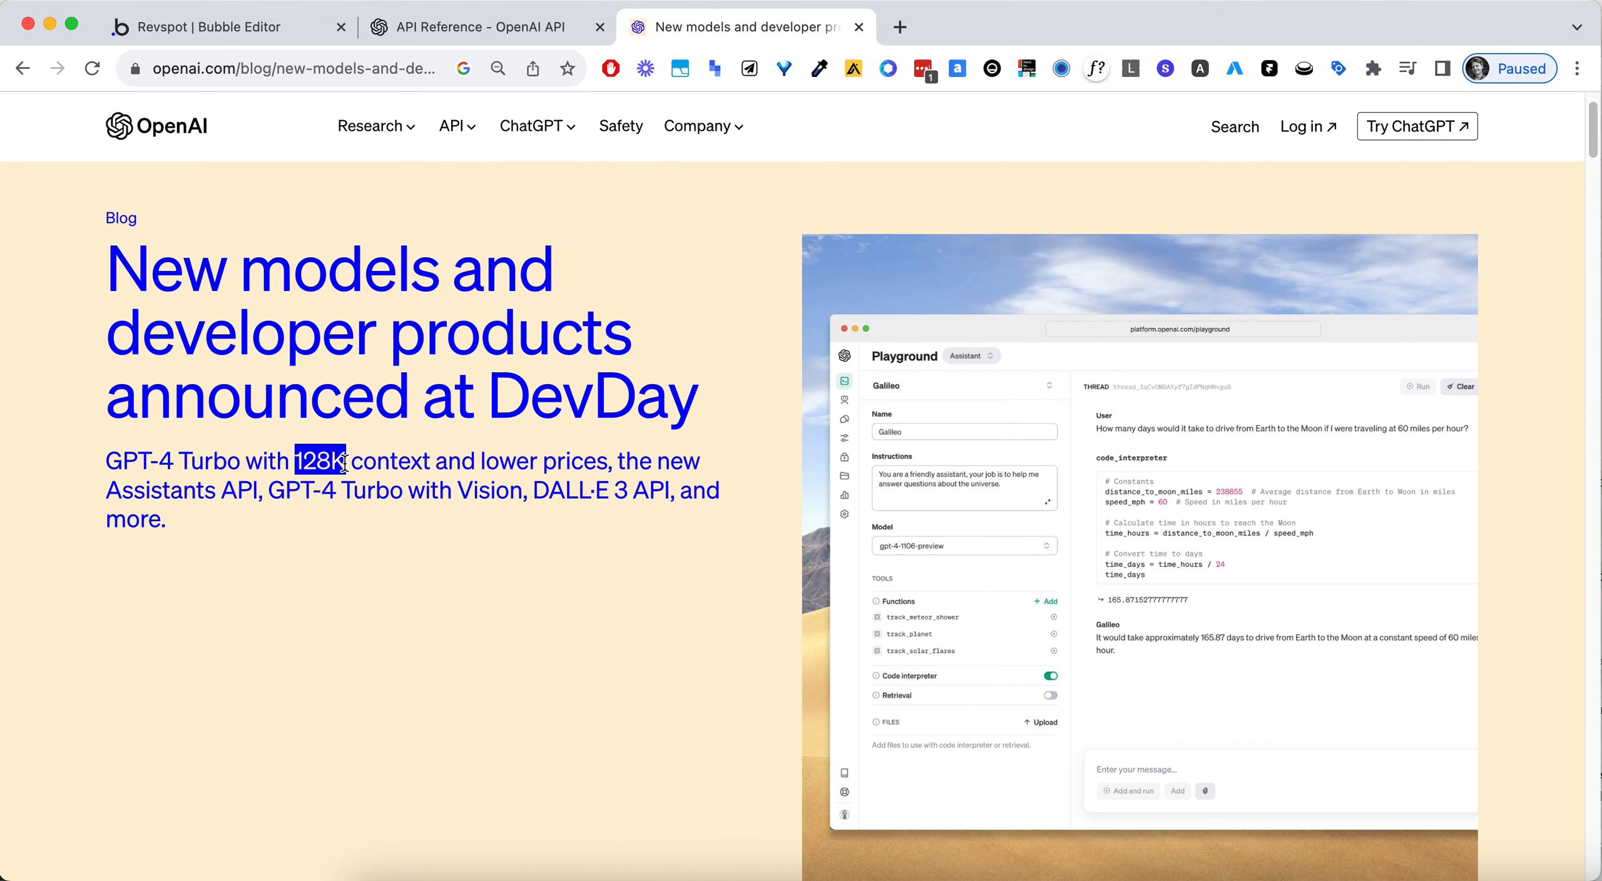
- Read the DevDay announcement's summary, highlighting GPT-4 Turbo, Vision and DALL·E among the announced items
scroll(344, 462, "down", 1)
left_click(363, 576)
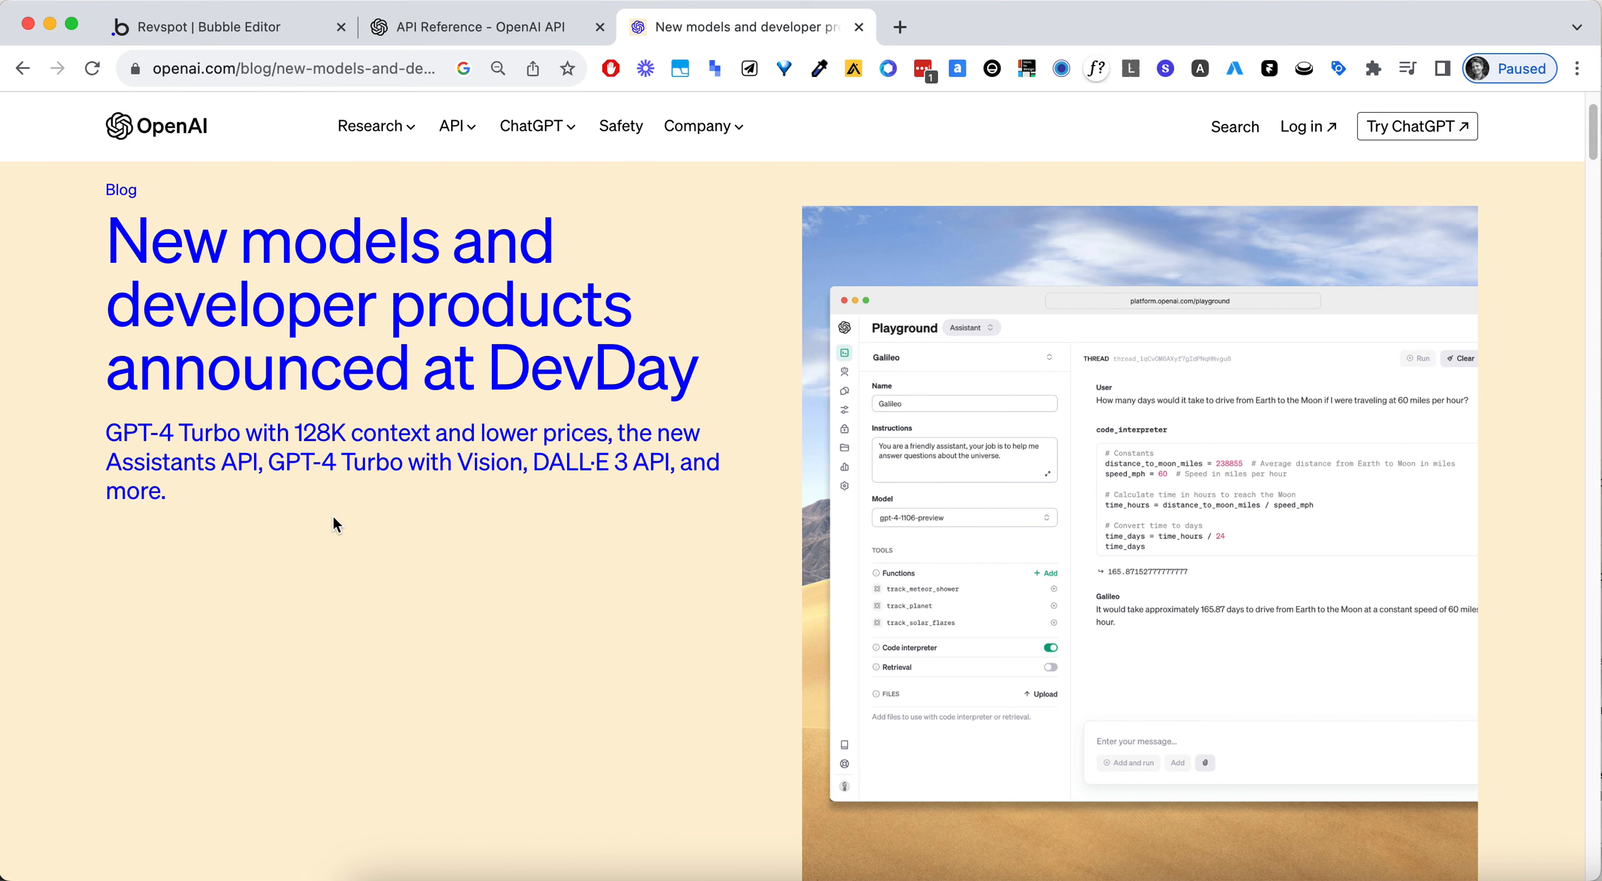
scroll(334, 523, "down", 2)
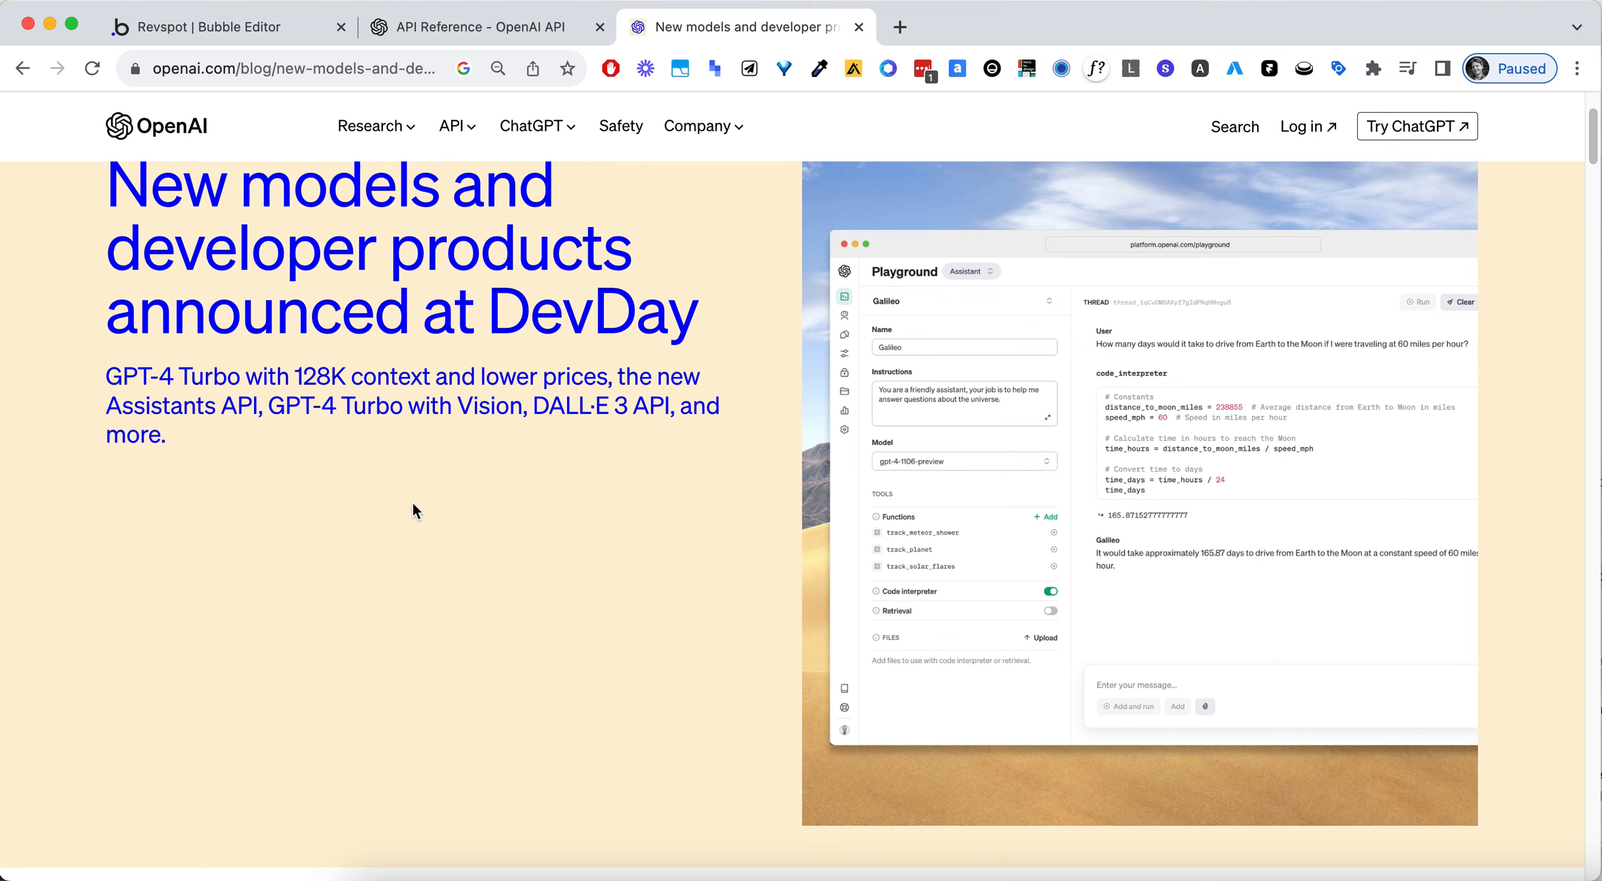
scroll(413, 504, "down", 2)
scroll(388, 488, "down", 2)
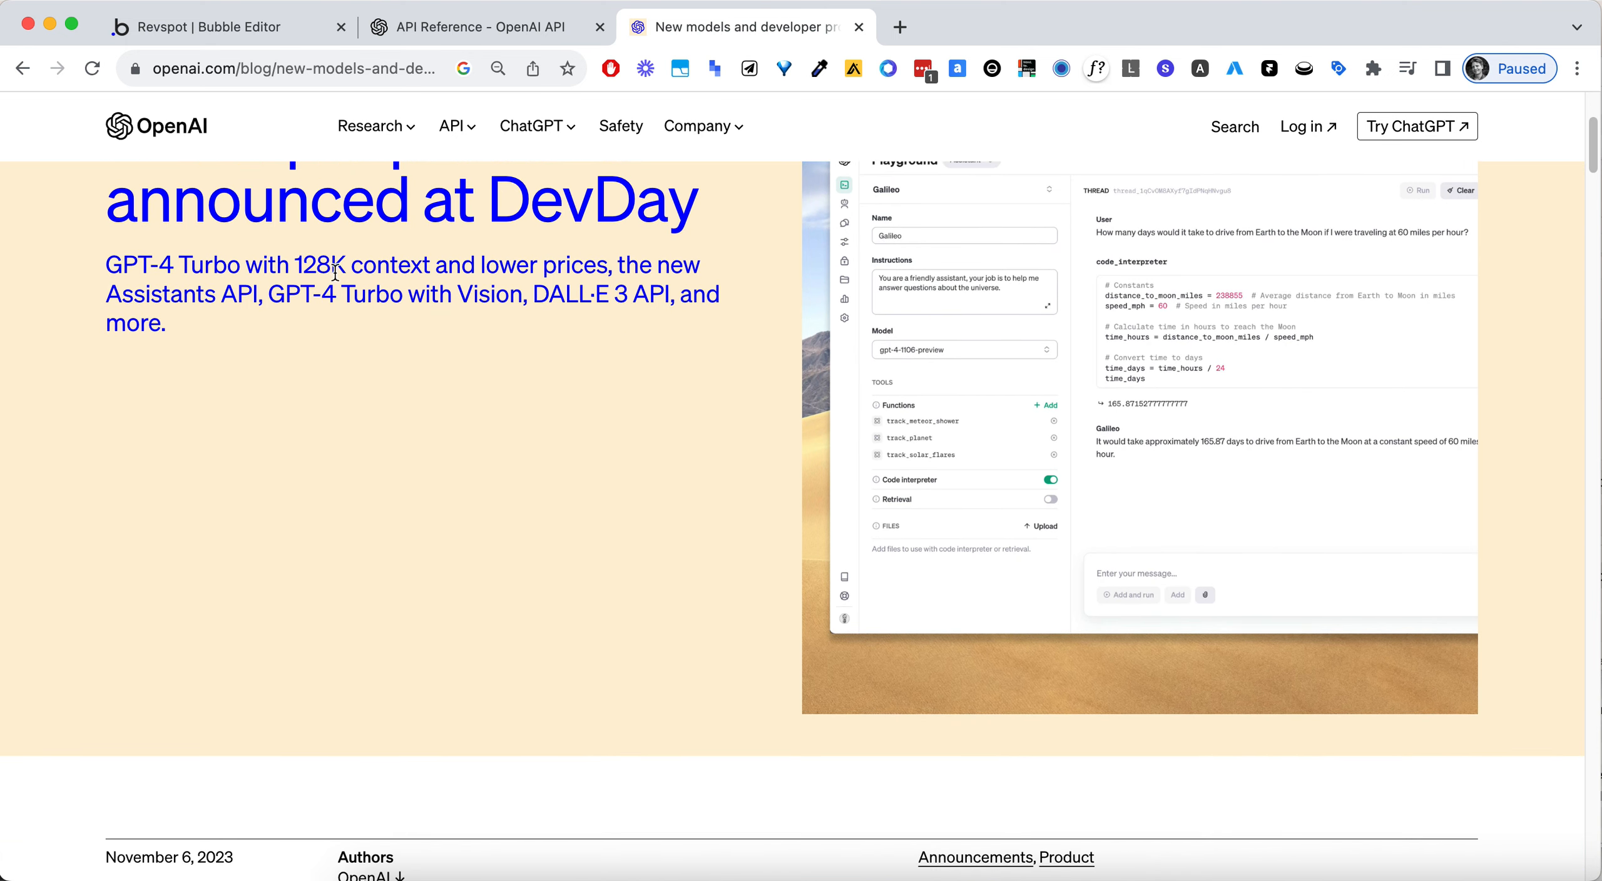
left_click_drag(269, 294, 430, 314)
triple_click(488, 291)
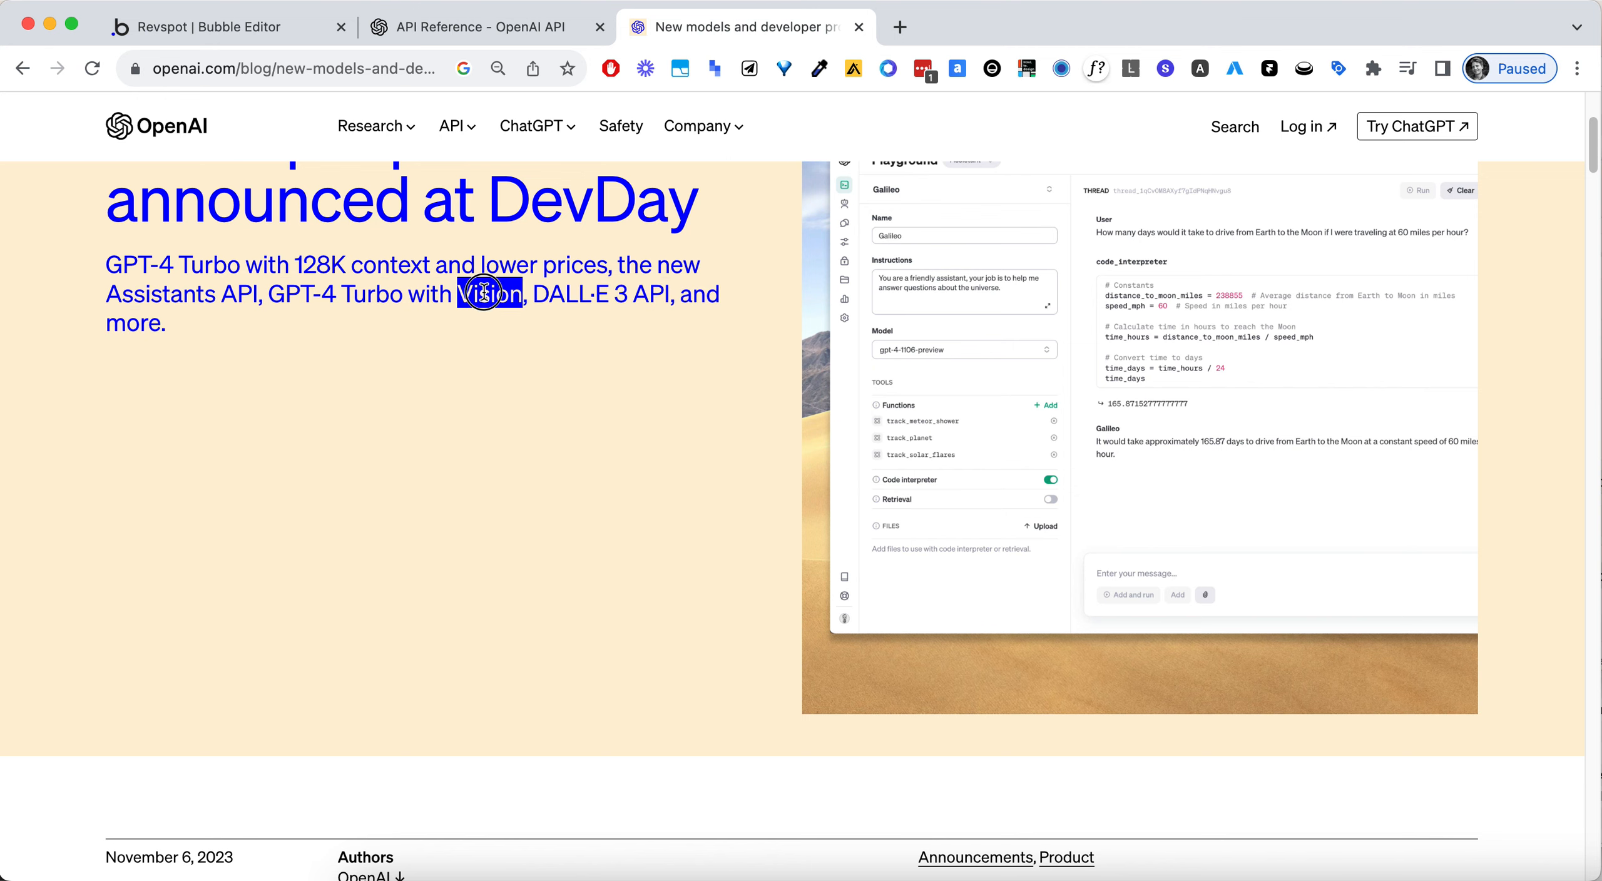
left_click(494, 293)
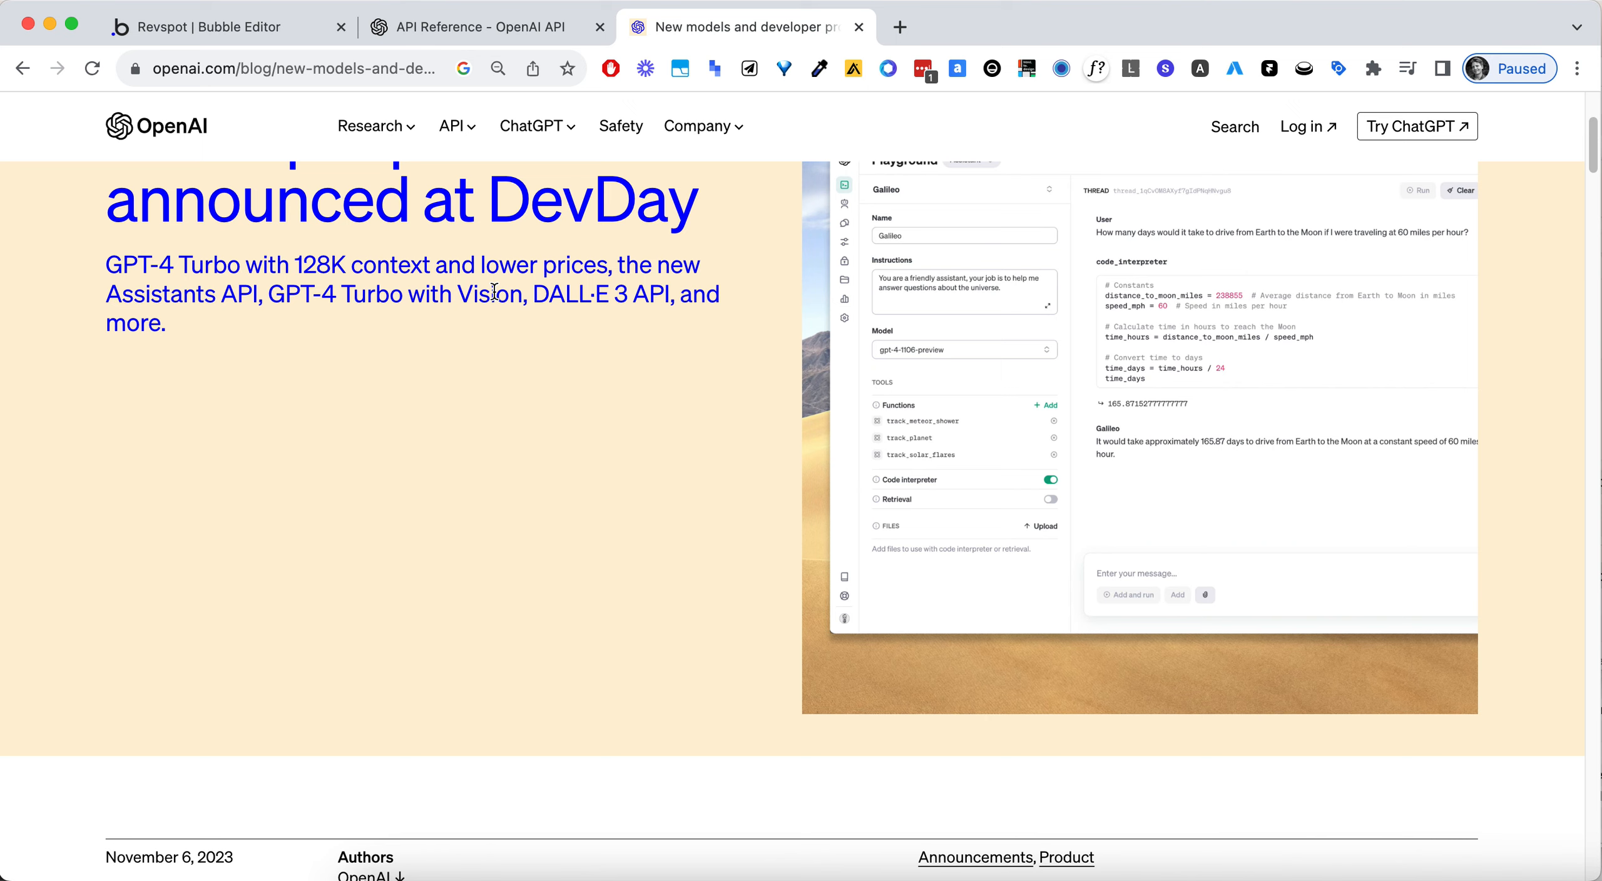
double_click(494, 292)
left_click(494, 293)
double_click(582, 289)
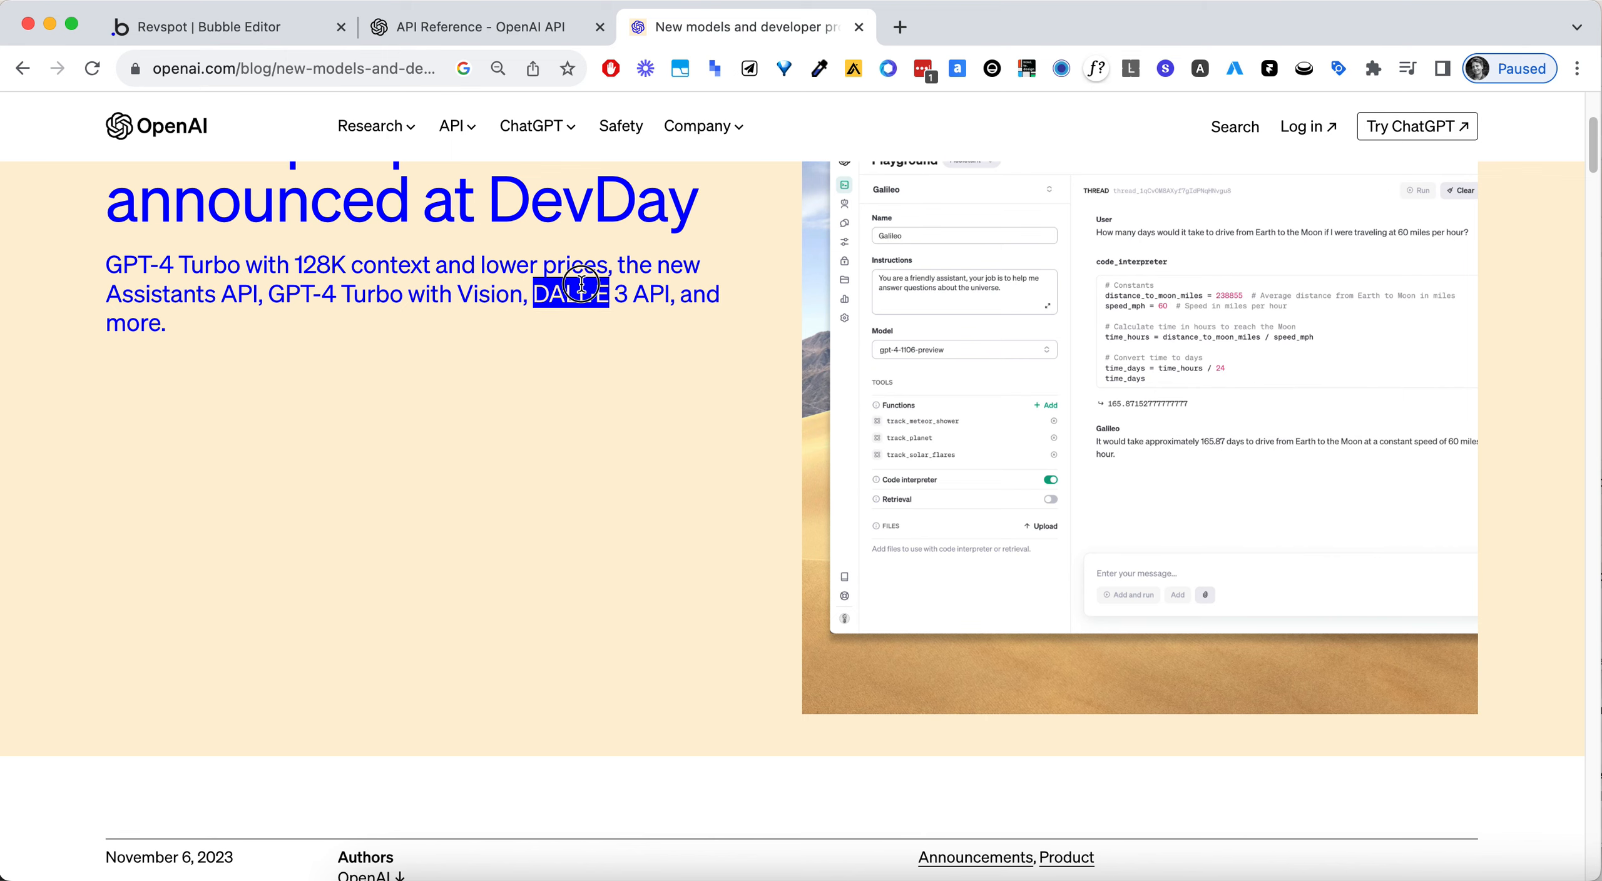
left_click(527, 369)
- Review the announcement's list of additions and highlight the heading "GPT-4 Turbo with 128K context"
scroll(538, 388, "down", 10)
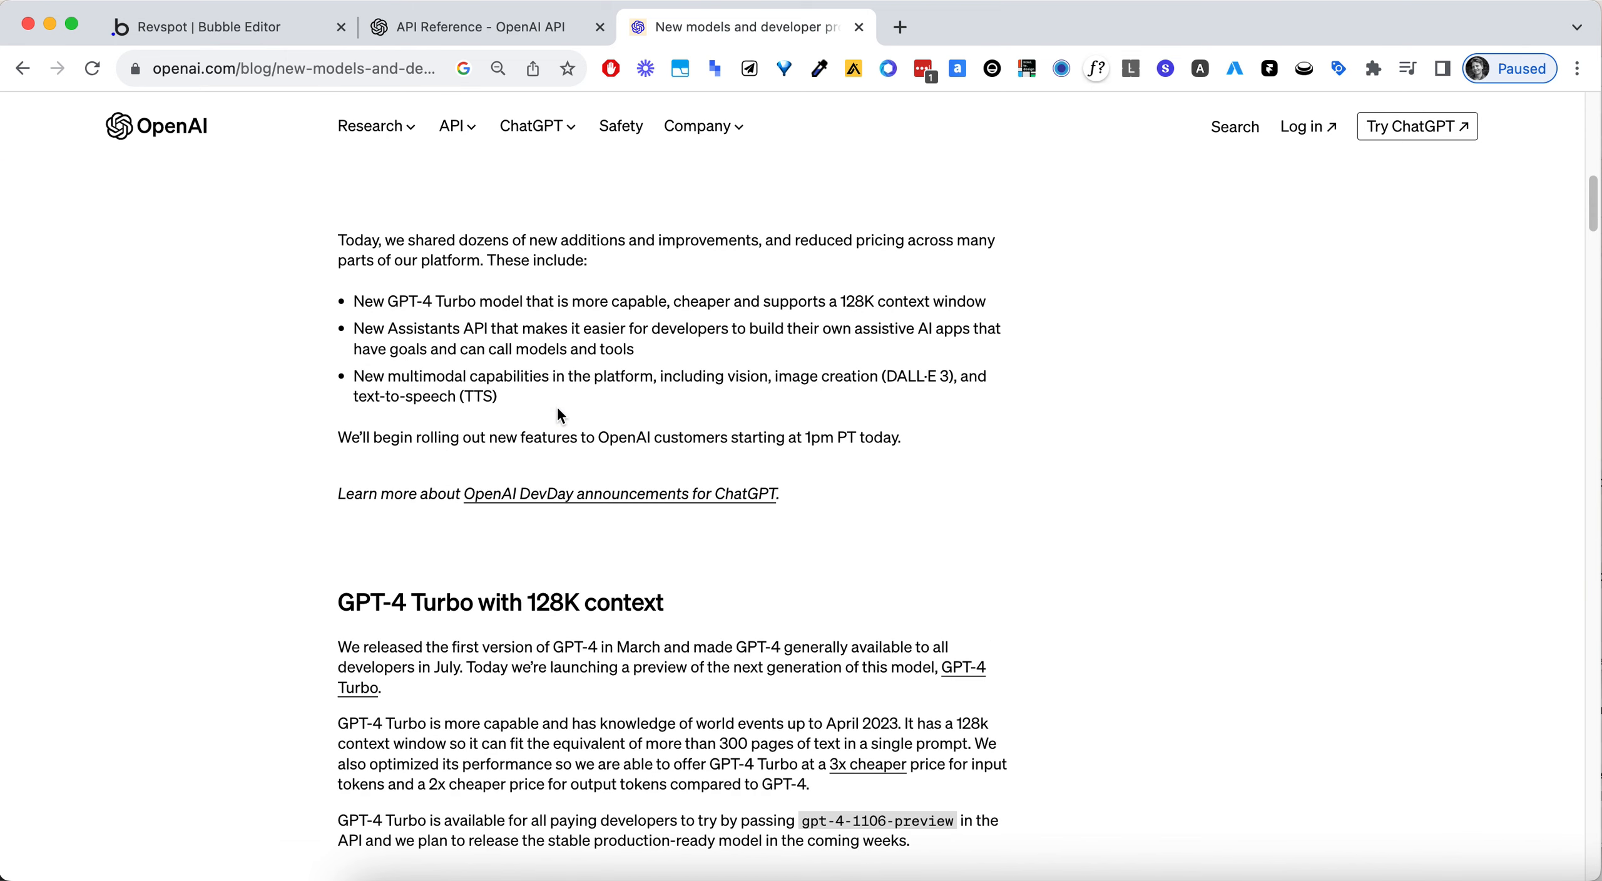
scroll(611, 438, "down", 5)
left_click(660, 449)
left_click_drag(660, 449, 309, 469)
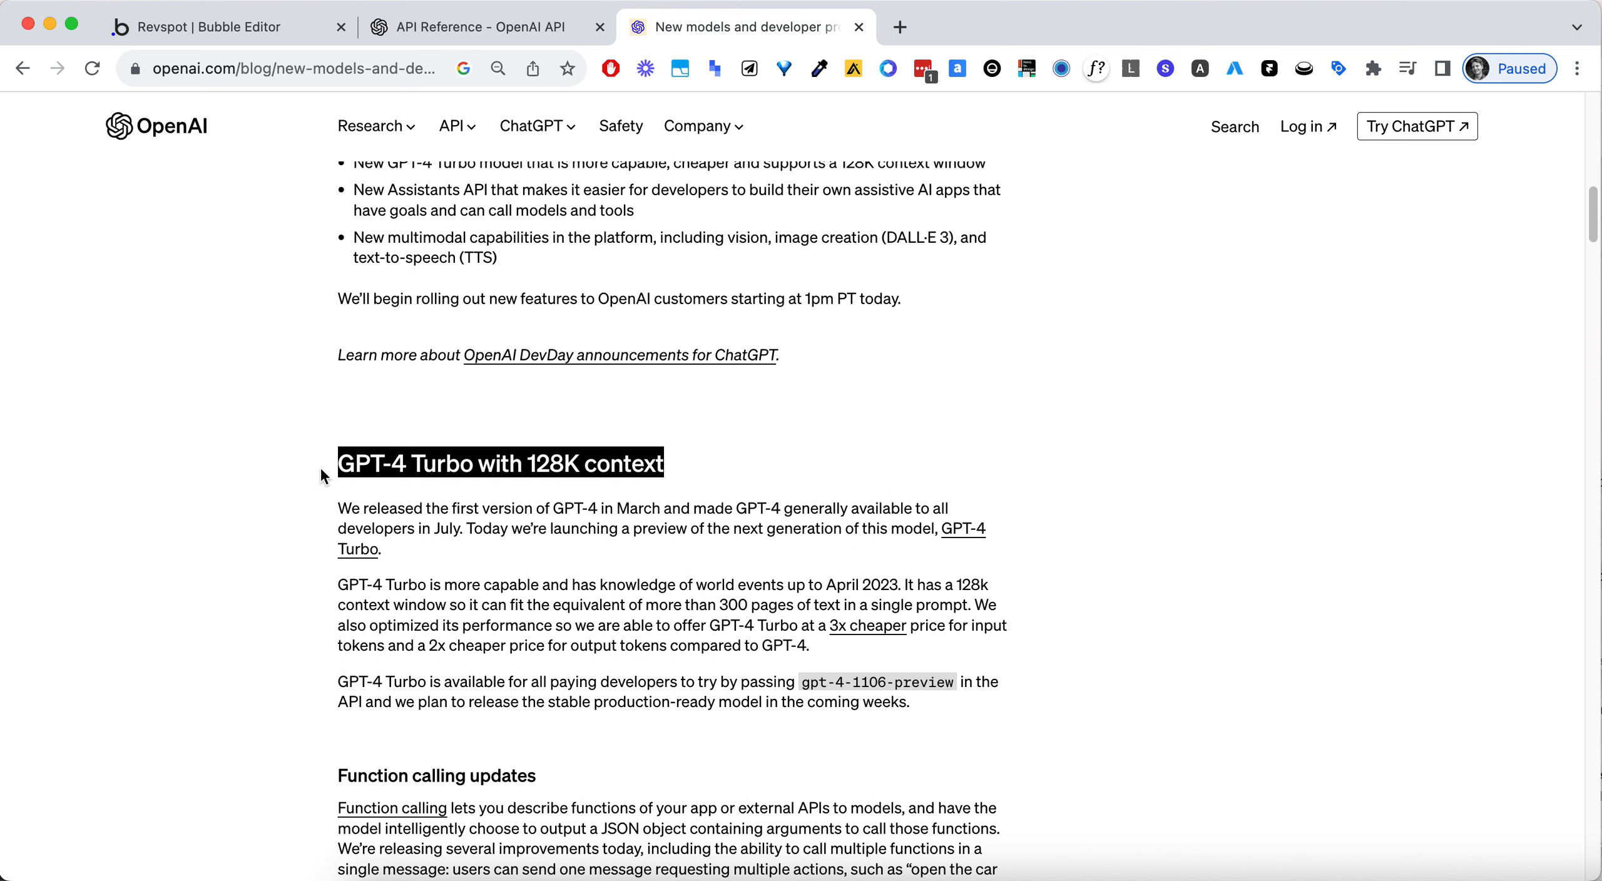
scroll(453, 463, "down", 1)
scroll(453, 464, "down", 5)
left_click(470, 309)
triple_click(471, 309)
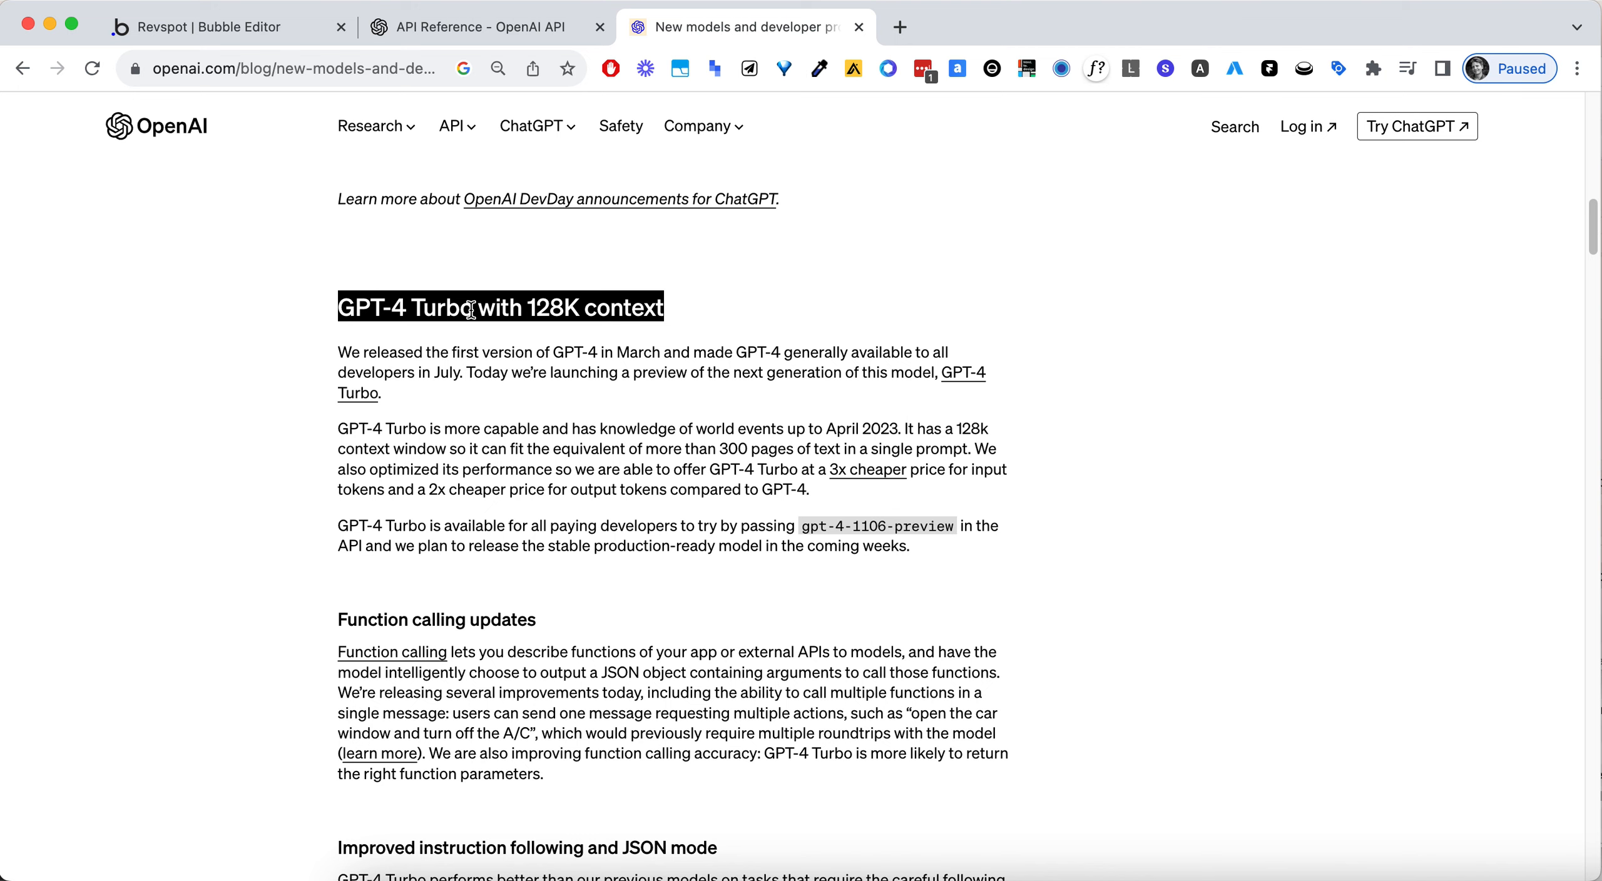
- Examine the sections on function calling updates and JSON mode, highlighting the "Improved instruction following and JSON mode" heading
scroll(471, 310, "down", 8)
double_click(450, 373)
scroll(694, 417, "down", 2)
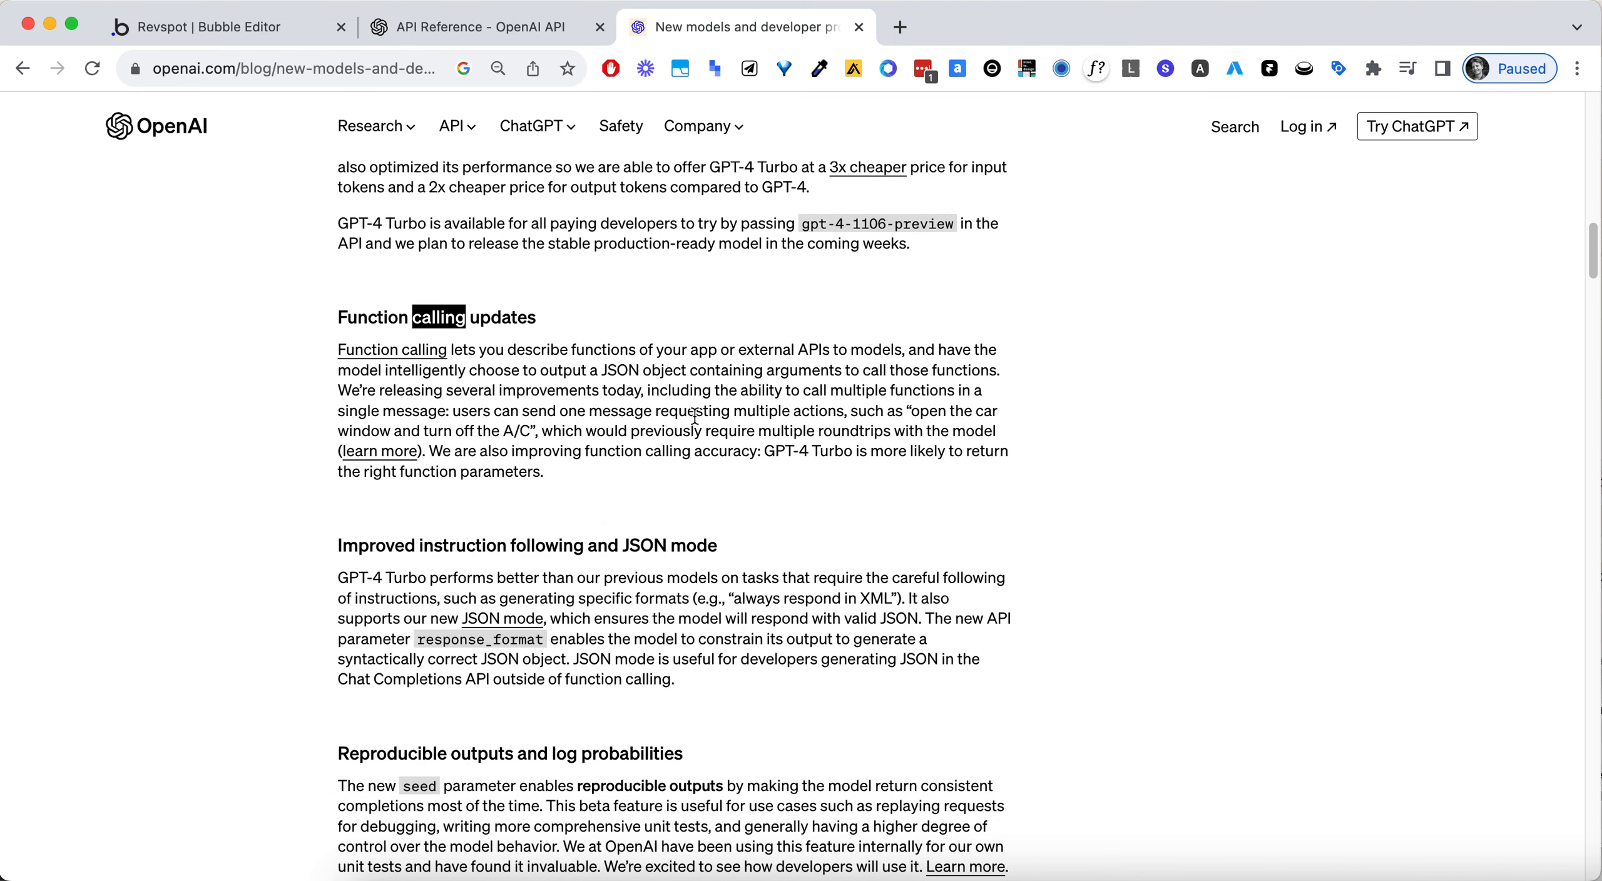
scroll(695, 417, "down", 3)
triple_click(651, 435)
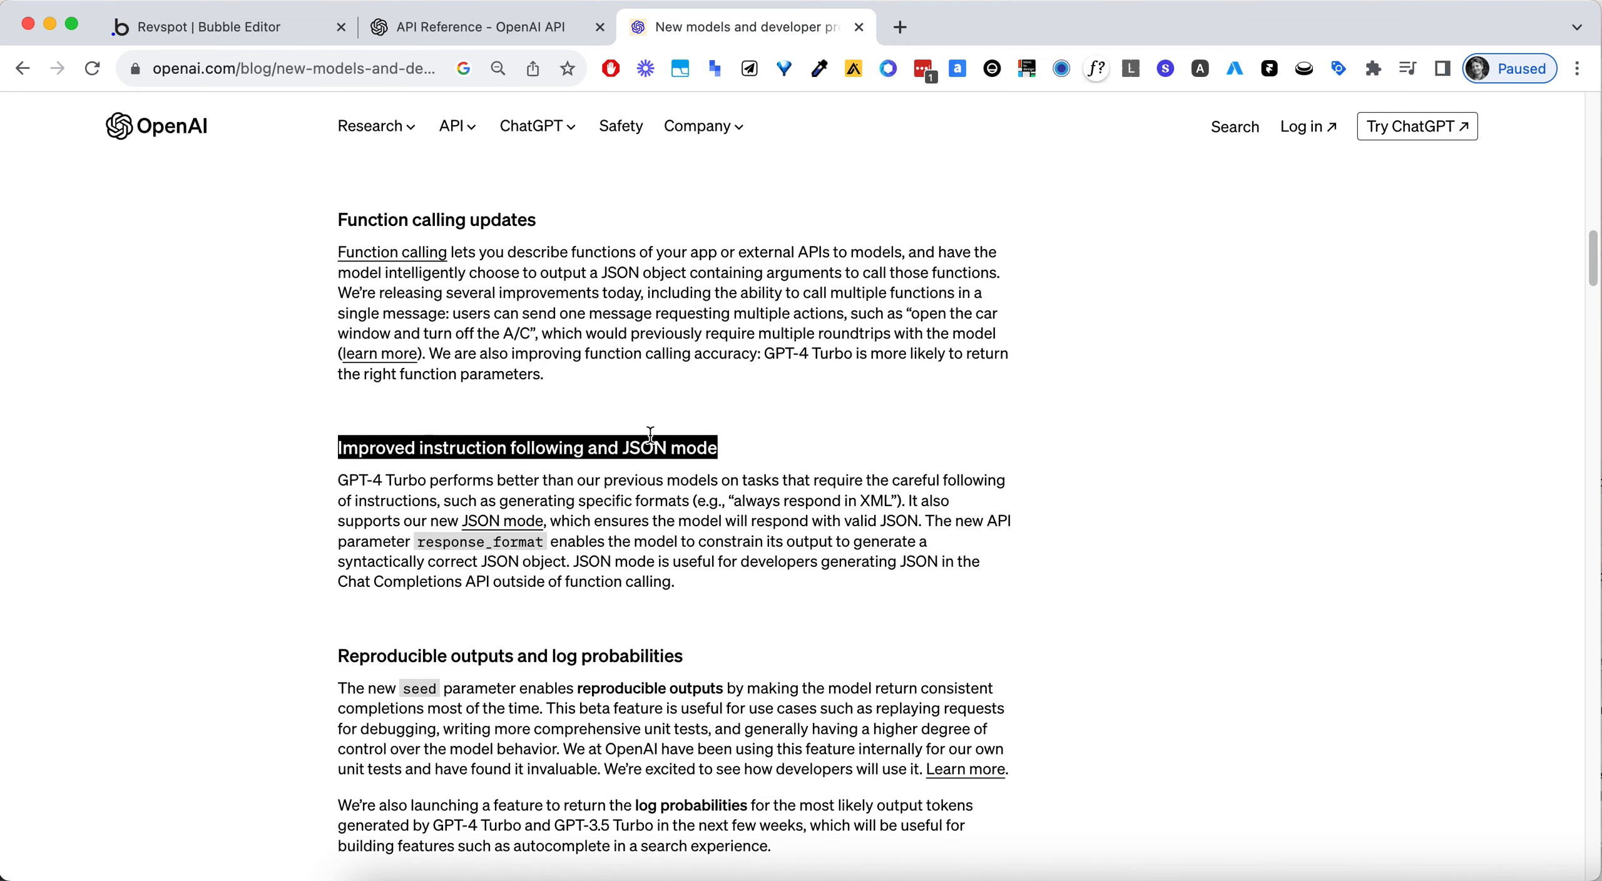
scroll(651, 438, "down", 2)
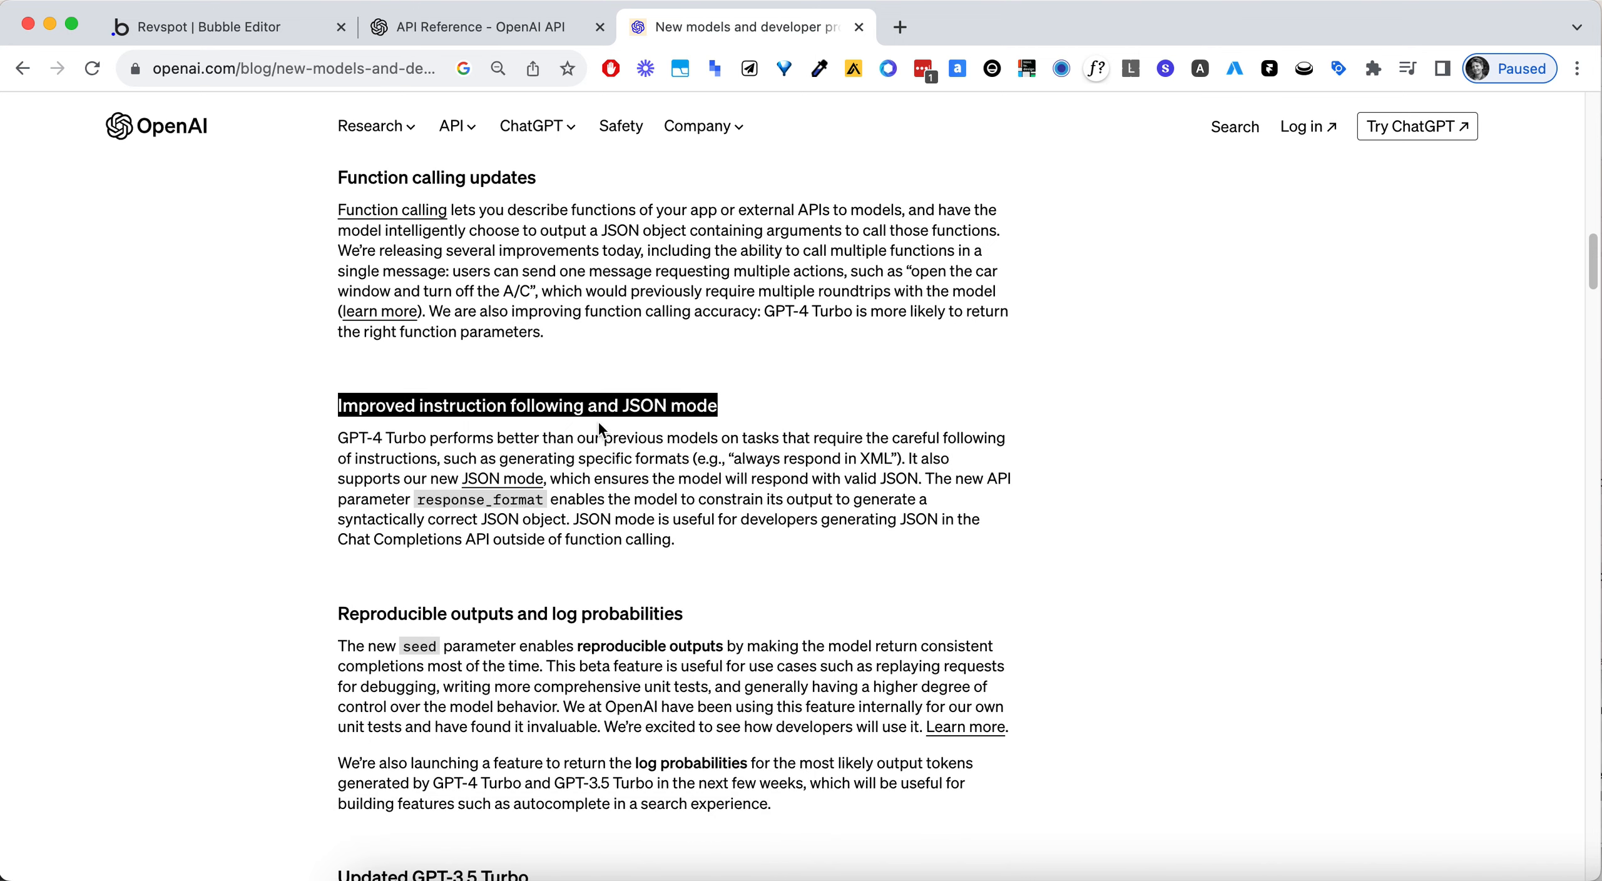
scroll(639, 416, "down", 2)
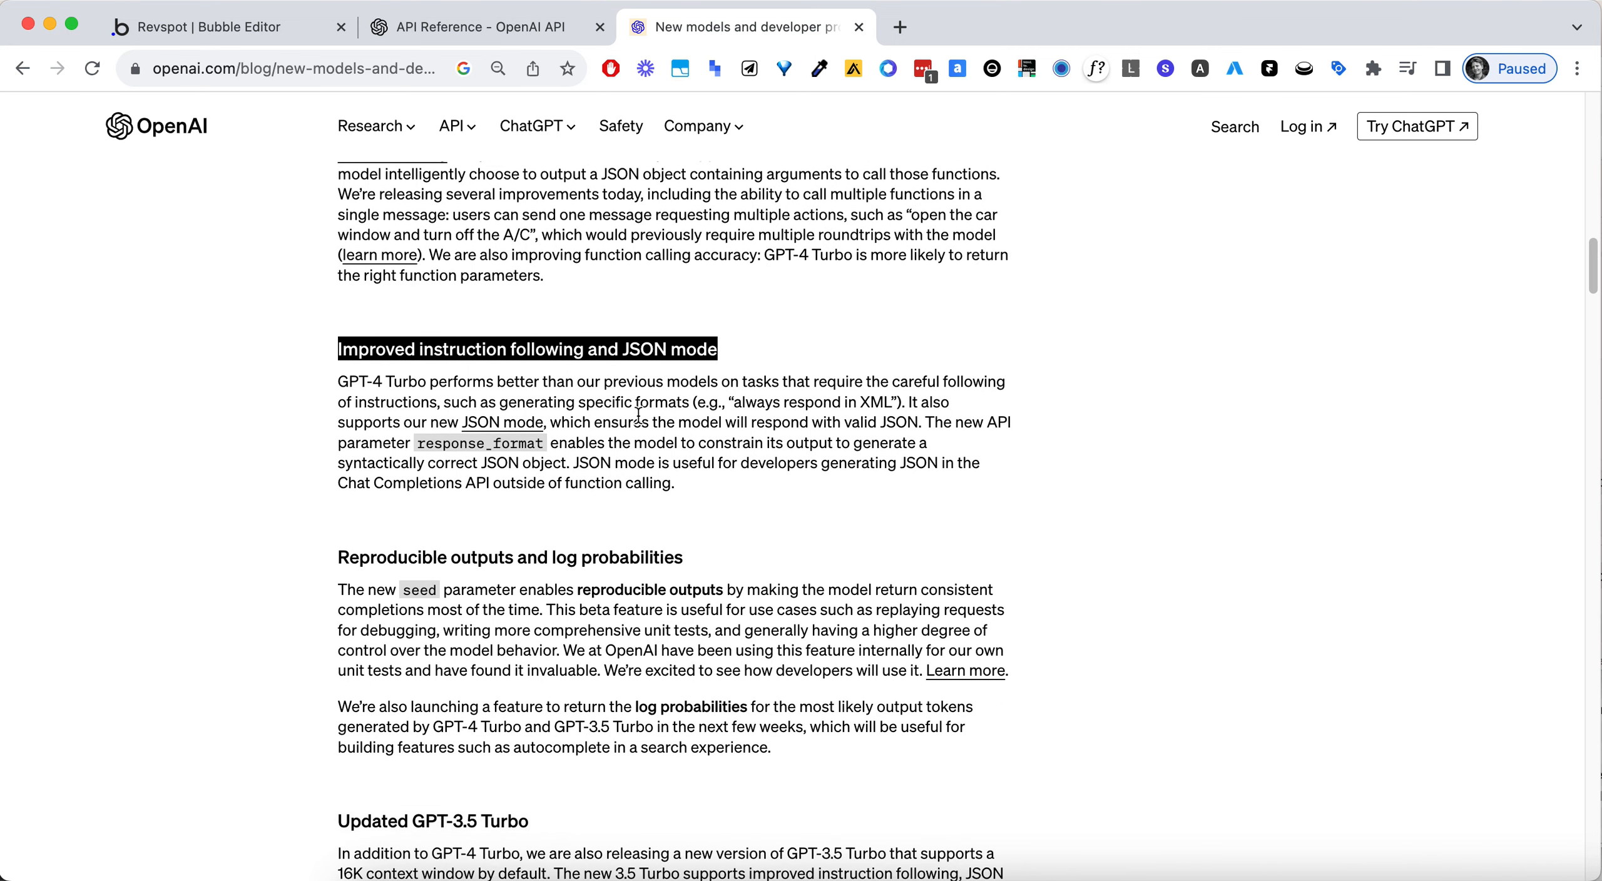
scroll(726, 441, "down", 6)
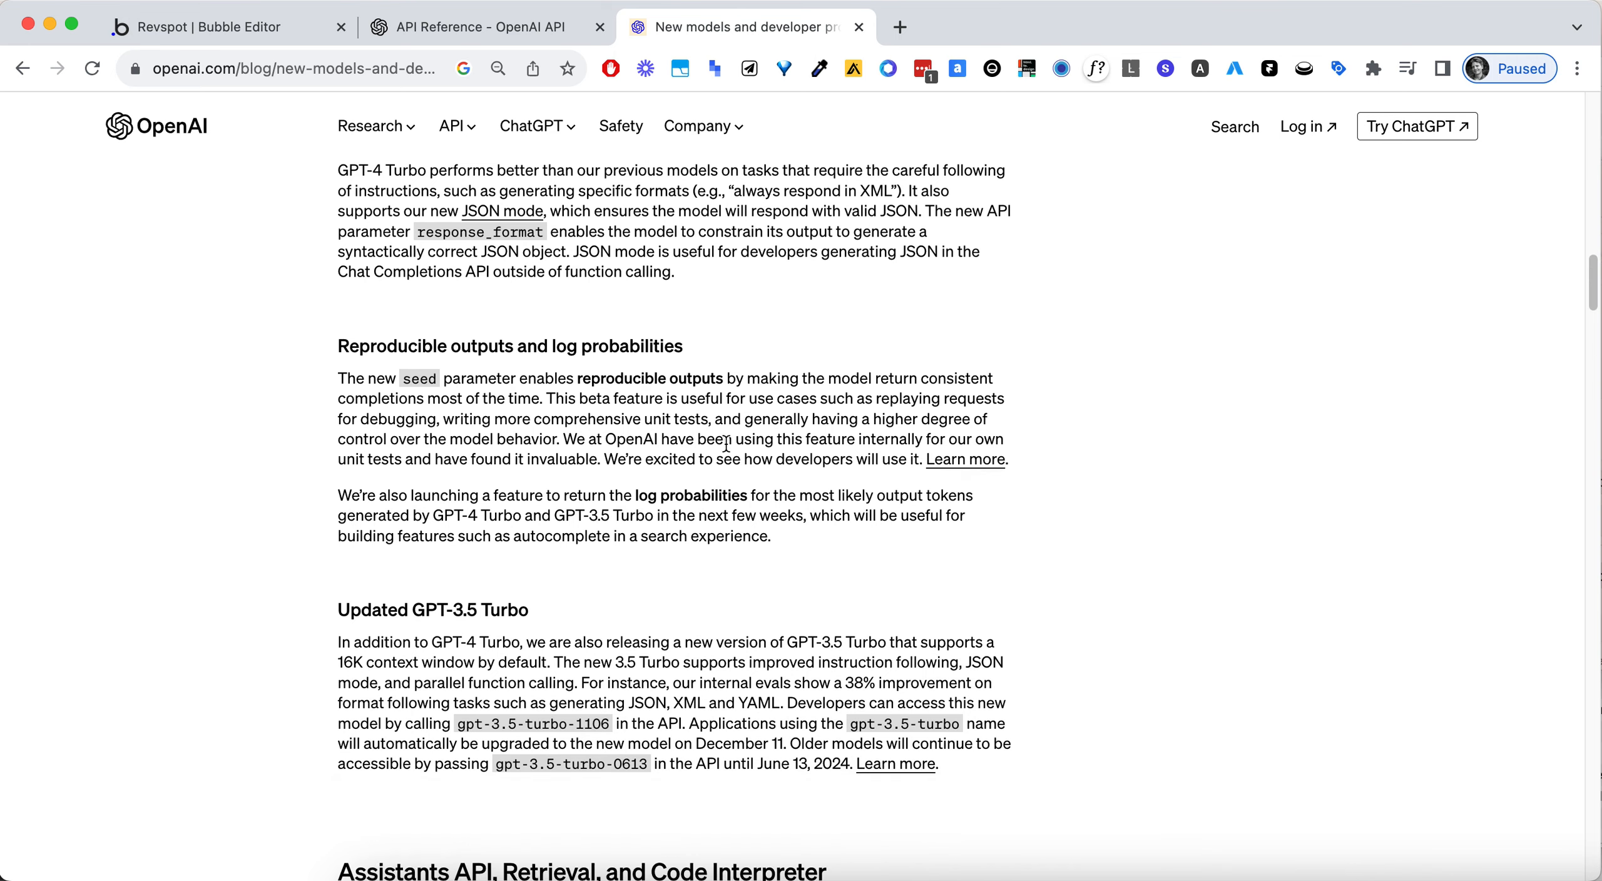
- Go past the reproducible outputs and GPT-3.5 Turbo sections and highlight the "Assistants API, Retrieval, and Code Interpreter" heading
scroll(726, 442, "down", 2)
double_click(565, 282)
scroll(807, 450, "down", 10)
double_click(470, 458)
double_click(551, 458)
double_click(748, 457)
triple_click(748, 457)
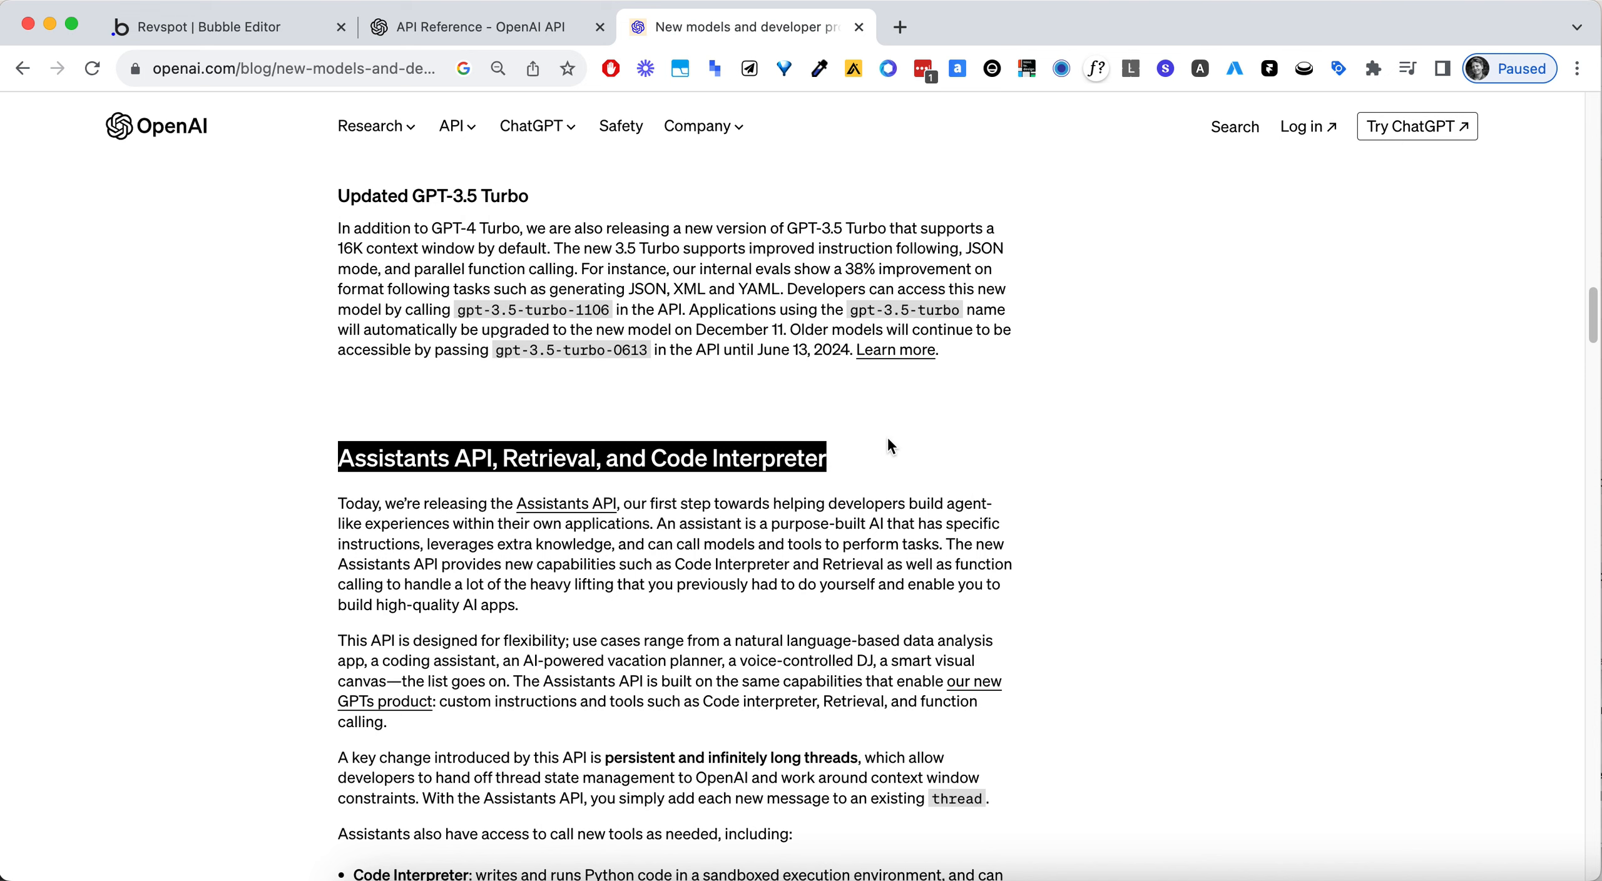
- Read the description of the Assistants API, including its threads and its Code Interpreter, Retrieval and Function calling tools
scroll(889, 445, "down", 4)
scroll(558, 432, "down", 2)
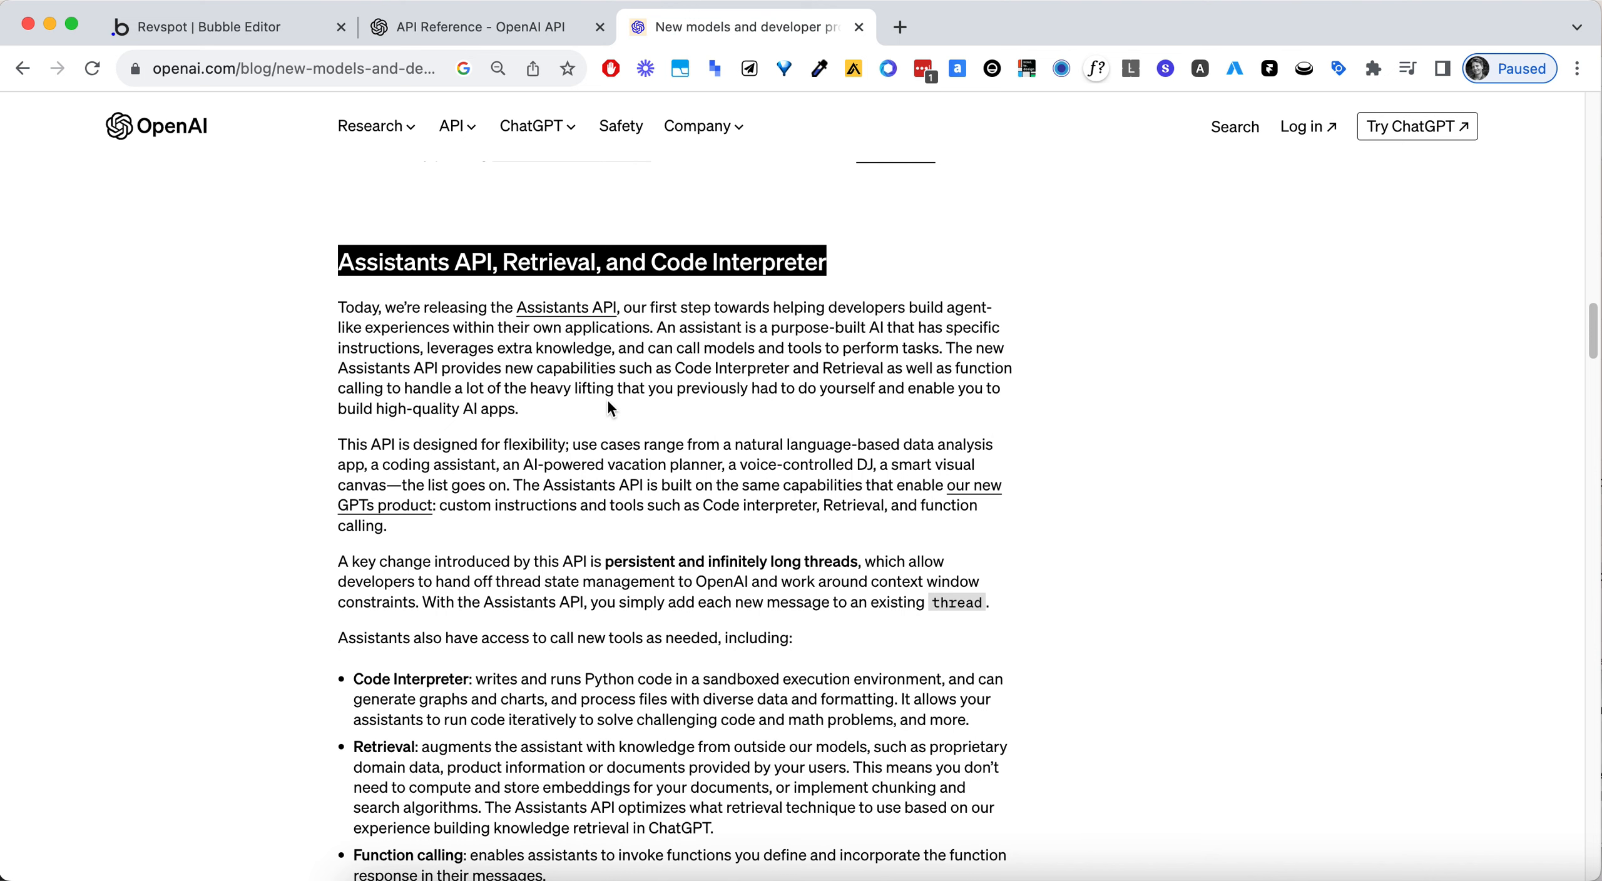
scroll(608, 403, "down", 2)
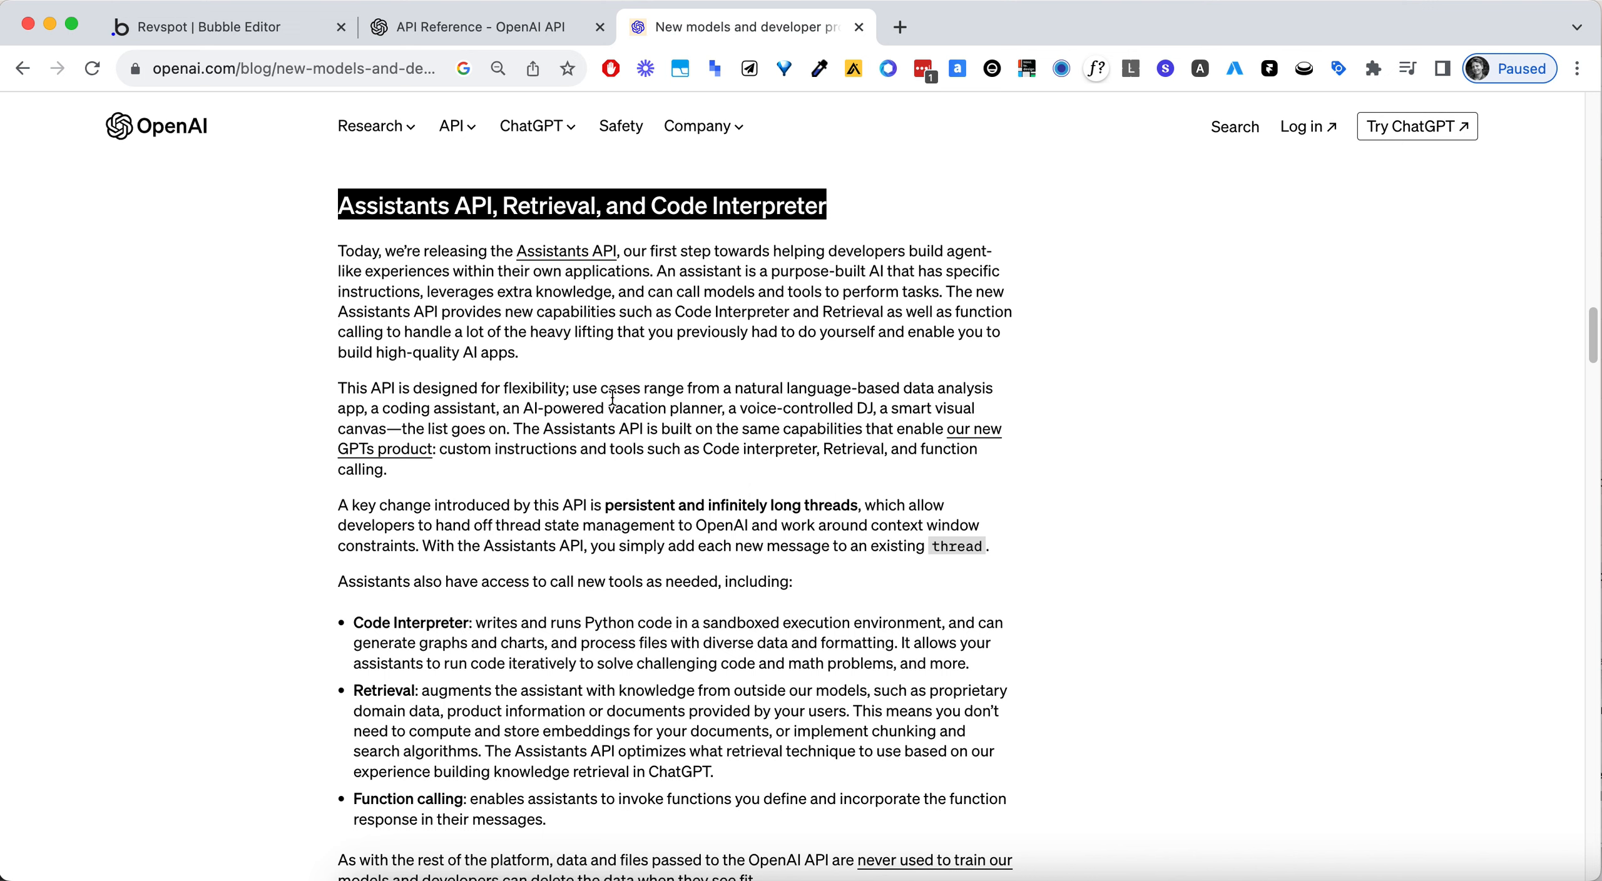
scroll(612, 397, "down", 3)
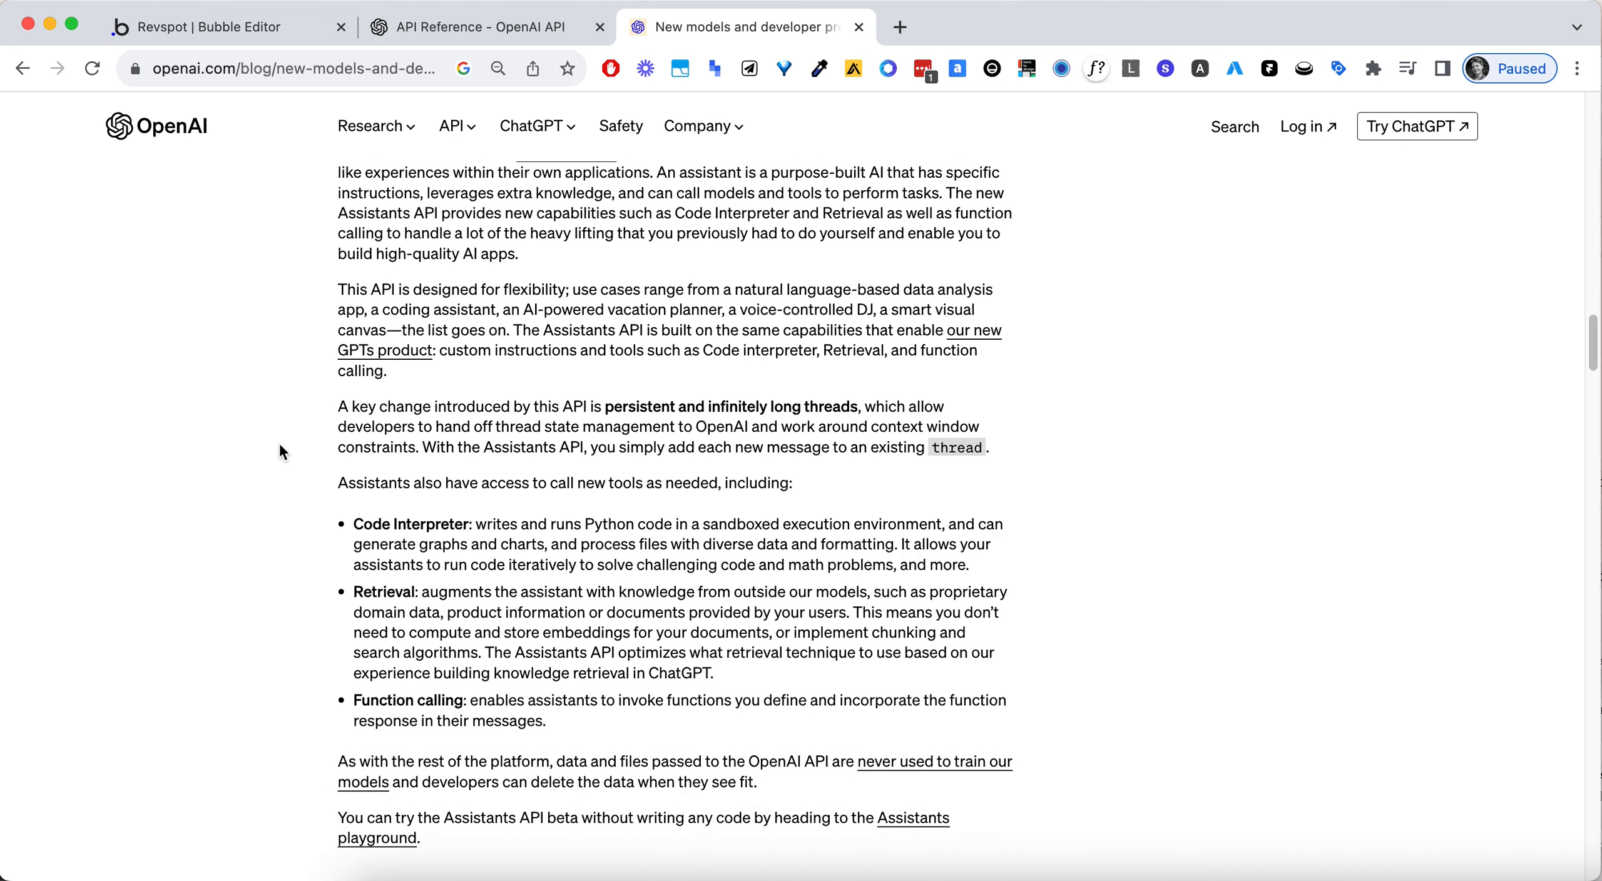
scroll(280, 443, "down", 10)
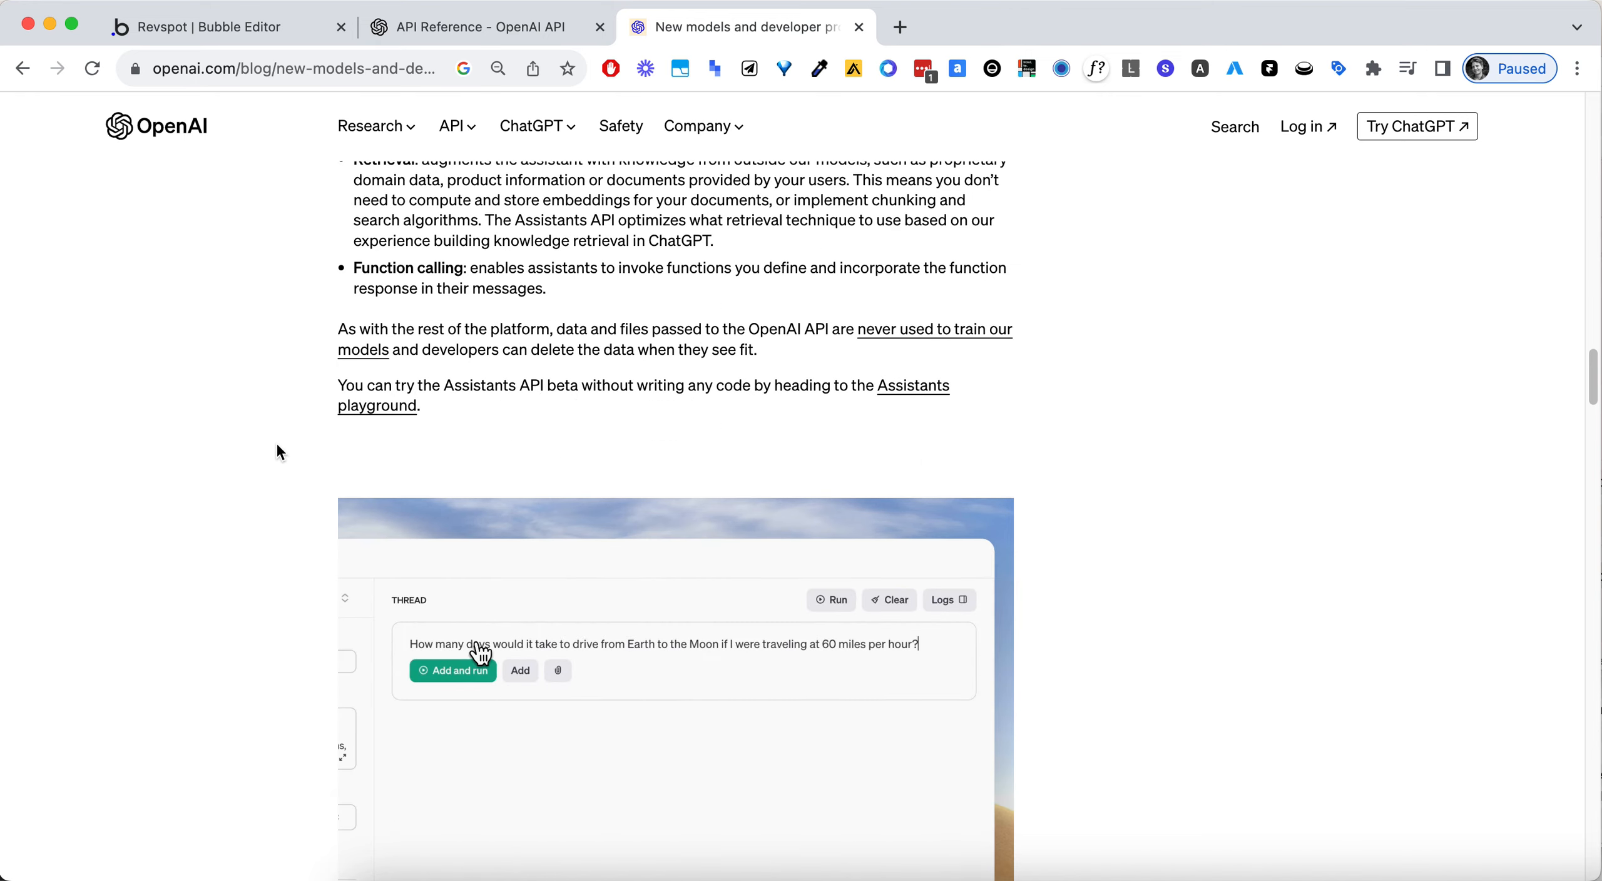
scroll(276, 446, "down", 20)
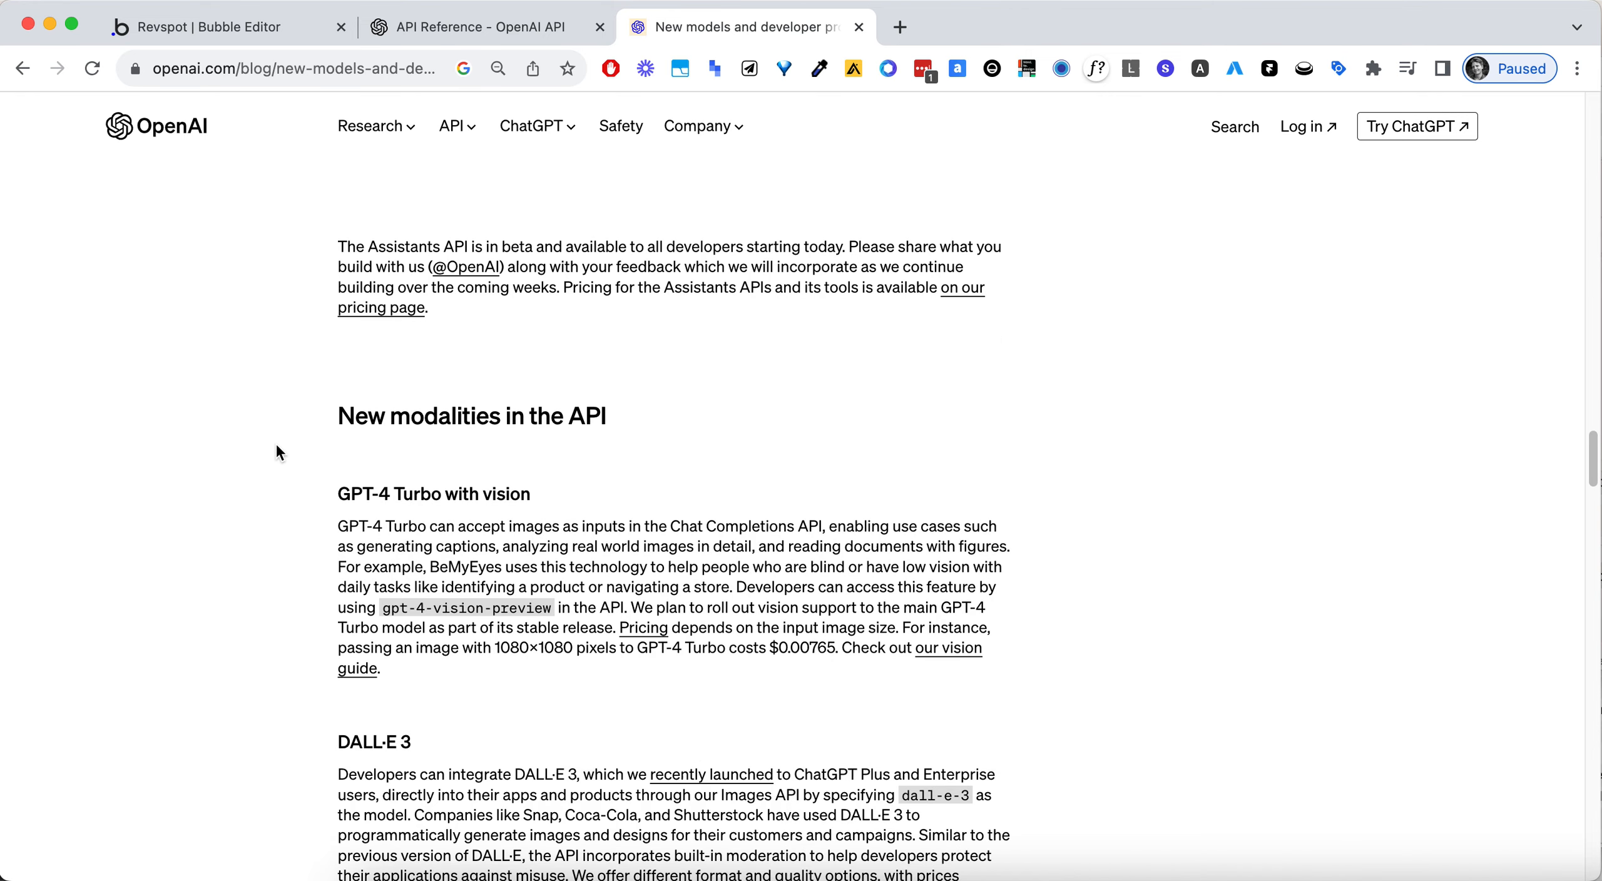
- Review the new API modalities, highlighting "GPT-4 Turbo with vision" and continuing through DALL·E 3 to Text-to-speech
triple_click(463, 343)
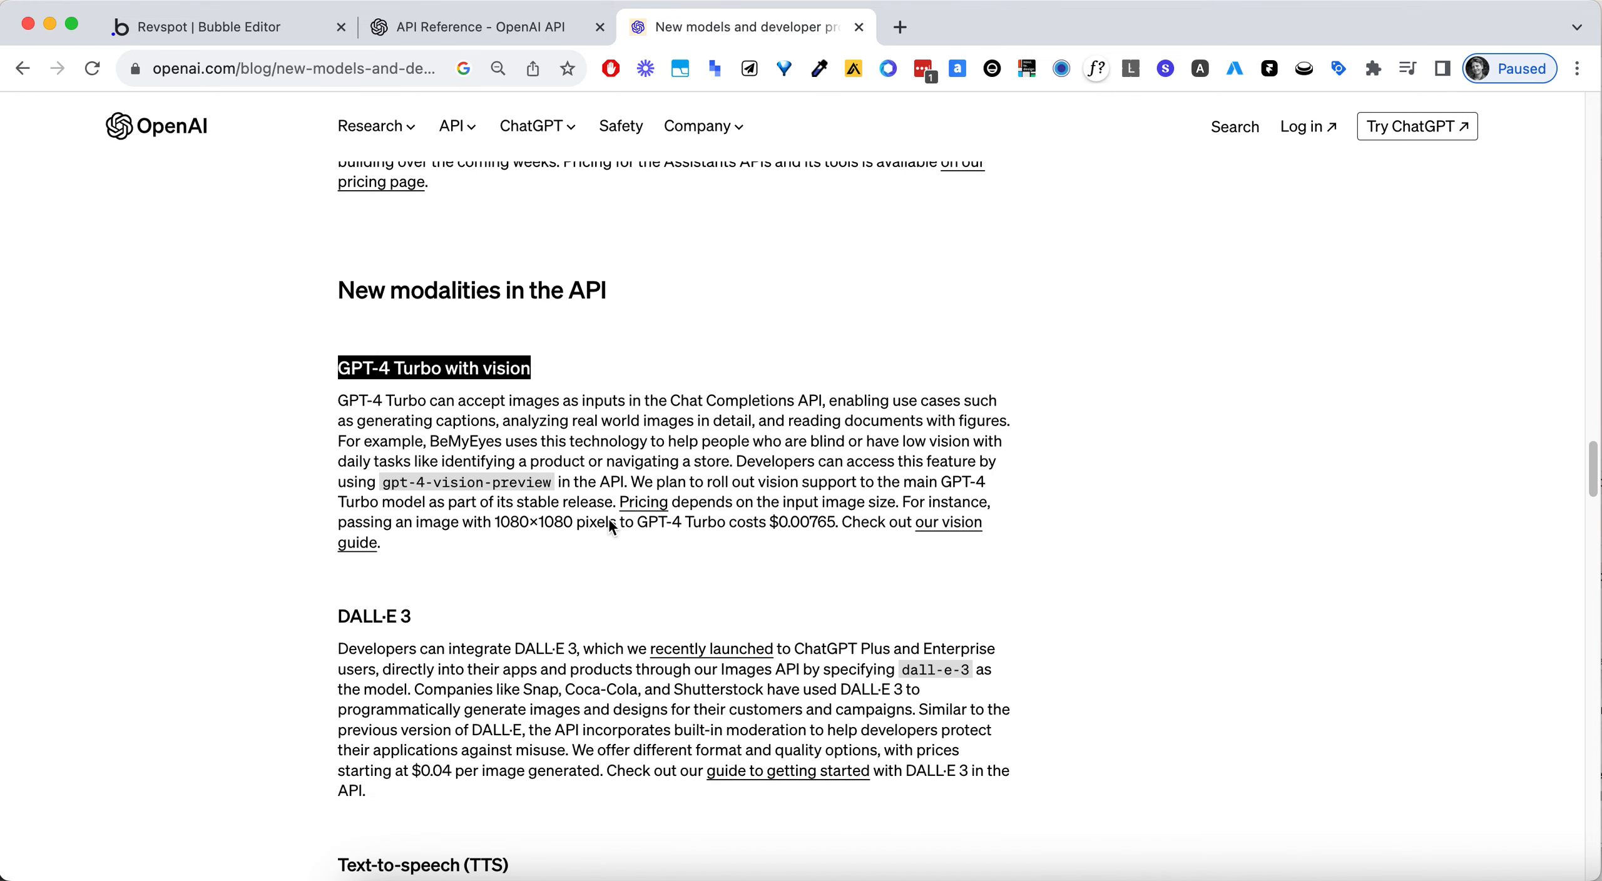
scroll(454, 621, "down", 5)
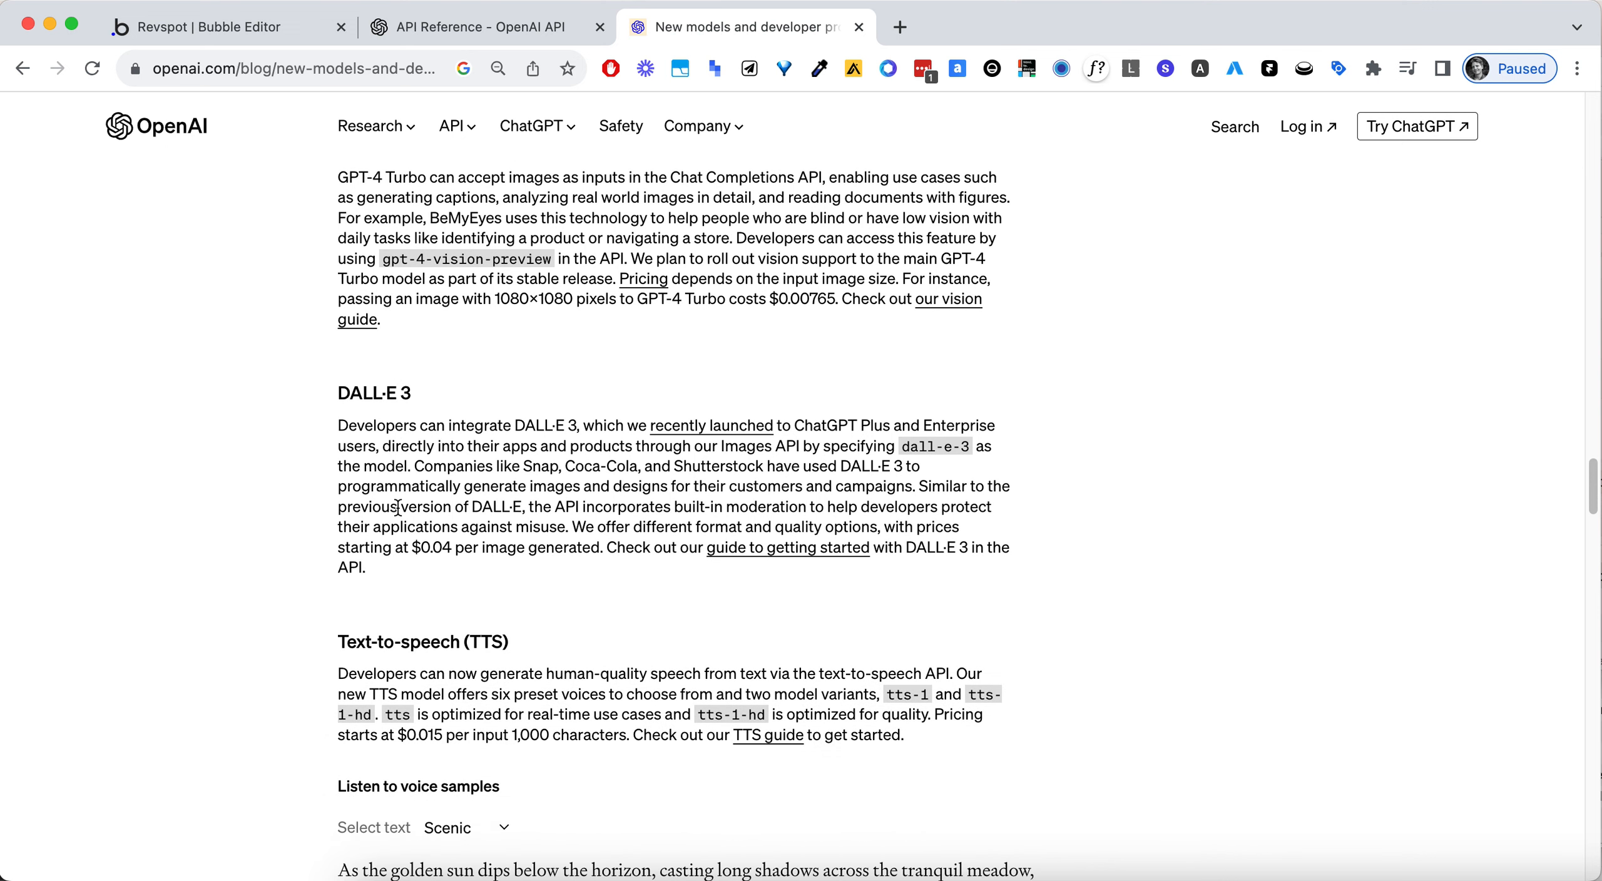
scroll(435, 622, "down", 5)
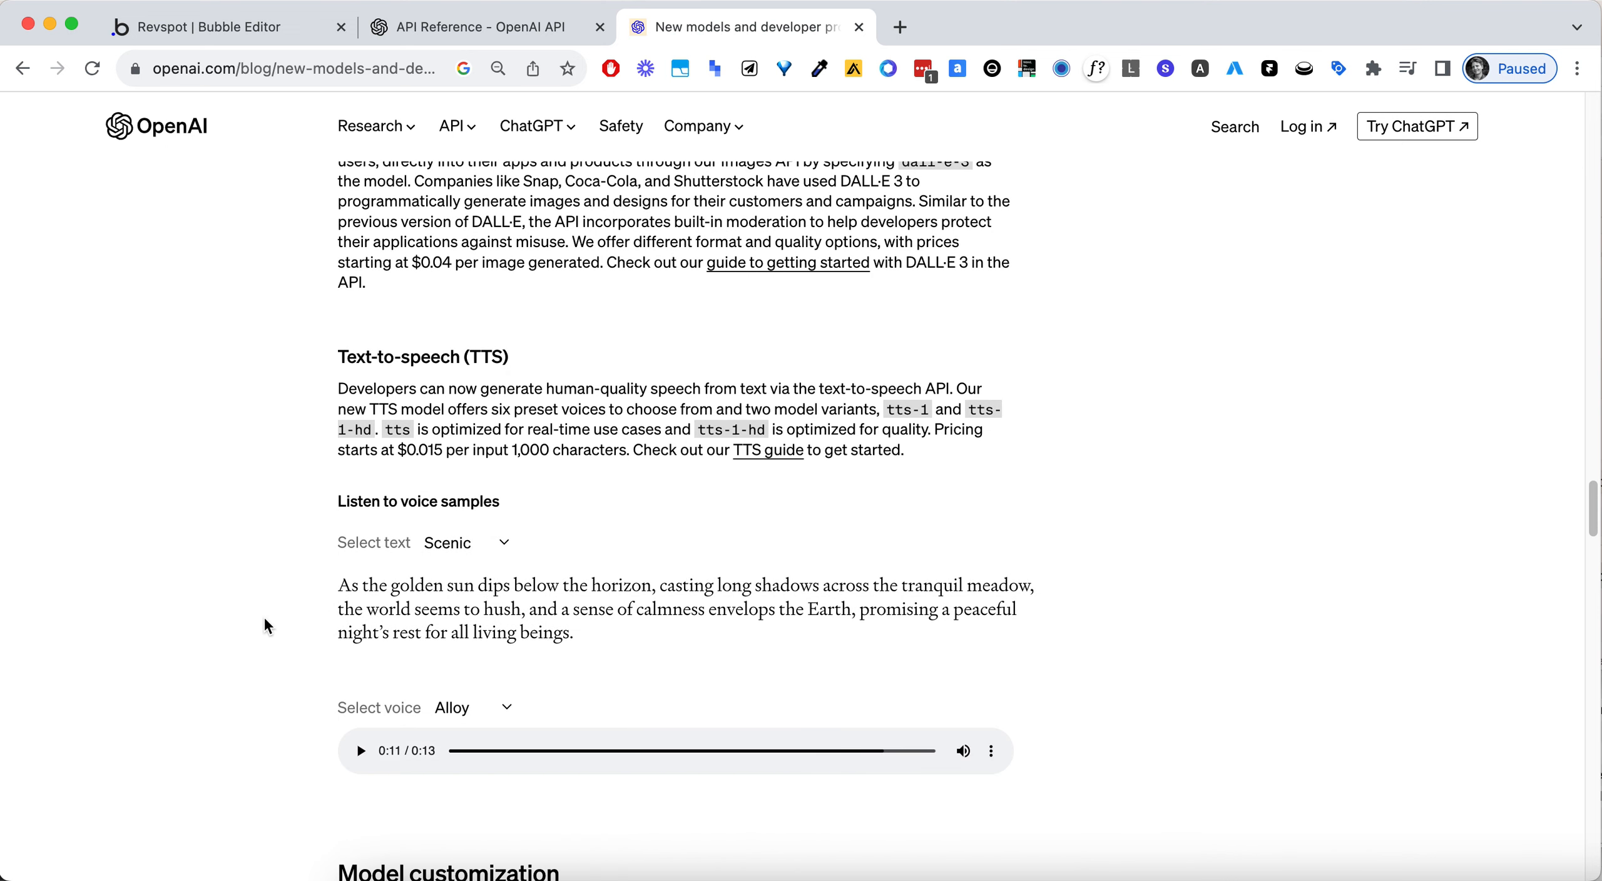
scroll(247, 599, "down", 2)
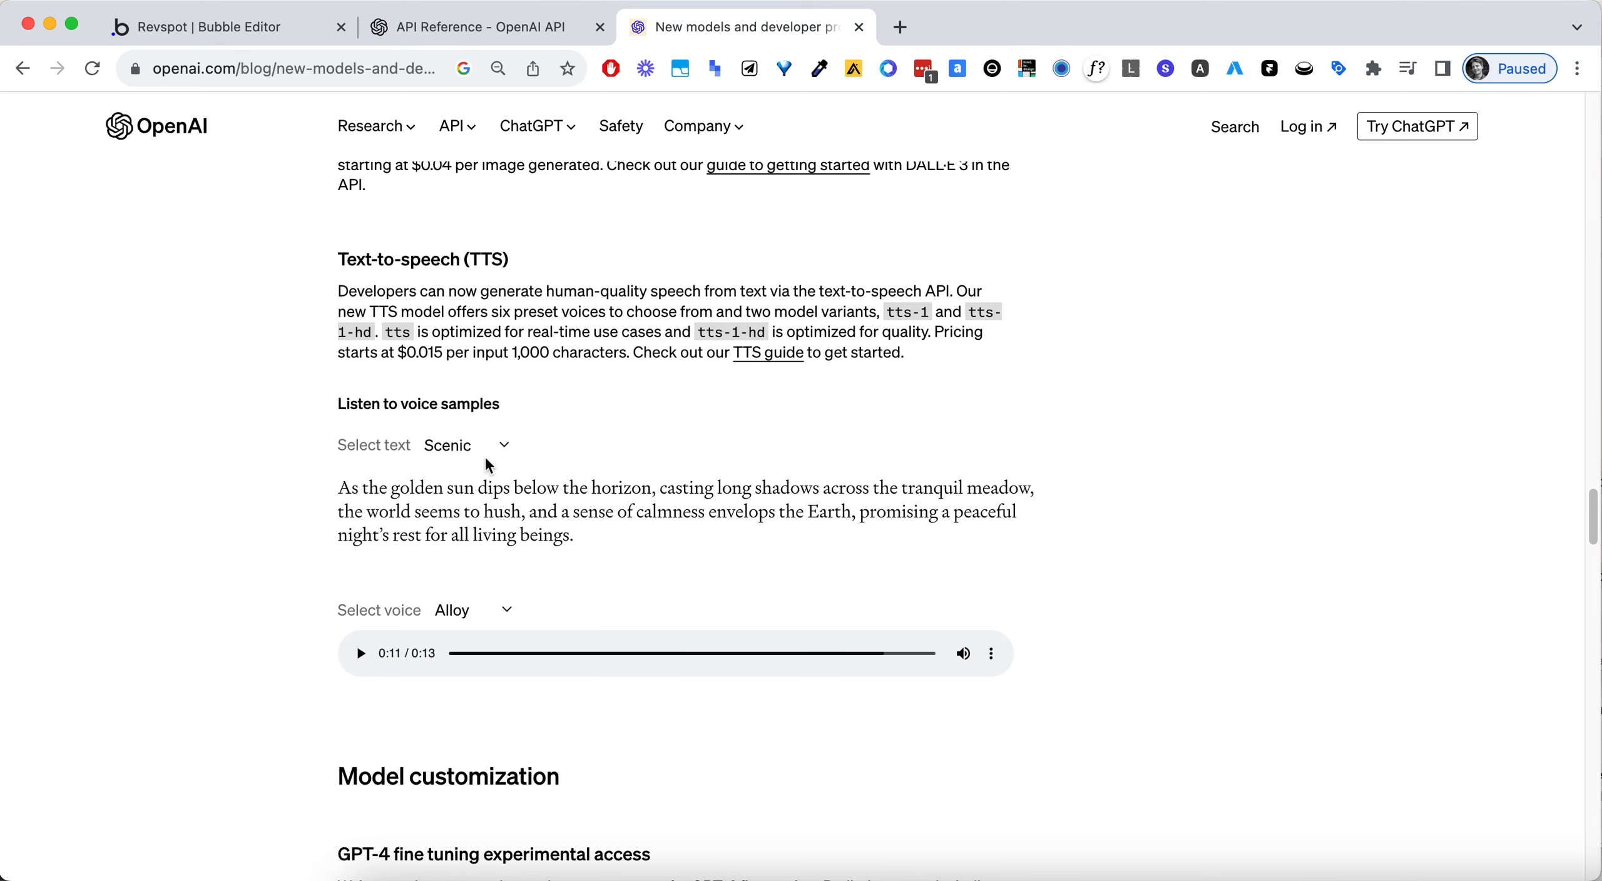
- Look through the voices offered for the text-to-speech samples and test playback of the Alloy sample
left_click(488, 611)
left_click(608, 595)
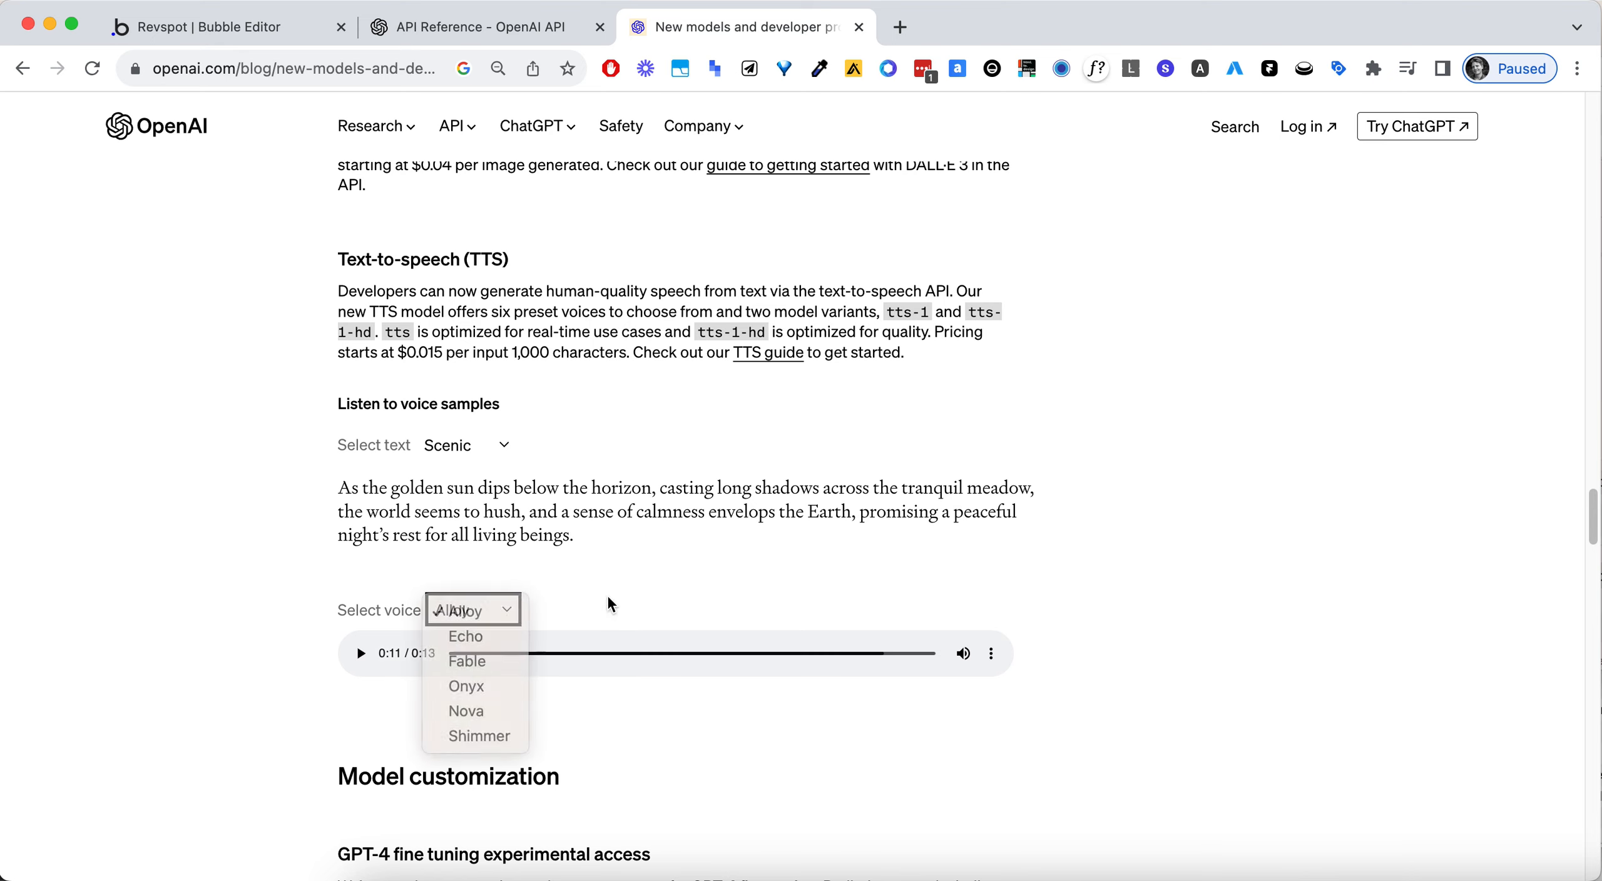
key("F12")
left_click(365, 662)
left_click(361, 653)
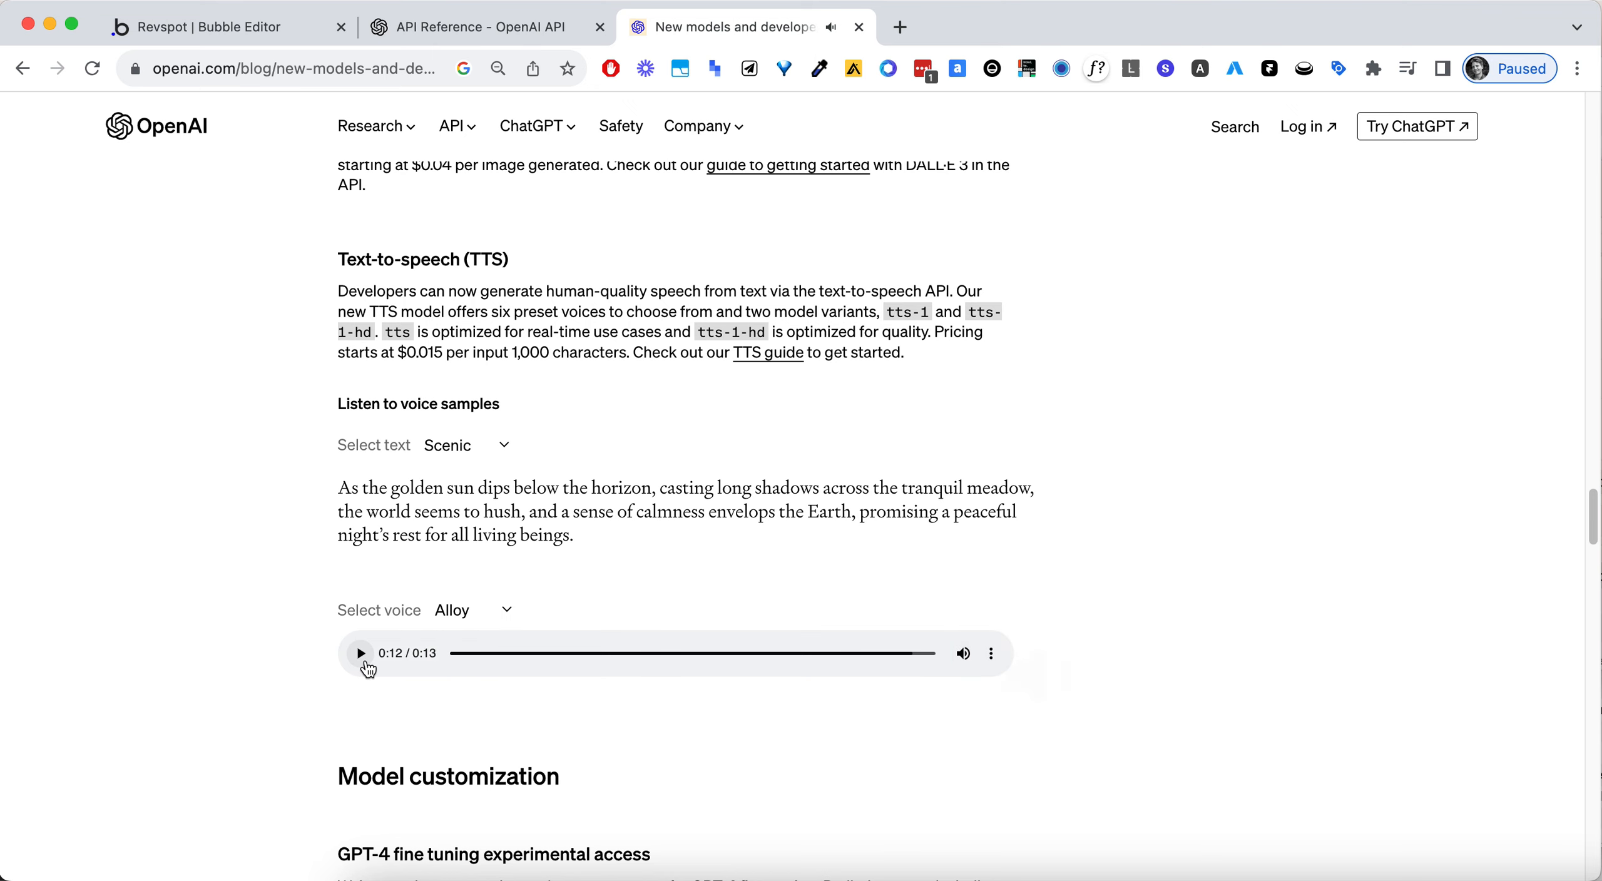
- Open System Settings, move its window aside and return to the blog post in the browser
left_click(580, 880)
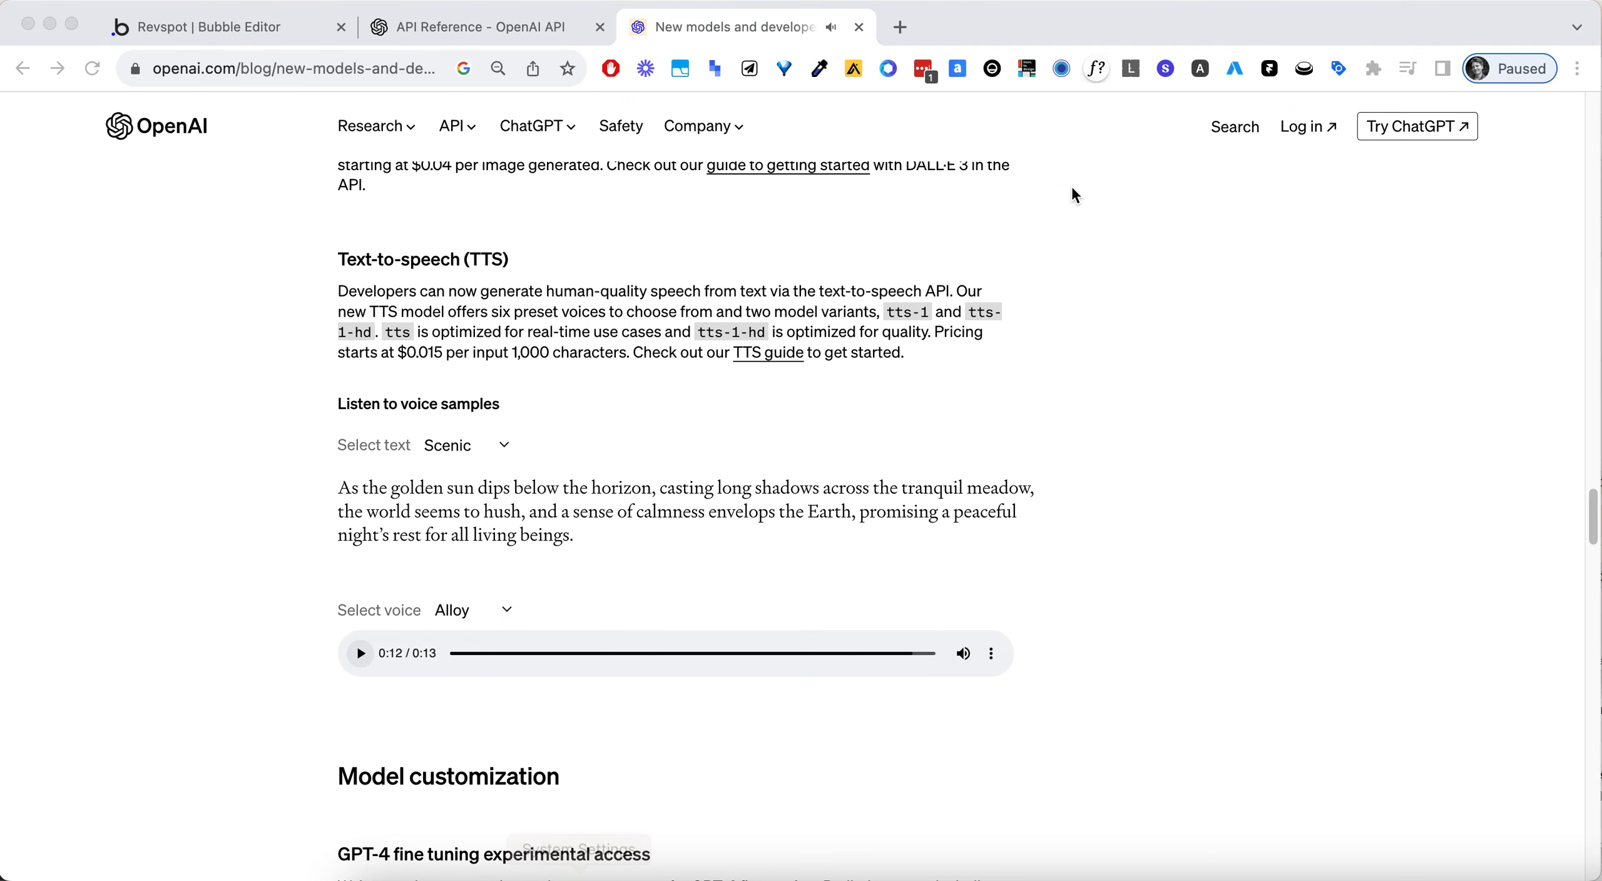
left_click_drag(1251, 189, 1601, 199)
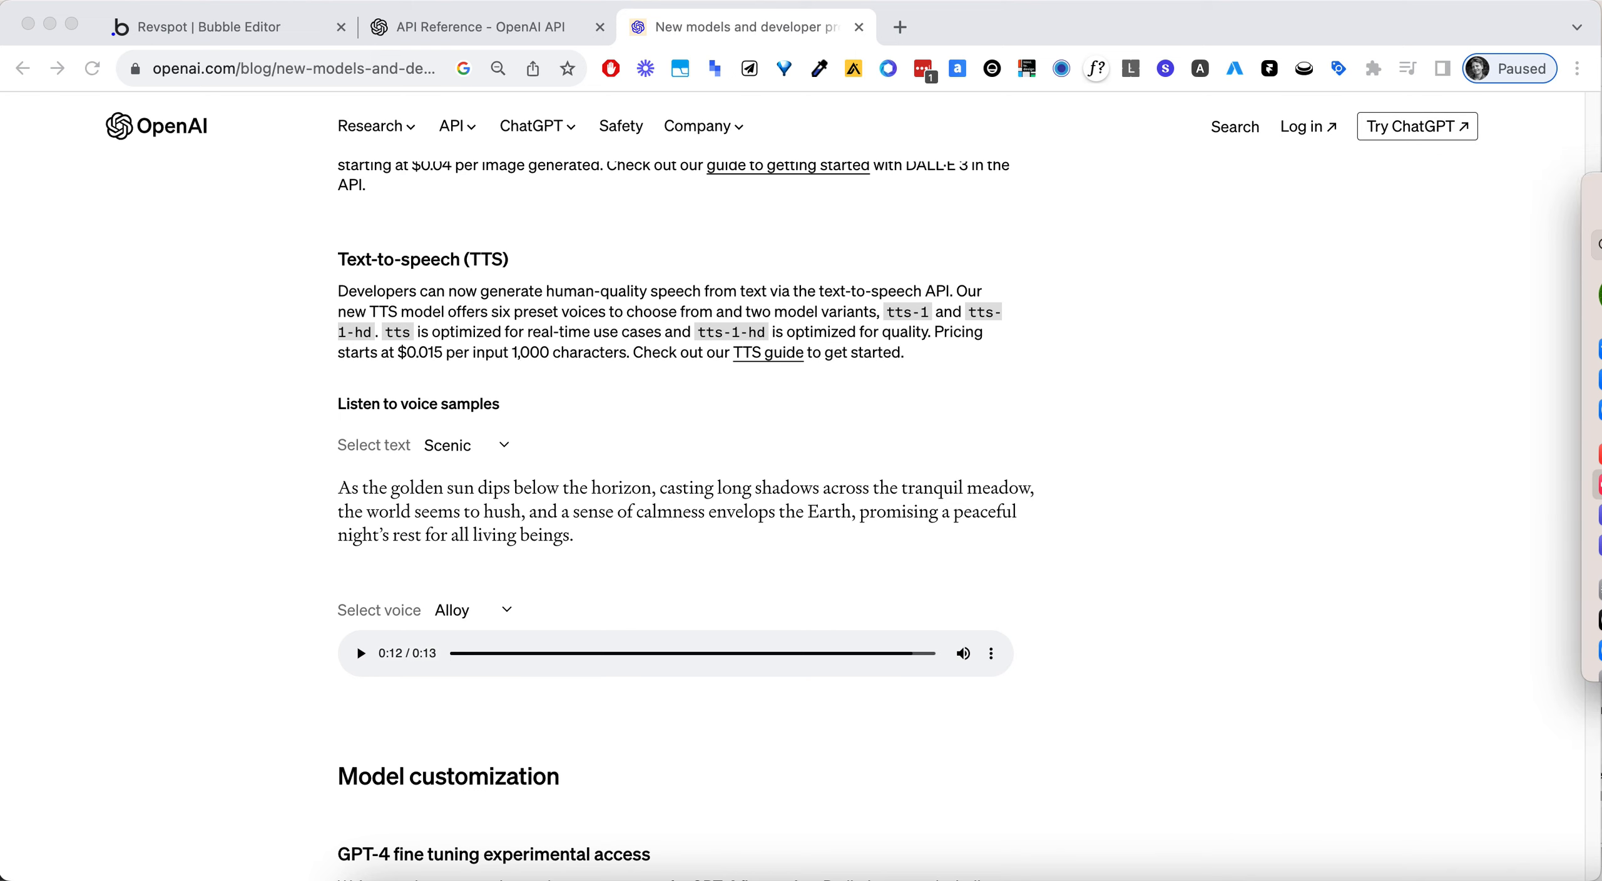
left_click(996, 694)
- Play the Alloy voice sample of the Scenic text from the beginning, pause it, and check the voice options again
left_click(360, 661)
left_click(446, 659)
left_click(355, 659)
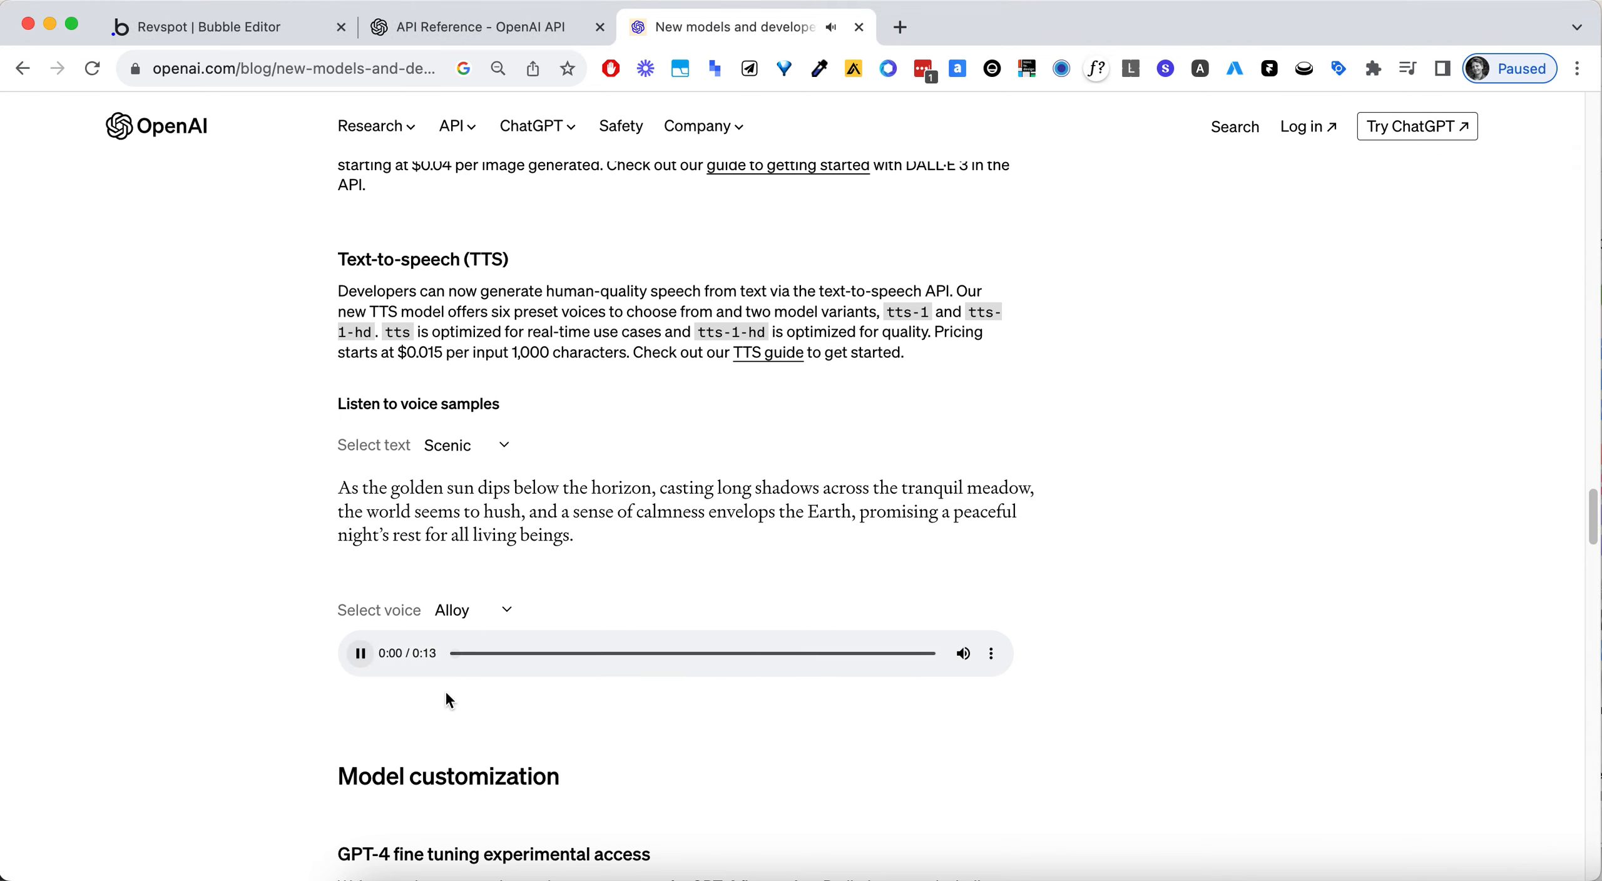
key("XF86AudioRaiseVolume")
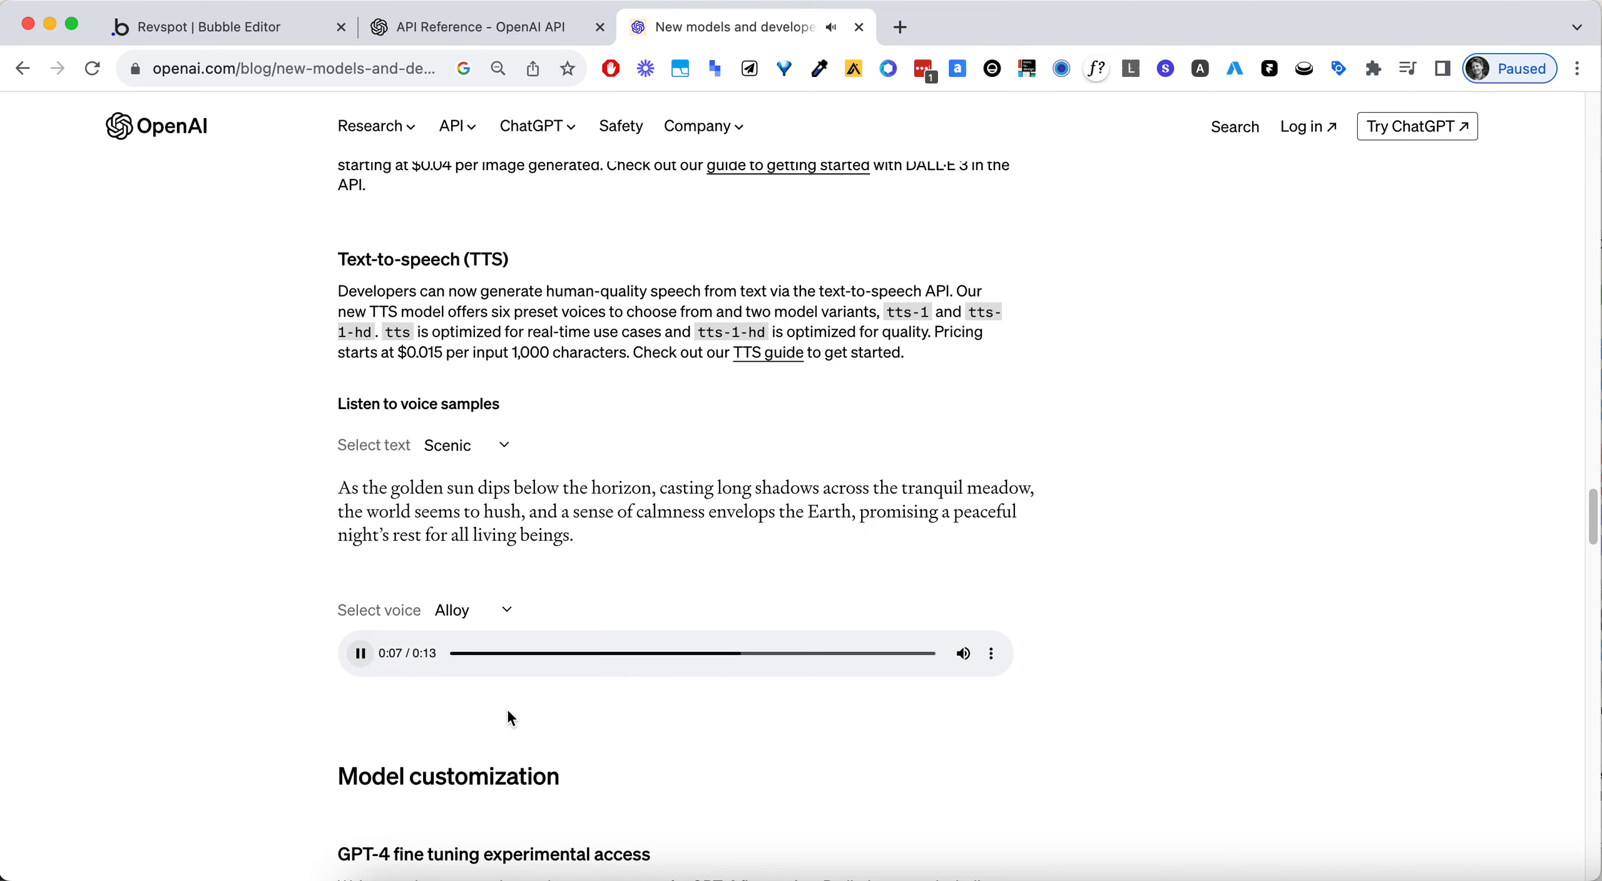
left_click(376, 653)
scroll(555, 615, "down", 5)
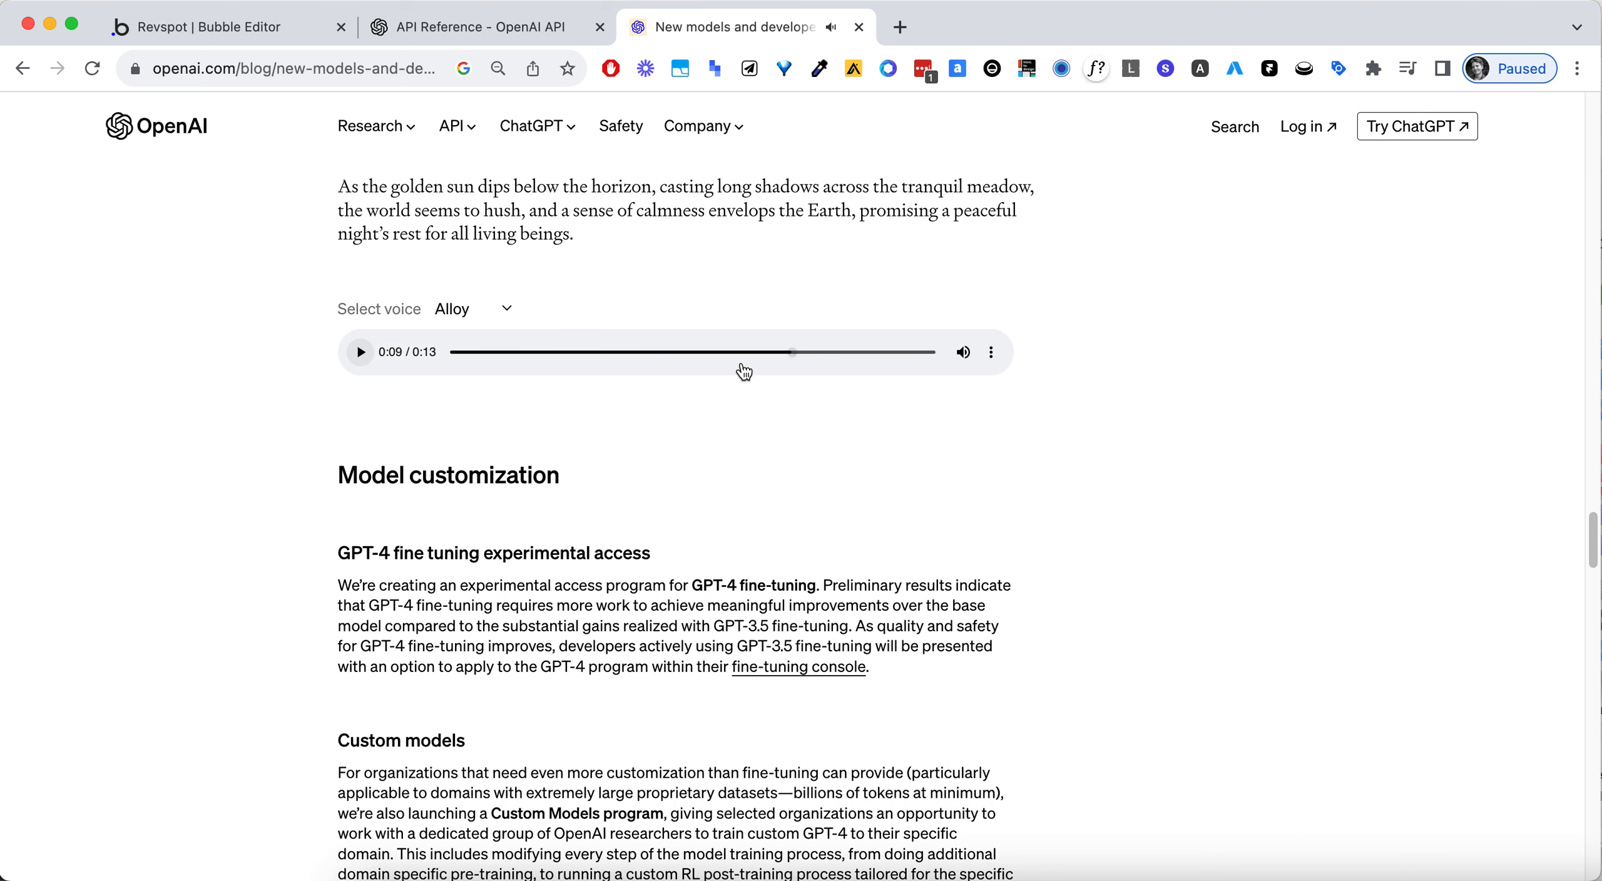
left_click(469, 310)
left_click(888, 489)
- Review the Model customization section, highlighting the headings "GPT-4 fine tuning experimental access" and "Custom models"
scroll(905, 525, "down", 4)
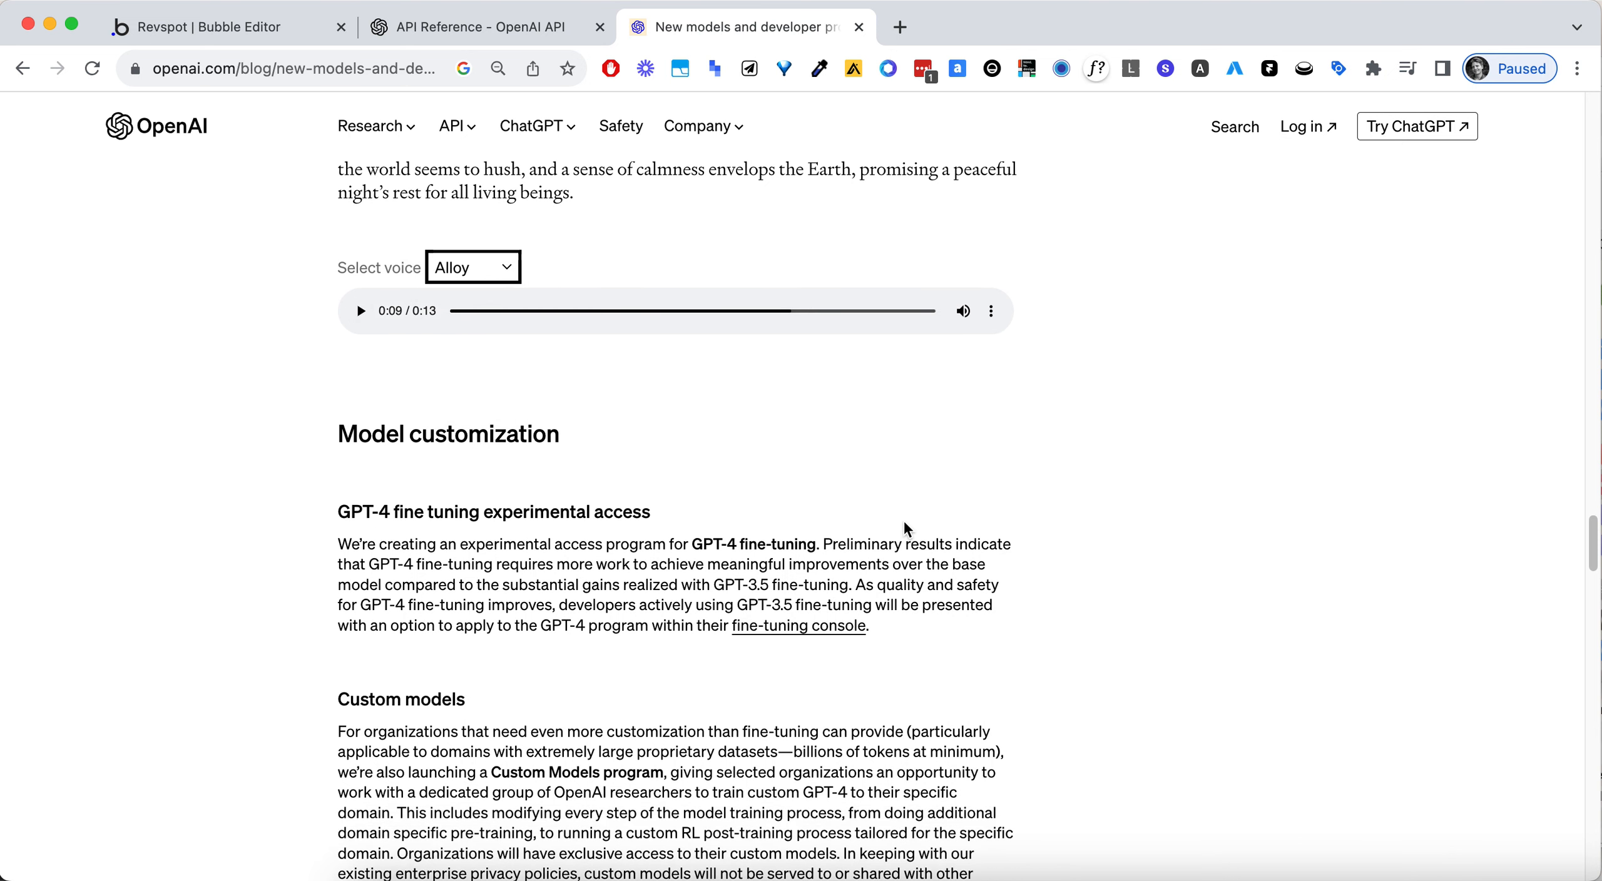
triple_click(482, 330)
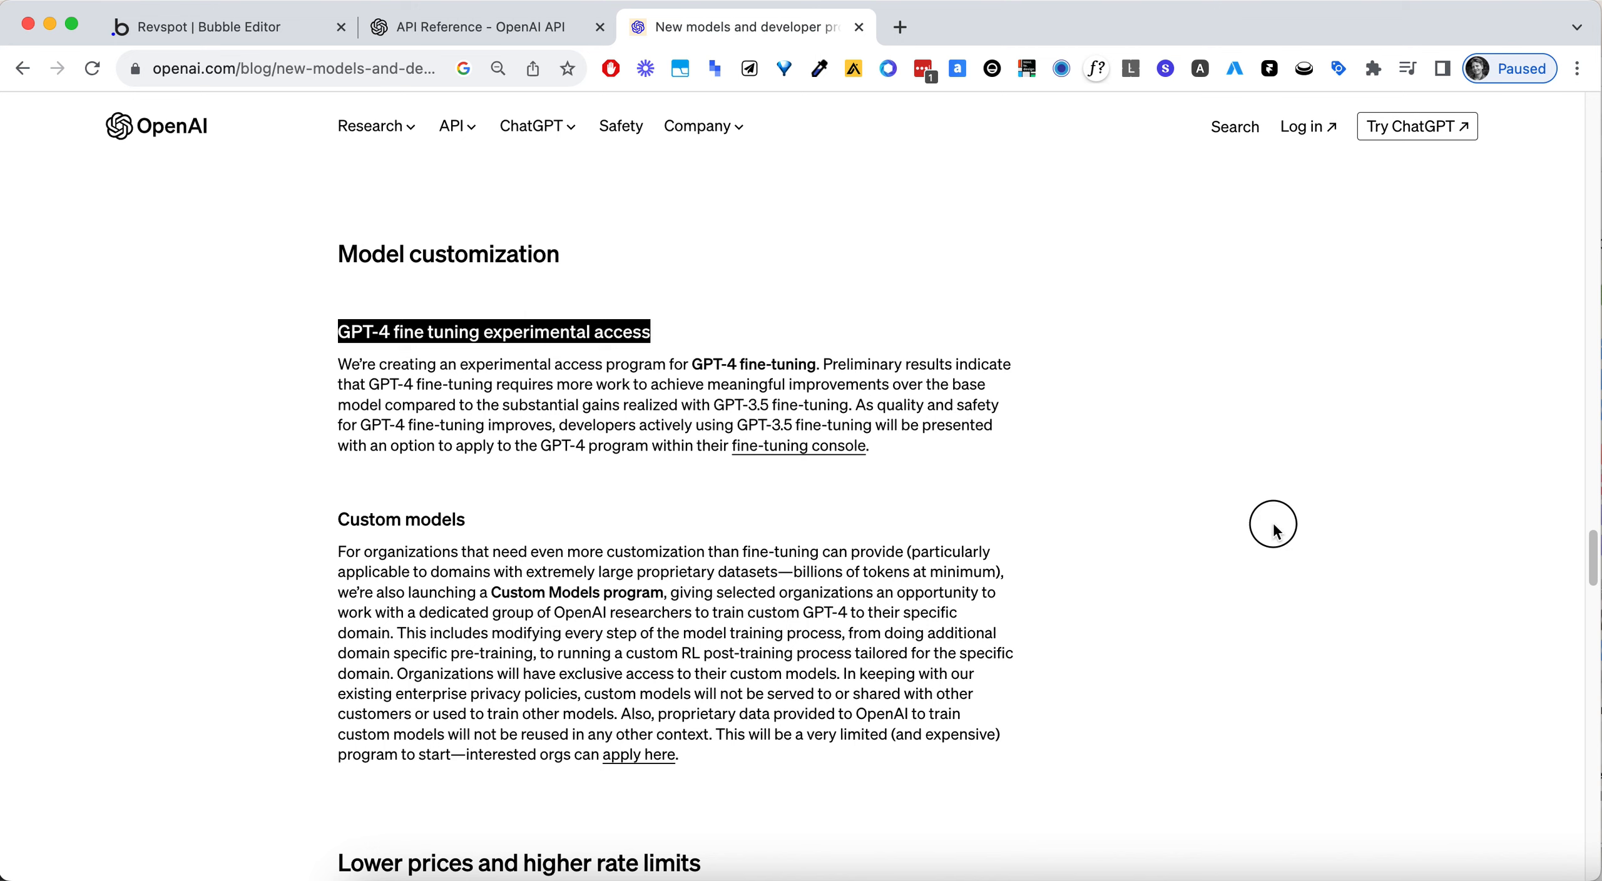
left_click(1249, 523)
scroll(1249, 523, "down", 2)
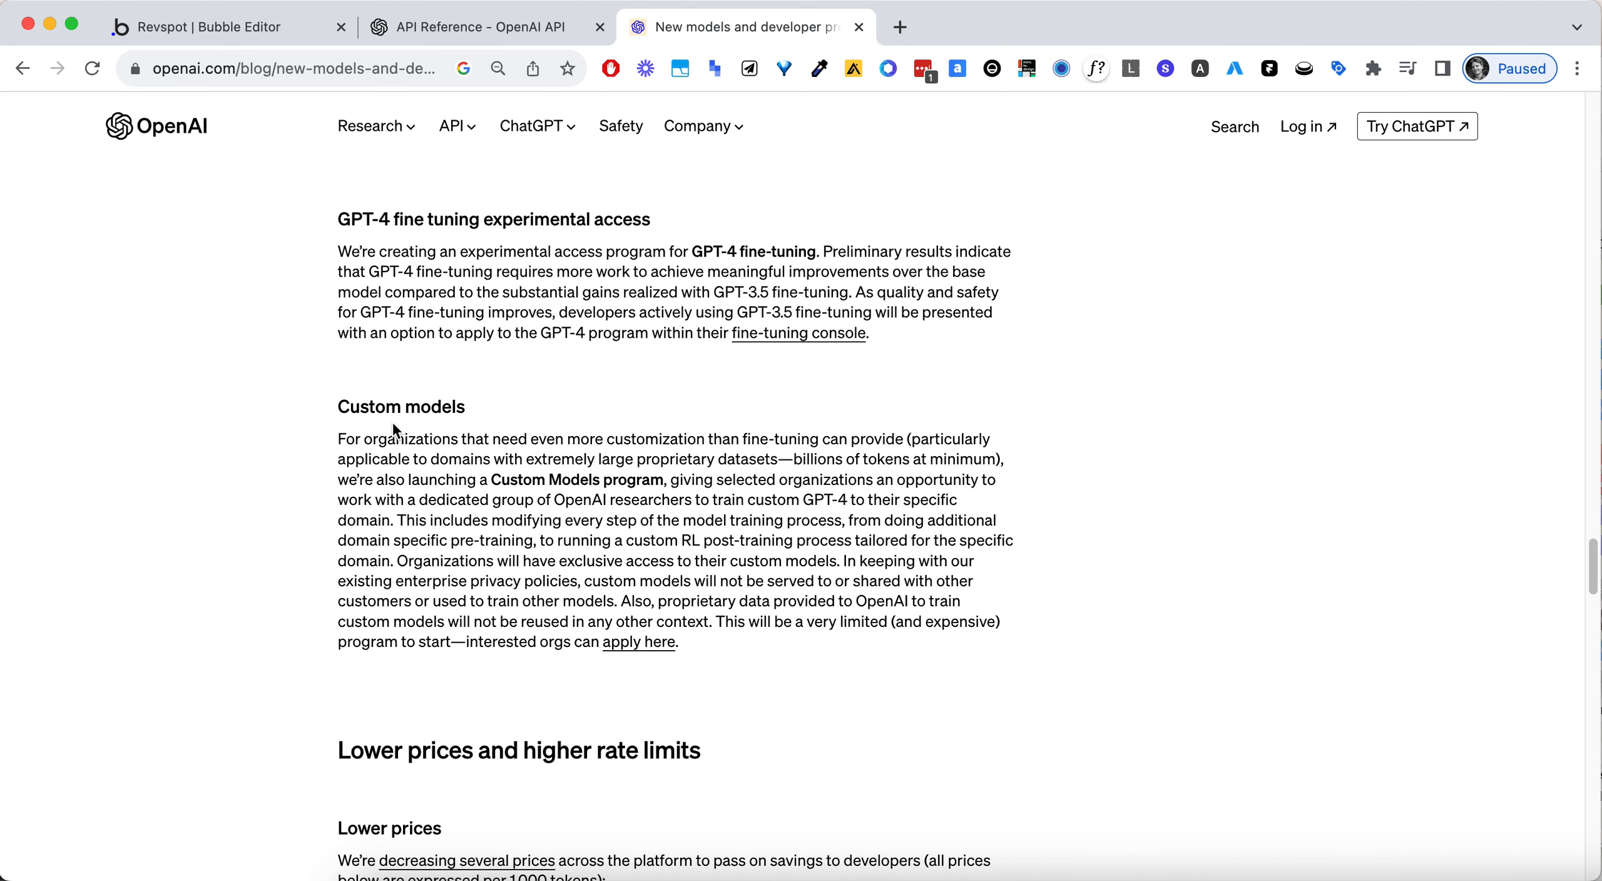
triple_click(393, 408)
scroll(1083, 589, "down", 1)
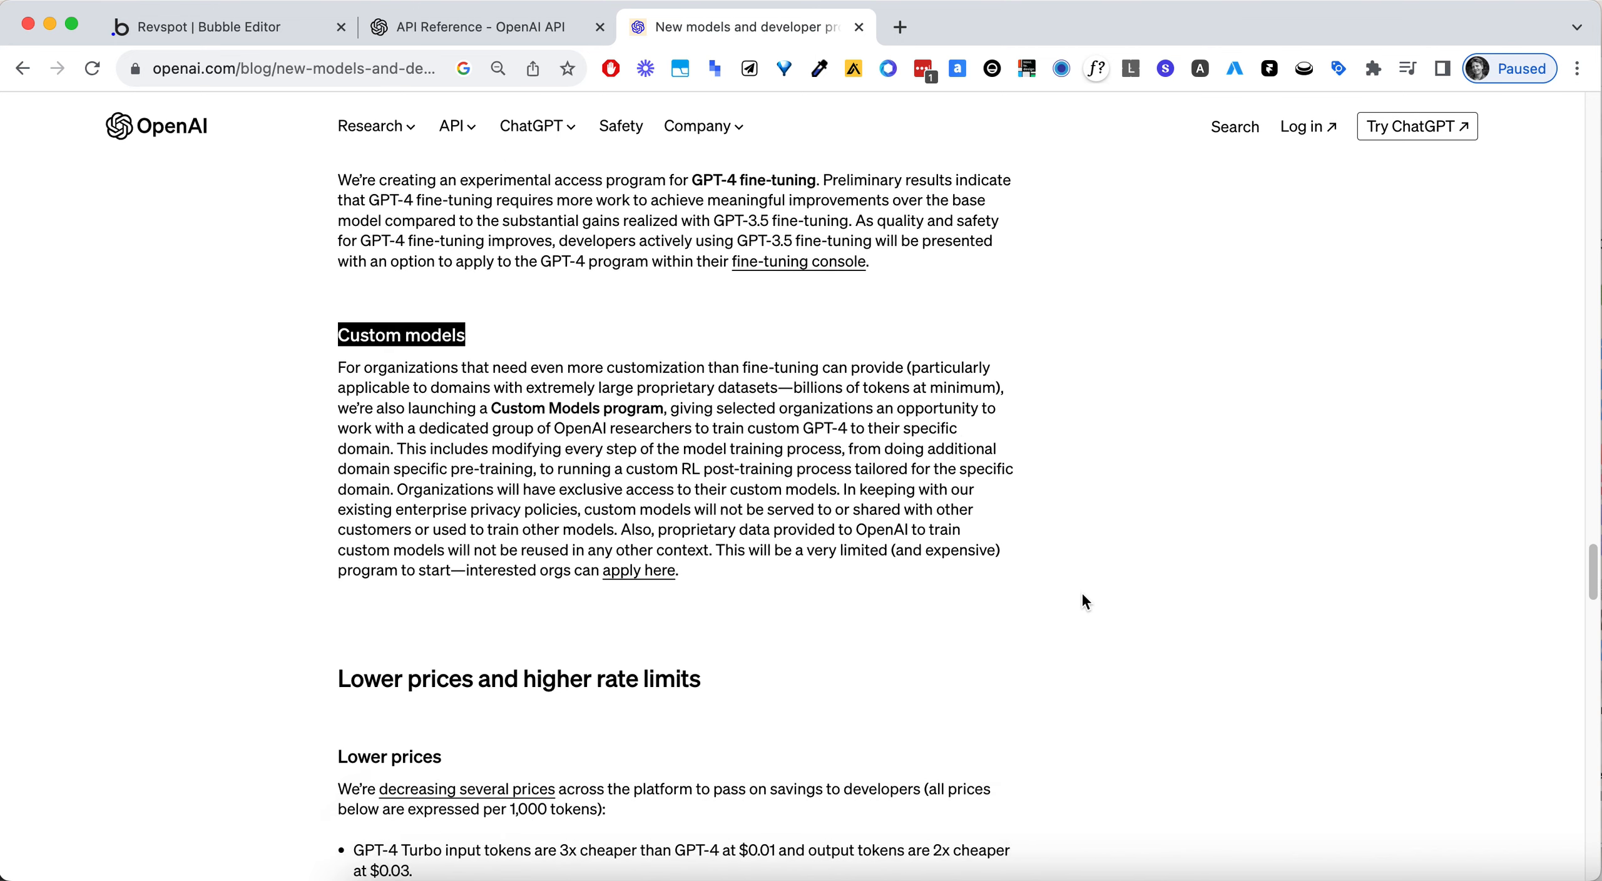
- Review the Lower prices section with its pricing table and highlight the heading "Higher rate limits"
scroll(1084, 598, "down", 3)
scroll(448, 568, "down", 8)
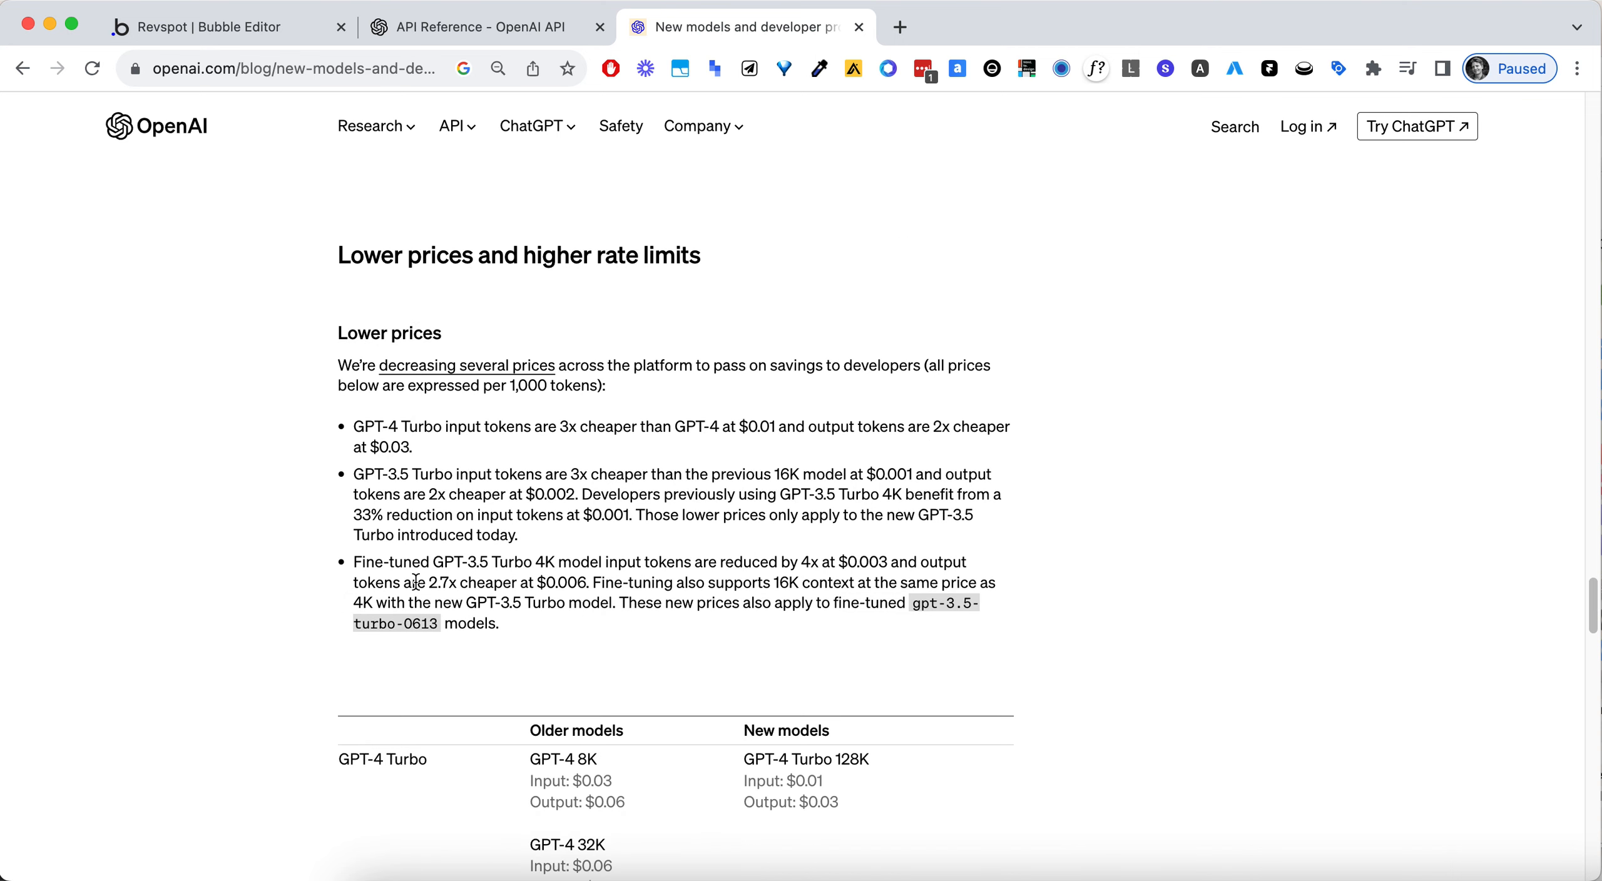
scroll(206, 567, "down", 8)
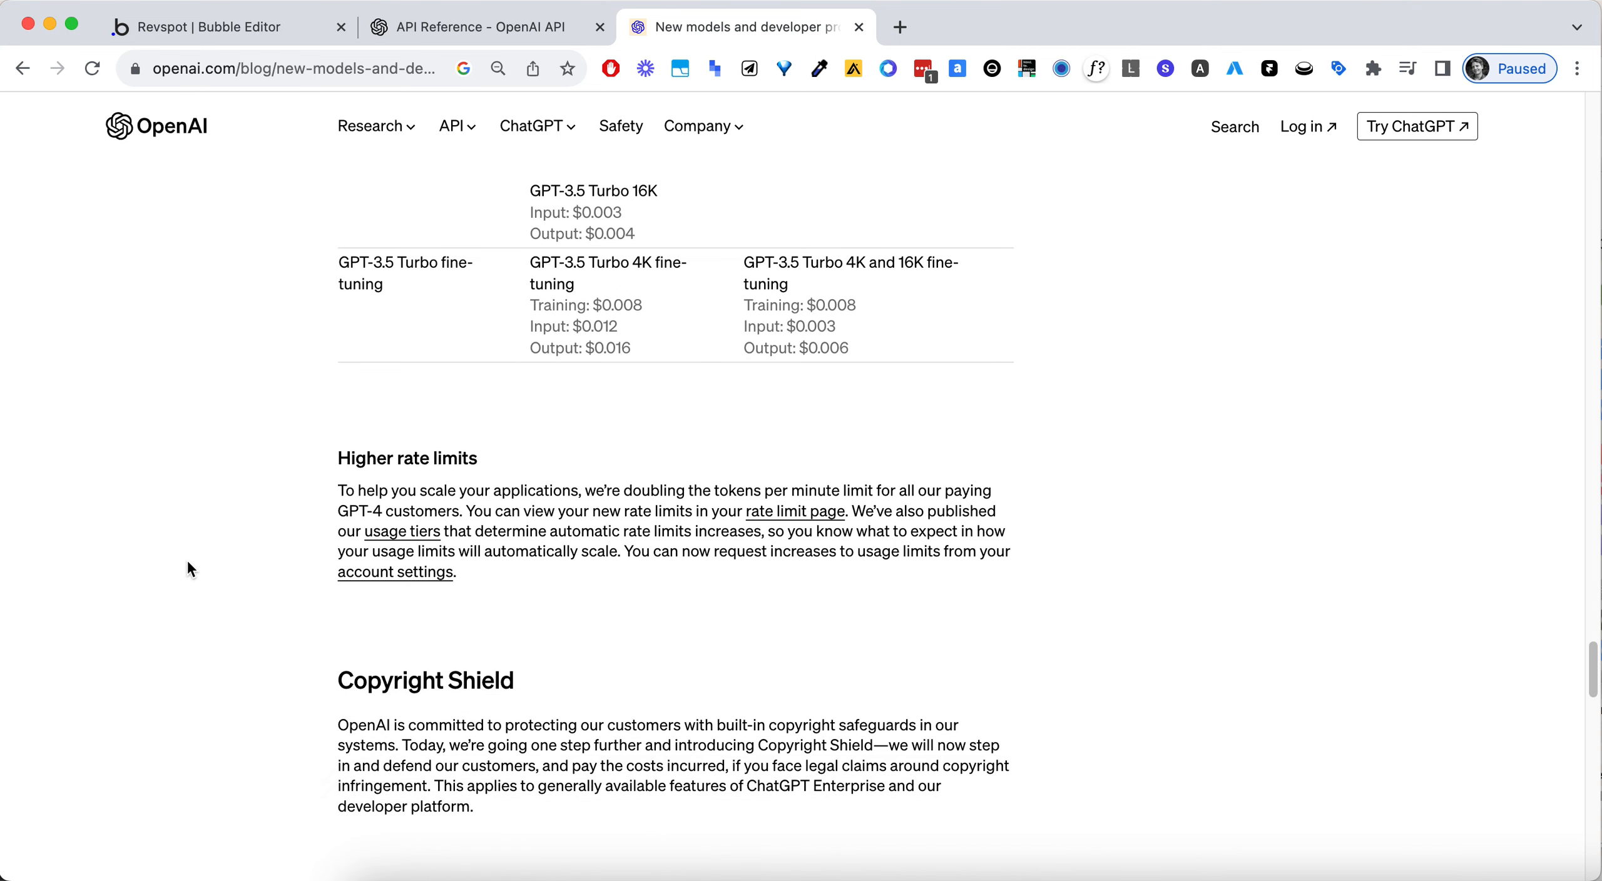
triple_click(419, 457)
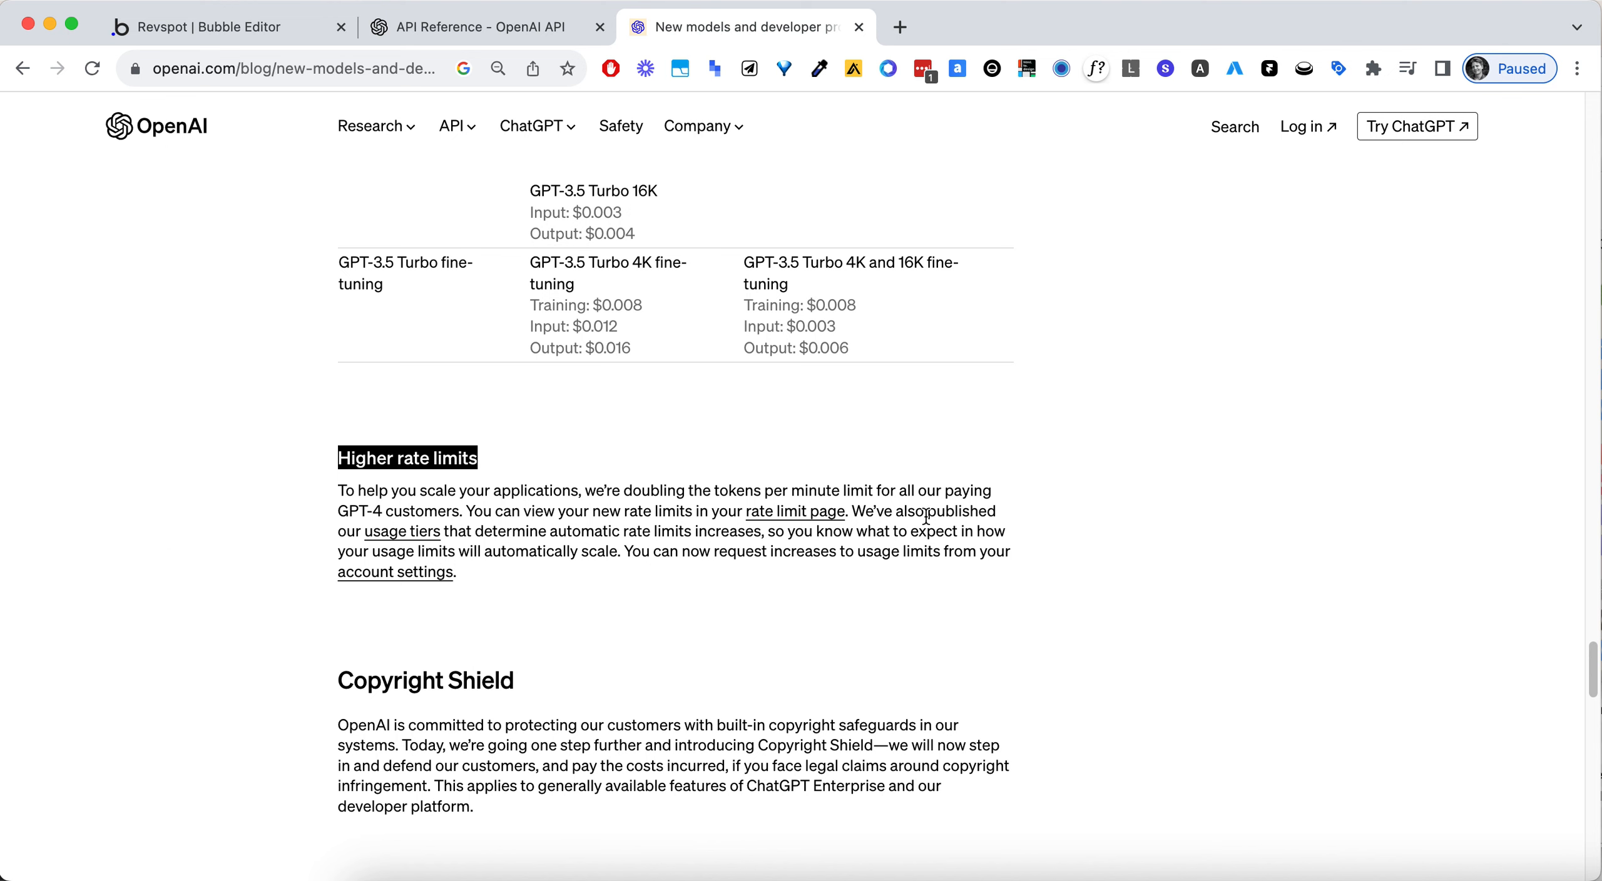
- Review the Copyright Shield and Whisper v3 sections, highlighting the "Copyright Shield" heading and the word "Whisper"
triple_click(485, 682)
scroll(456, 632, "down", 3)
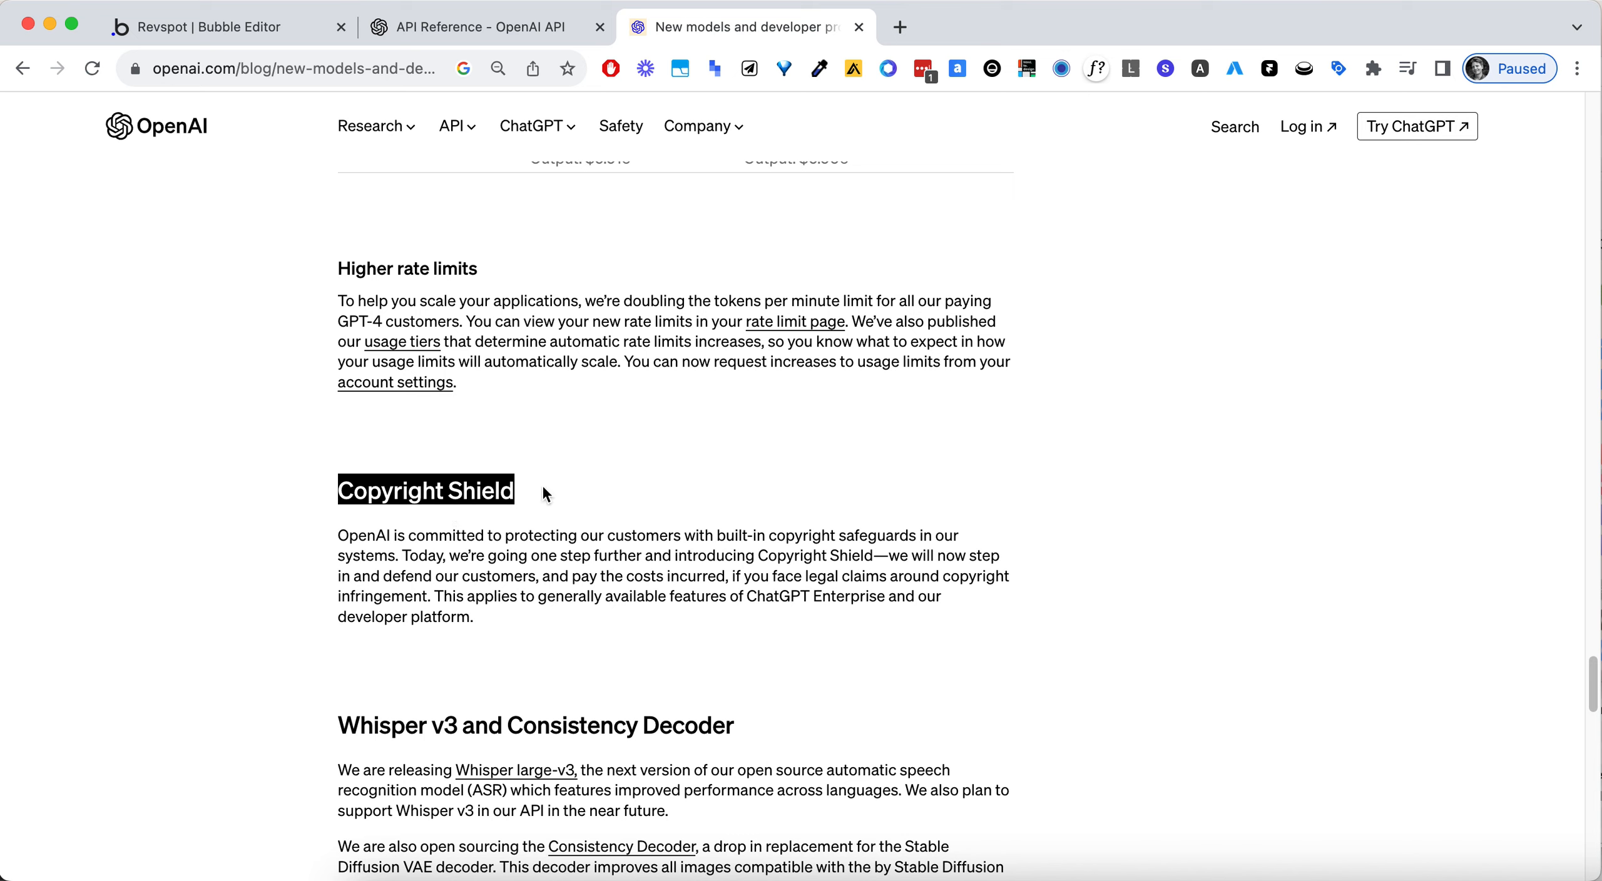
left_click(441, 490)
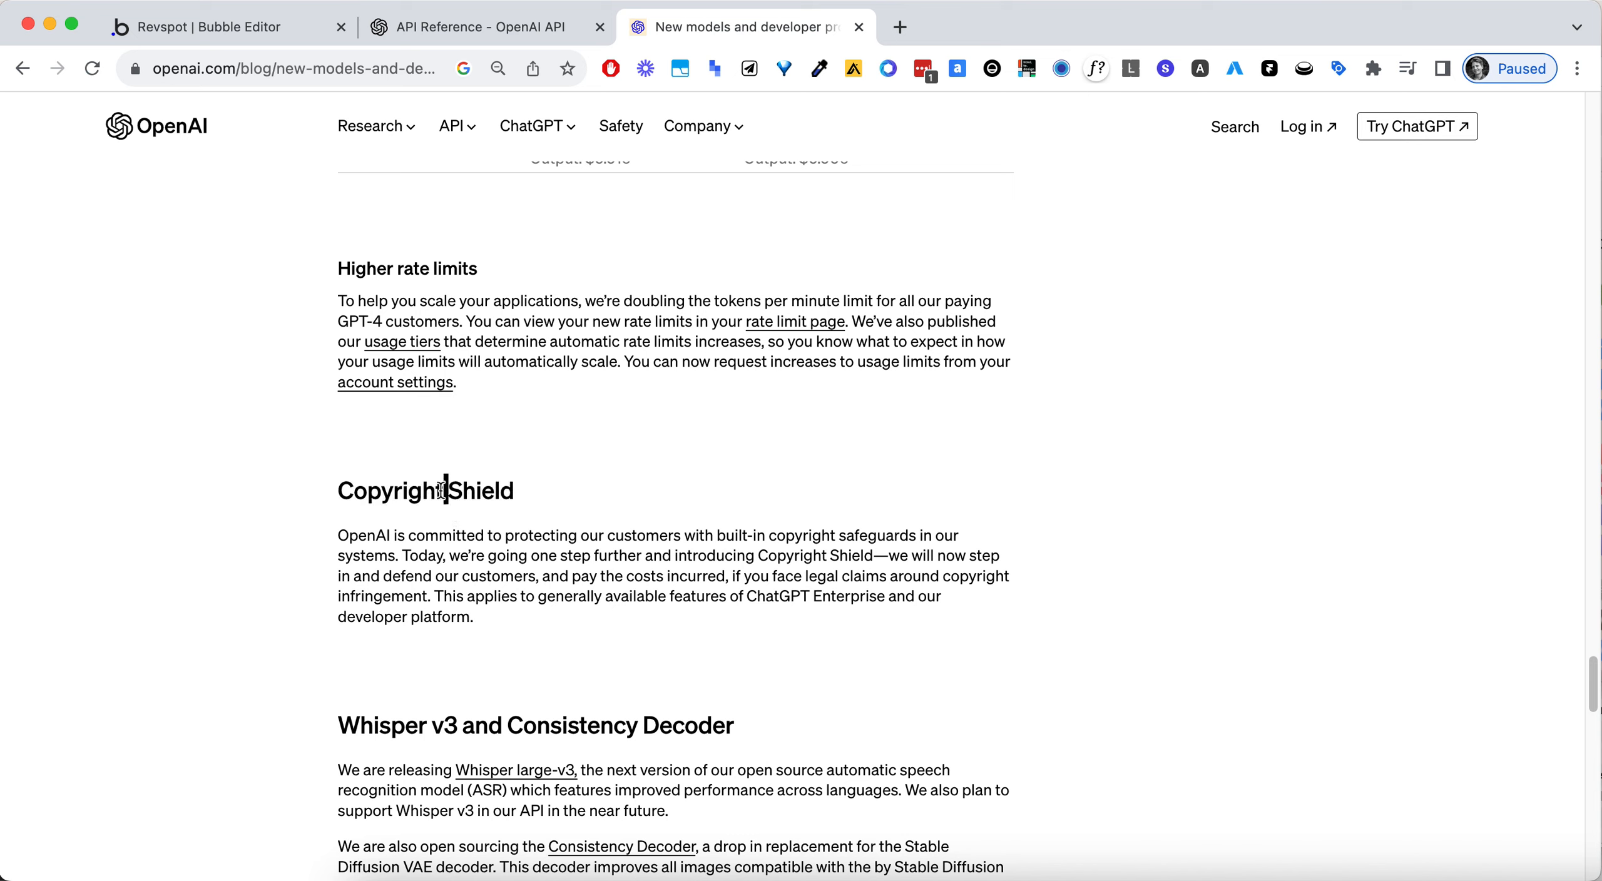
triple_click(481, 499)
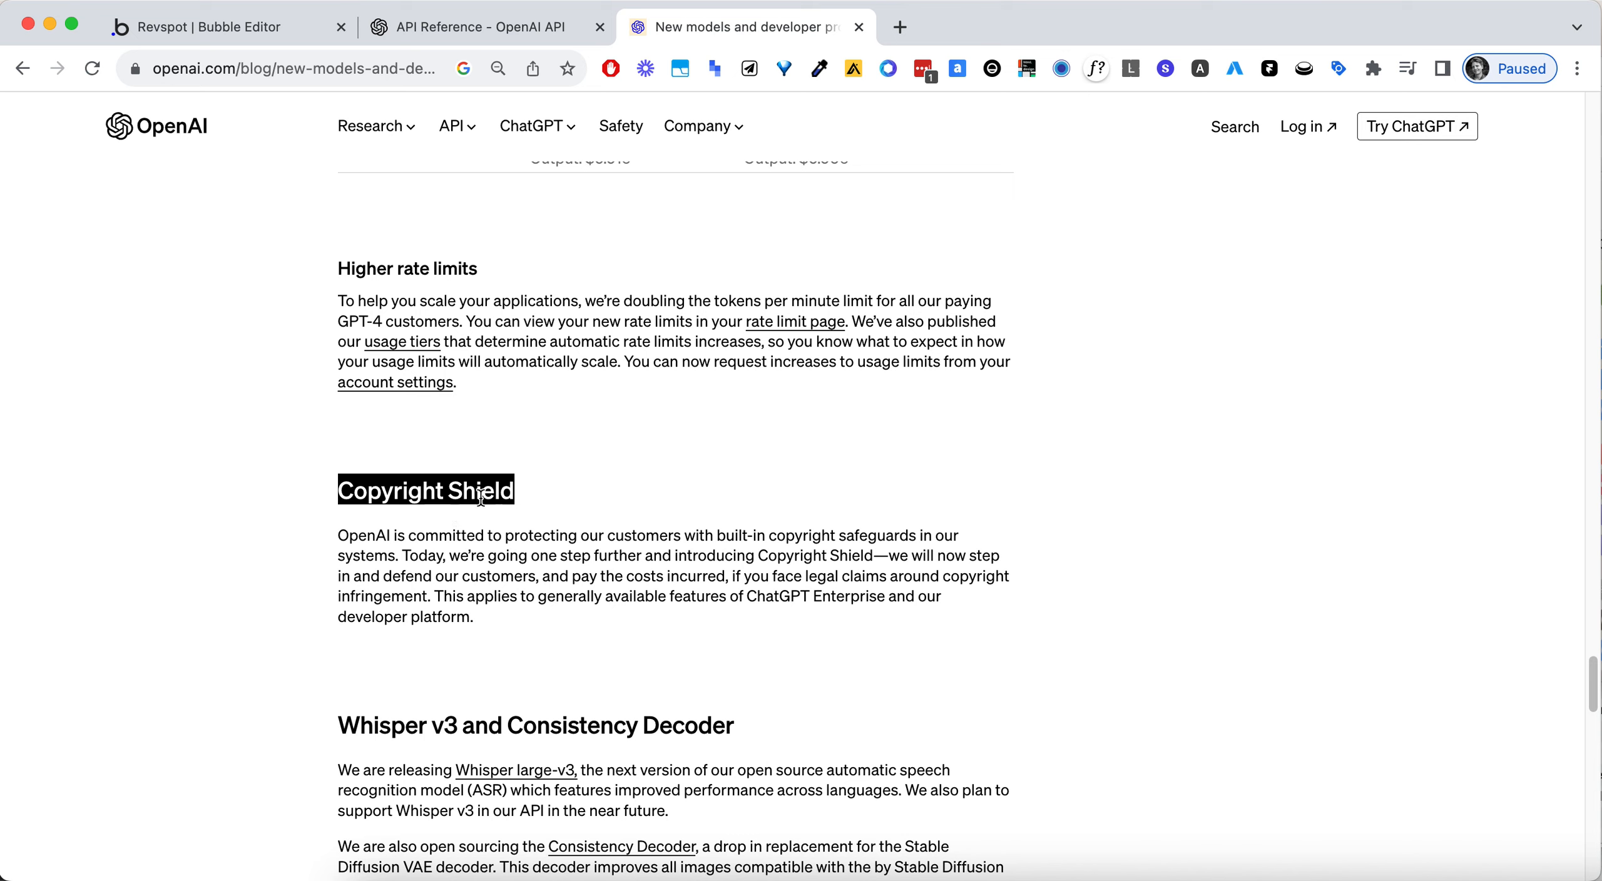
scroll(442, 496, "down", 3)
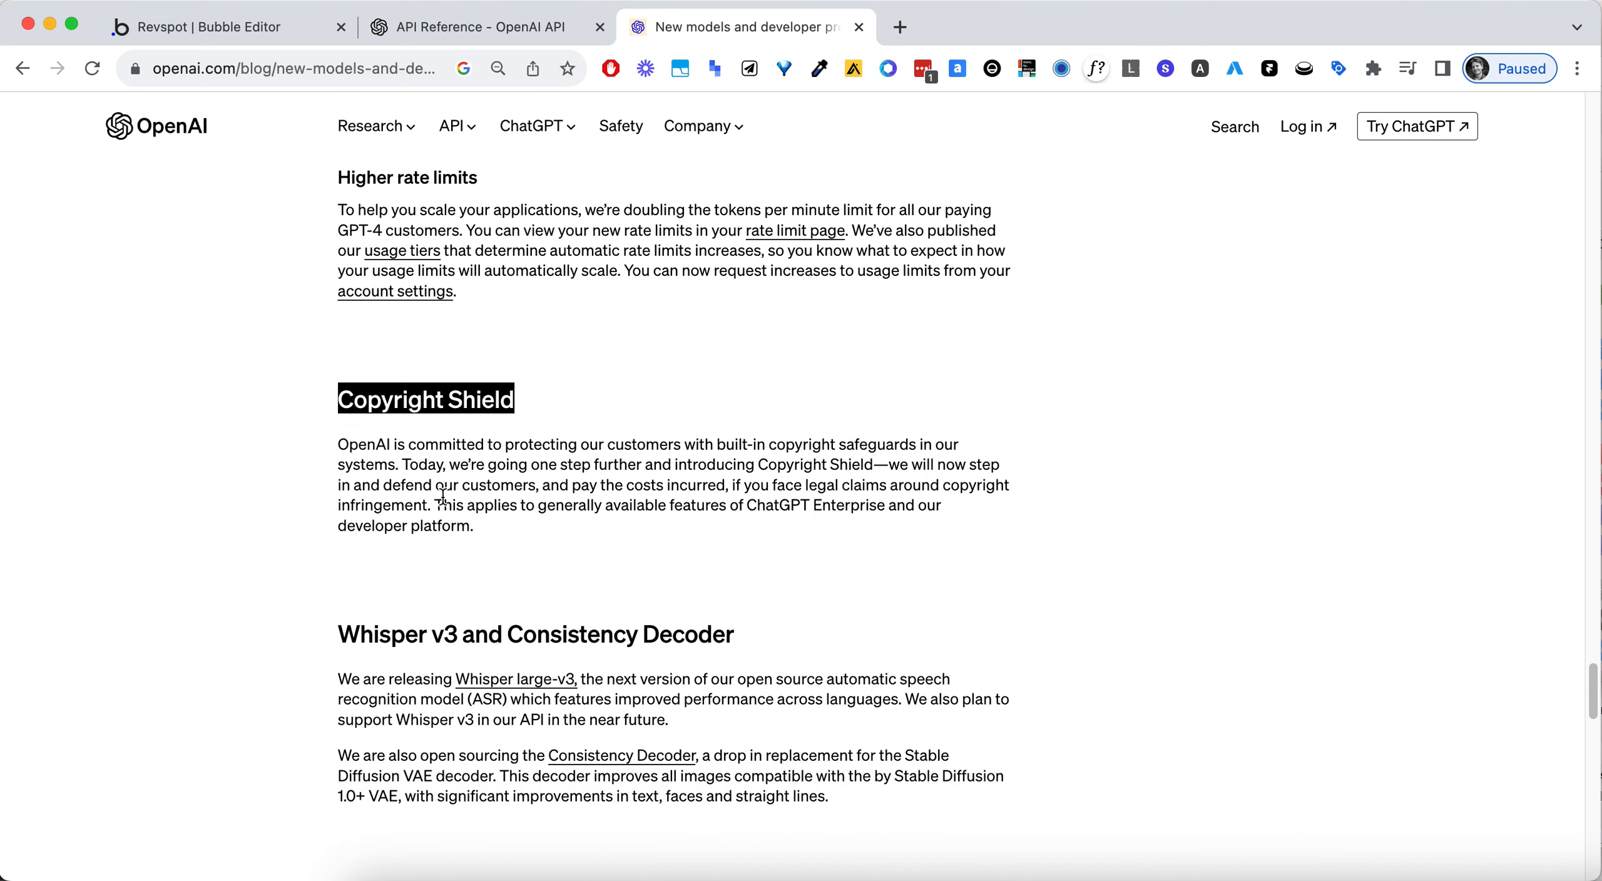
double_click(398, 639)
scroll(871, 591, "down", 1)
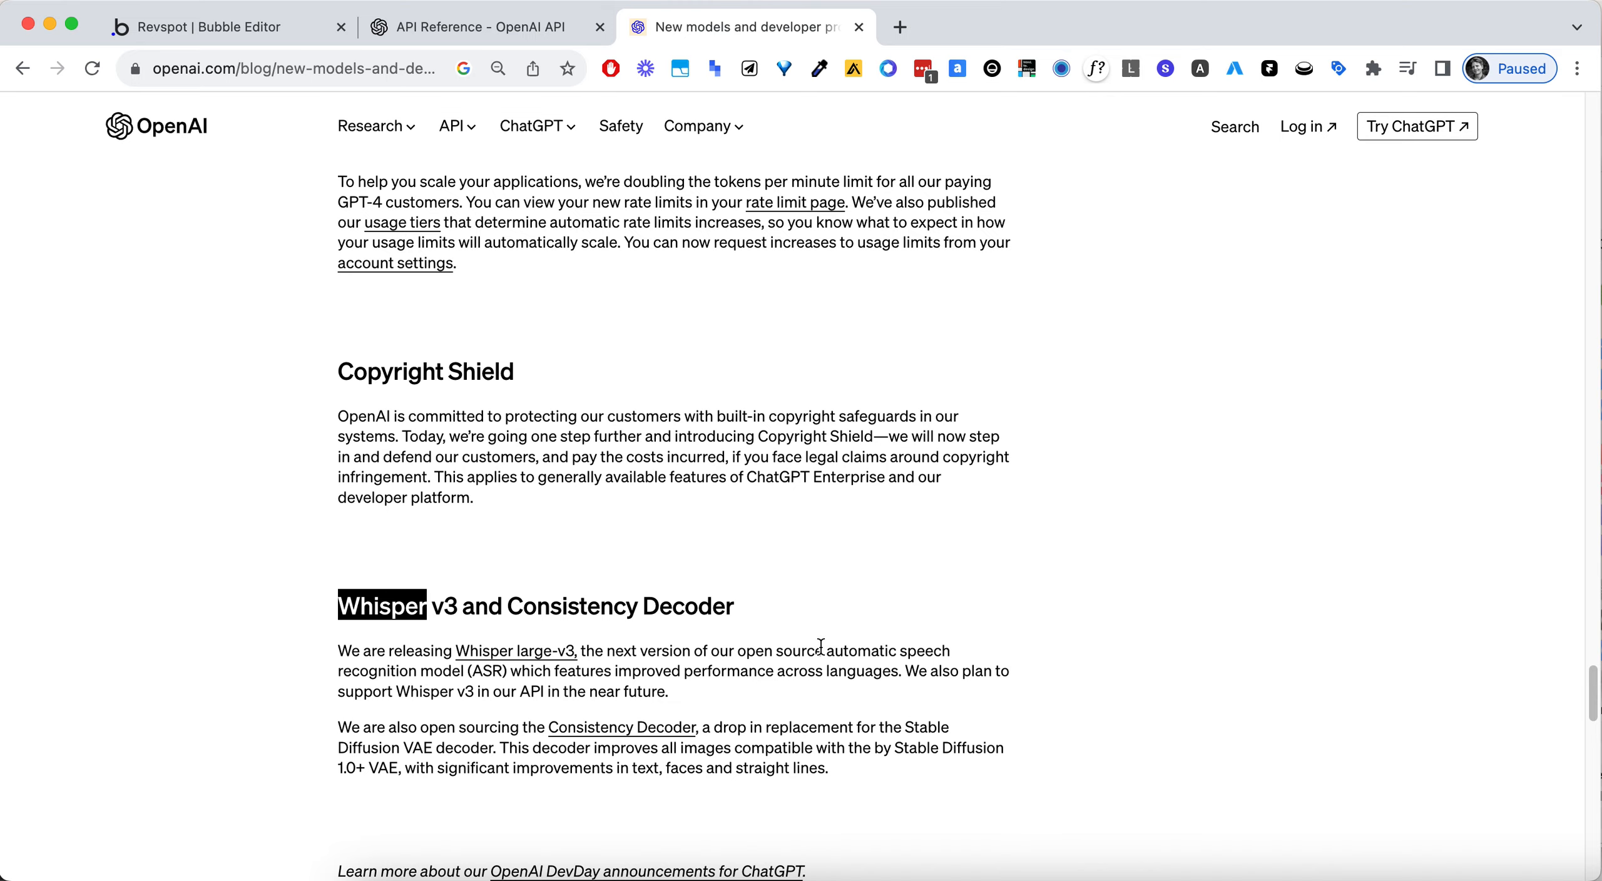
- Return to the beginning of the blog post and skim through it again as far as the Text-to-speech (TTS) section
scroll(818, 639, "up", 20)
scroll(485, 618, "down", 7)
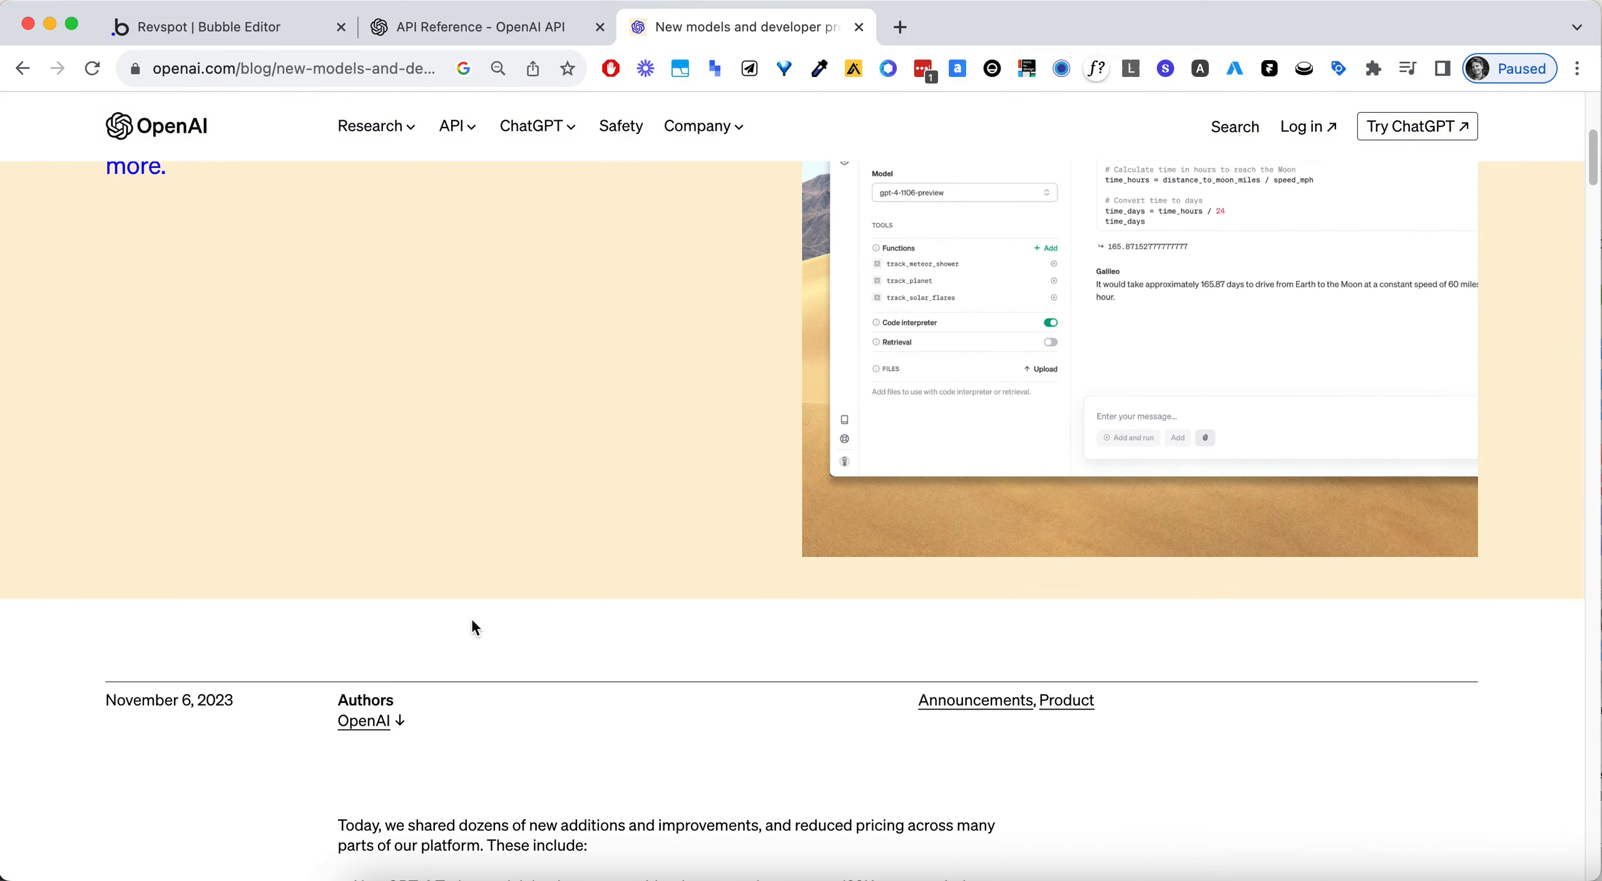
scroll(530, 606, "up", 6)
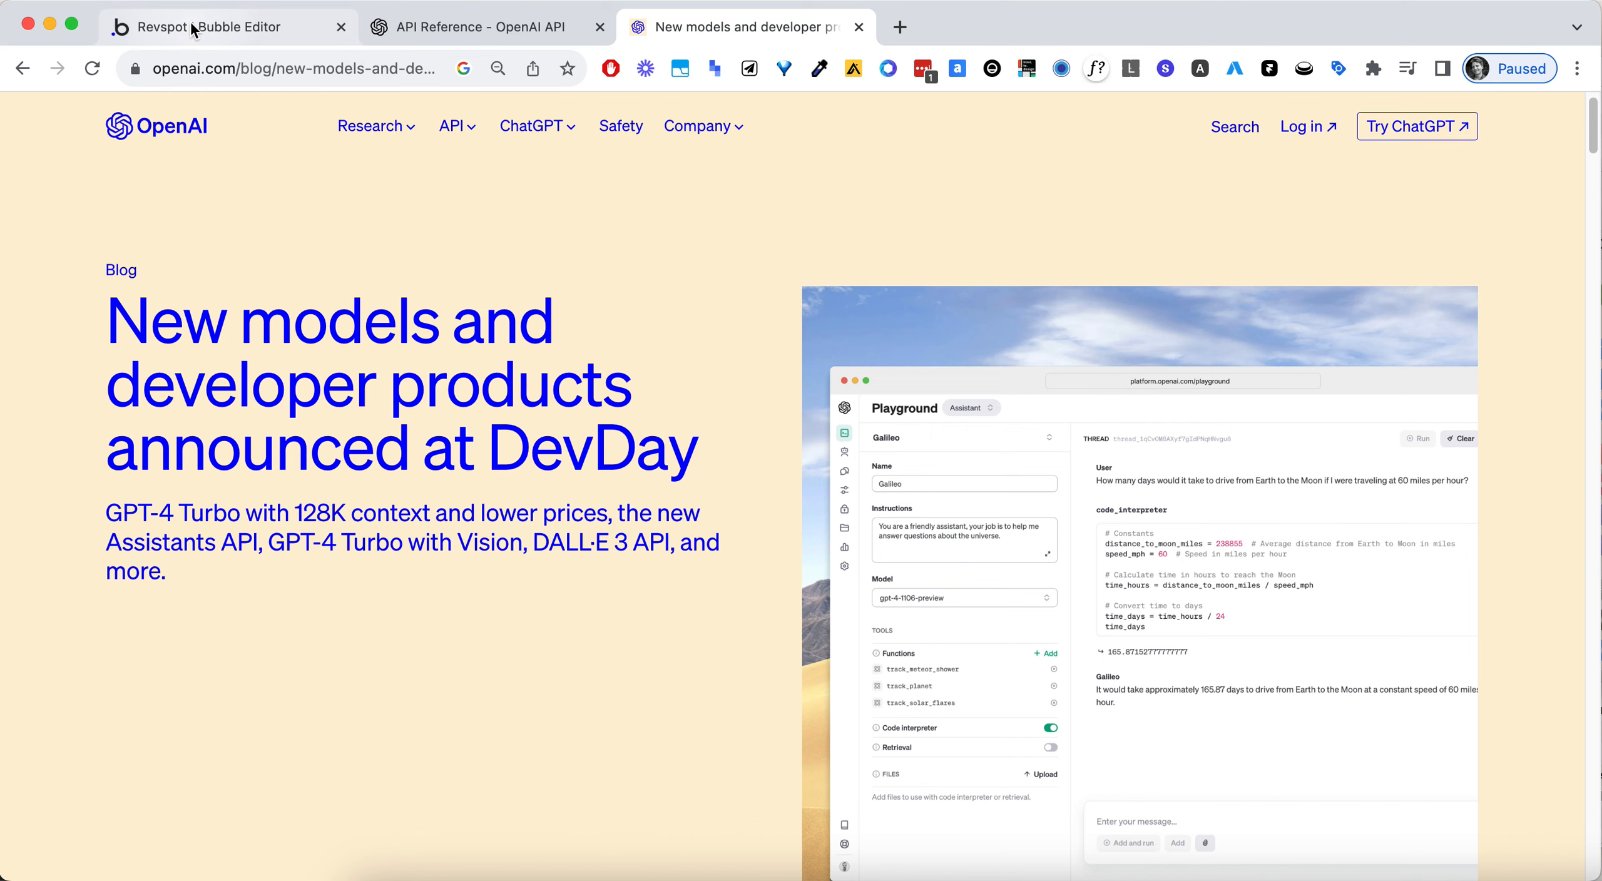
scroll(410, 624, "down", 10)
scroll(401, 549, "down", 15)
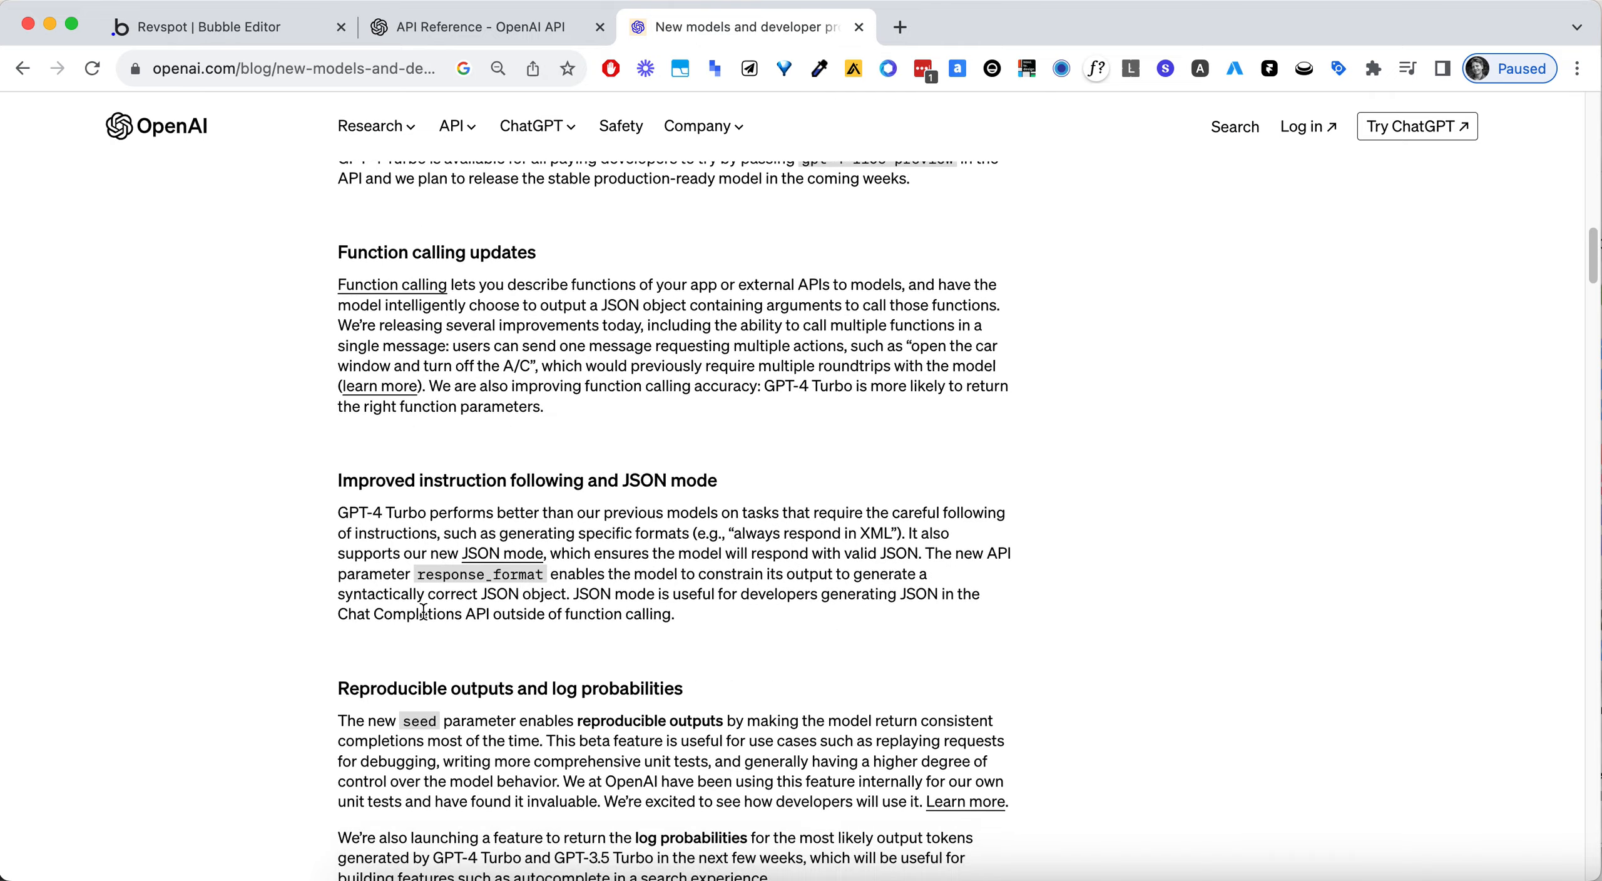
scroll(434, 619, "down", 15)
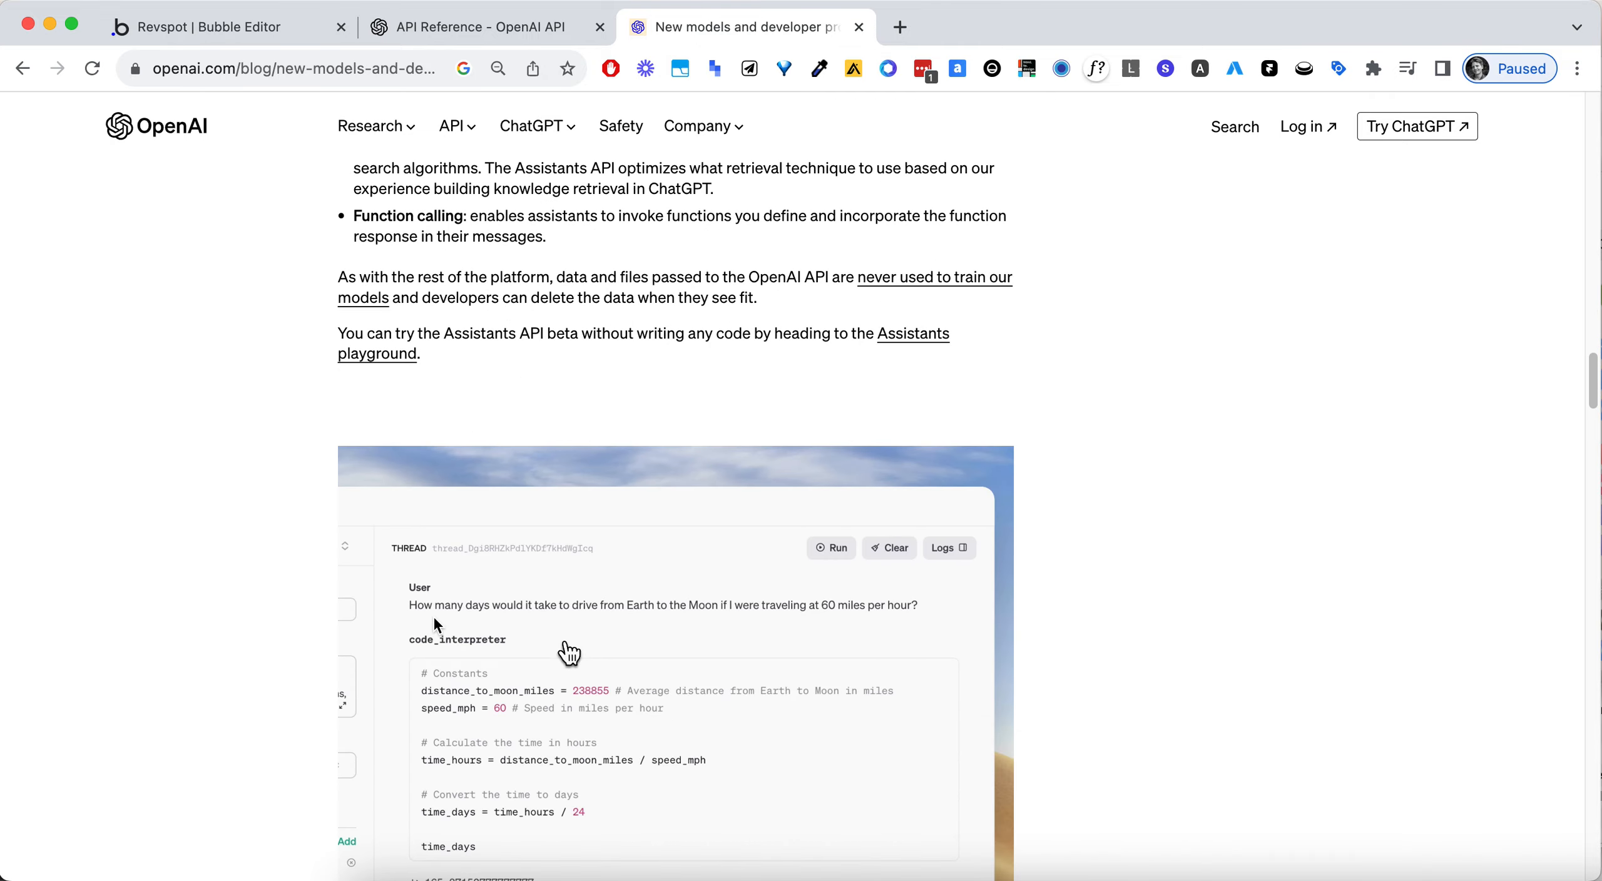
scroll(447, 540, "up", 5)
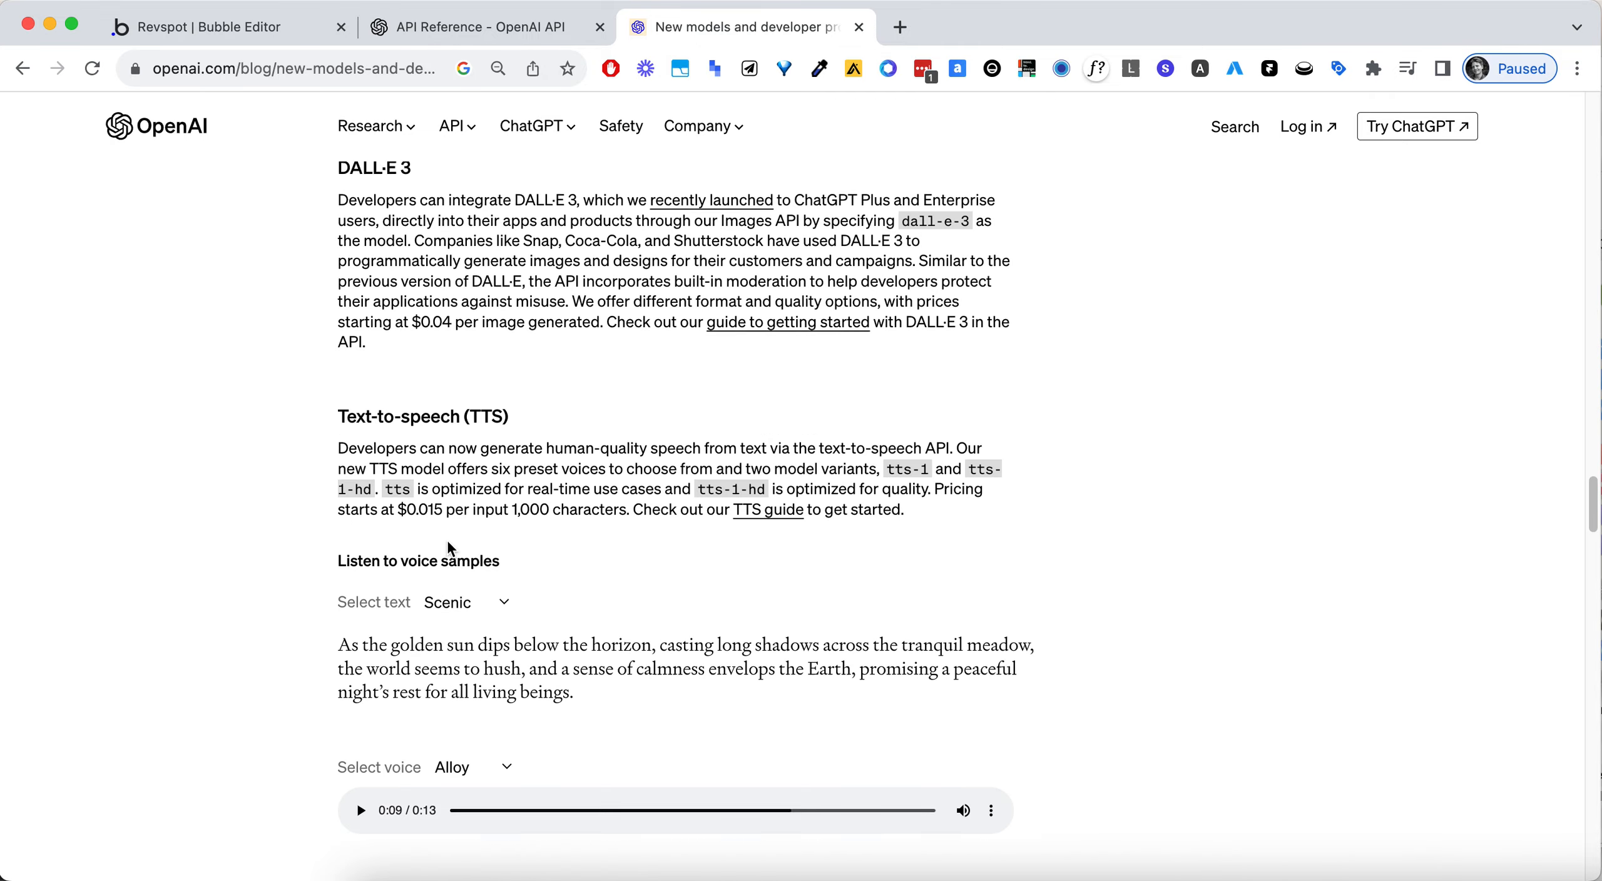
scroll(447, 542, "down", 6)
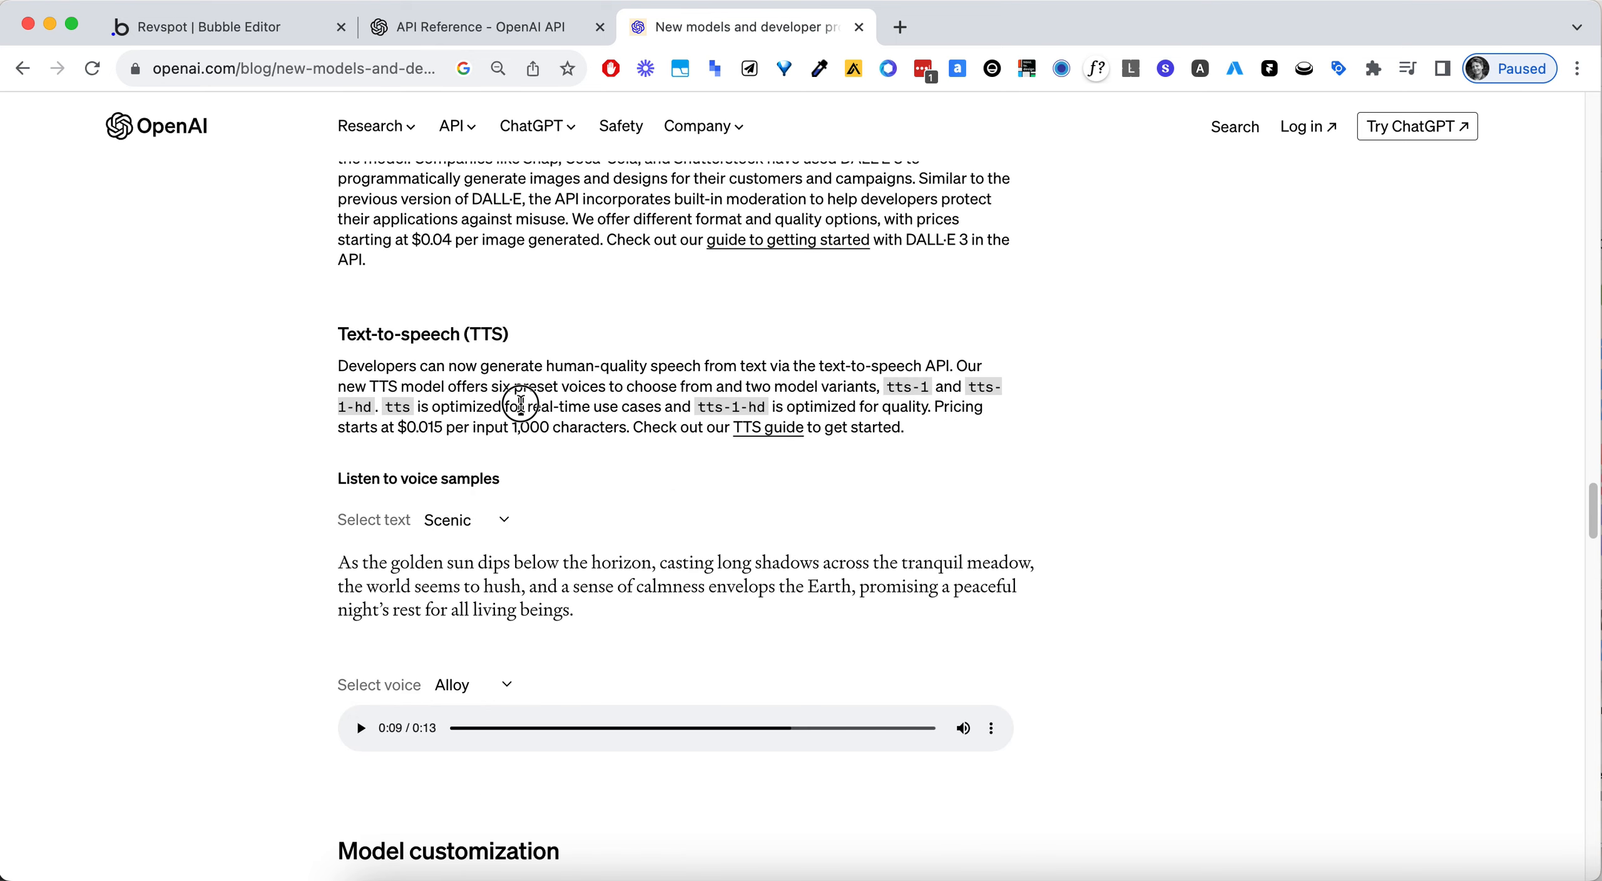
- Switch to the OpenAI API reference and examine the Create speech endpoint in the Audio section
left_click(447, 33)
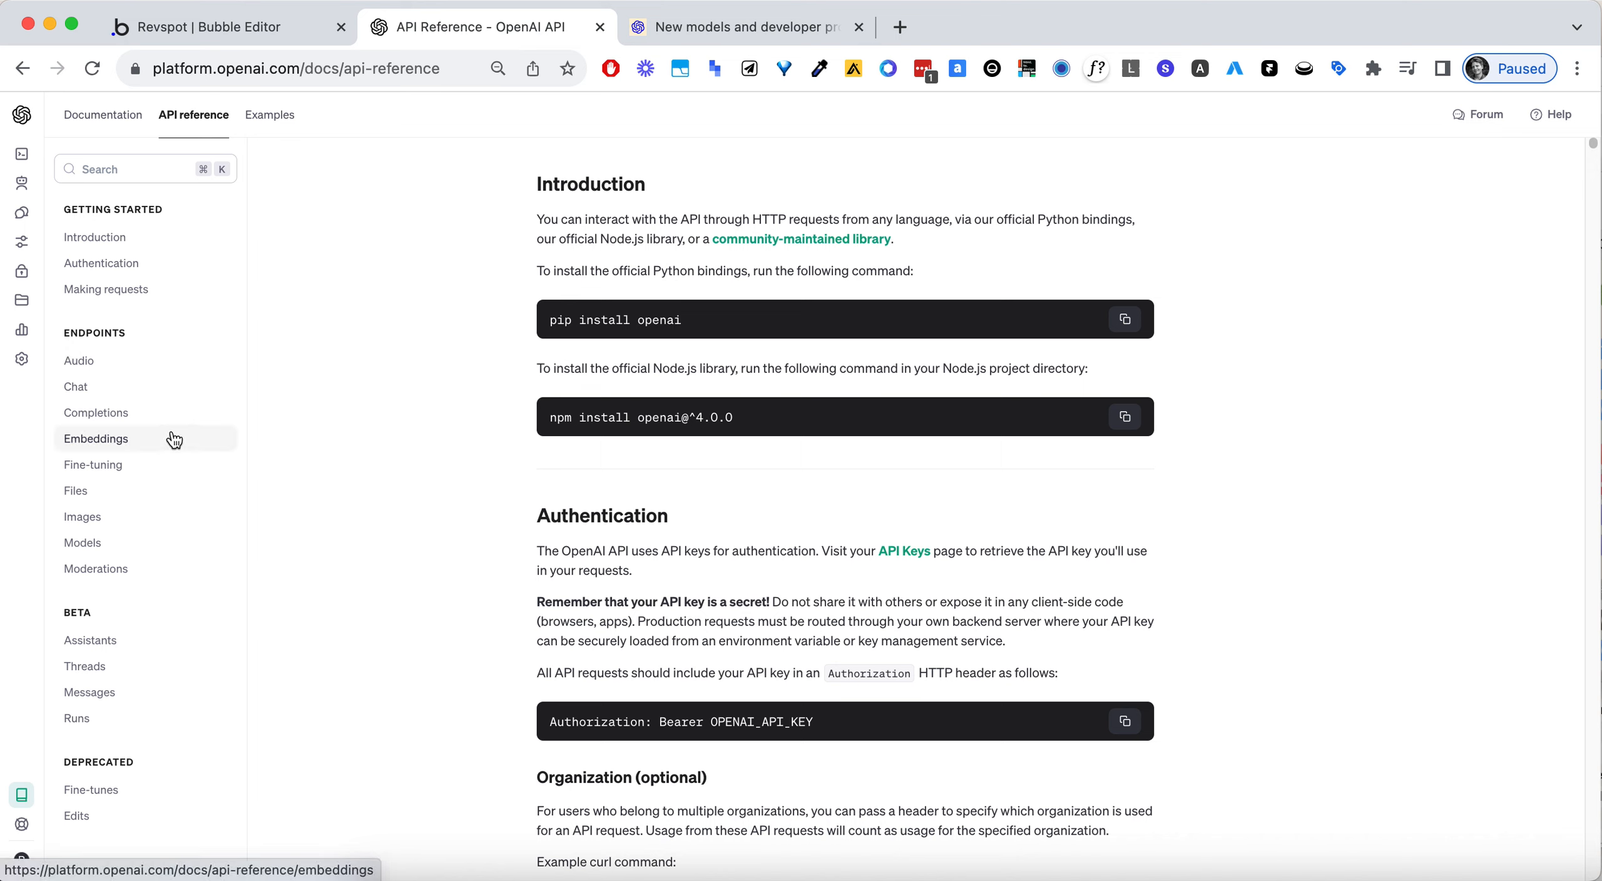
left_click(113, 373)
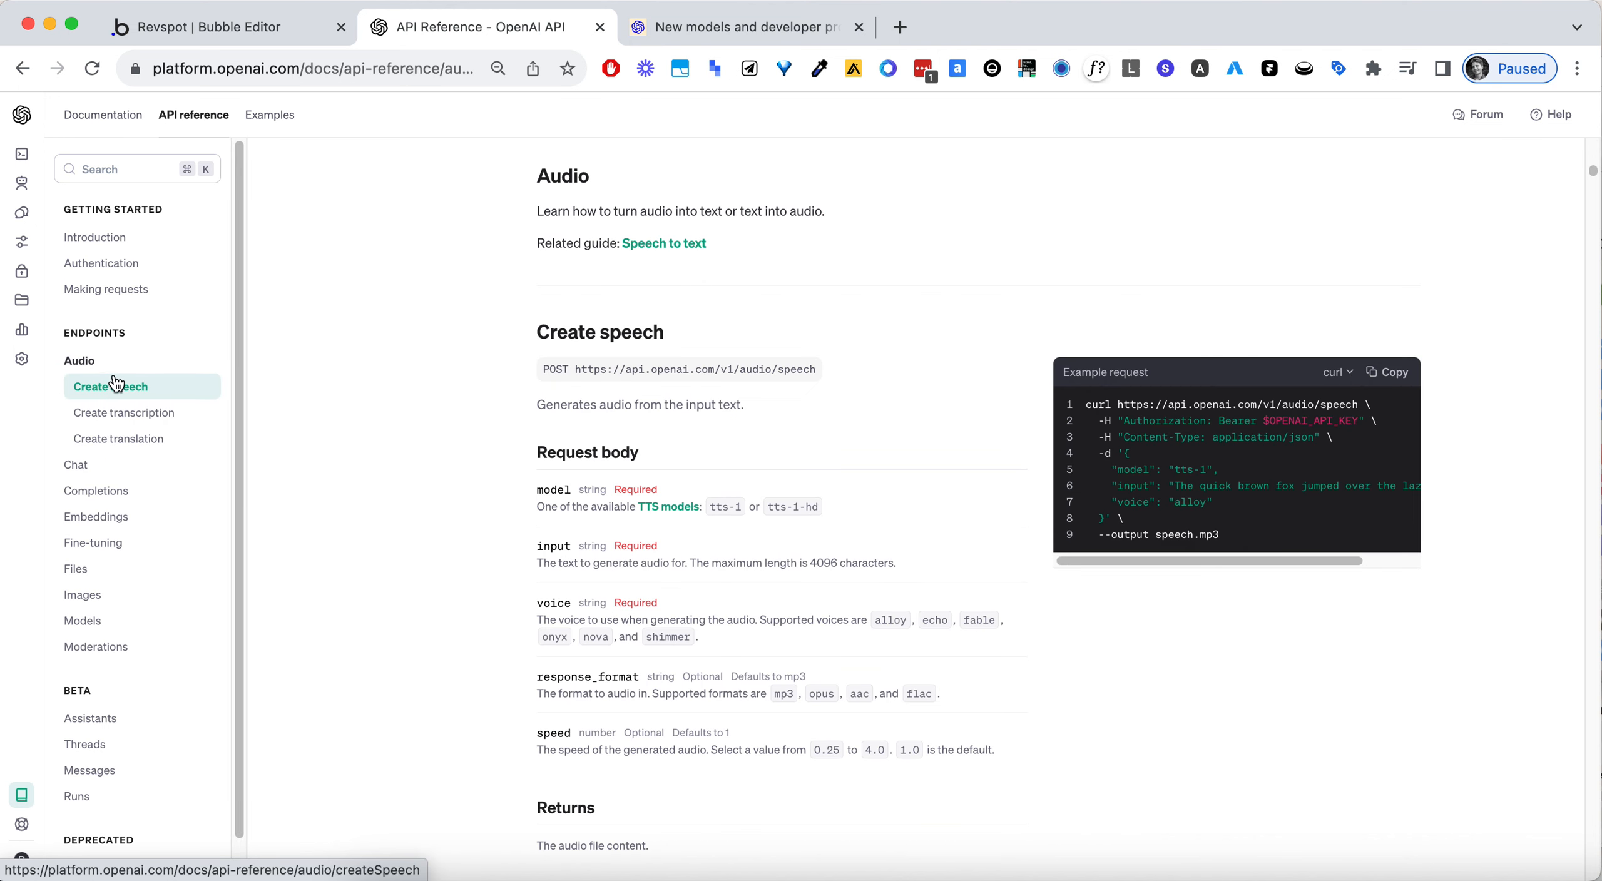
scroll(515, 426, "down", 2)
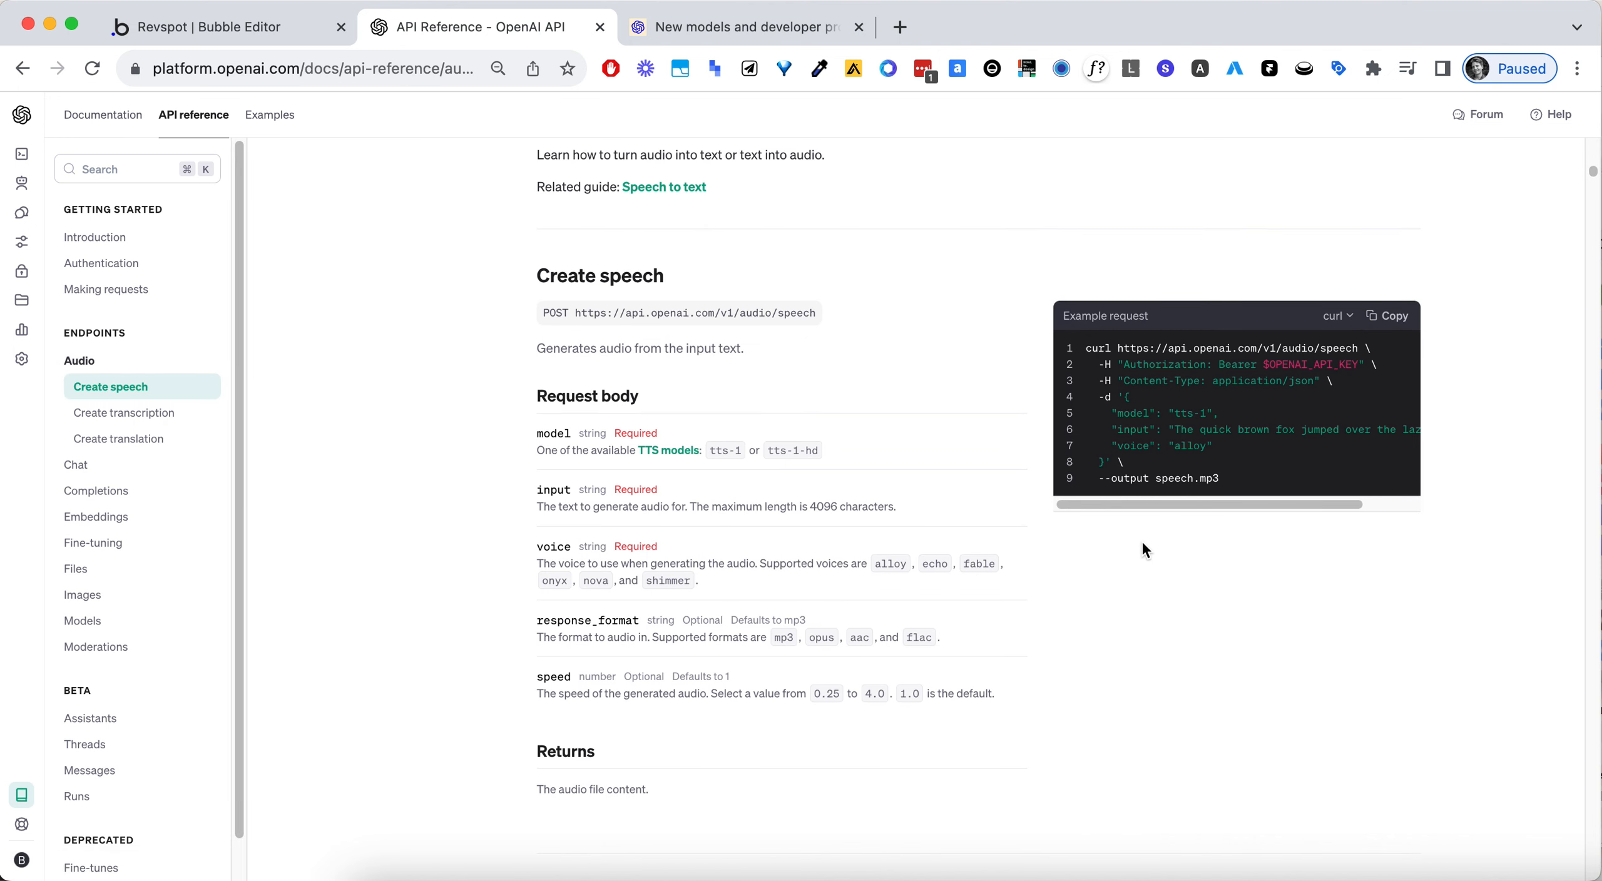
scroll(1228, 362, "up", 2)
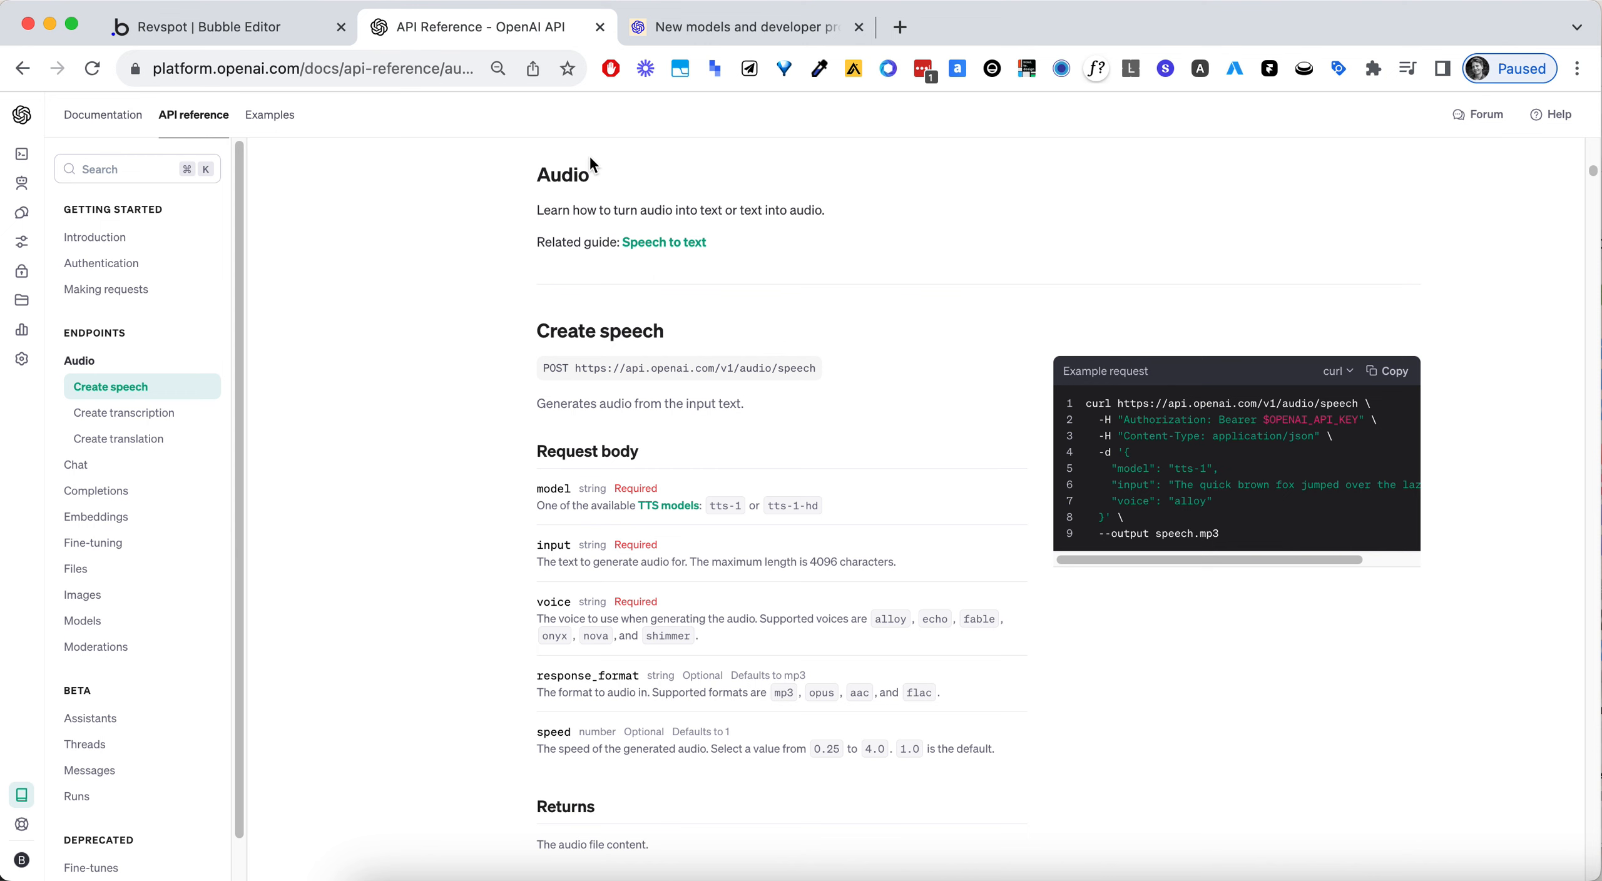
- Switch to the Bubble editor, open the installed plugins and find the OpenAI Test API with its shared headers in the API Connector
left_click(204, 38)
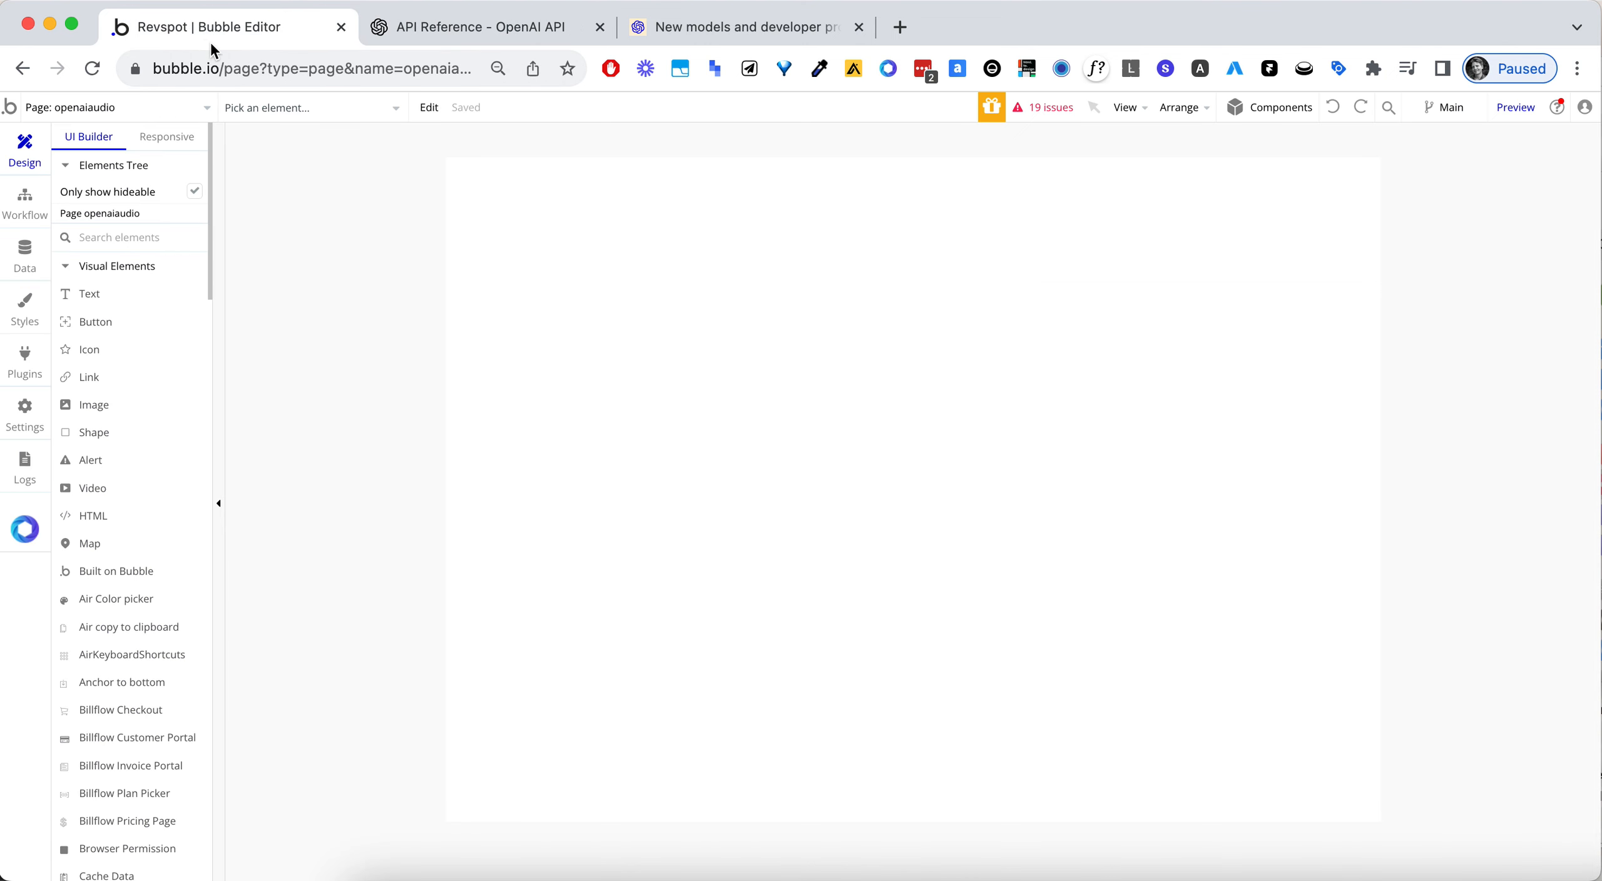
left_click(27, 369)
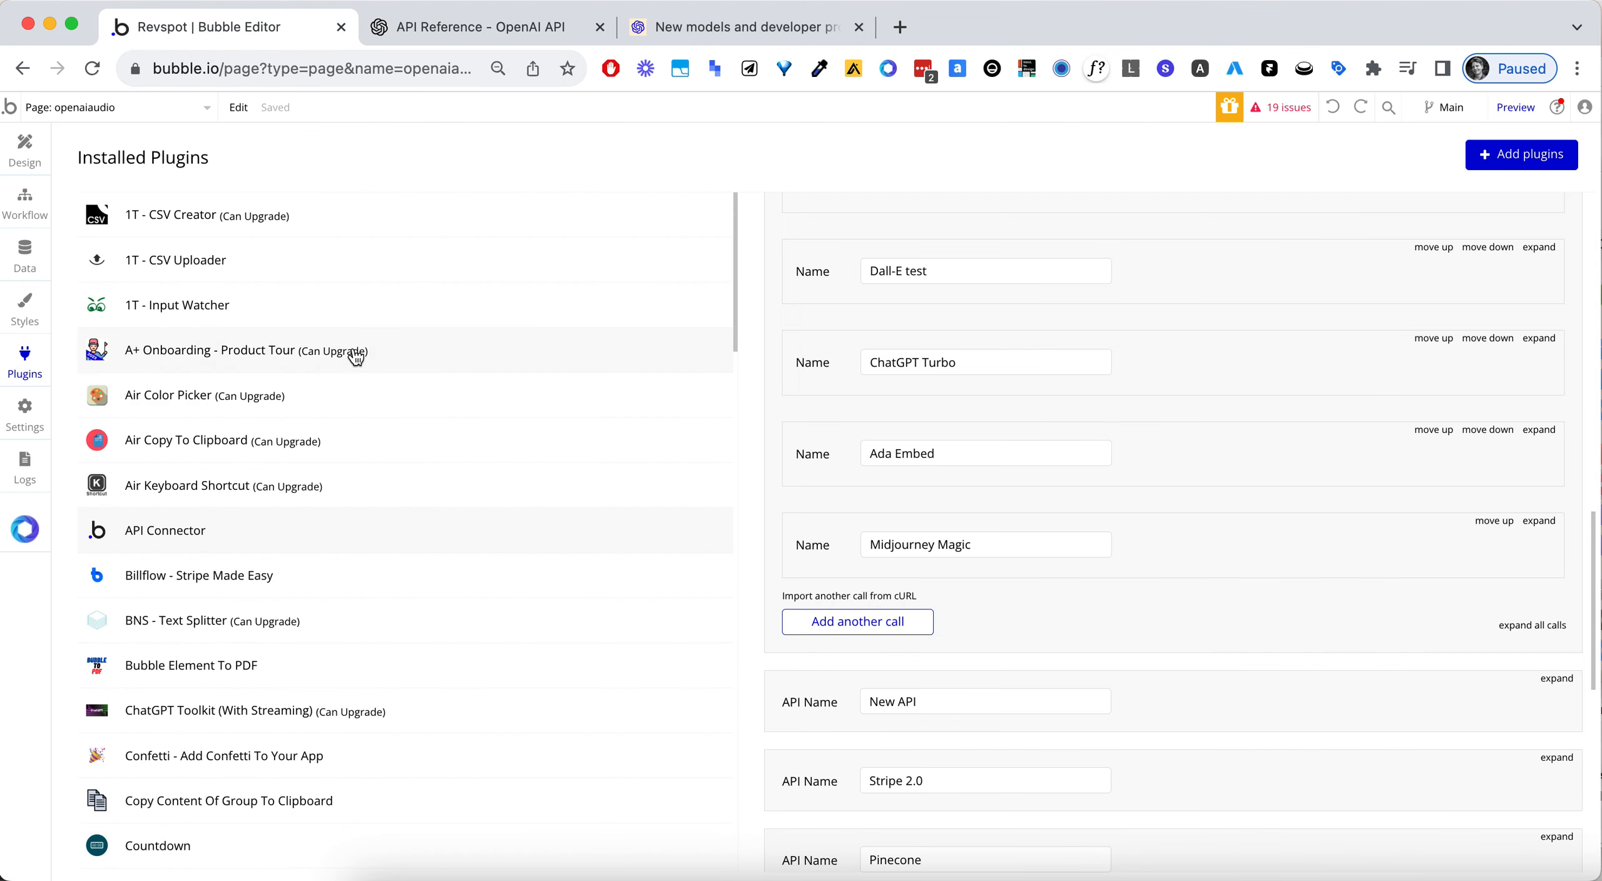
scroll(1273, 541, "down", 3)
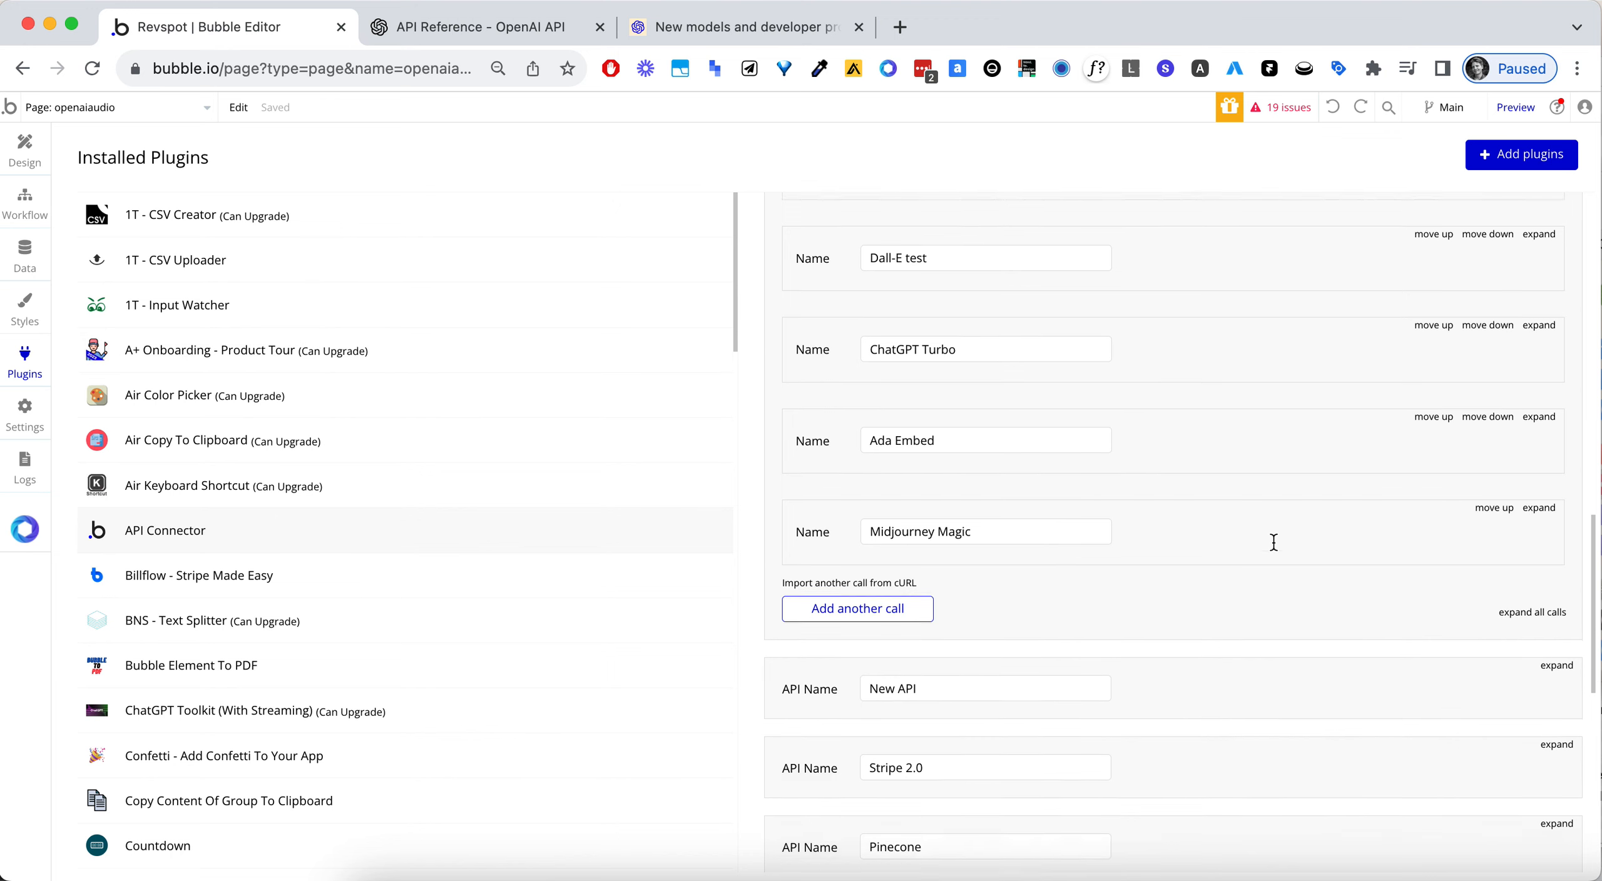
scroll(1272, 542, "down", 10)
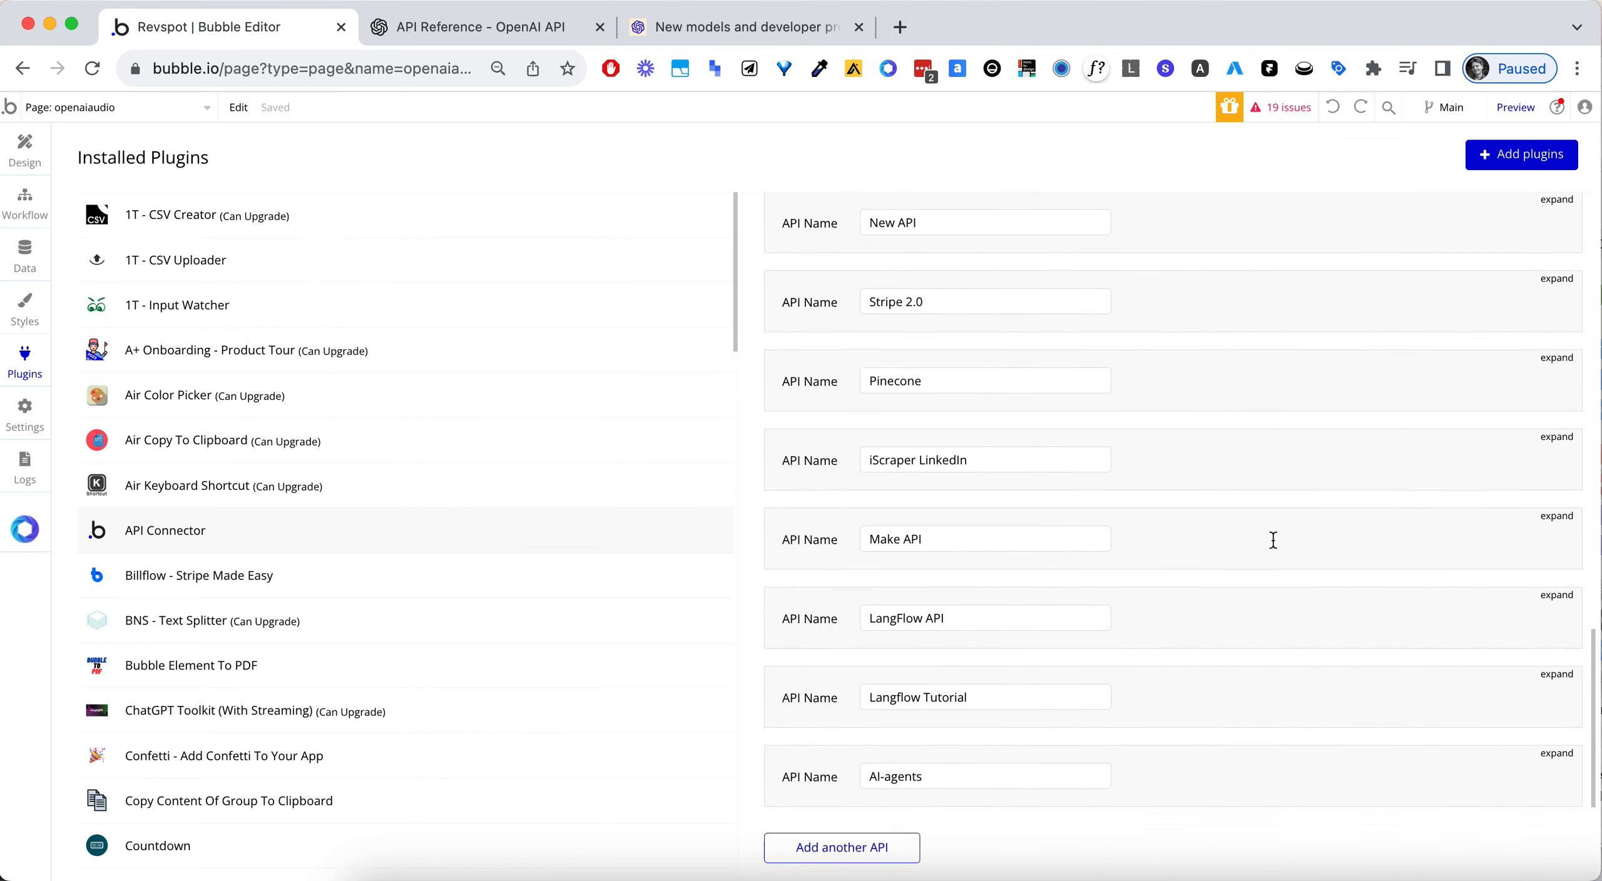
scroll(1273, 541, "up", 12)
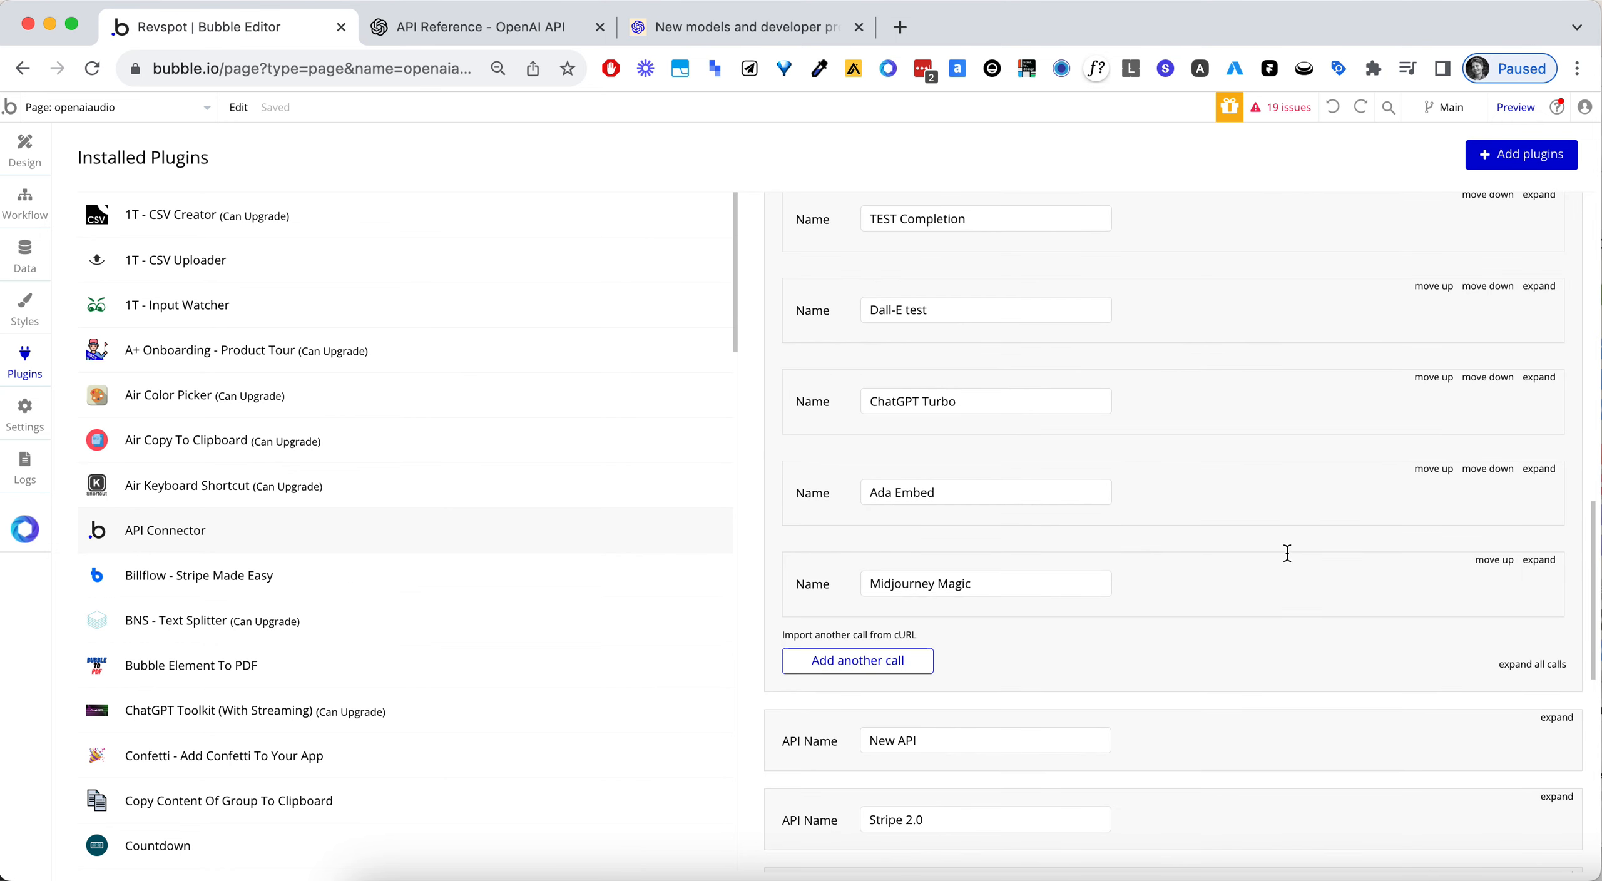
scroll(1256, 661, "down", 1)
scroll(1256, 657, "up", 12)
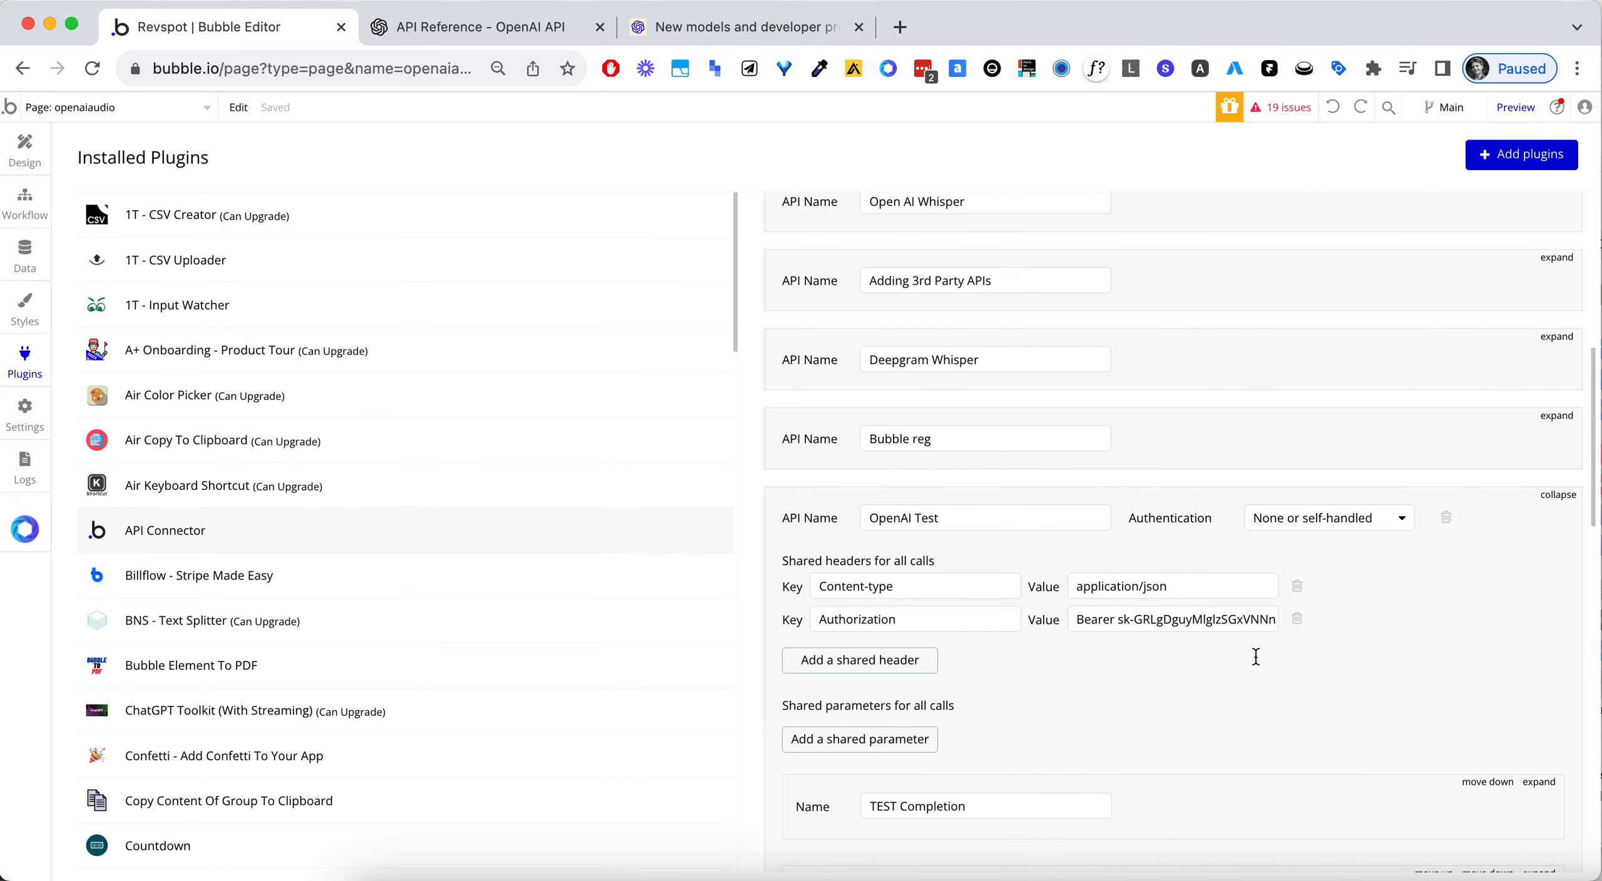
scroll(1140, 584, "down", 1)
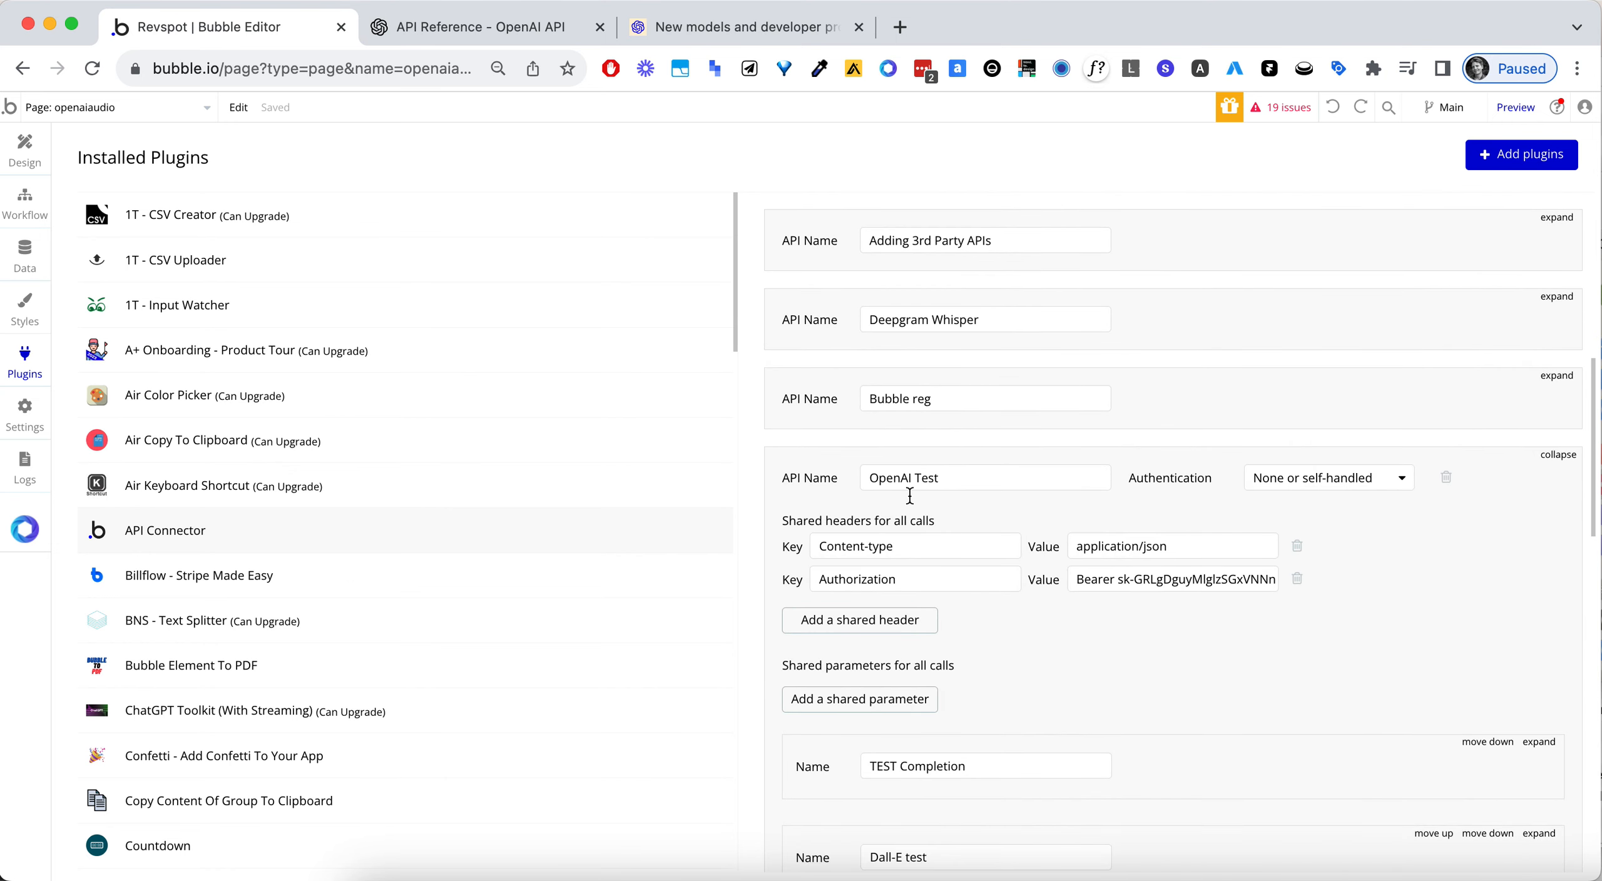
scroll(910, 493, "down", 2)
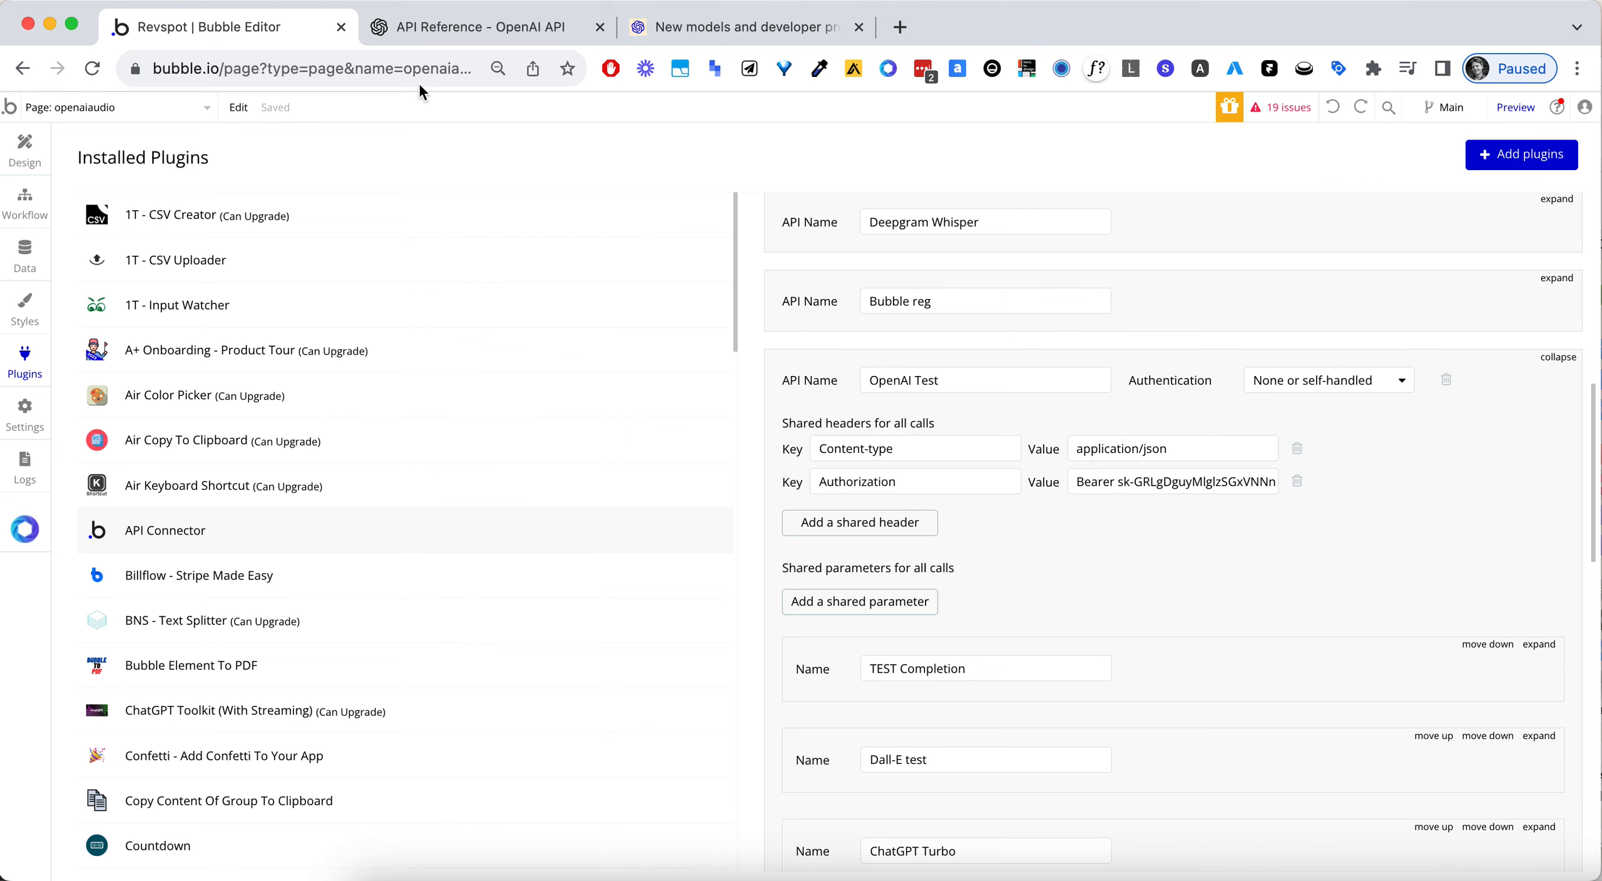
- Check the authorization and content-type headers in the Create speech example request, and return to the Bubble editor
left_click(454, 26)
left_click_drag(1106, 427, 1326, 438)
left_click(1325, 438)
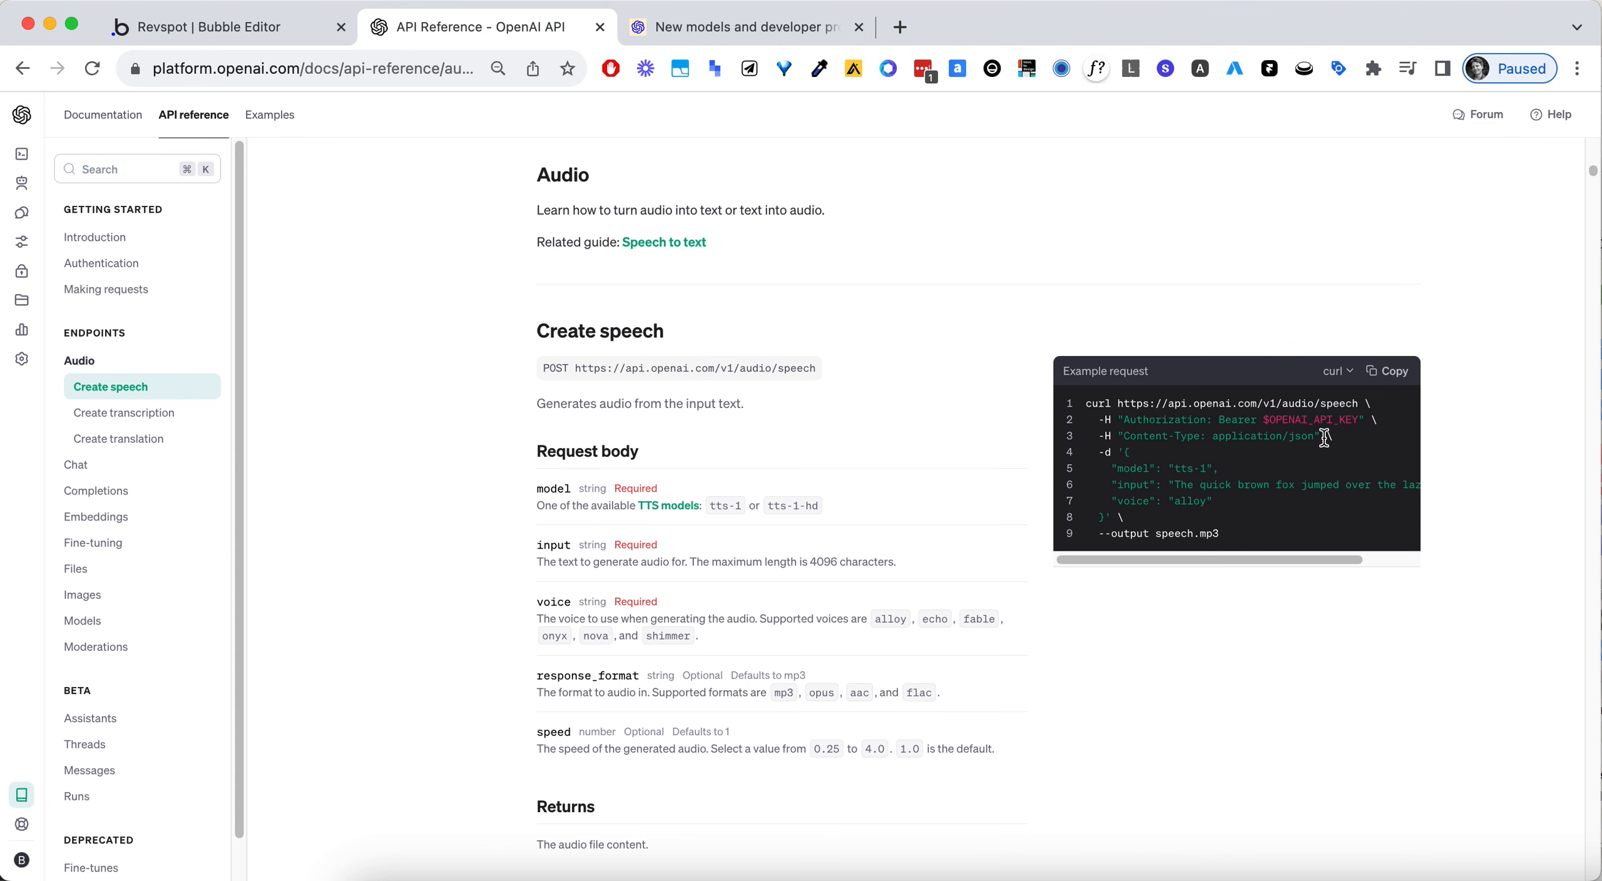
left_click(220, 26)
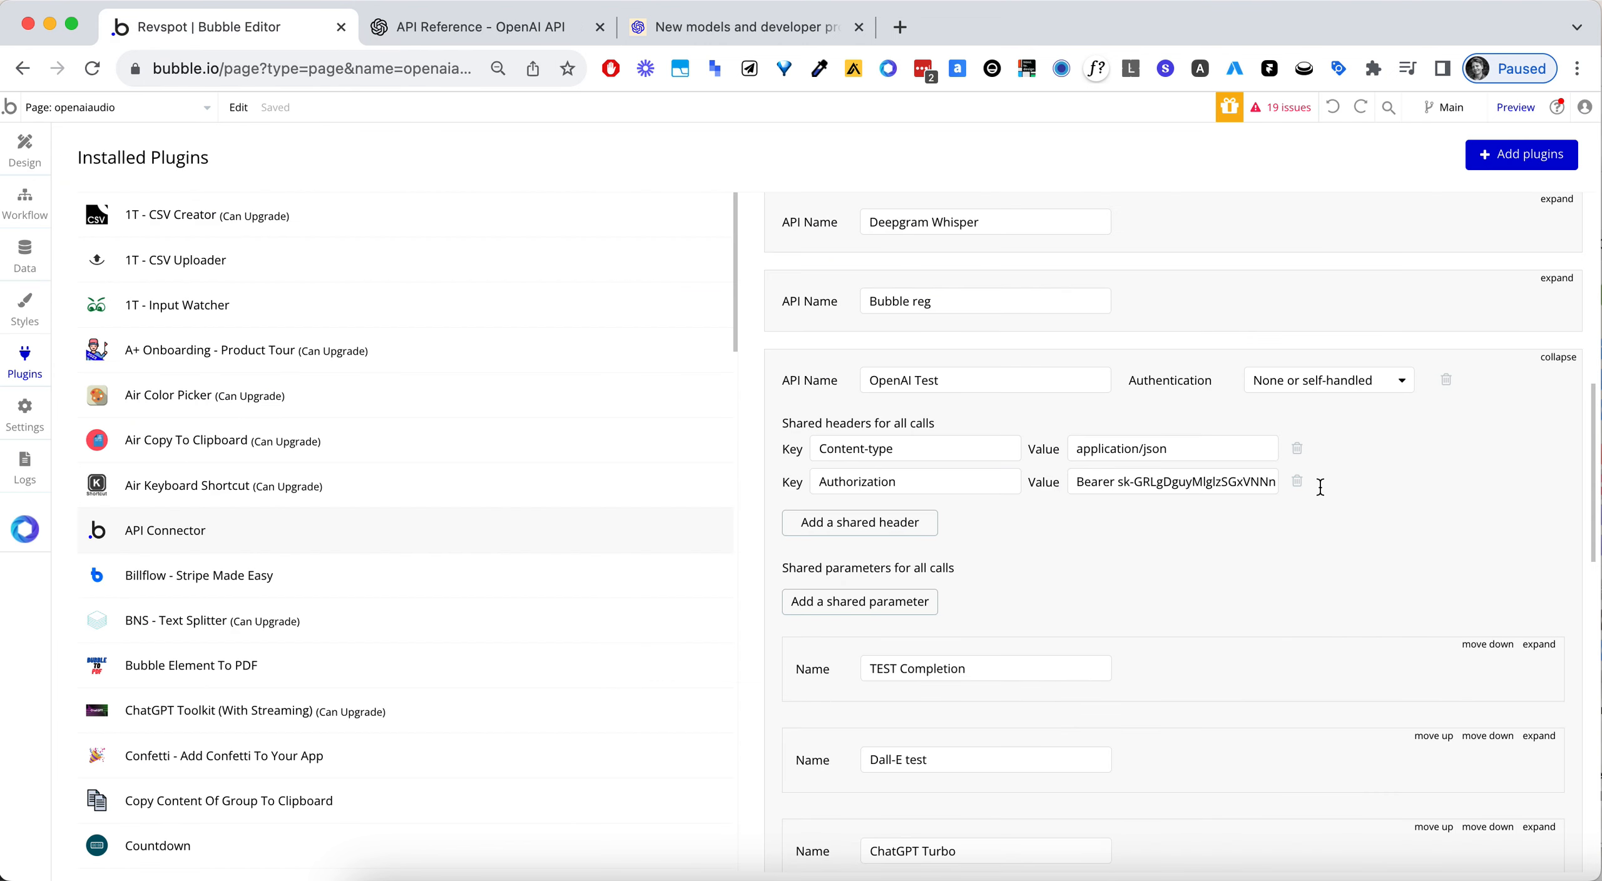
- Add a new call named Audio to the OpenAI Test API and set it to be used as an Action
scroll(1317, 482, "down", 2)
scroll(1313, 478, "down", 4)
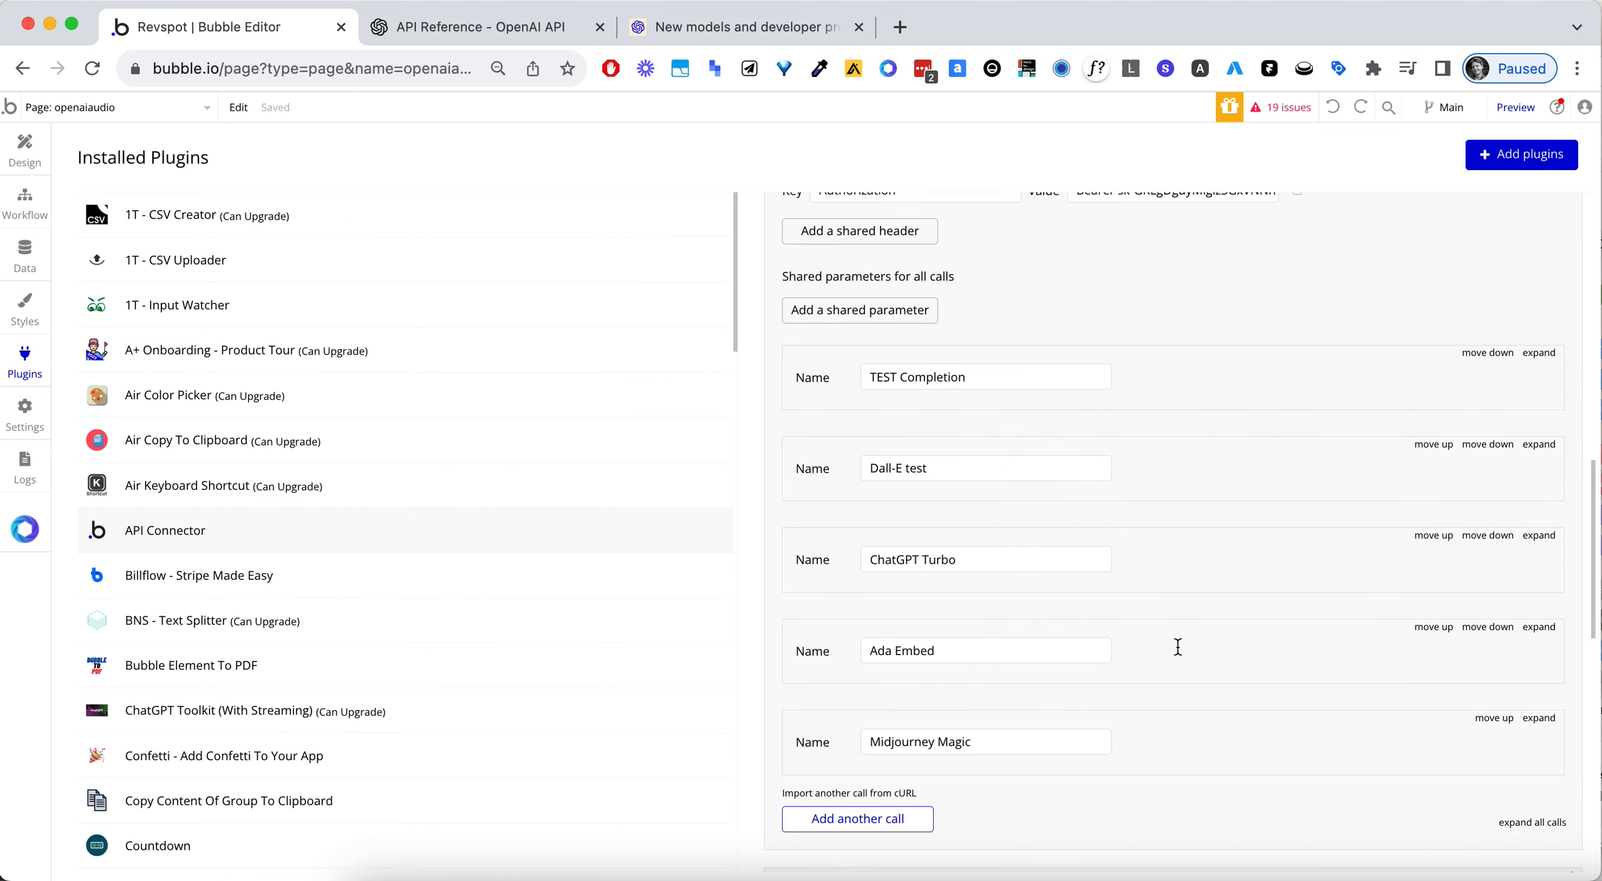
left_click(858, 819)
scroll(995, 582, "down", 2)
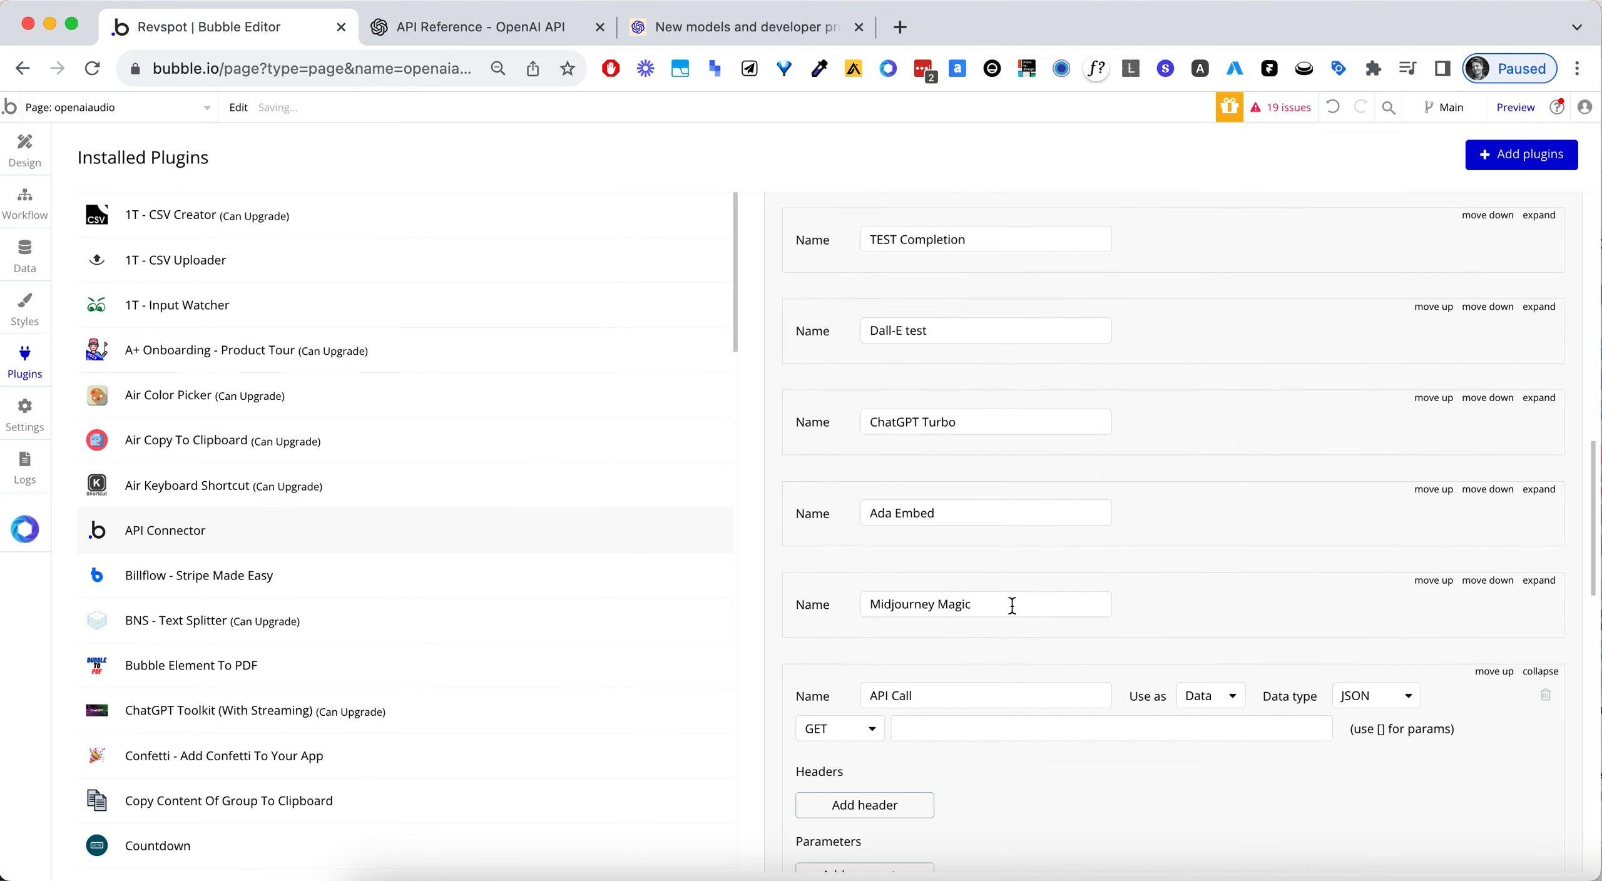
scroll(1012, 605, "down", 2)
triple_click(1005, 598)
type("Audio")
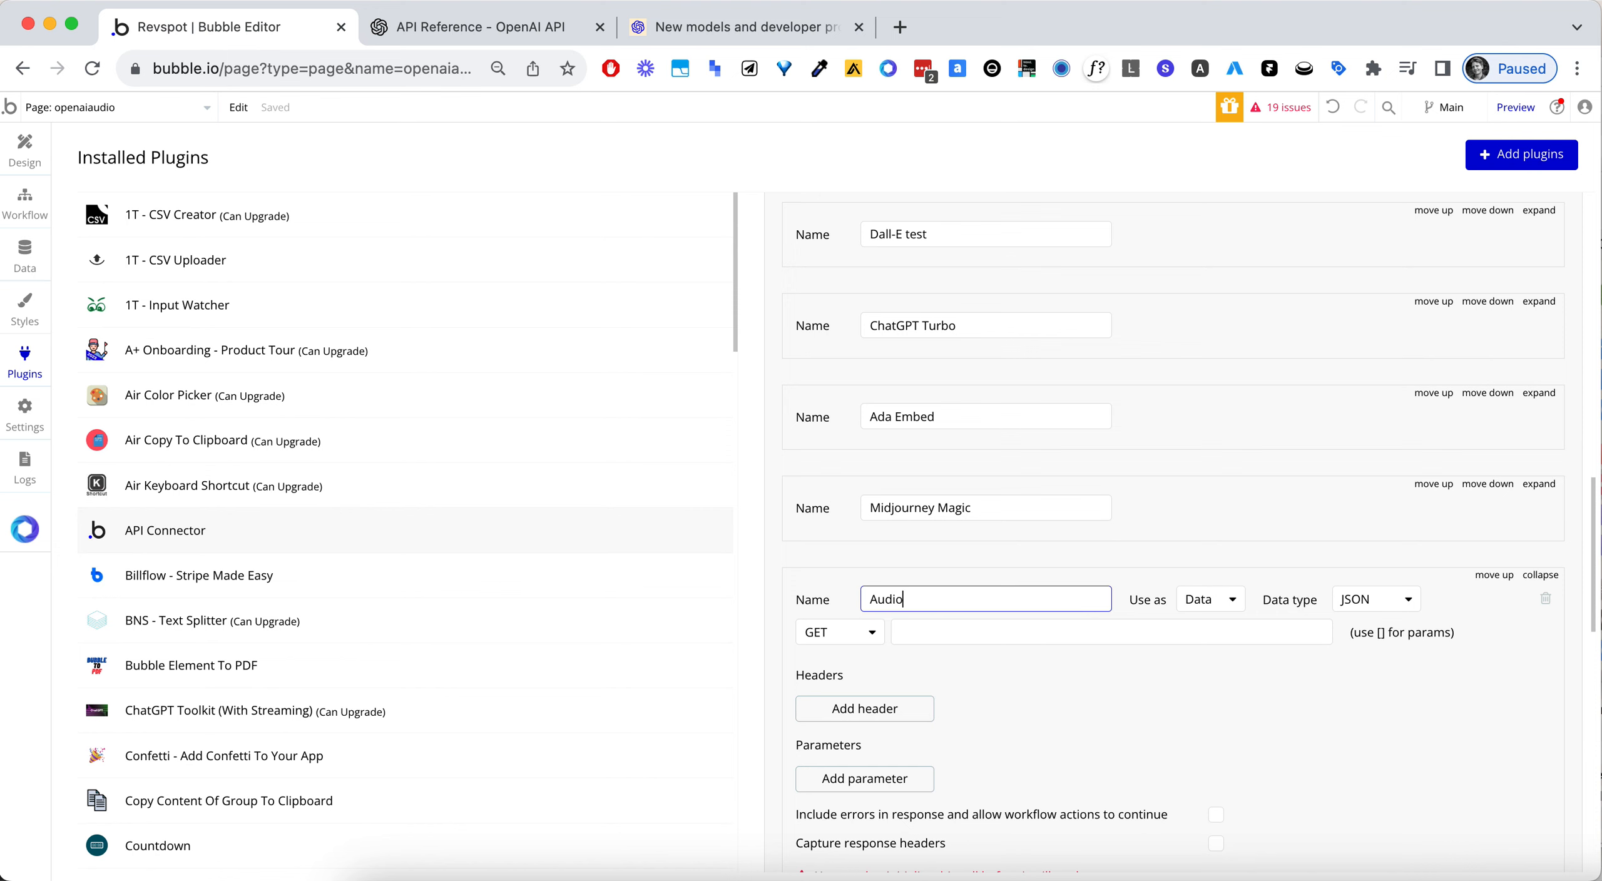
left_click(1199, 597)
left_click(1220, 661)
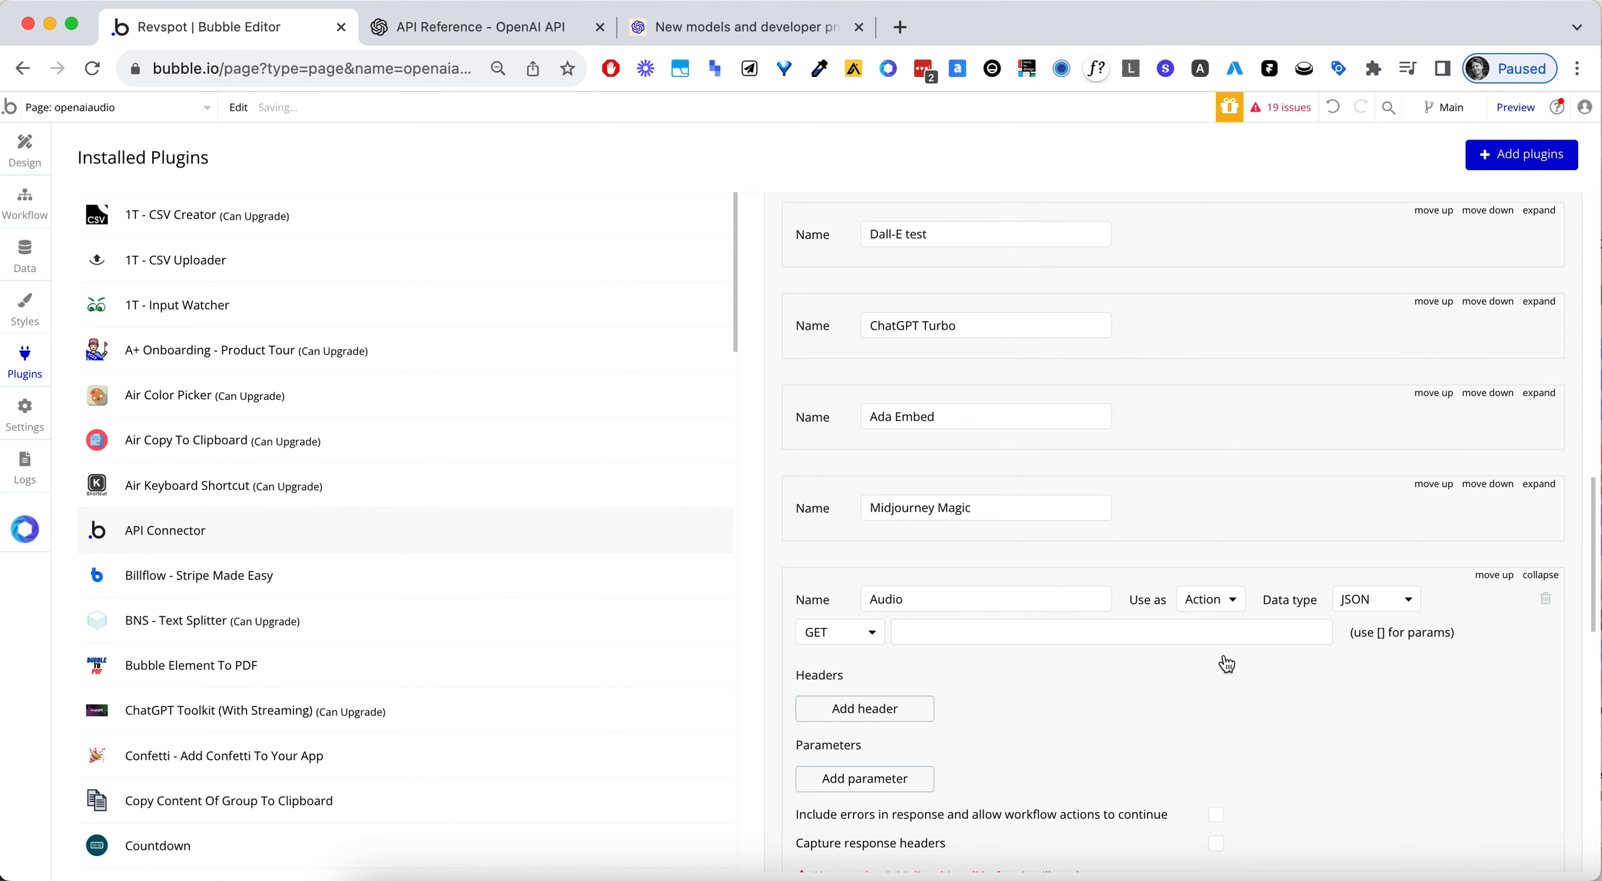
- Check the request body in the Create speech example, and return to the Audio call's settings in Bubble
left_click(488, 24)
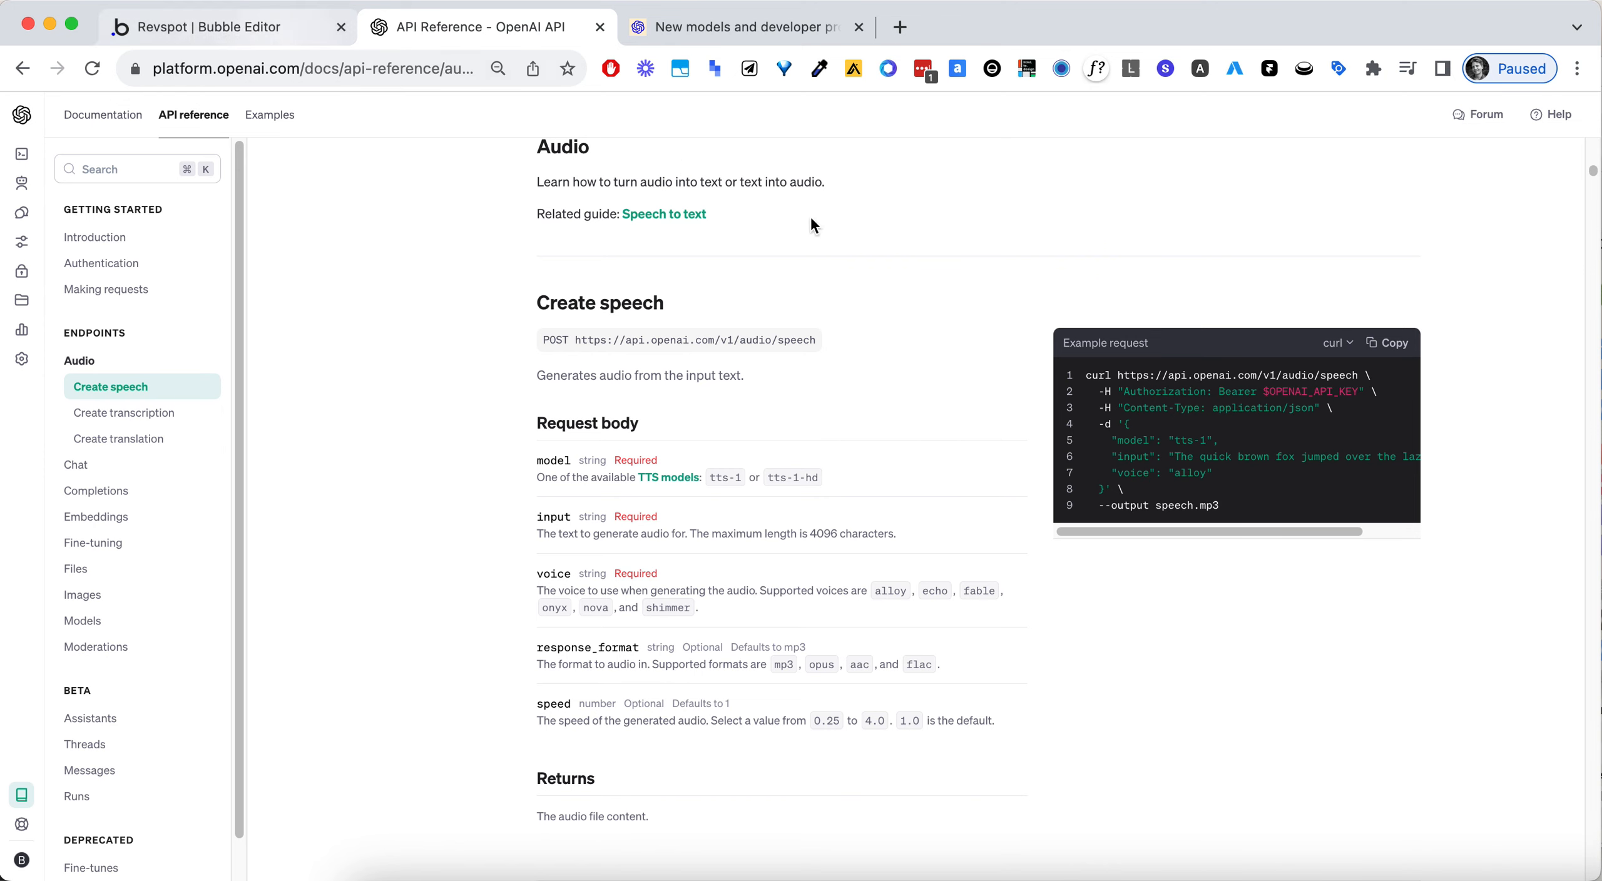
left_click_drag(1124, 423, 1103, 488)
left_click(270, 35)
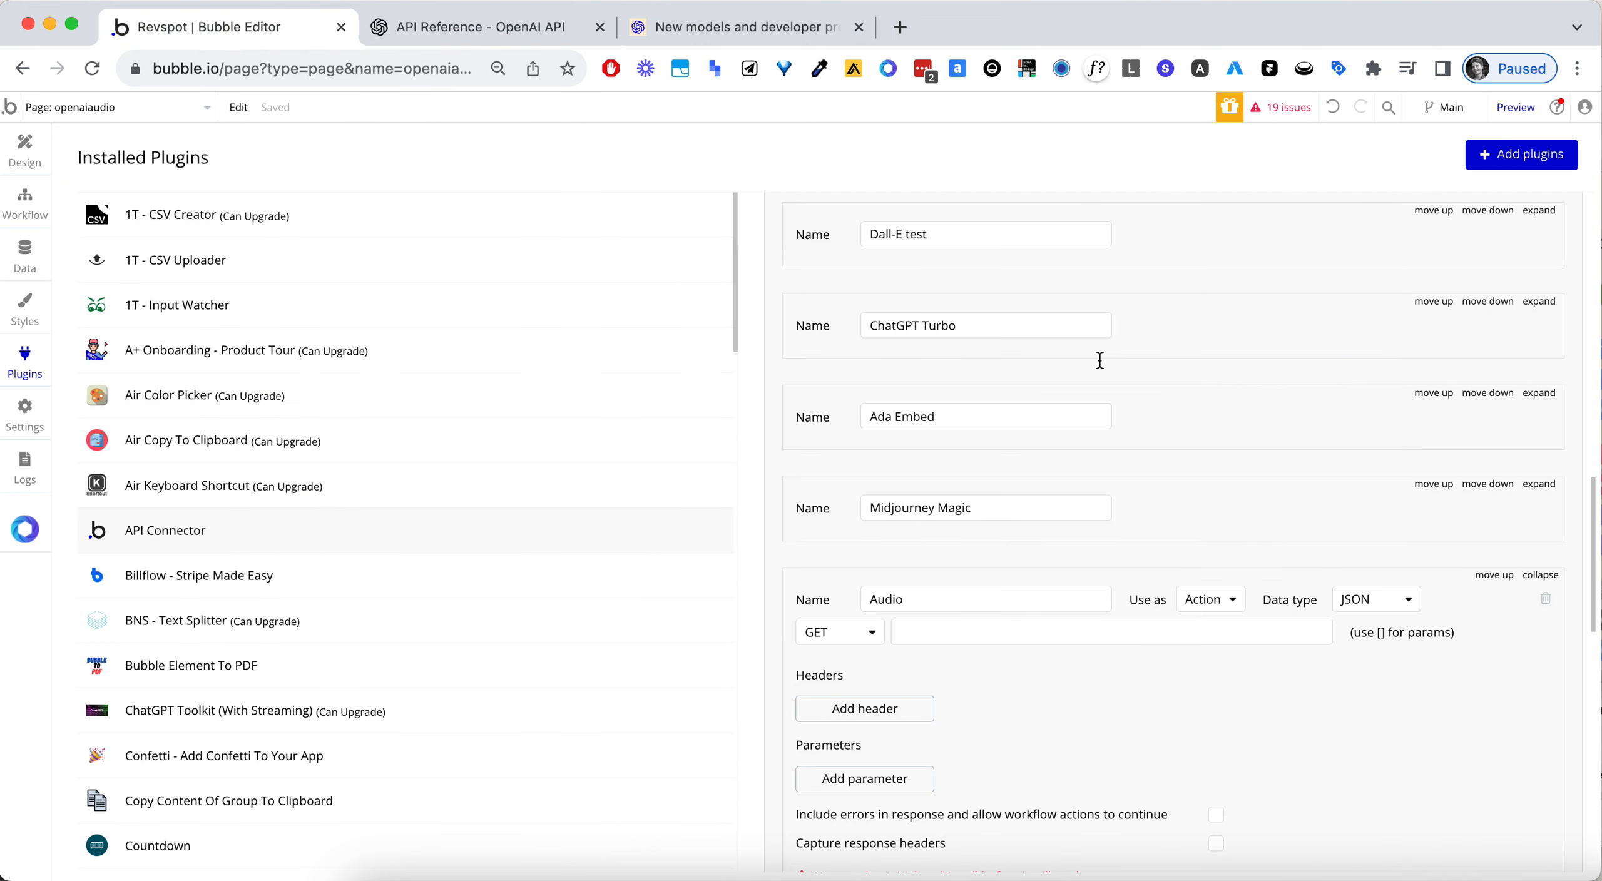
scroll(961, 626, "down", 3)
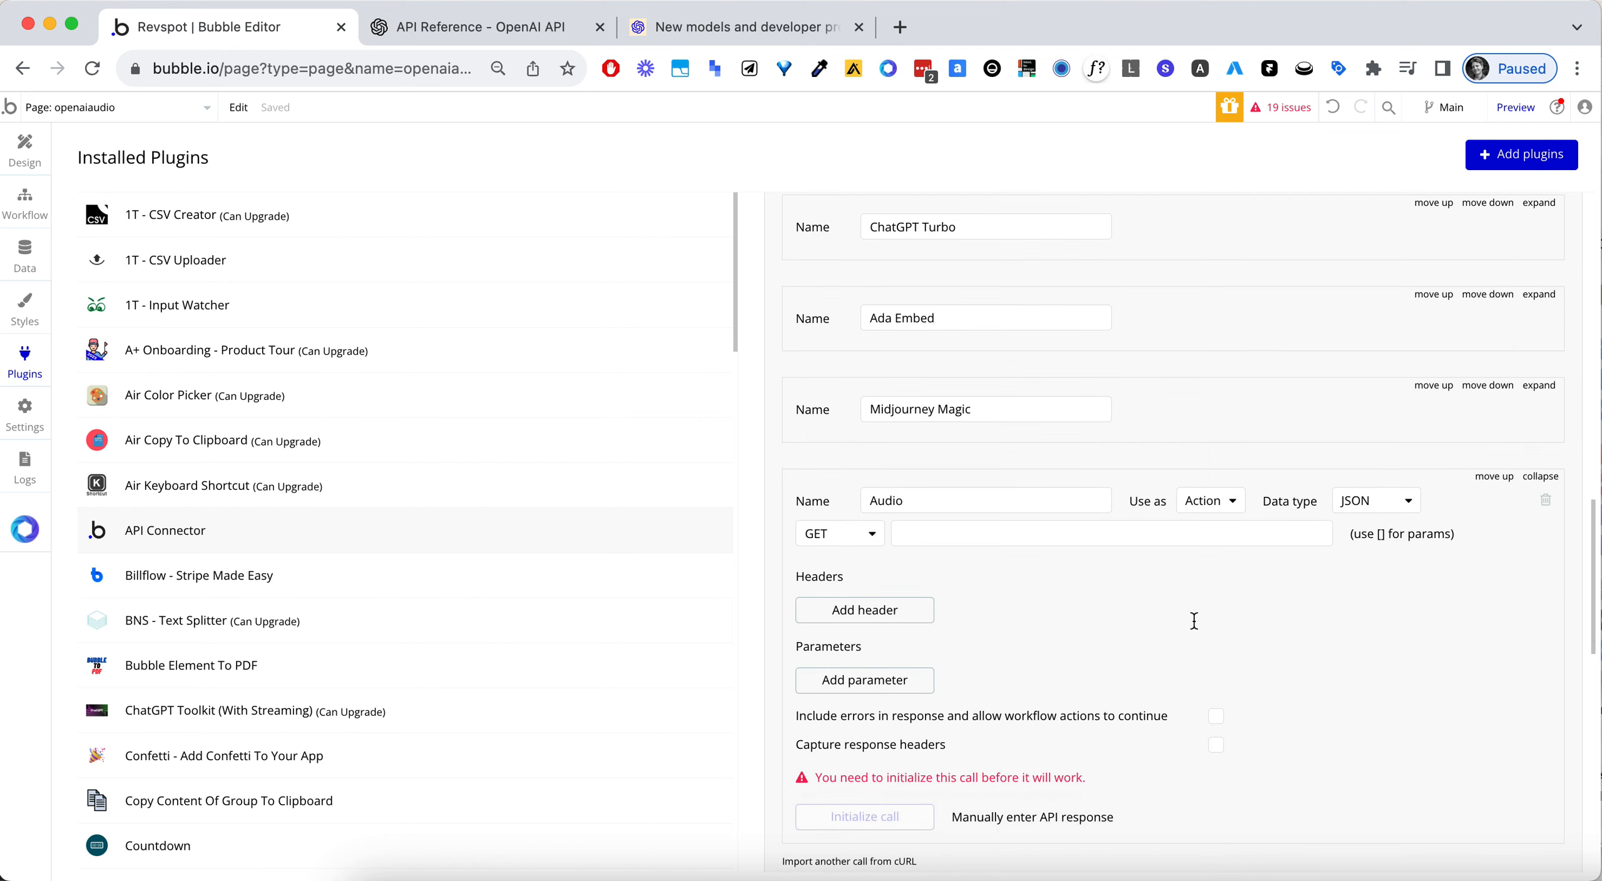
- Set the Audio call's method to POST and fill its JSON body with the copied example model, input and voice
left_click(872, 520)
left_click(825, 574)
scroll(1082, 601, "down", 3)
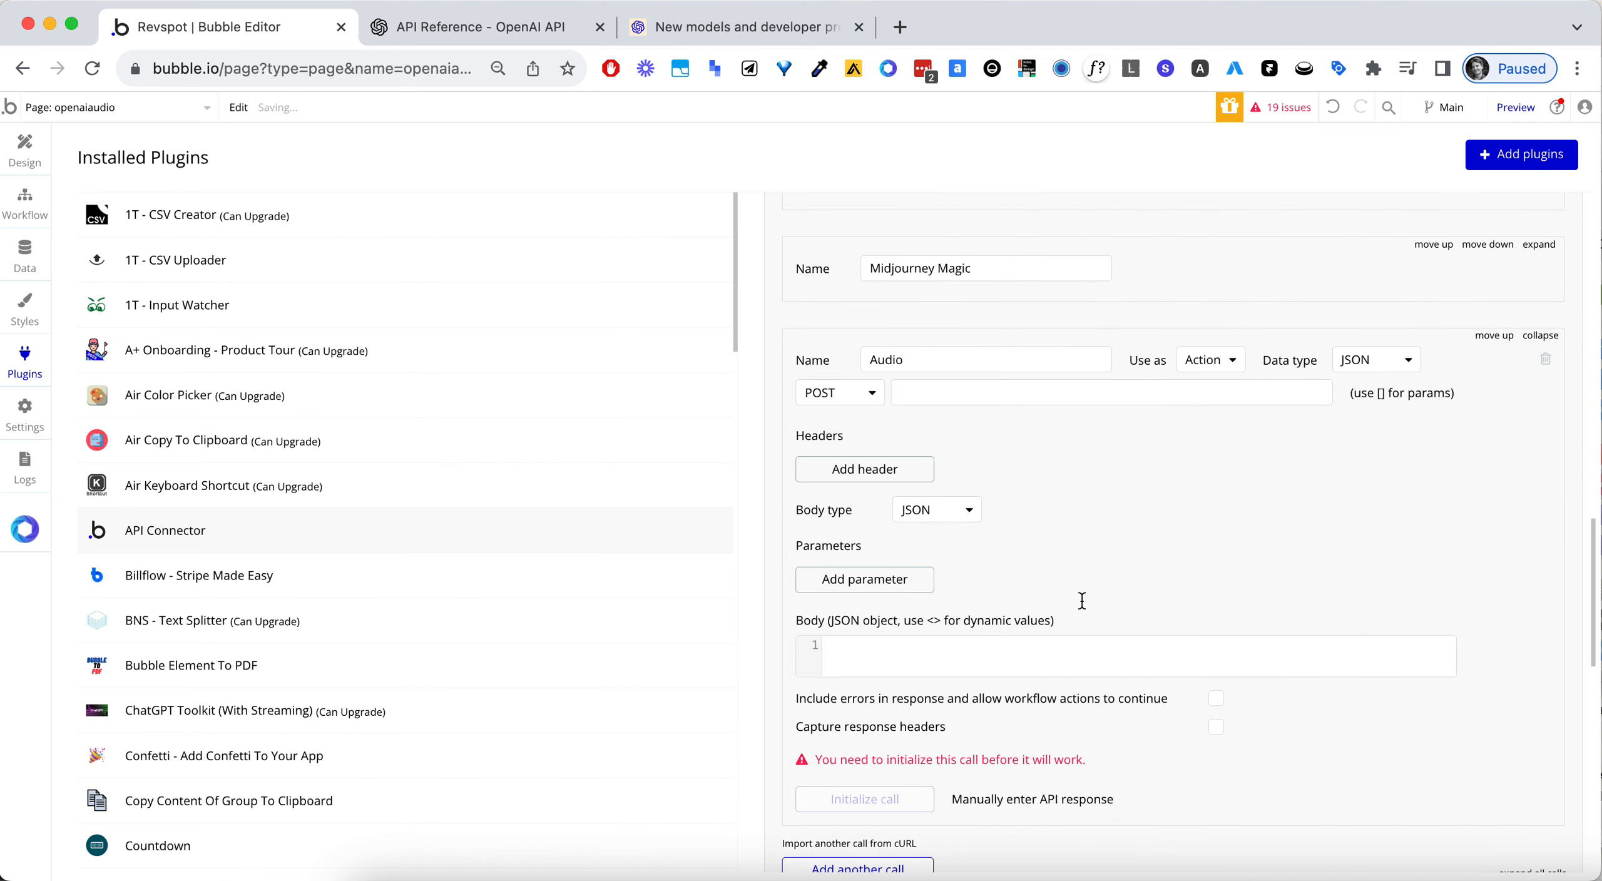
left_click(936, 657)
type("{     \"model\": \"tts-1\",     \"input\": \"The quick brown fox jumped over the lazy dog.\",     \"voice\": \"alloy\"   }")
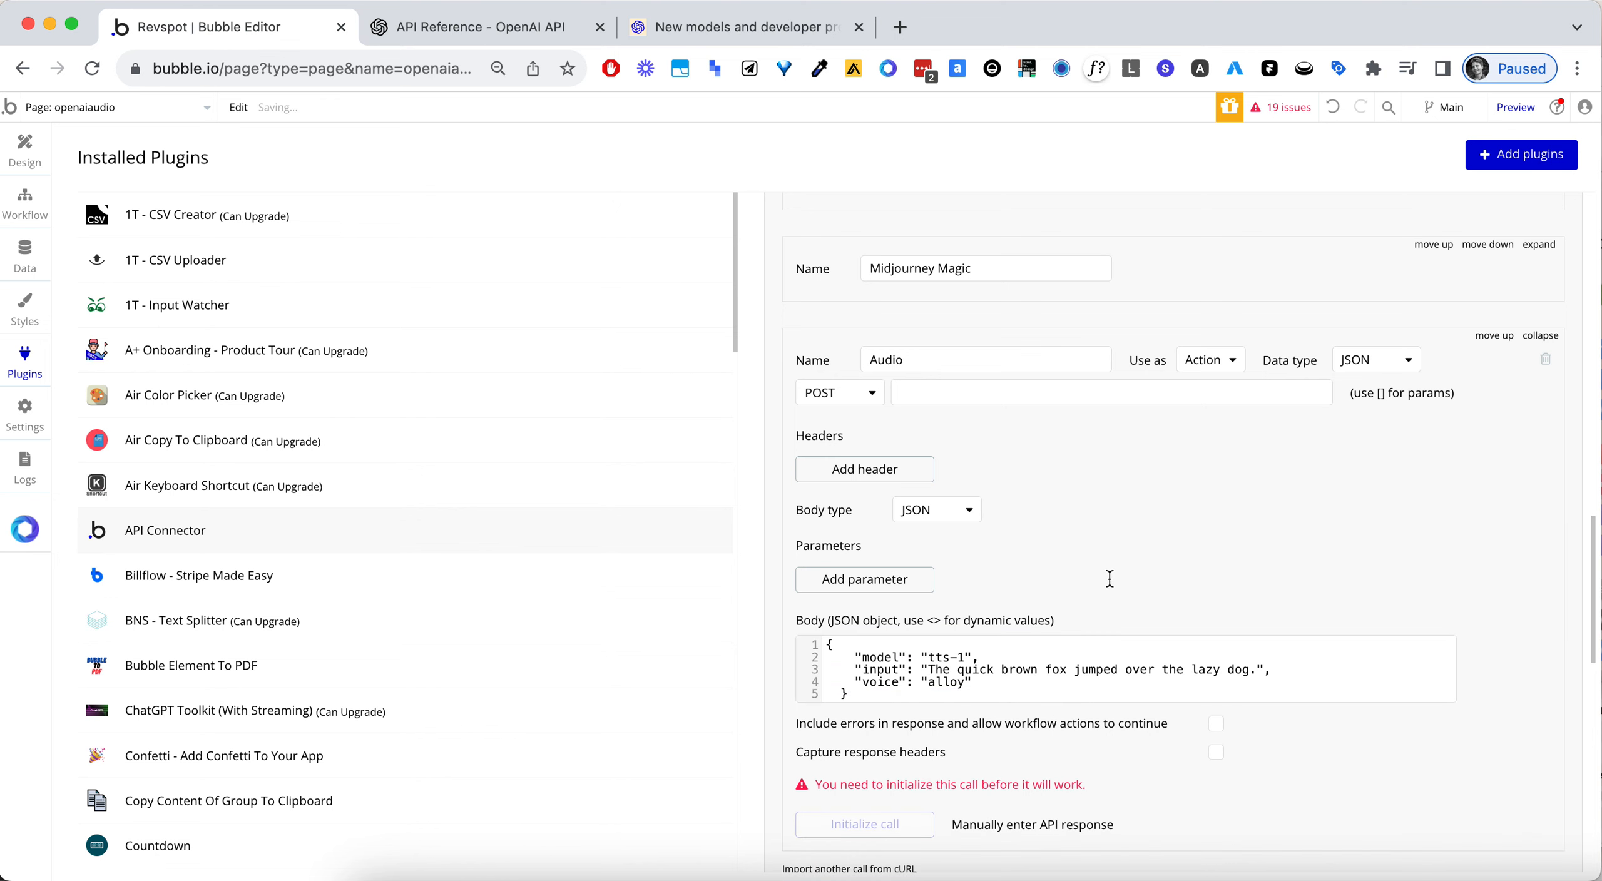
- Set the Audio call's data type to File
scroll(1231, 503, "up", 1)
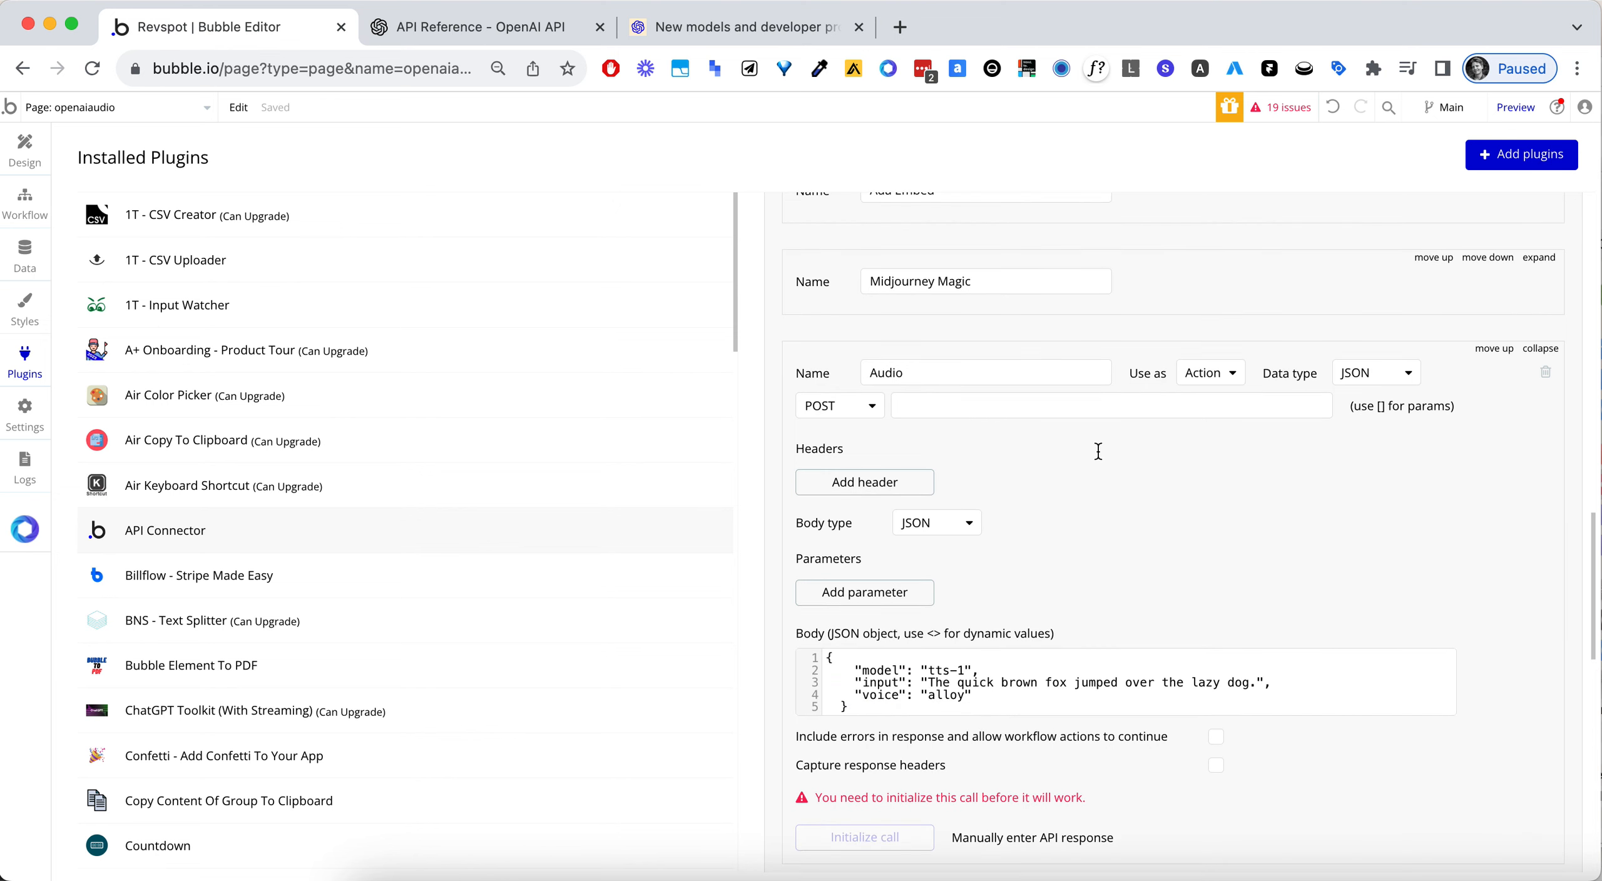
left_click(1358, 379)
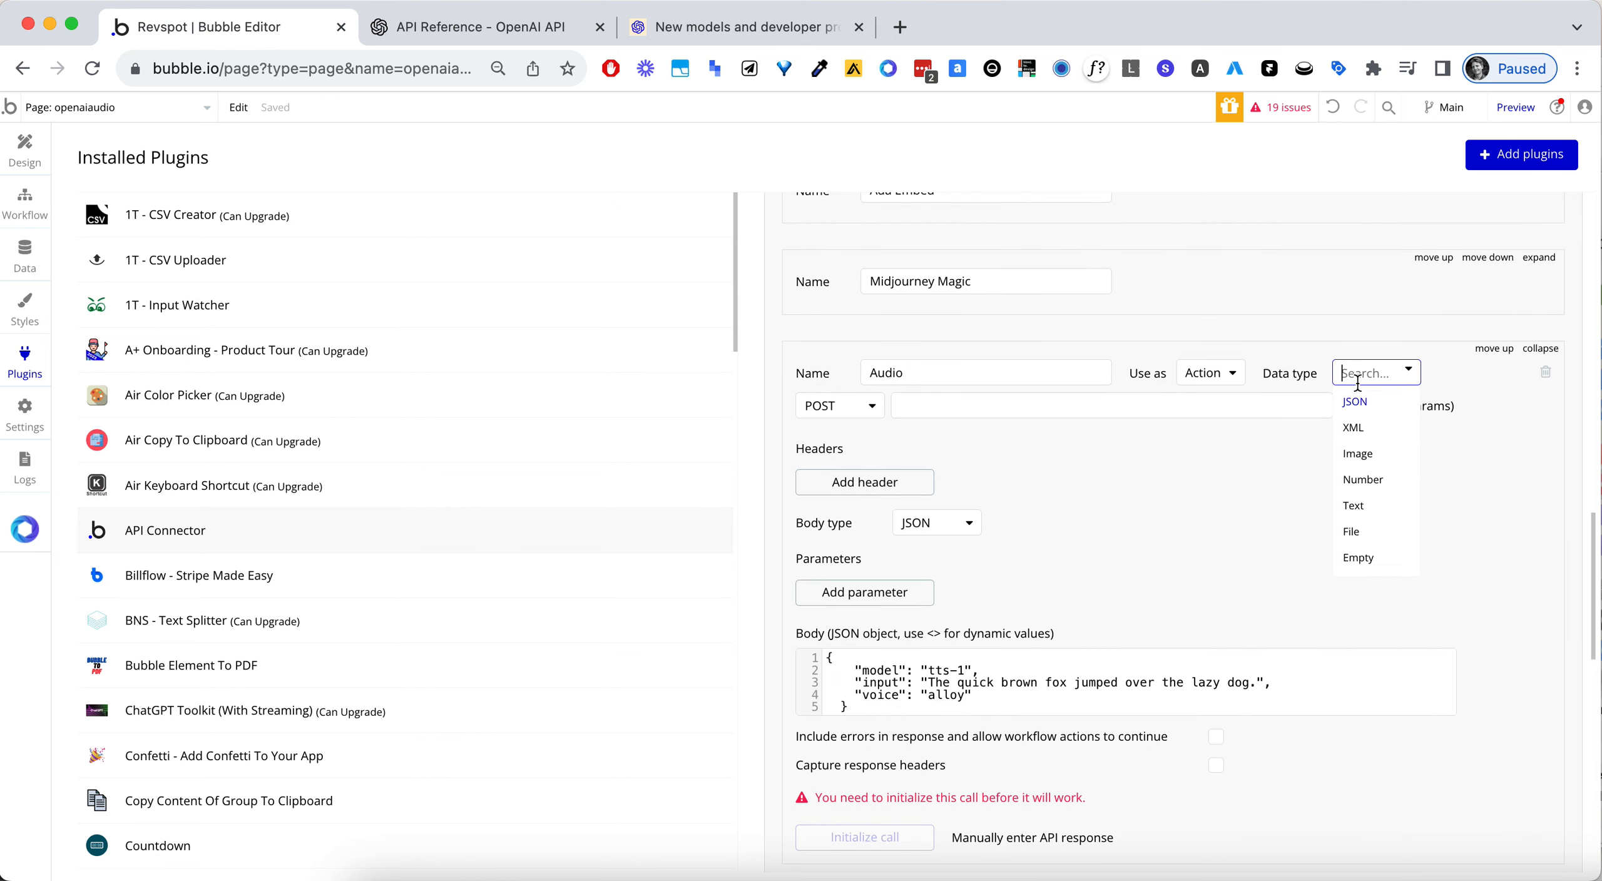
left_click(1377, 537)
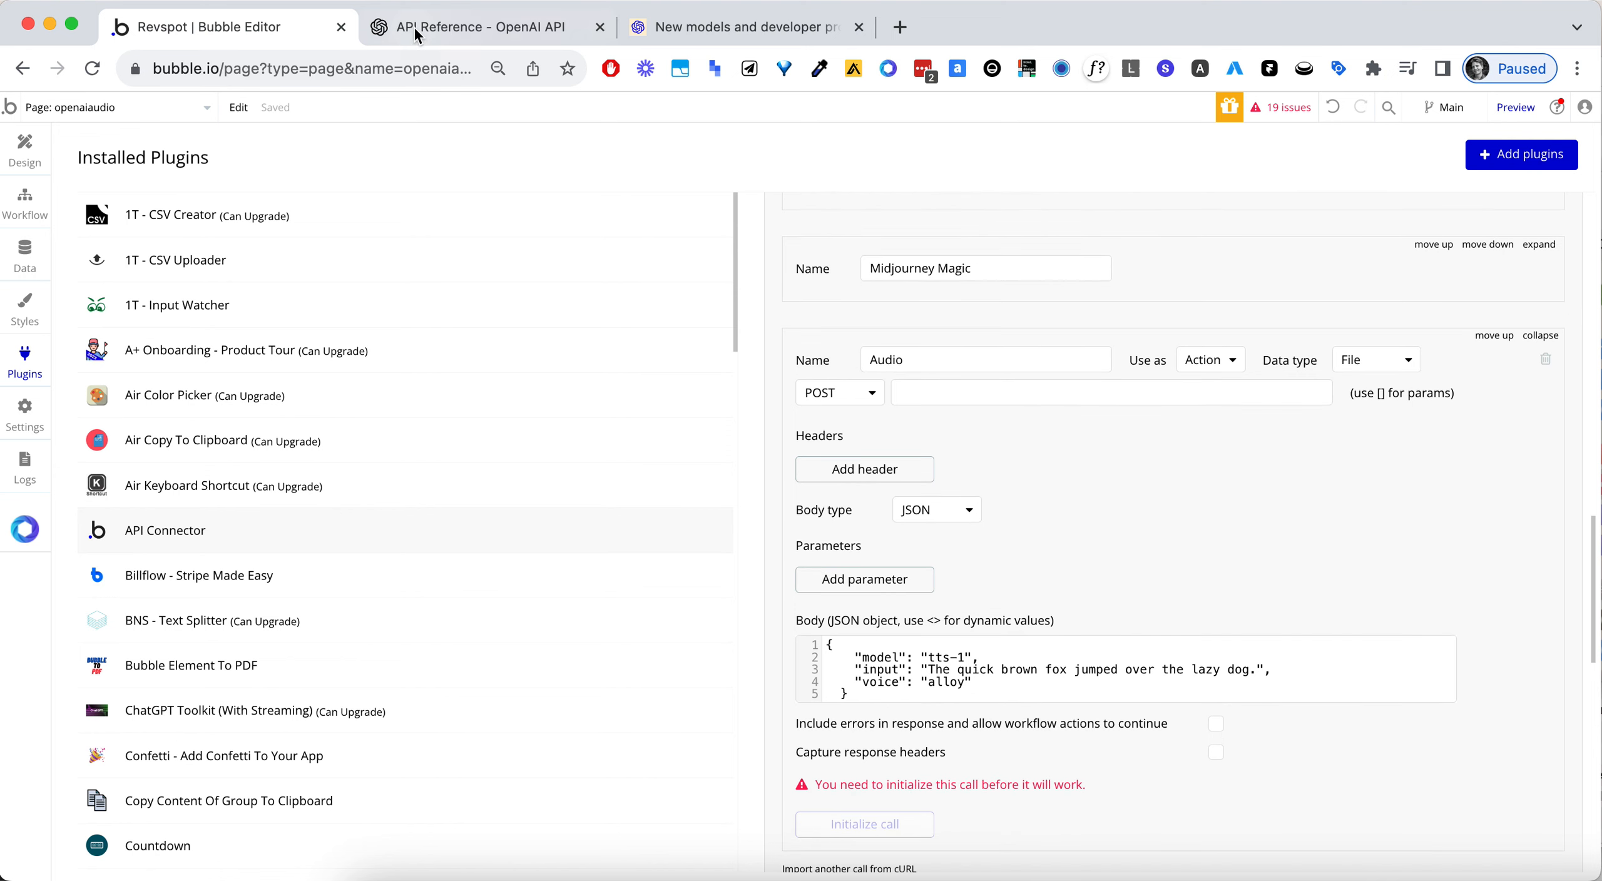
left_click(441, 26)
left_click(1219, 400)
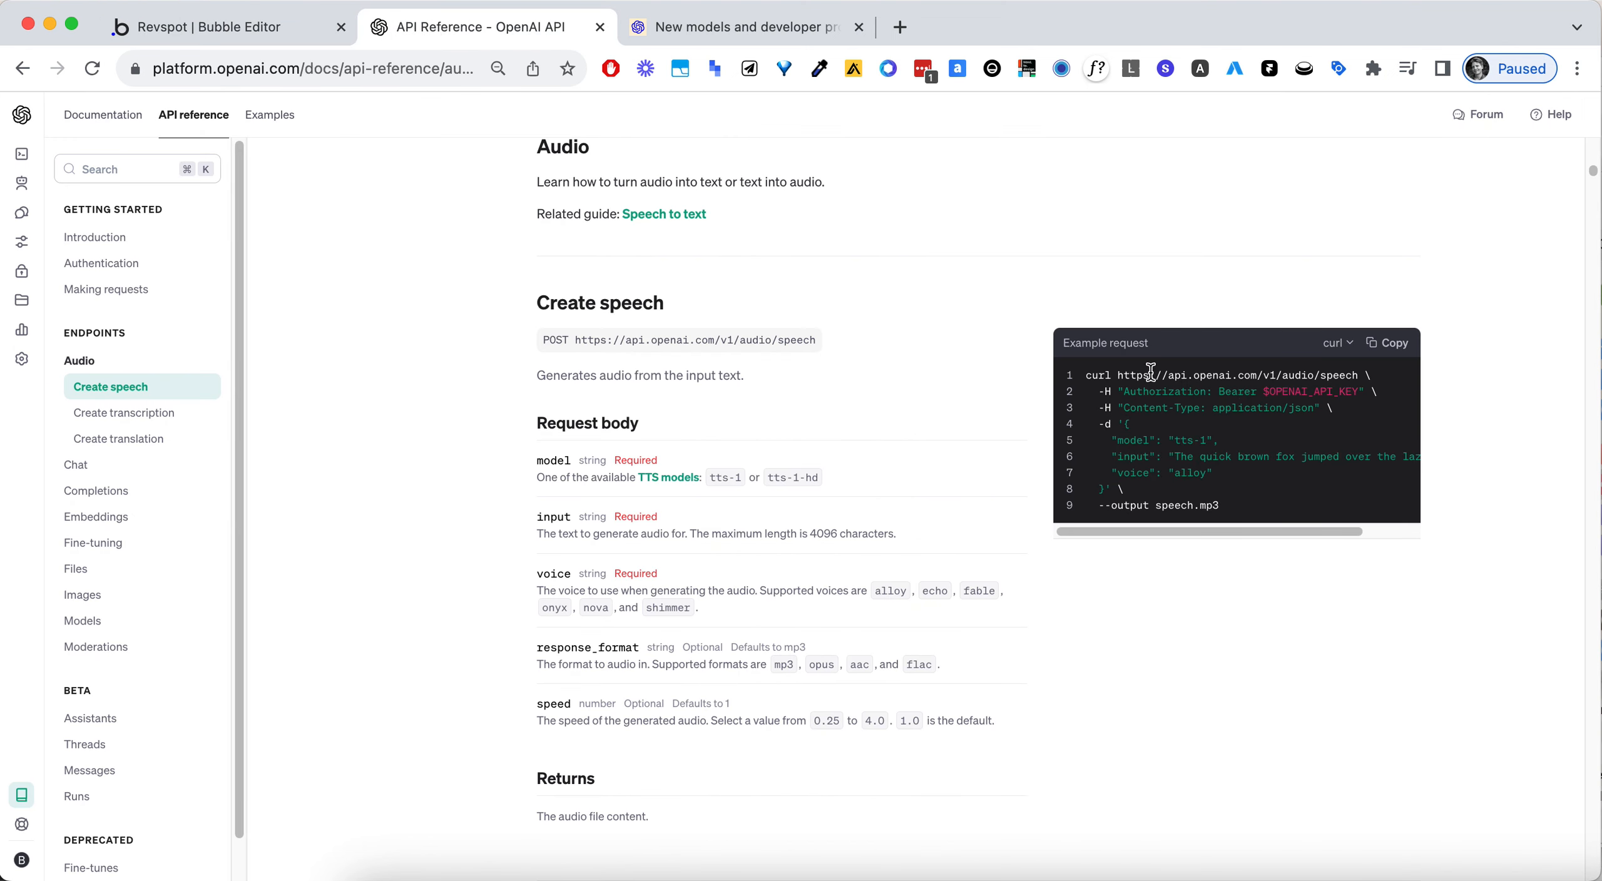
left_click_drag(1118, 376, 1354, 379)
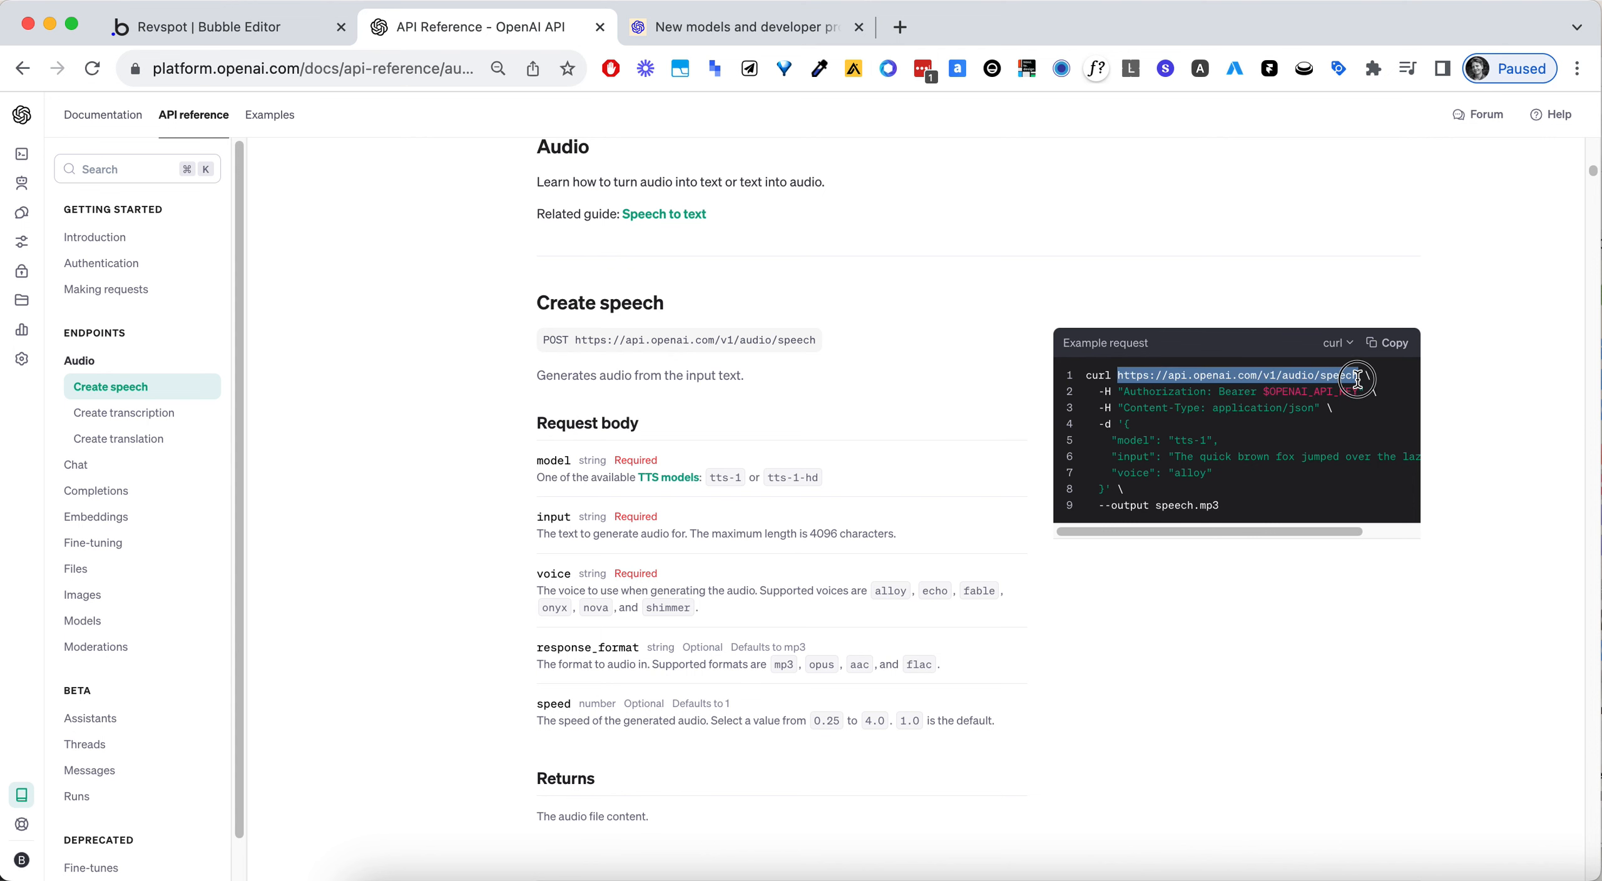
left_click(269, 26)
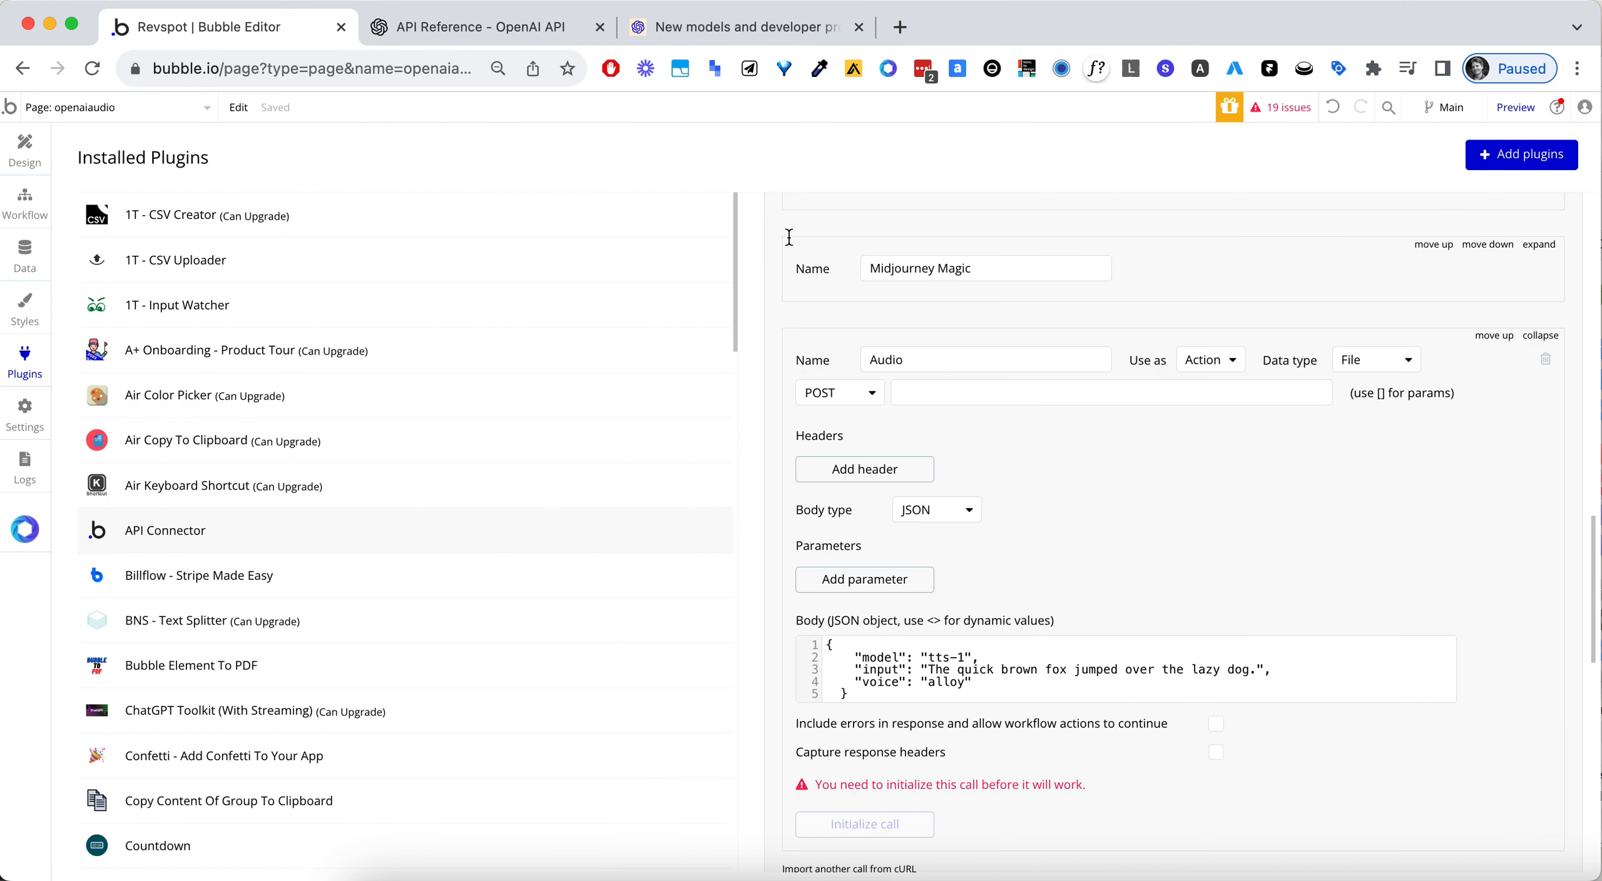
left_click(1000, 406)
type("https://api.openai.com/v1/audio/speech")
scroll(1112, 463, "down", 5)
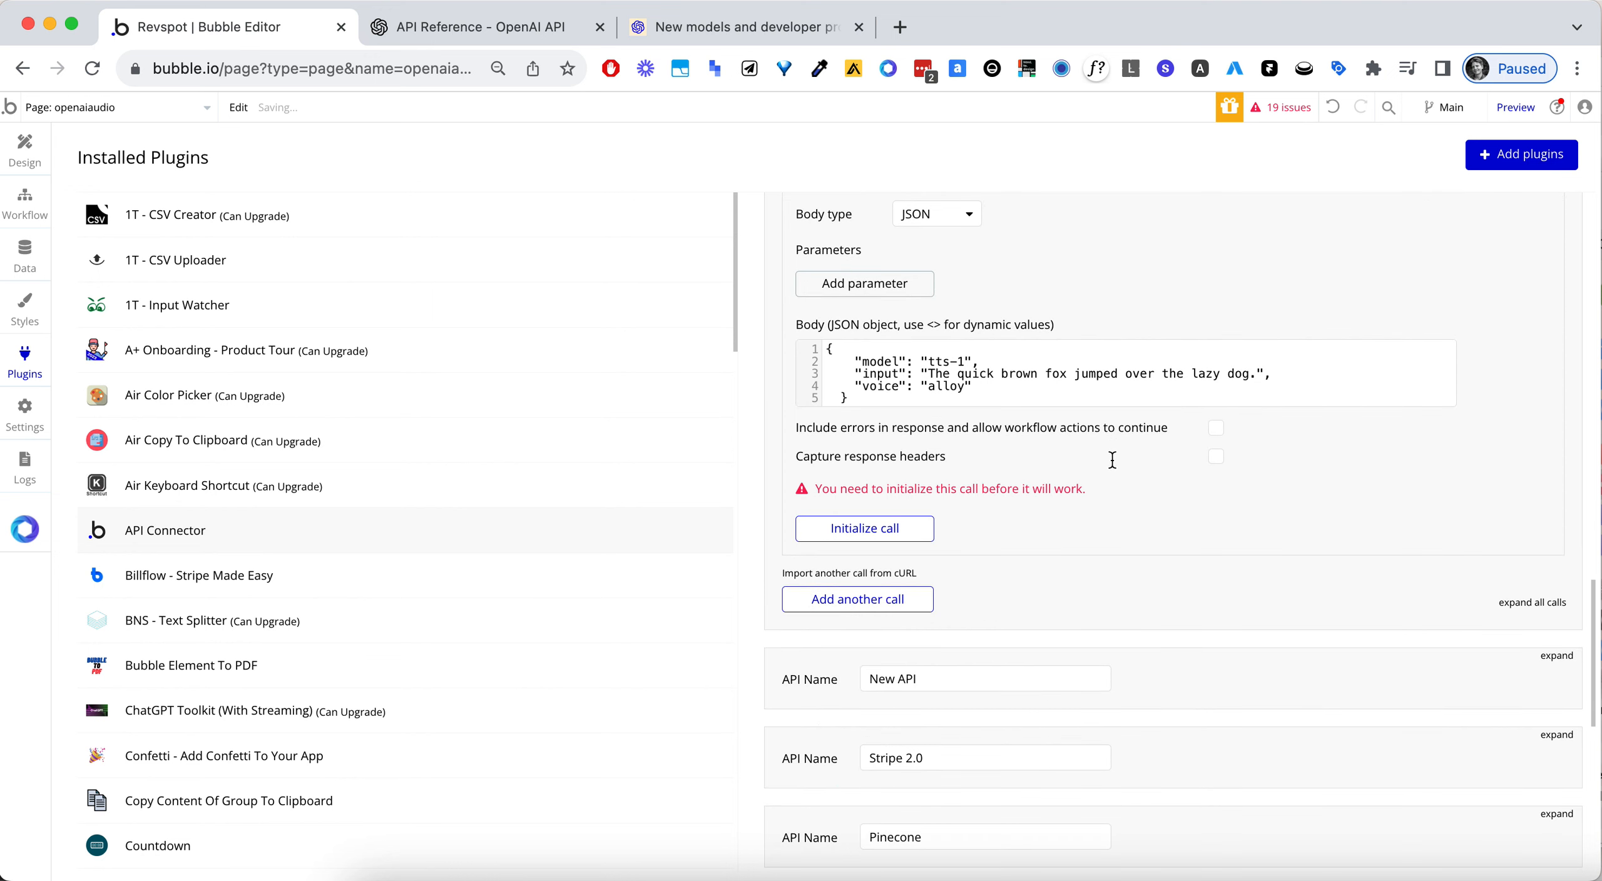
- Initialize the Audio call, play the generated speech file from its preview, and return to the Bubble editor
left_click(881, 555)
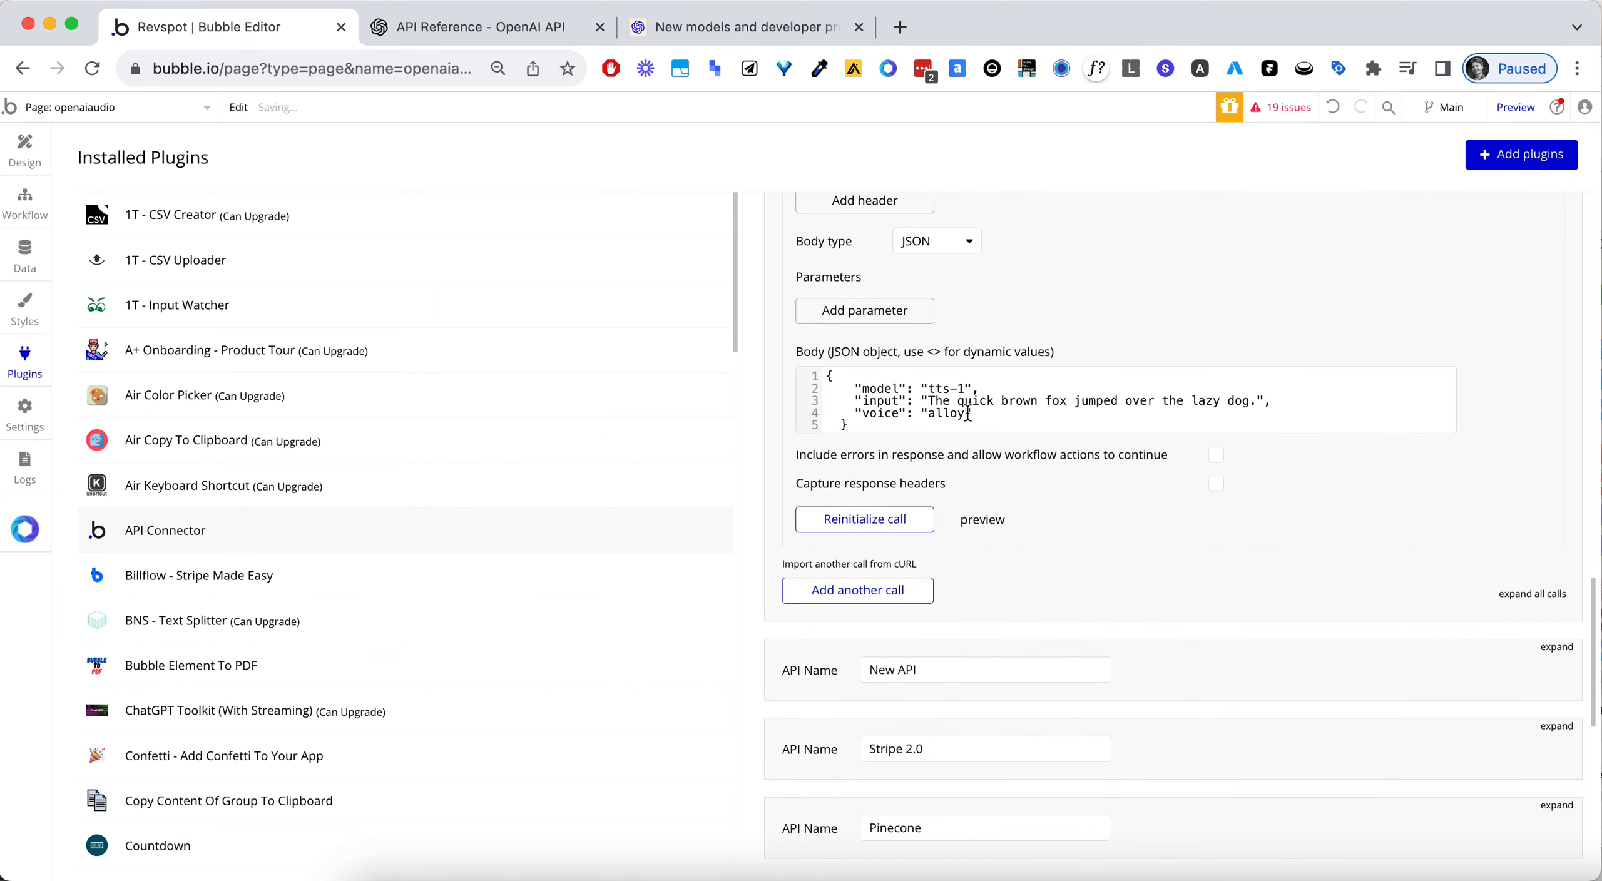
left_click(981, 521)
key("XF86AudioRaiseVolume")
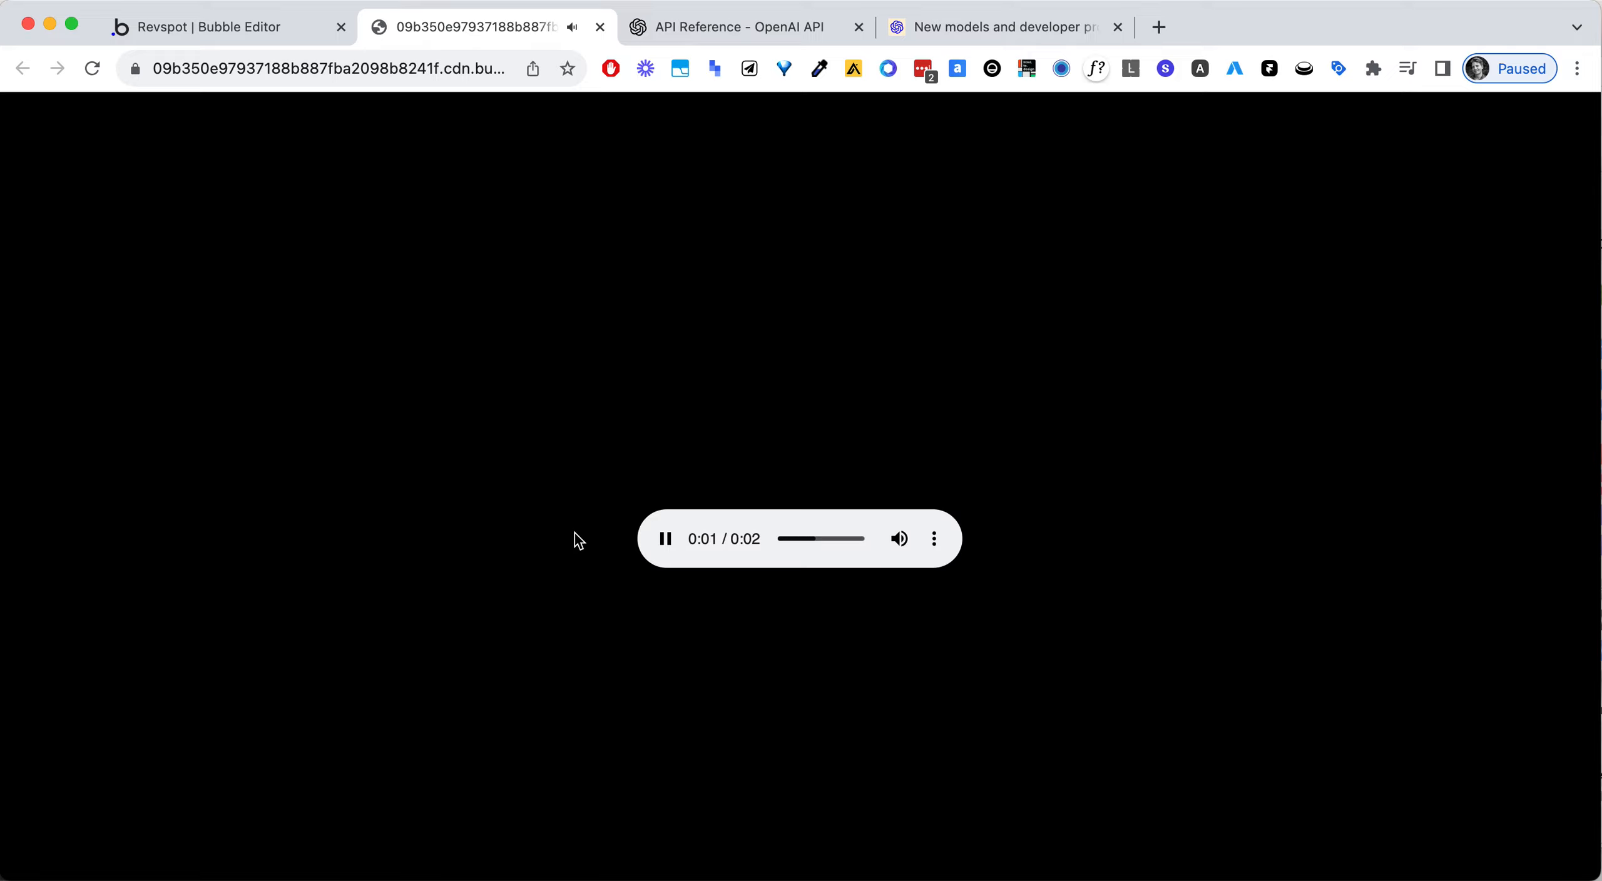
left_click(656, 547)
left_click(658, 548)
left_click(668, 531)
left_click(667, 541)
left_click(222, 40)
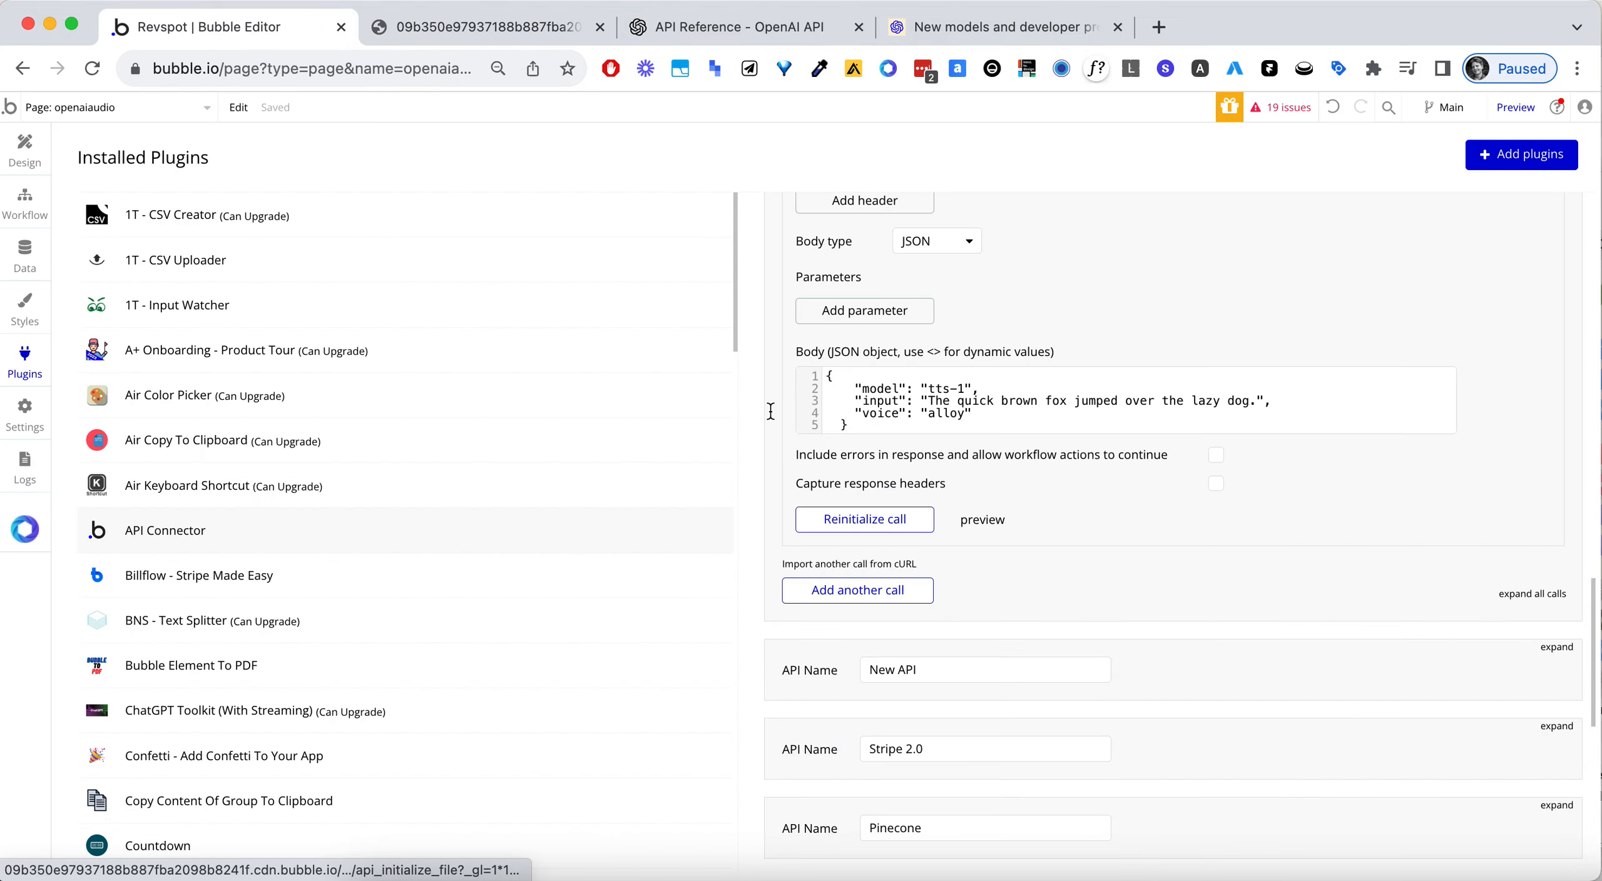
- Replace the voice in the JSON body with the dynamic value <voice>, give it the value alloy, and make it non-private
left_click(948, 413)
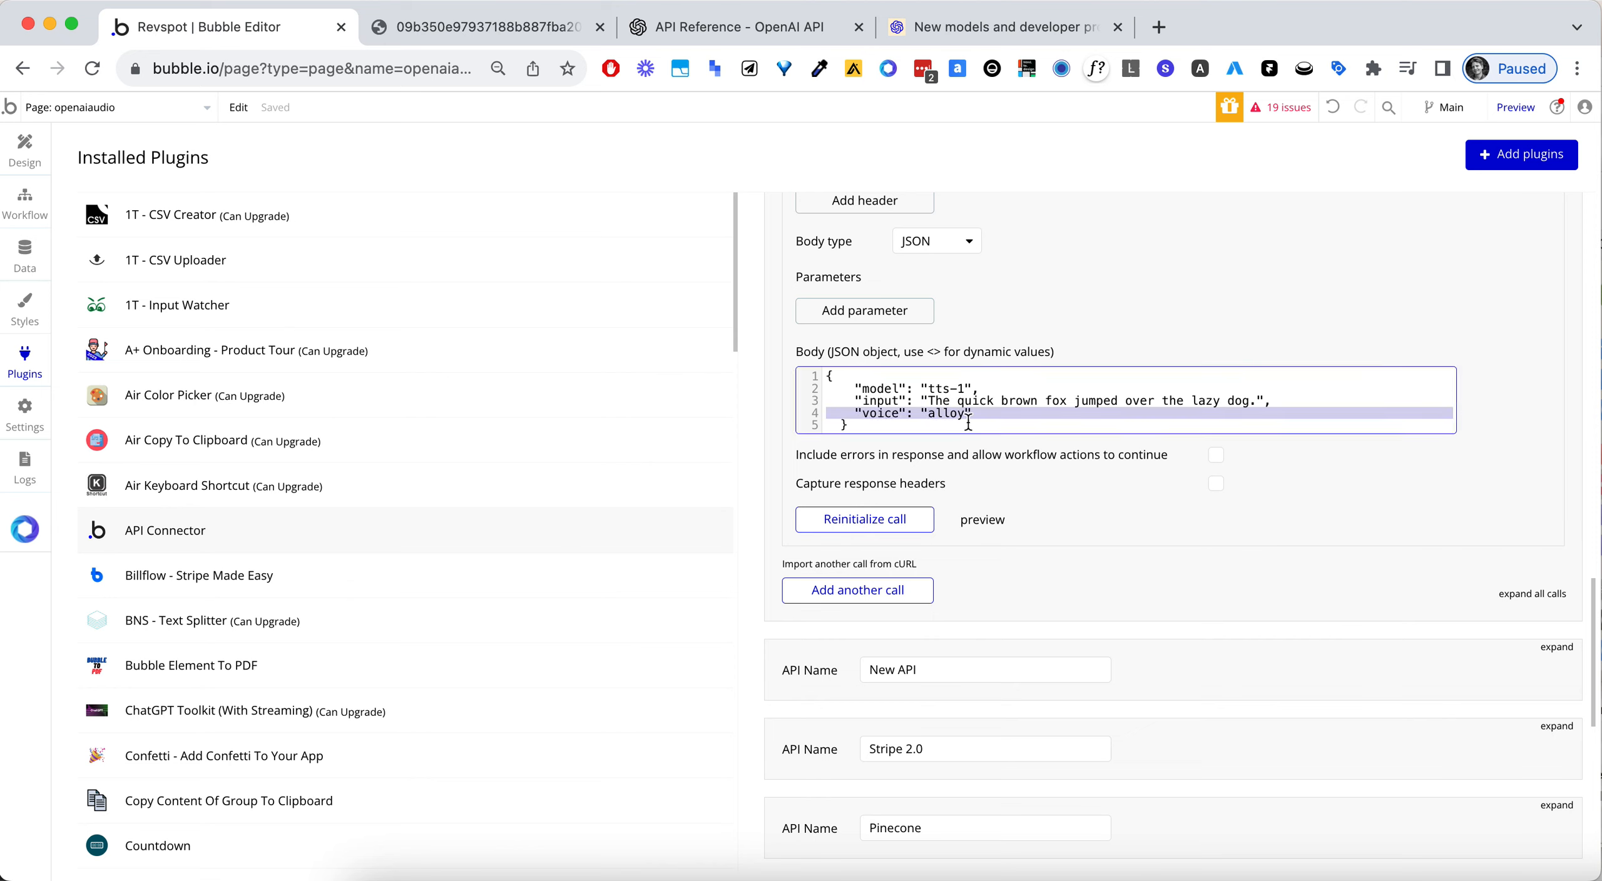
double_click(955, 414)
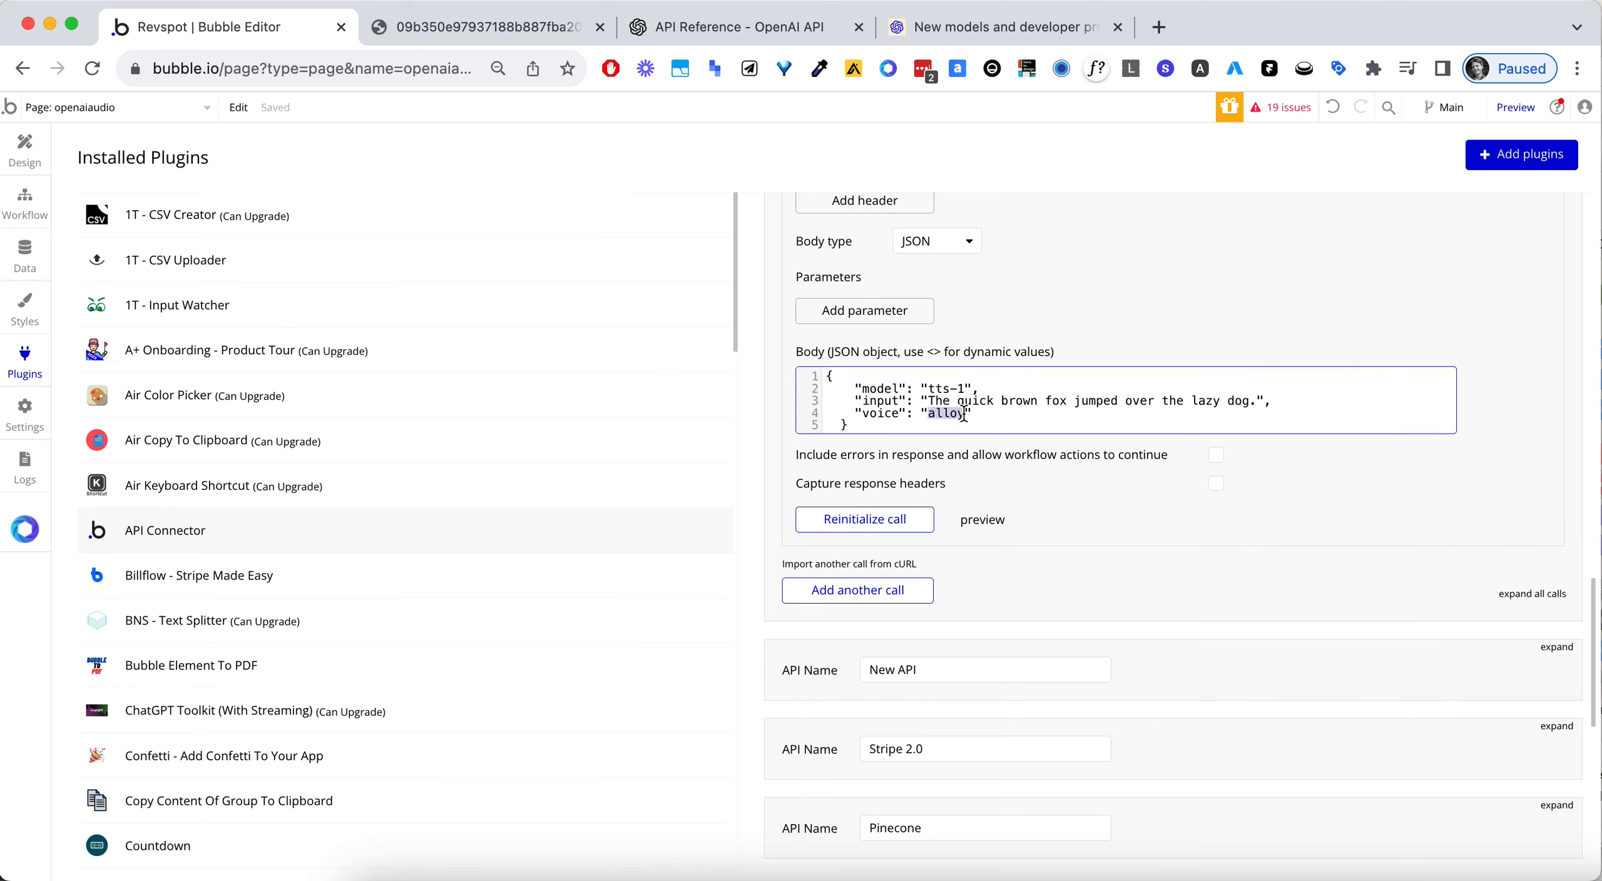
type("<voice>")
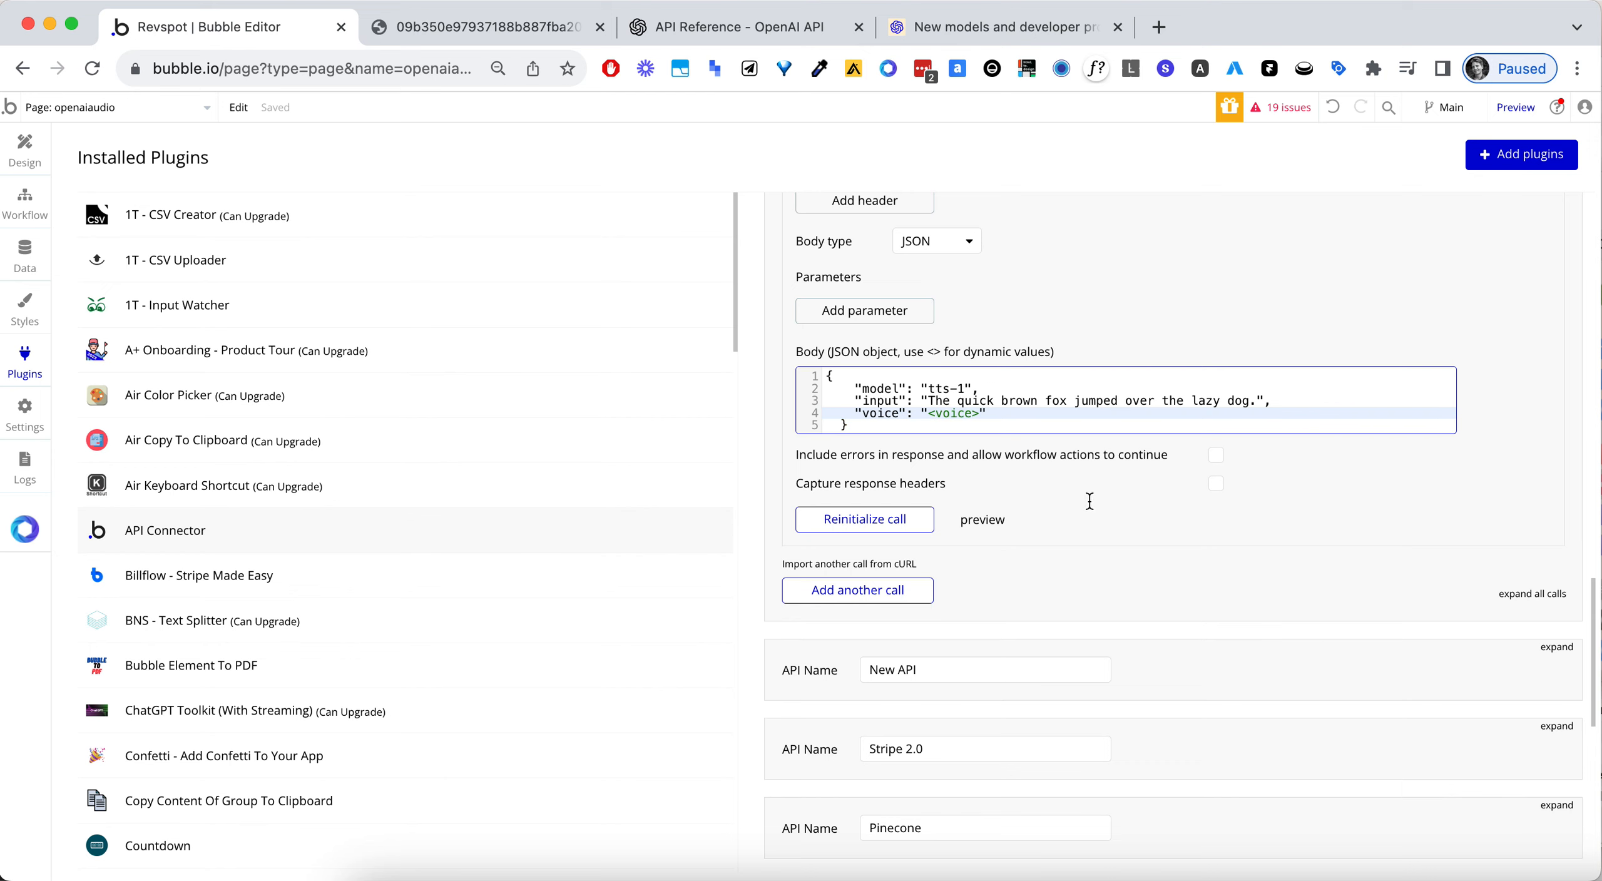
left_click(1229, 523)
left_click(1121, 462)
type("al")
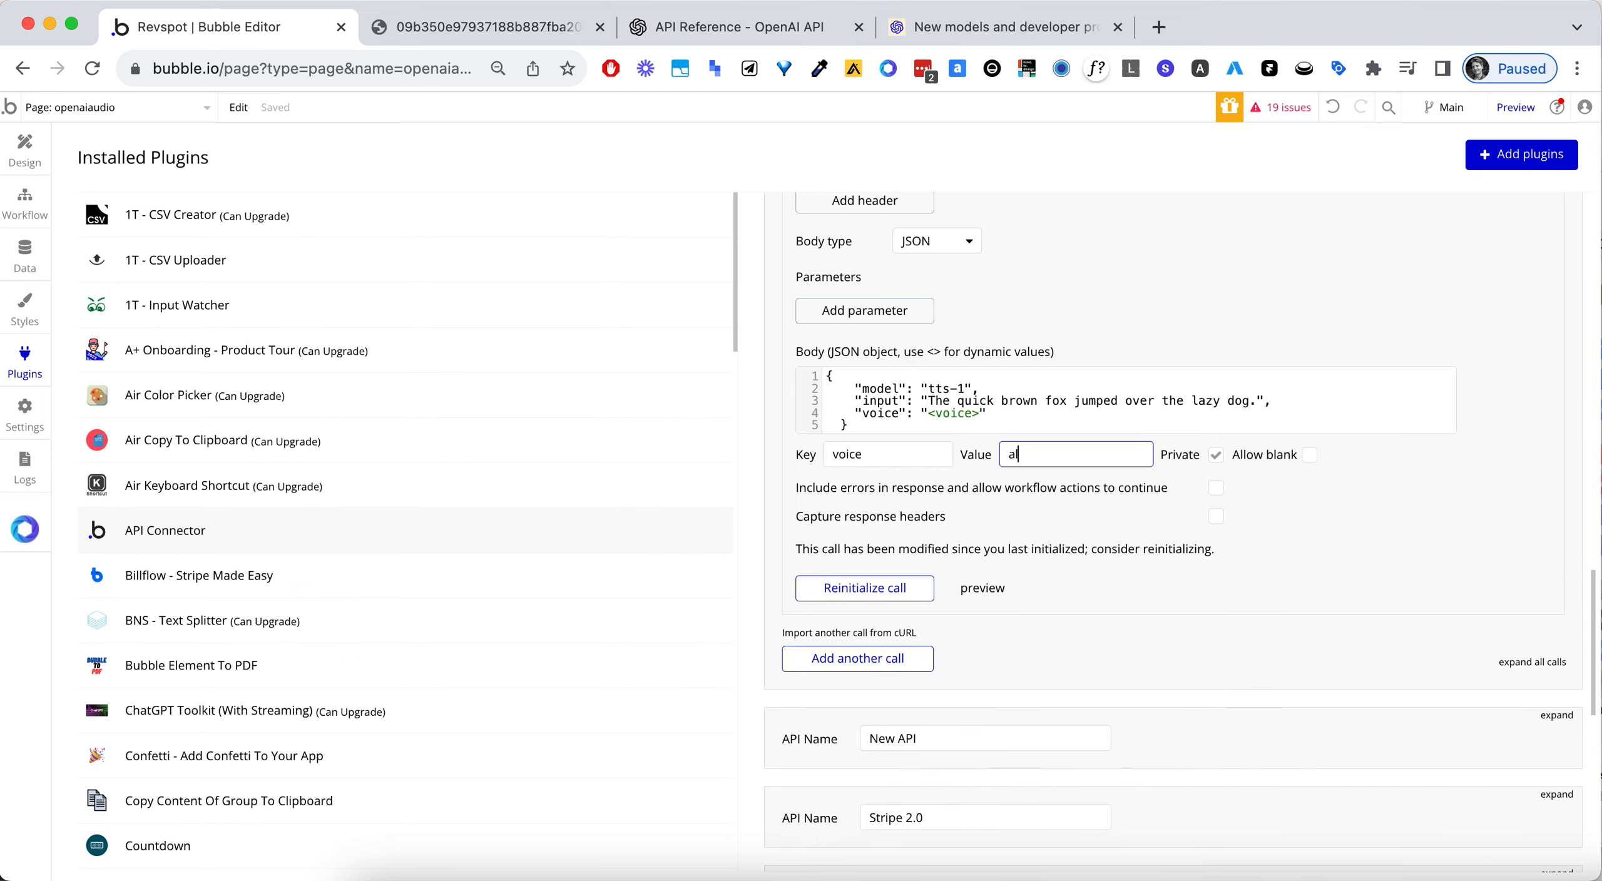
type("loyy")
key("BackSpace")
left_click(1217, 456)
- Replace the example sentence in the JSON body's input with the dynamic value <text>, keeping the final period
left_click_drag(928, 400, 1255, 404)
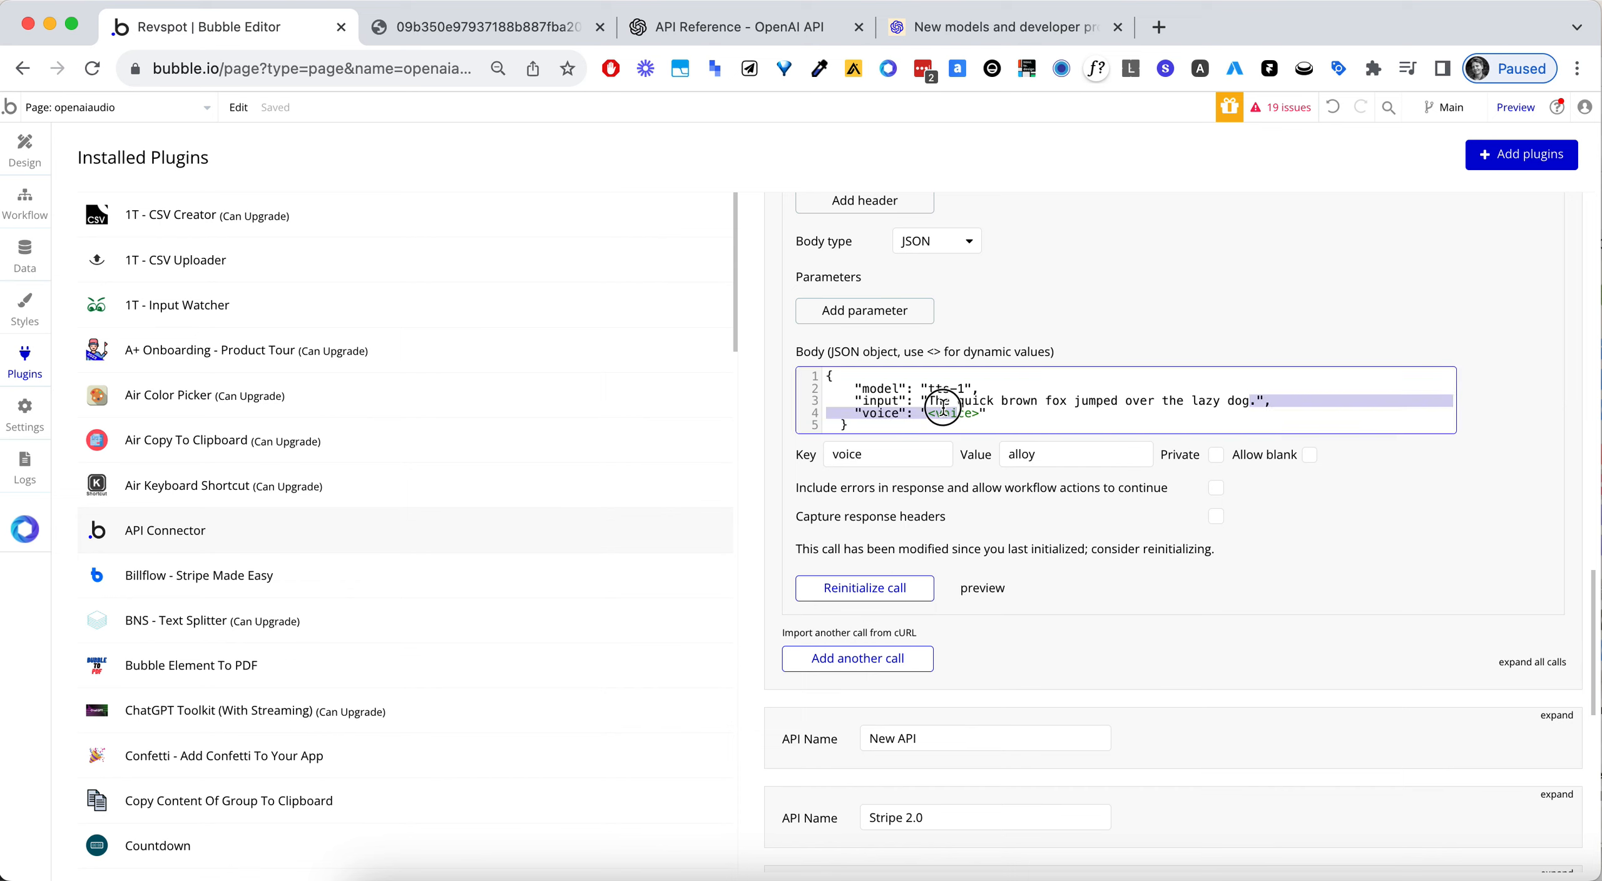
type("<text>")
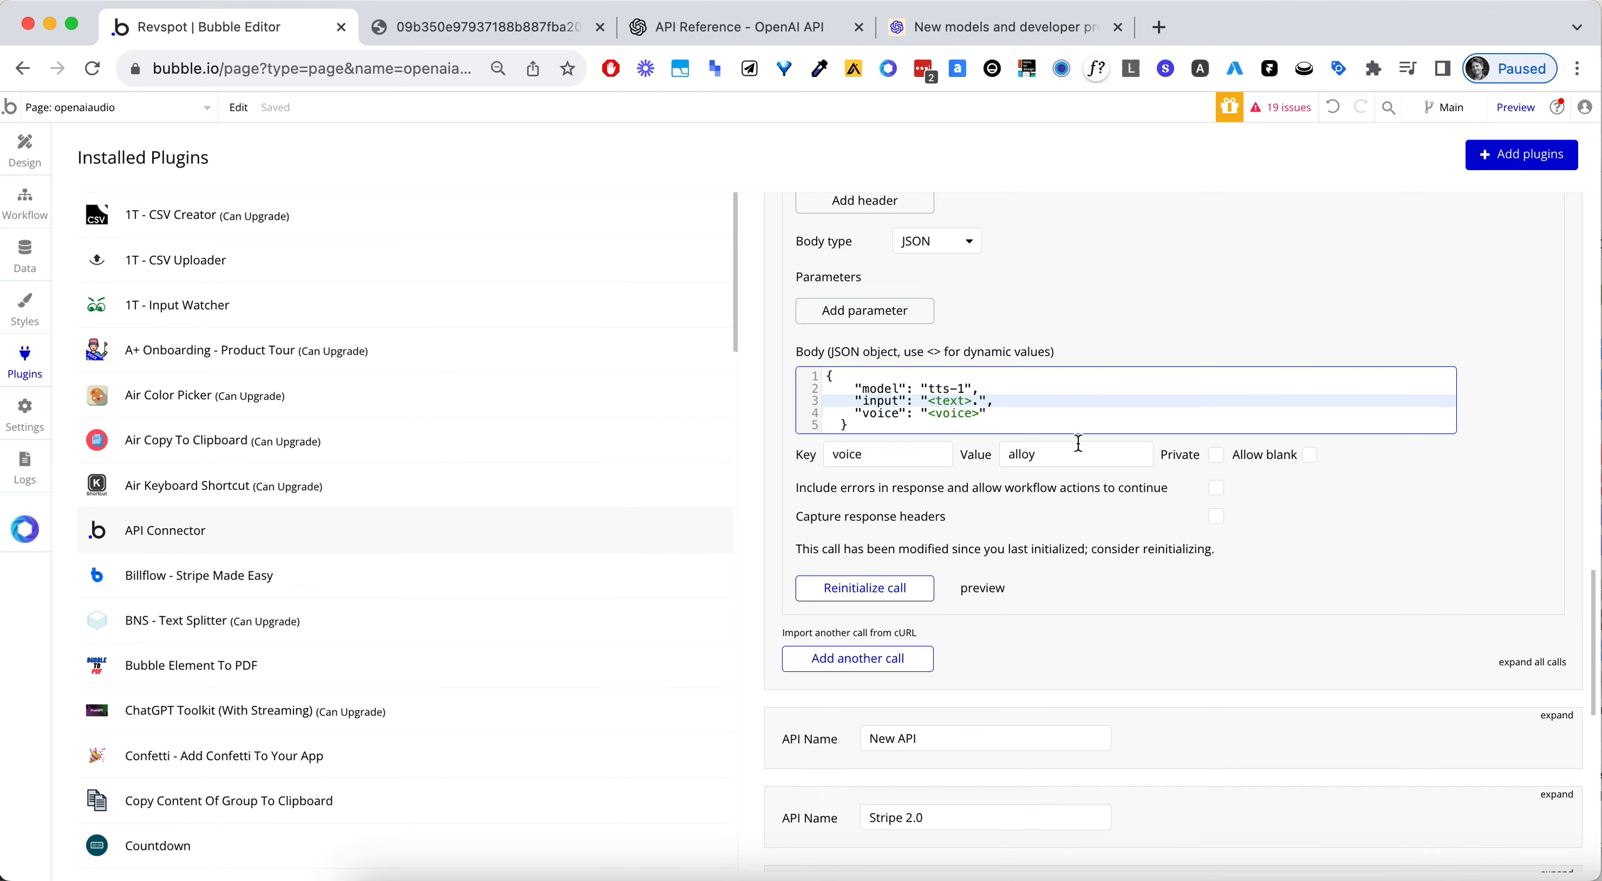
left_click(1294, 549)
left_click(1077, 486)
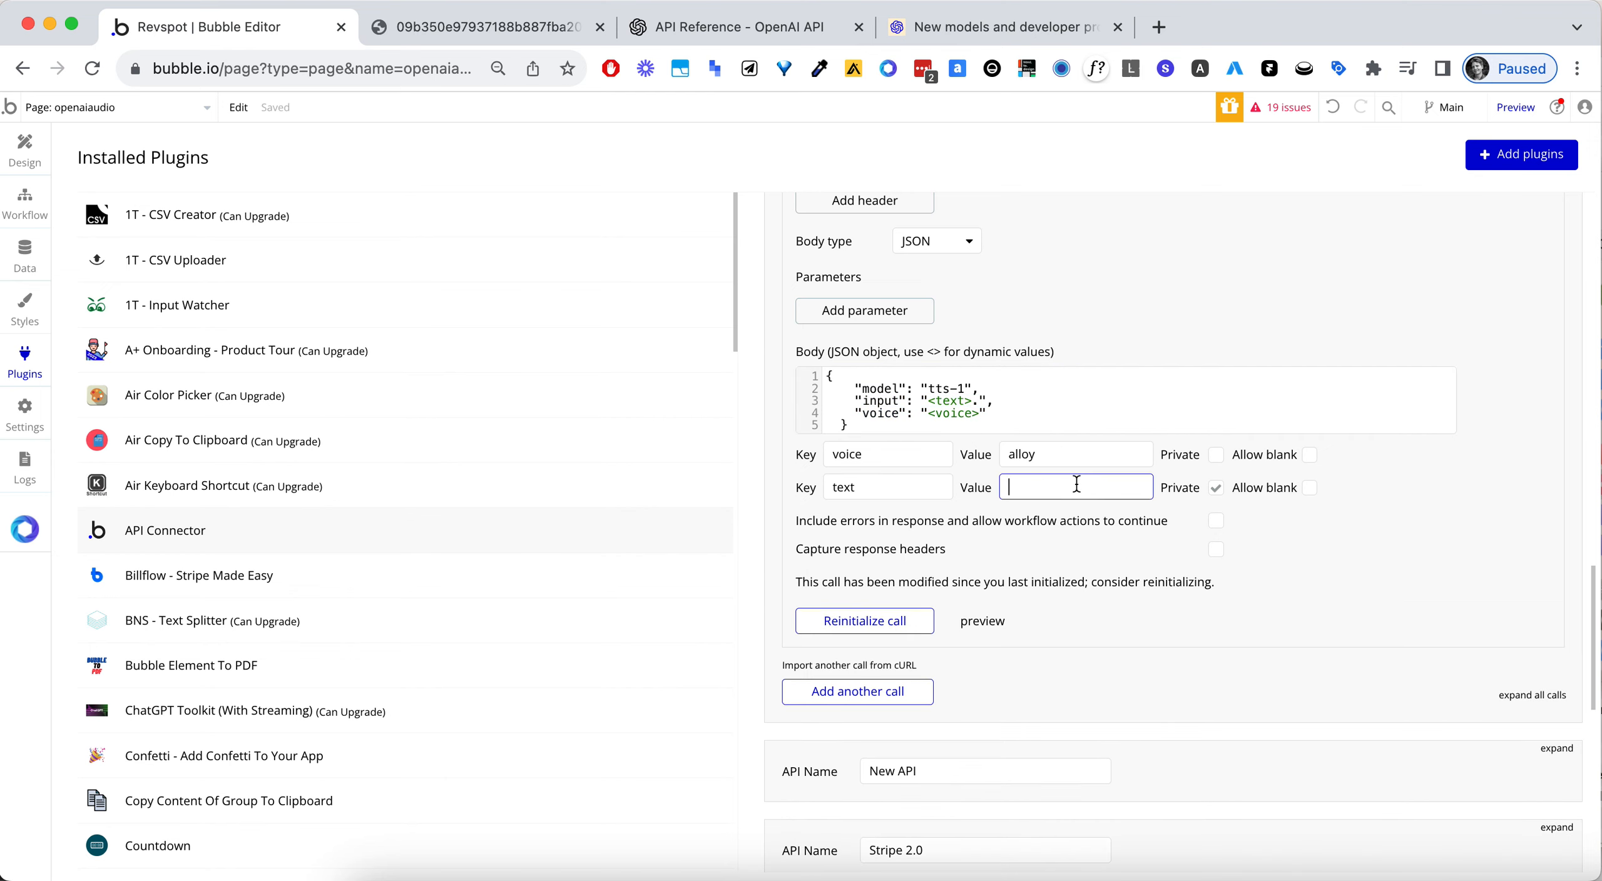
- Open ChatGPT in a new browser tab, ask it for the most famous quote, and copy the Hamlet line it gives
left_click(1156, 28)
type("chat.openai.com")
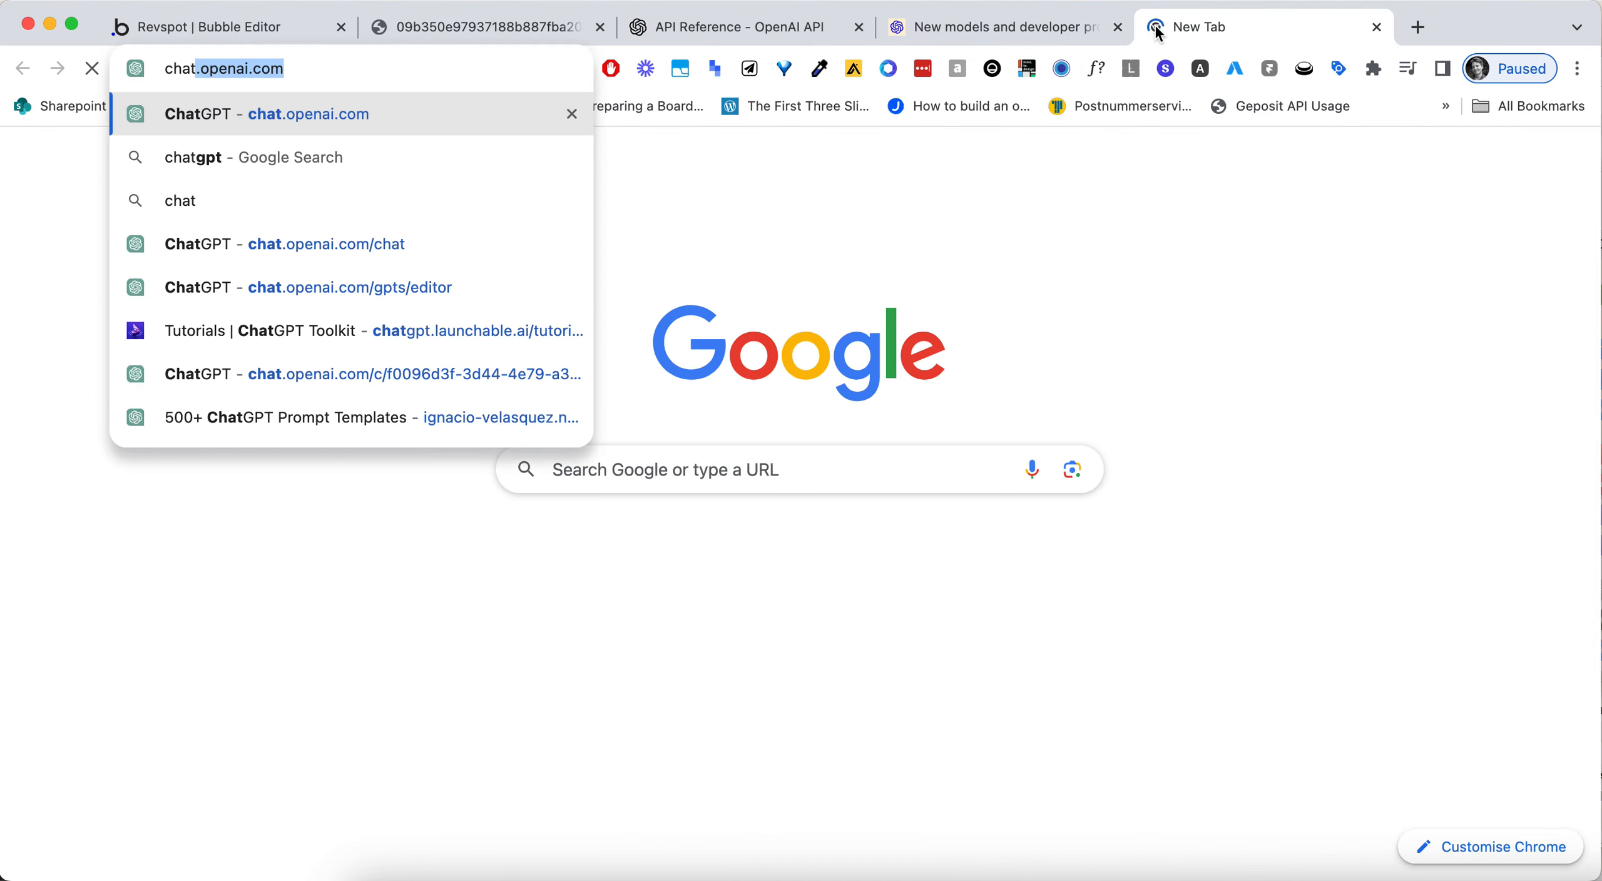
key("Return")
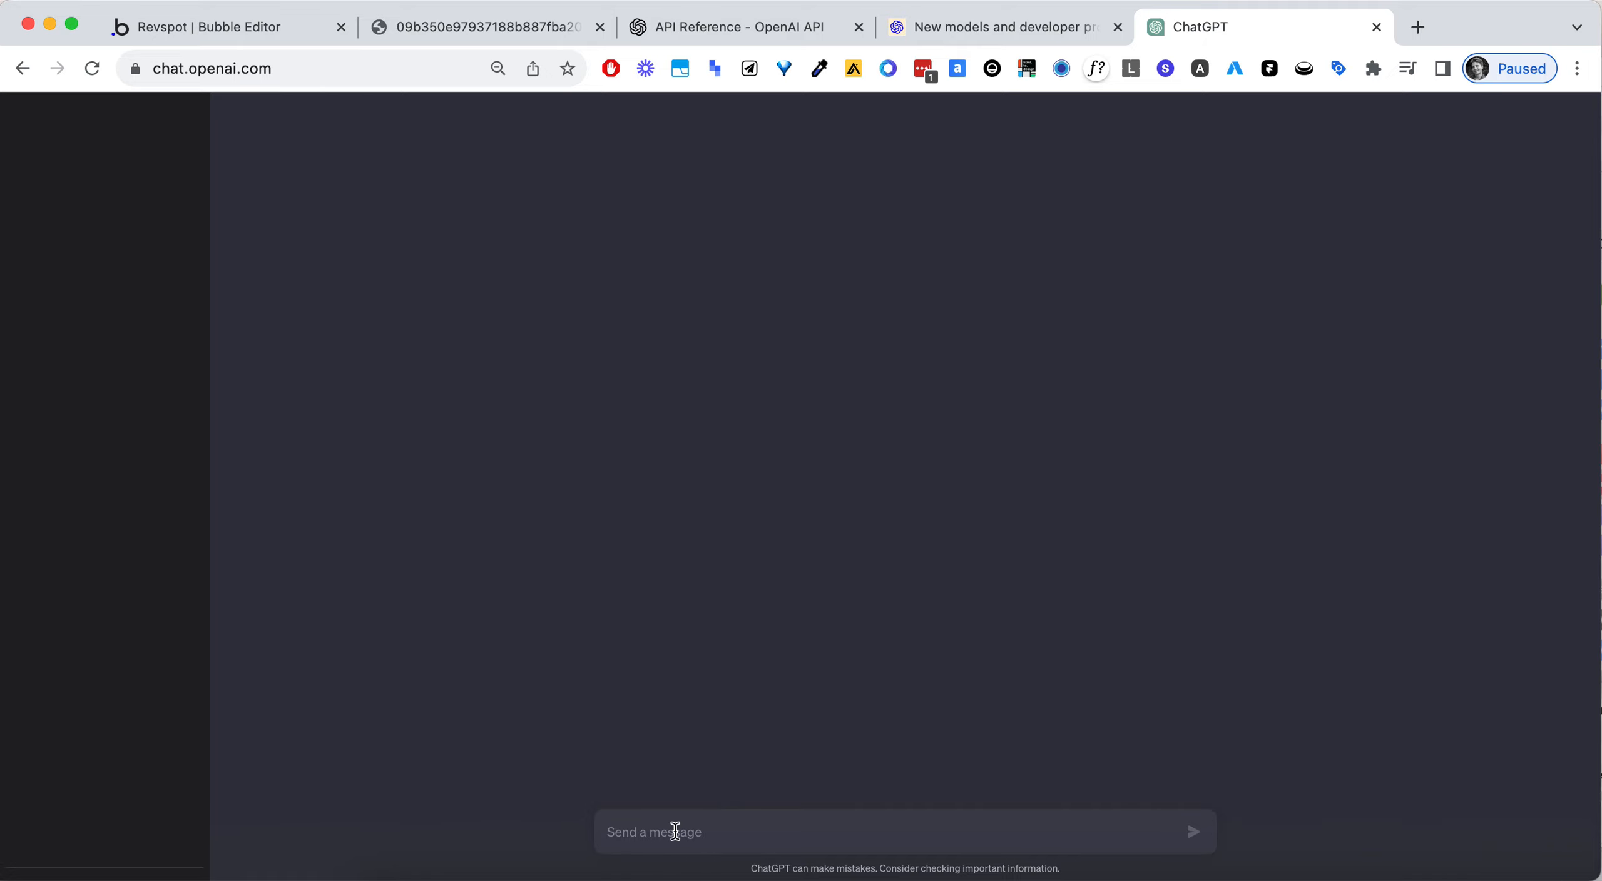
type("Give me the most famous qoute")
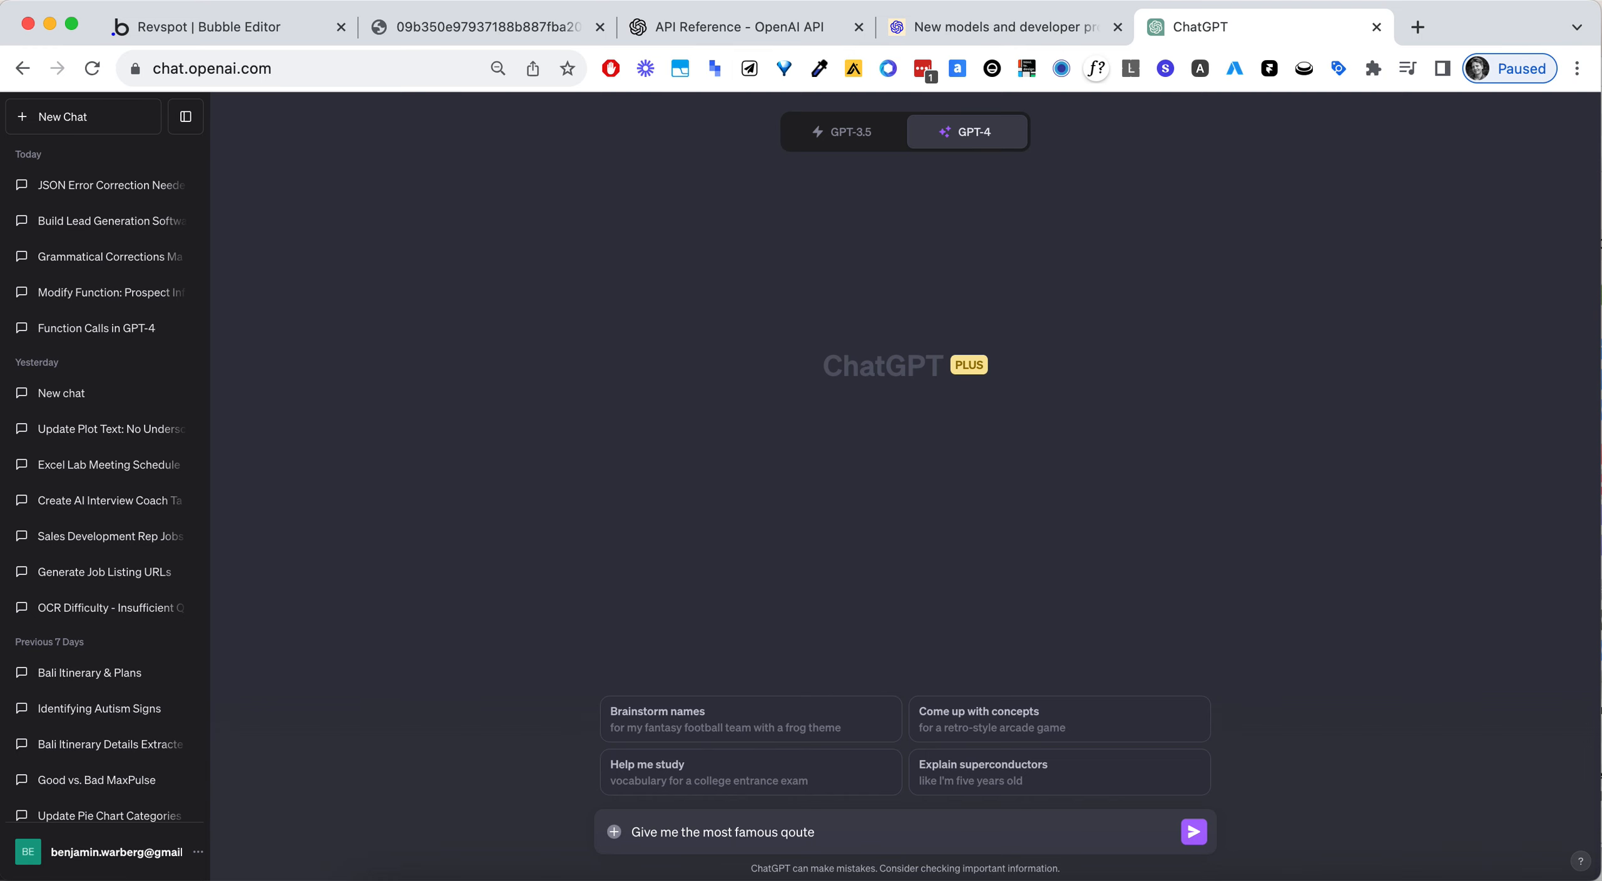
key("Return")
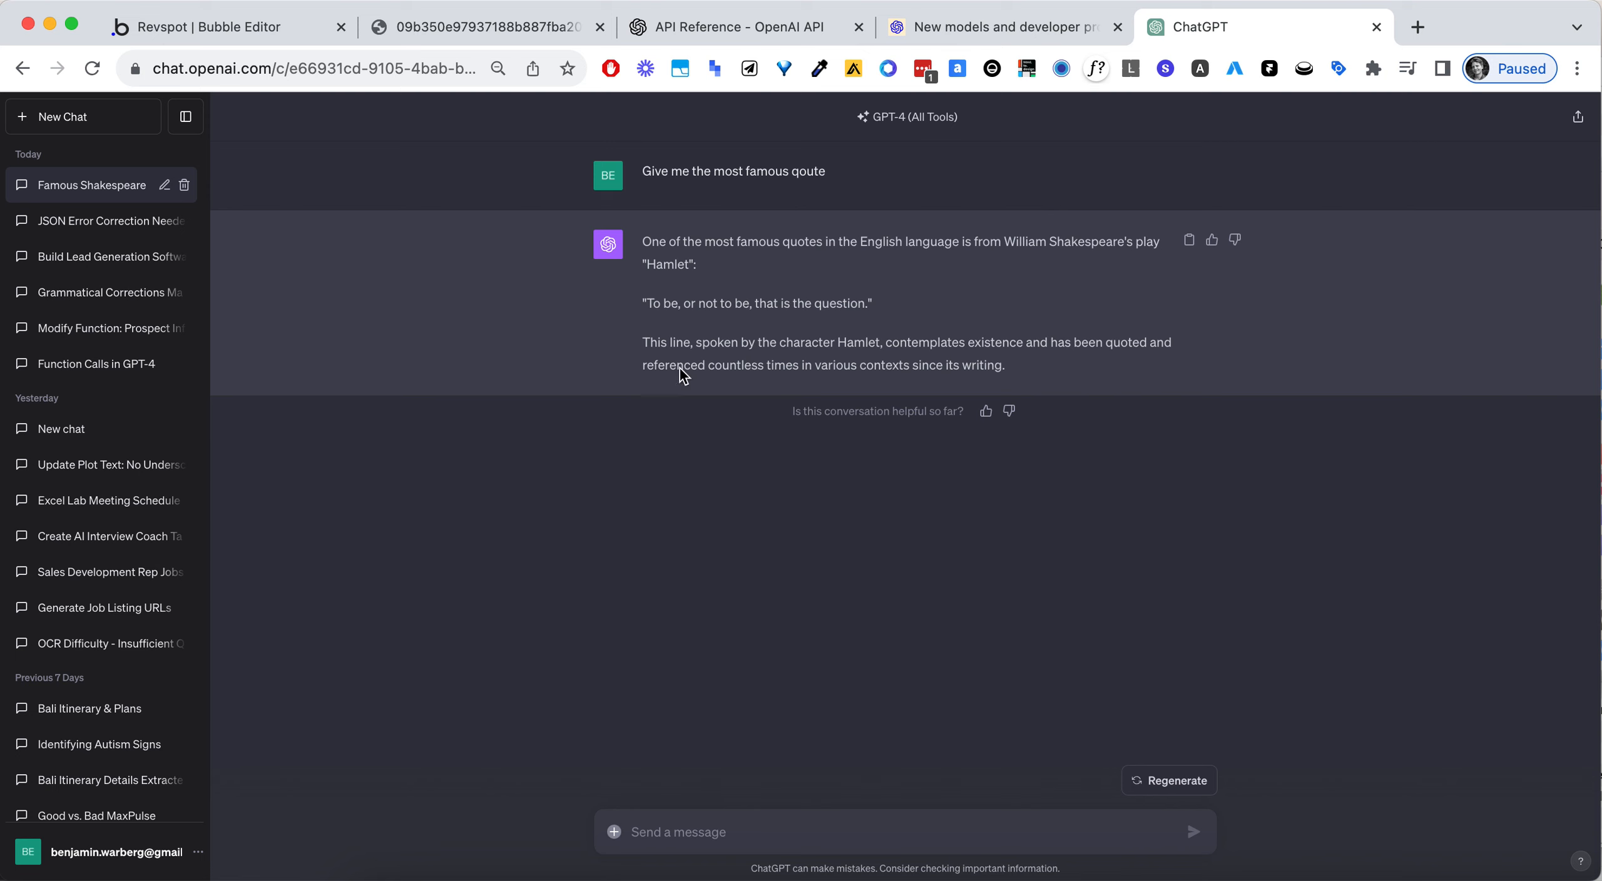
left_click_drag(647, 304, 869, 306)
key("super+c")
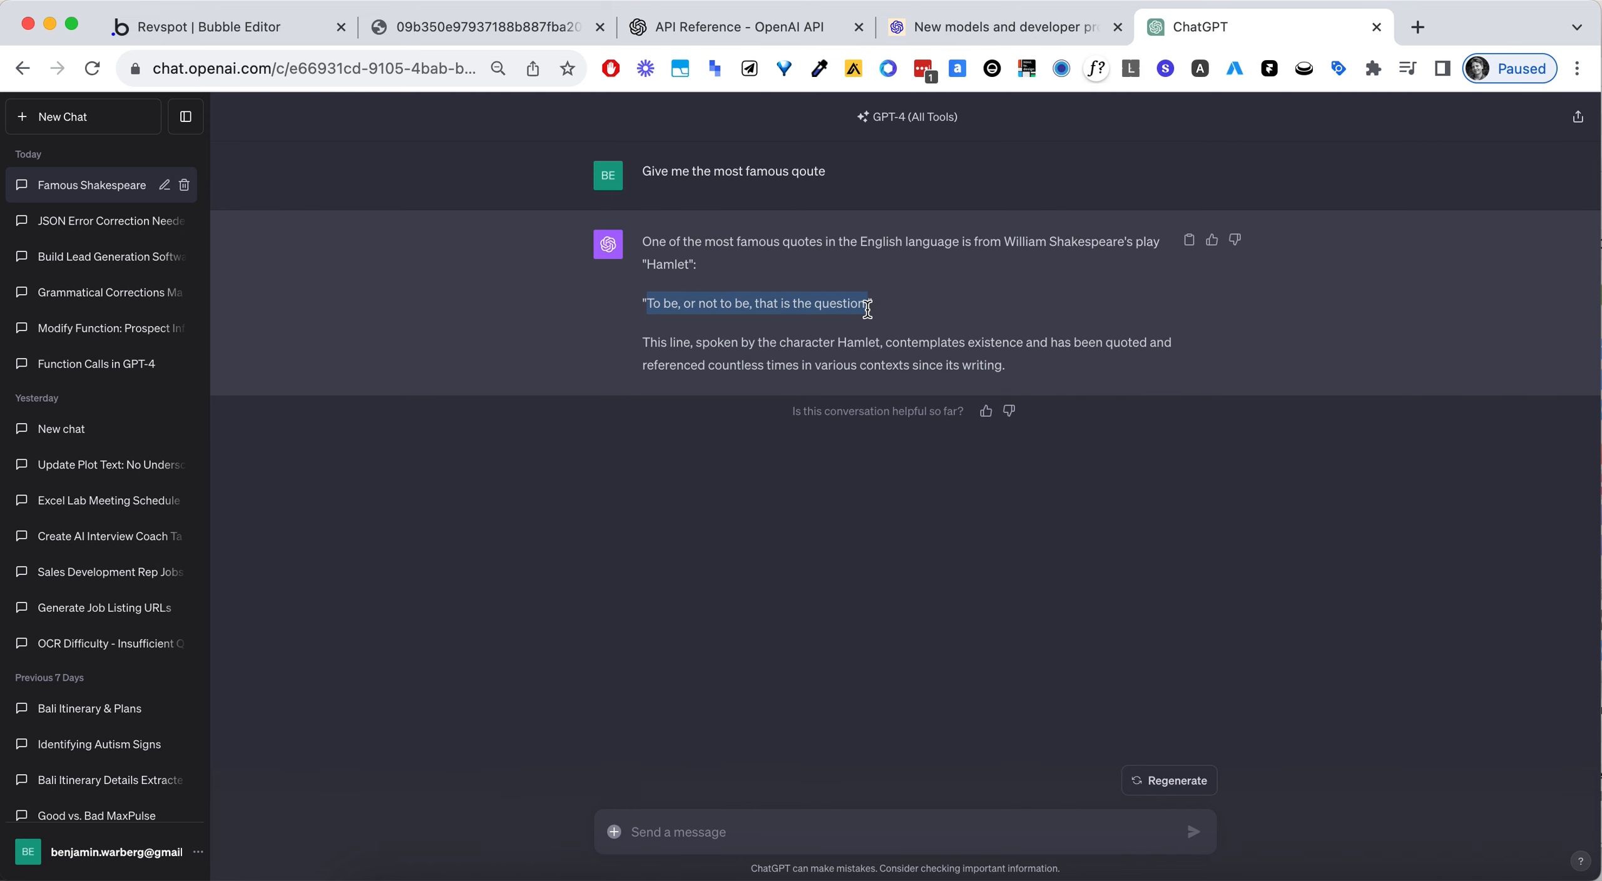
- Set the text parameter to the copied "To be, or not to be" quote, make it non-private, and reinitialize the Audio call
left_click(235, 27)
left_click(1045, 487)
key("super+v")
left_click(1224, 641)
left_click(1216, 487)
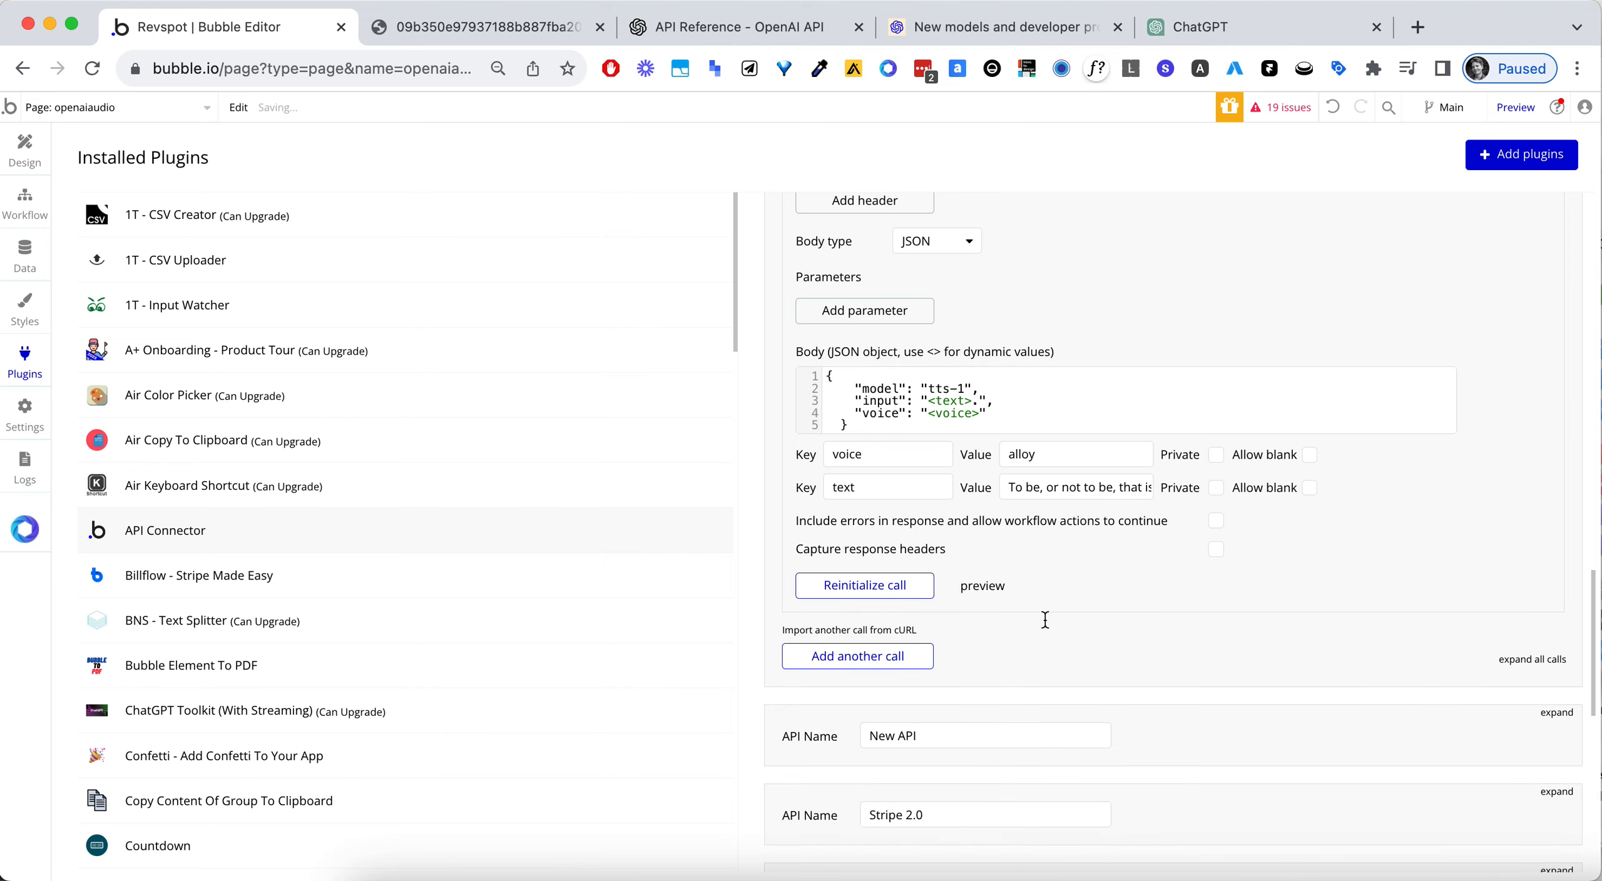
- Open the Audio call's preview, play the generated quote audio, and close both audio file tabs
left_click(982, 585)
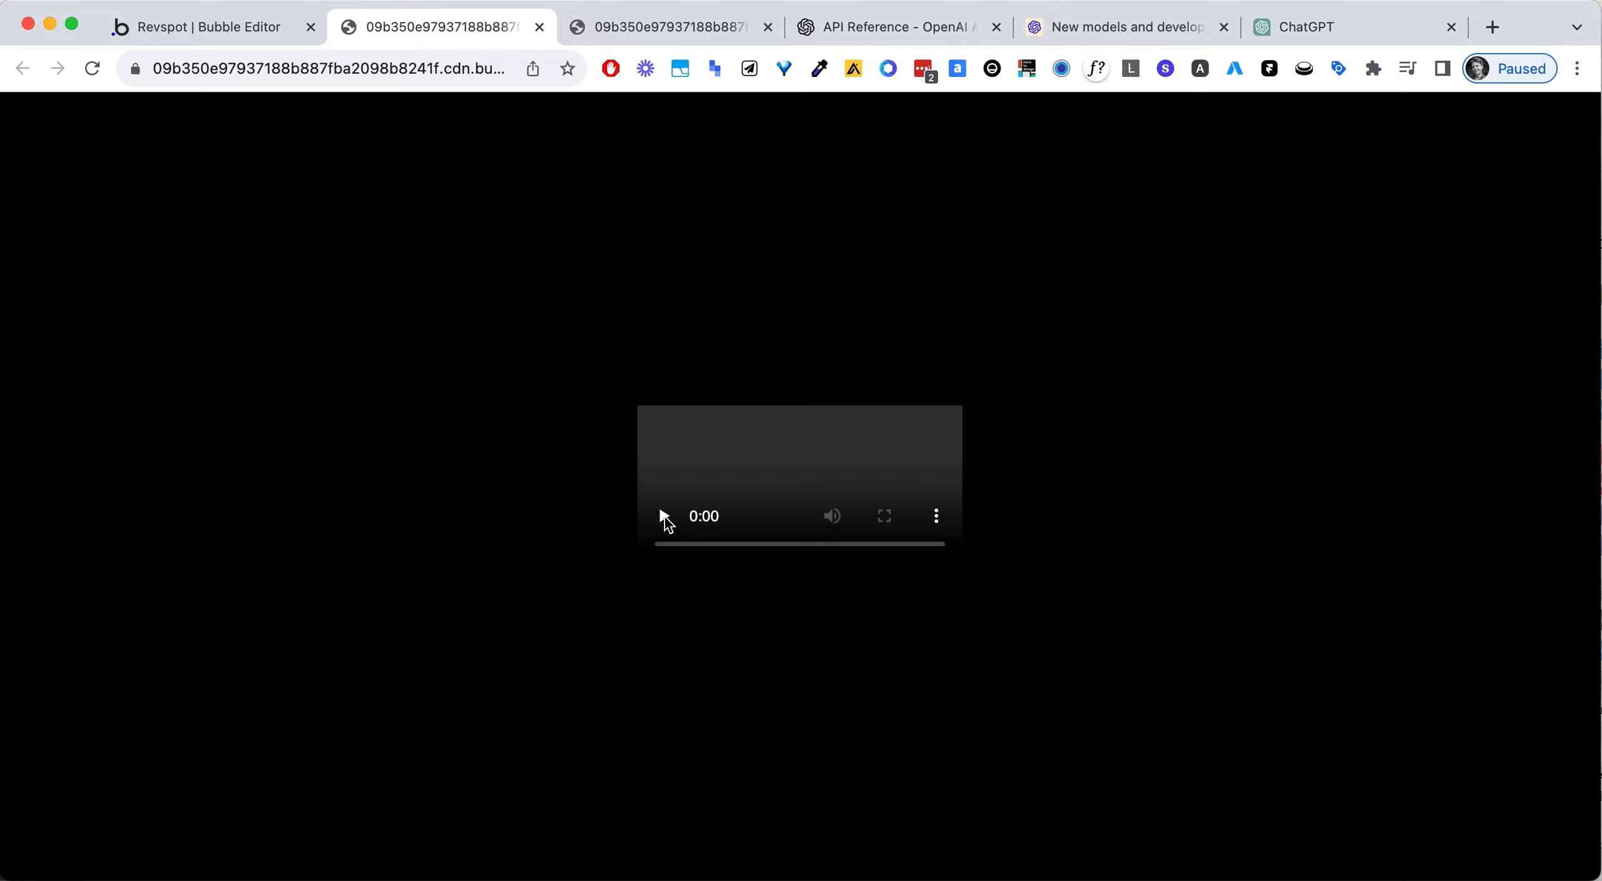
left_click(664, 516)
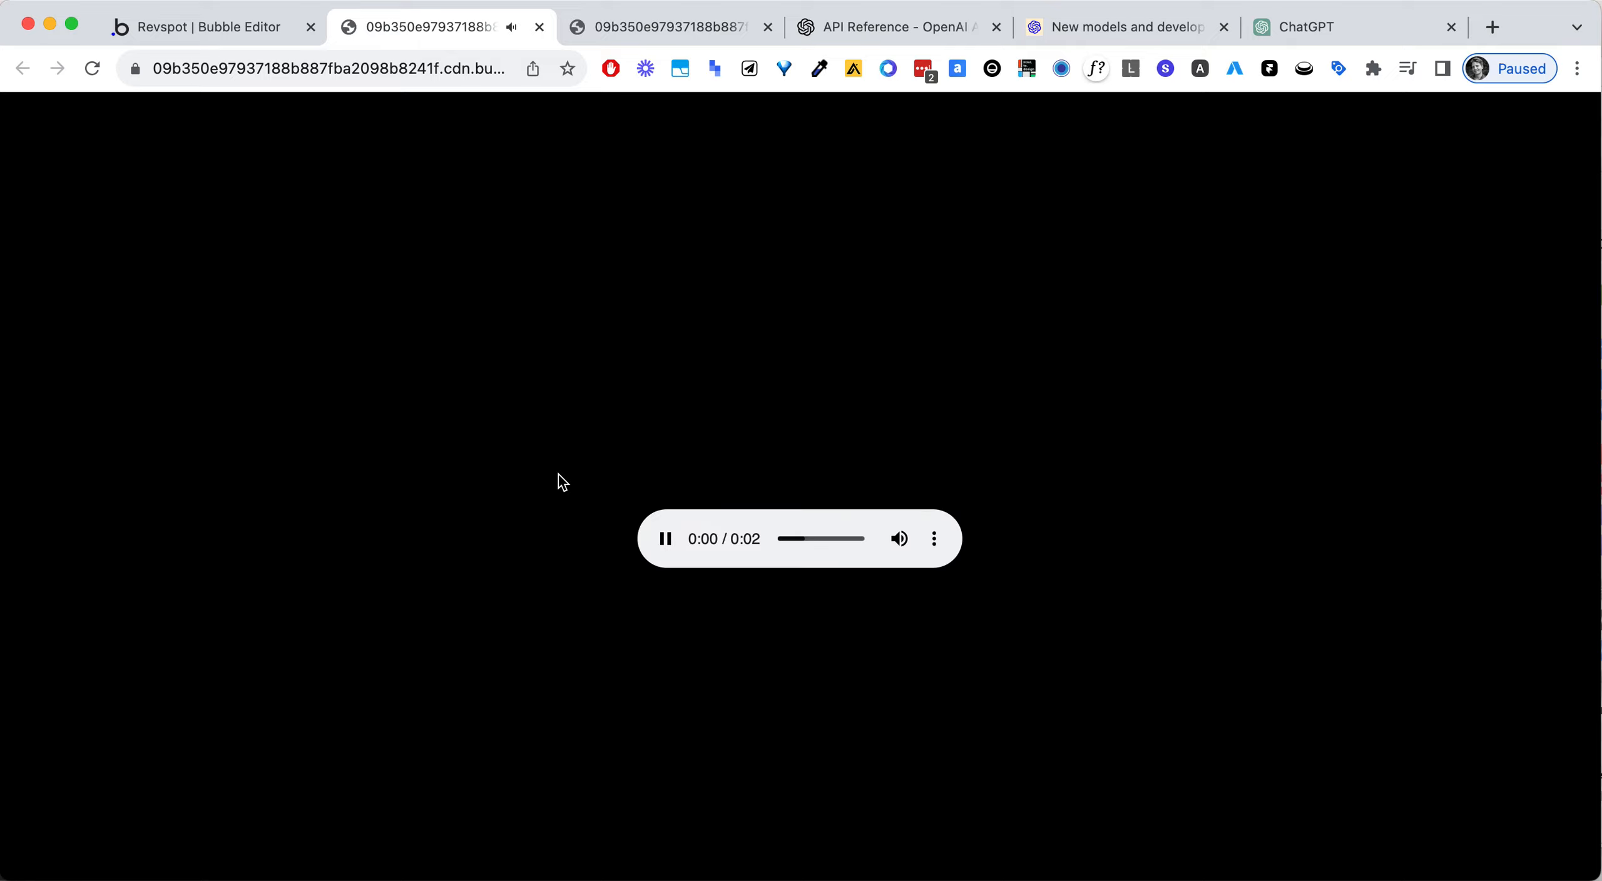
left_click(667, 533)
left_click(667, 533)
left_click(540, 27)
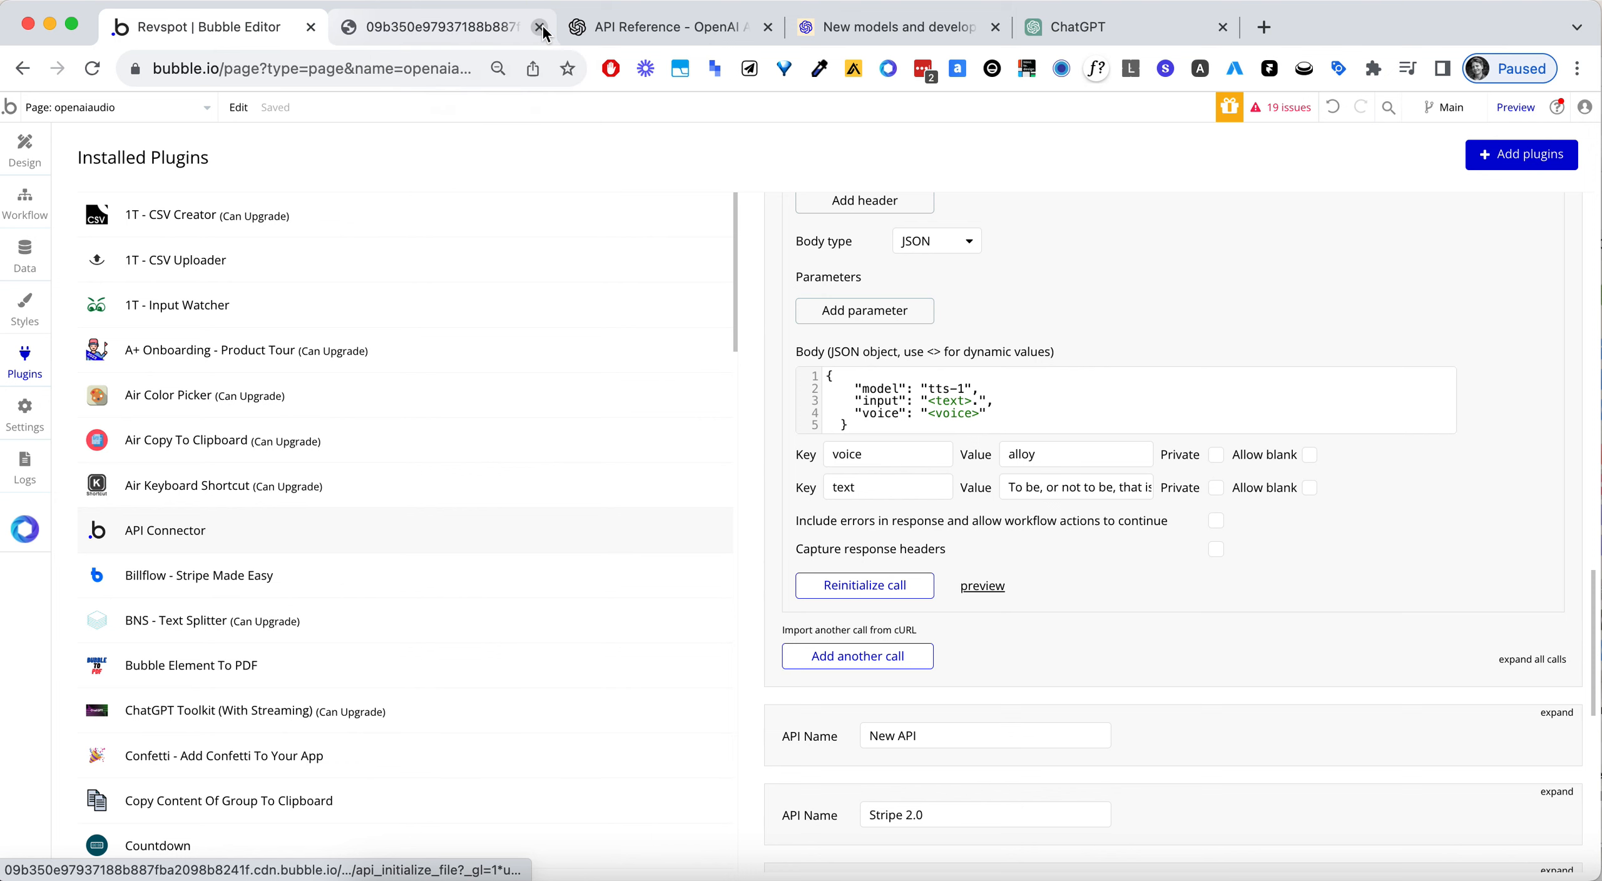
left_click(541, 29)
- Collapse the Audio call and add another call below it in the OpenAI Test API
scroll(1194, 353, "up", 5)
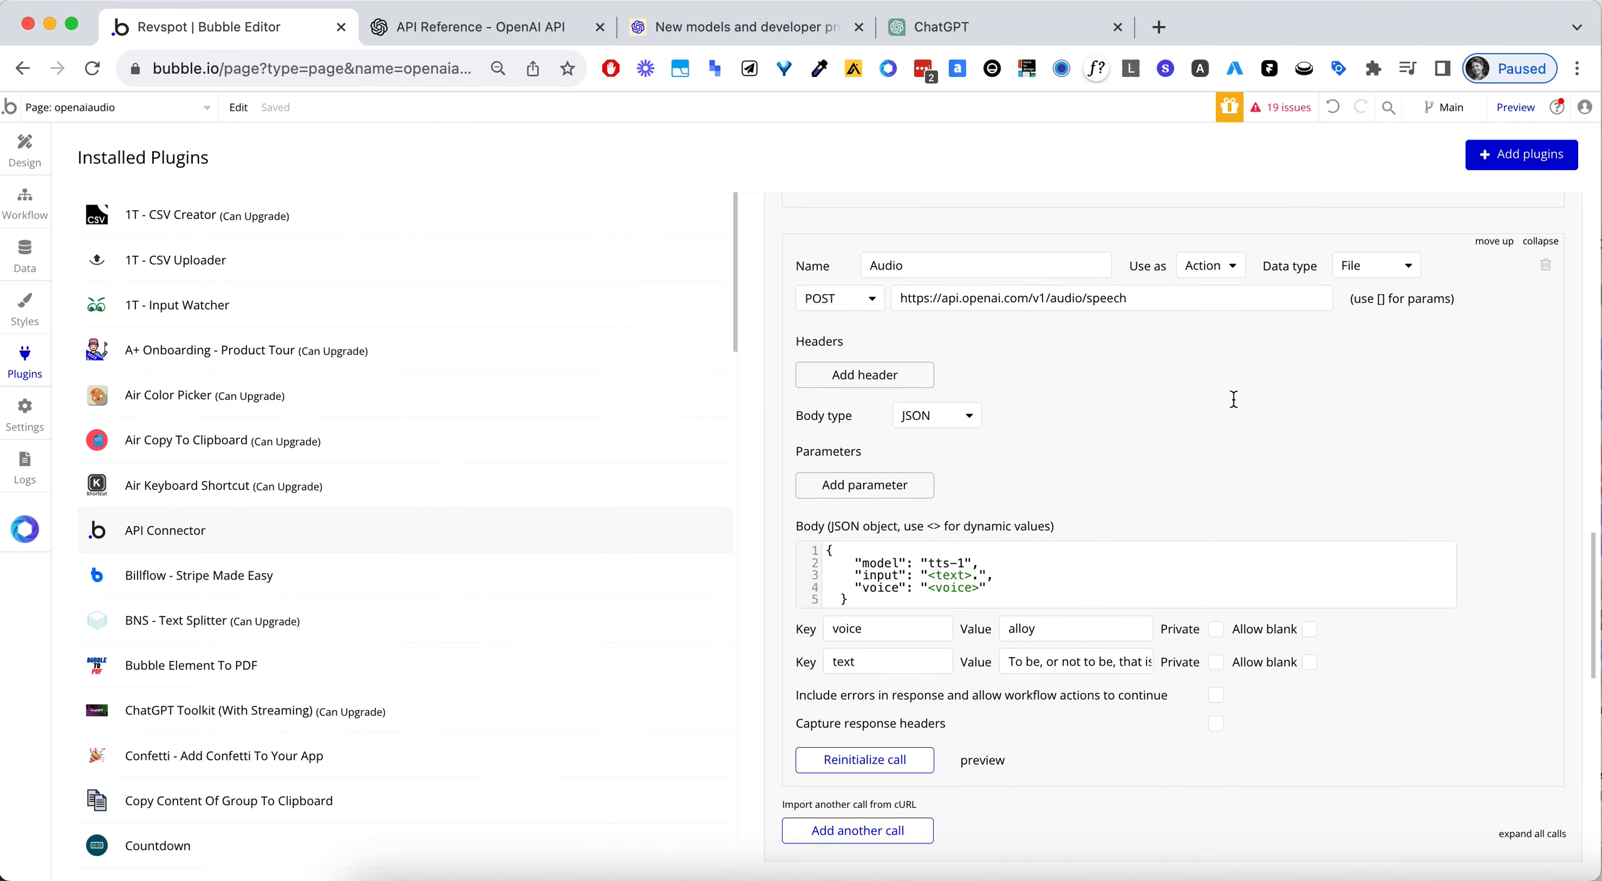
left_click(1538, 291)
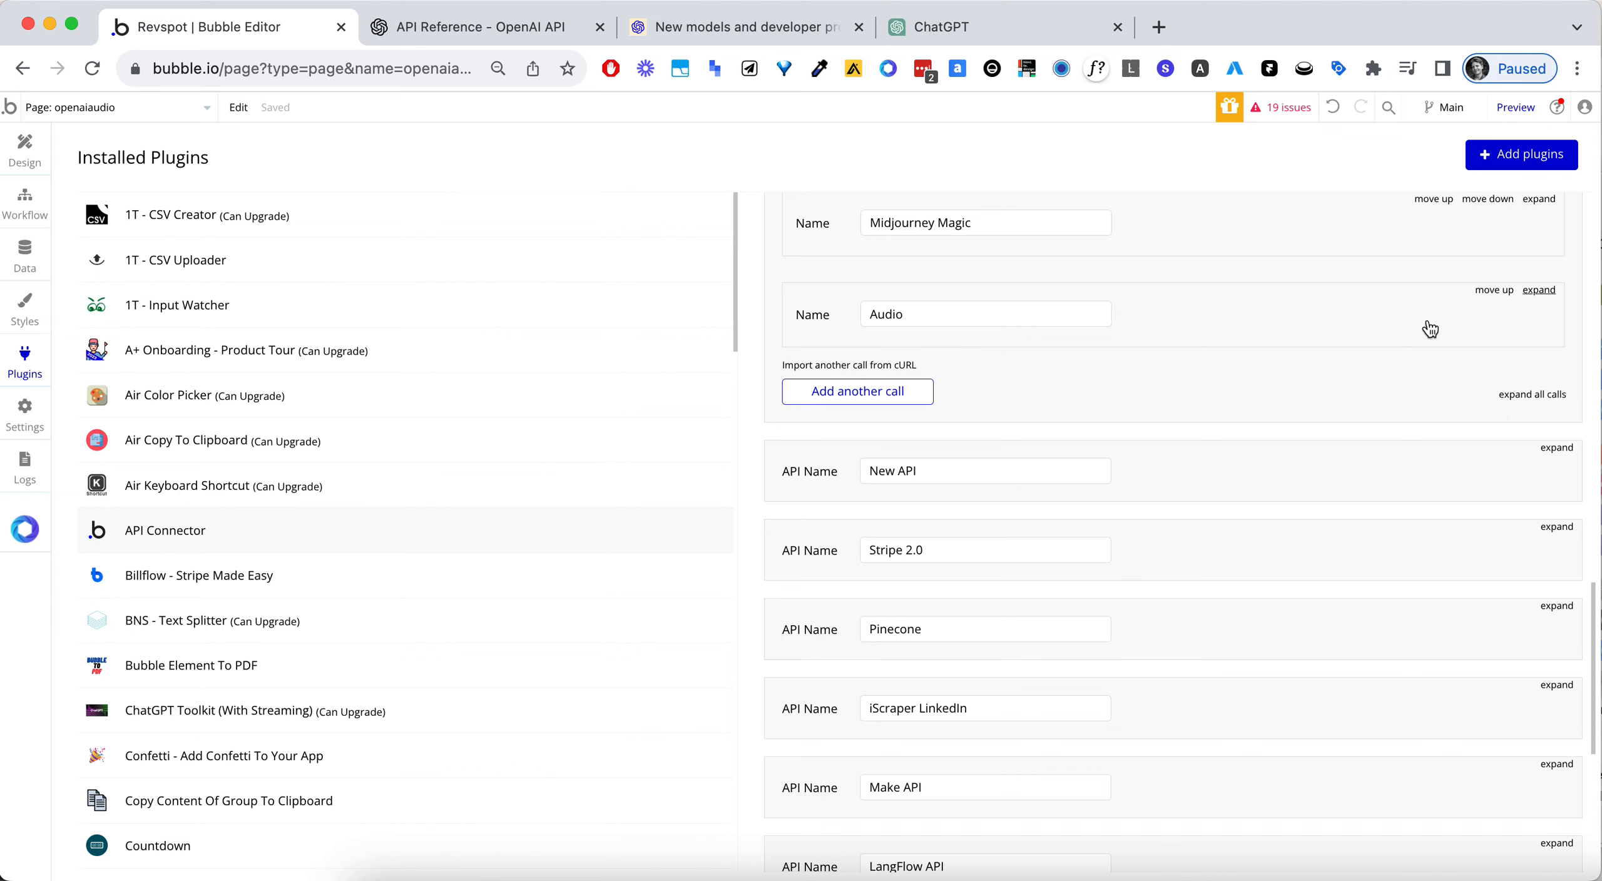
scroll(1121, 376, "up", 2)
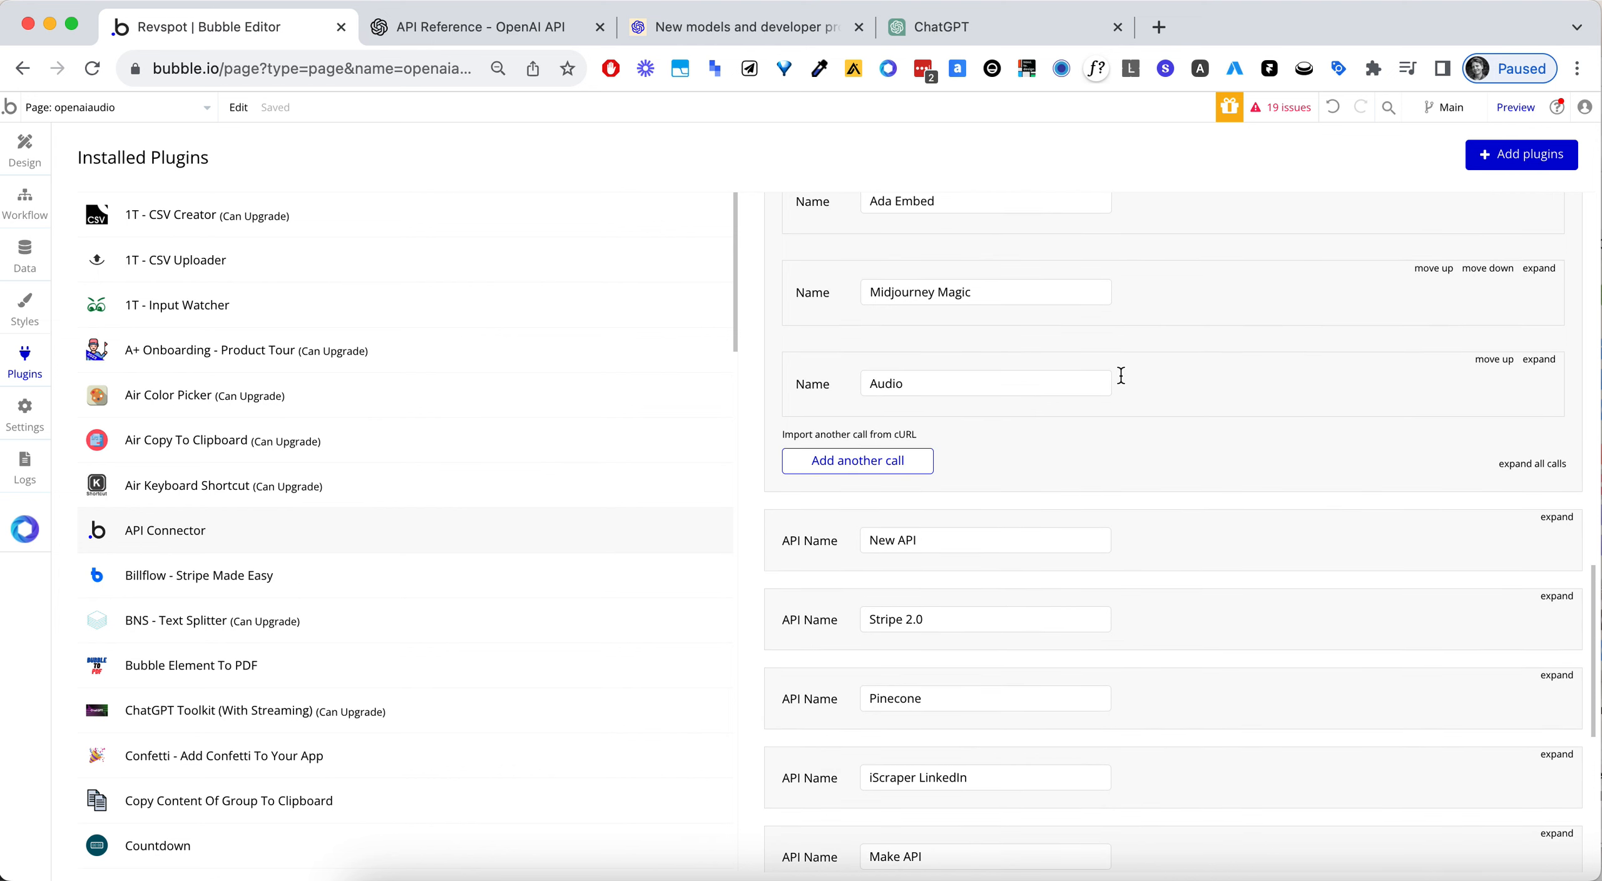
left_click(854, 462)
left_click(945, 504)
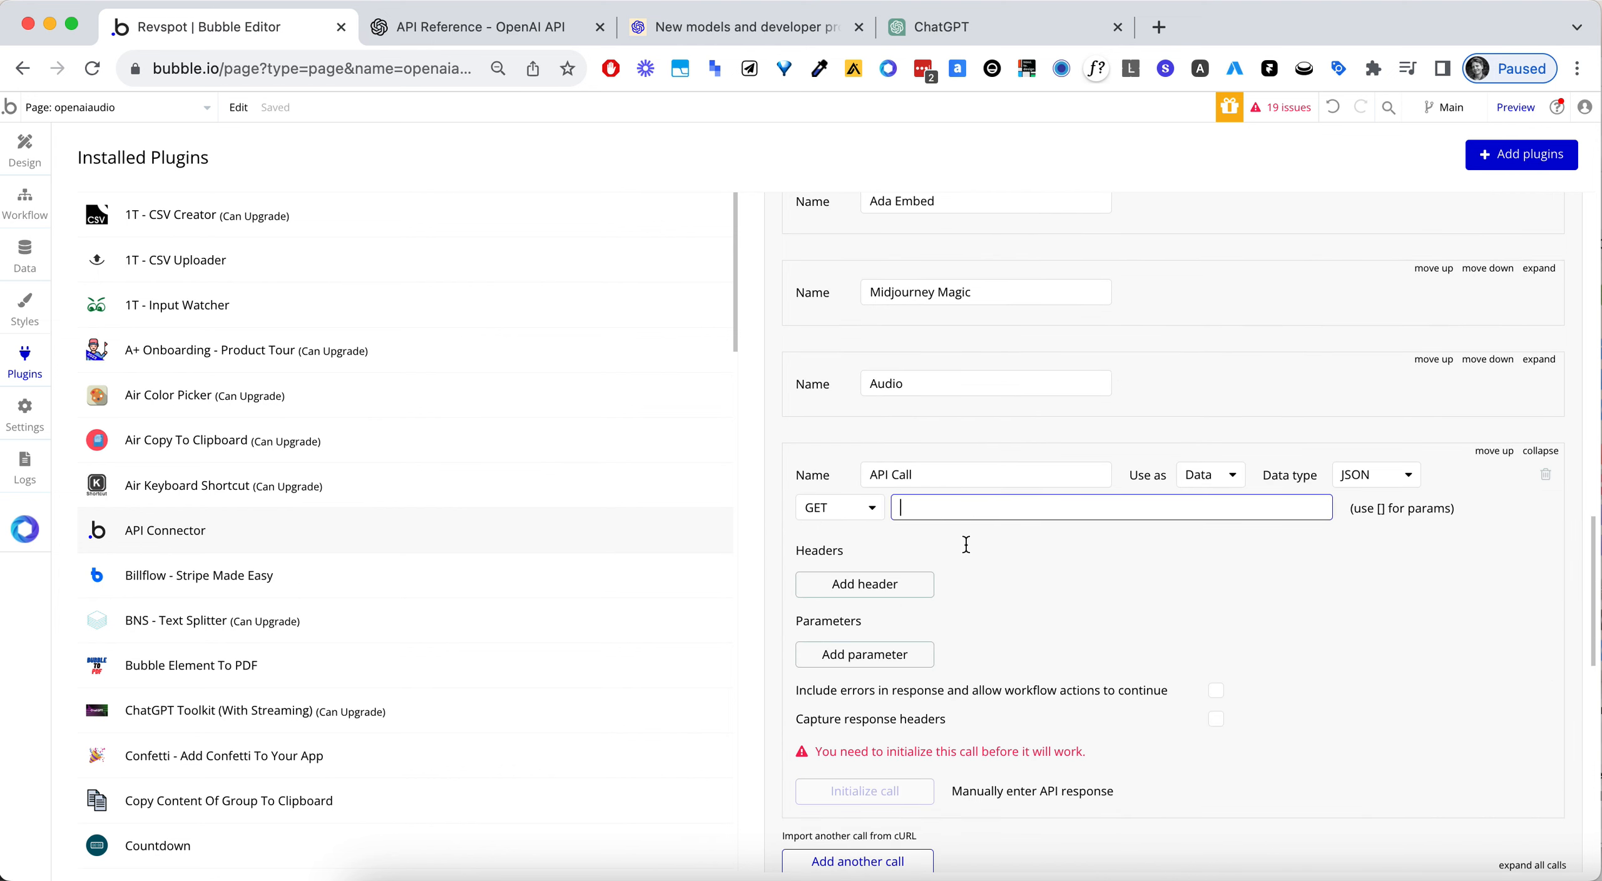
- Name the new API call Vision, use it as an Action, and set its method to POST
double_click(956, 477)
triple_click(956, 479)
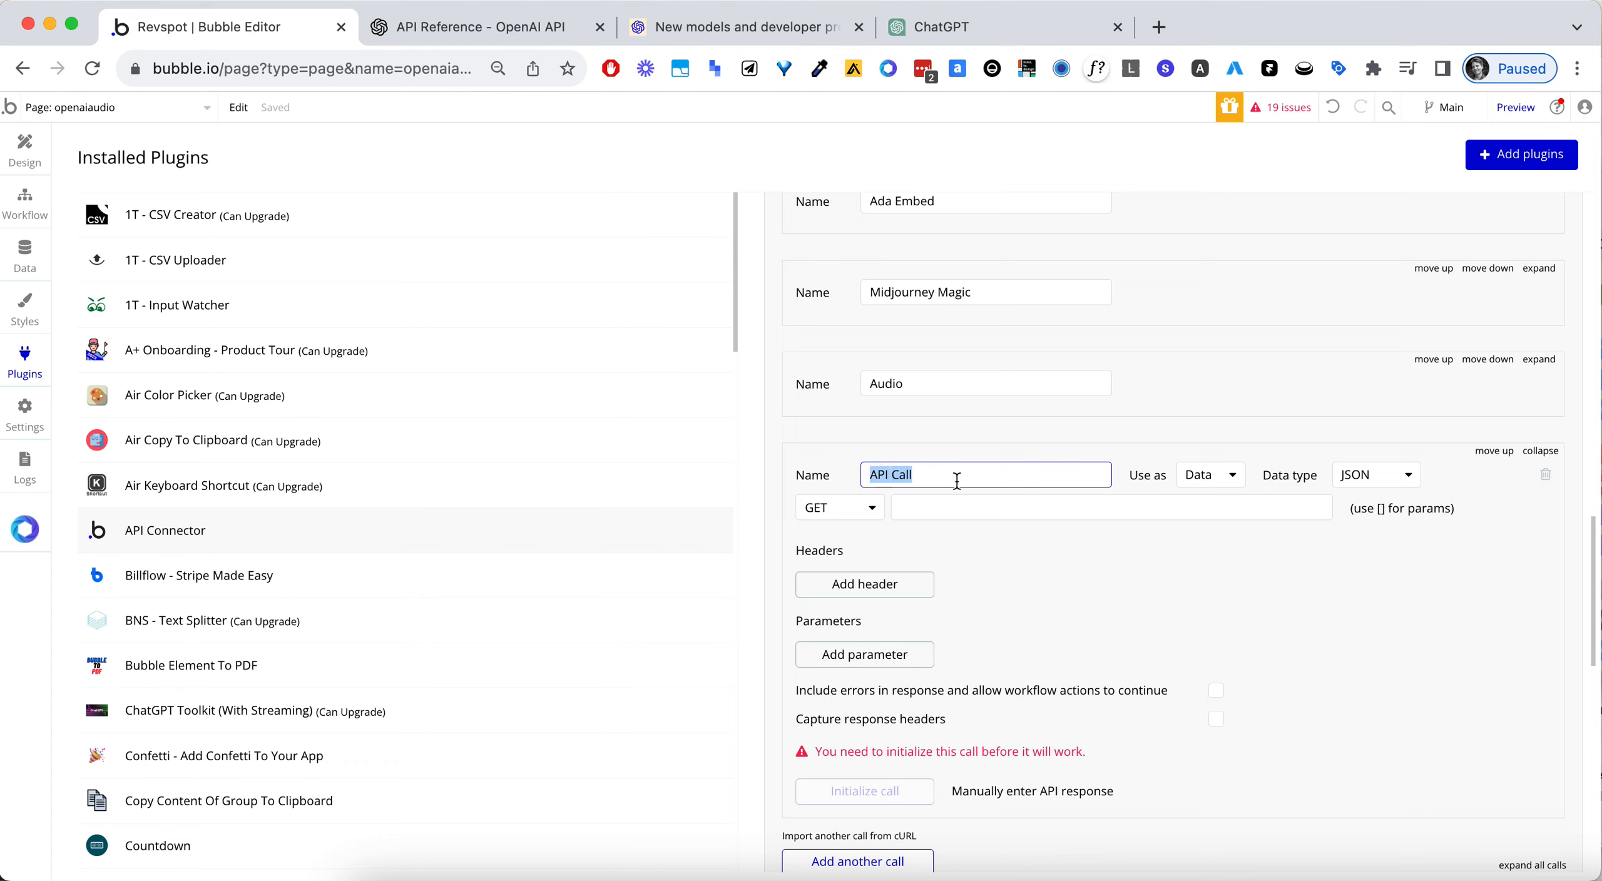
type("Vision")
left_click(1209, 475)
left_click(1204, 529)
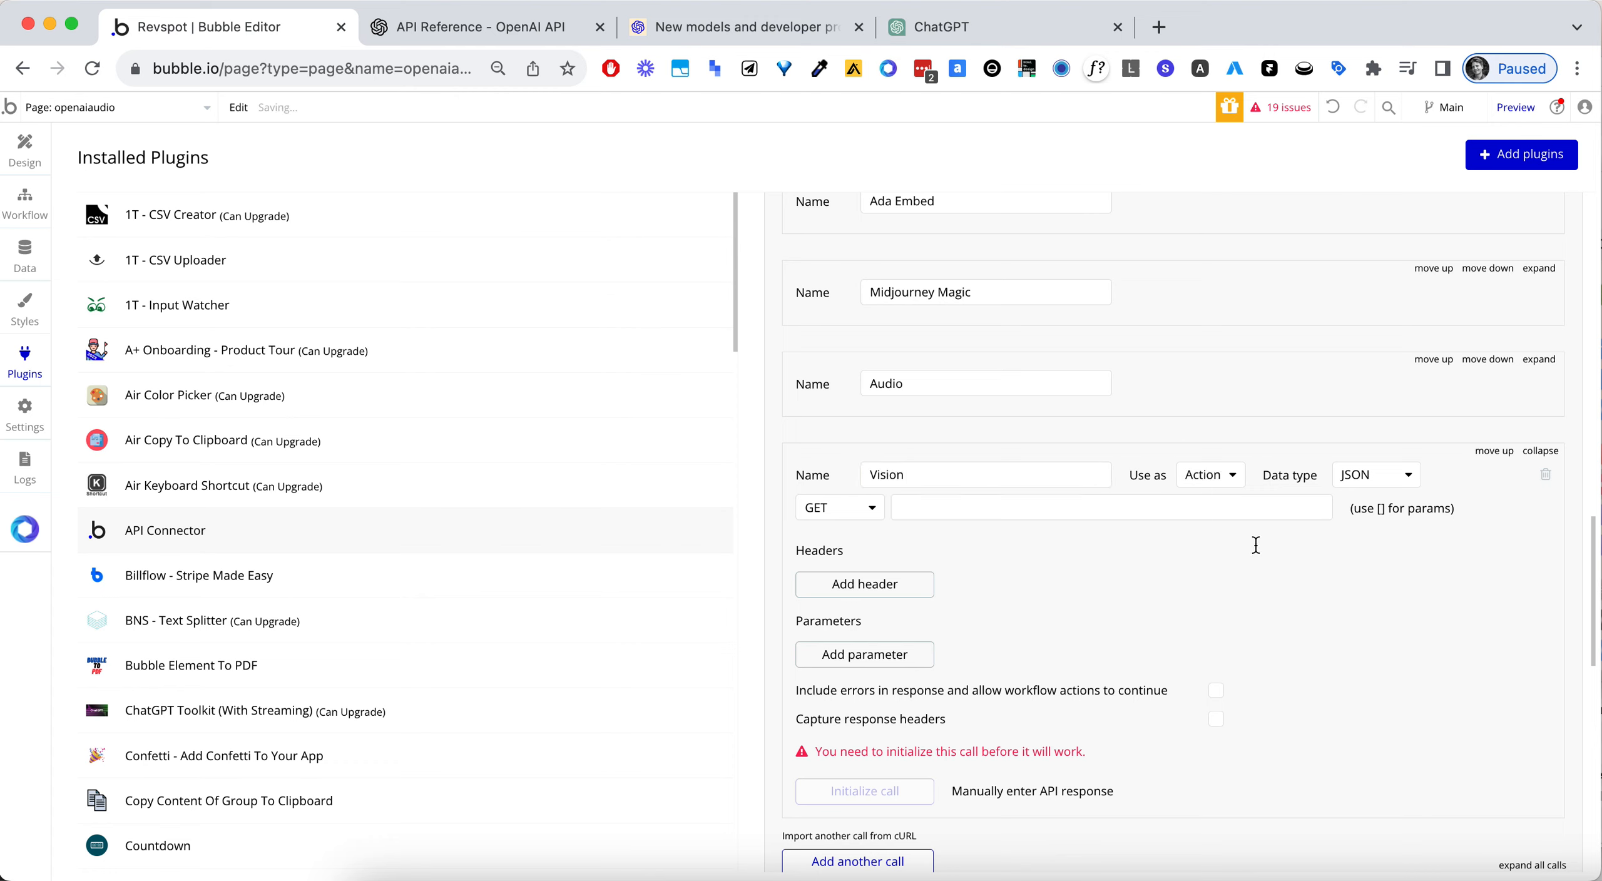
left_click(844, 508)
left_click(876, 563)
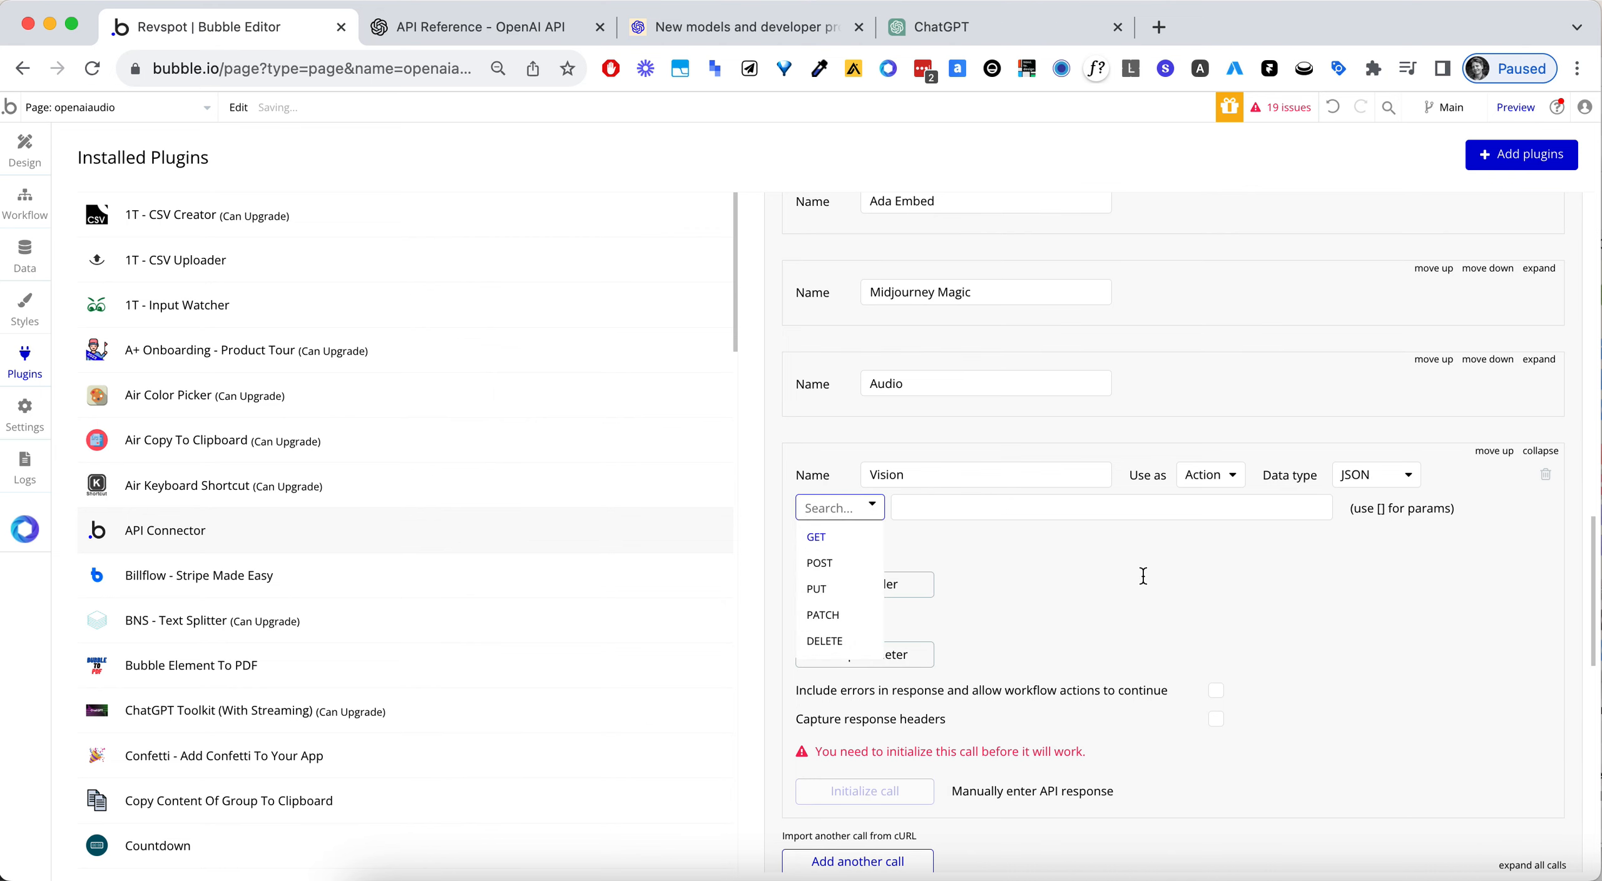
scroll(875, 263, "down", 1)
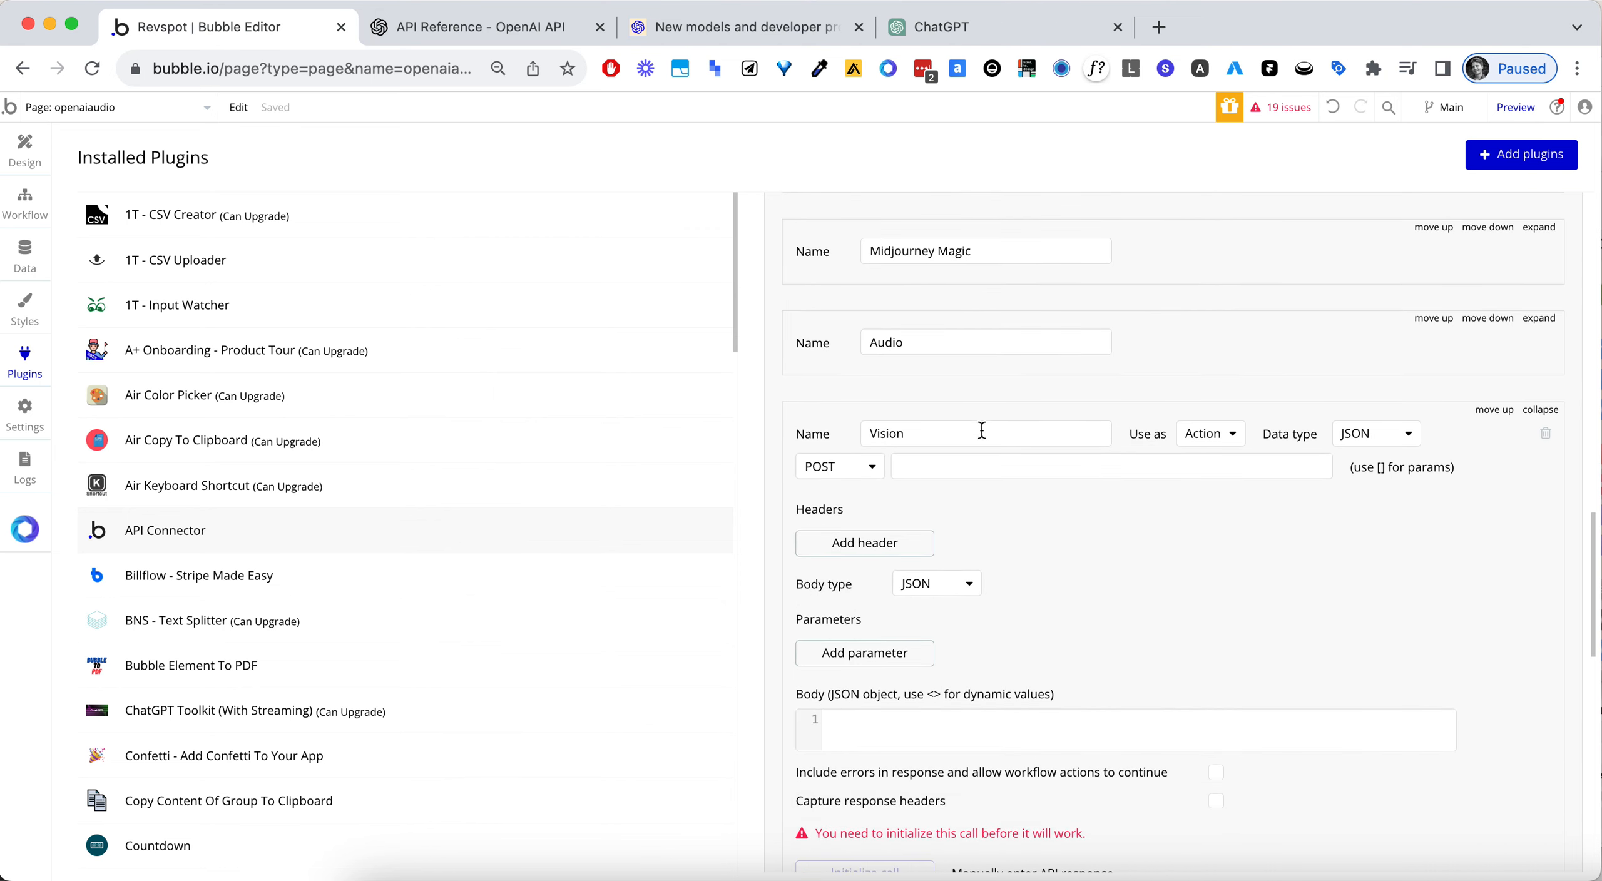
- Search the OpenAI documentation for "vision" and open the Vision guide
left_click(478, 29)
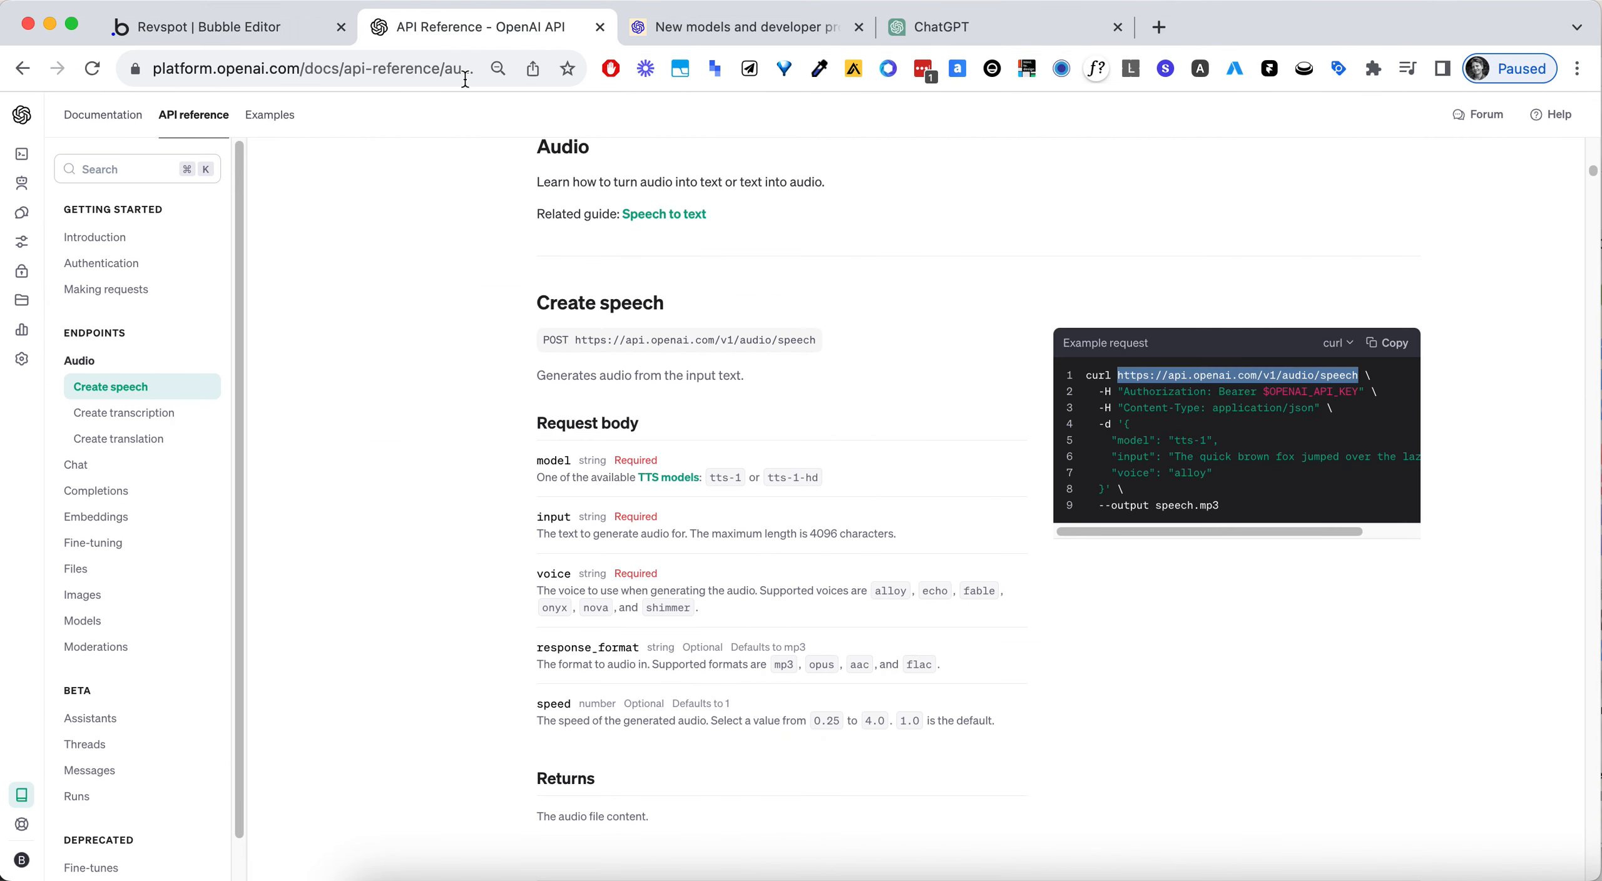
left_click(117, 180)
key("super+a")
type("vision")
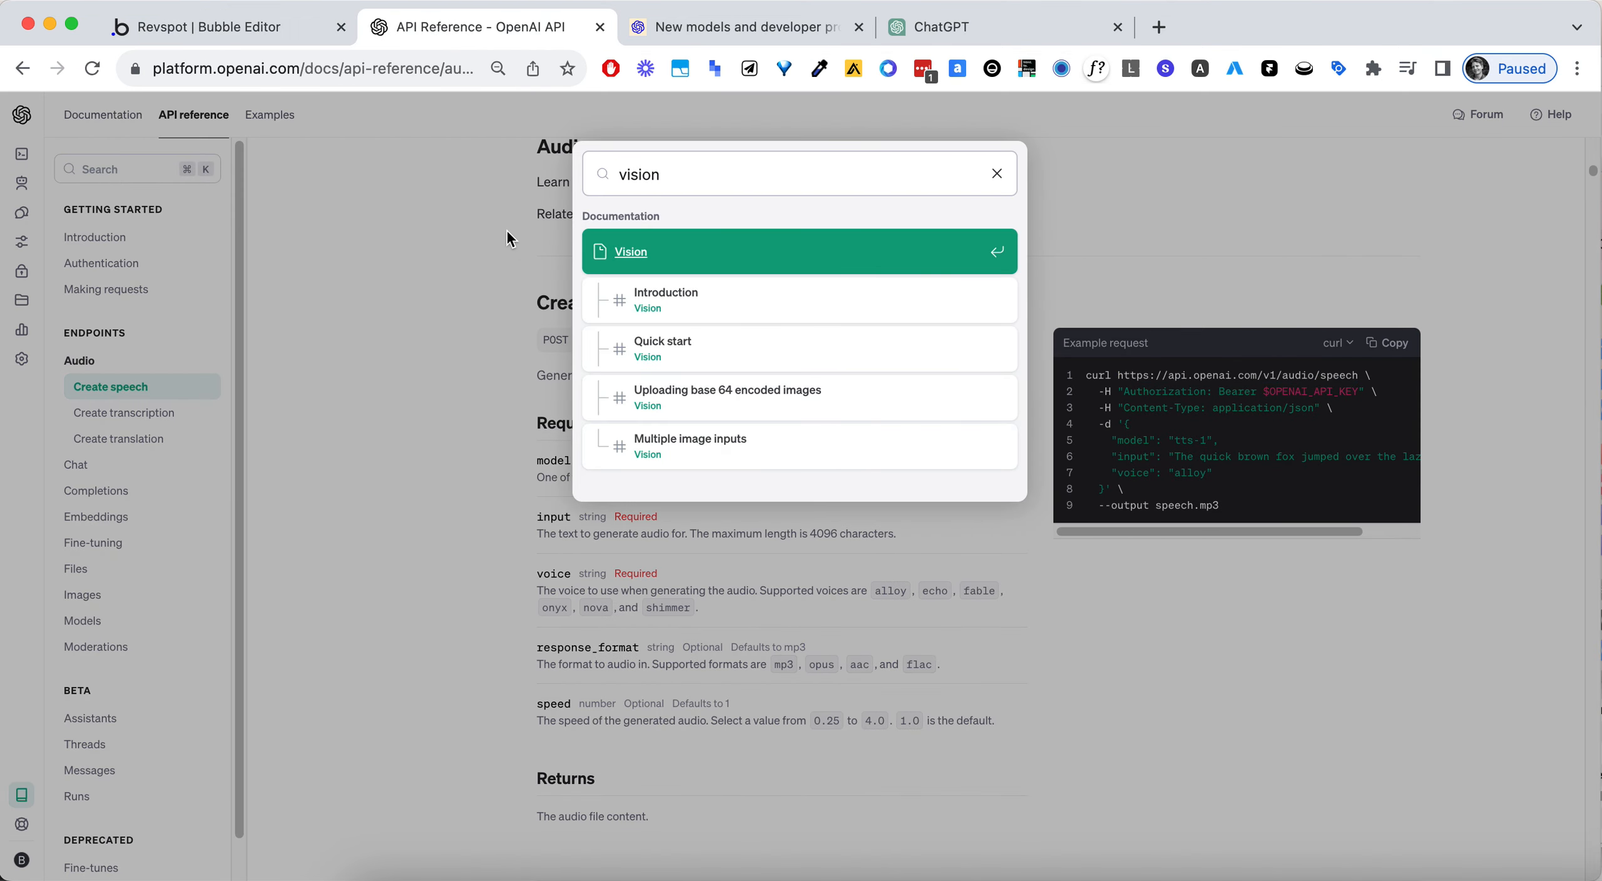
left_click(632, 253)
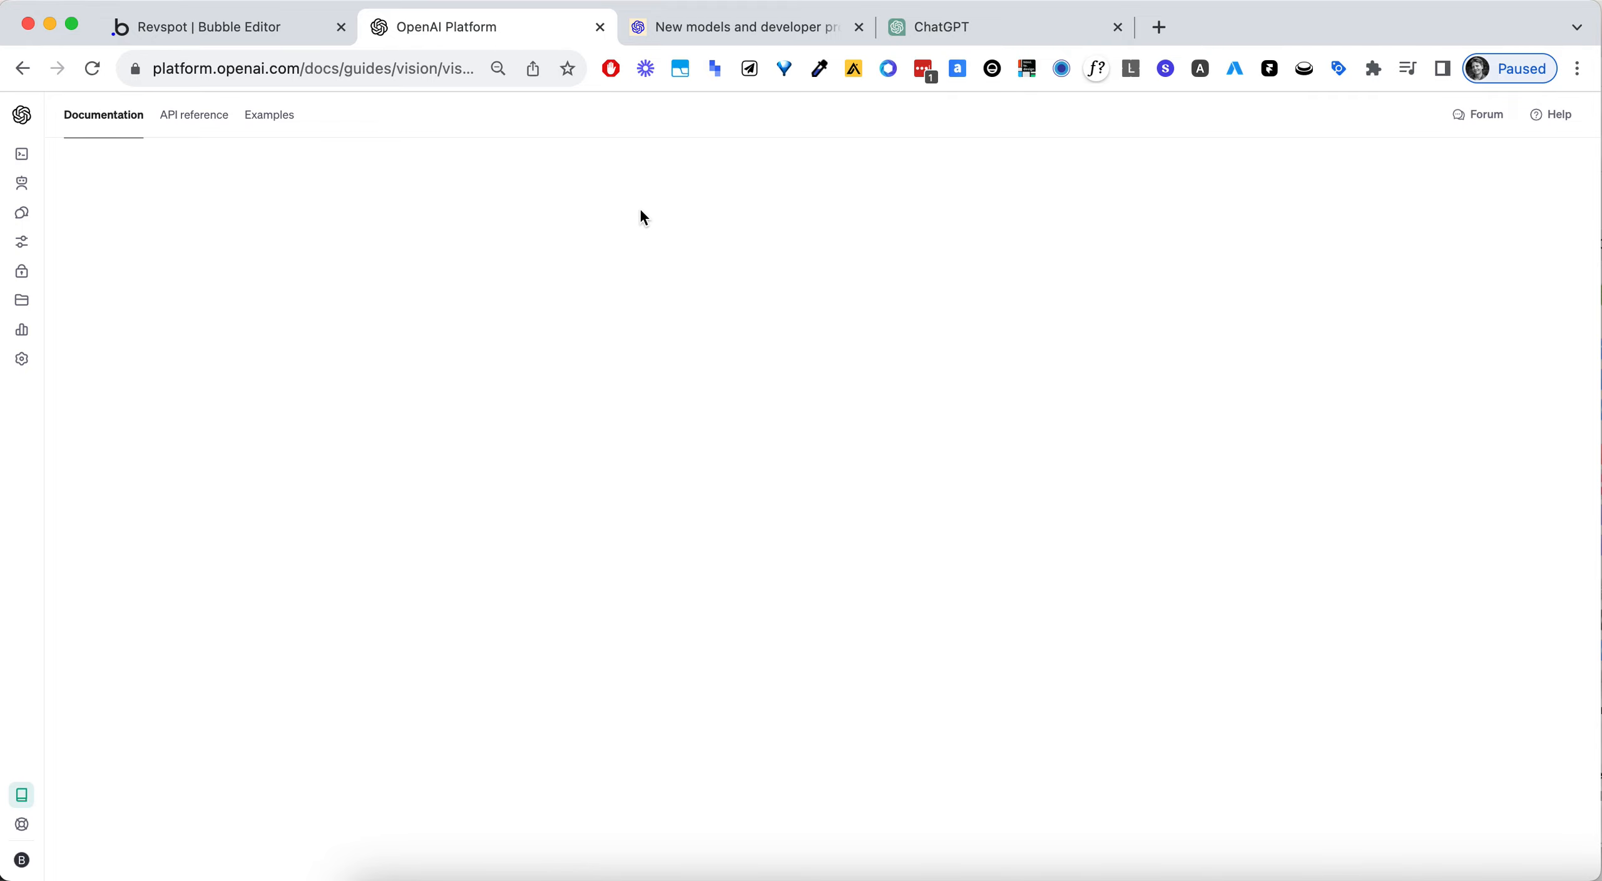
scroll(786, 514, "down", 4)
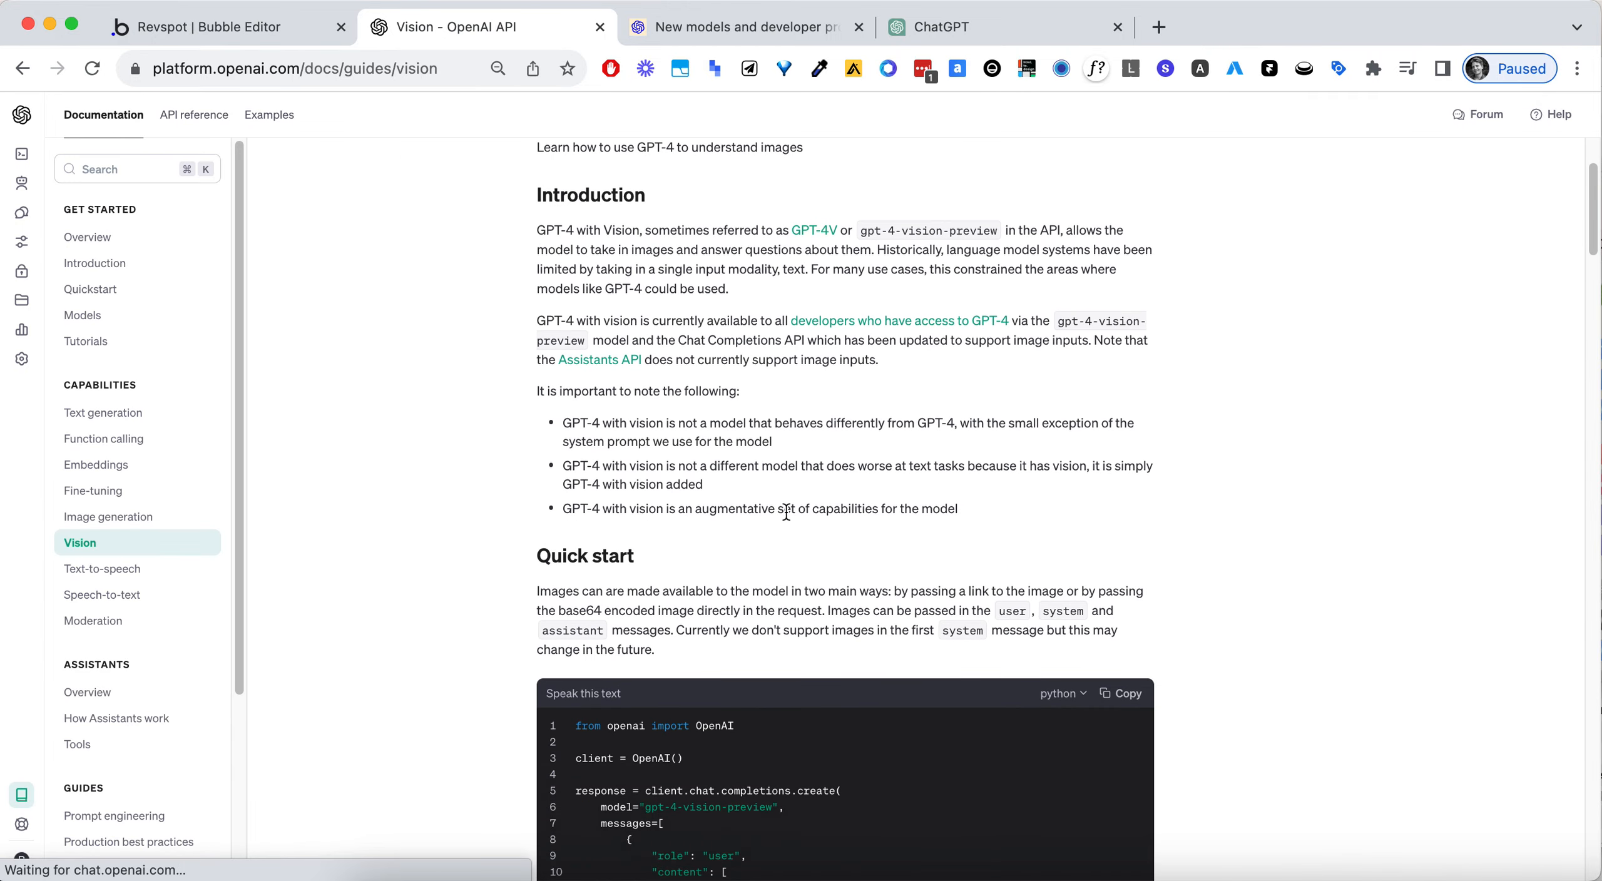
- Examine the Vision quick start code, checking the completions call, model, text prompt and image_url entries
scroll(783, 505, "down", 4)
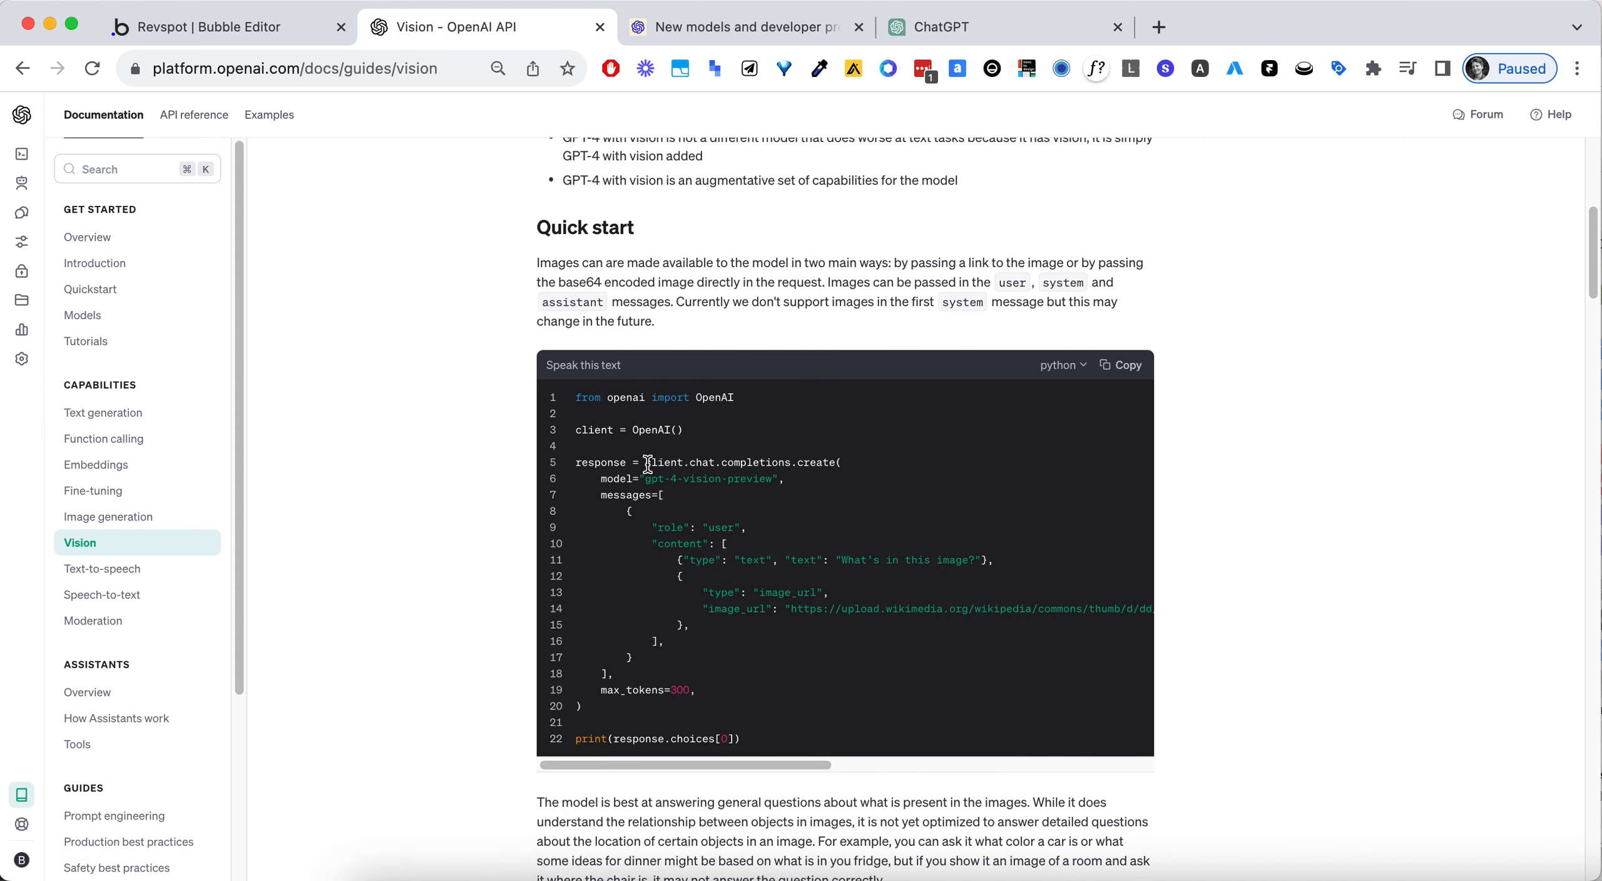
left_click_drag(646, 463, 842, 467)
left_click(783, 469)
double_click(747, 459)
left_click(880, 487)
scroll(881, 487, "down", 1)
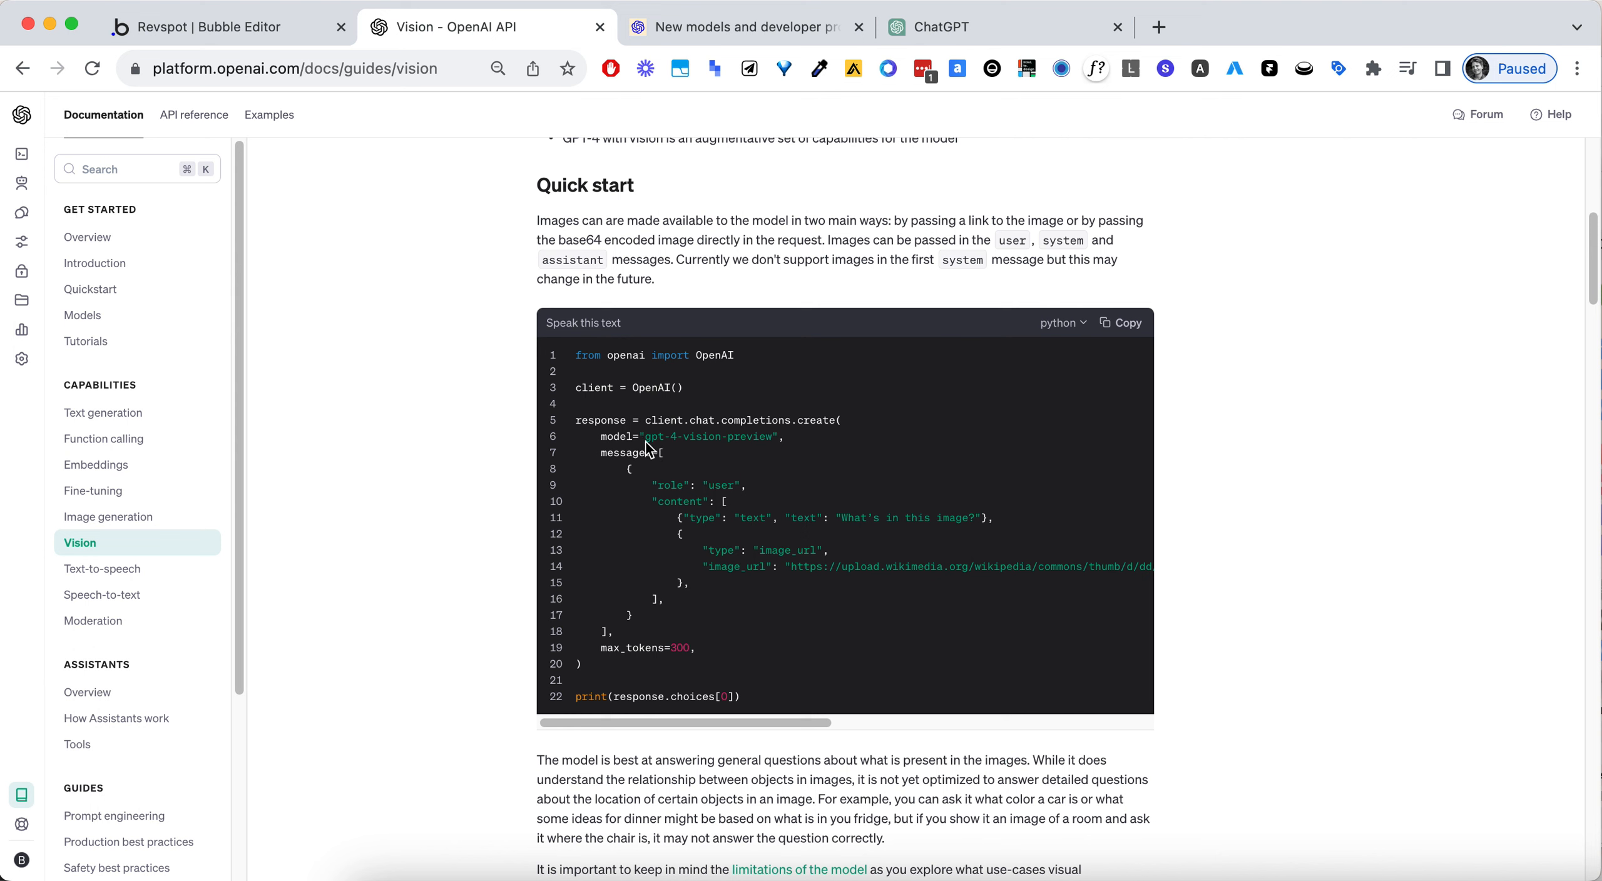
scroll(646, 441, "down", 1)
triple_click(679, 394)
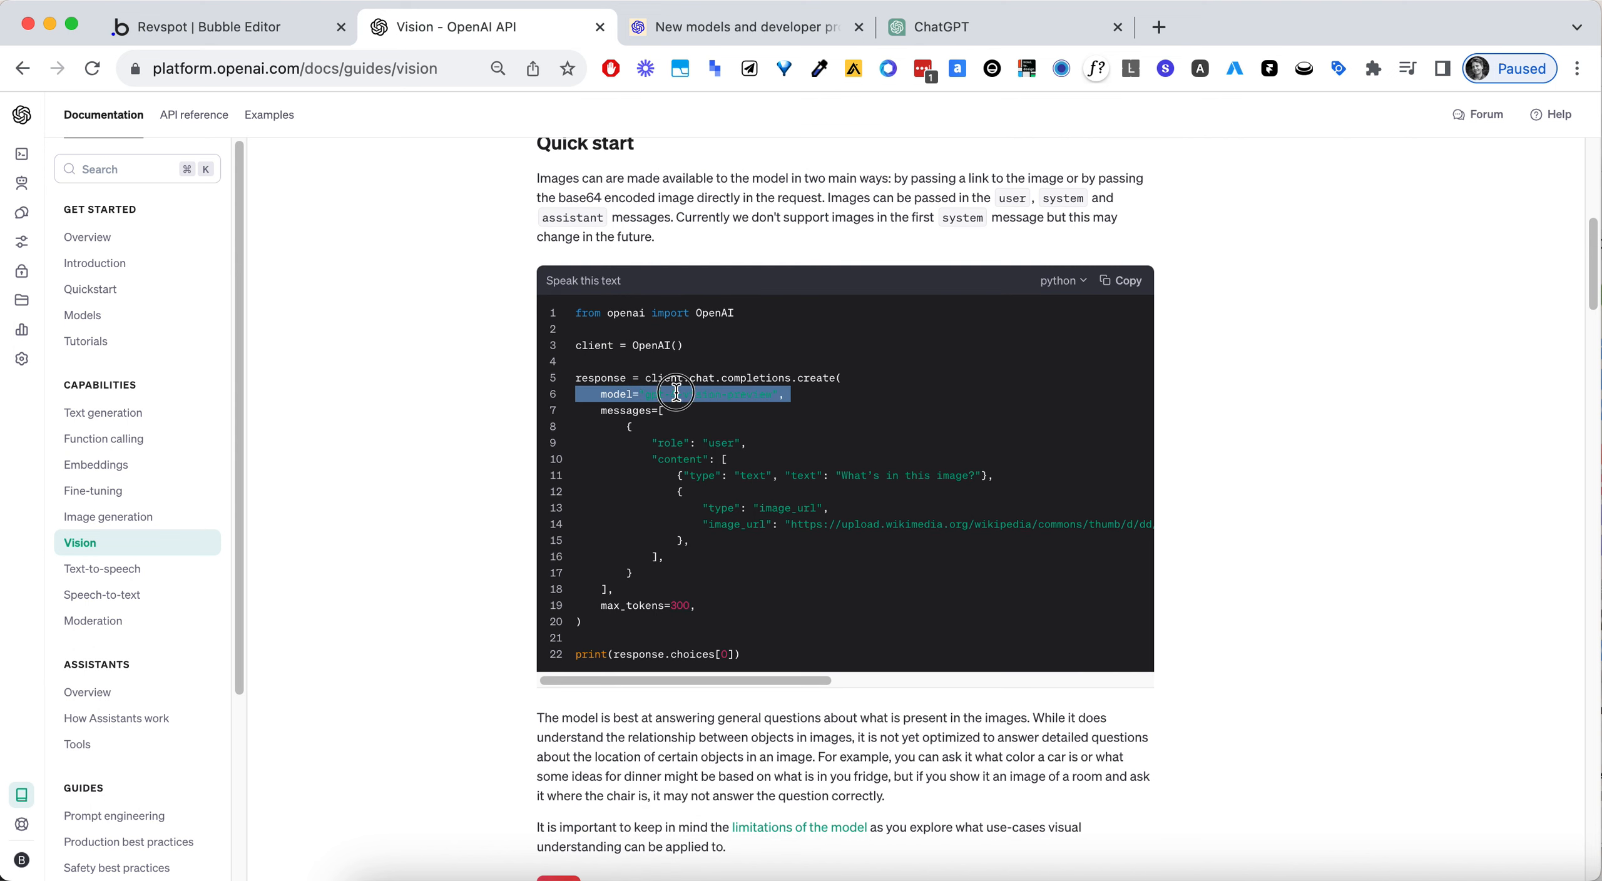
left_click(812, 425)
scroll(810, 423, "down", 1)
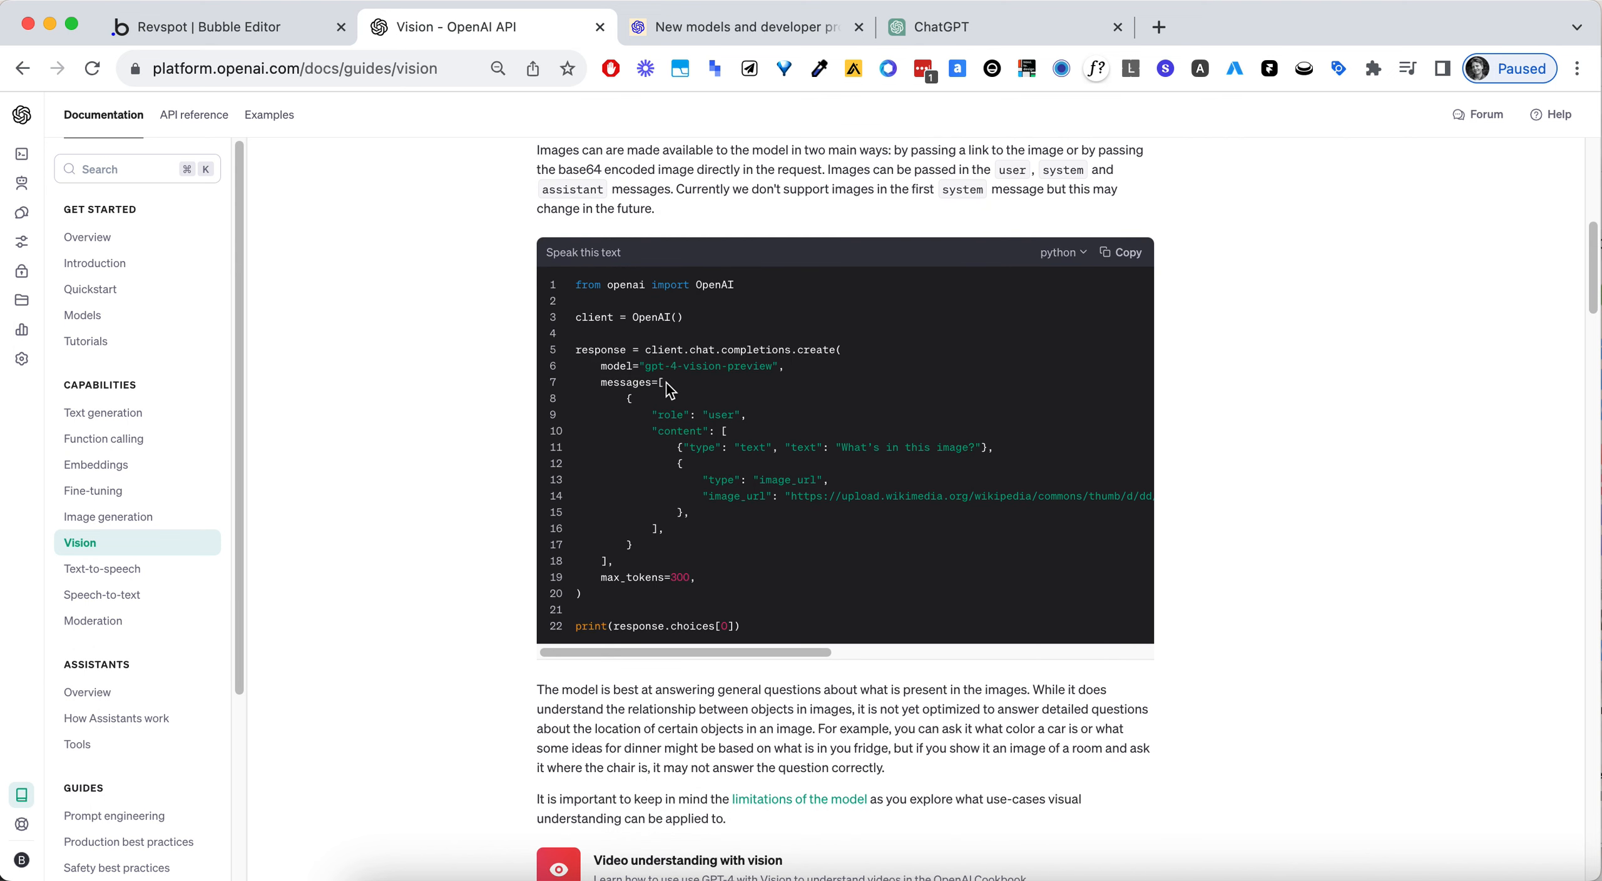
scroll(774, 370, "down", 1)
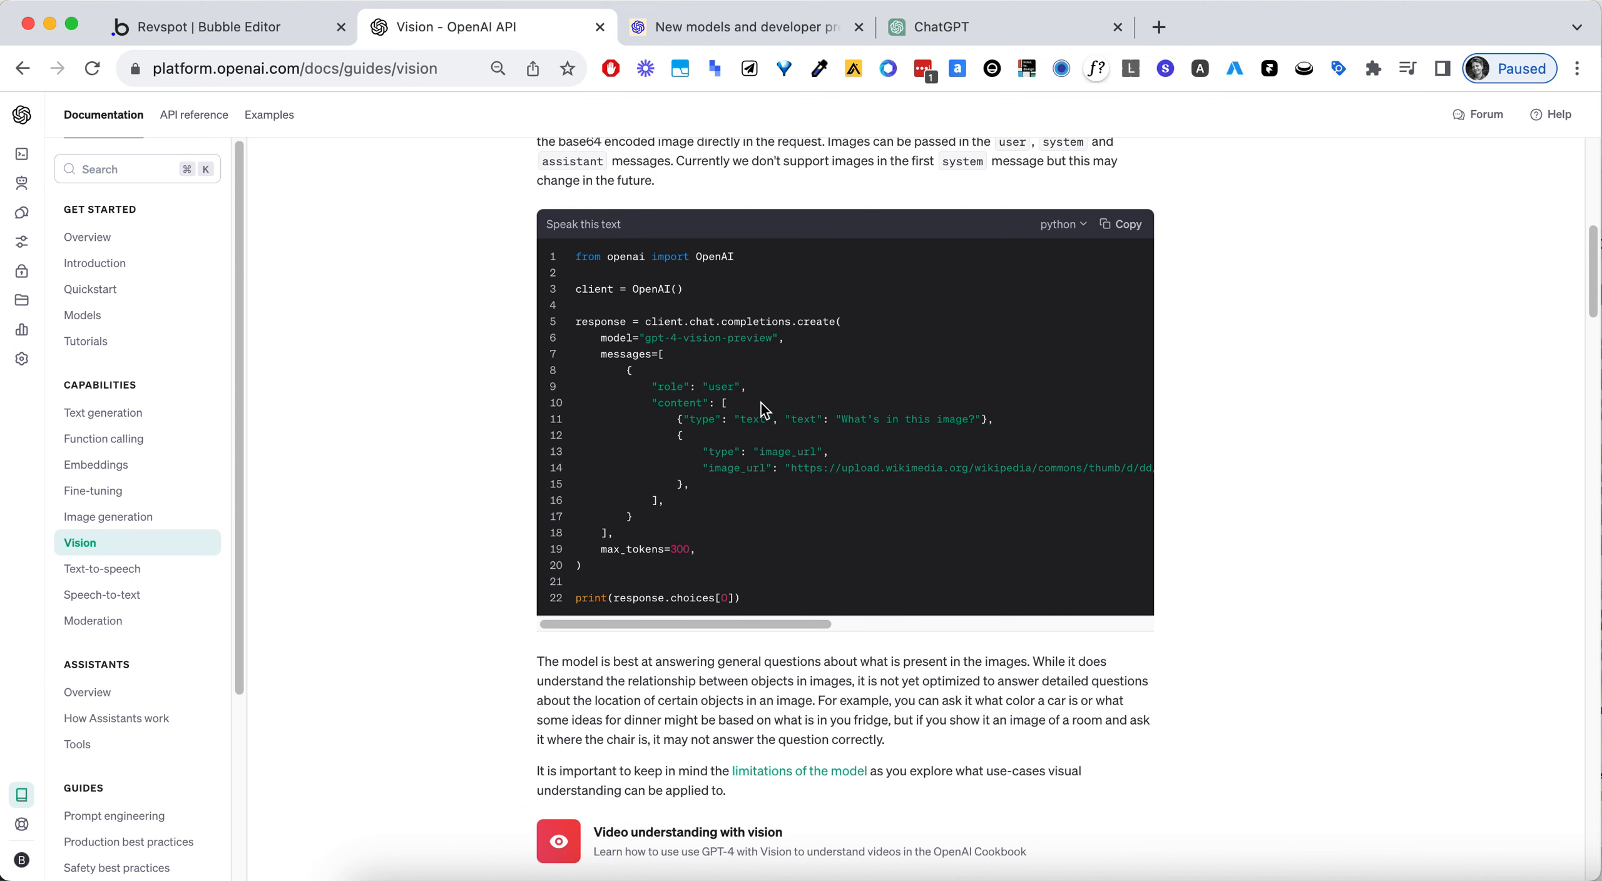
triple_click(909, 418)
left_click(1009, 422)
double_click(800, 451)
left_click(821, 470)
- Copy the JSON payload from the guide's base 64 example and paste it into the Vision call's body in Bubble
scroll(840, 501, "down", 9)
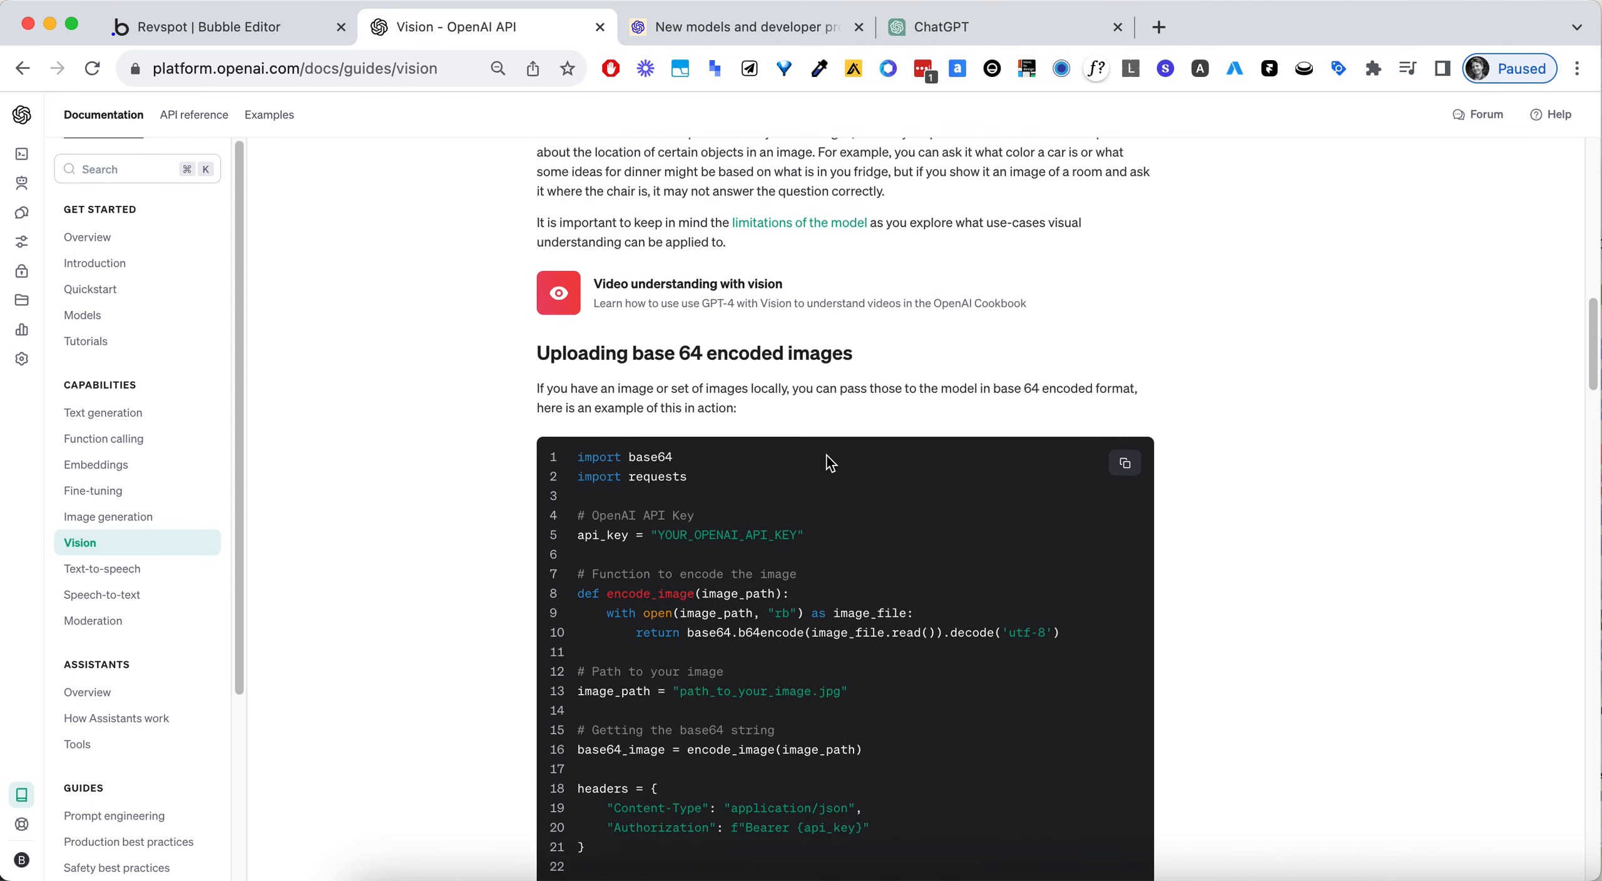
scroll(829, 463, "down", 7)
scroll(821, 476, "down", 1)
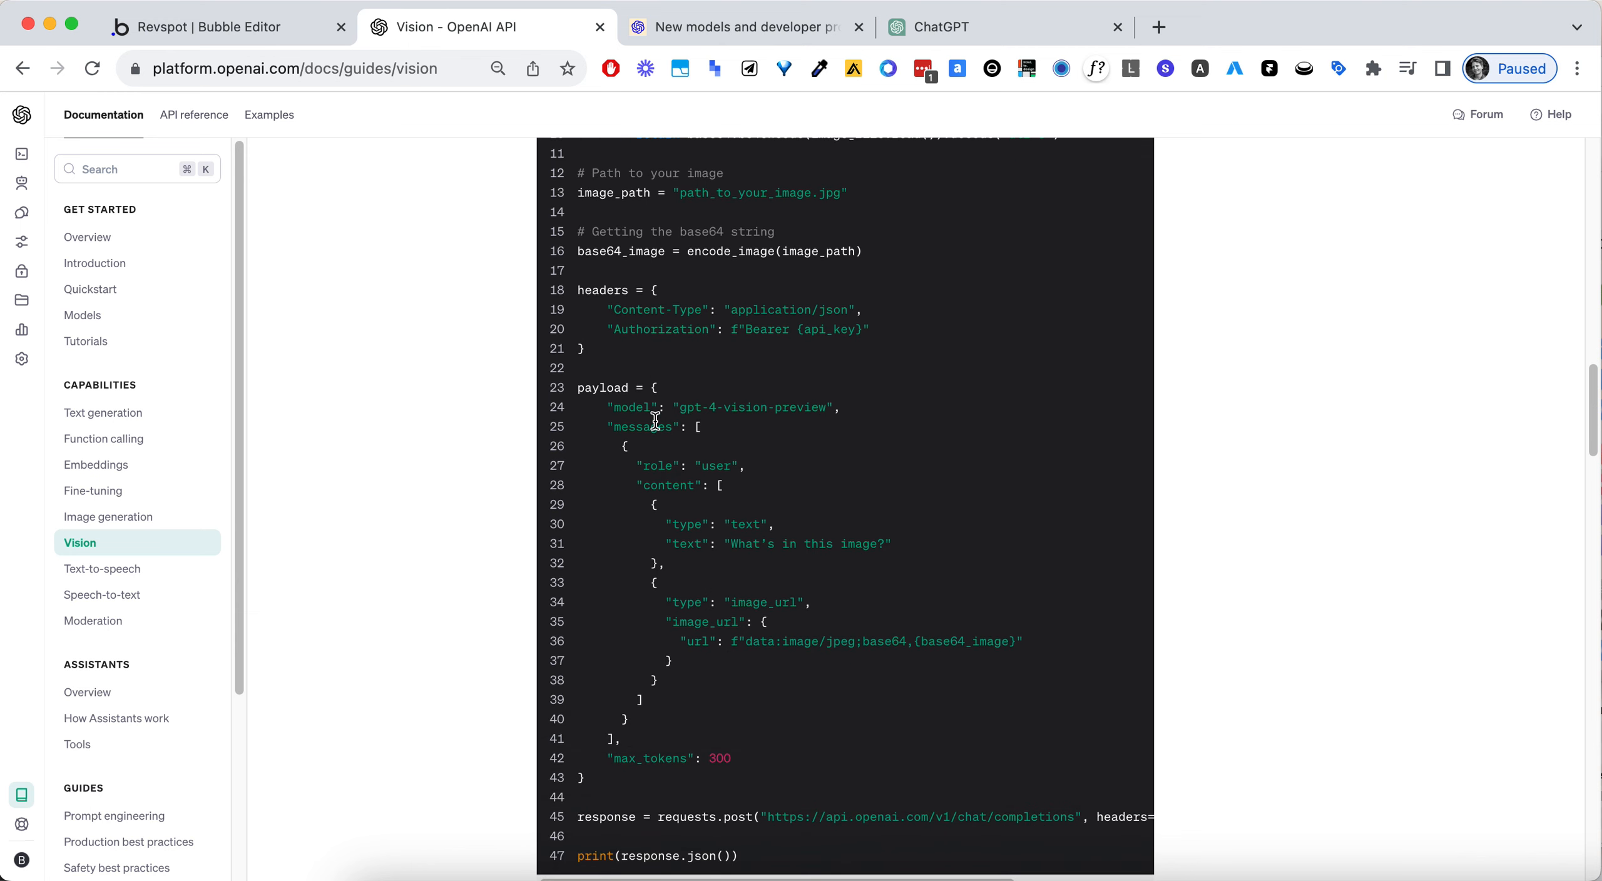
left_click_drag(660, 395, 616, 777)
key("super+c")
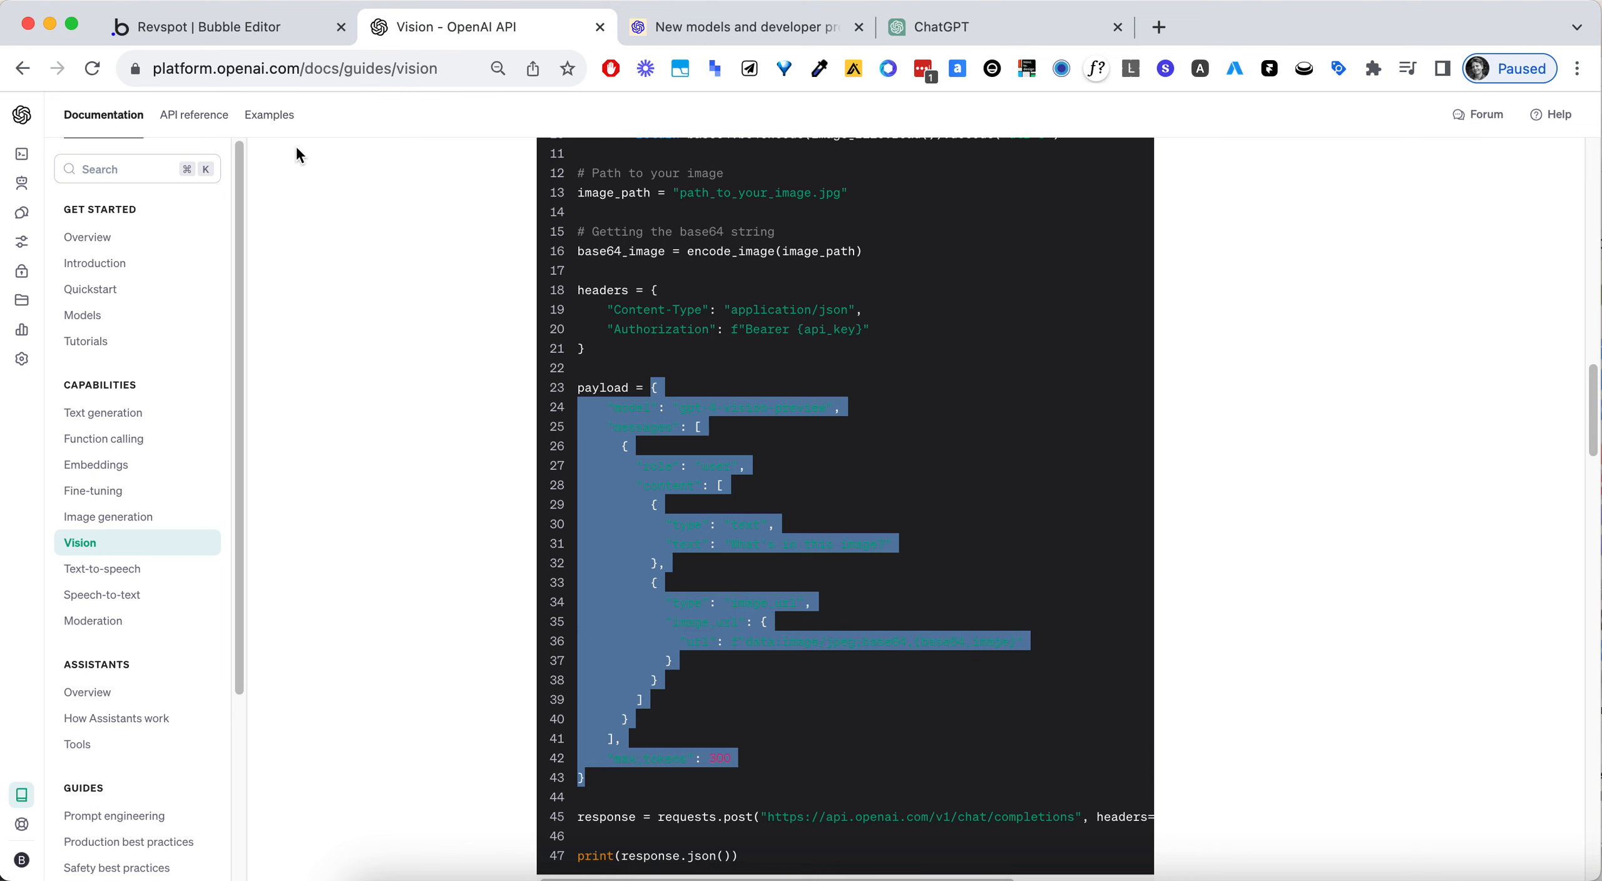
left_click(252, 30)
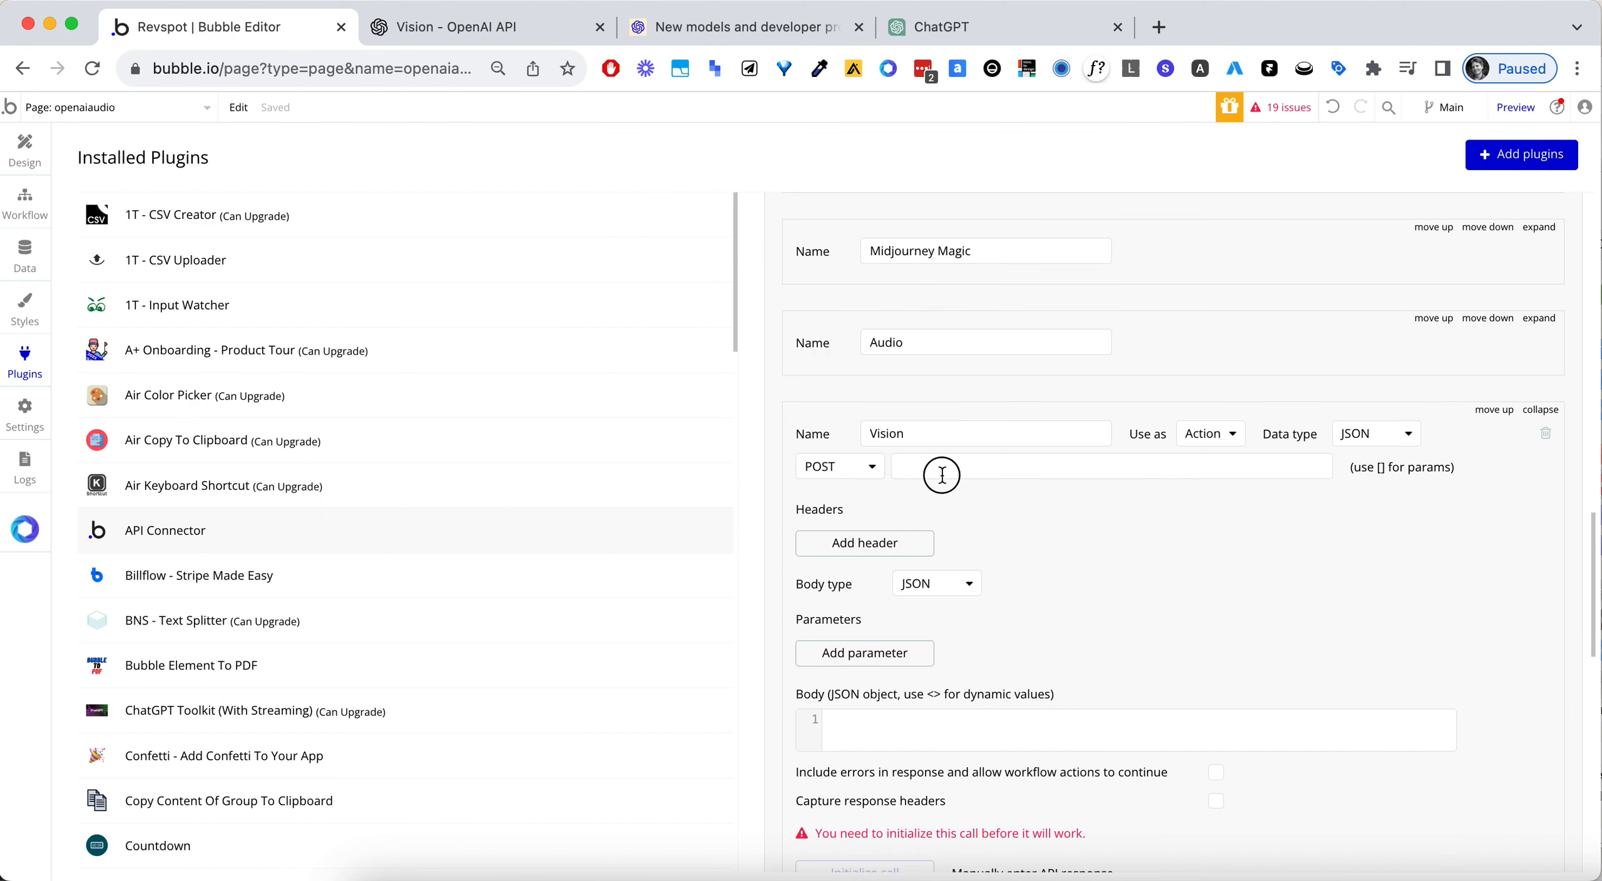
left_click(957, 744)
key("super+v")
left_click(1130, 559)
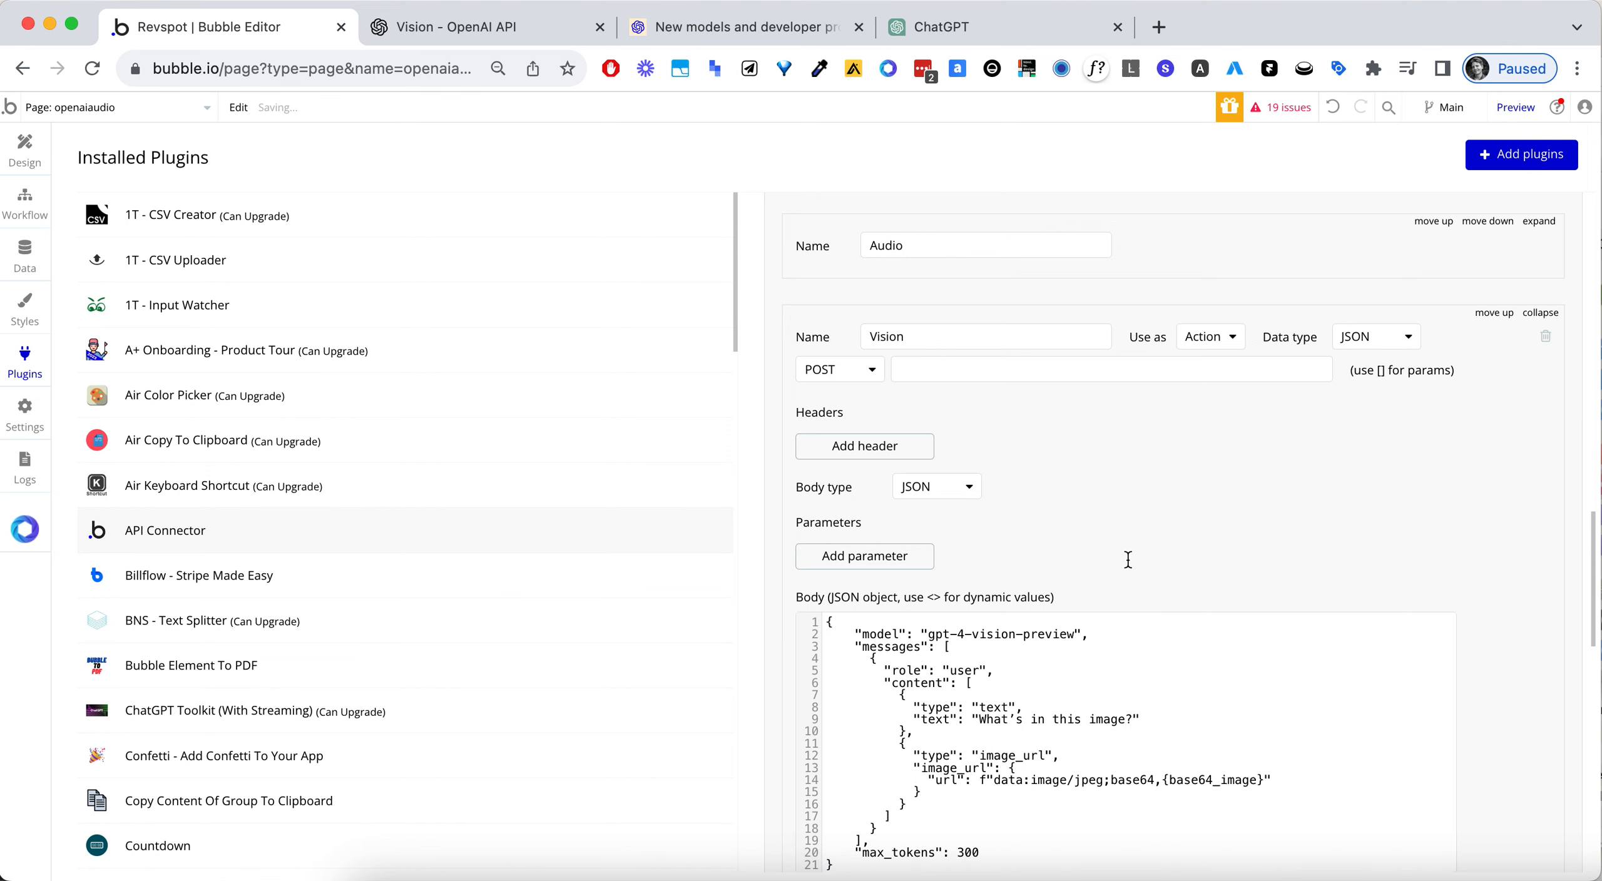
scroll(1128, 559, "down", 2)
- Copy the second image_url line with the Wikimedia link from the Vision guide's multiple image inputs example
left_click(489, 26)
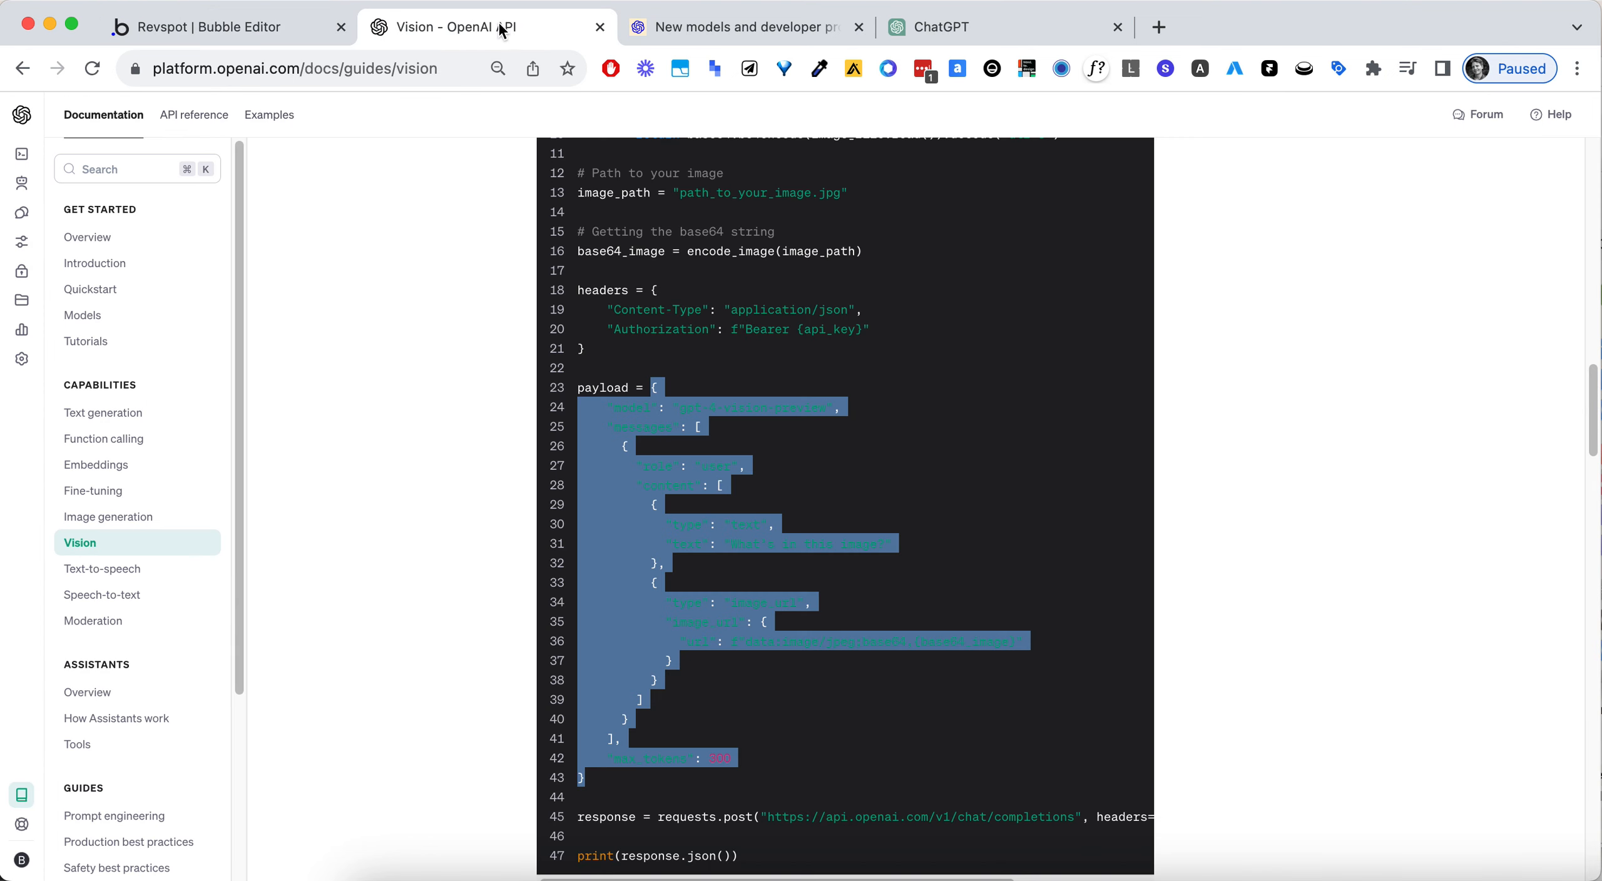
left_click(892, 538)
scroll(888, 538, "down", 3)
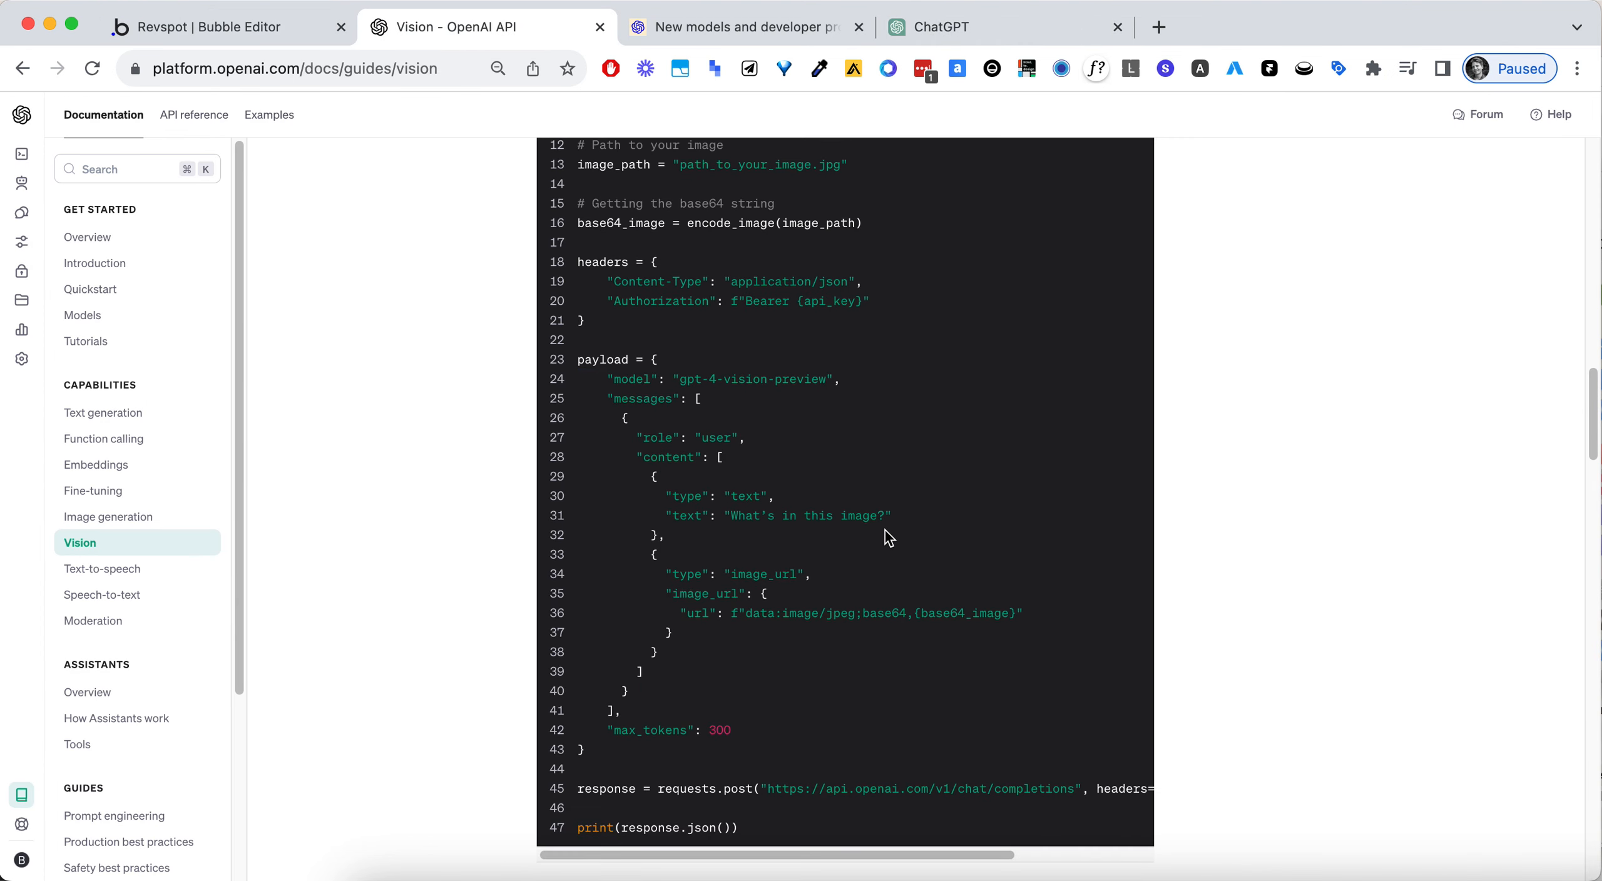
scroll(806, 581, "down", 10)
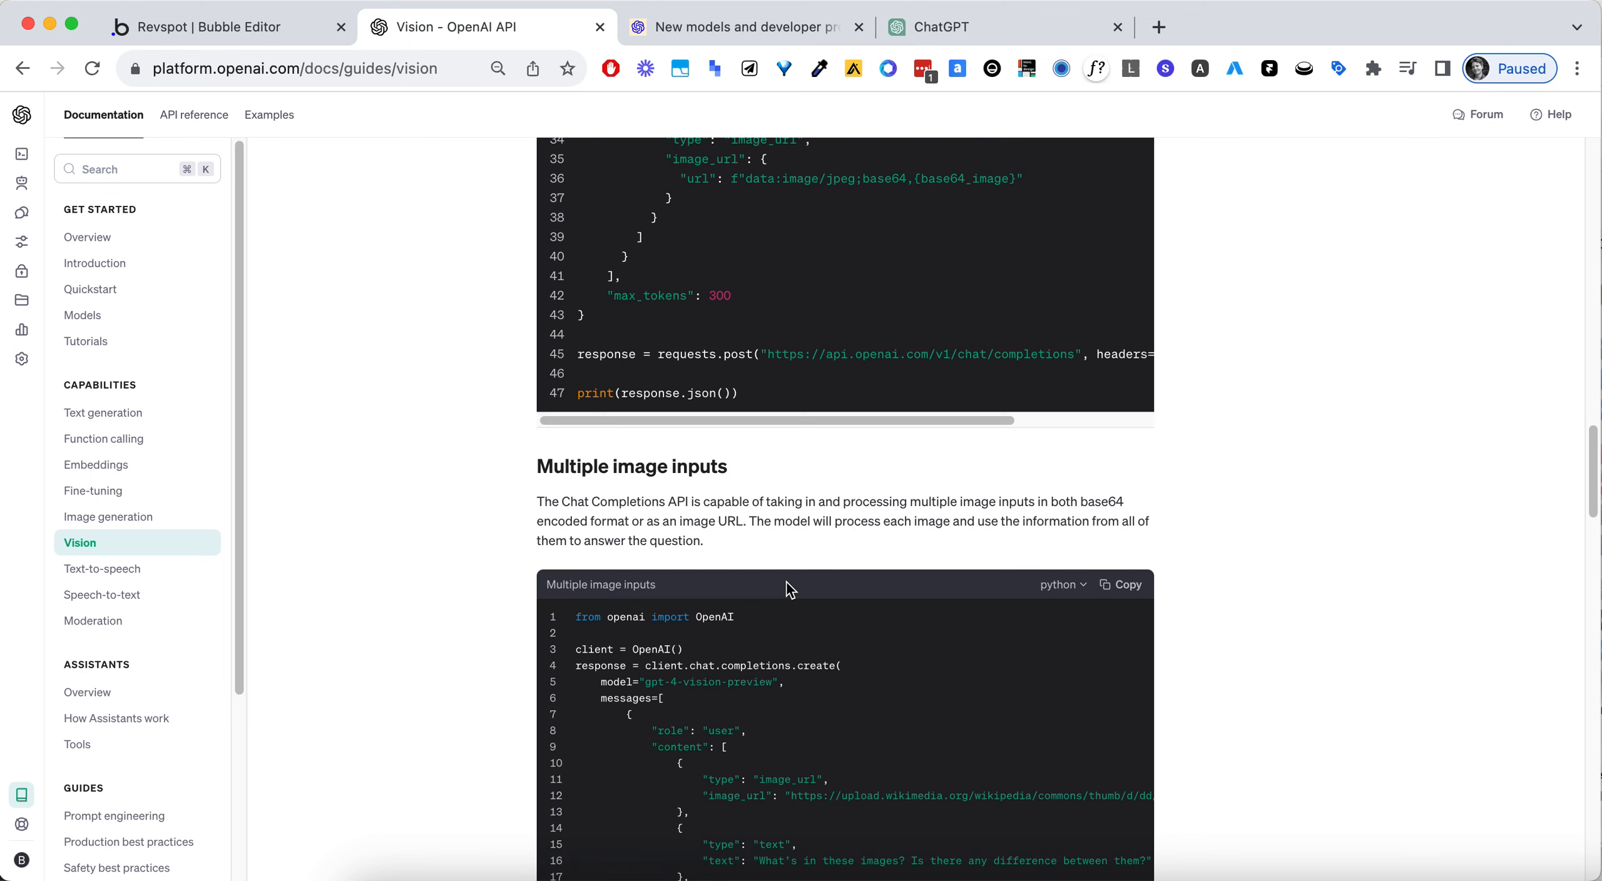
scroll(783, 582, "up", 6)
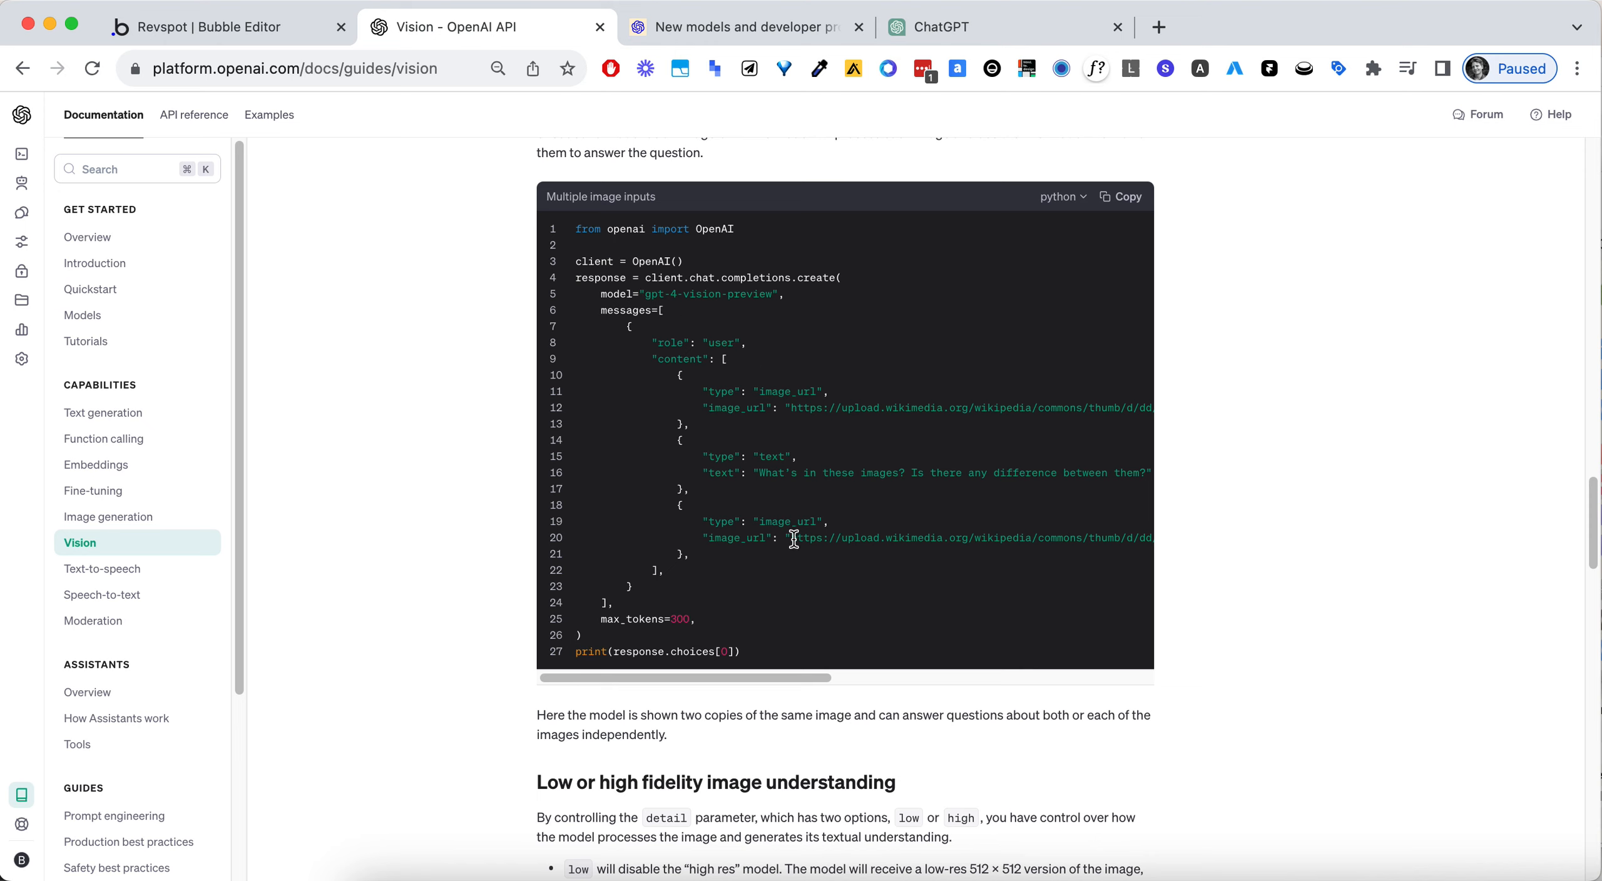
left_click_drag(701, 538, 1148, 541)
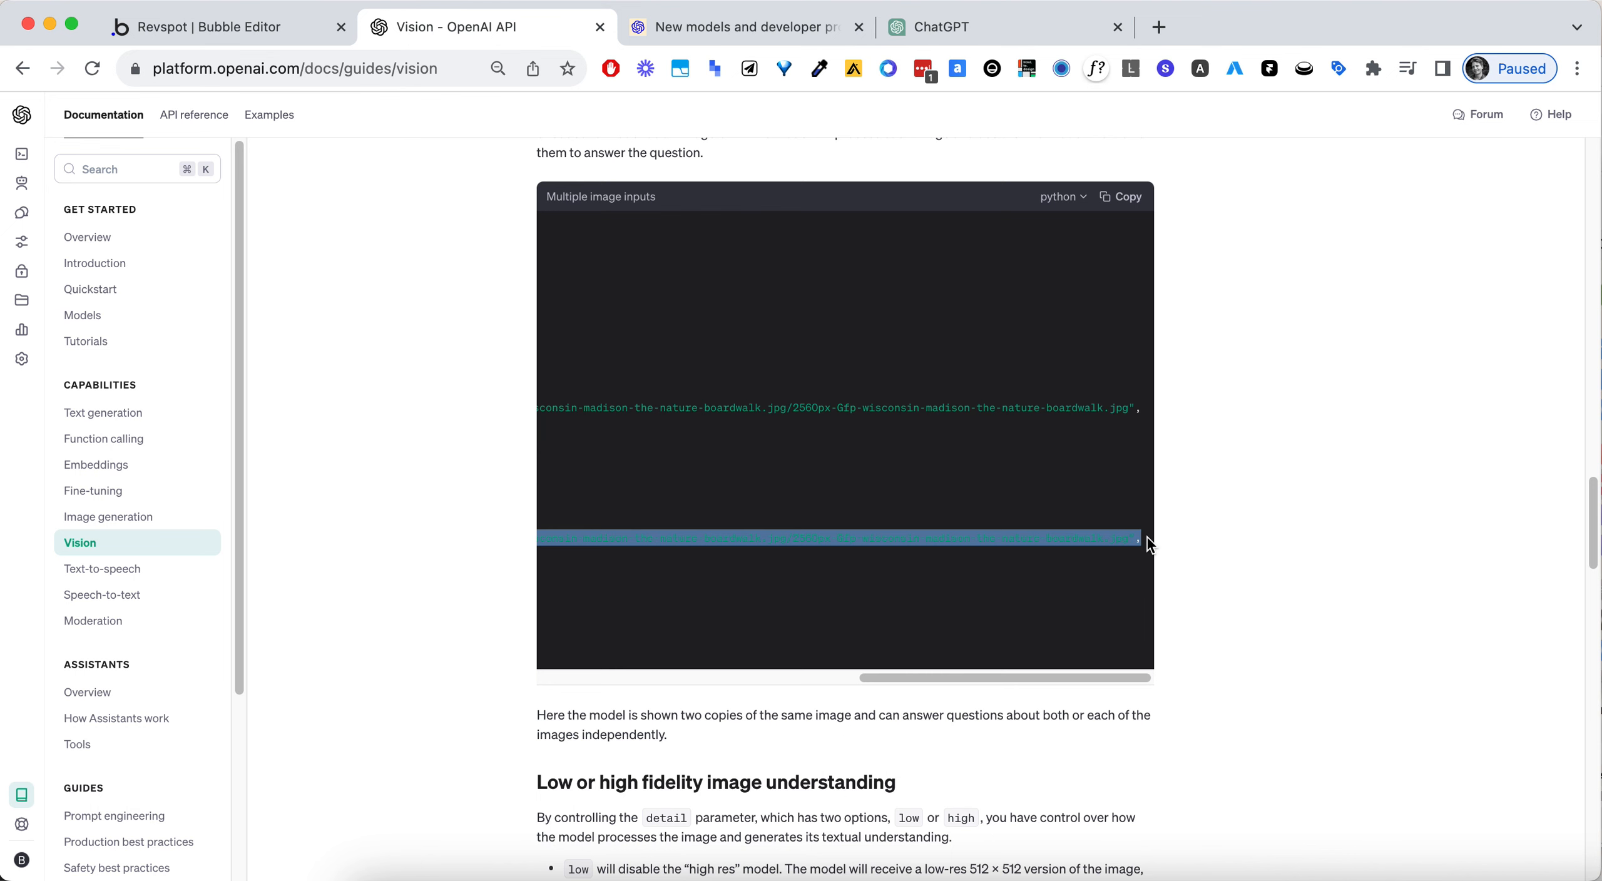
- Compare the image_url structure in the Vision call's body with the guide's base 64 and multiple image examples
left_click(204, 27)
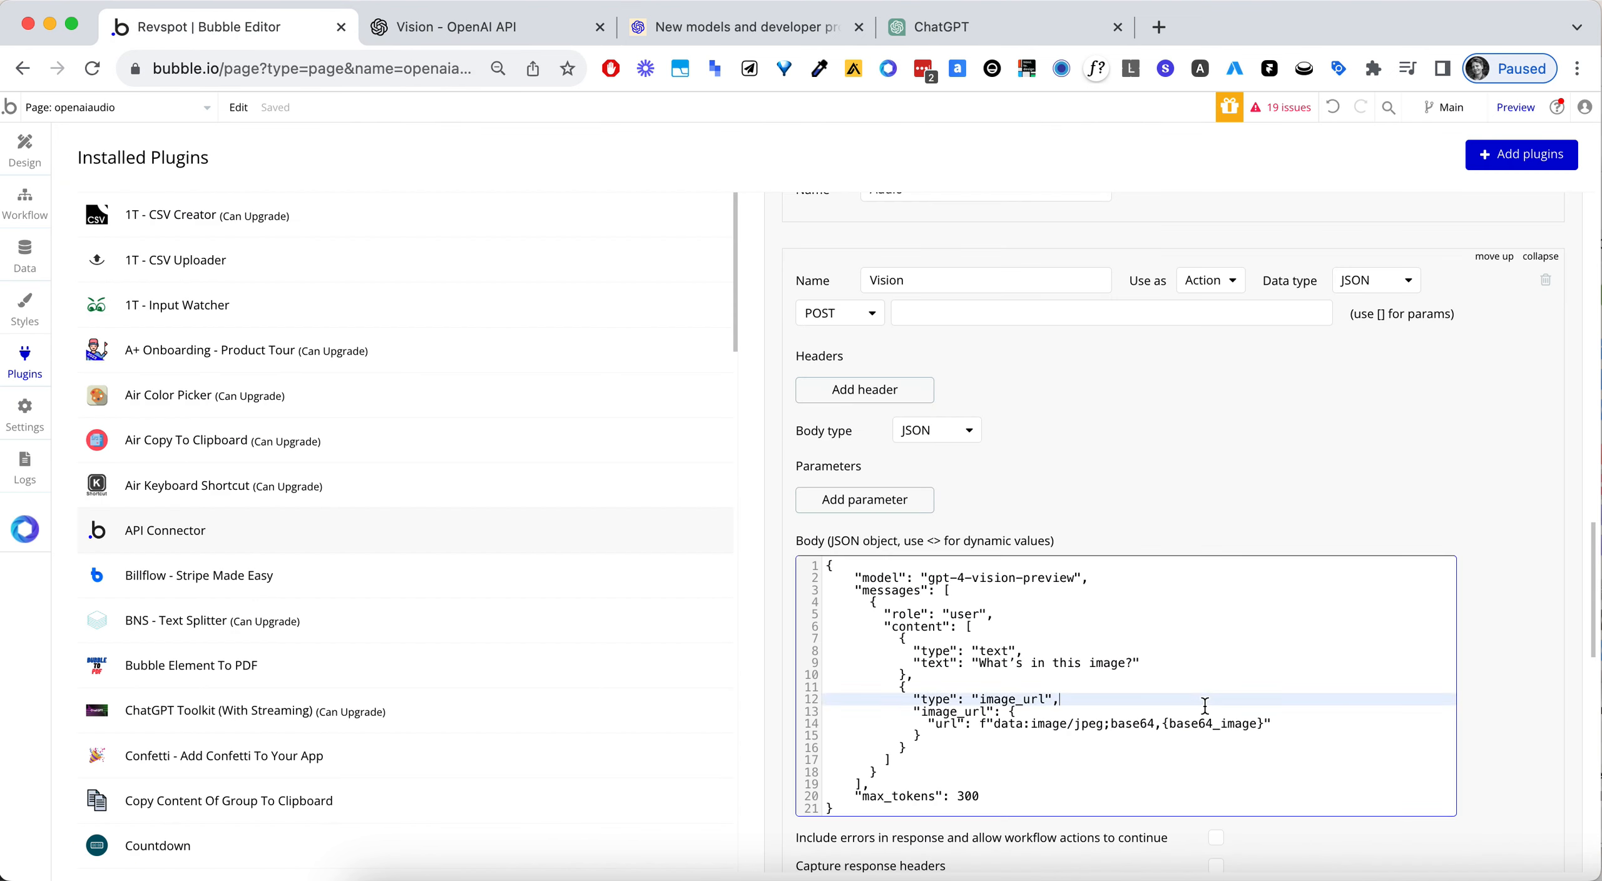
left_click(1141, 715)
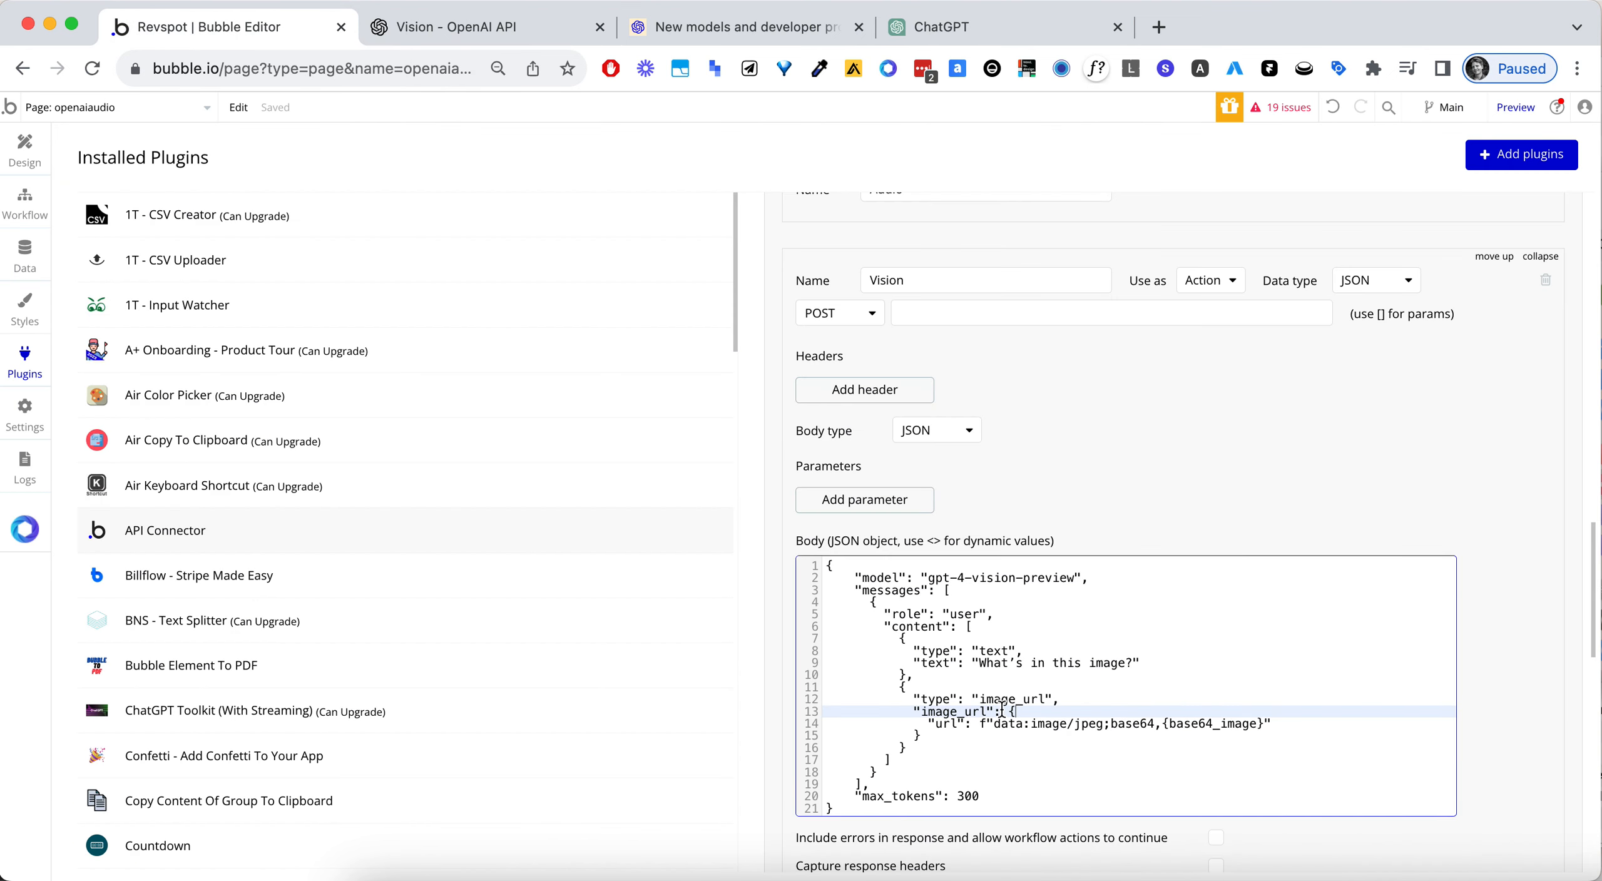
left_click_drag(1004, 712, 1092, 734)
left_click(1139, 762)
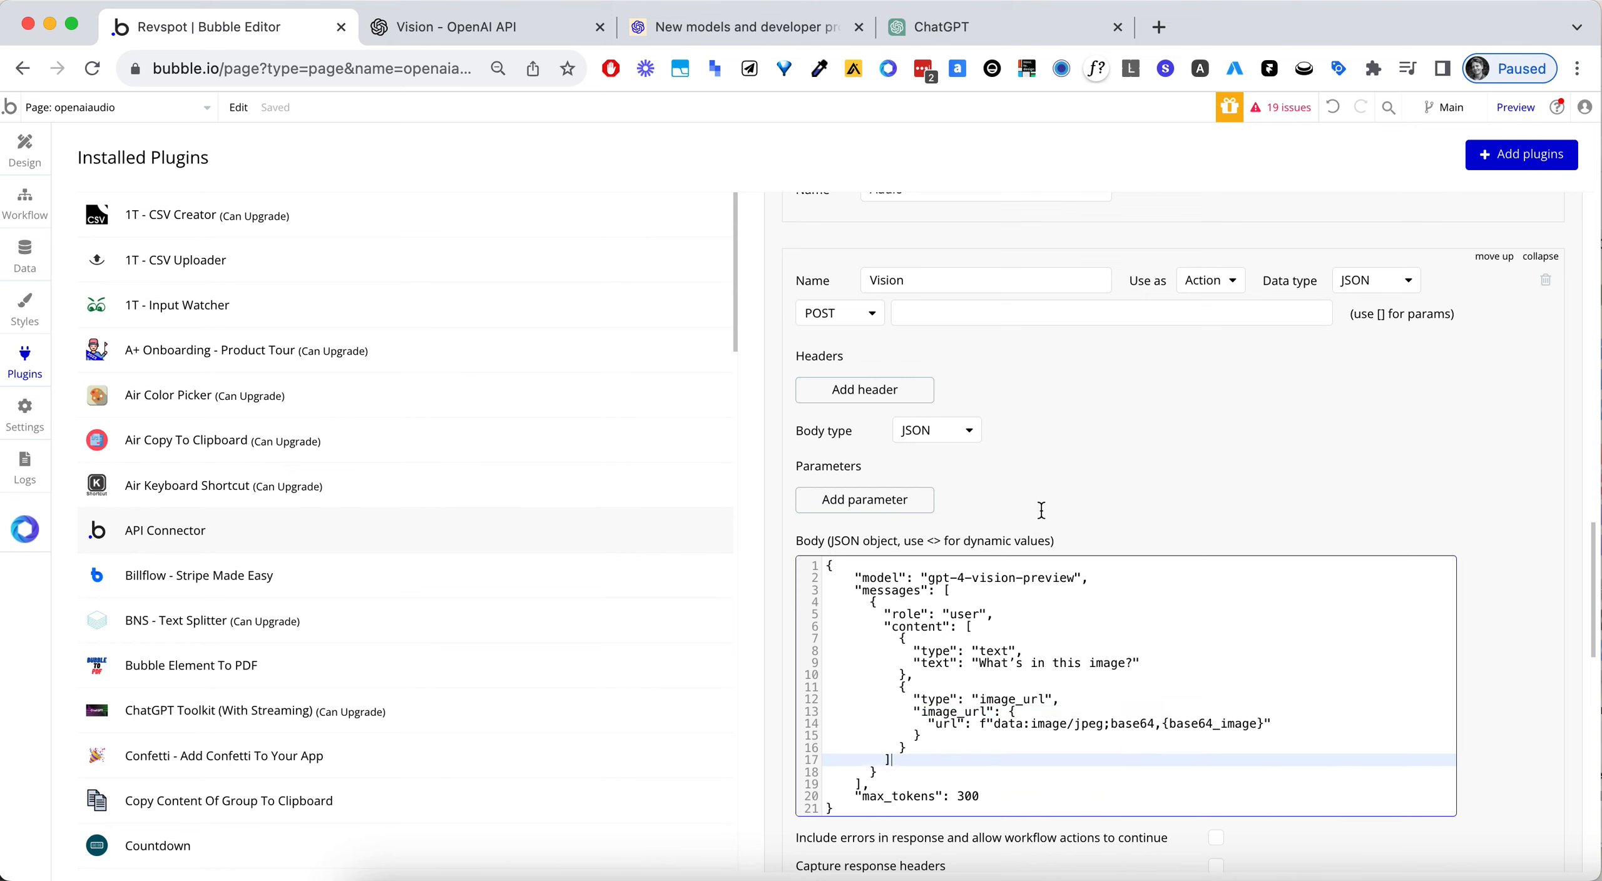
left_click(739, 26)
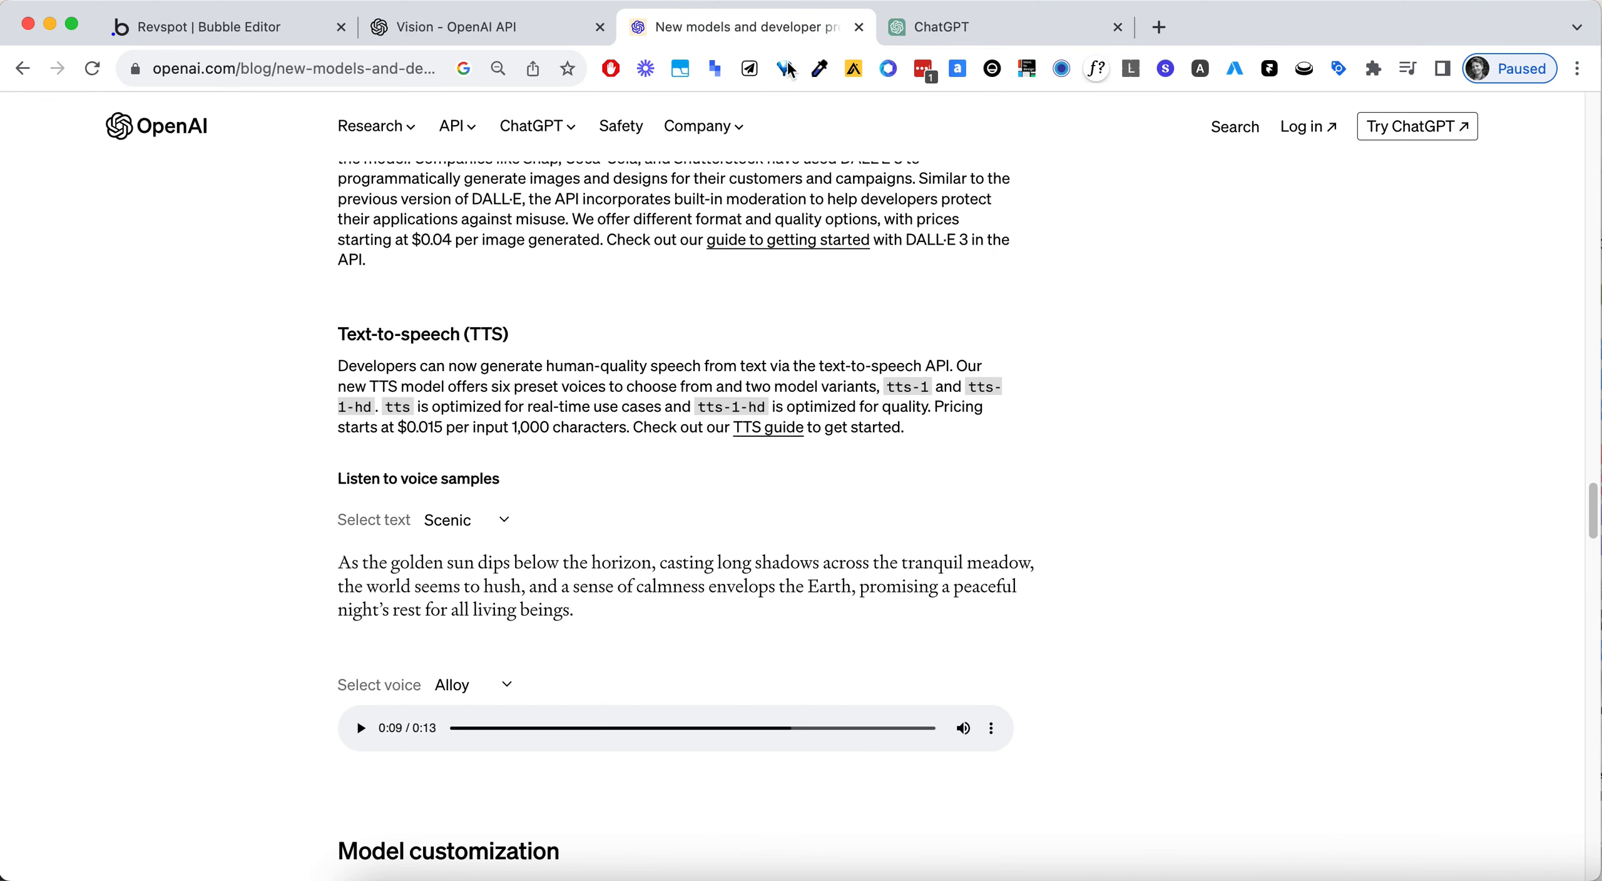
left_click(489, 27)
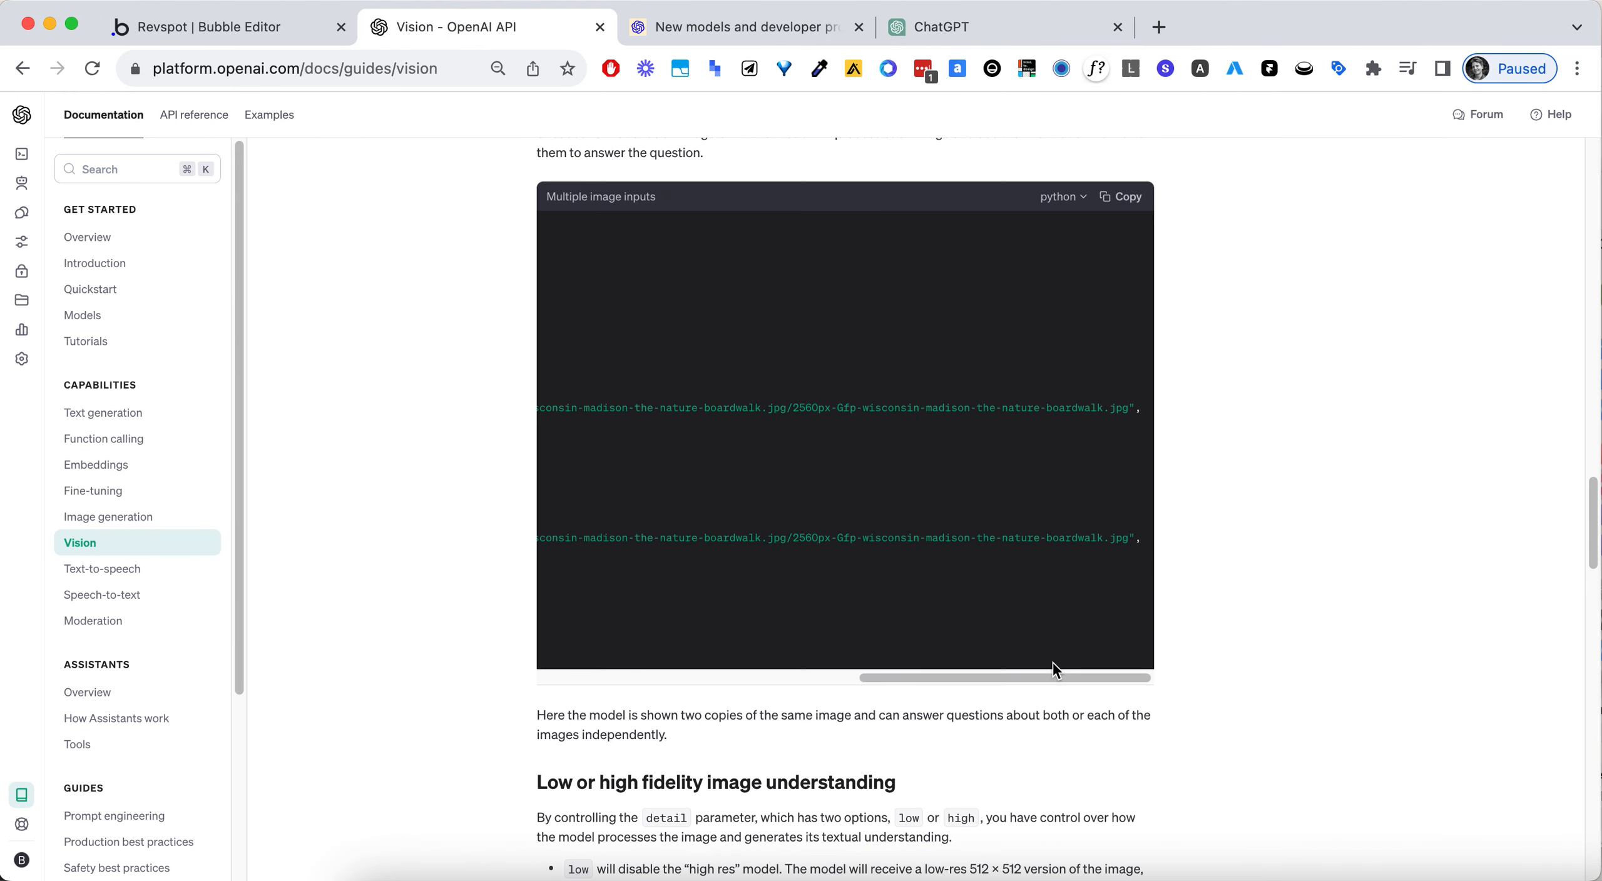
left_click_drag(1056, 680, 684, 679)
scroll(817, 519, "up", 5)
scroll(817, 518, "up", 6)
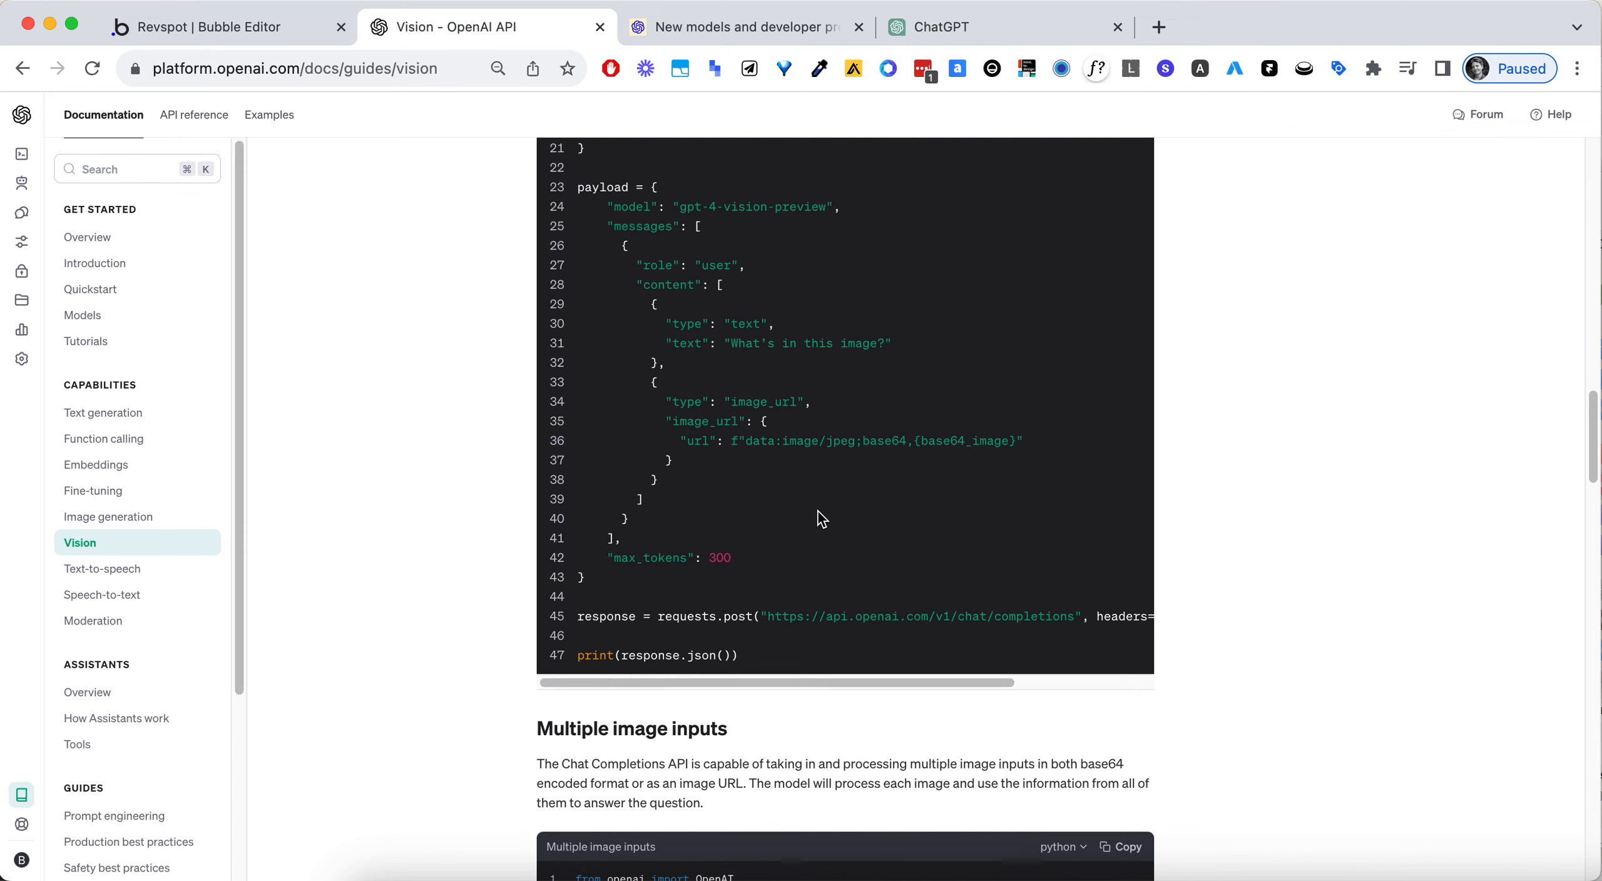
scroll(821, 518, "down", 10)
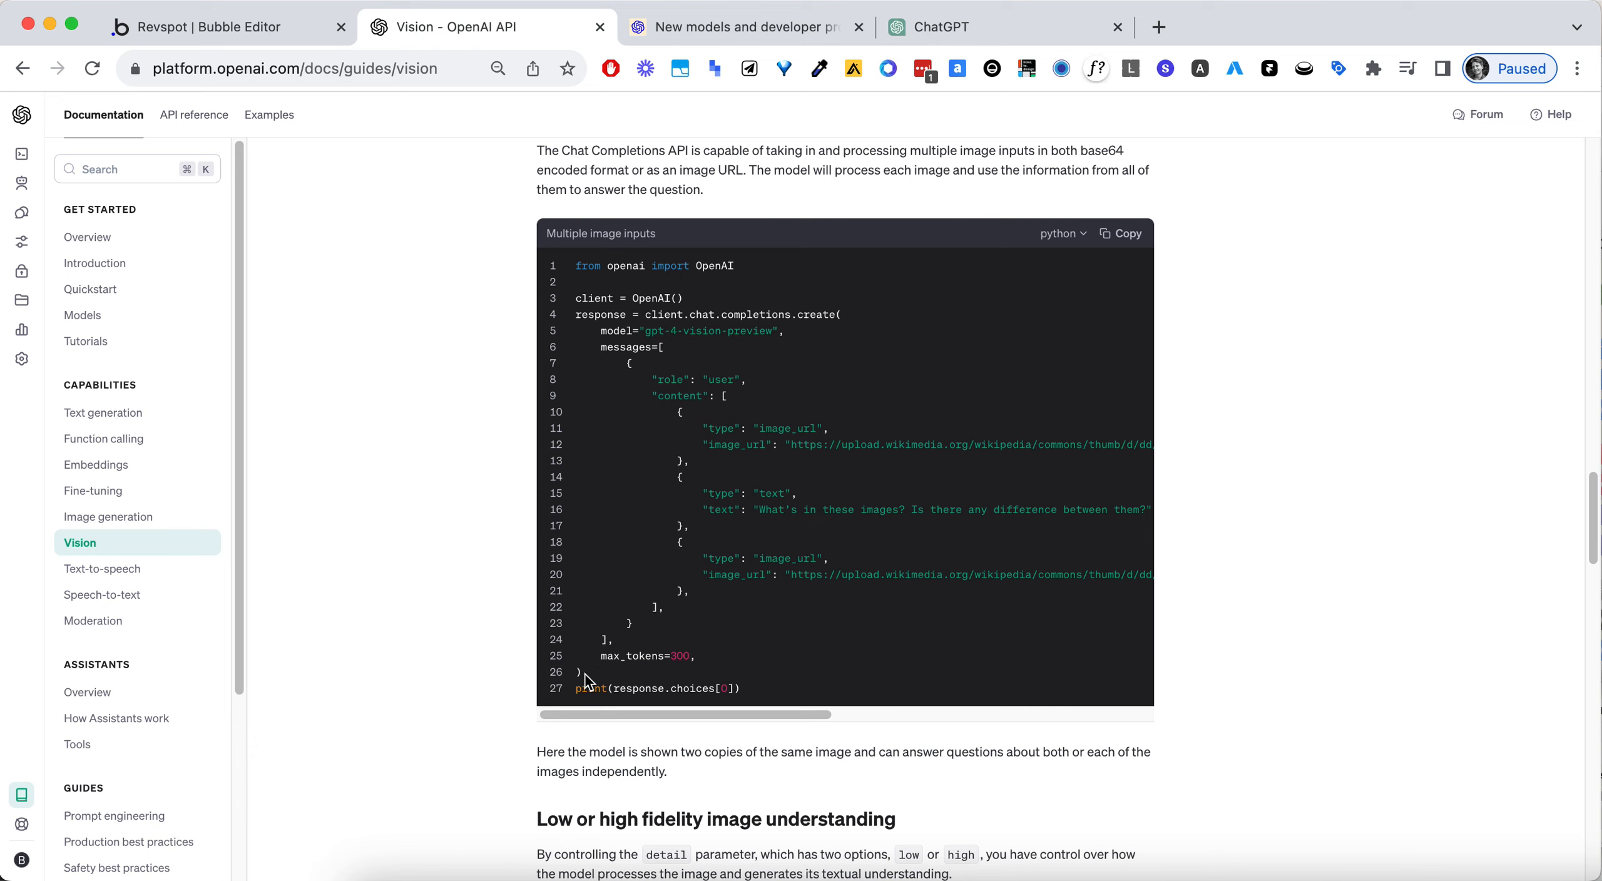
scroll(626, 658, "down", 1)
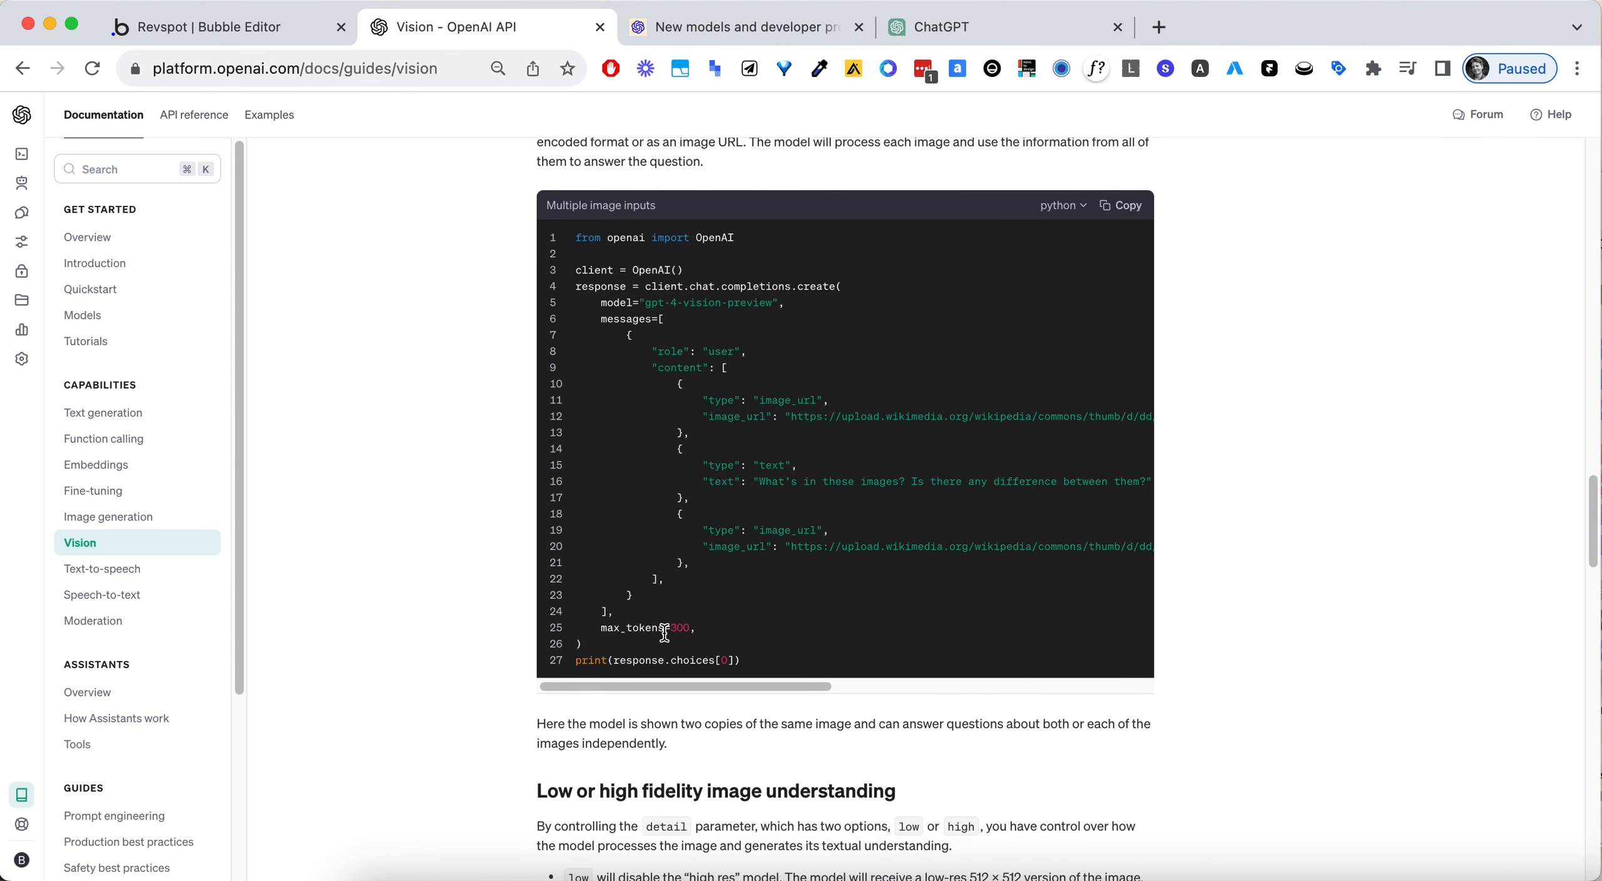
- Replace the base64 url line in the Vision body with the copied Wikimedia image_url line and delete its enclosing braces
left_click(294, 27)
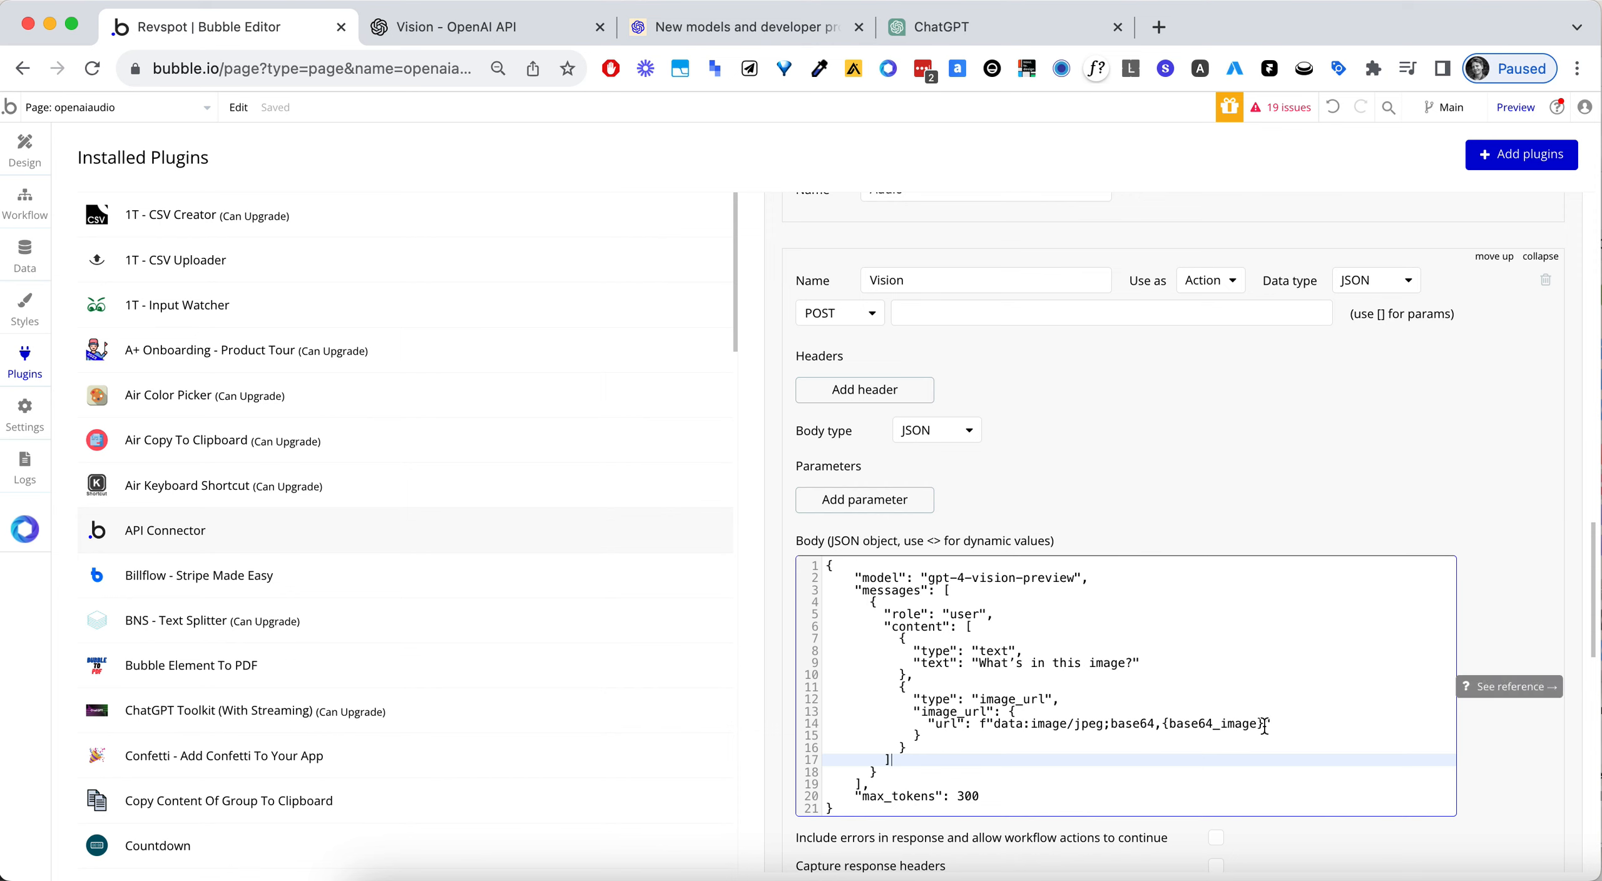
left_click_drag(1284, 726, 769, 719)
type("\"image_url\": \"https://upload.wikimedia.org/wikipedia/commons/thumb/d/dd/Gfp-wisconsin-madison-the-nature-boardwalk.jpg/2560px-Gfp-wisconsin-madison-the-nature-boardwalk.jpg\",")
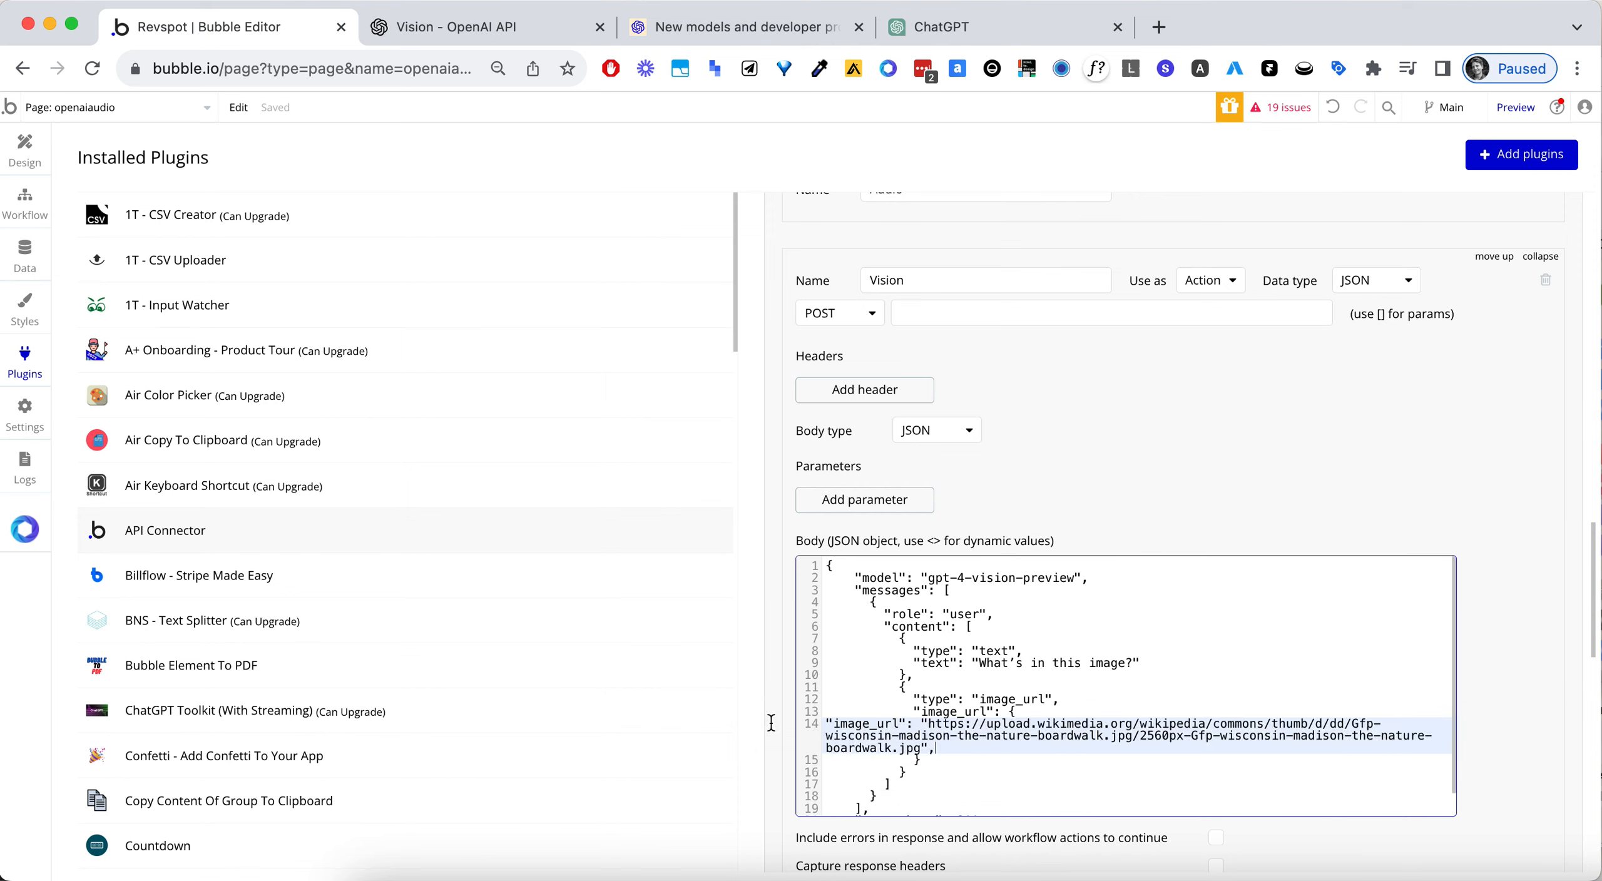
left_click(1110, 709)
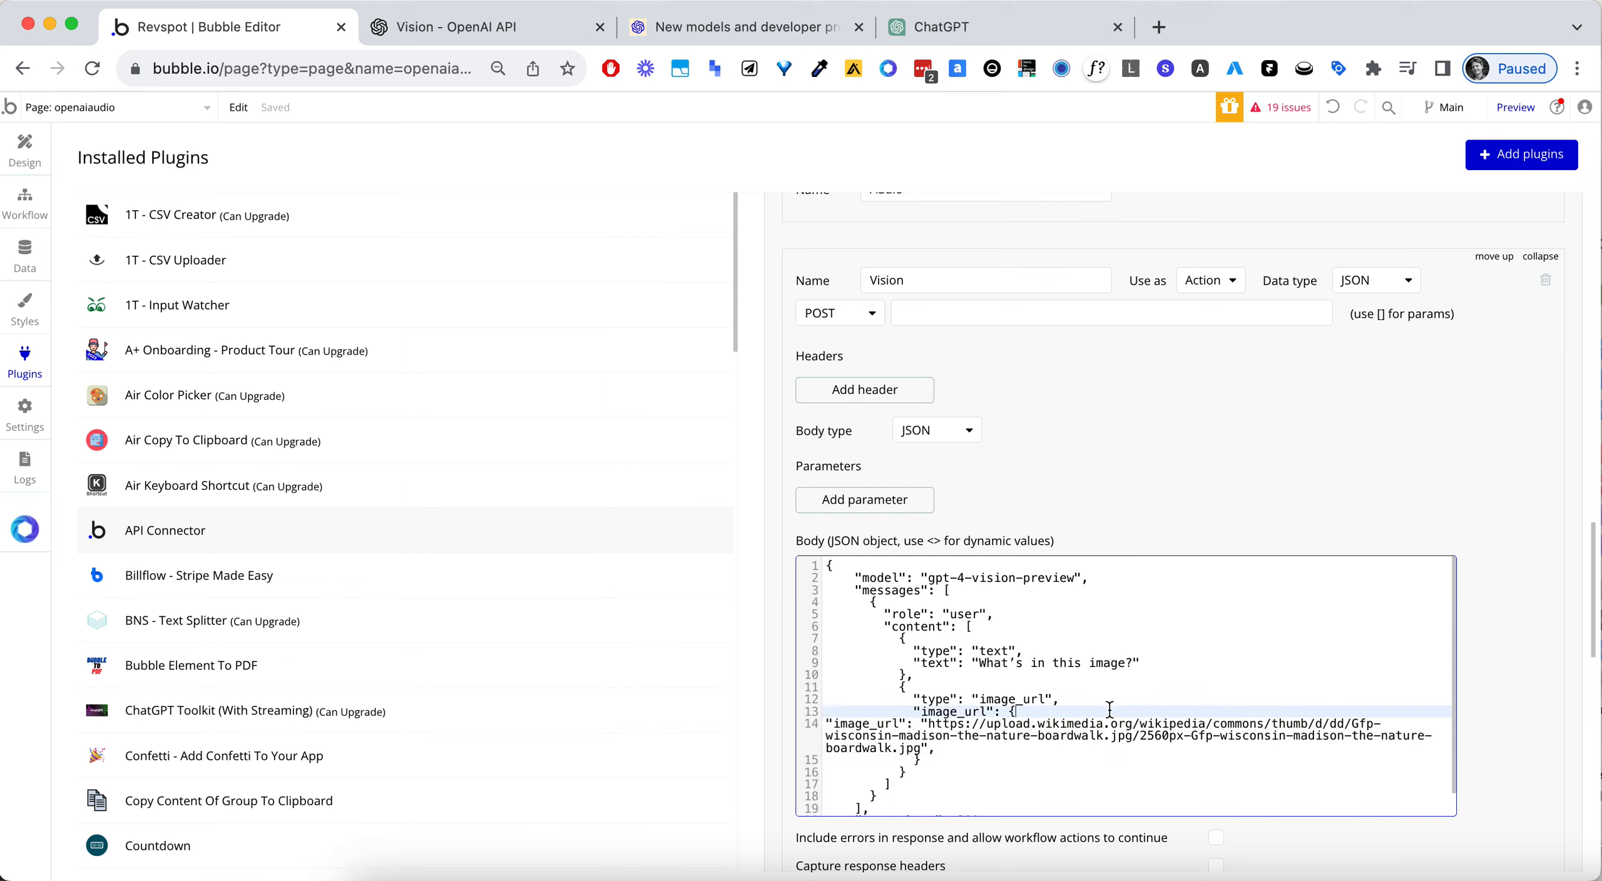
left_click(939, 761)
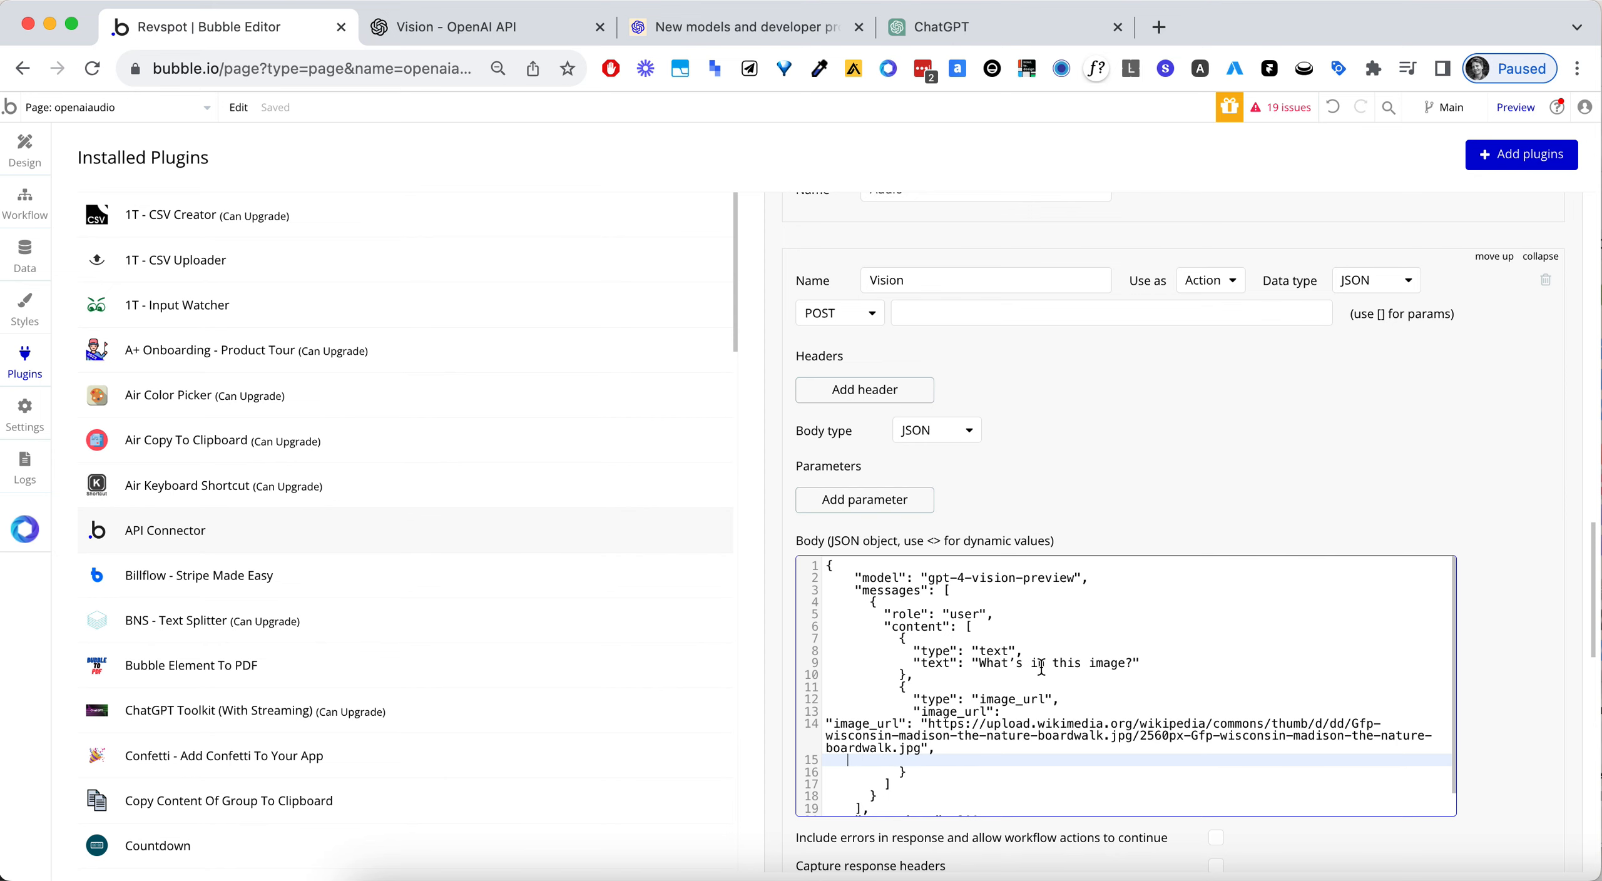
- Delete the empty line below the Wikimedia image_url line in the Vision call's body
key("BackSpace")
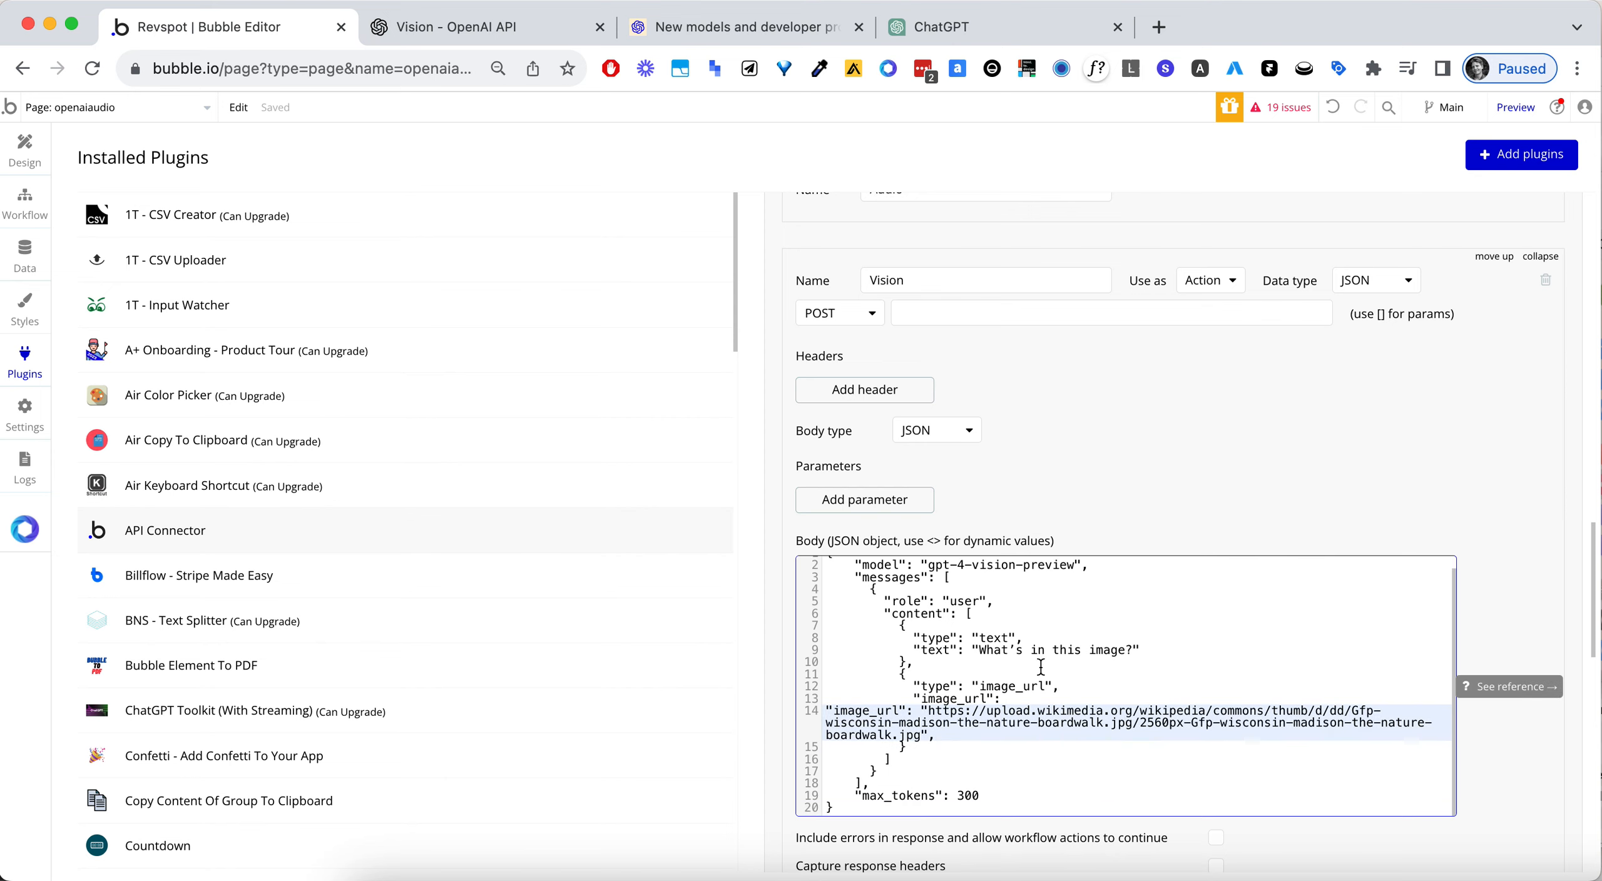
scroll(1268, 432, "down", 1)
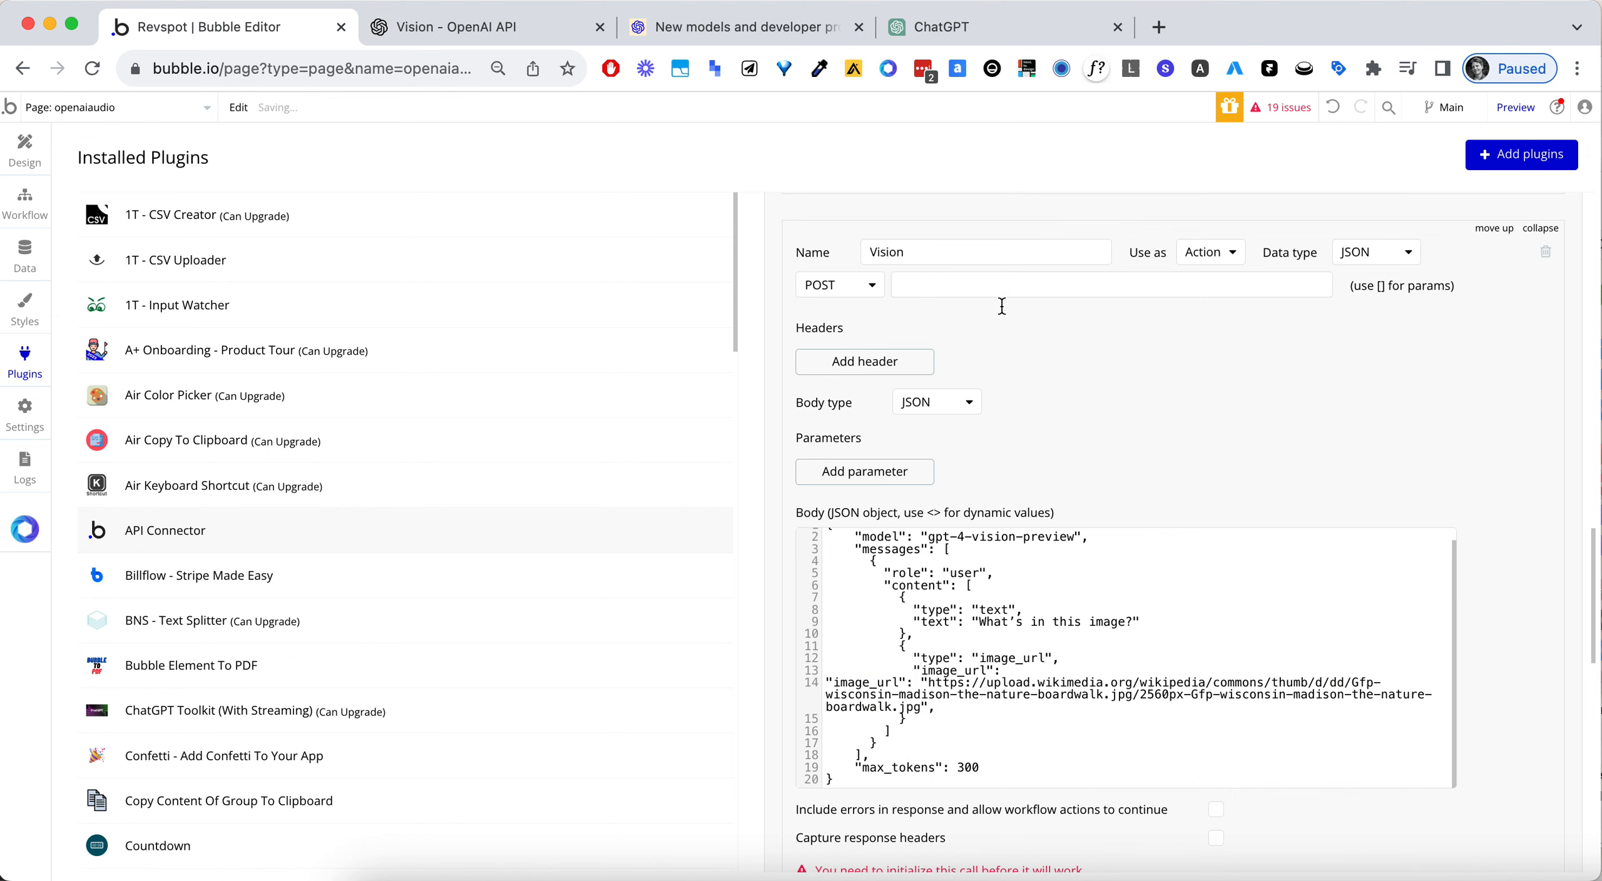
- Copy the chat completions endpoint URL from the Create chat completion example in OpenAI's API reference
left_click(468, 37)
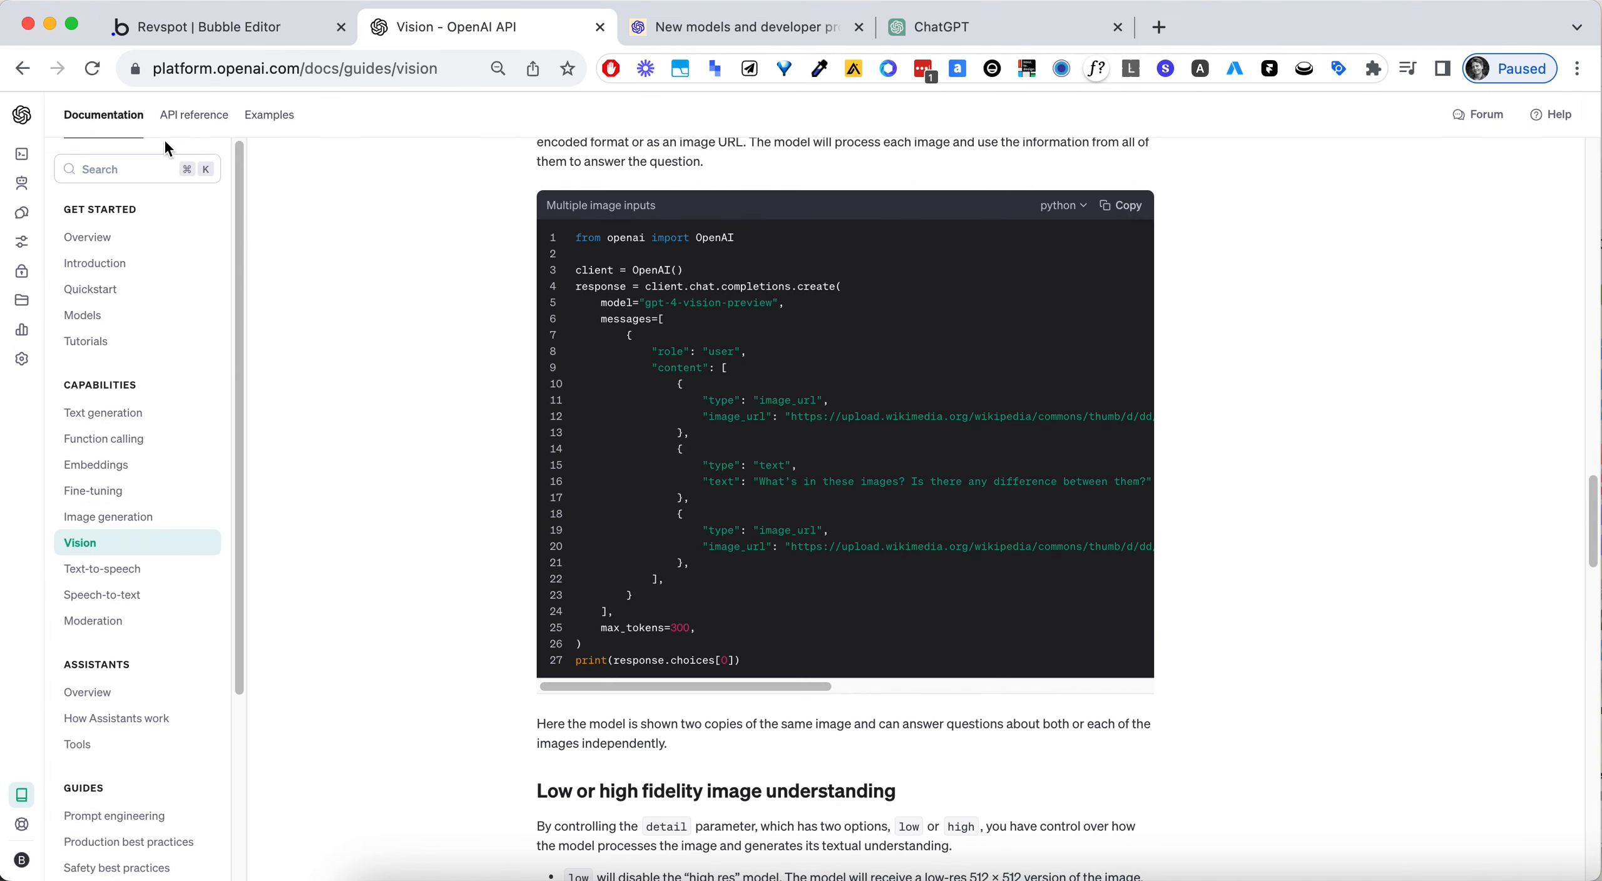
left_click(211, 116)
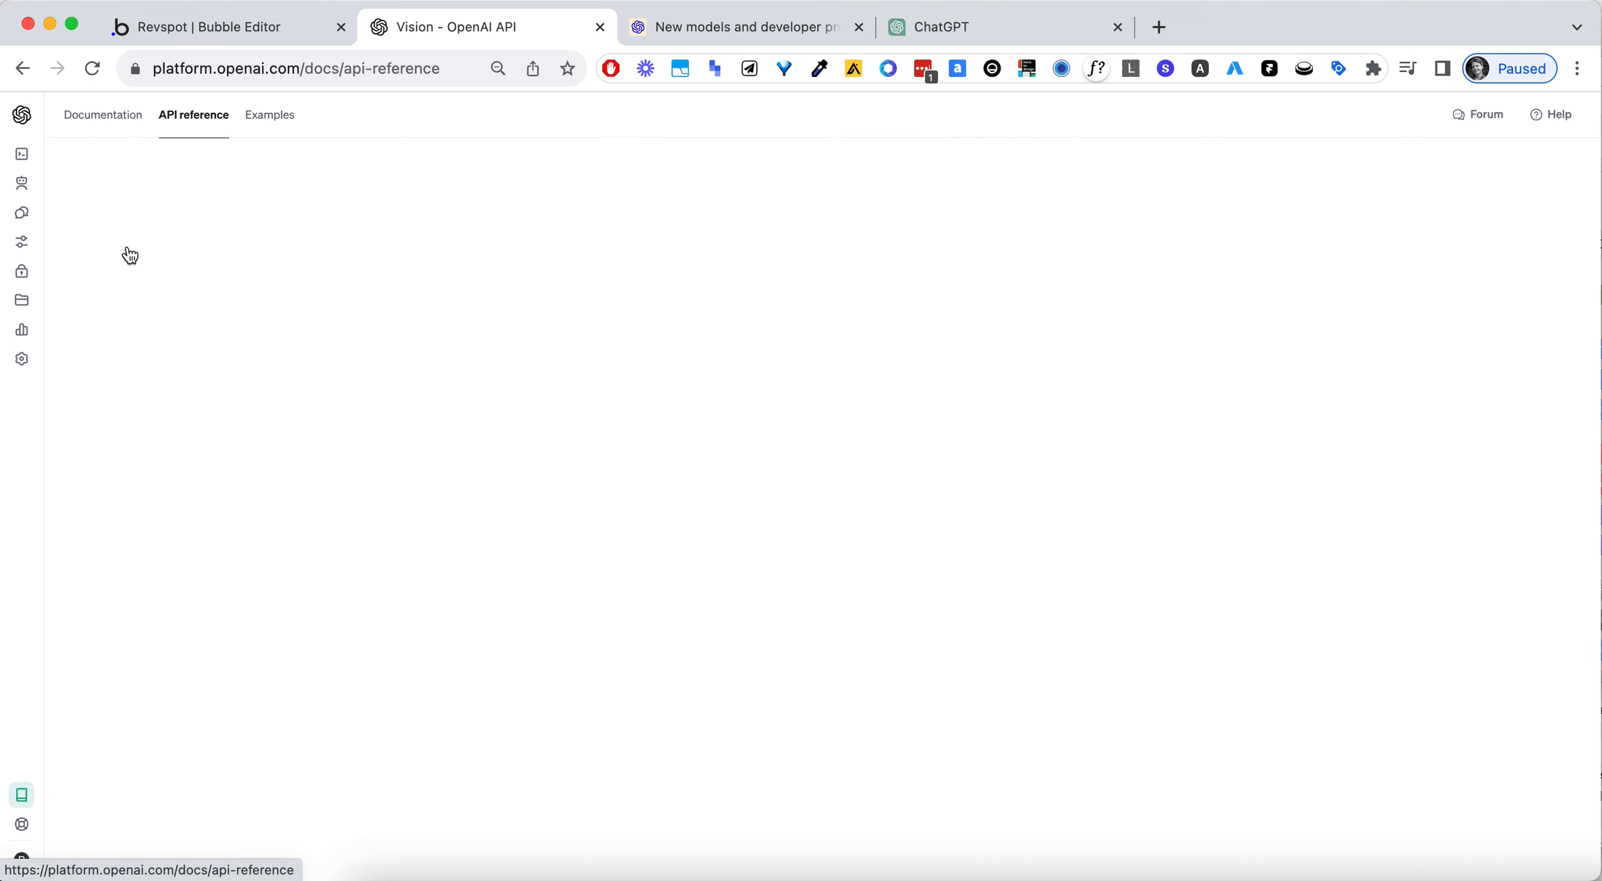
left_click(100, 385)
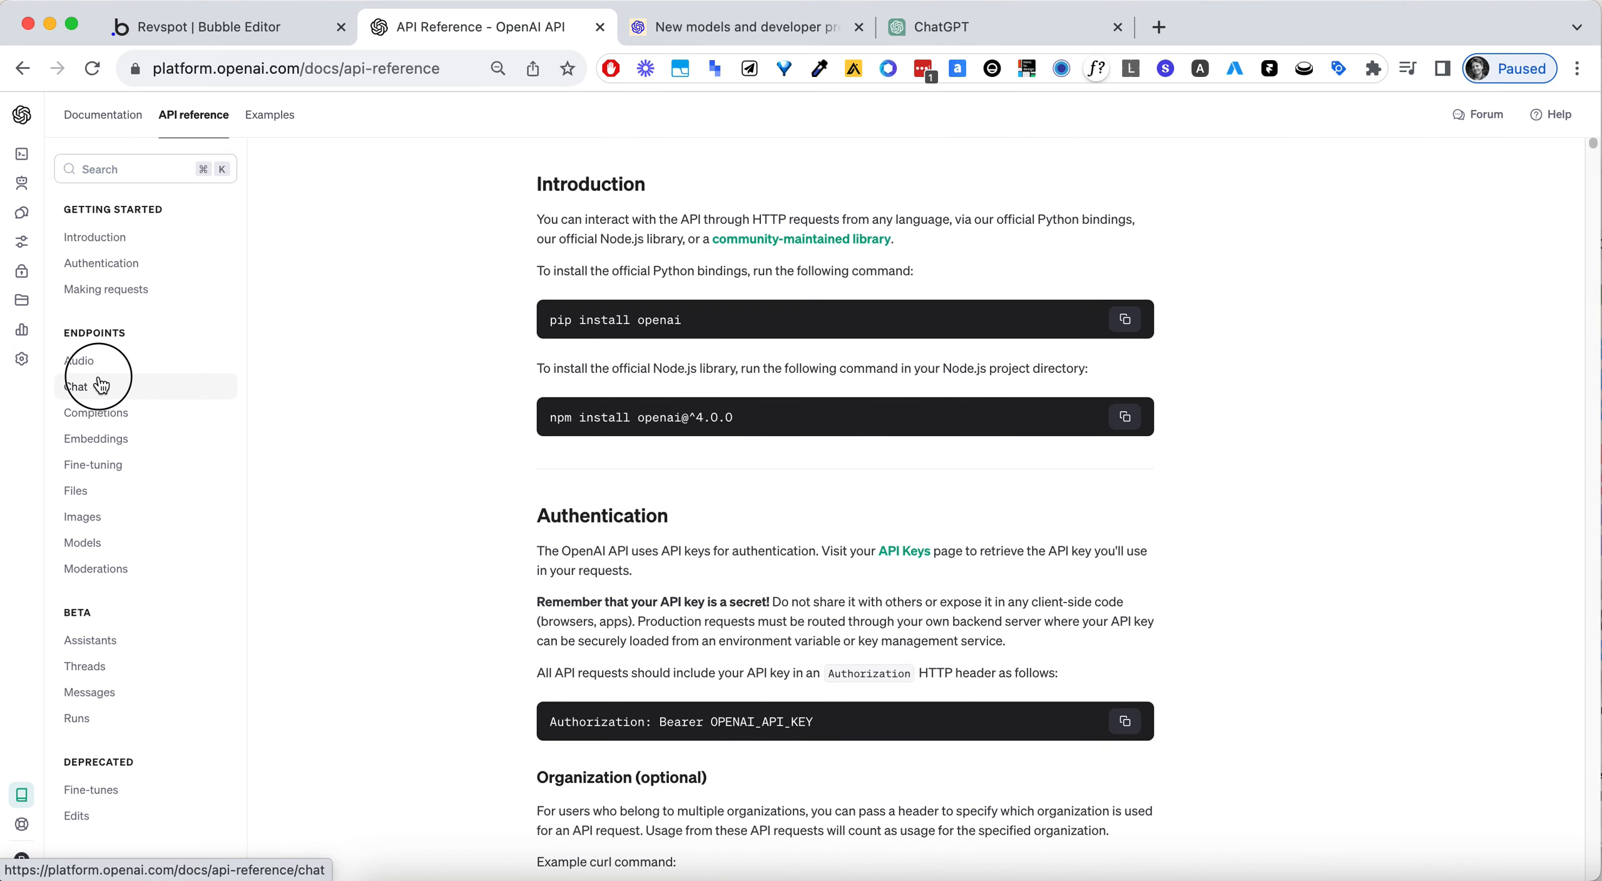
left_click(130, 426)
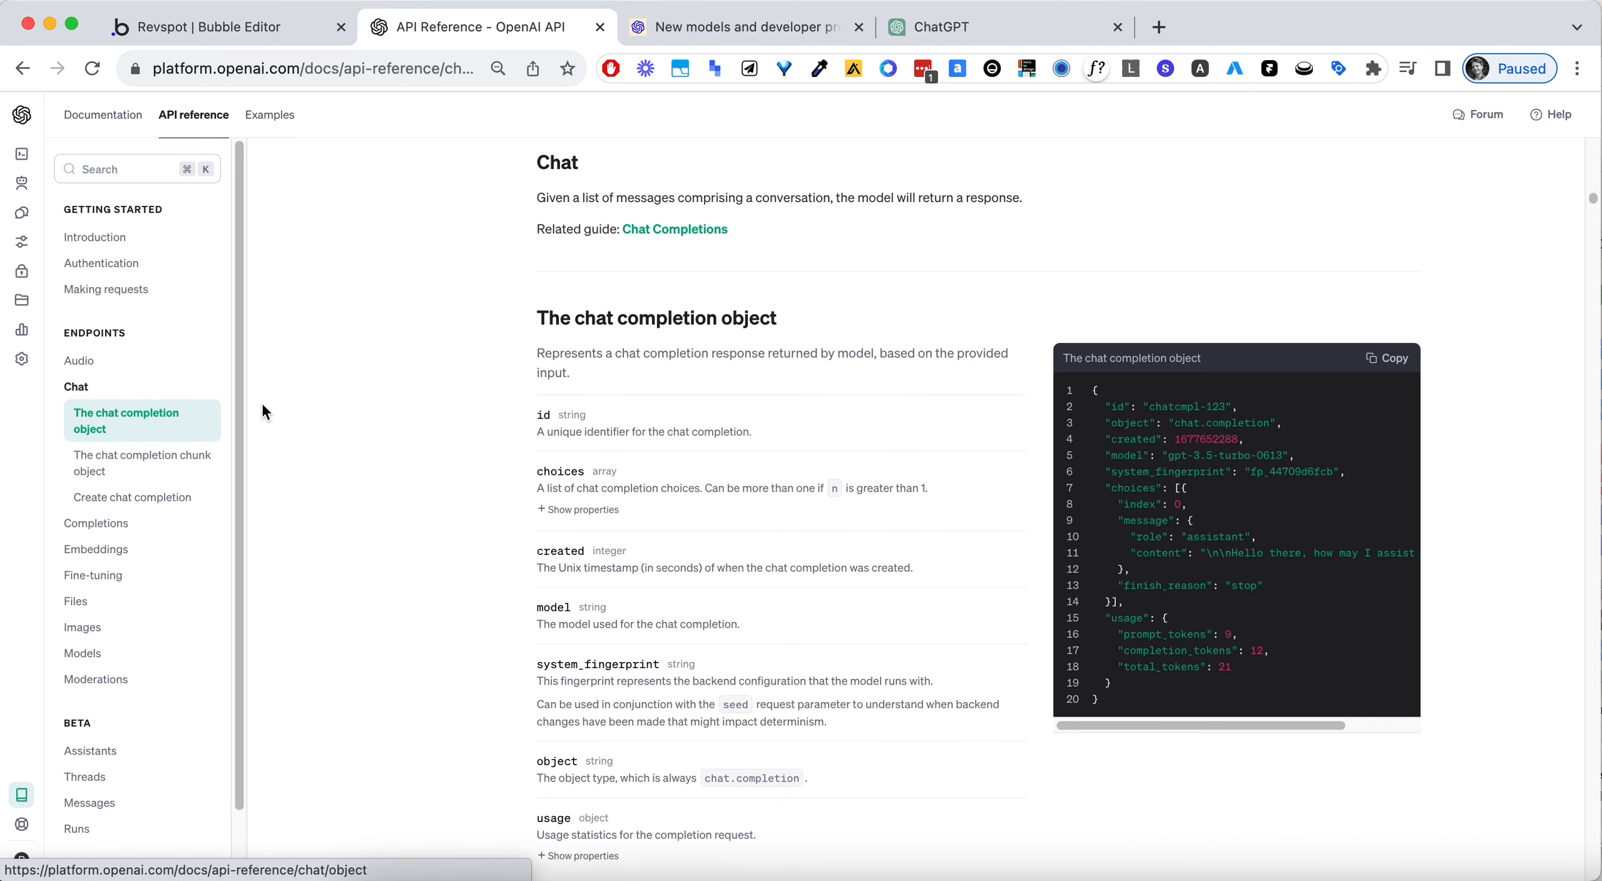
scroll(1182, 453, "down", 5)
scroll(1045, 556, "down", 8)
double_click(1331, 697)
left_click(1412, 698)
left_click(1355, 698)
left_click_drag(1356, 698, 1121, 698)
key("super+c")
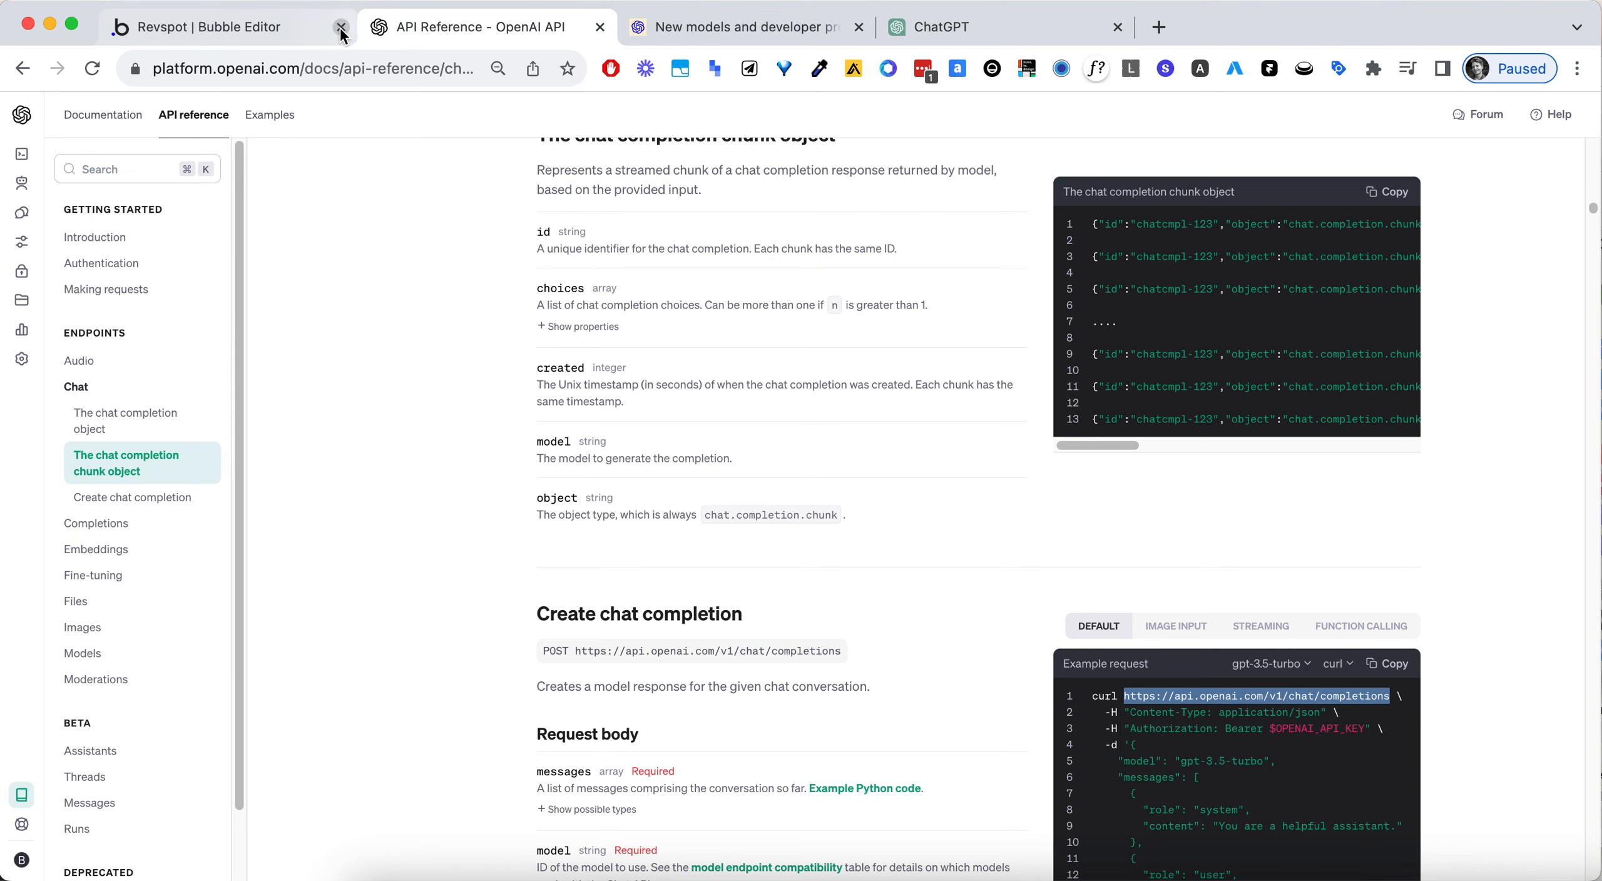
left_click(288, 27)
left_click(989, 285)
key("super+v")
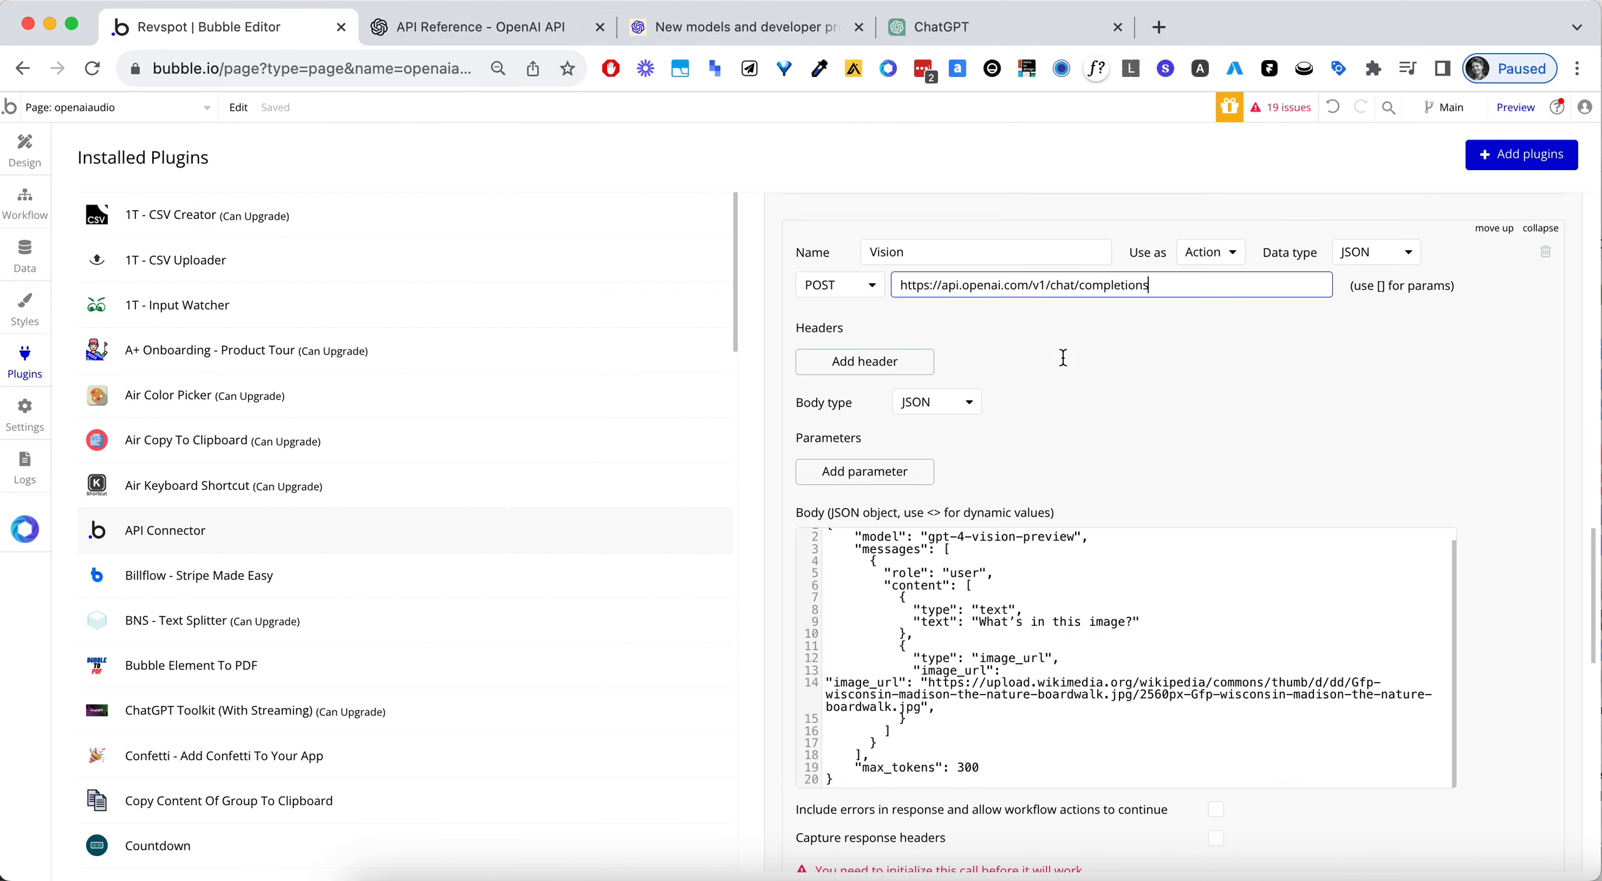
- Try to initialize the Vision call with its current JSON body
scroll(951, 620, "down", 5)
left_click(908, 755)
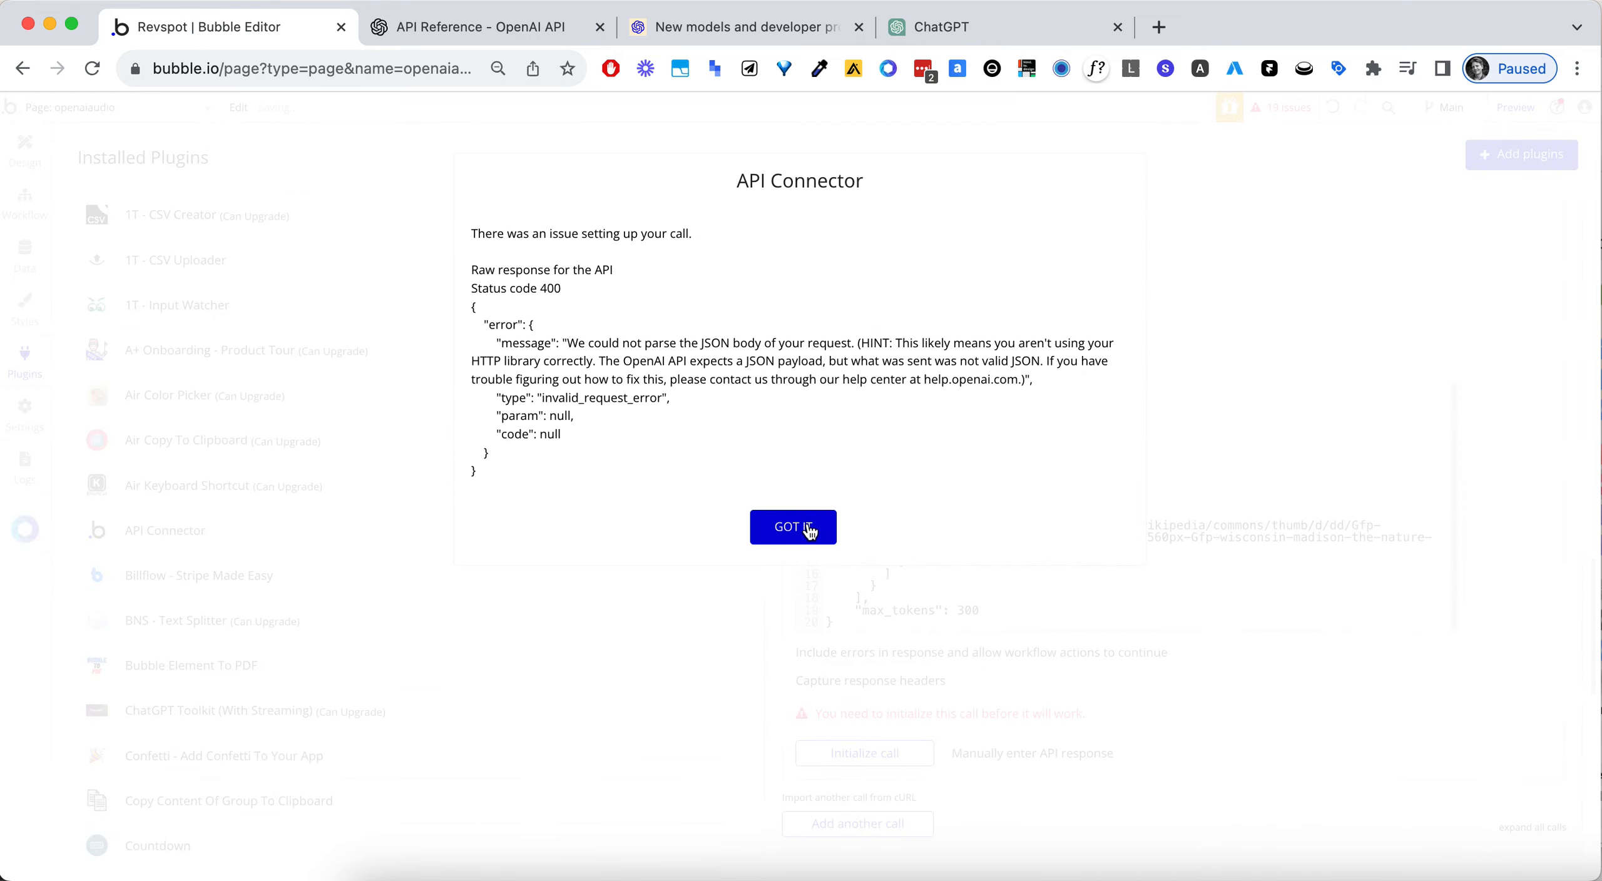
left_click(814, 525)
scroll(1223, 306, "down", 1)
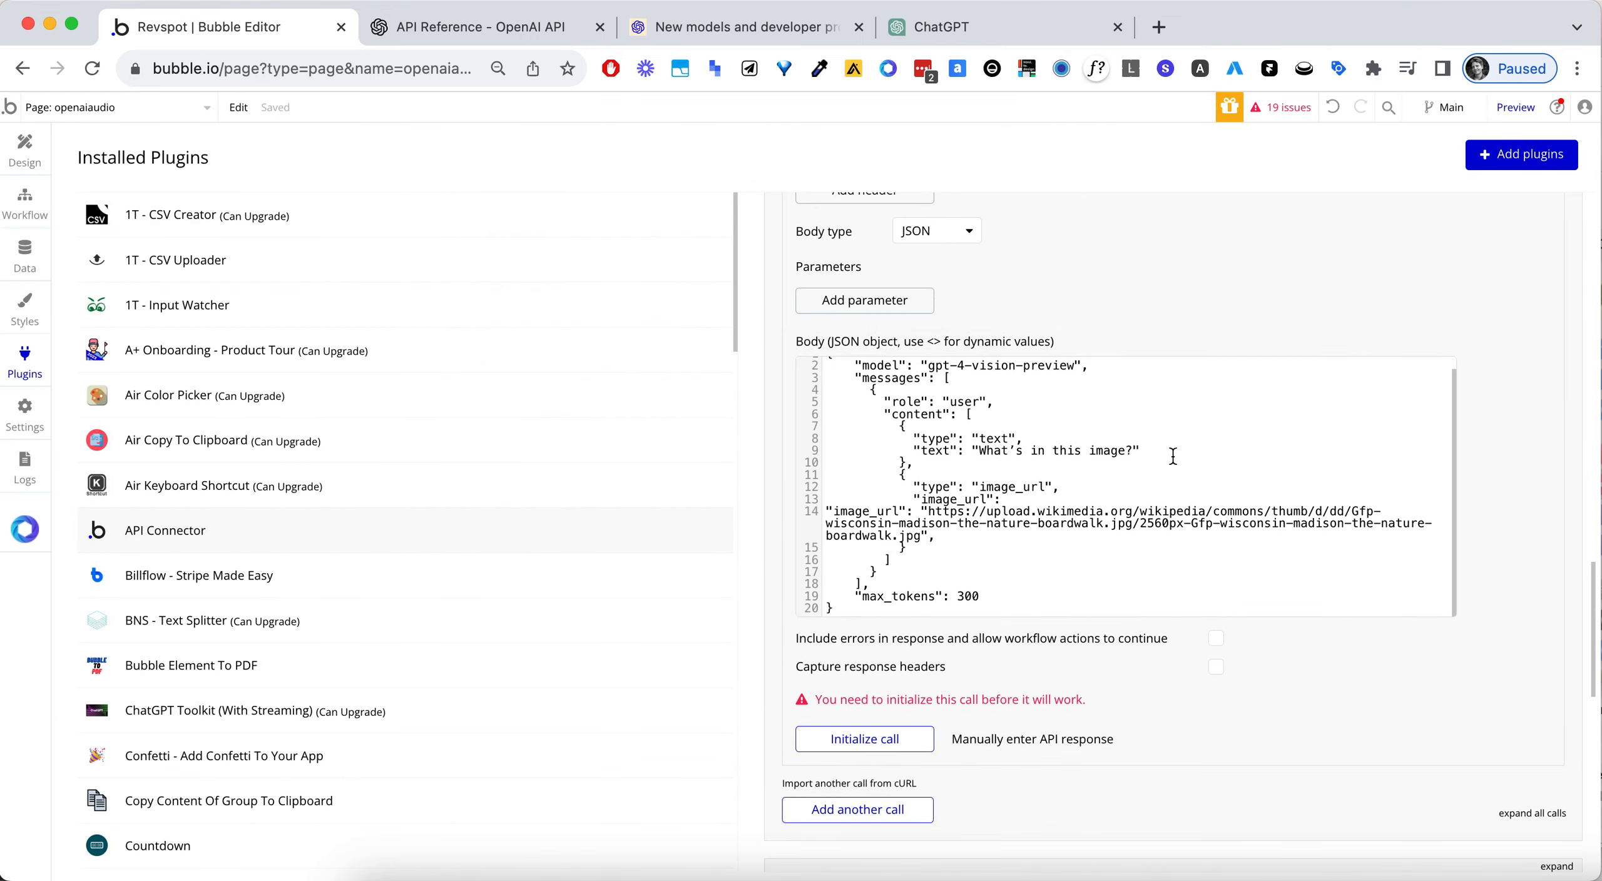
- Copy the Vision call's entire JSON body and send it to ChatGPT with a request to fix the JSON
left_click(1173, 455)
key("super+a")
key("super+c")
scroll(1152, 314, "up", 1)
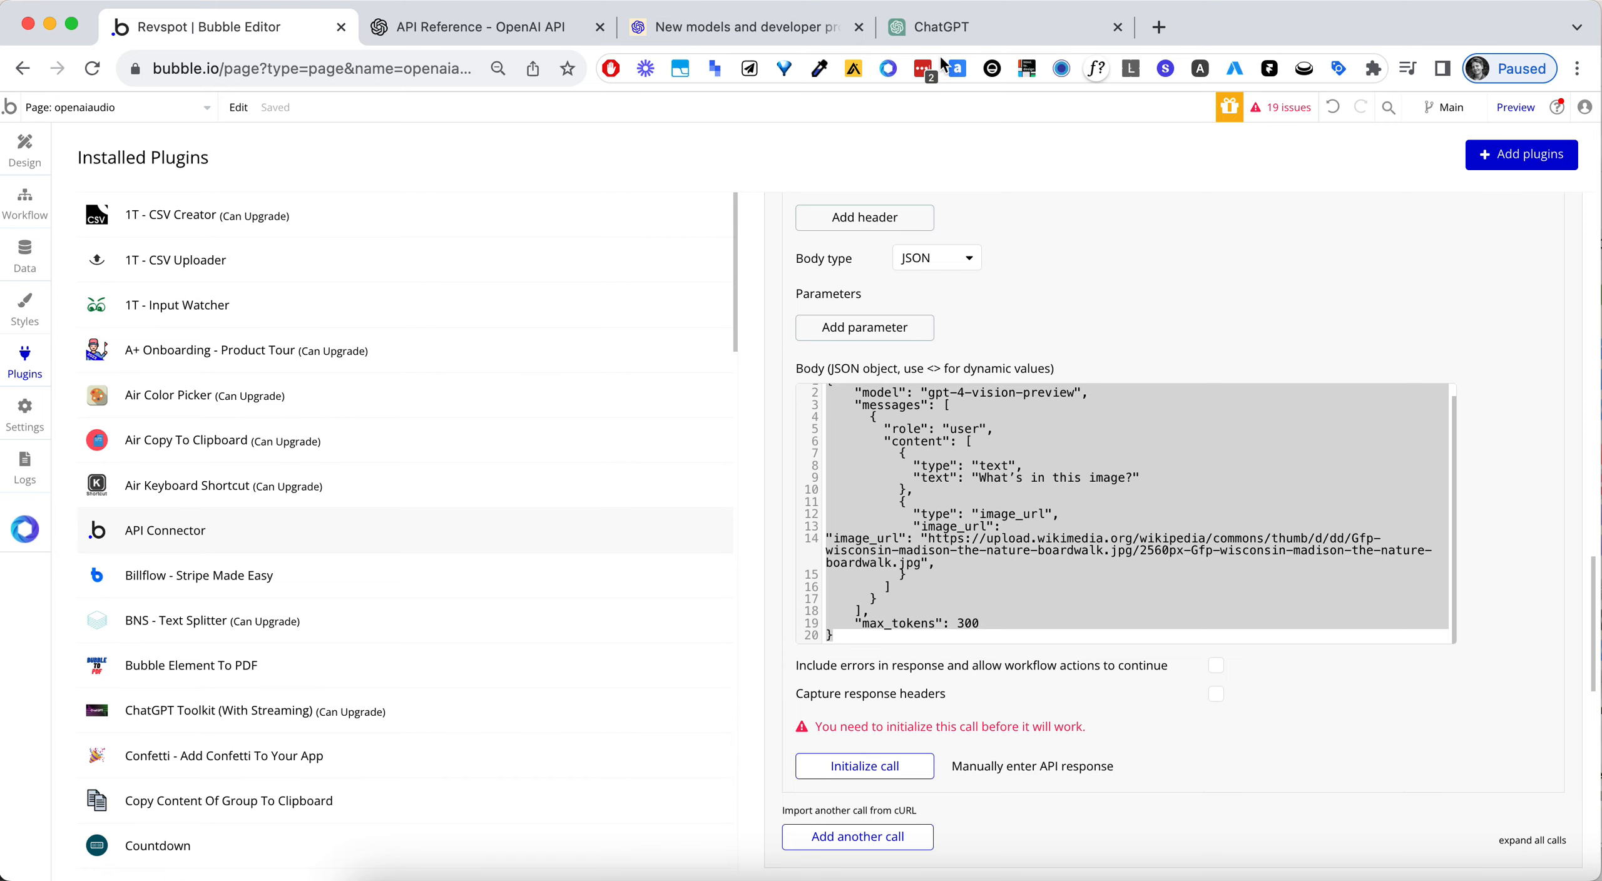
left_click(948, 28)
left_click(781, 831)
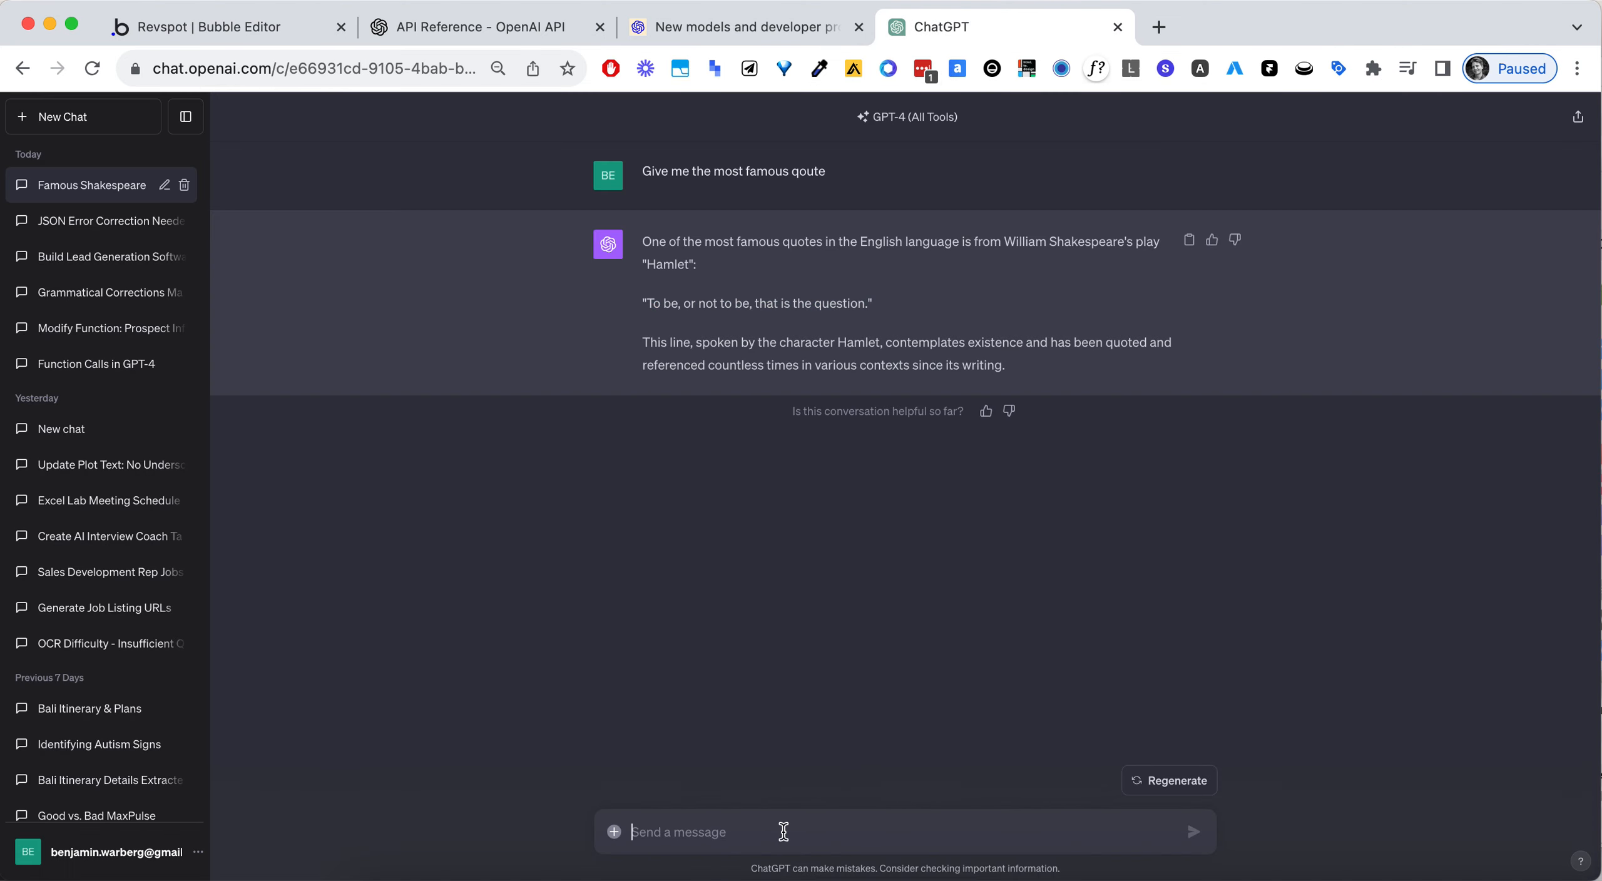
type("fiz this json:")
key("shift+Return")
key("shift+Return")
key("super+v")
key("Return")
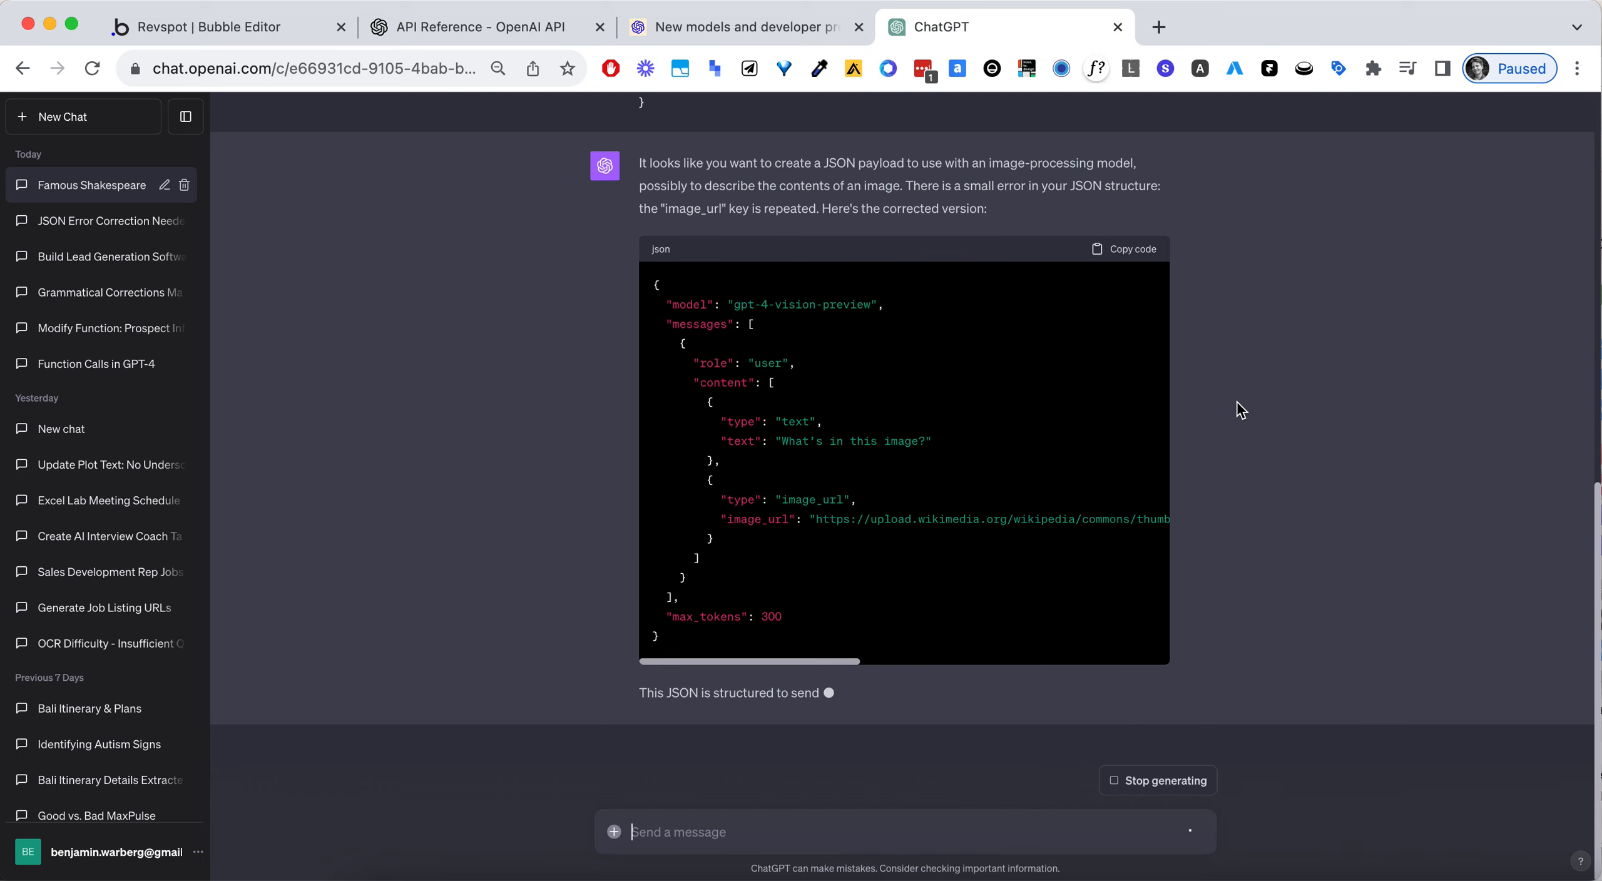
- Copy the corrected JSON from ChatGPT's answer and replace the Vision call's whole body in Bubble with it
left_click(1127, 223)
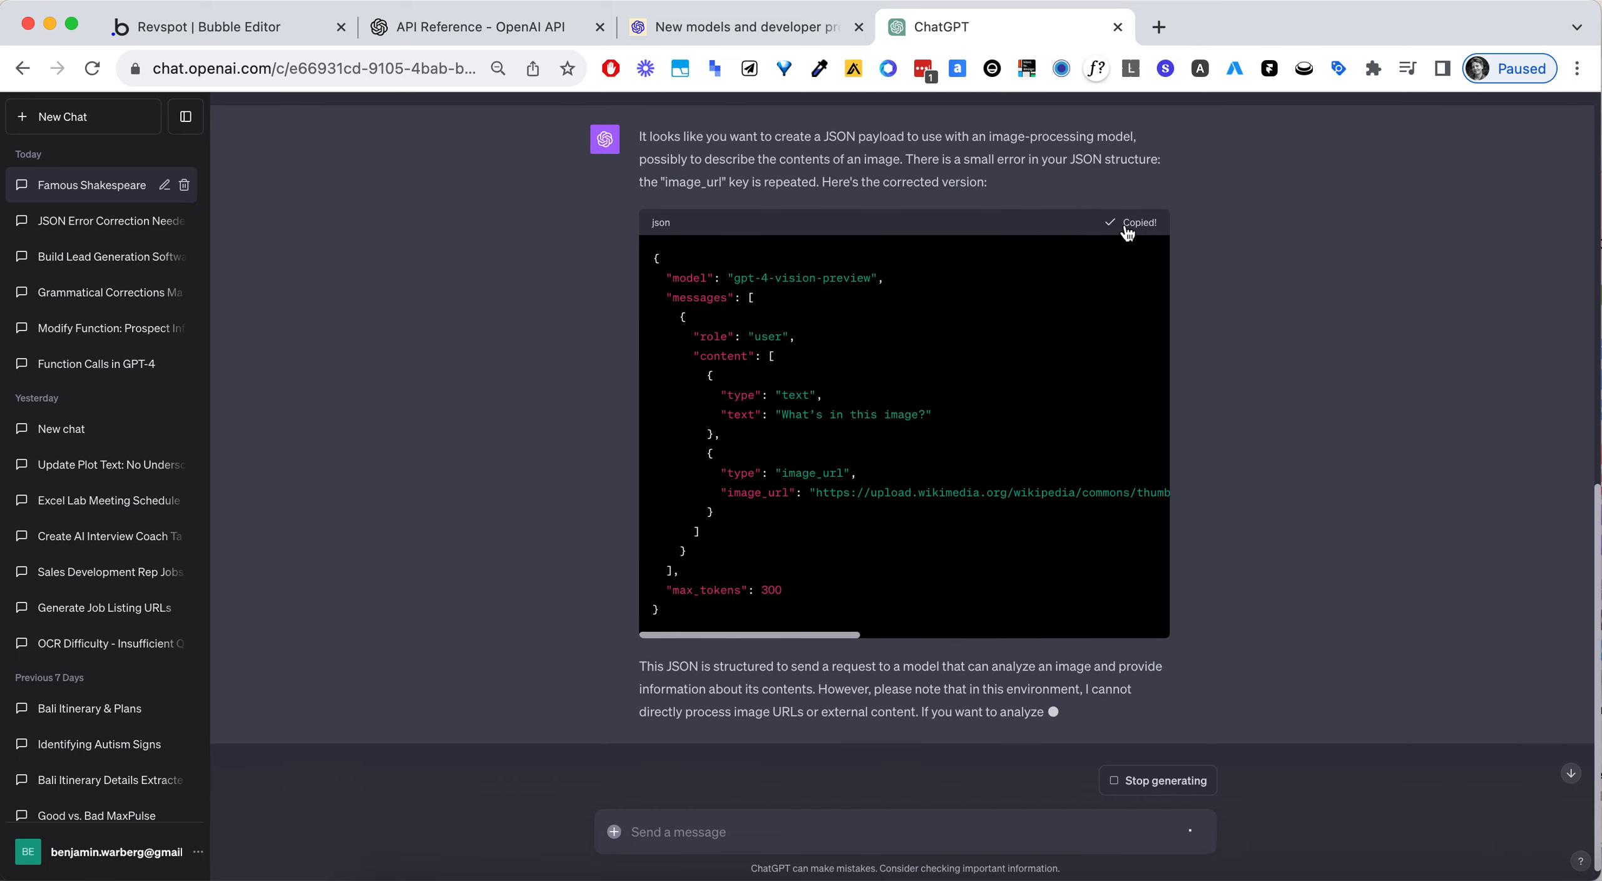
left_click(248, 38)
key("super+a")
key("super+v")
- Initialize the Vision call, review the raw response data and save the returned values
left_click(886, 781)
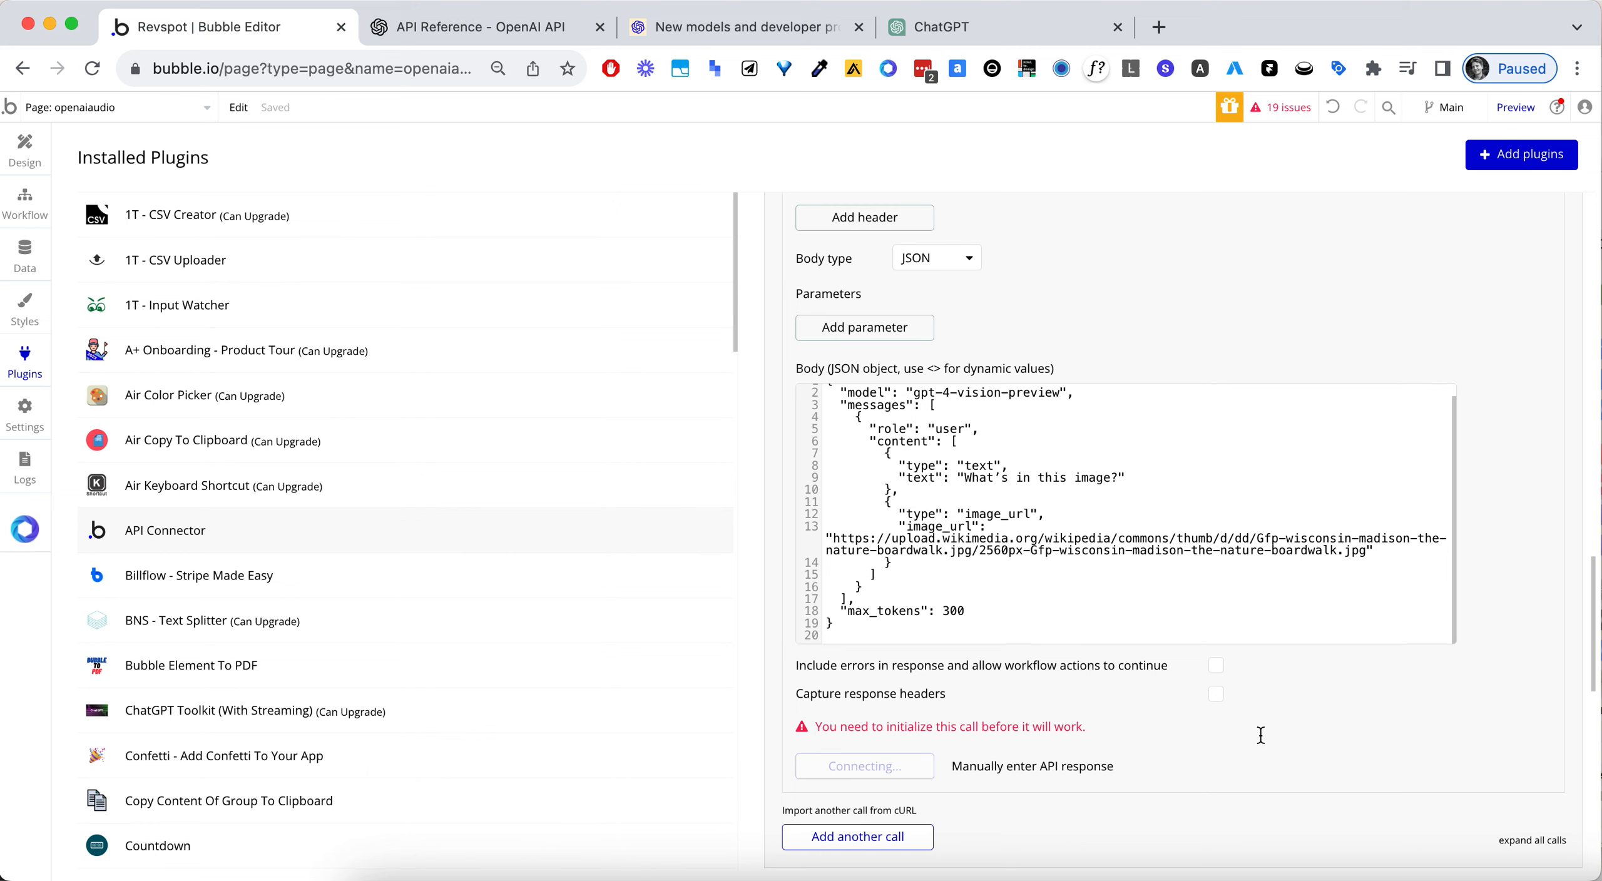
scroll(529, 438, "down", 3)
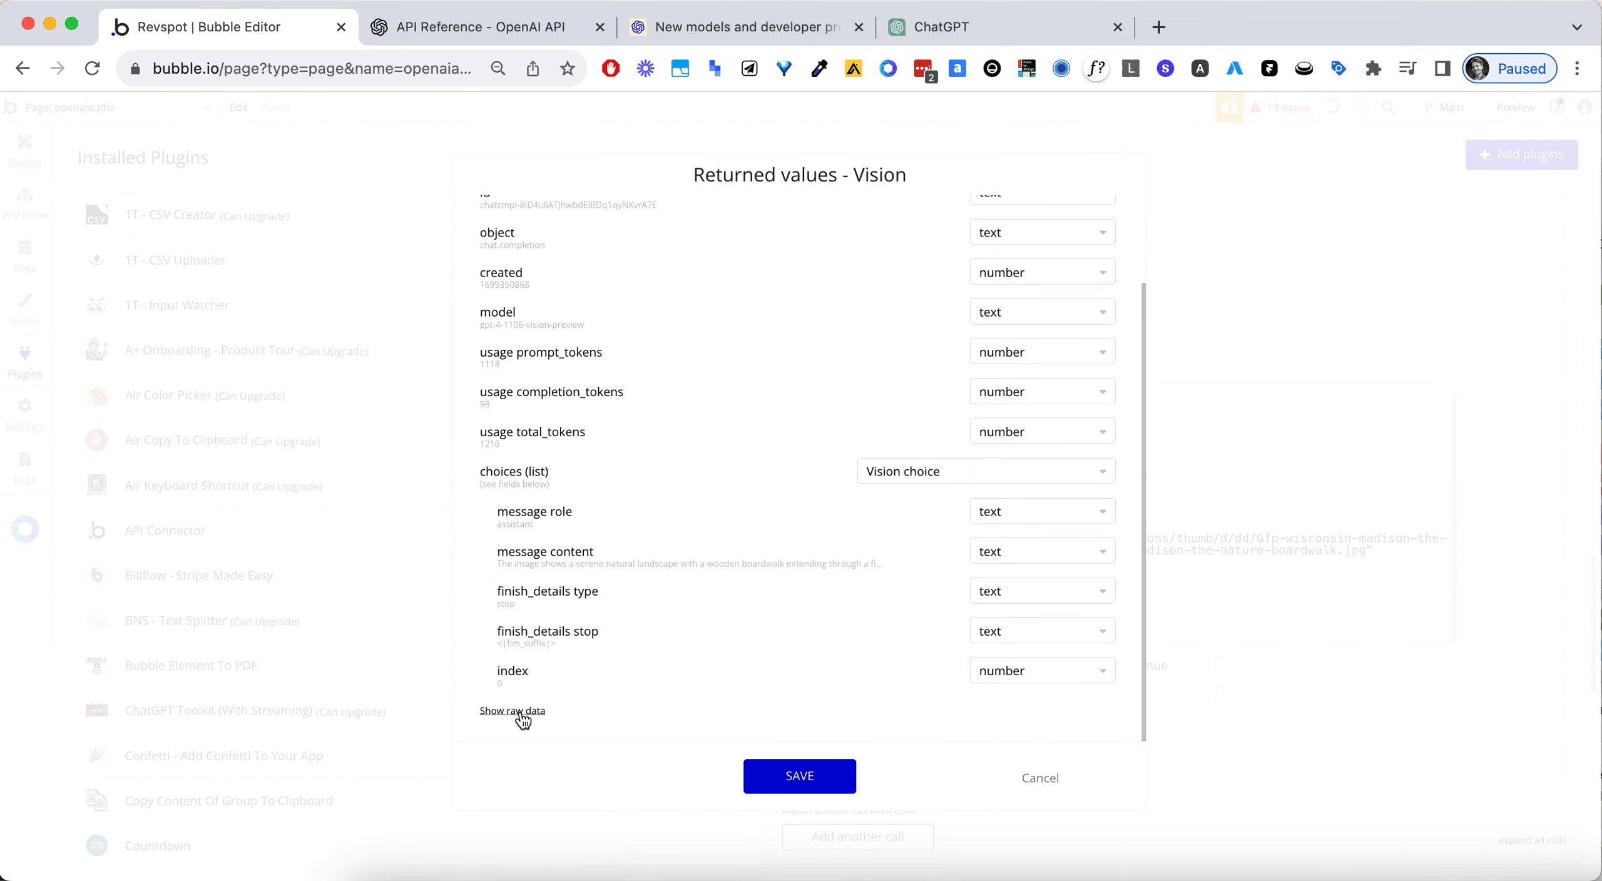
left_click(524, 720)
scroll(654, 550, "down", 5)
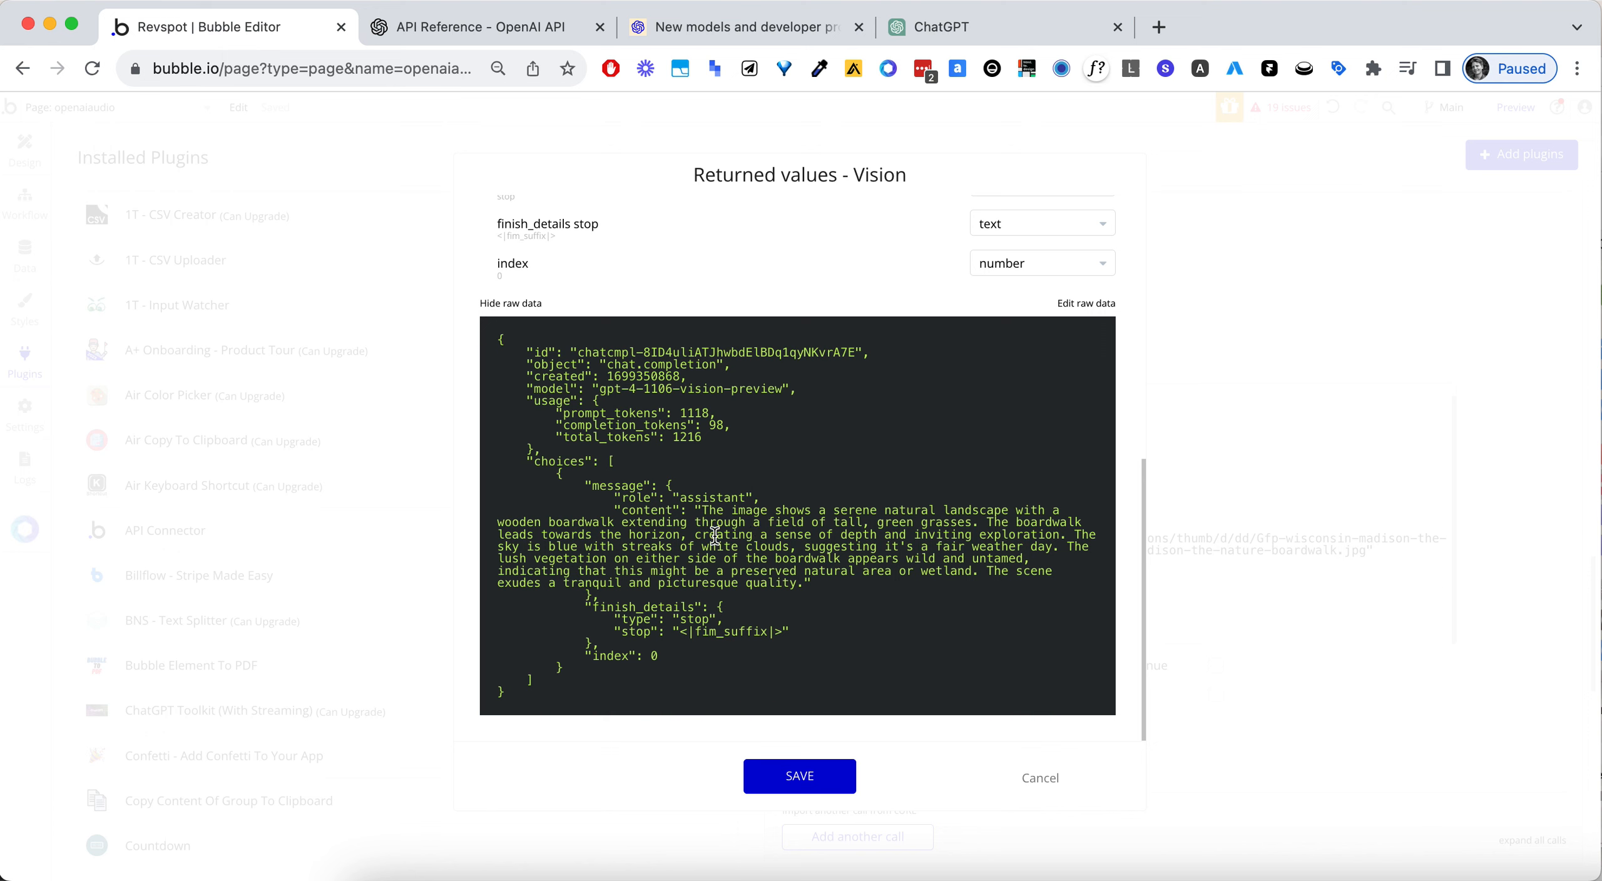
left_click(829, 774)
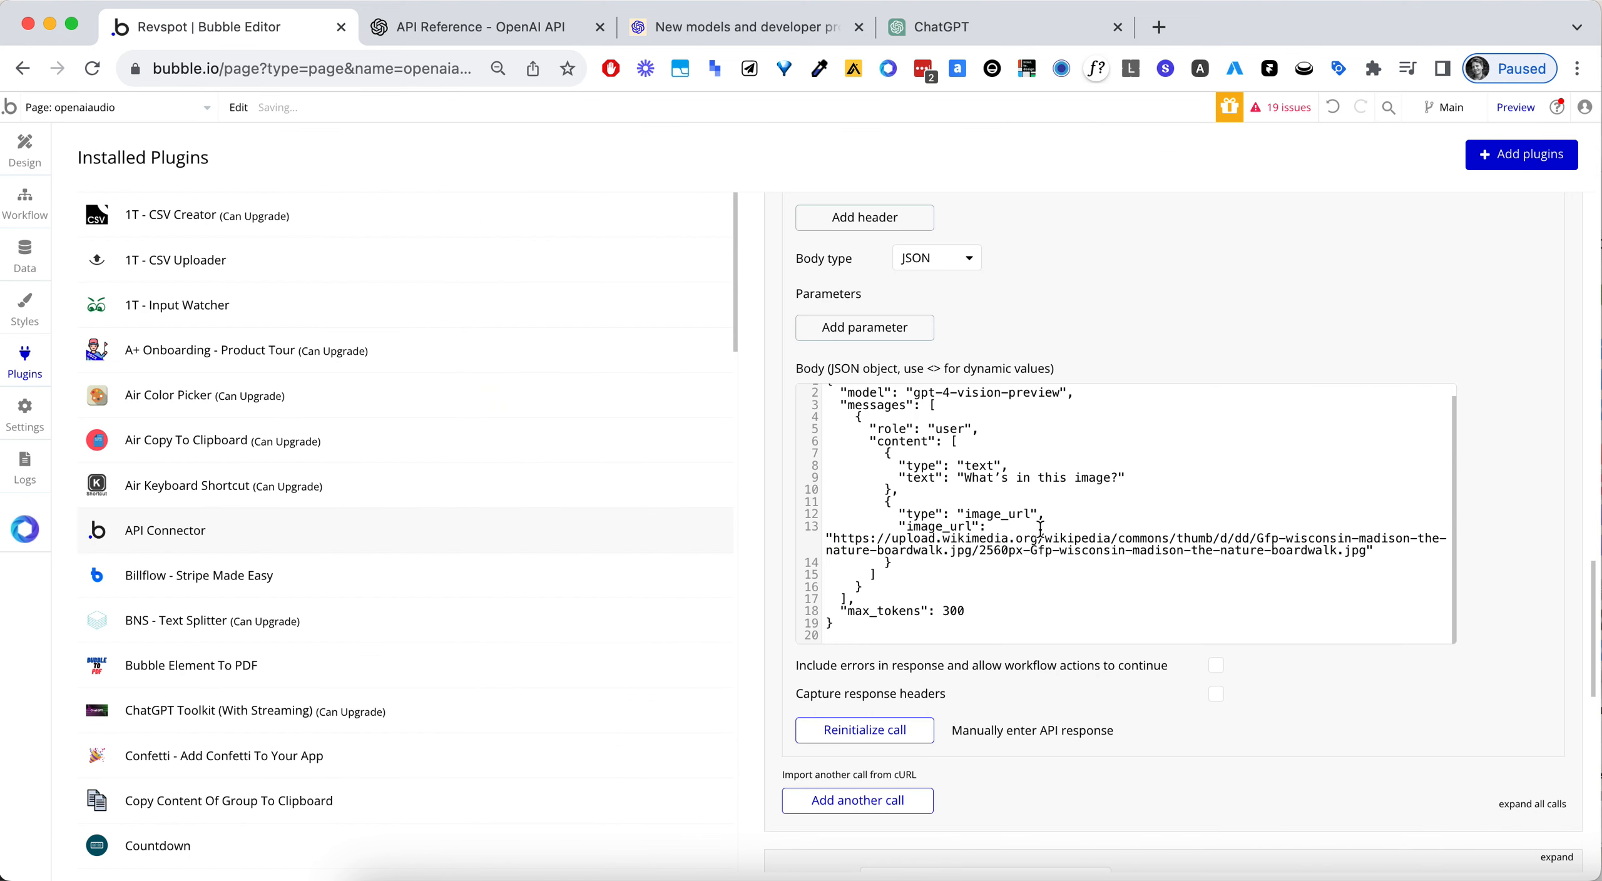
- Copy the Wikimedia image URL from the Vision body and open it in a new browser tab to view the image
left_click(832, 538)
left_click_drag(840, 544, 1365, 554)
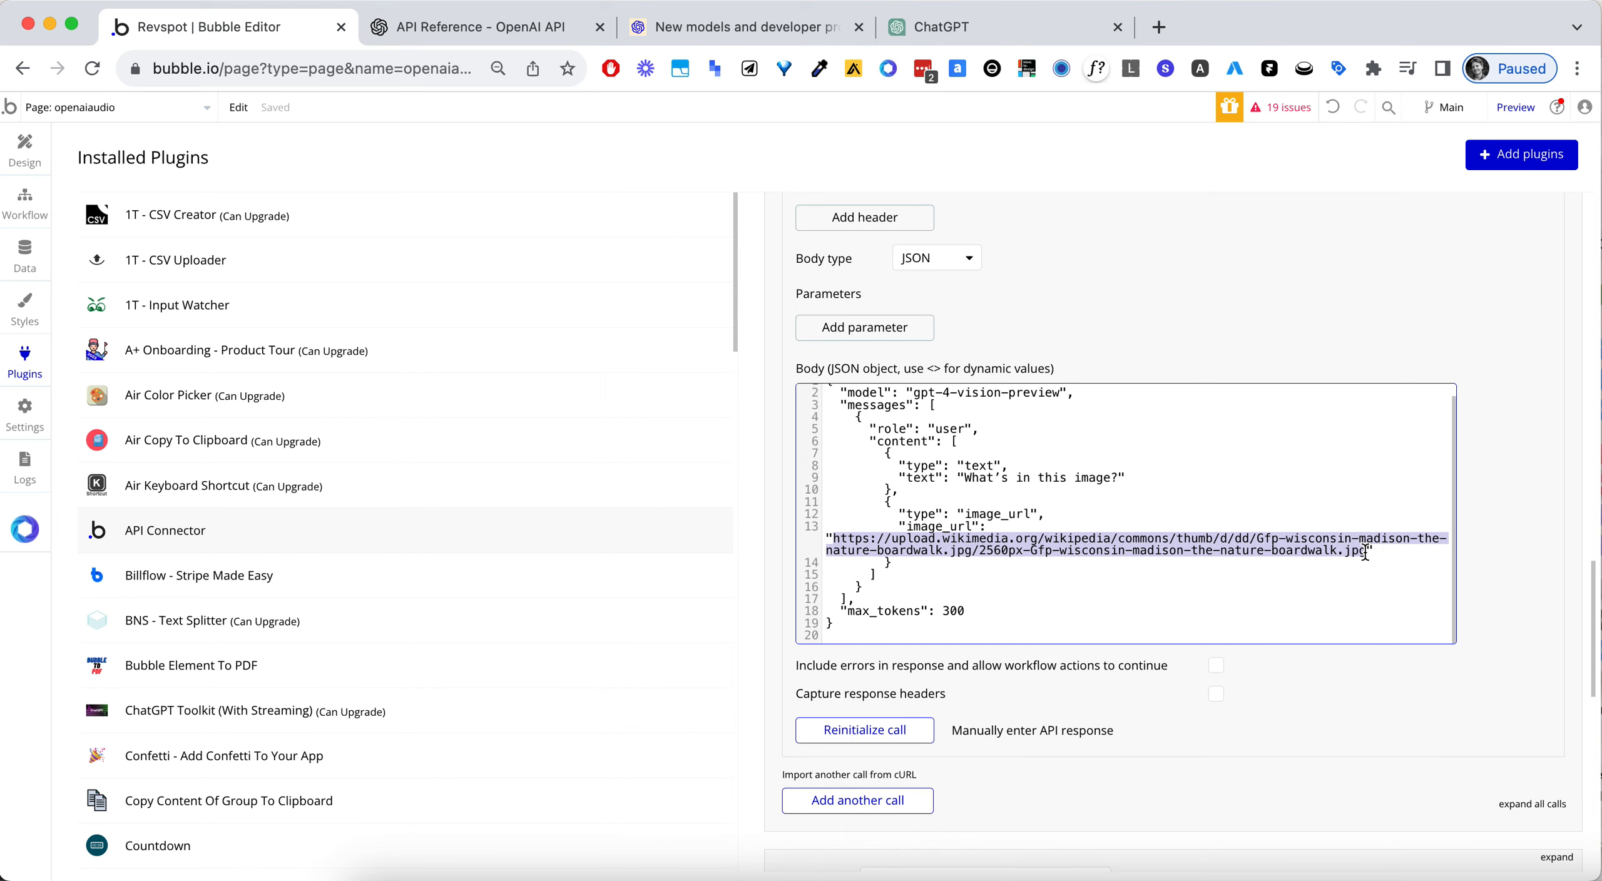
key("ctrl+c")
key("ctrl+t")
key("ctrl+v")
key("Return")
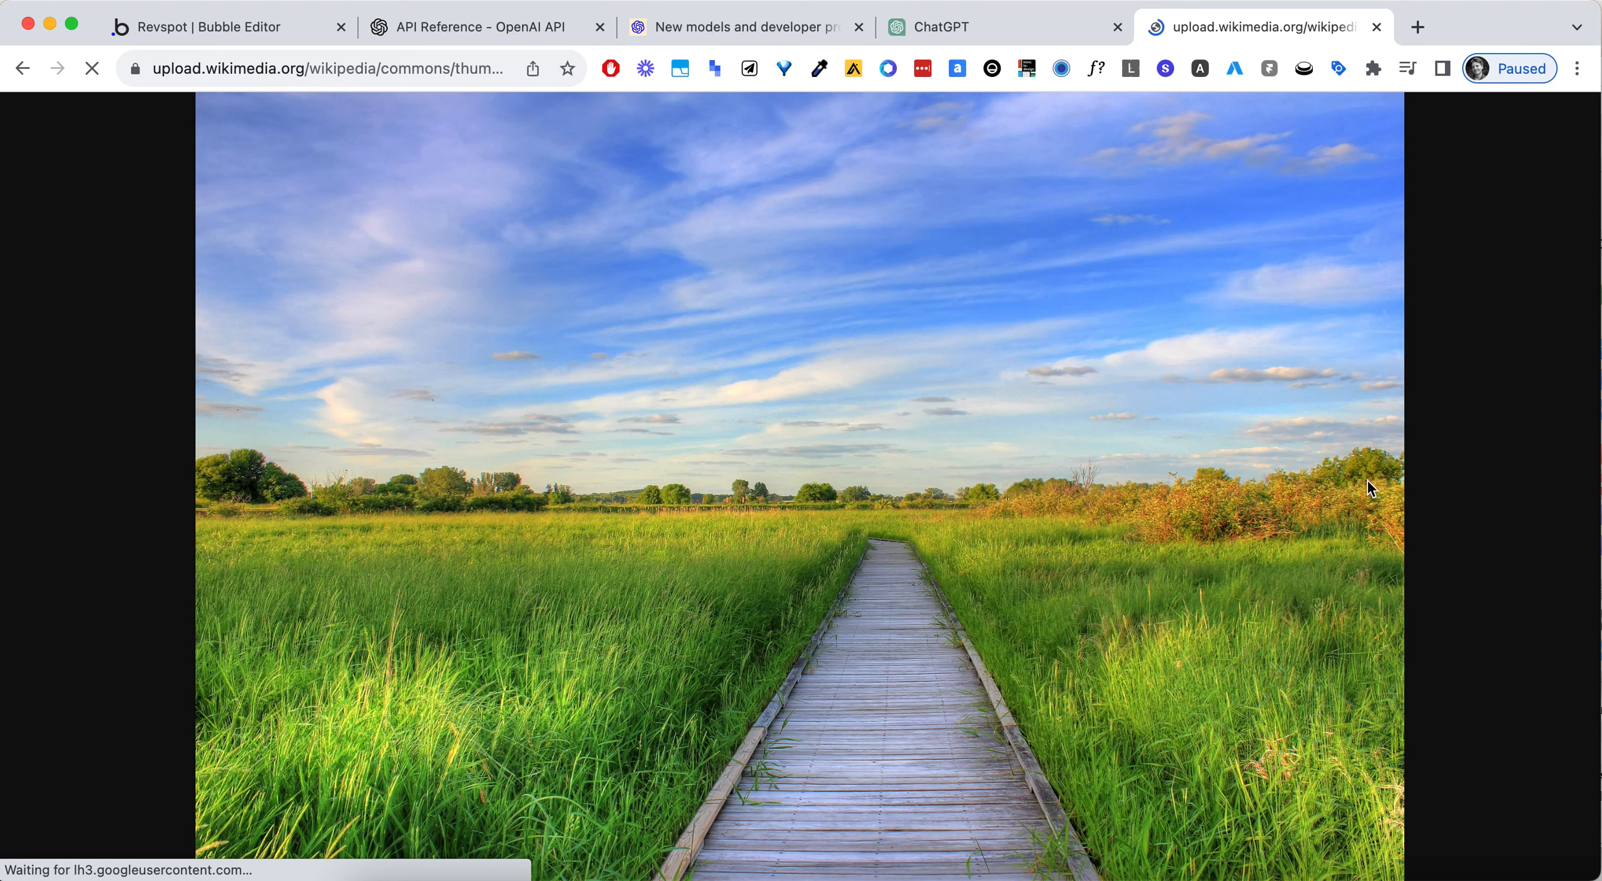
- Back in Bubble, replace "What's in this image?" in the Vision body with the dynamic value <text>
left_click(227, 35)
scroll(1071, 326, "up", 3)
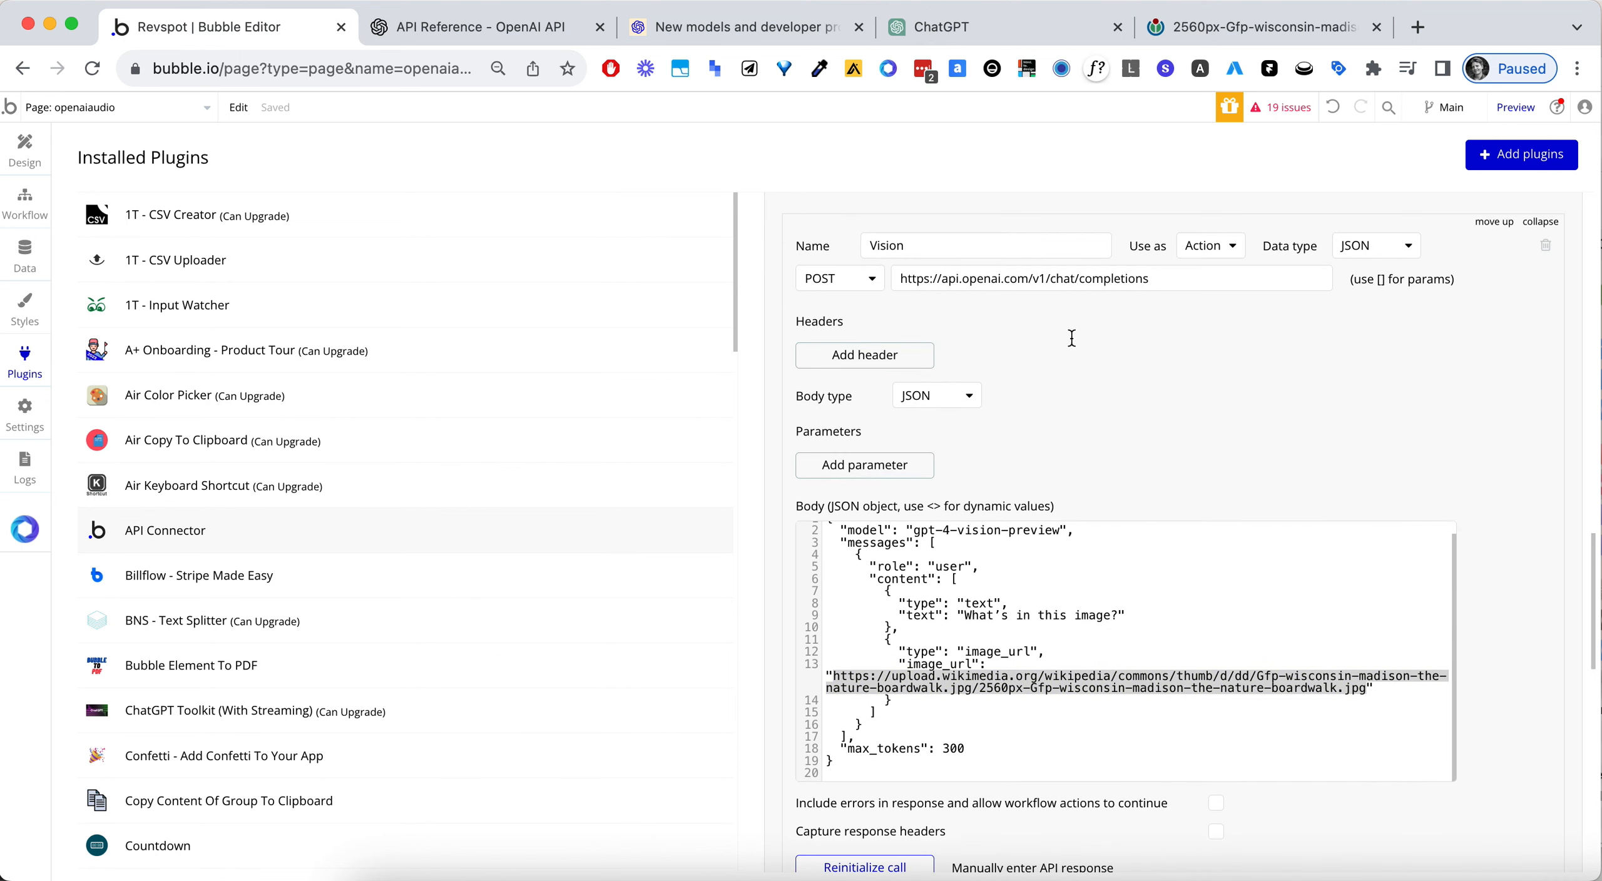
scroll(1091, 357, "down", 2)
scroll(1092, 343, "up", 1)
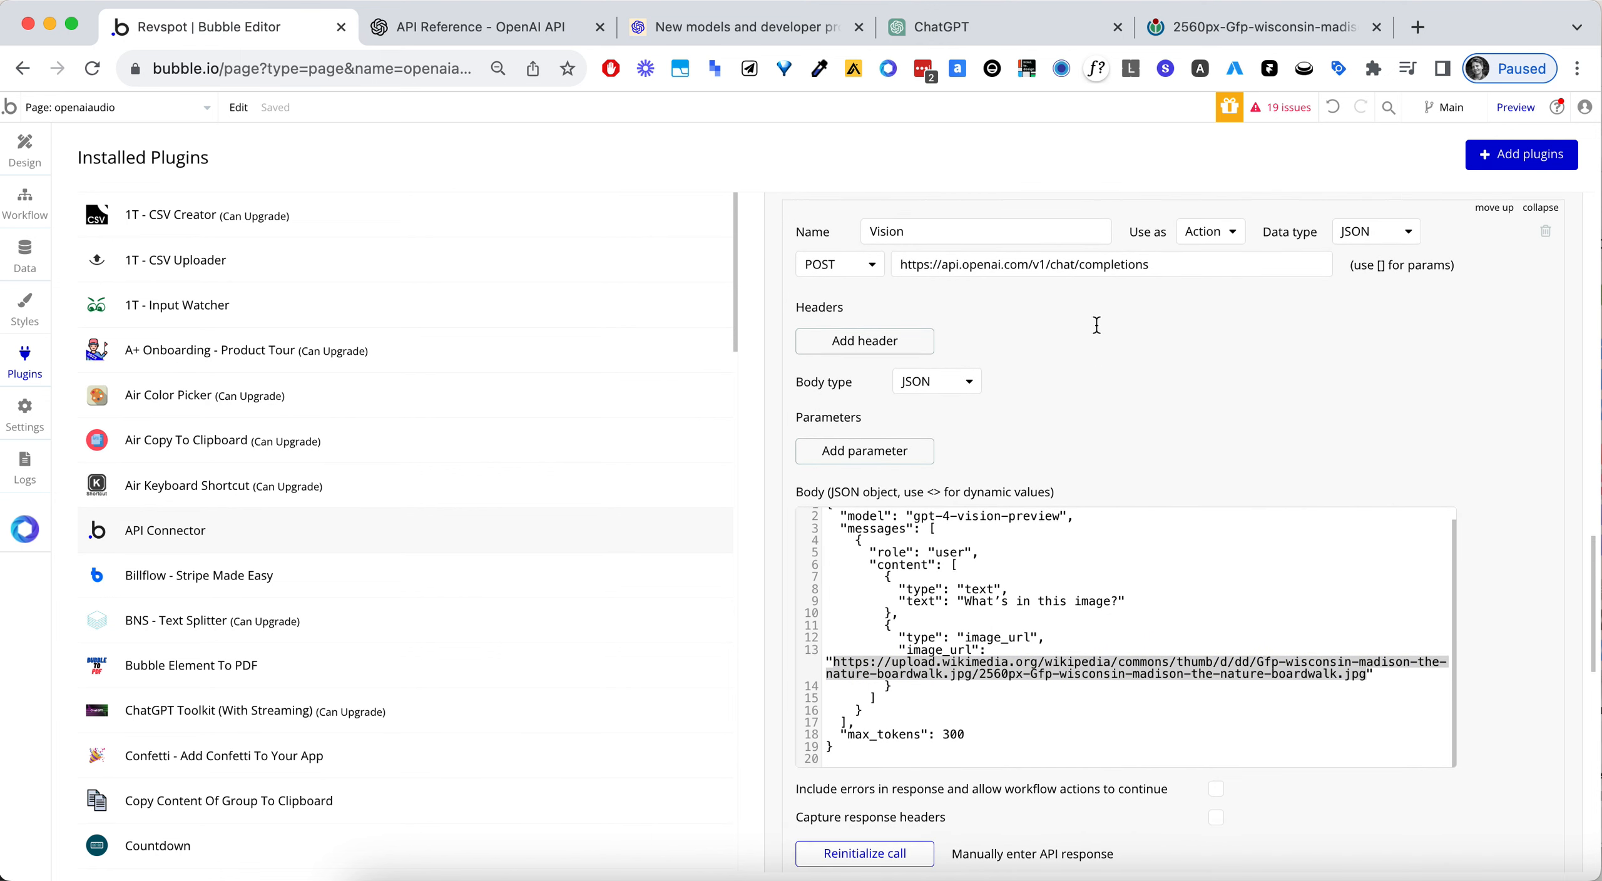
scroll(1107, 332, "down", 3)
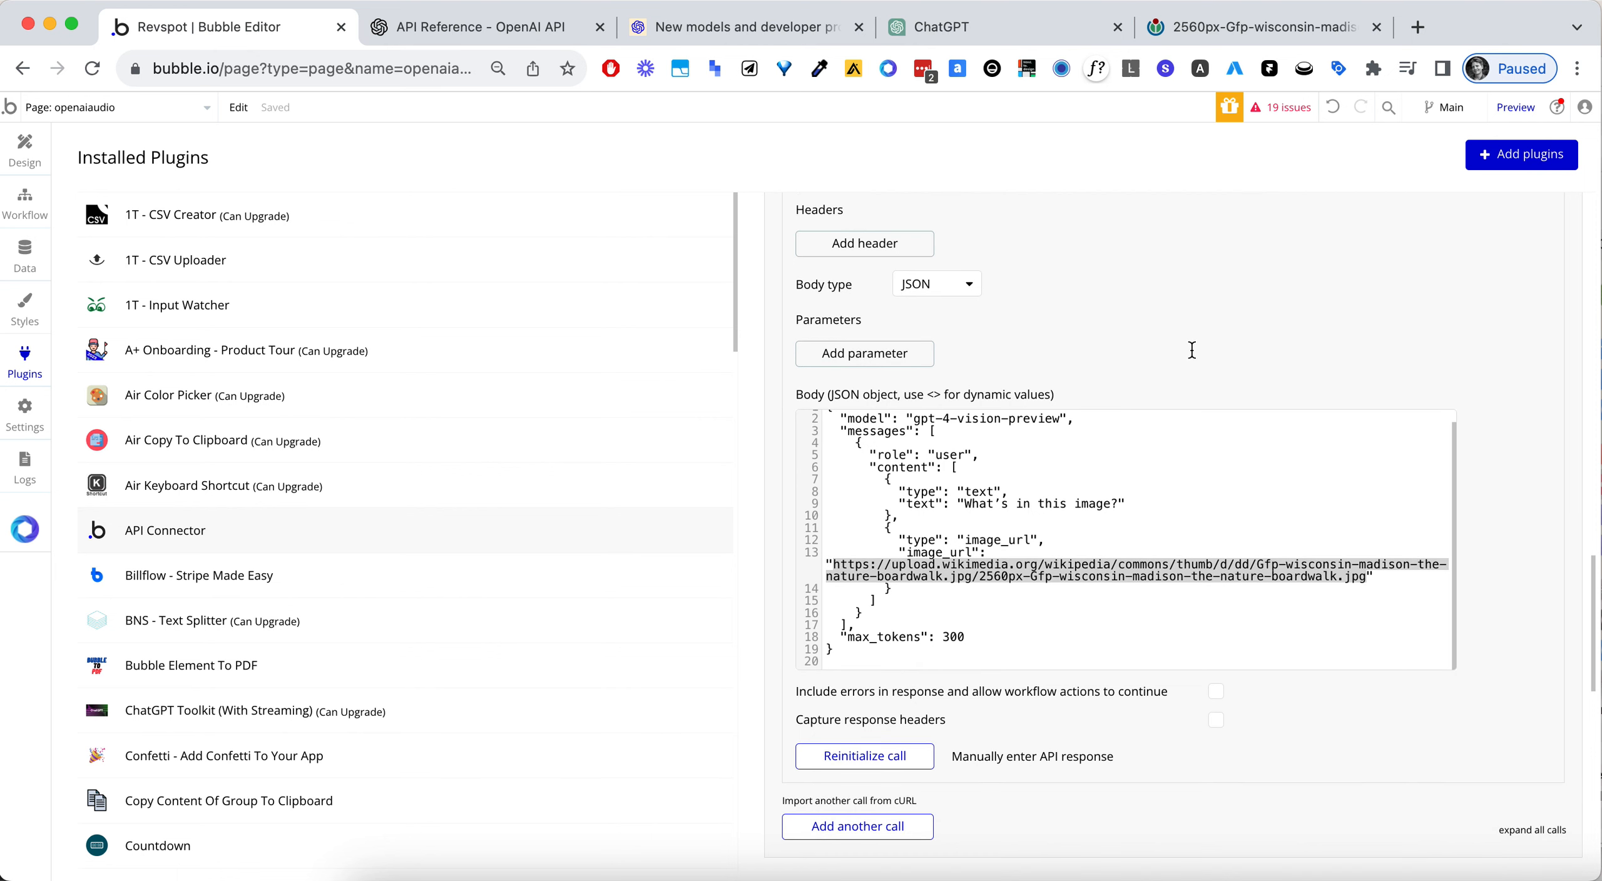
left_click(1125, 505)
left_click_drag(1125, 505, 966, 508)
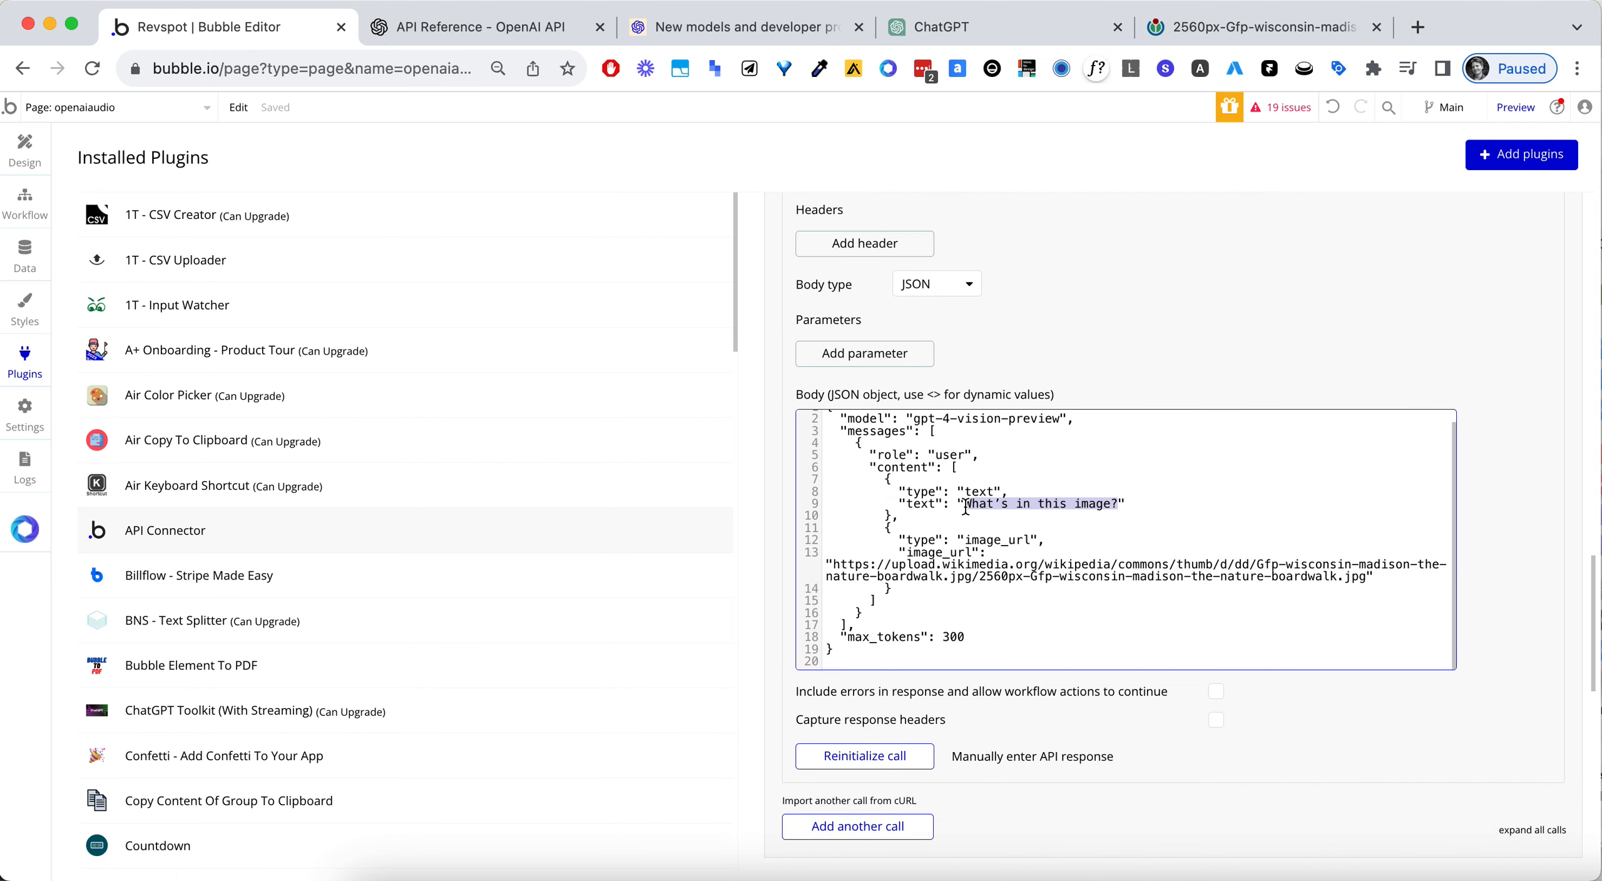
key("BackSpace")
type("<>")
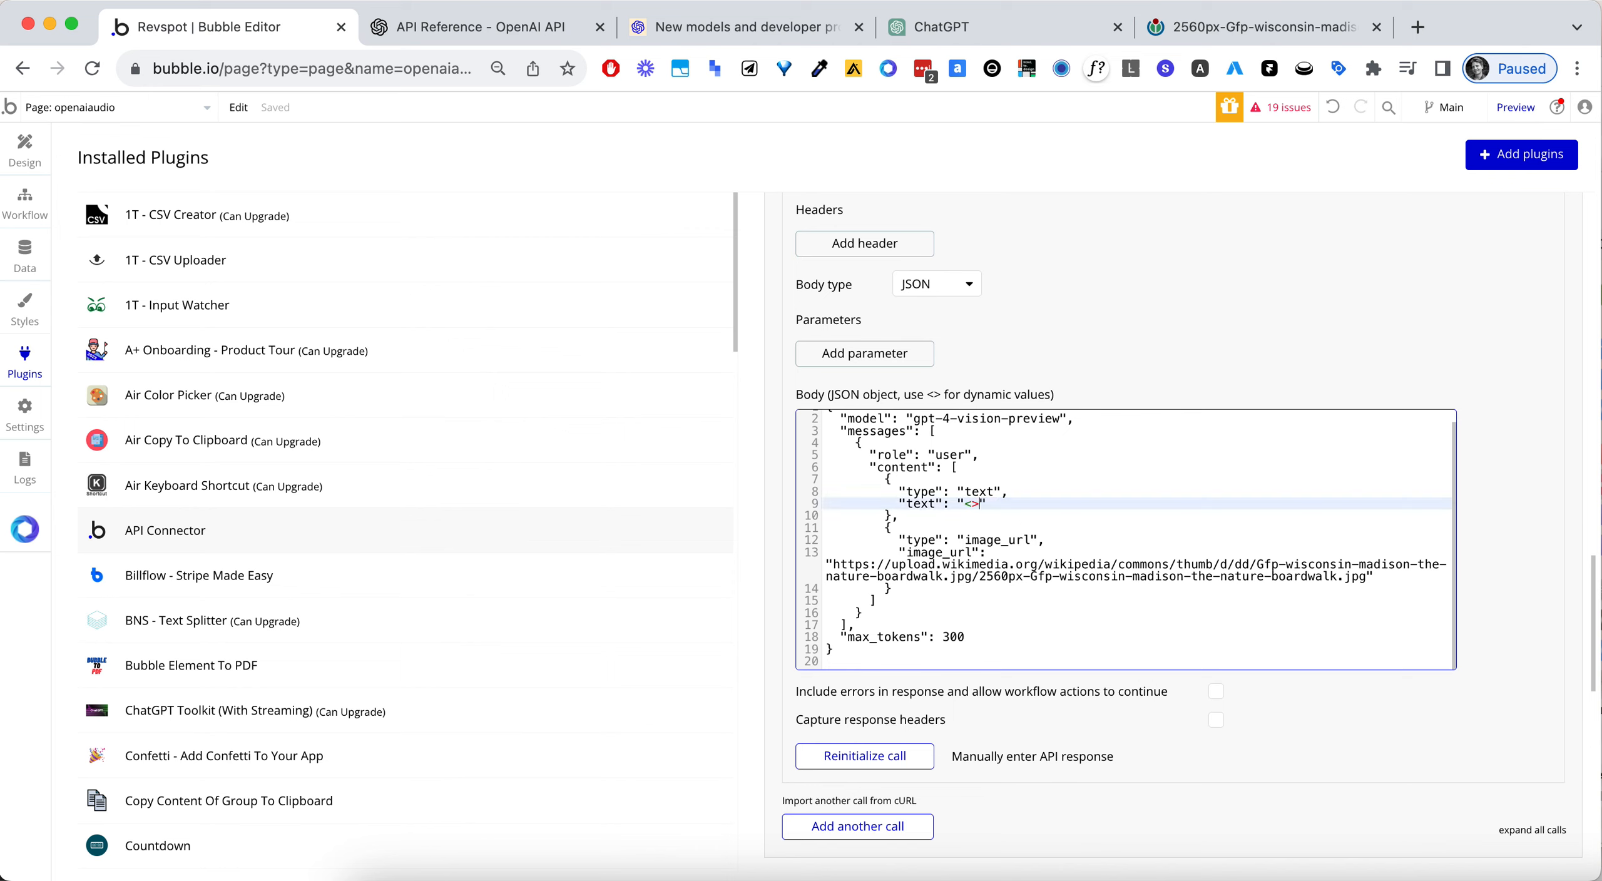
type("text")
left_click(1186, 714)
- Give the text parameter the value "what is this image?" and make it non-private
left_click(1072, 698)
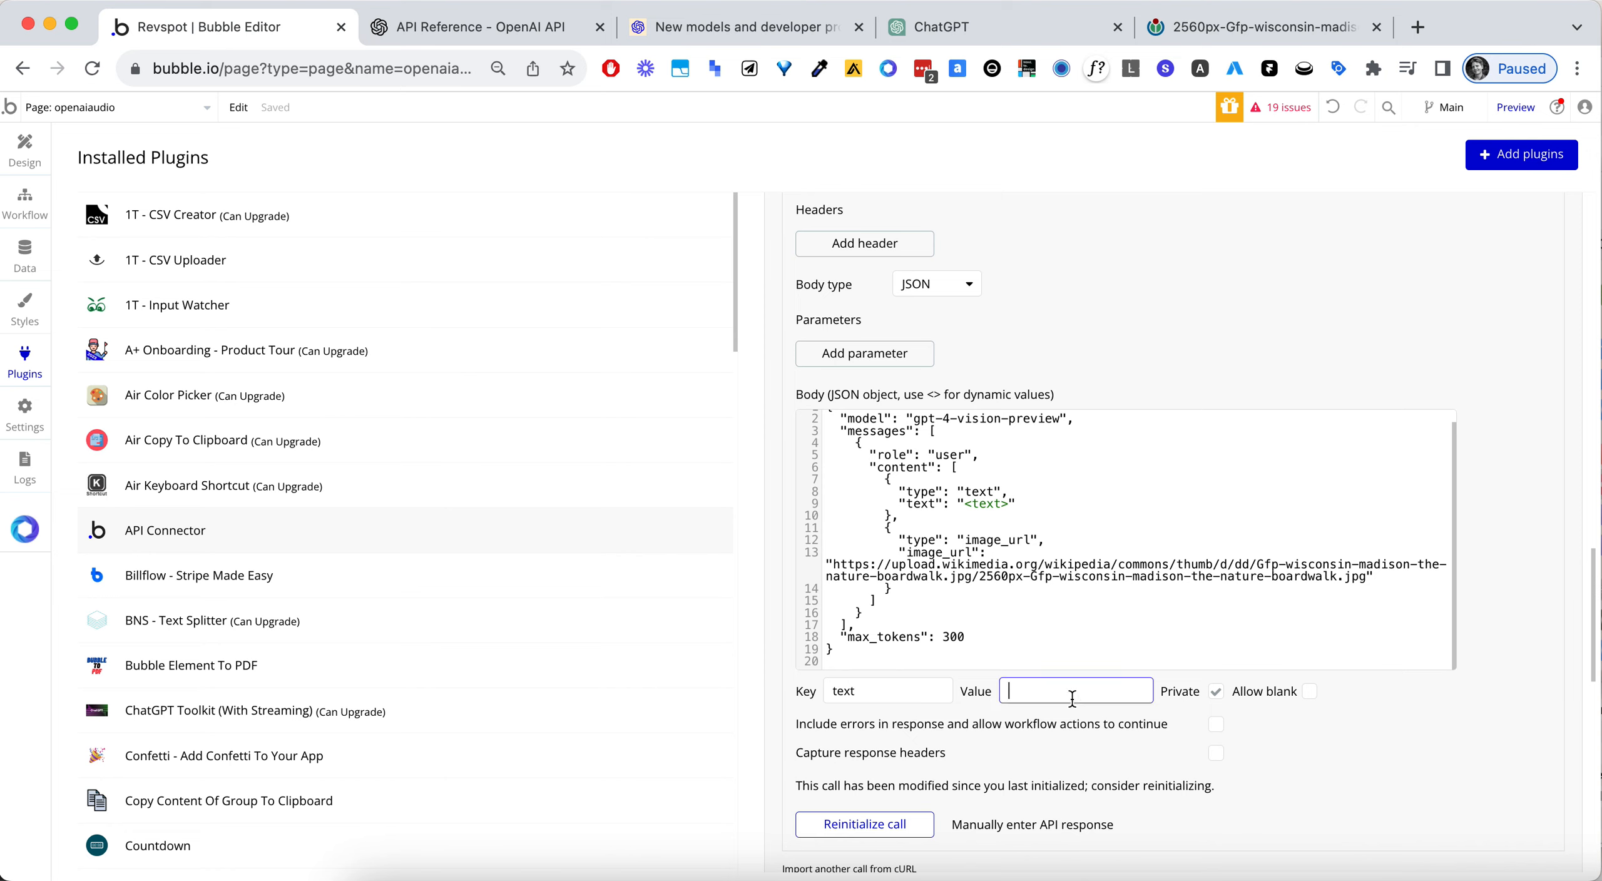
type("what is this im")
left_click(1216, 691)
- Replace the Wikimedia link in the Vision body's image_url line with the dynamic value <imageUrl>
left_click(992, 565)
key("Left")
key("Left")
key("Left")
key("Left")
key("Left")
key("Left")
key("Left")
key("Left")
key("Left")
key("Left")
key("Left")
key("Left")
key("Left")
key("Left")
key("Left")
key("Left")
key("Left")
key("Left")
key("Left")
key("Left")
left_click(922, 565)
left_click_drag(922, 565, 1368, 580)
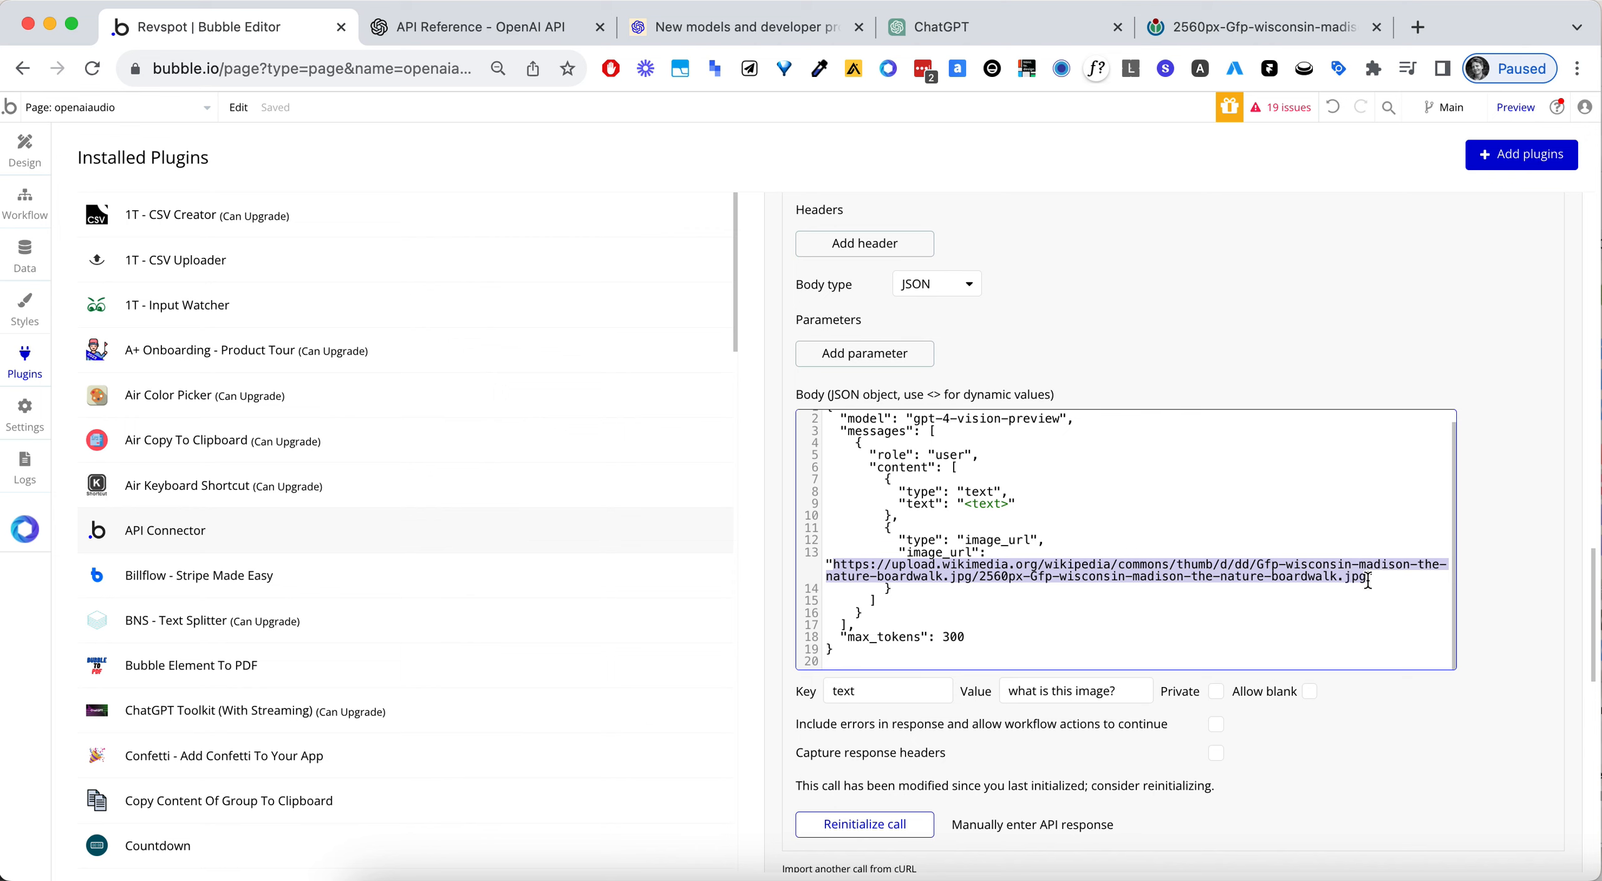
type("<image-")
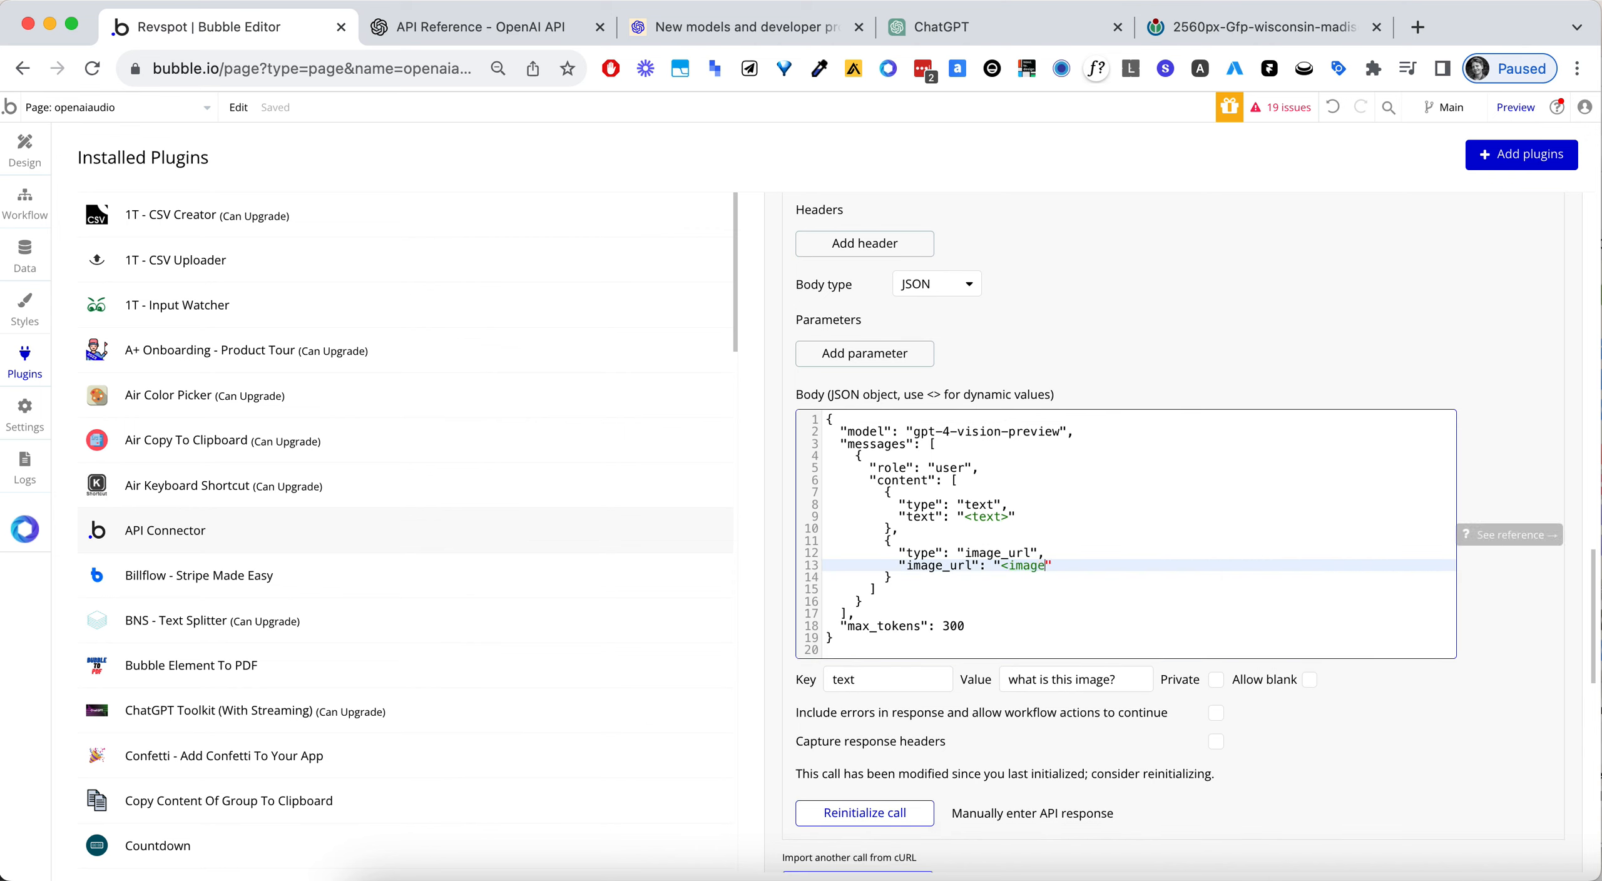
type("UR")
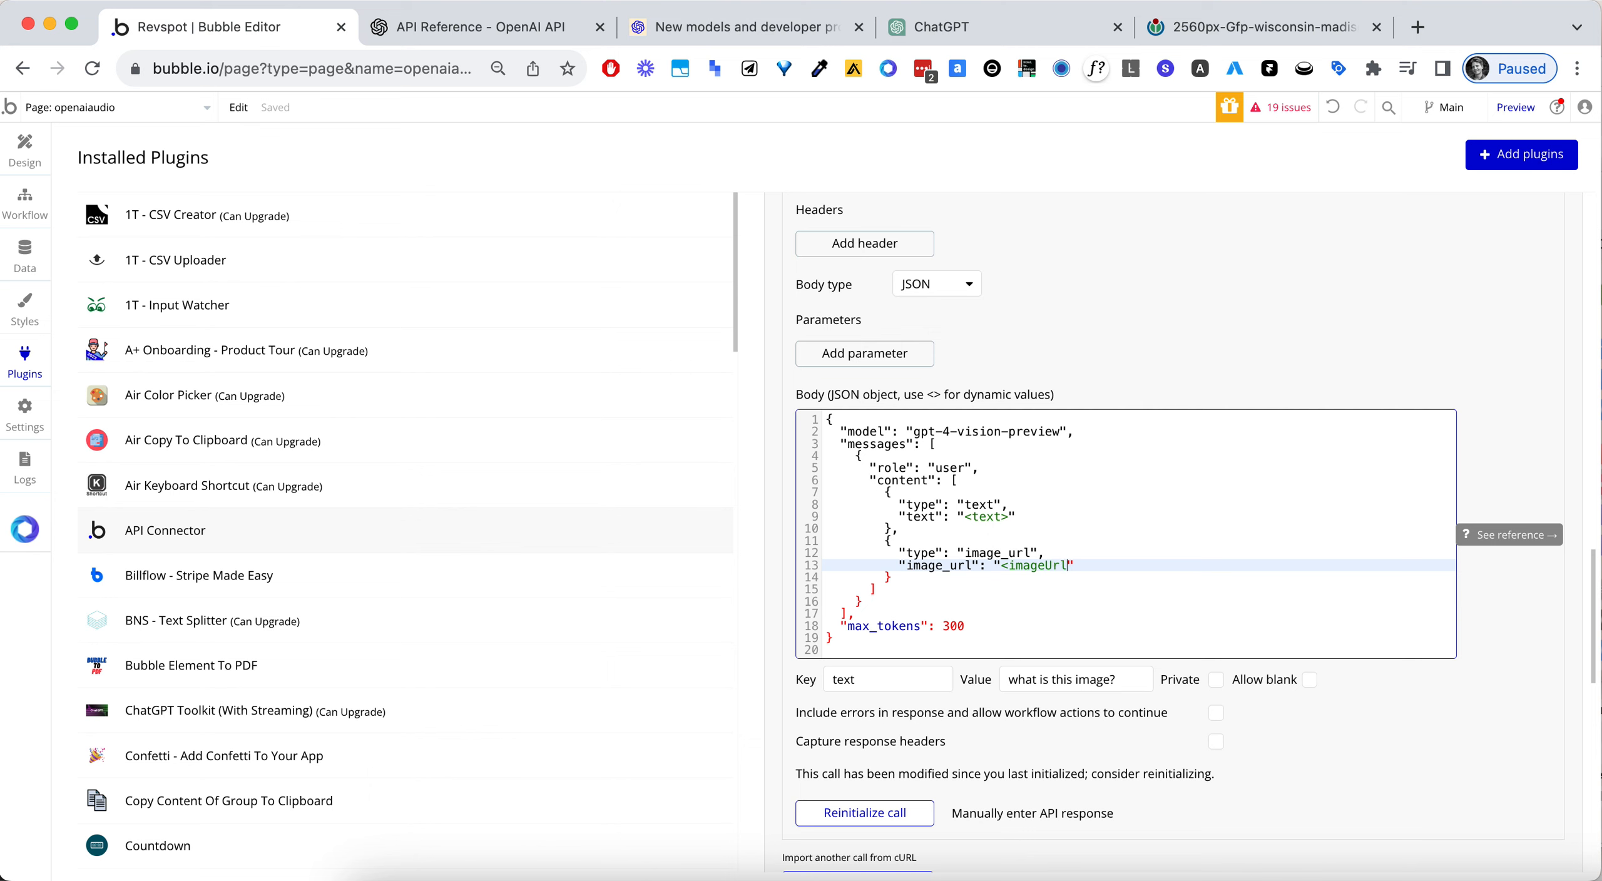
- Paste the copied Wikimedia image link as the imageUrl parameter's value
left_click(1117, 694)
key("super+v")
left_click(1419, 746)
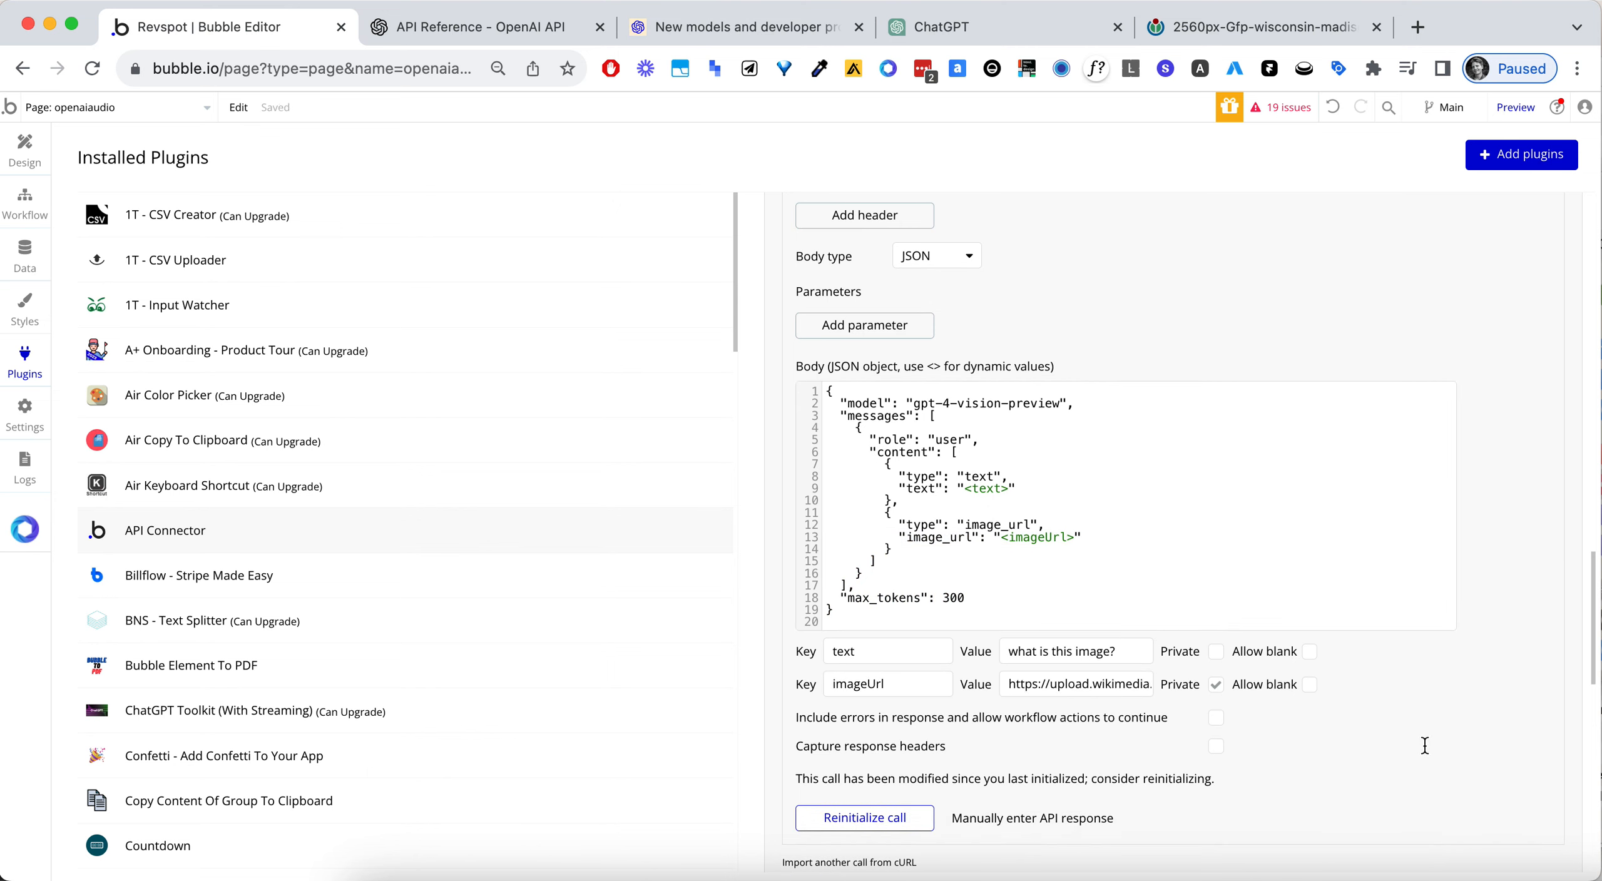
- Change the text parameter's value to "What colors are on this image?"
left_click(1110, 654)
key("super+a")
type("What colors ")
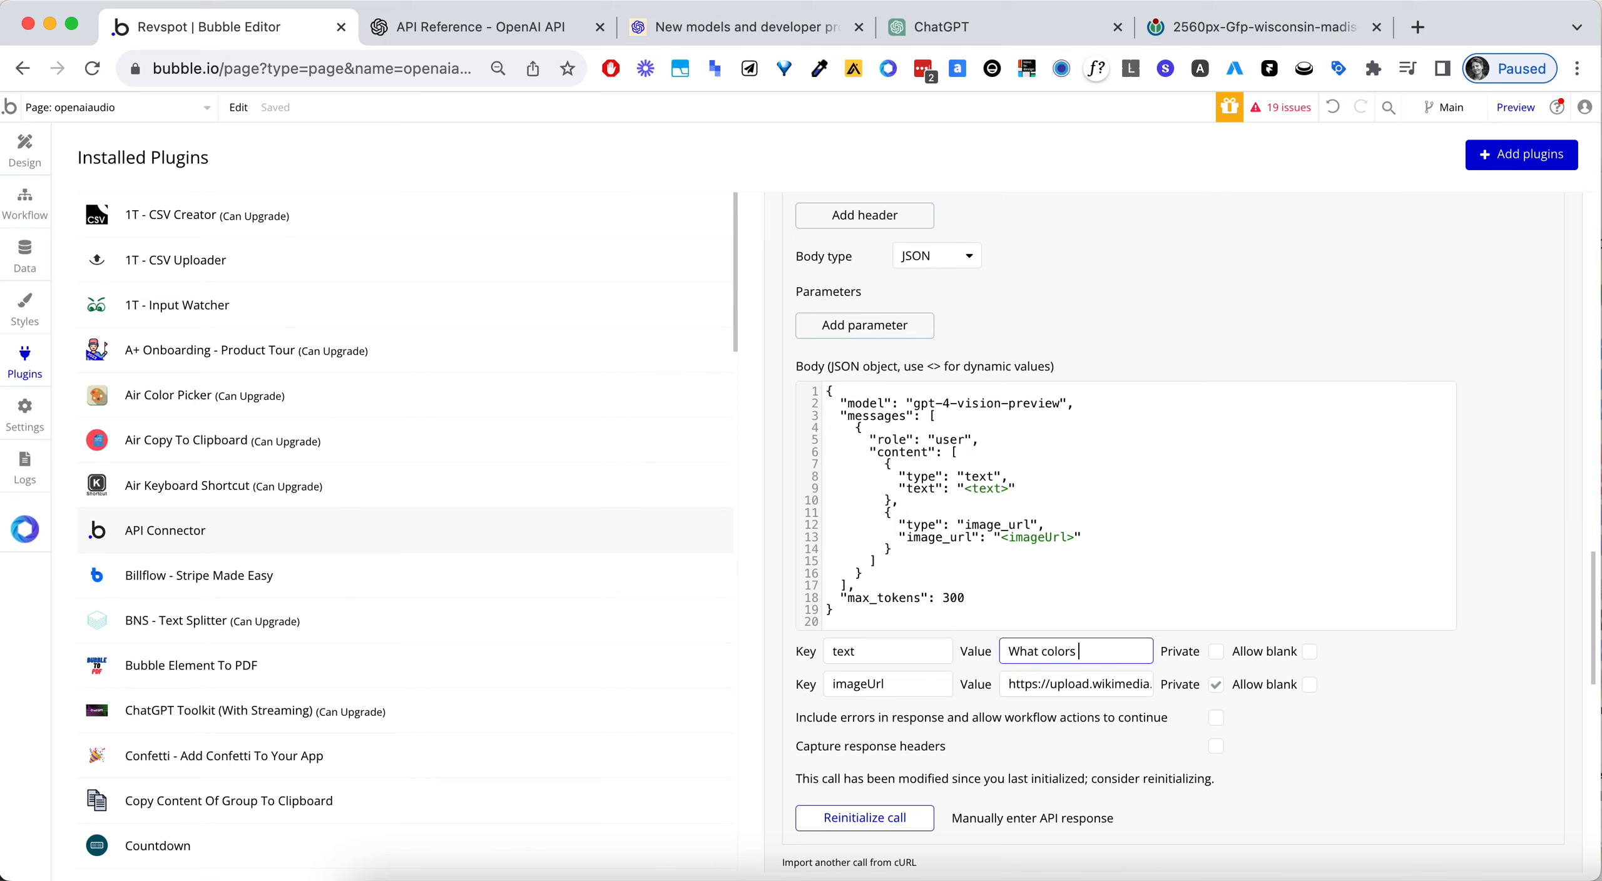
type("are on this image?")
left_click(1435, 771)
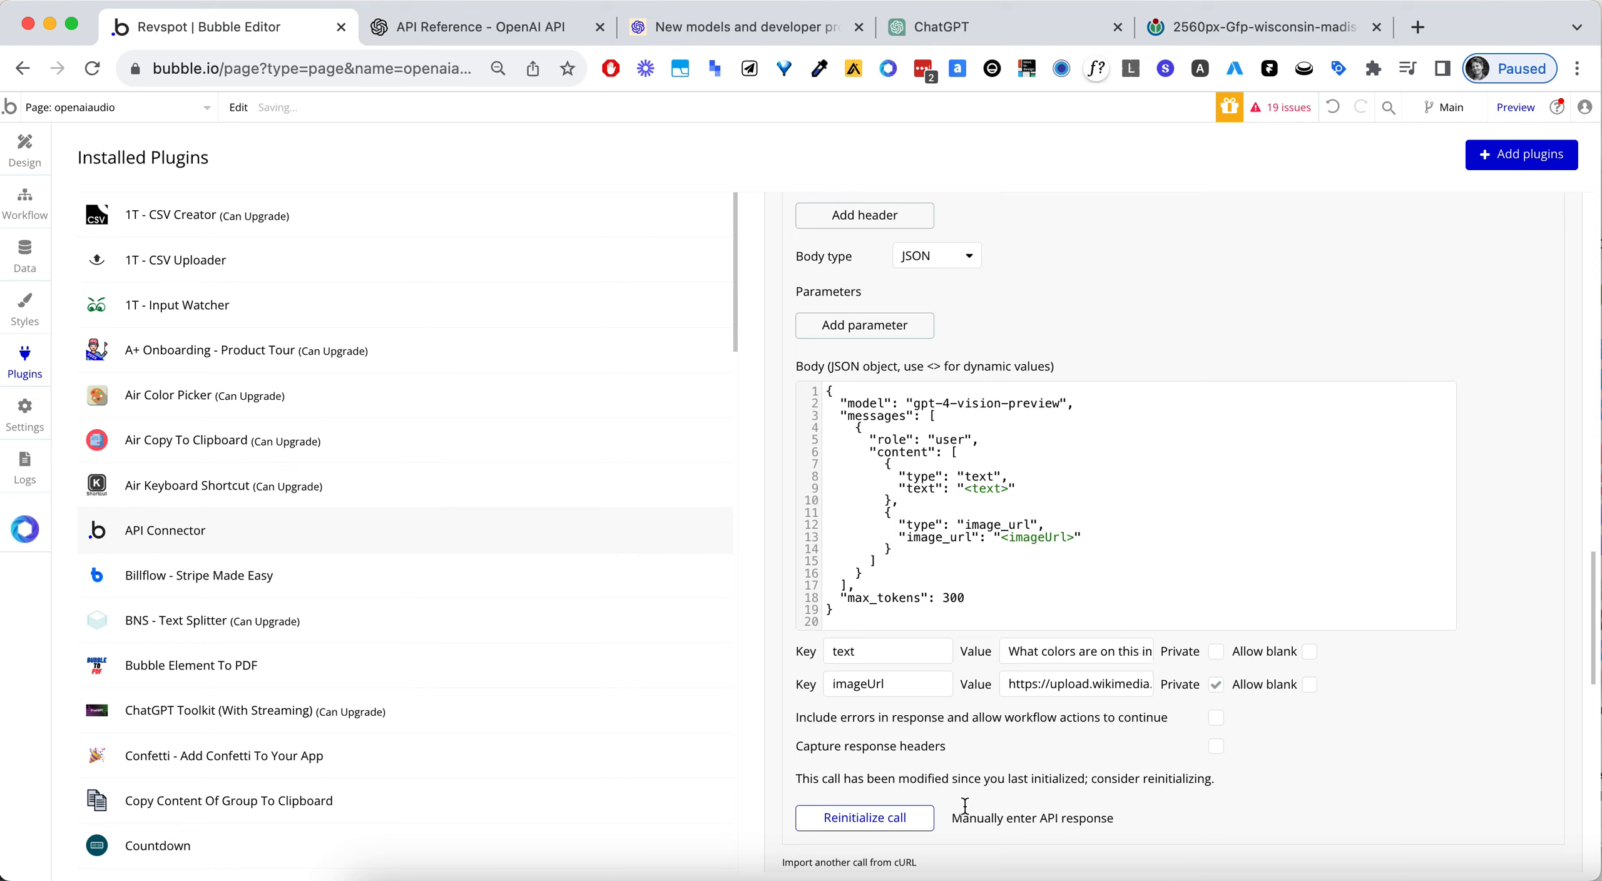
- Reinitialize the Vision call and display the raw data of its response
left_click(926, 815)
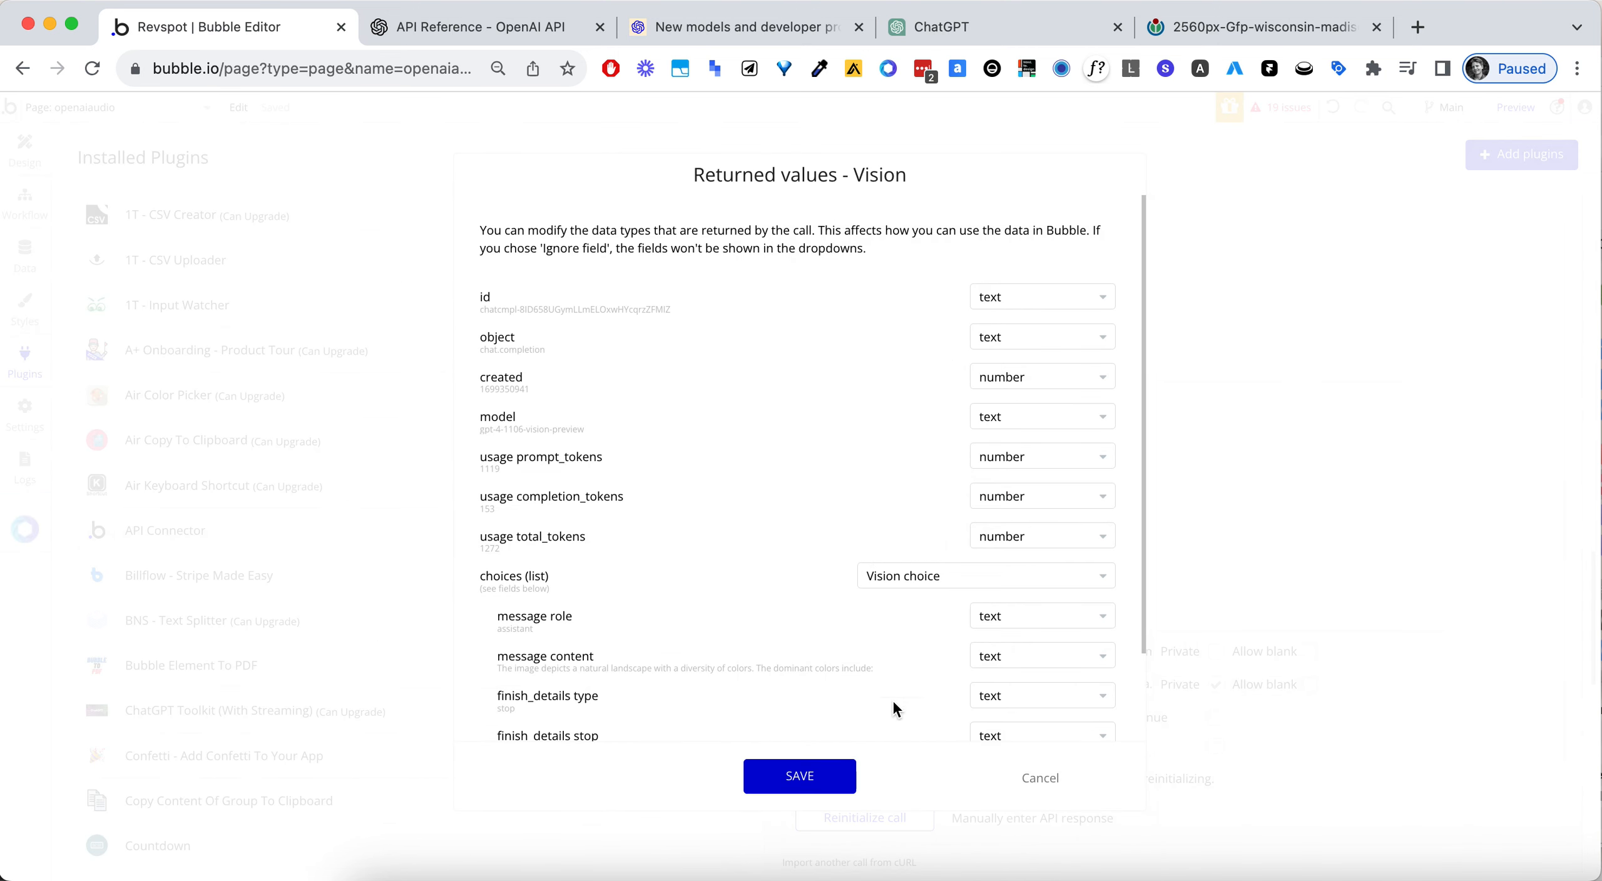
scroll(894, 705, "down", 3)
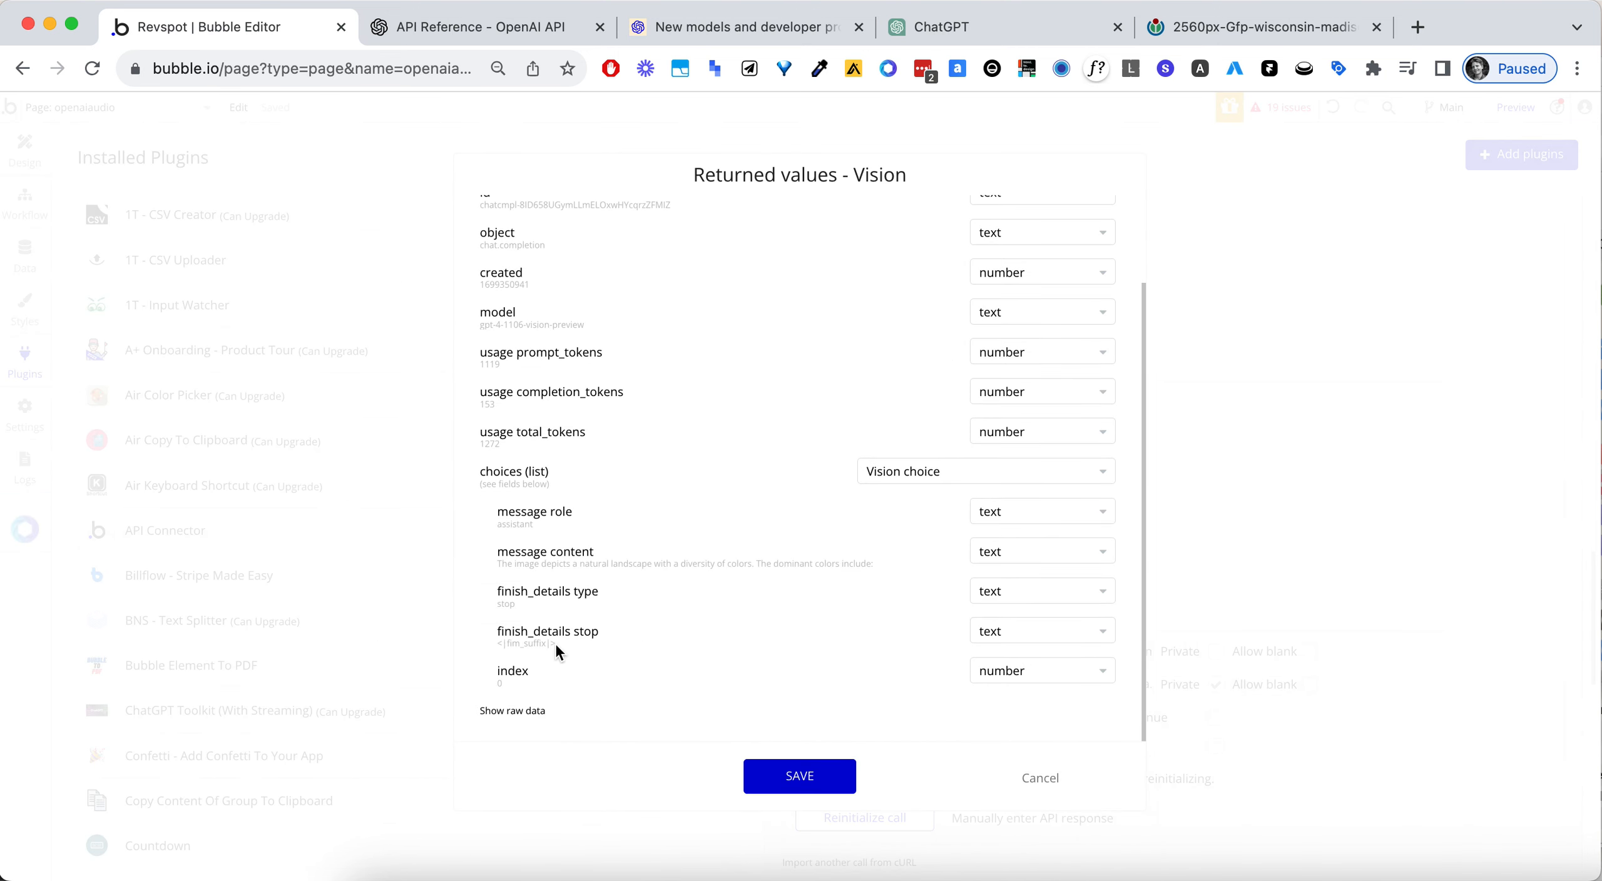
left_click(533, 712)
scroll(751, 607, "down", 10)
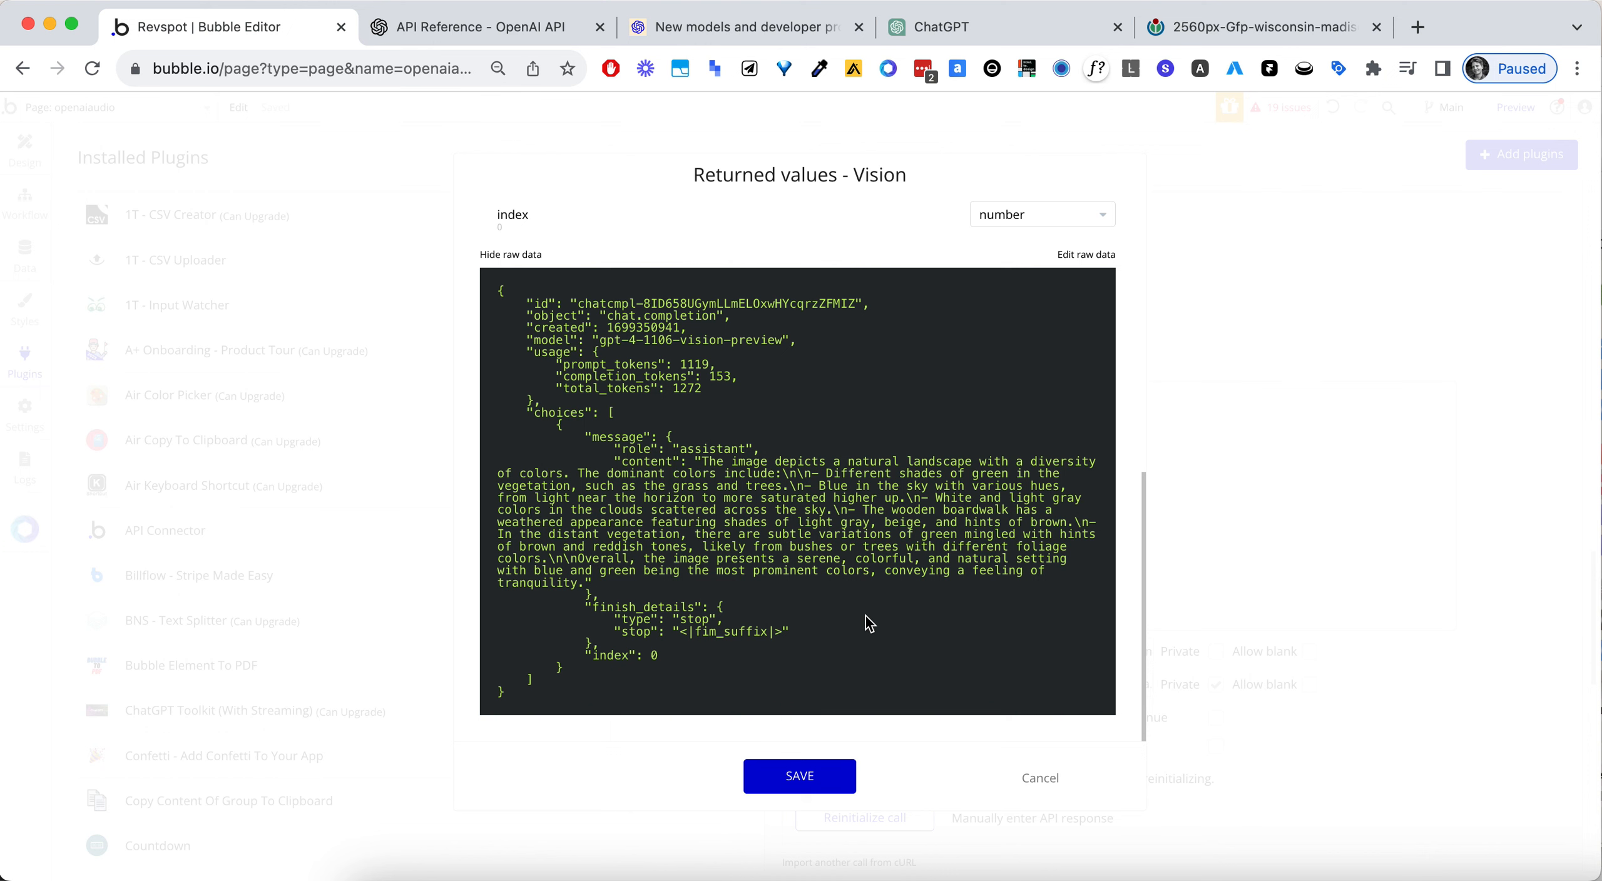
- View the Wikimedia source image in its browser tab, and save the Vision call's returned values in Bubble
left_click(1185, 19)
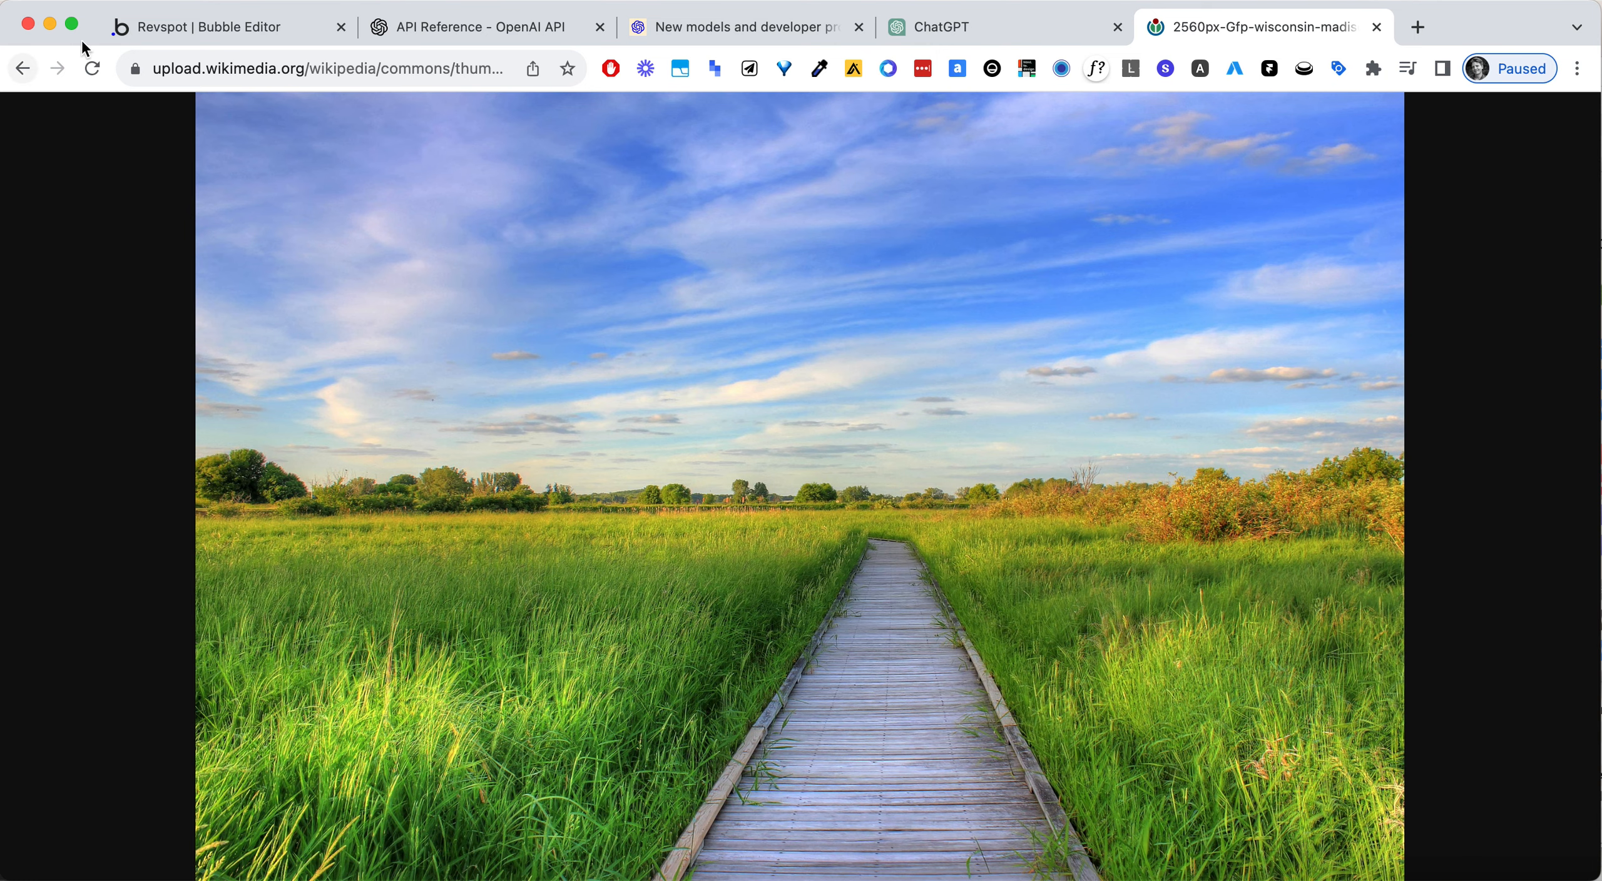
left_click(147, 25)
left_click(833, 774)
scroll(1176, 539, "down", 1)
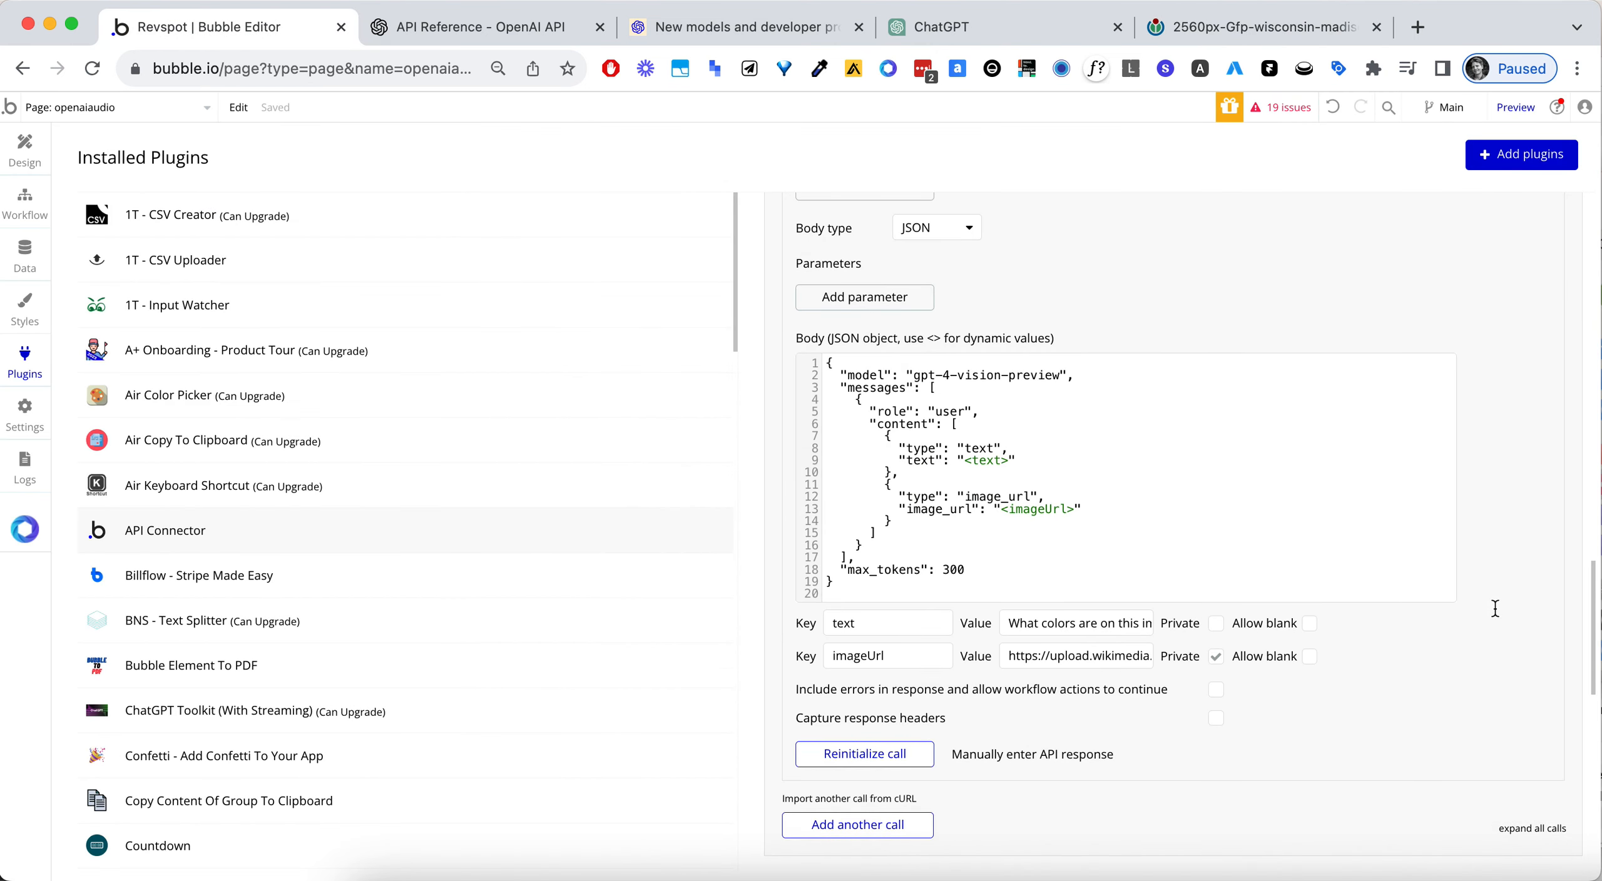
scroll(1494, 608, "up", 1)
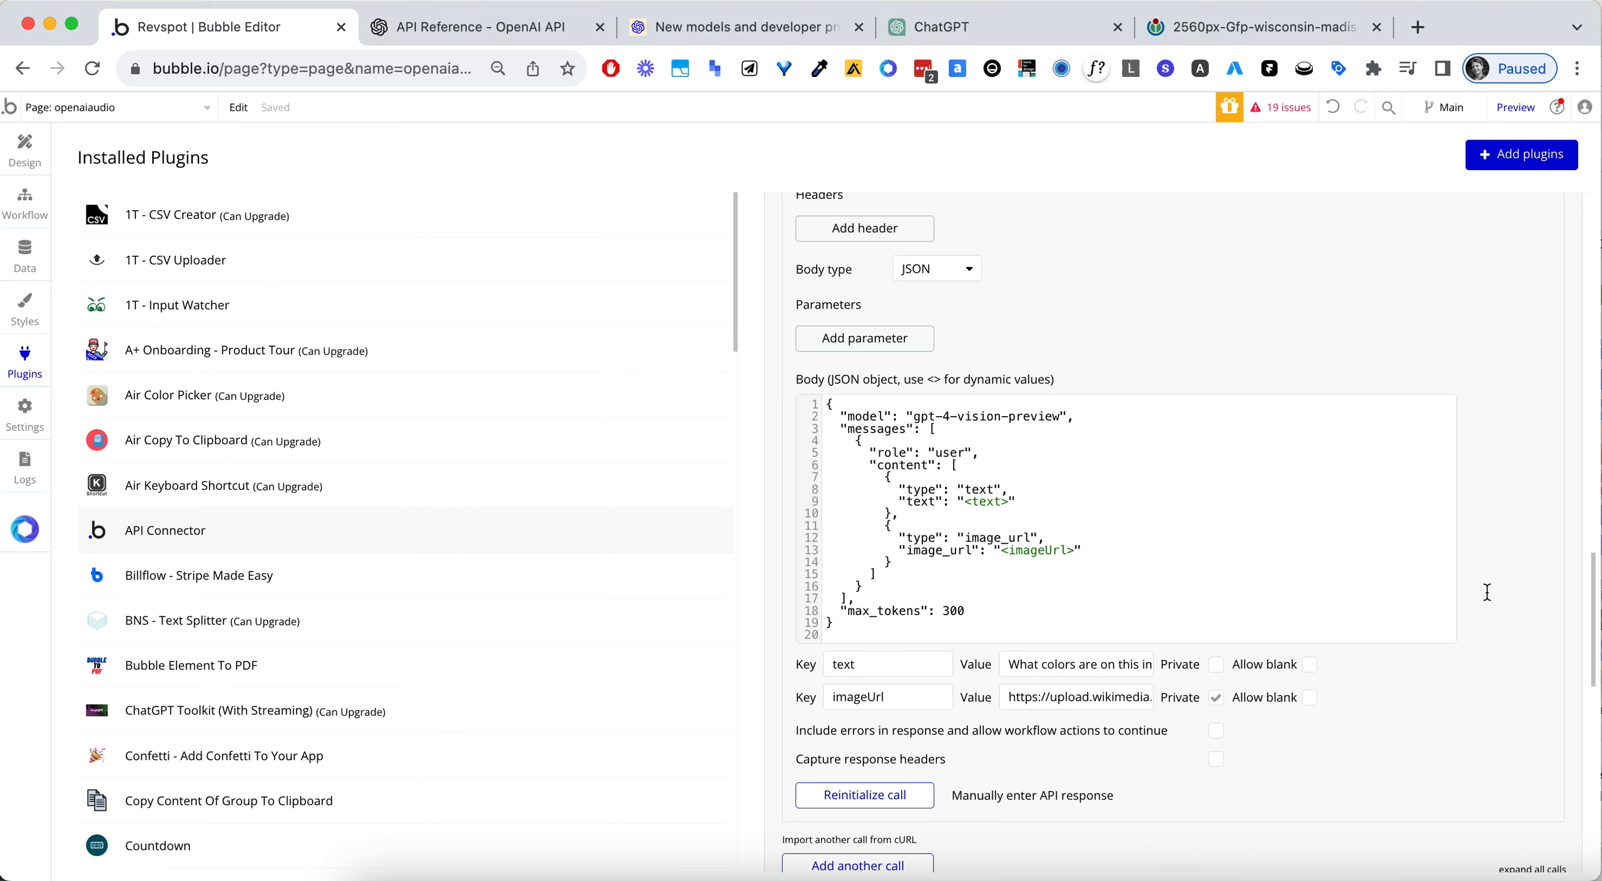
scroll(1487, 592, "up", 2)
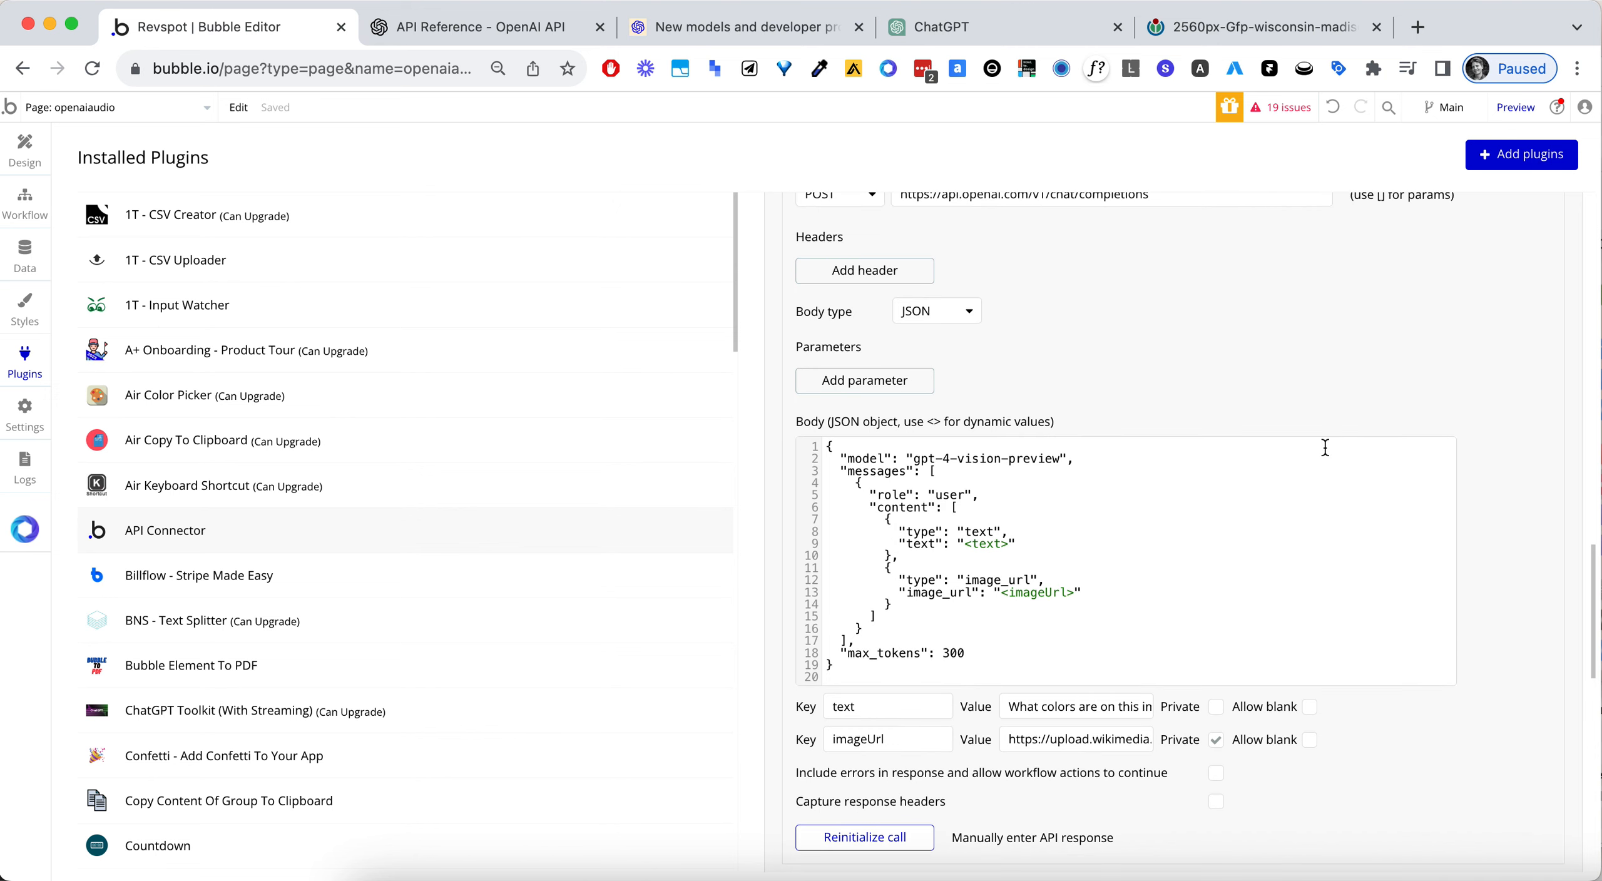
scroll(1316, 359, "up", 5)
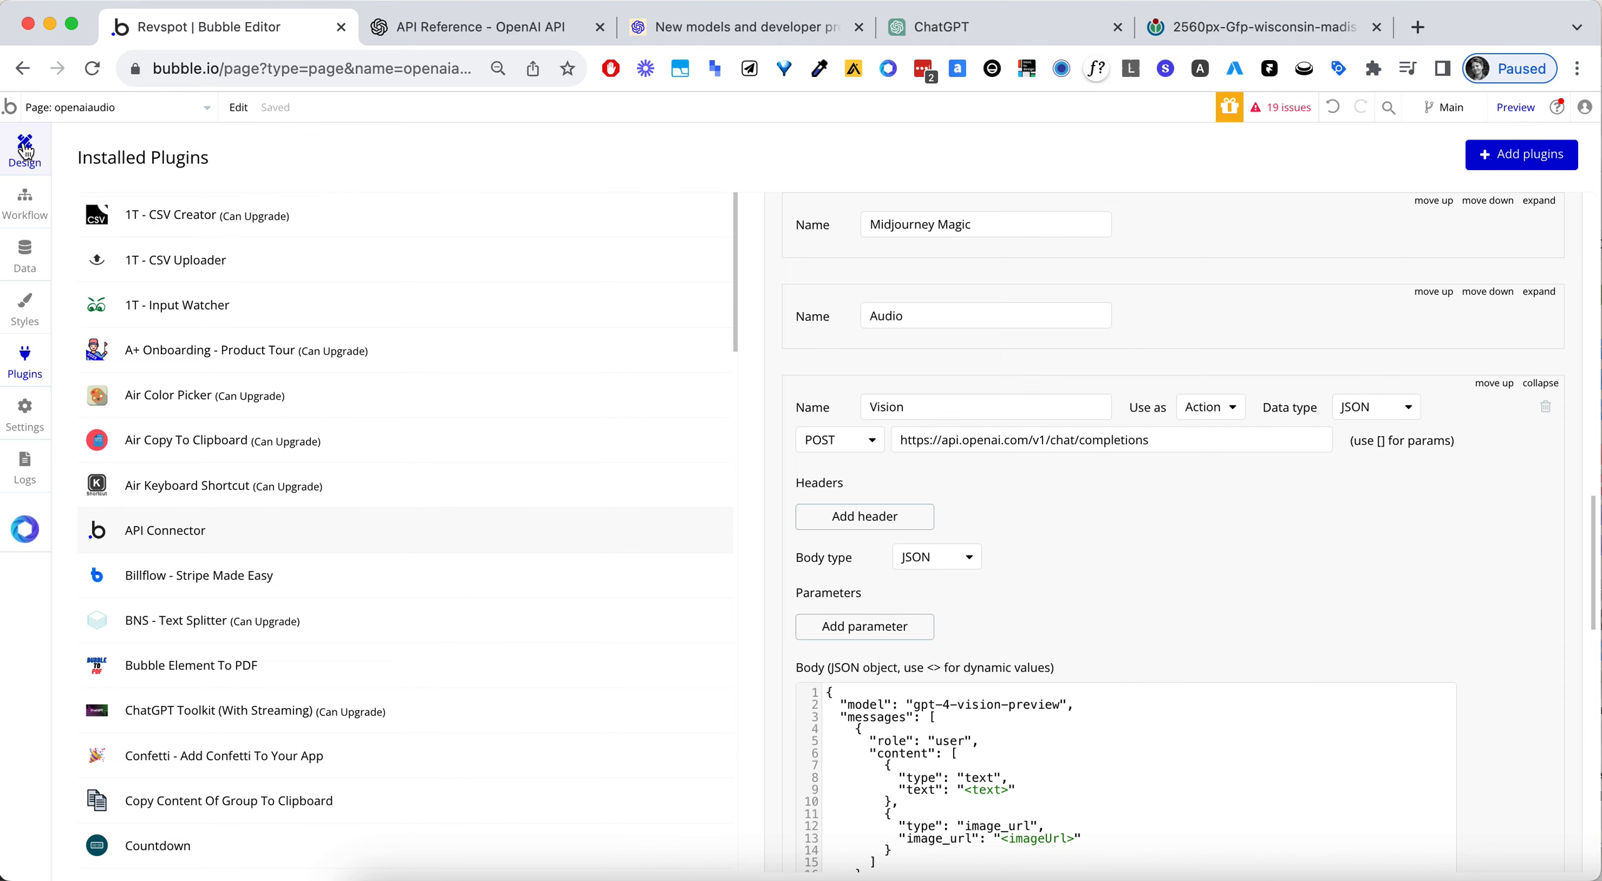
scroll(1271, 538, "down", 3)
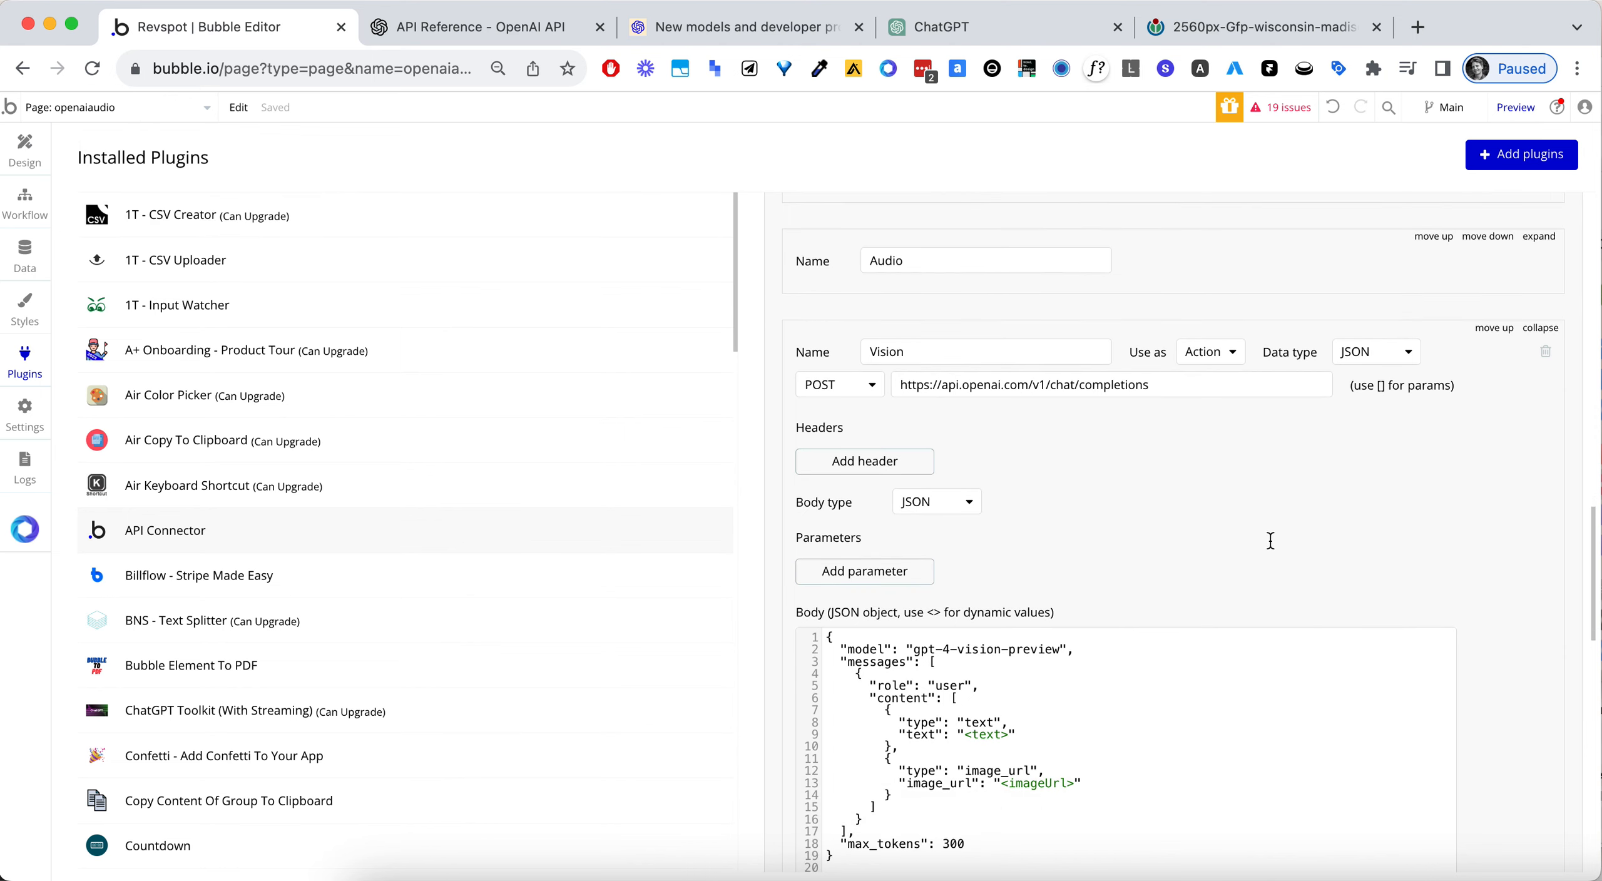
scroll(1492, 560, "down", 1)
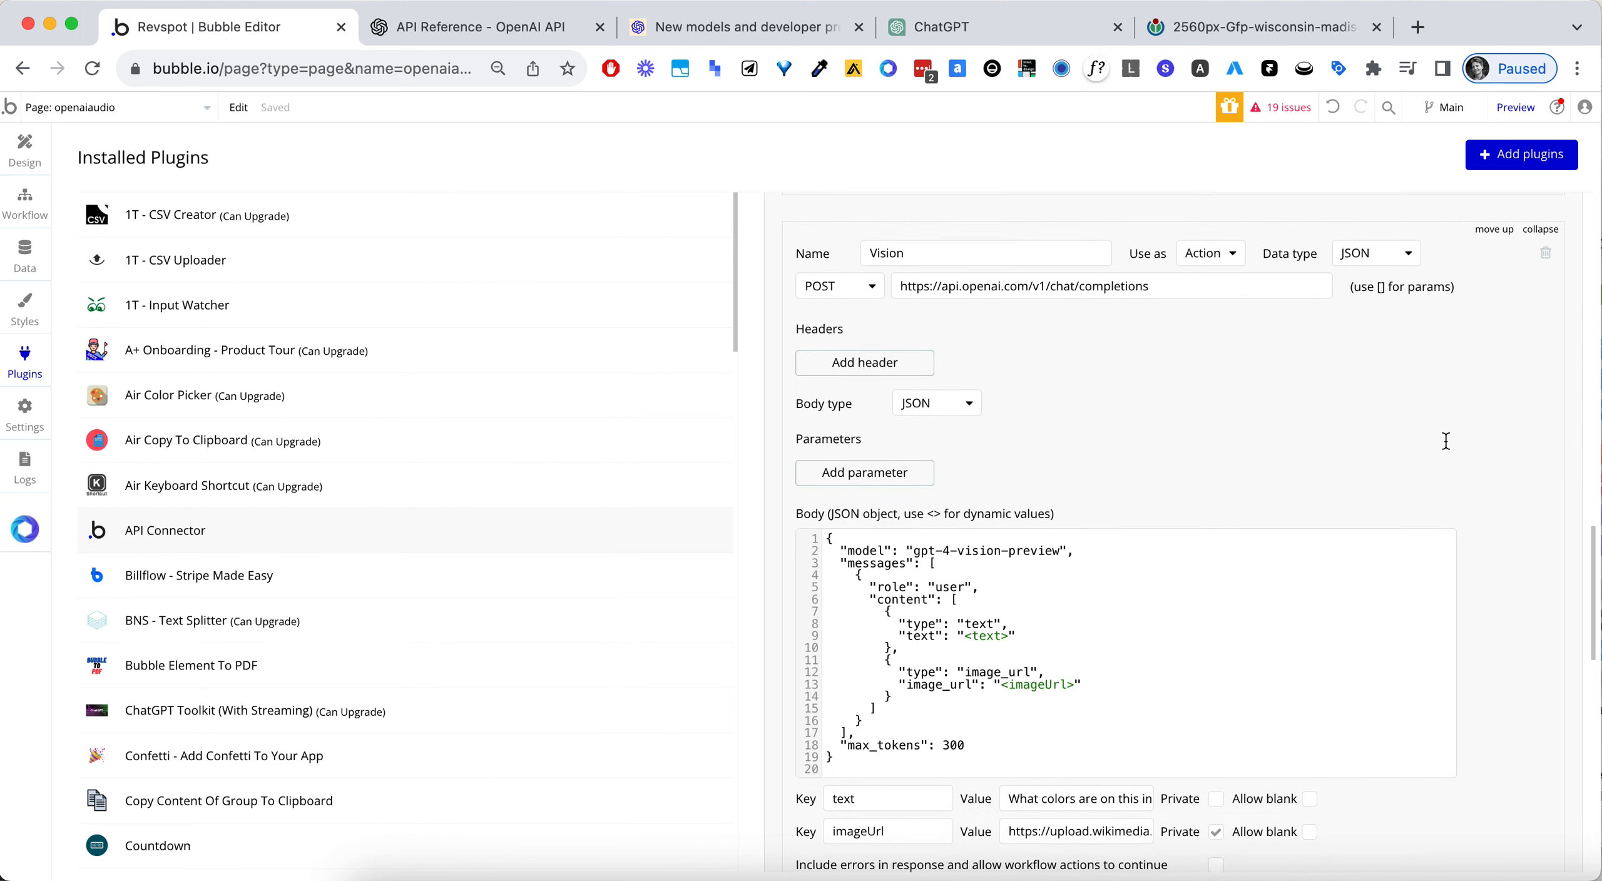
- In the page designer, add a text element about 847 px wide near the top of the openaiaudio page, reading "The Joker"
left_click(26, 149)
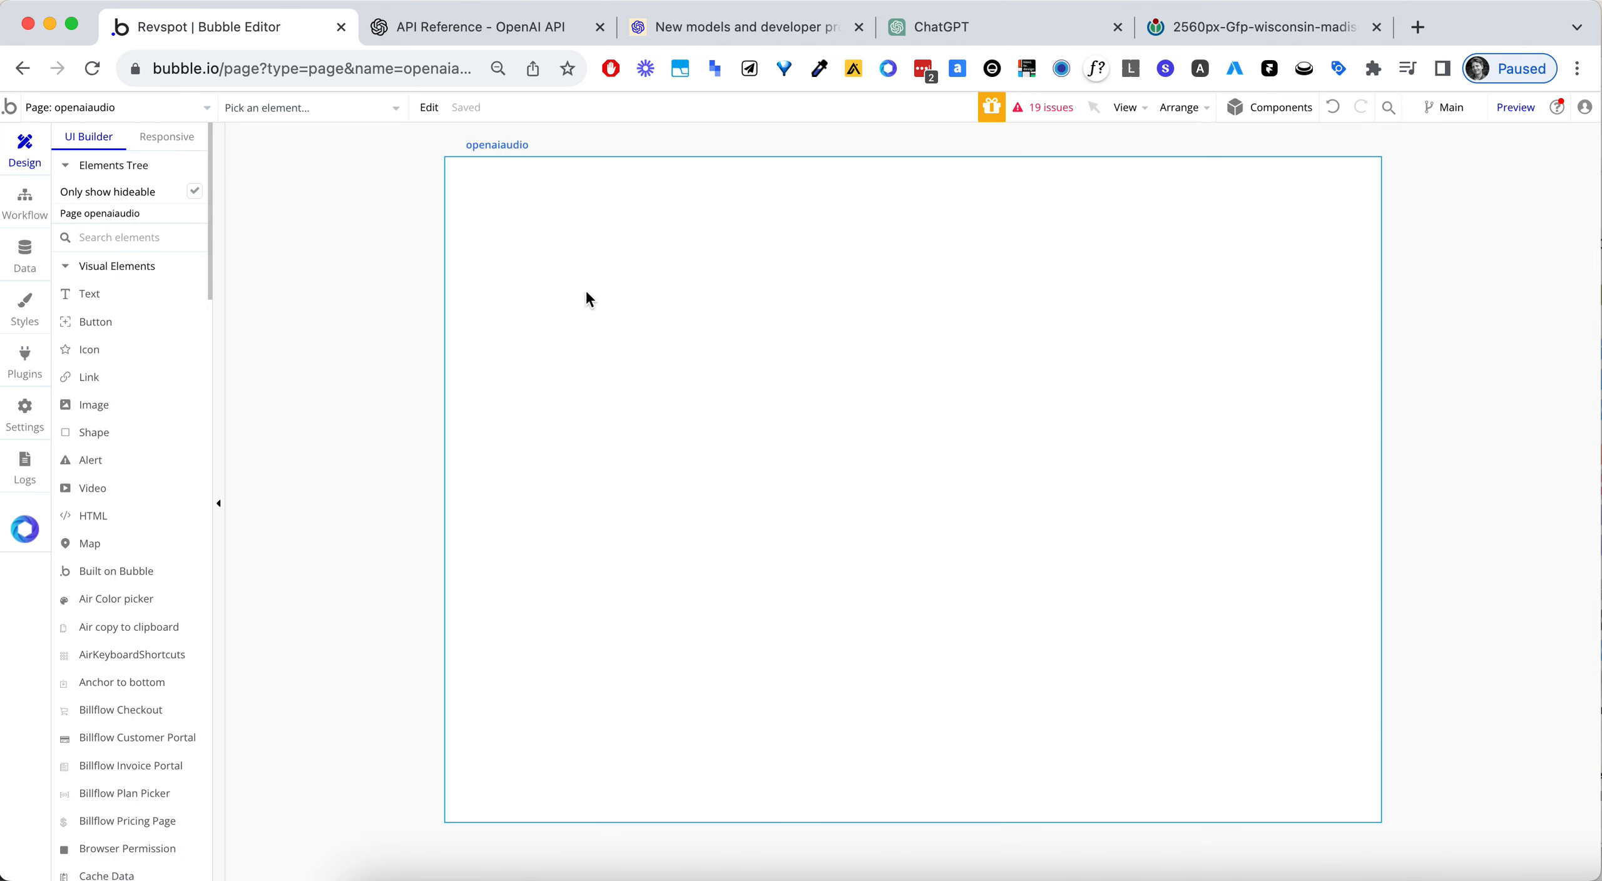
left_click(125, 296)
left_click_drag(612, 250, 1346, 365)
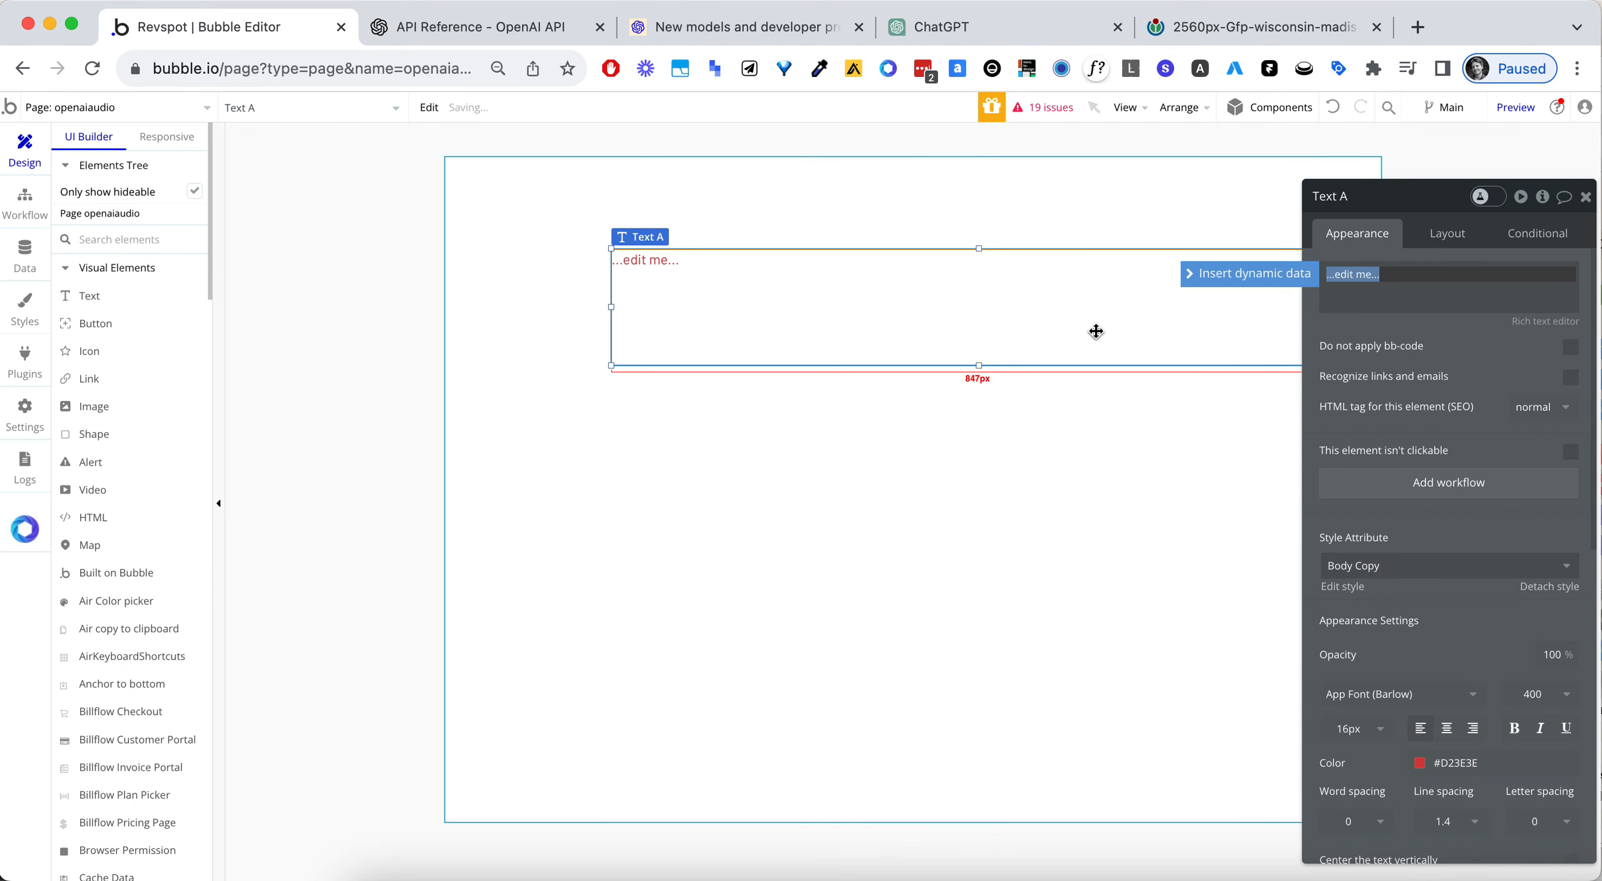
type("The Joker")
left_click(1471, 350)
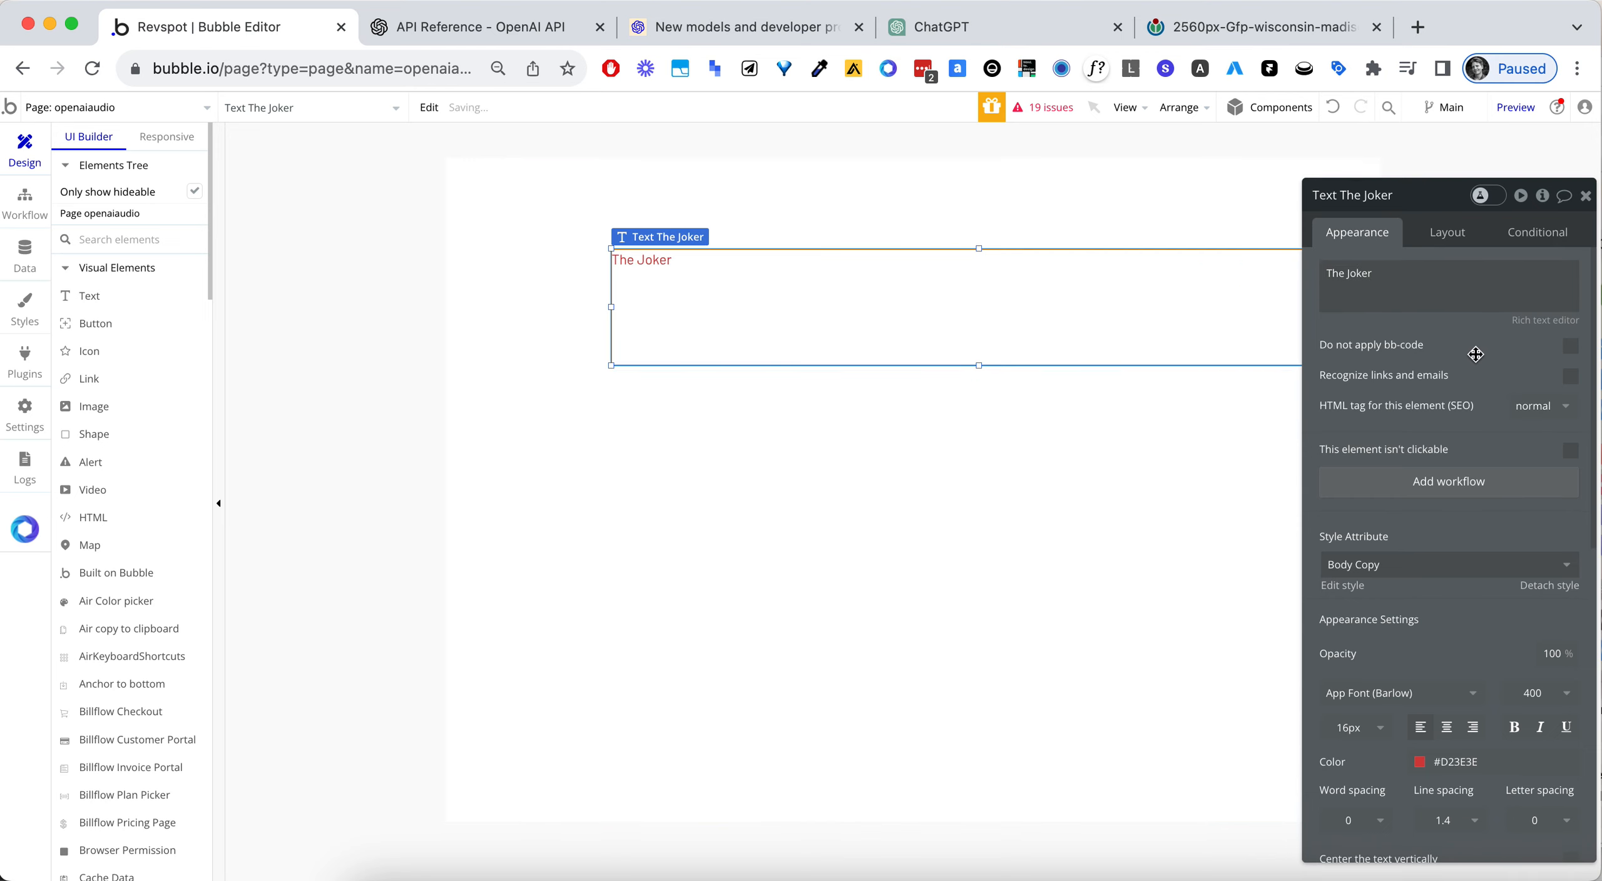
- Set the "The Joker" text's font to Inter and its color to black (#000000)
left_click(1402, 701)
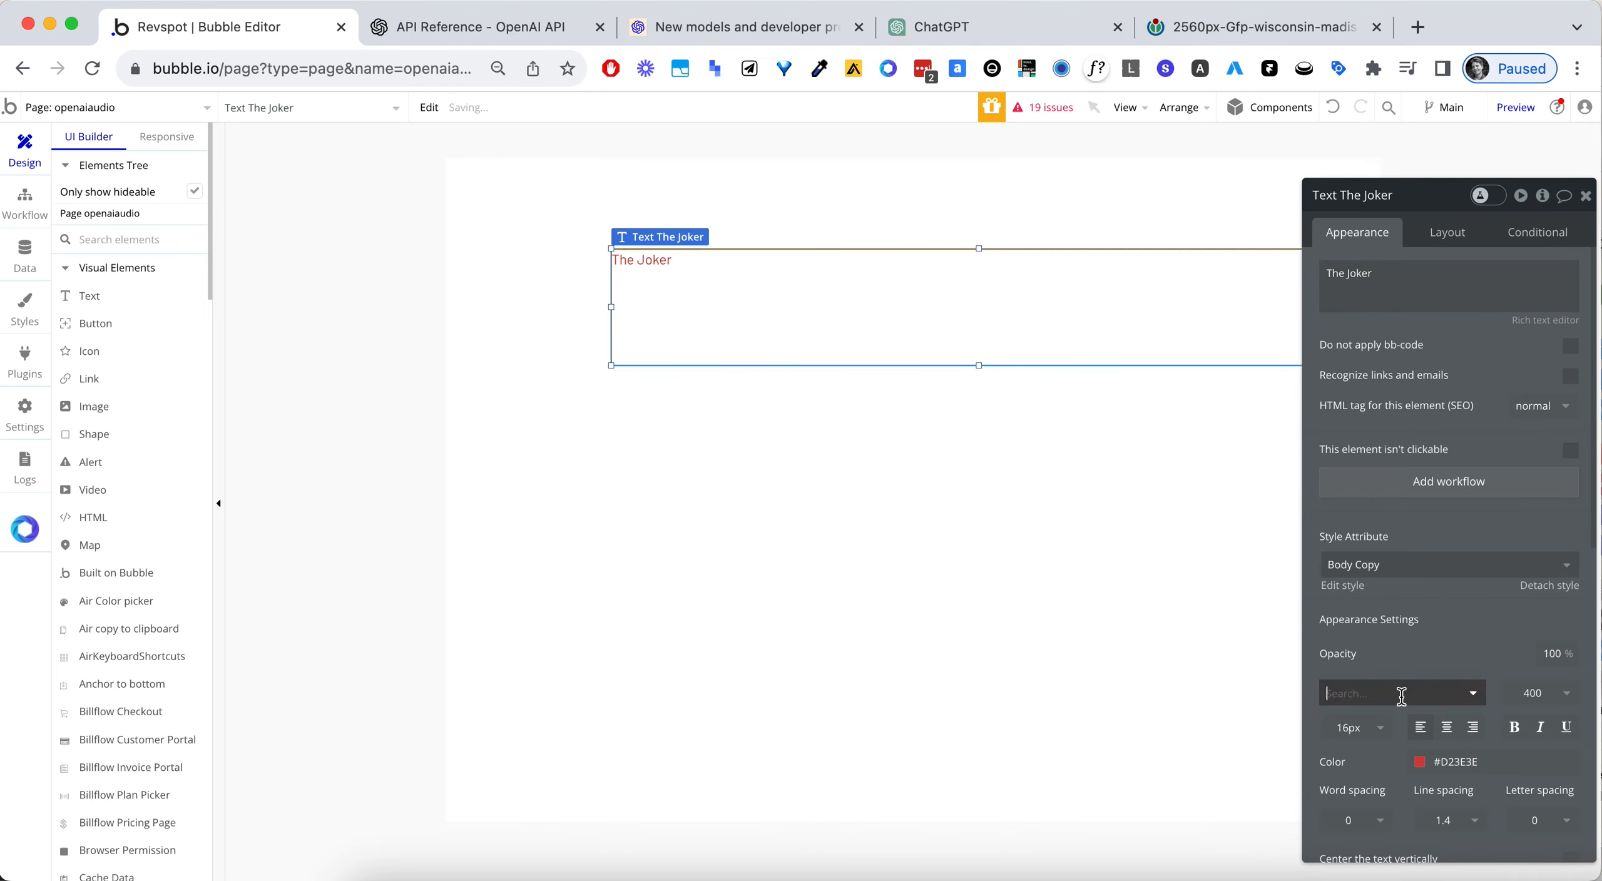
type("inter")
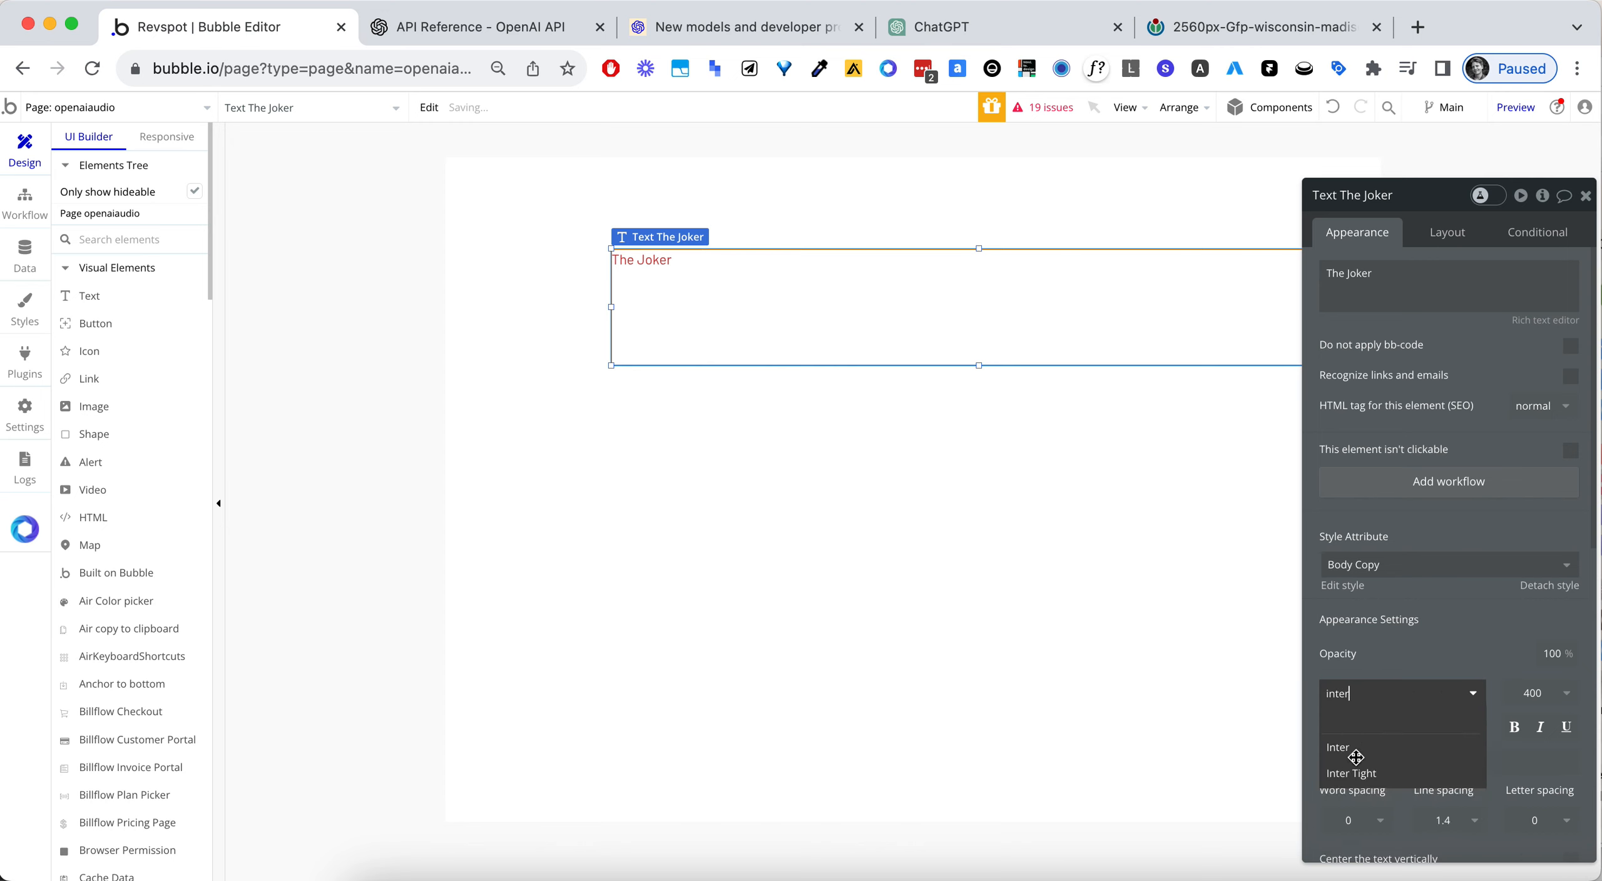
left_click(1361, 751)
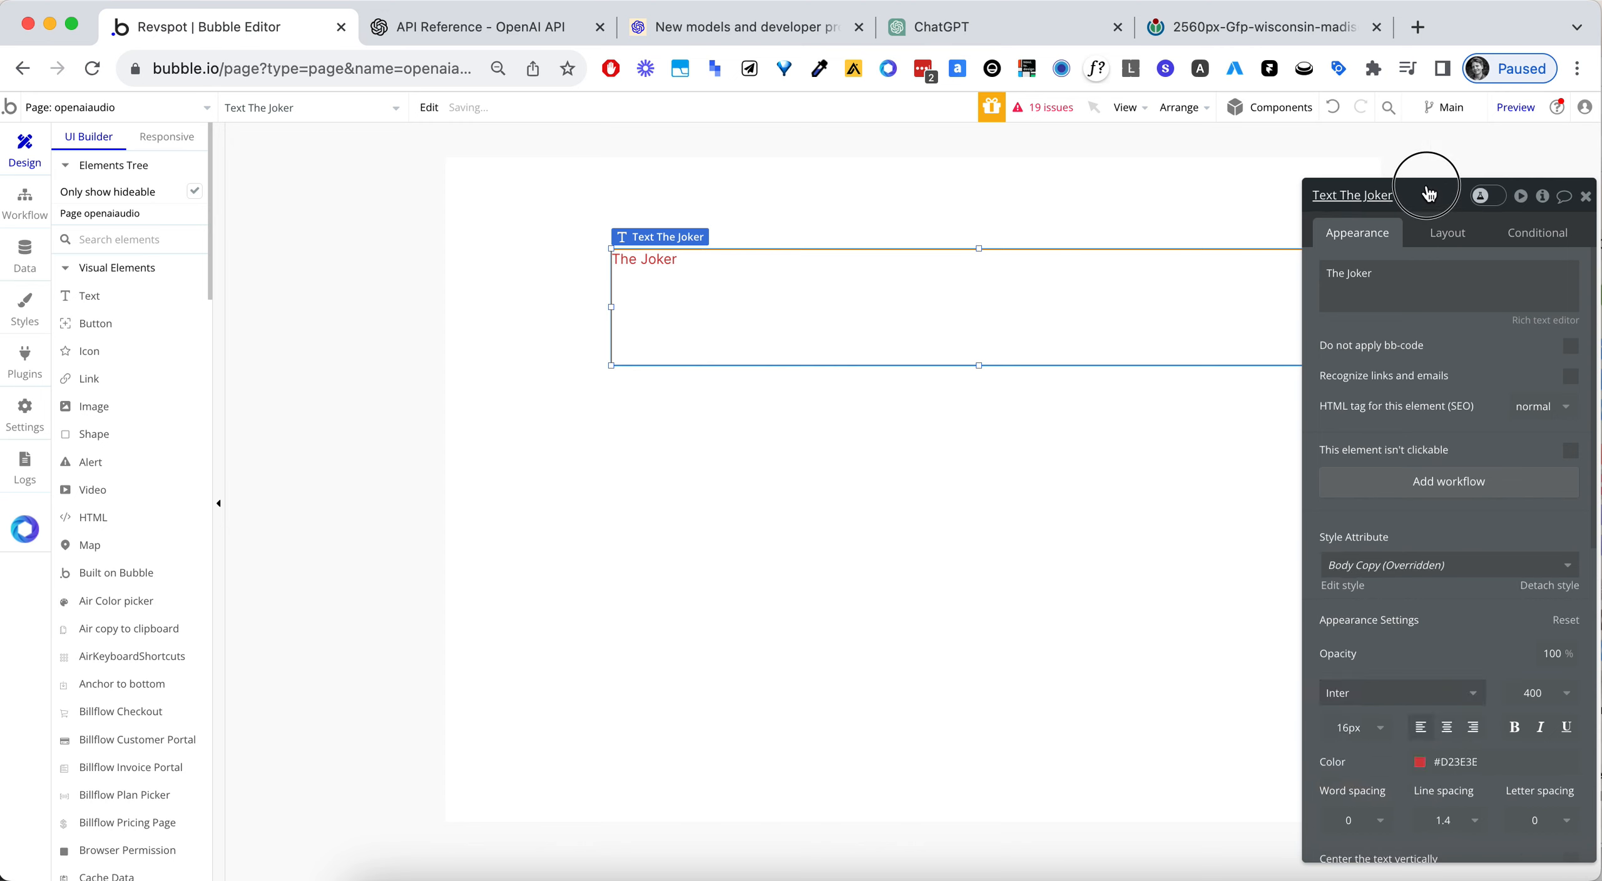
left_click_drag(1433, 195, 1393, 148)
left_click(1381, 715)
left_click_drag(1460, 713, 1364, 766)
left_click(1412, 614)
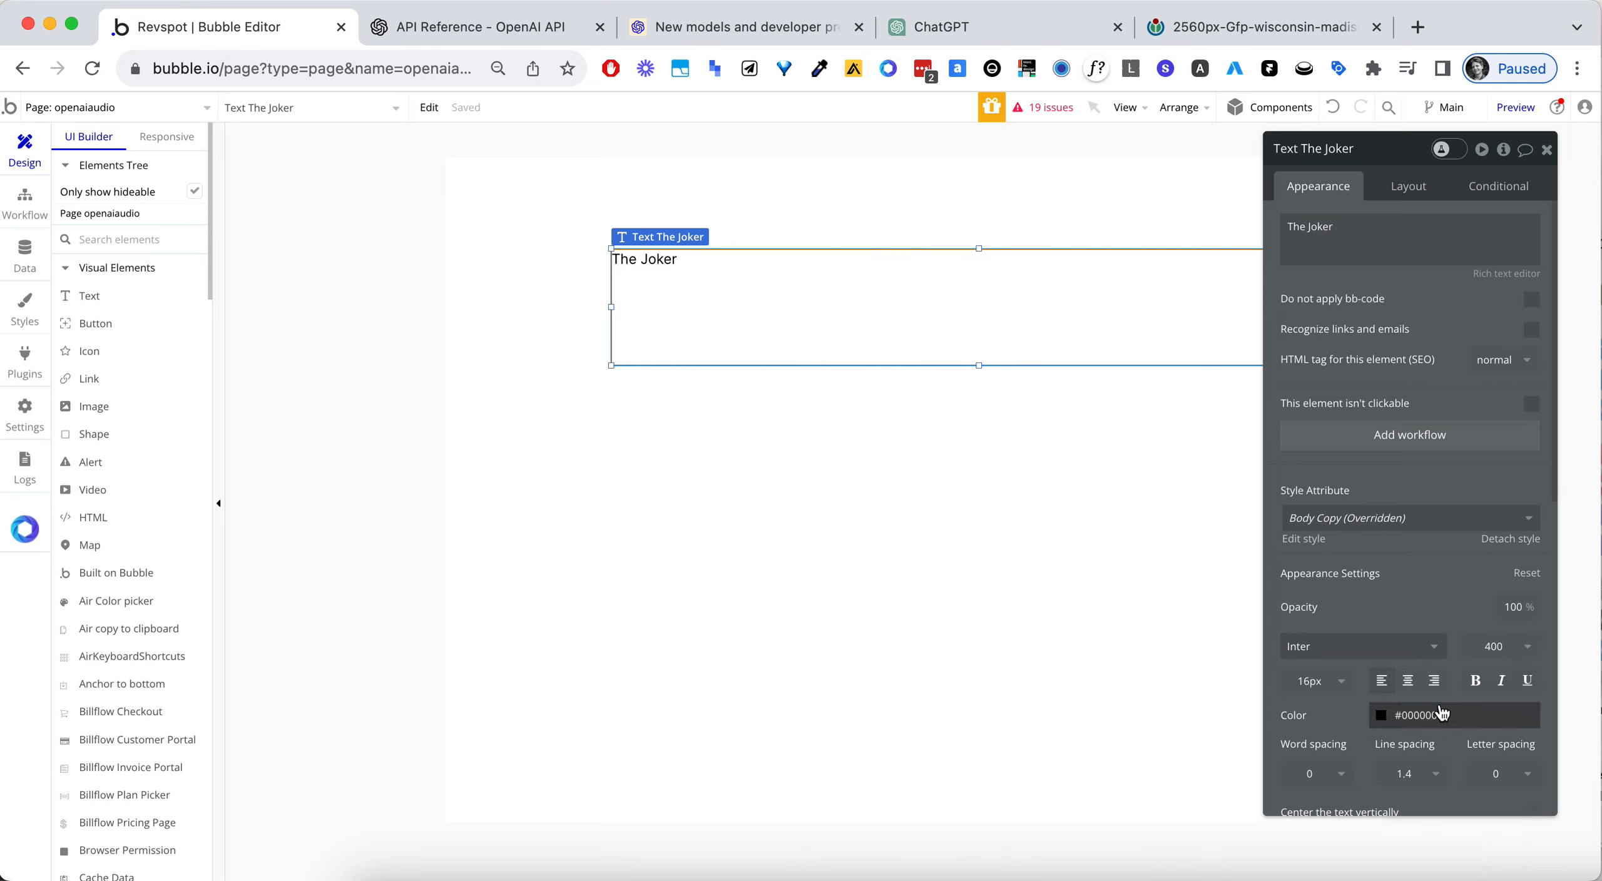
- Center the "The Joker" text horizontally and set its font weight to 700 (Bold)
left_click(1409, 684)
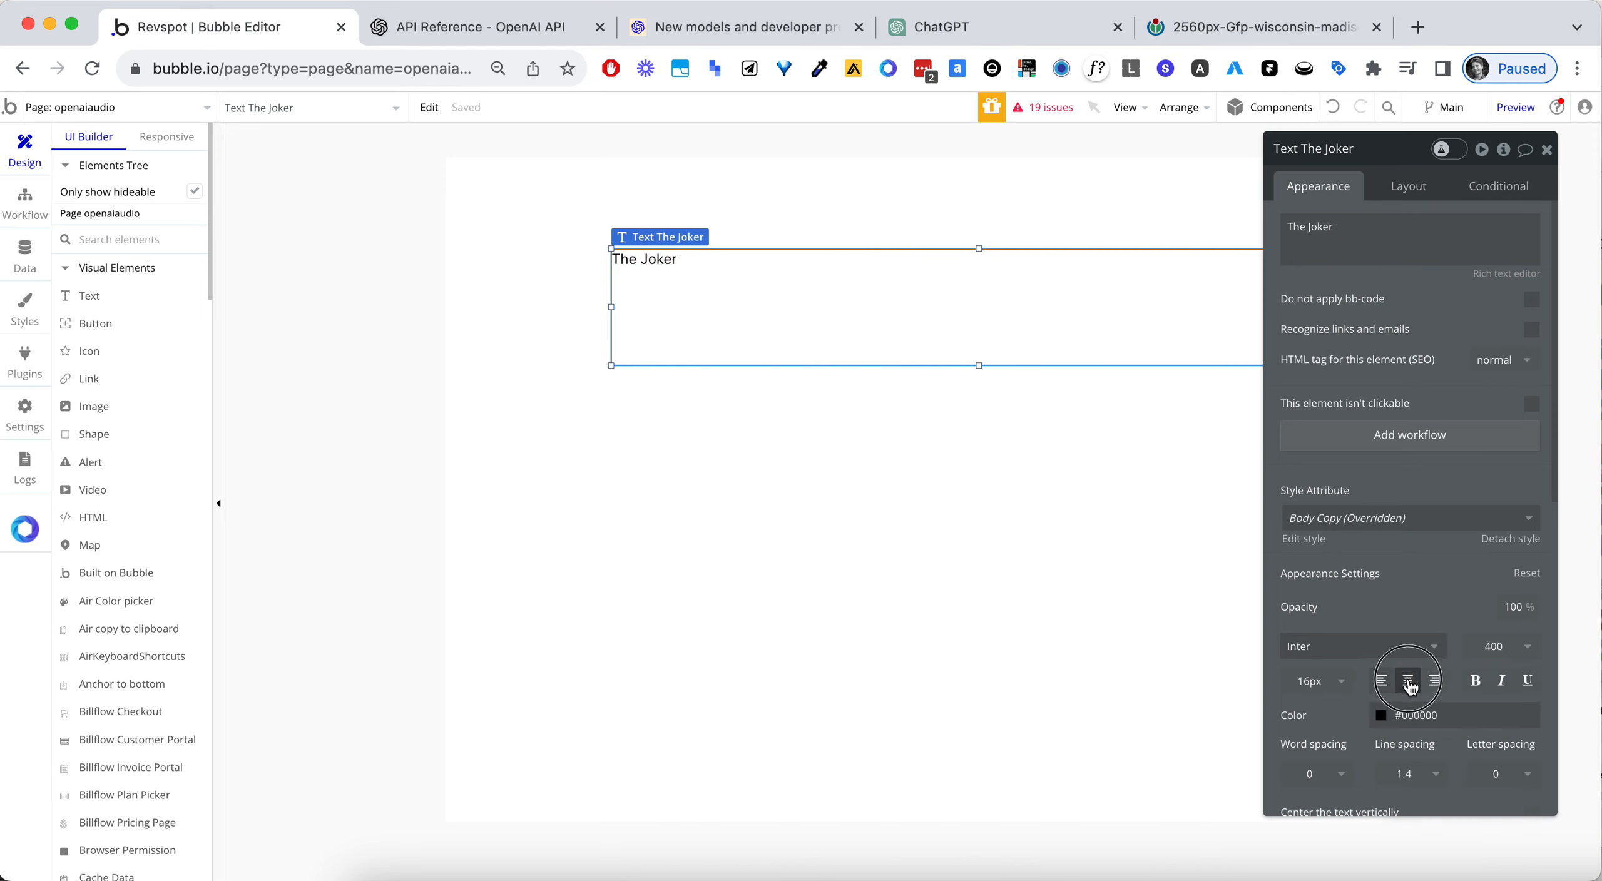
left_click(1503, 645)
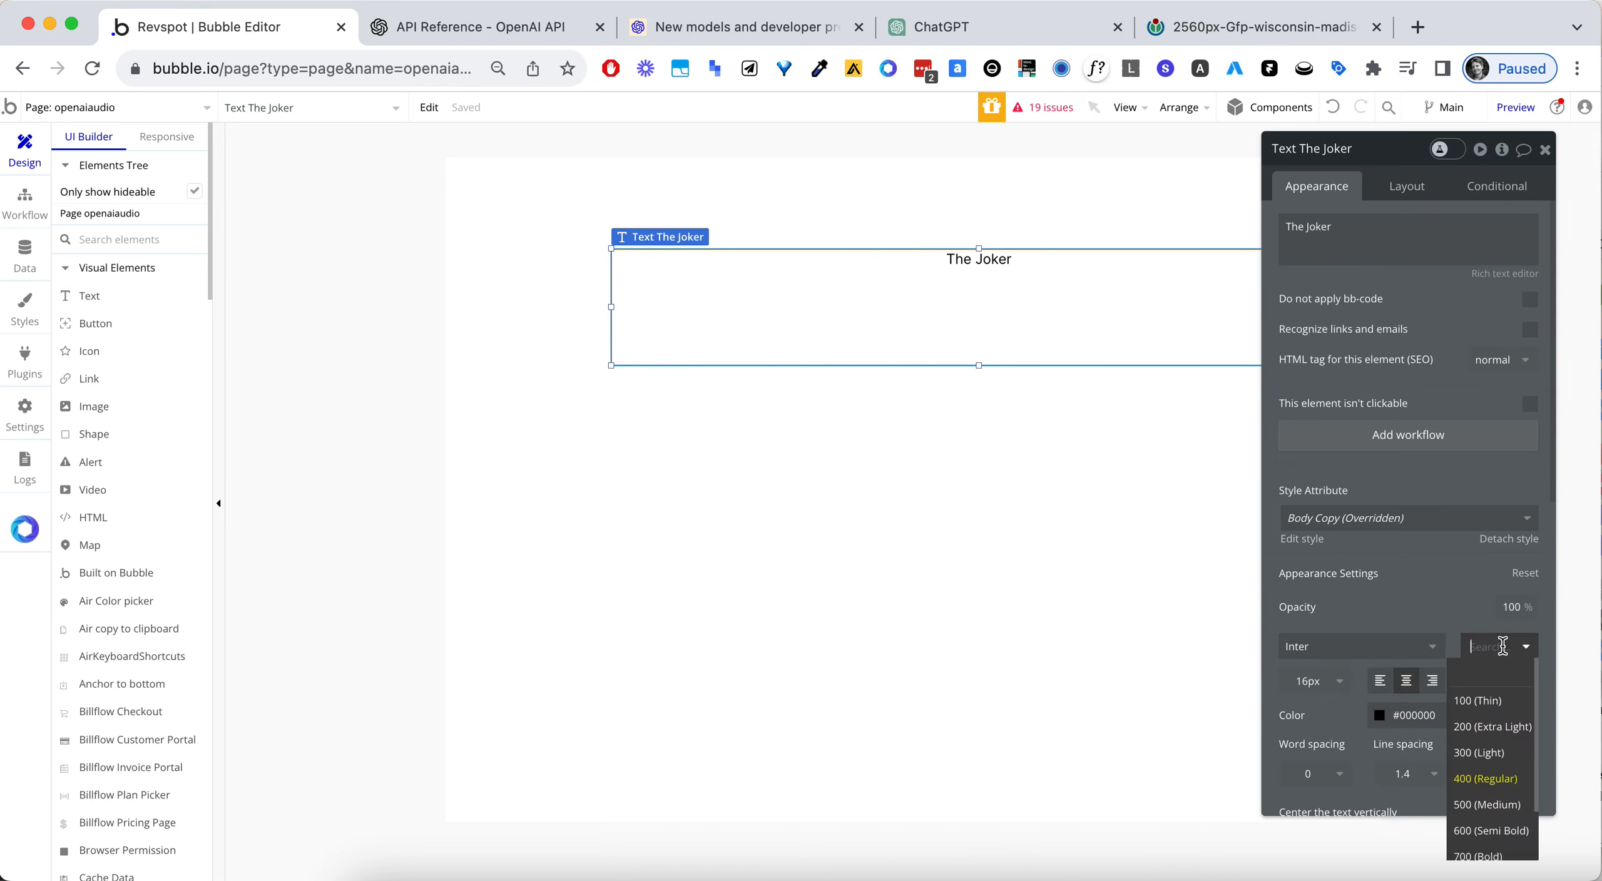
left_click(1495, 850)
- Set the font size of the "The Joker" text to 25 and reopen the size for editing
left_click_drag(1428, 610, 1401, 583)
scroll(1347, 629, "down", 1)
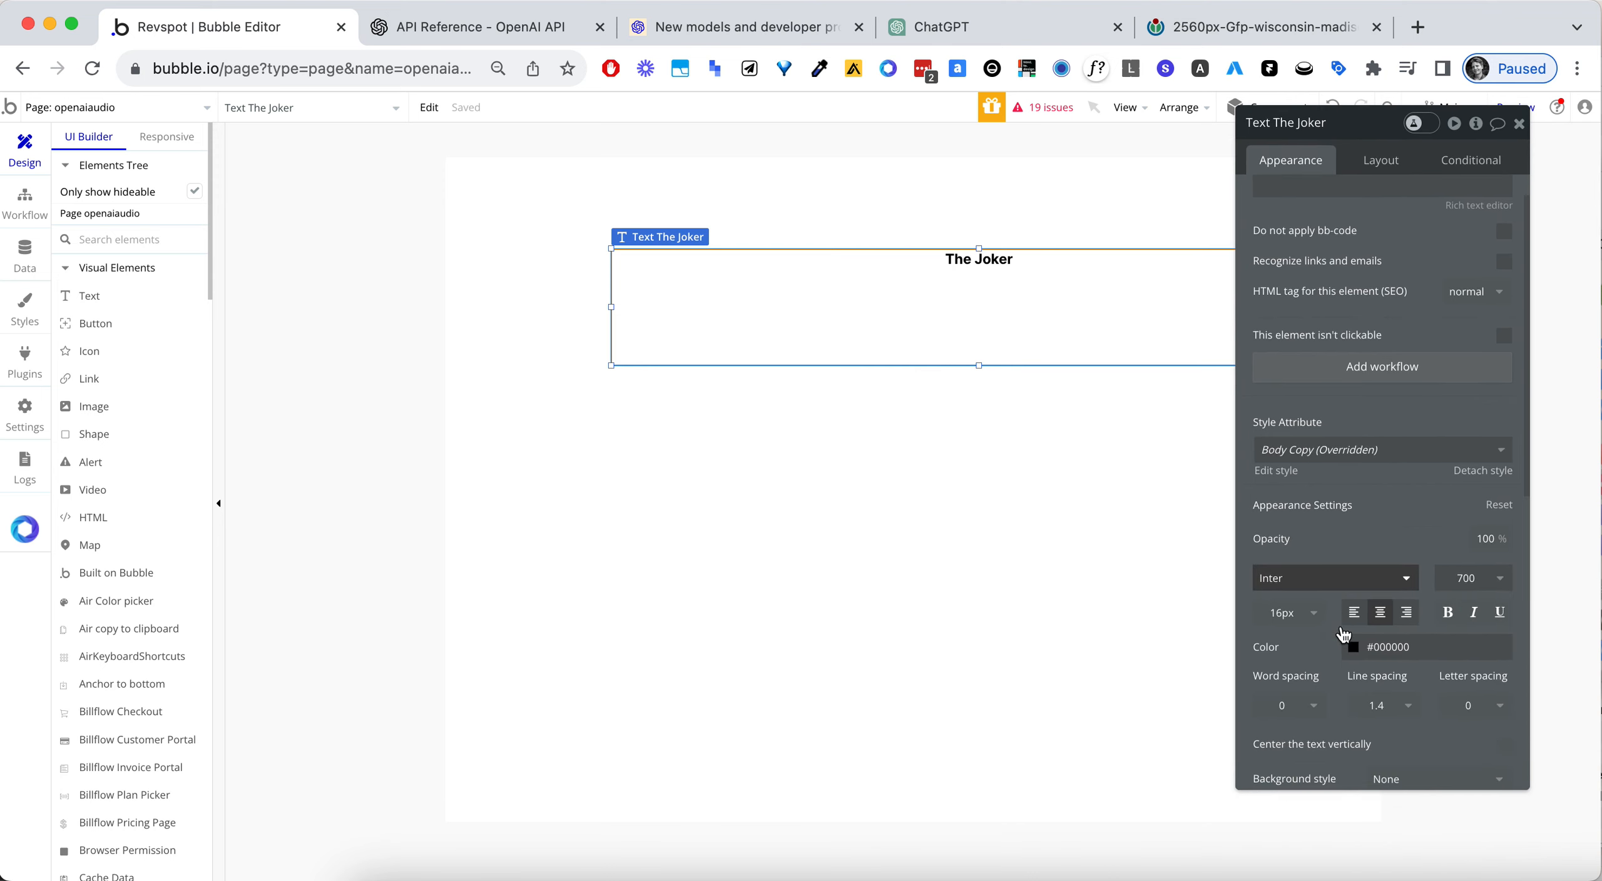
left_click(1290, 600)
left_click(1288, 601)
type("25")
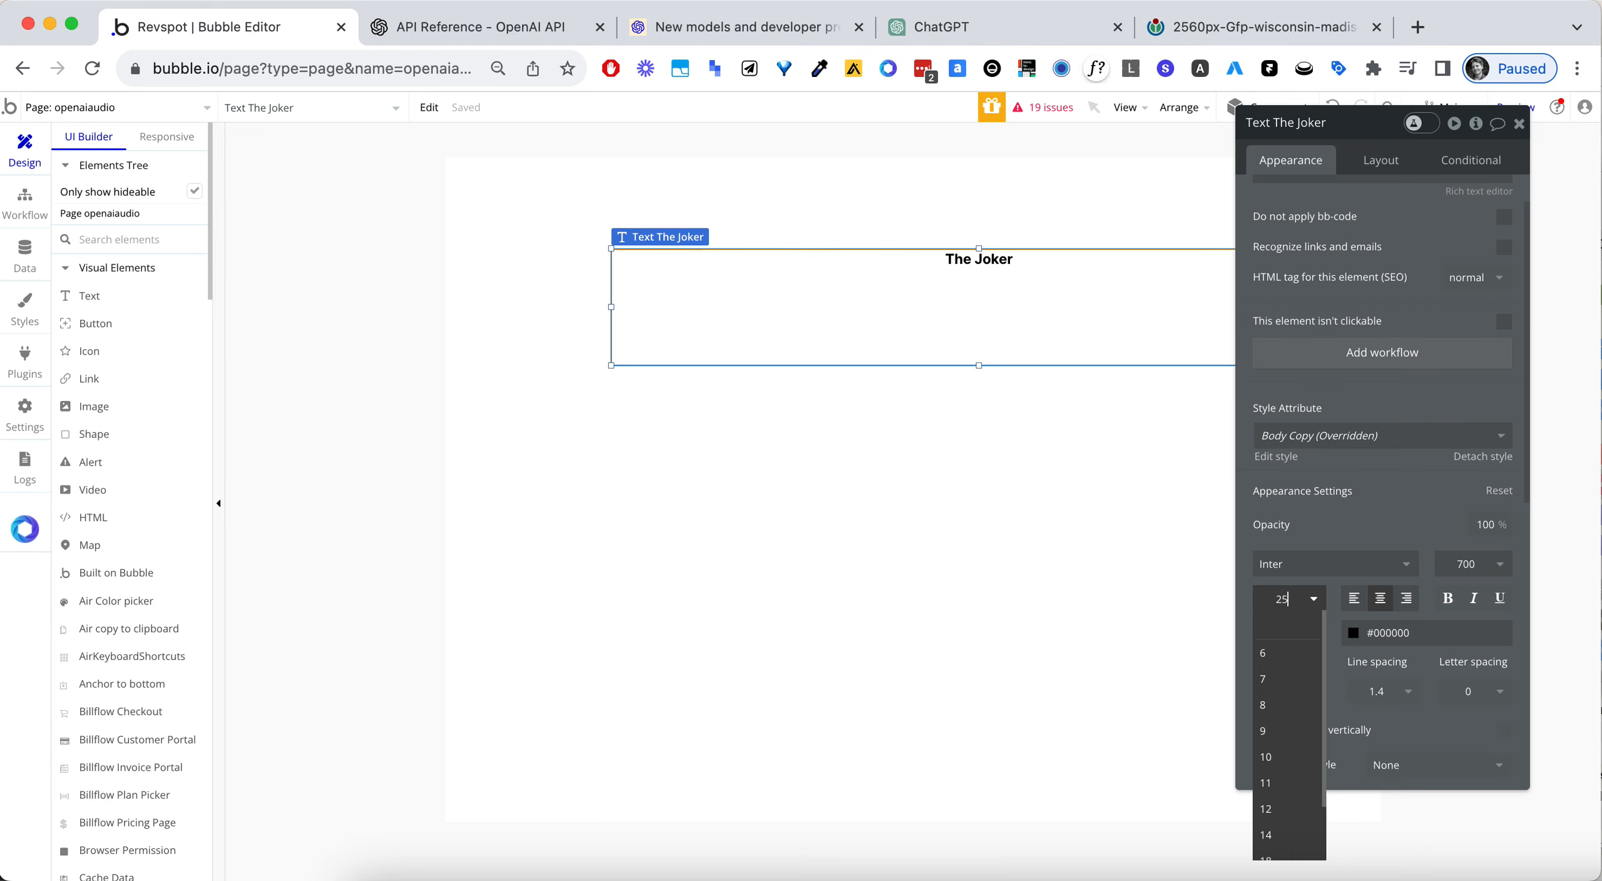
key("Tab")
left_click(1287, 596)
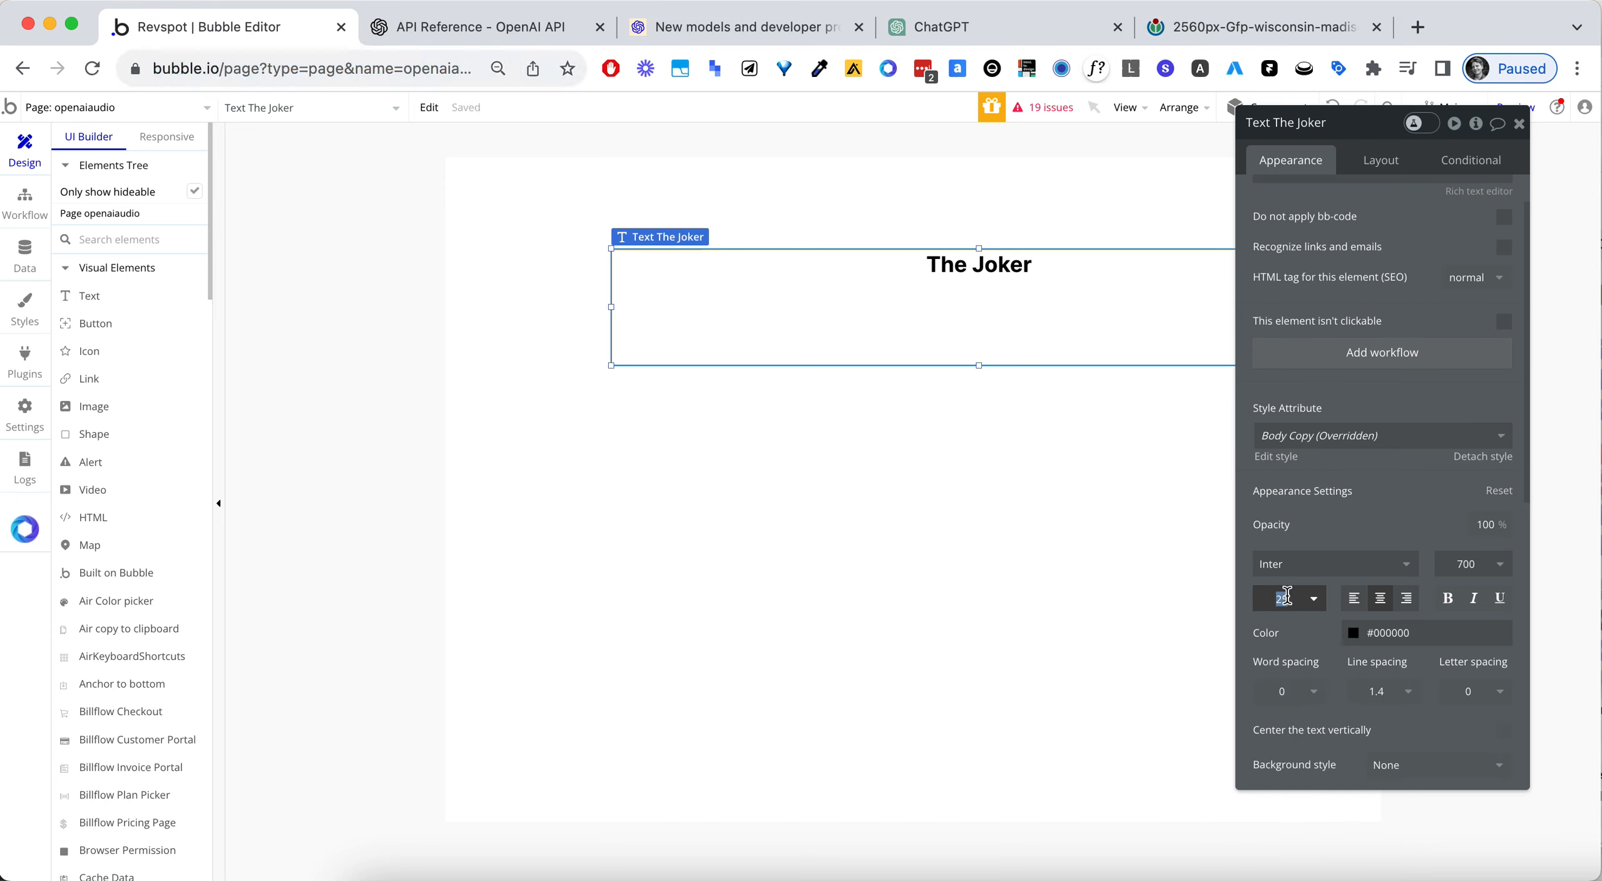
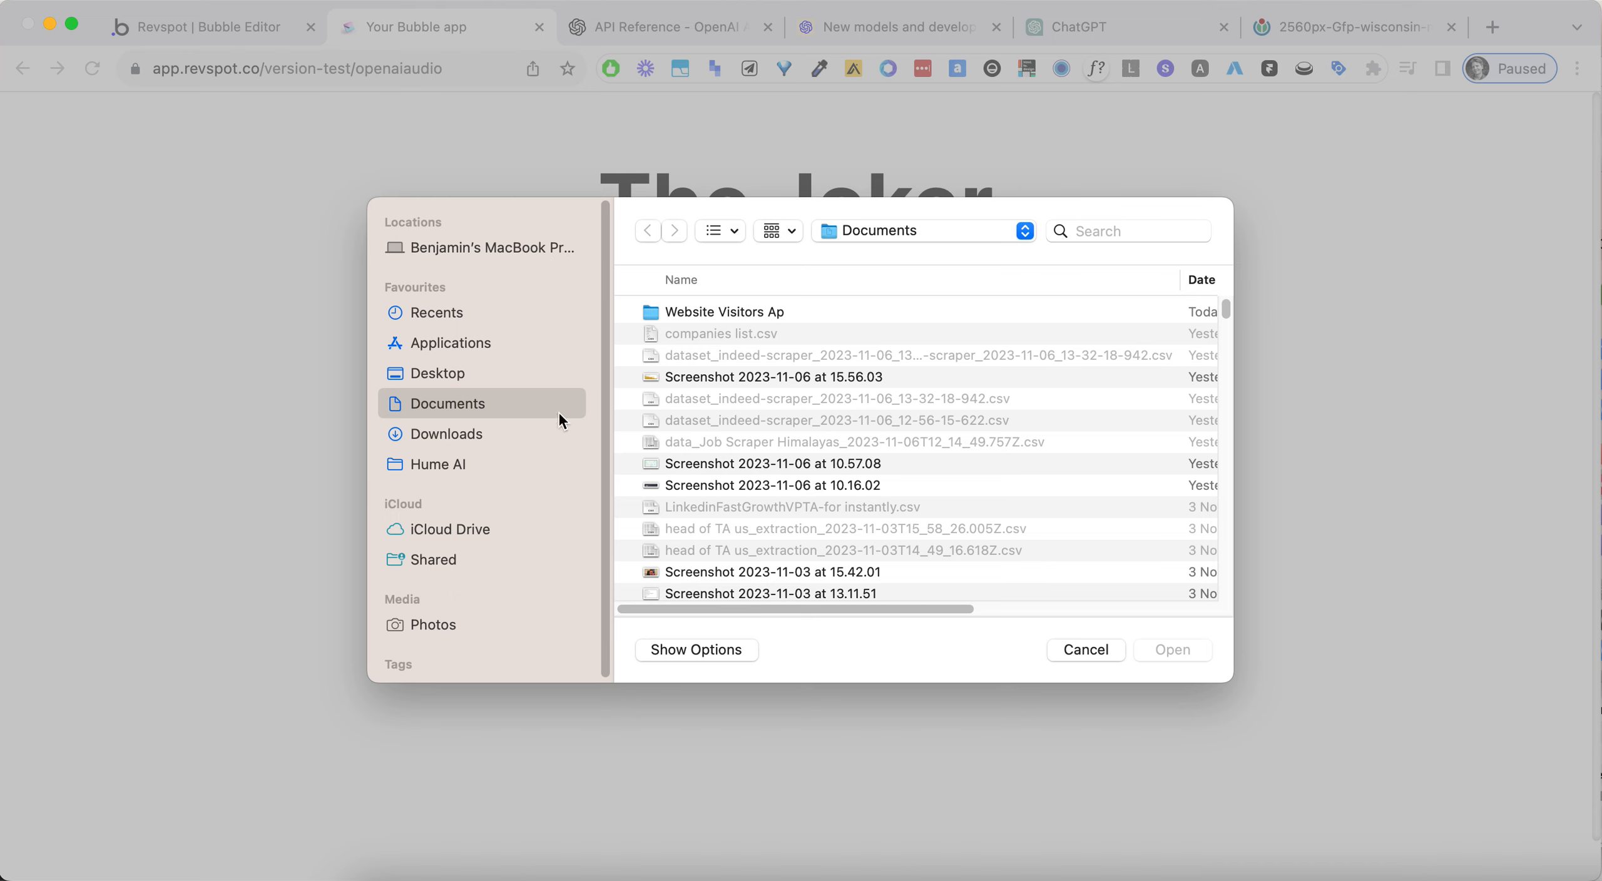
- Choose the landscape screenshot as the file for the picture uploader on the openaiaudio preview page
left_click(768, 314)
double_click(768, 314)
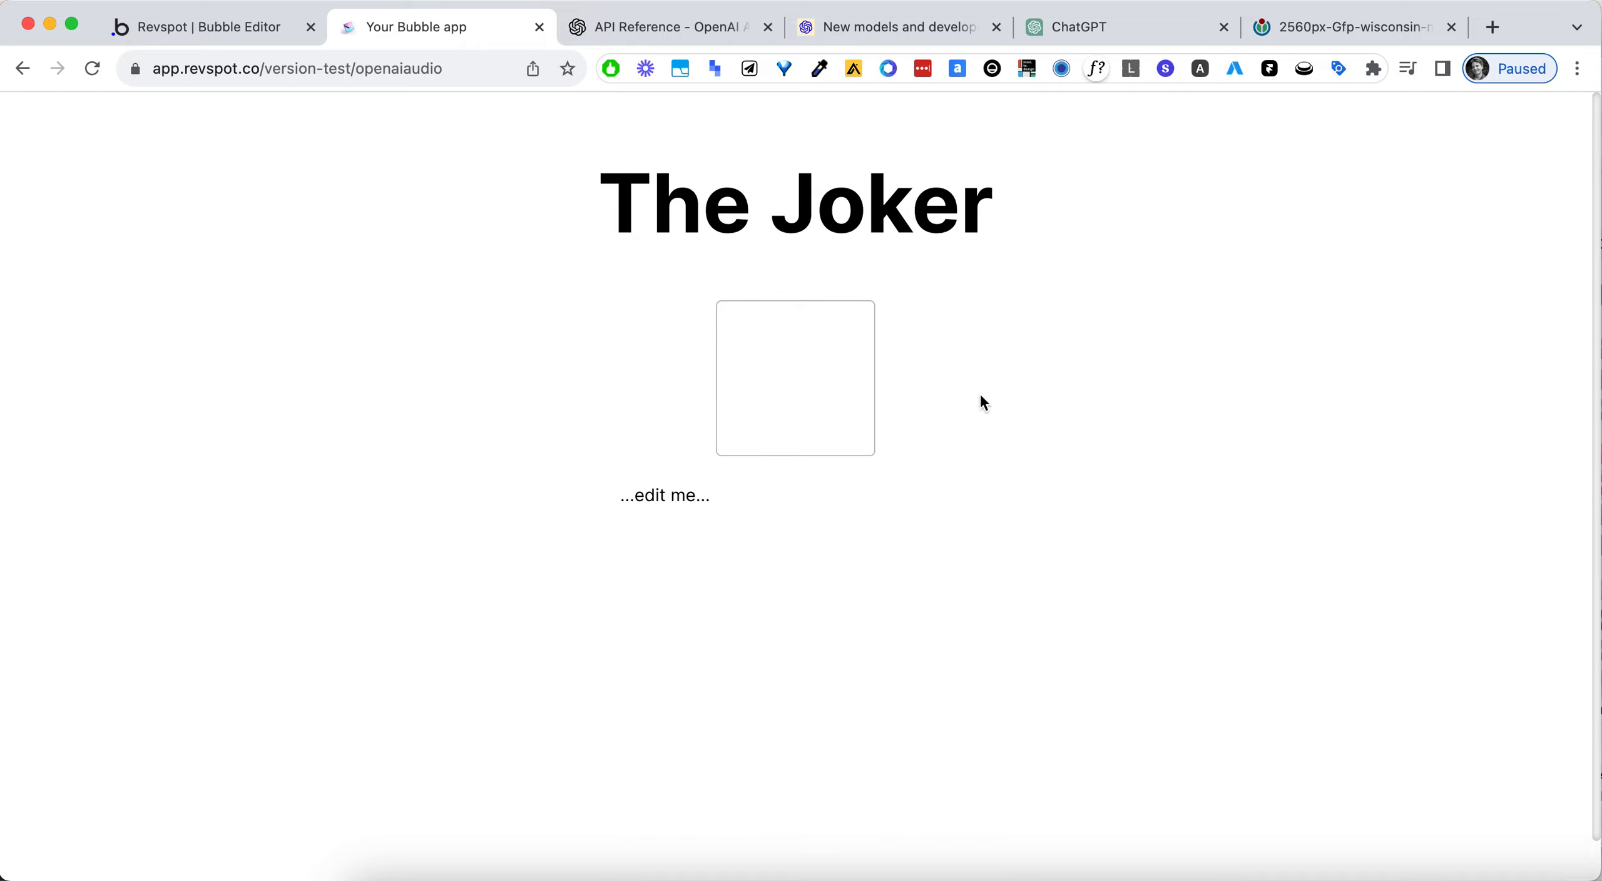
- In the Bubble editor, check the uploaded picture's entry in the image app data and open the image data type's fields
left_click(205, 35)
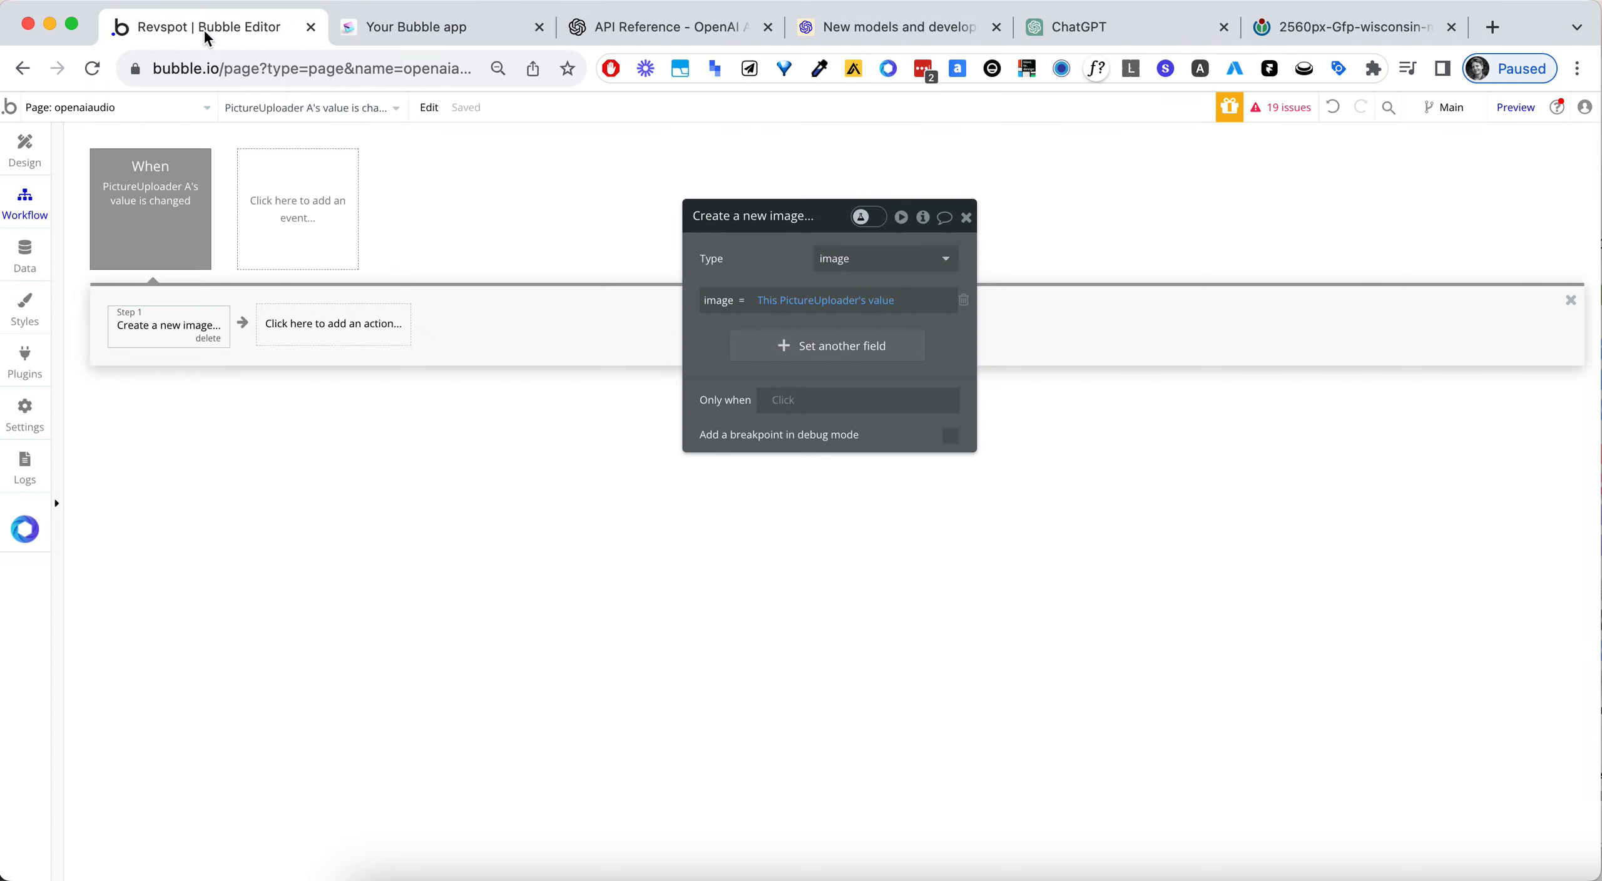
left_click(25, 256)
left_click(318, 182)
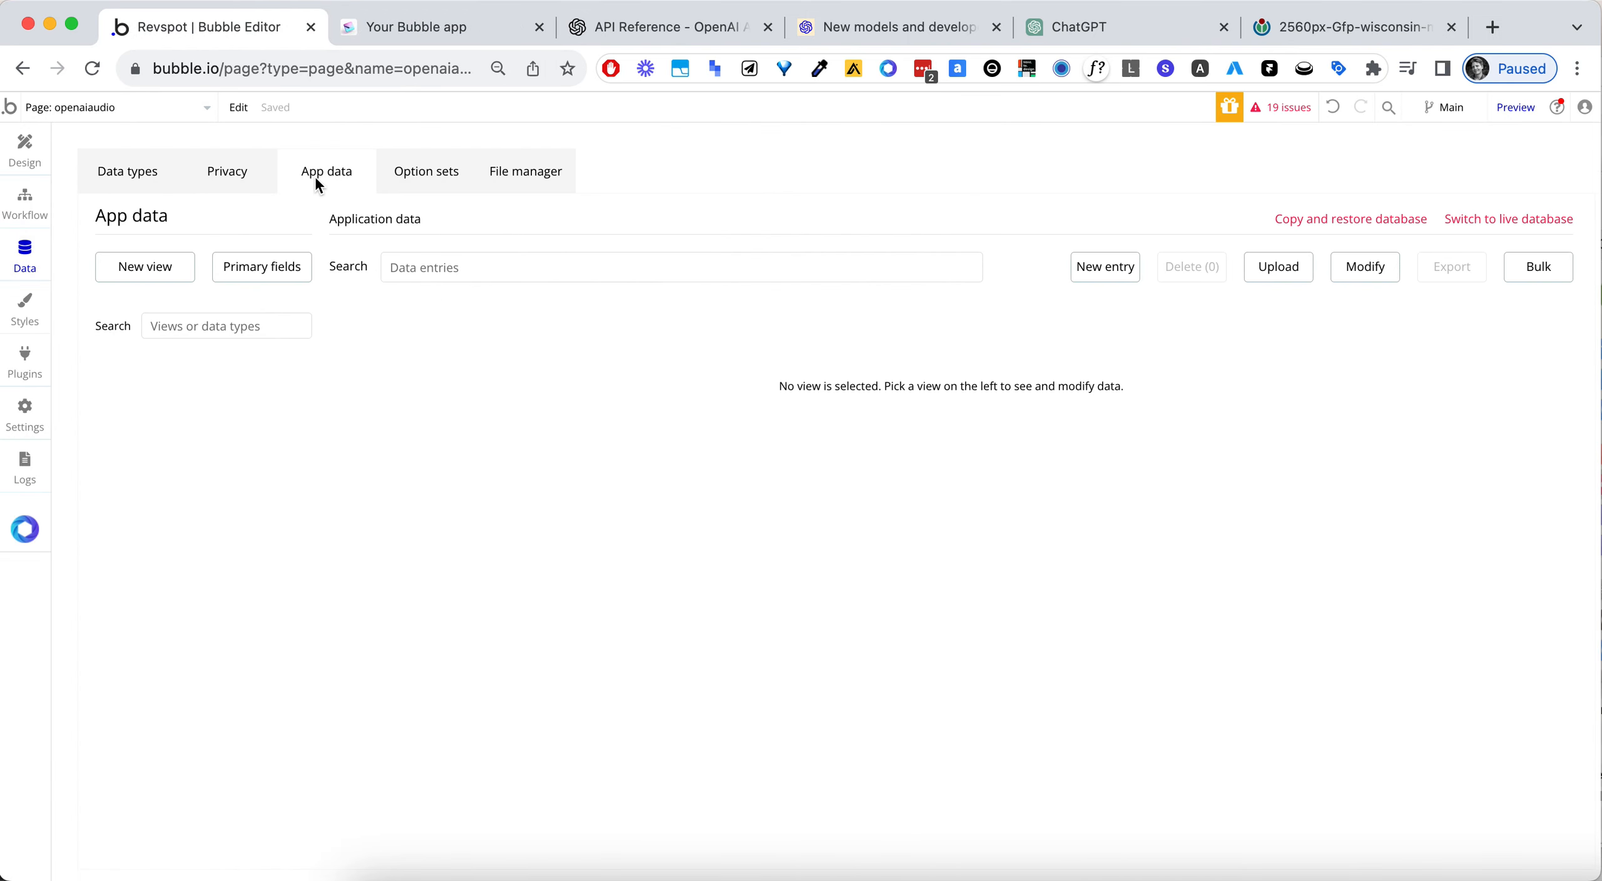
left_click(190, 325)
type("image")
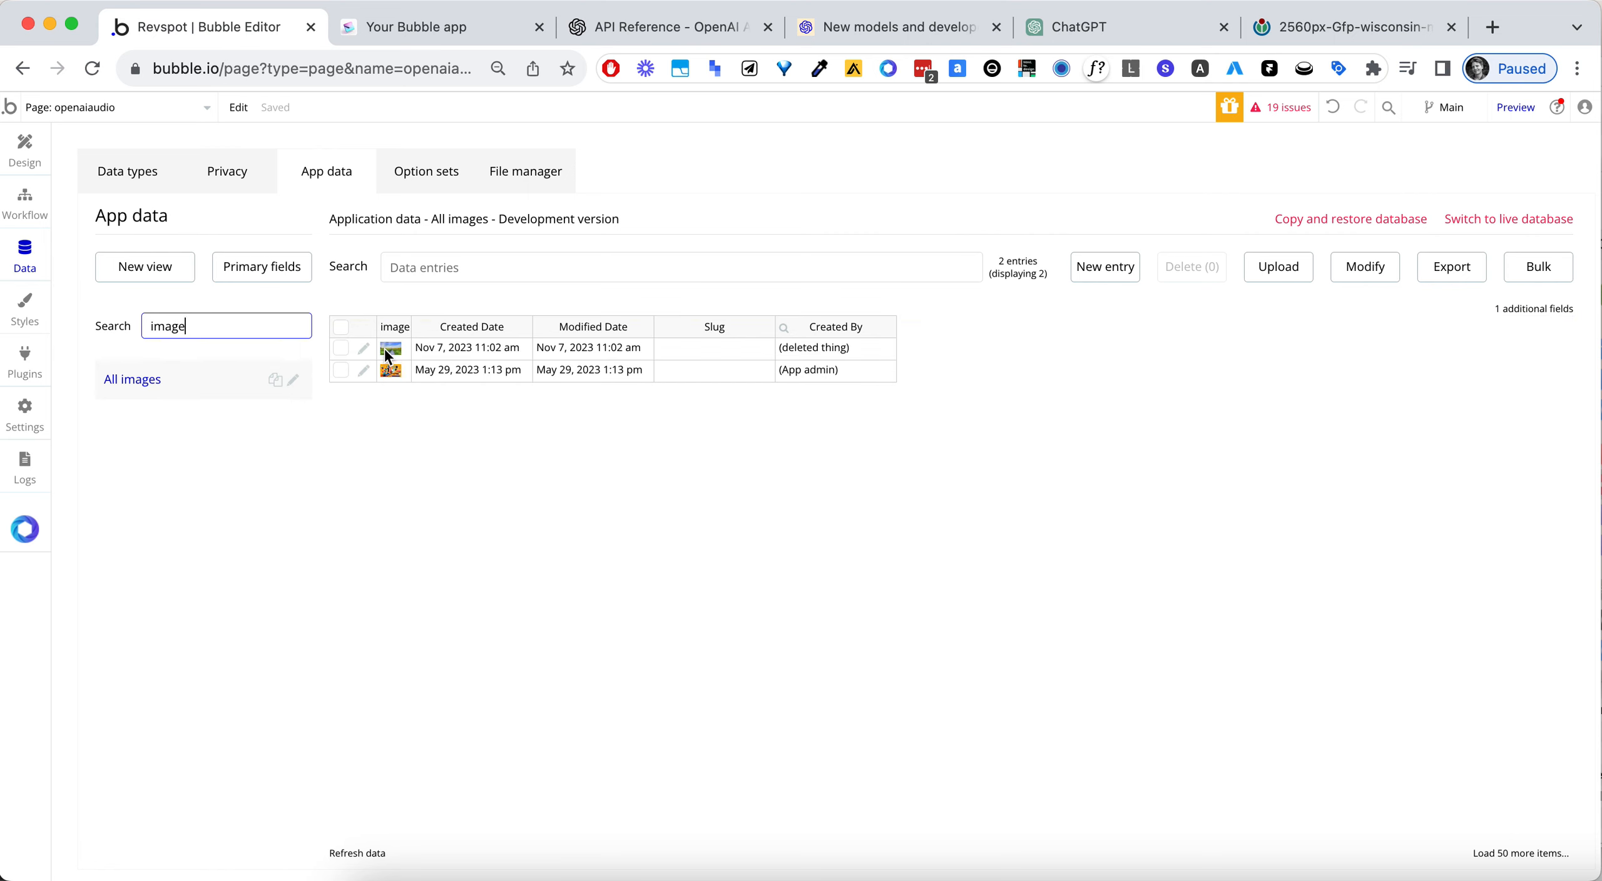
left_click(390, 351)
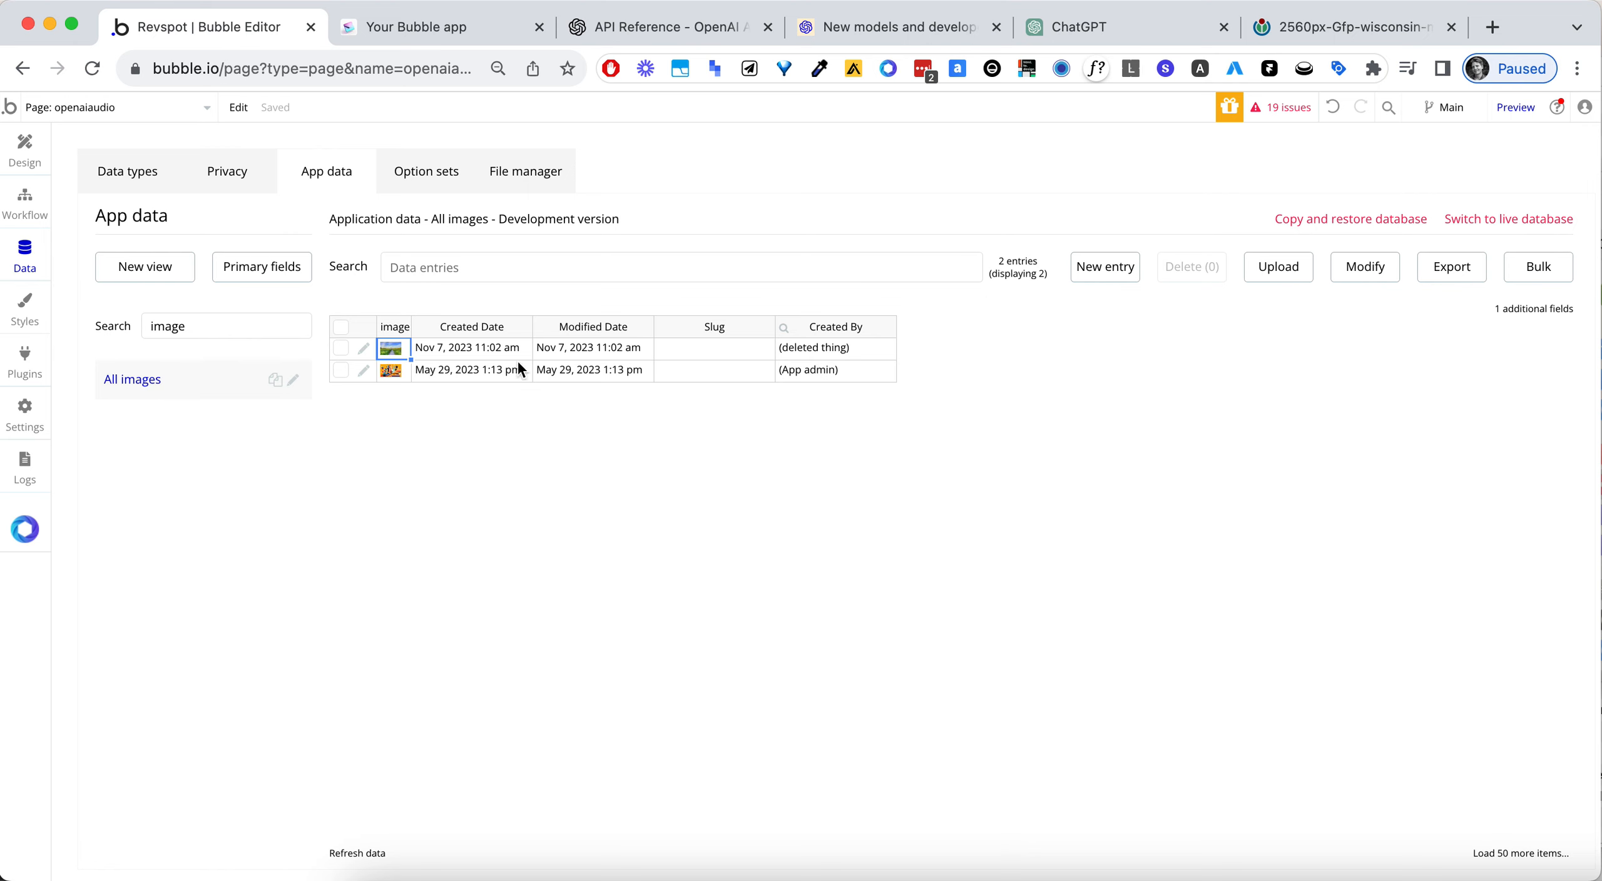
left_click(177, 170)
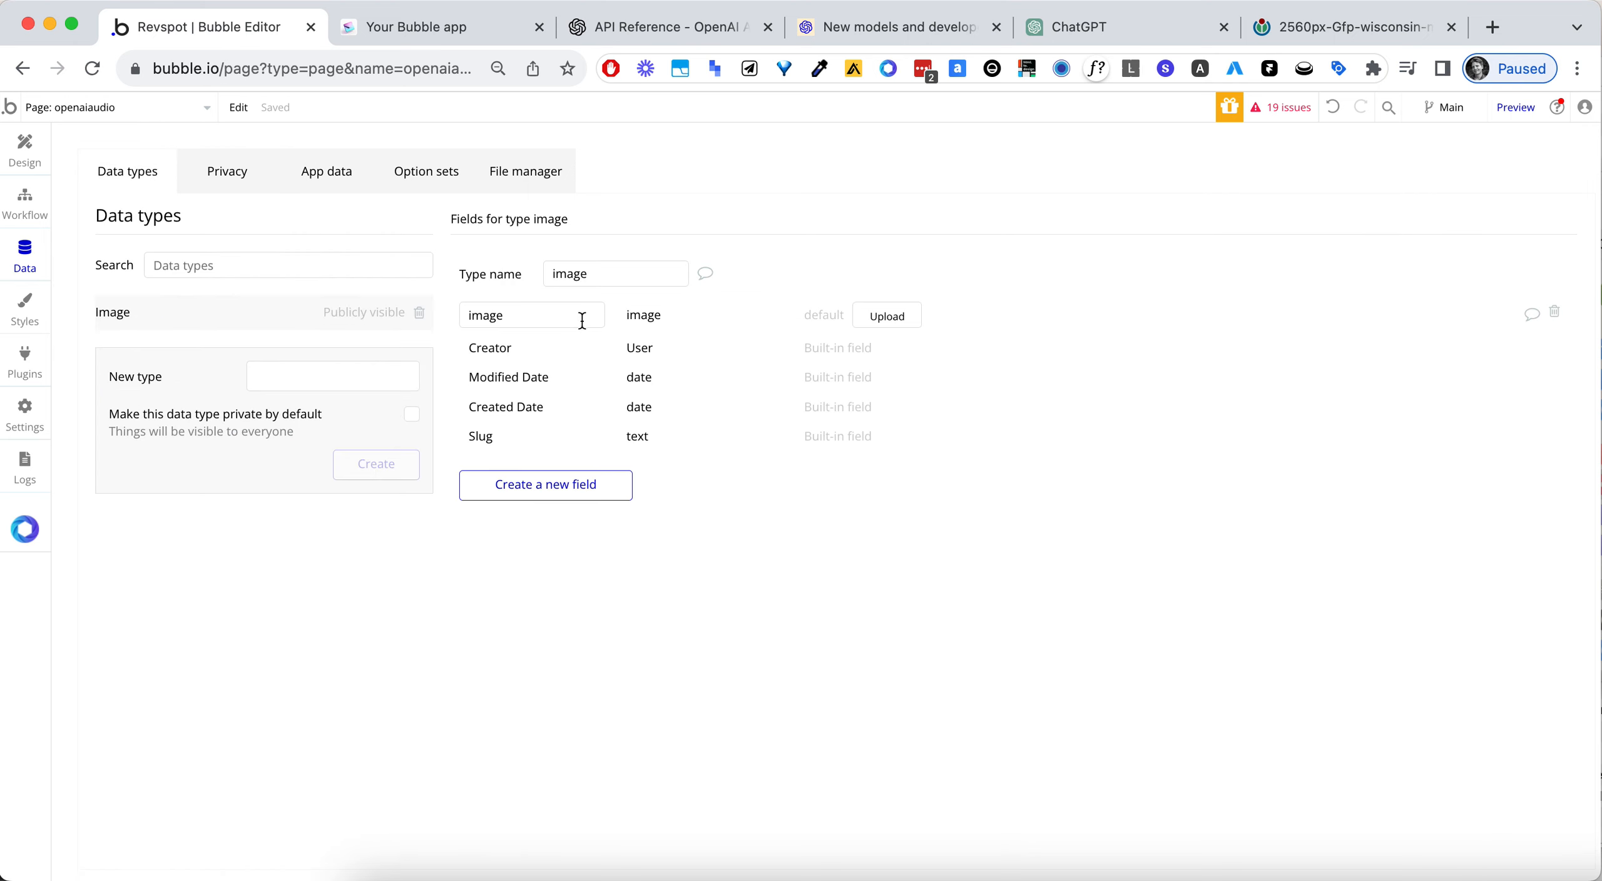
left_click(553, 480)
type("url")
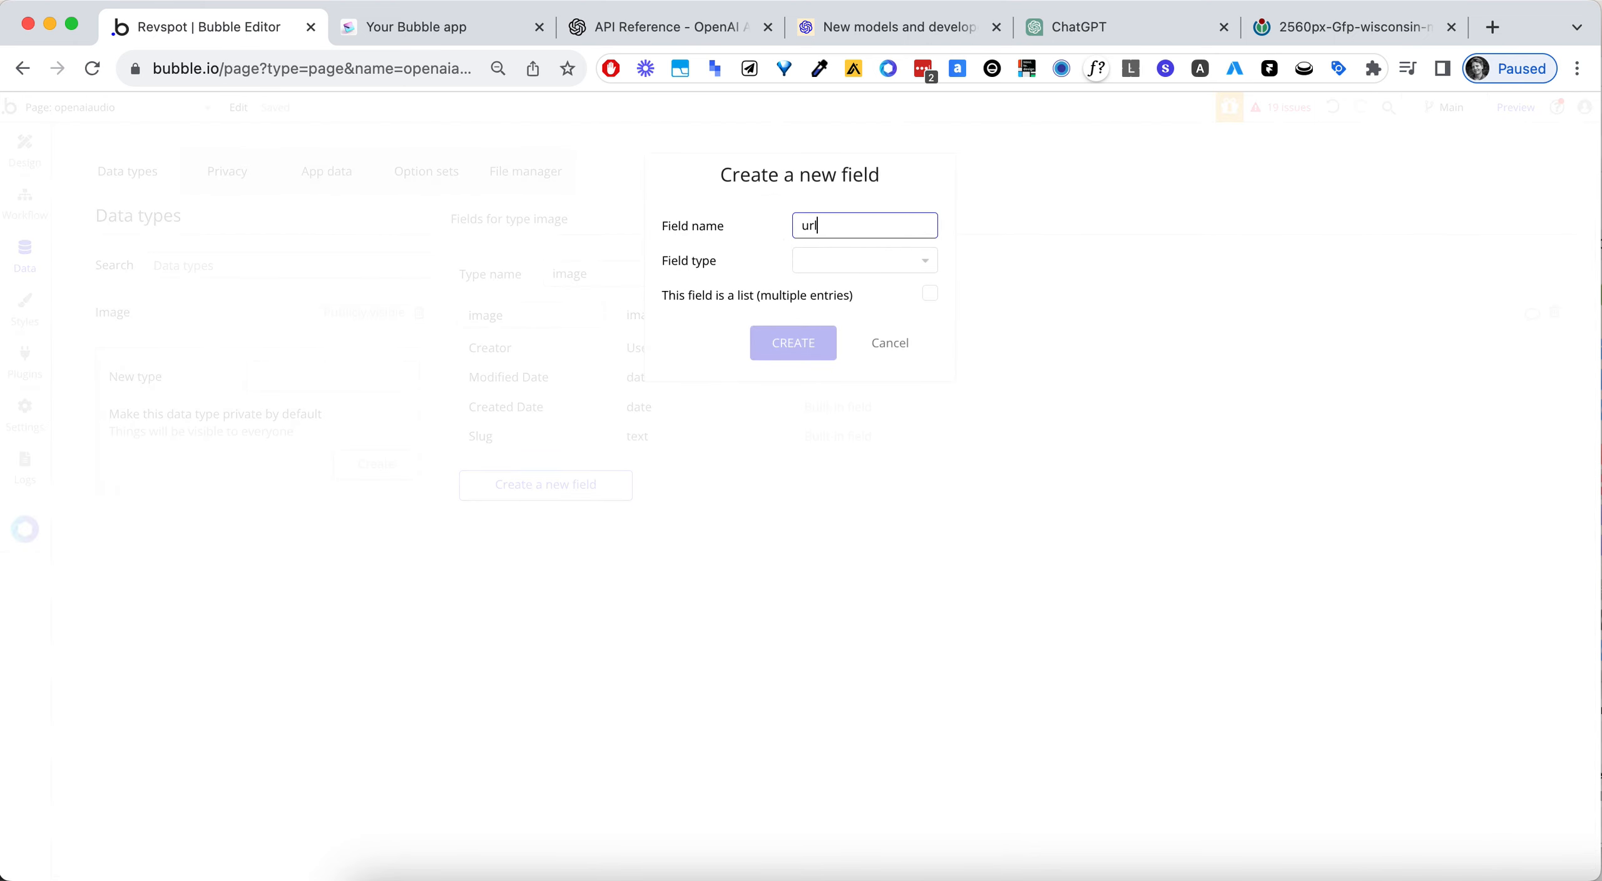
left_click(860, 262)
type("text")
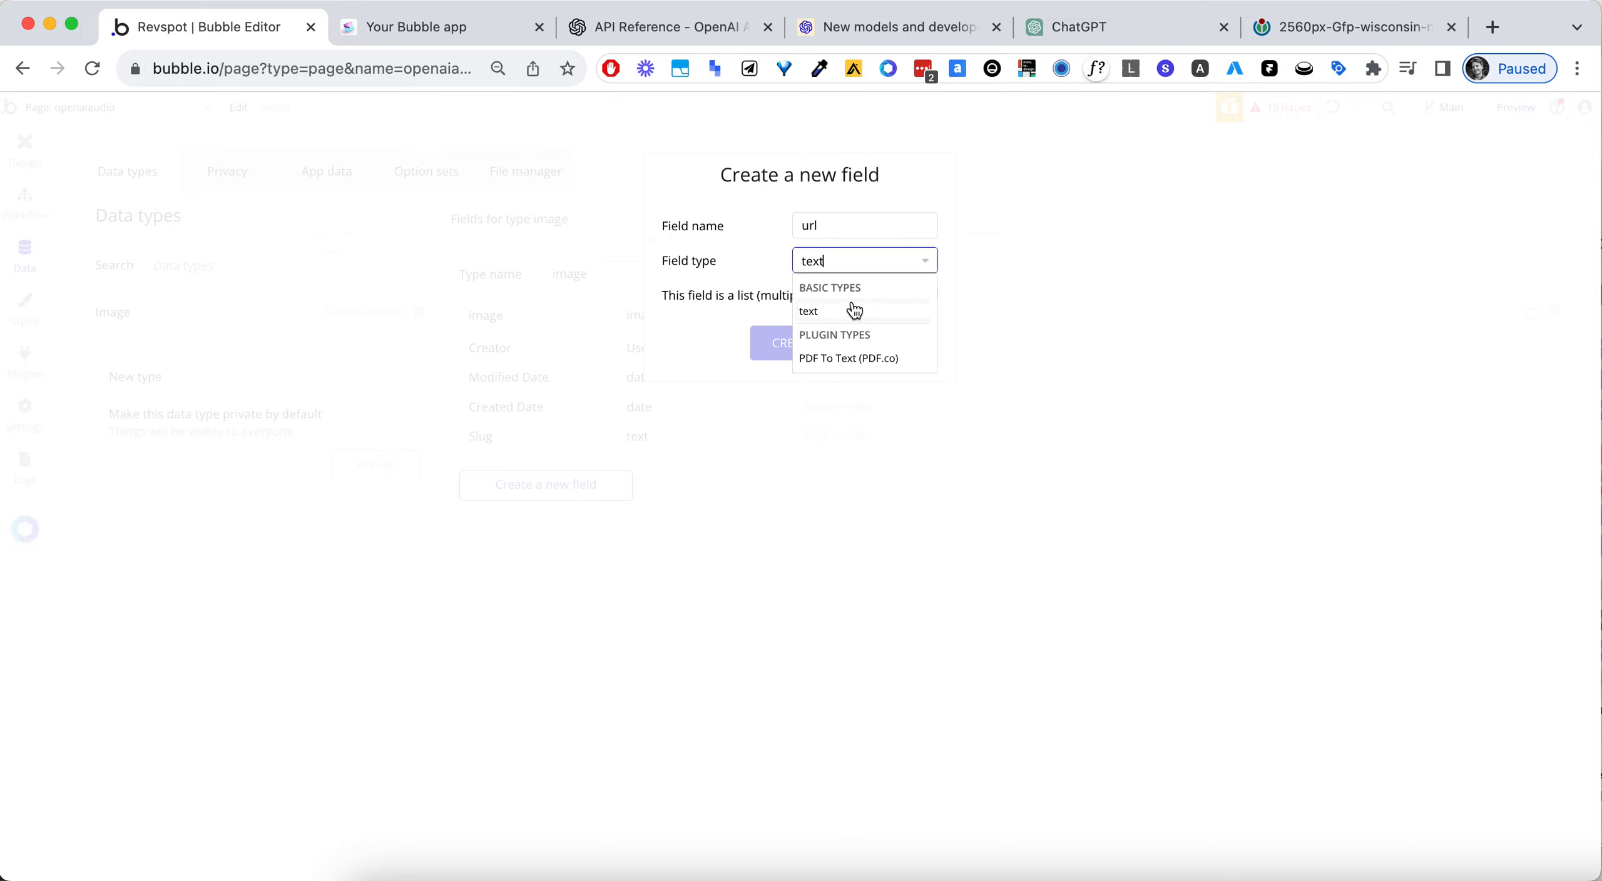
left_click(855, 311)
left_click(890, 344)
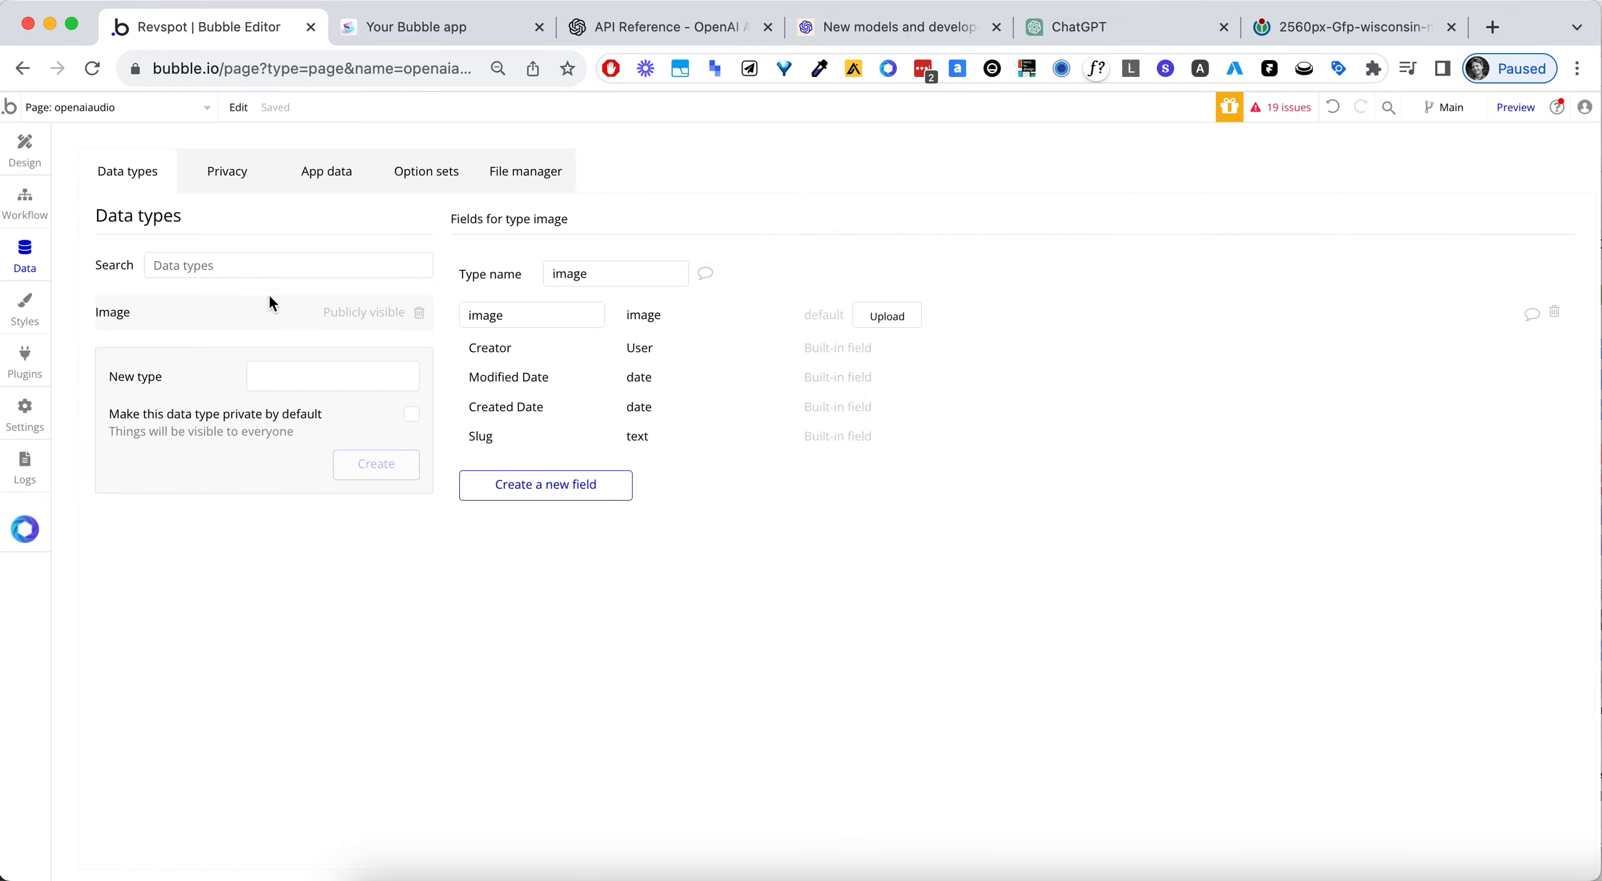
- Add a field named "url" of type text to the image data type
left_click(539, 495)
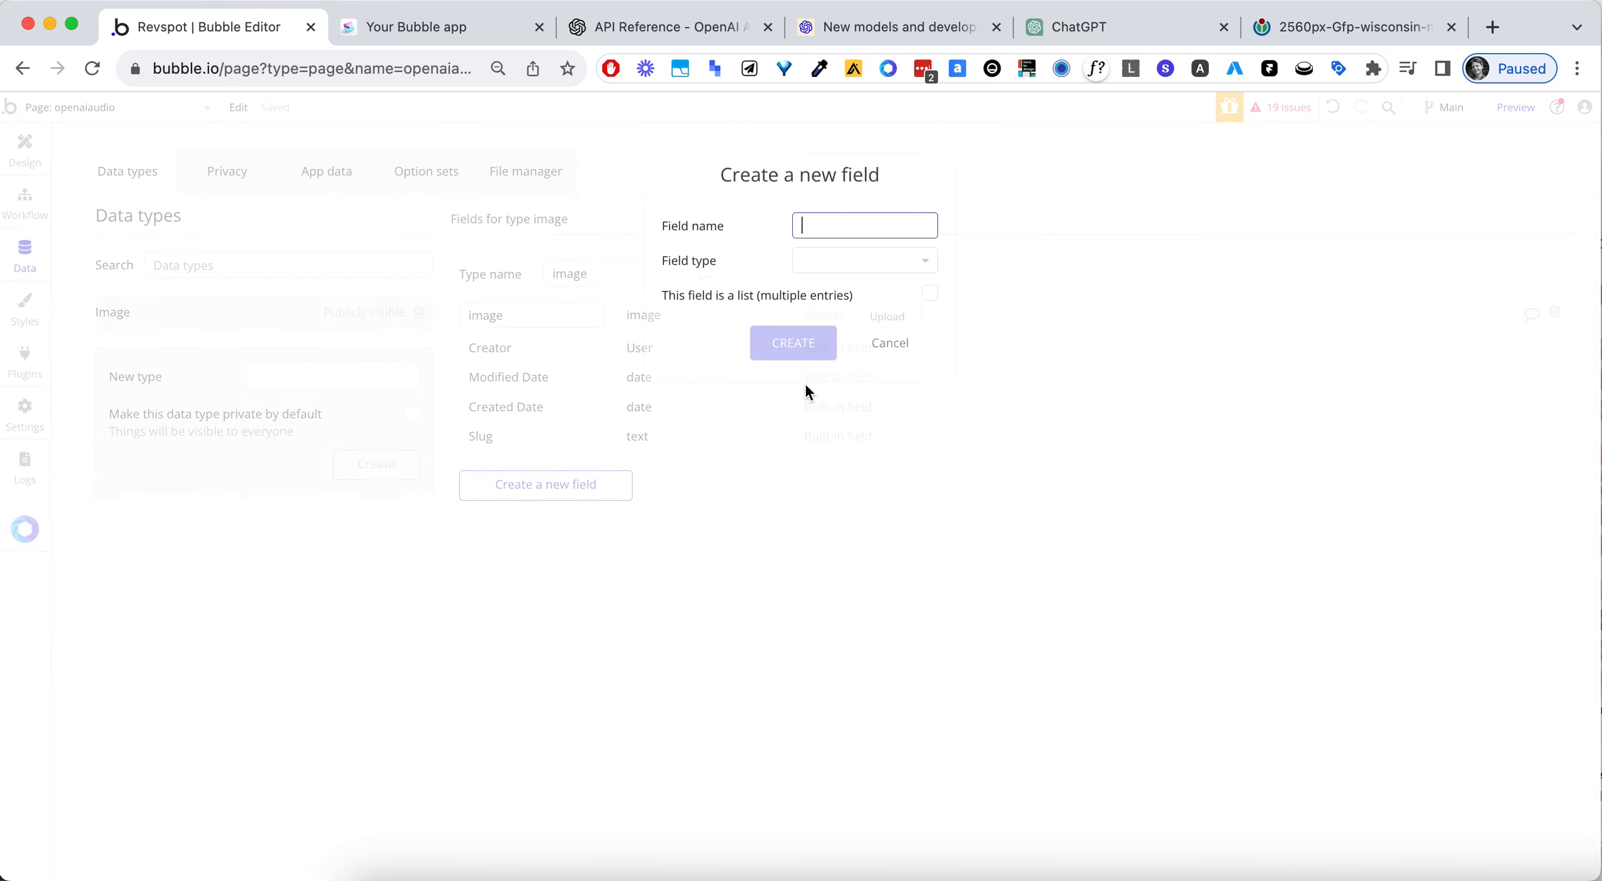
type("url")
left_click(836, 269)
type("text")
left_click(844, 311)
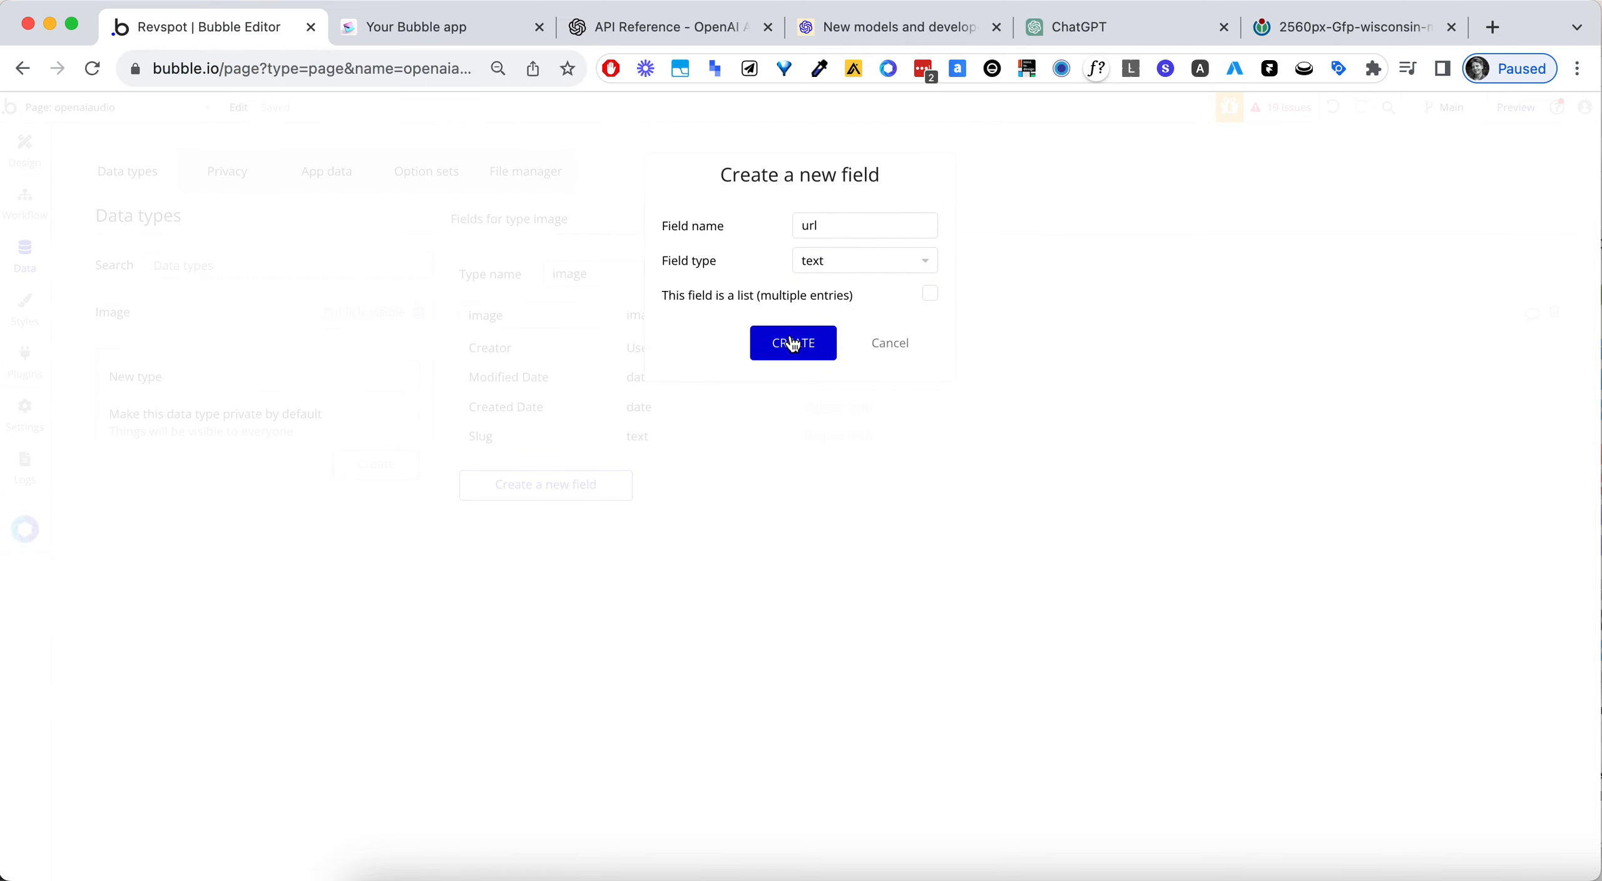
left_click(788, 343)
- In the workflow's Create a new image action, add the url field with Arbitrary text as its value source
left_click(25, 201)
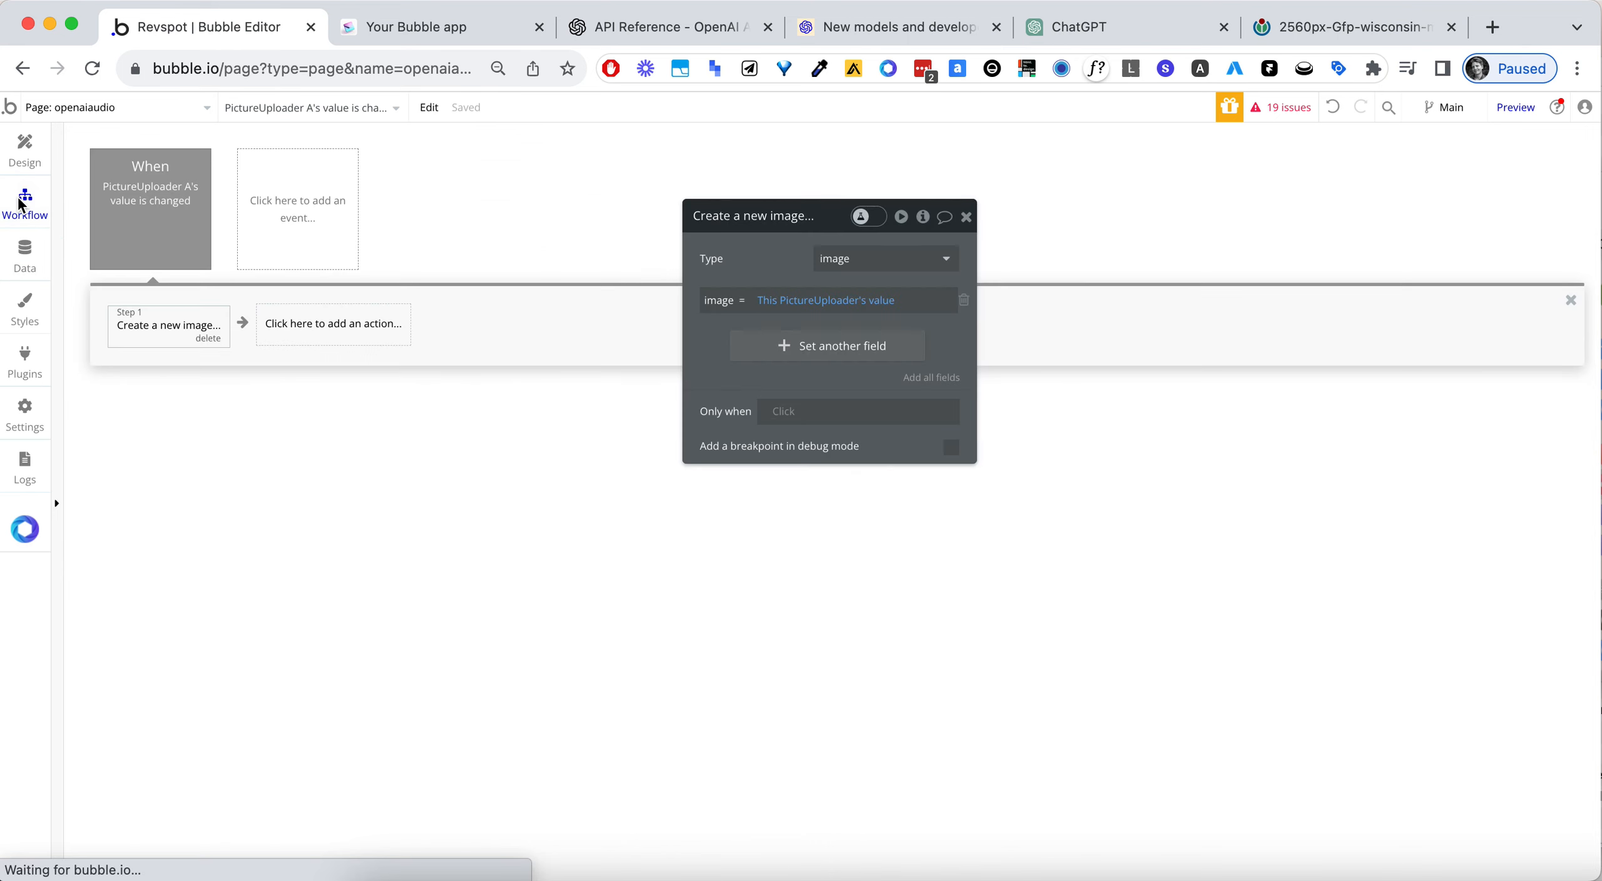
left_click(787, 354)
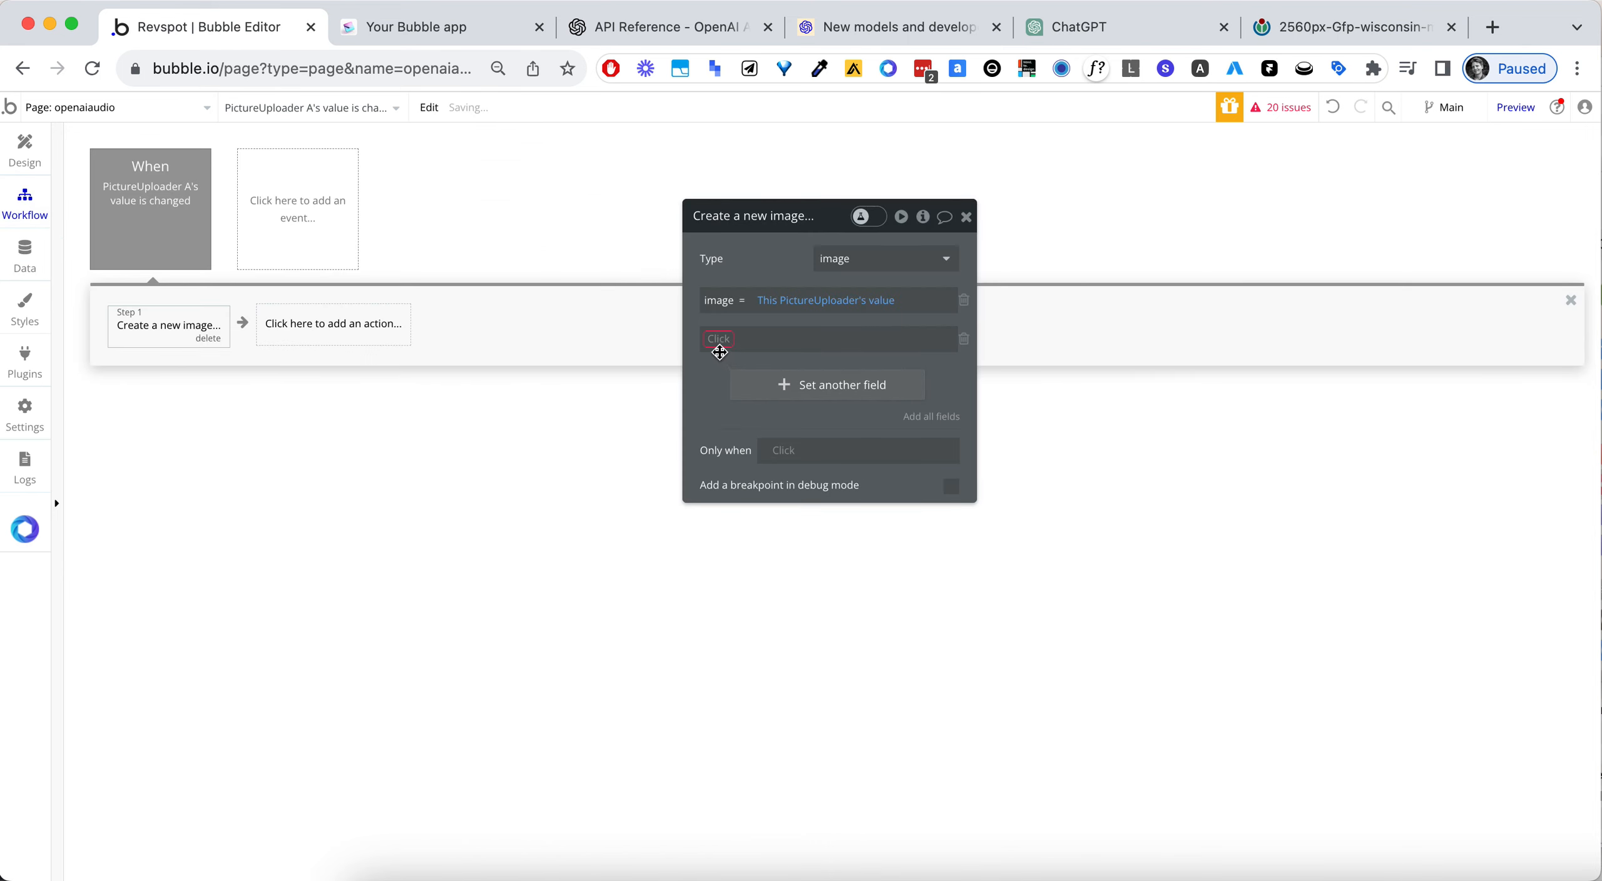
left_click(720, 341)
left_click(728, 386)
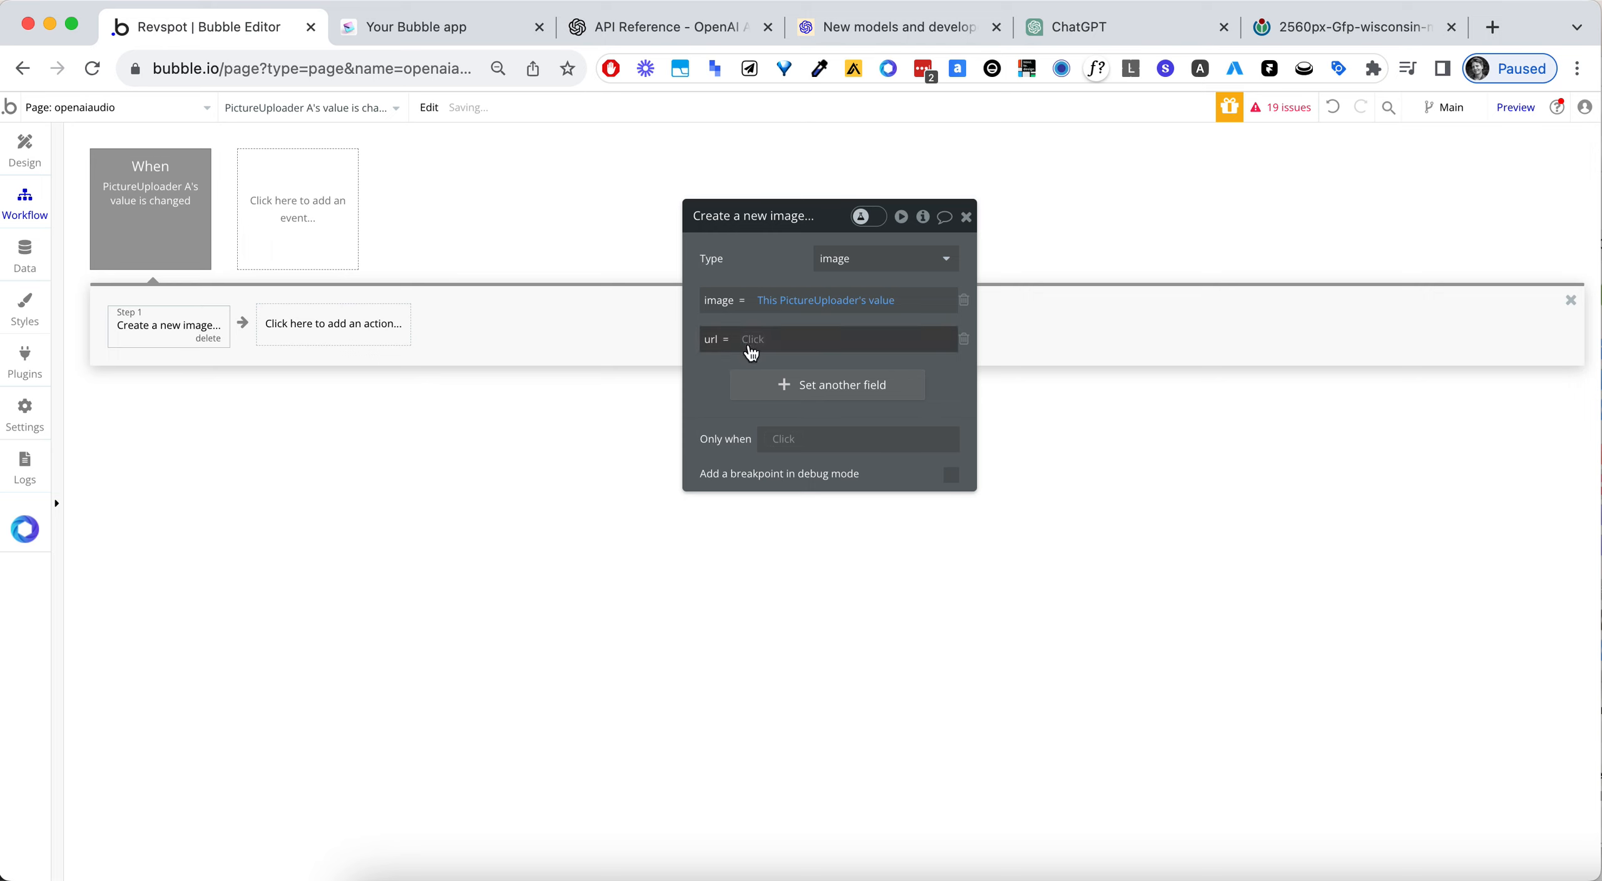
type("arbit")
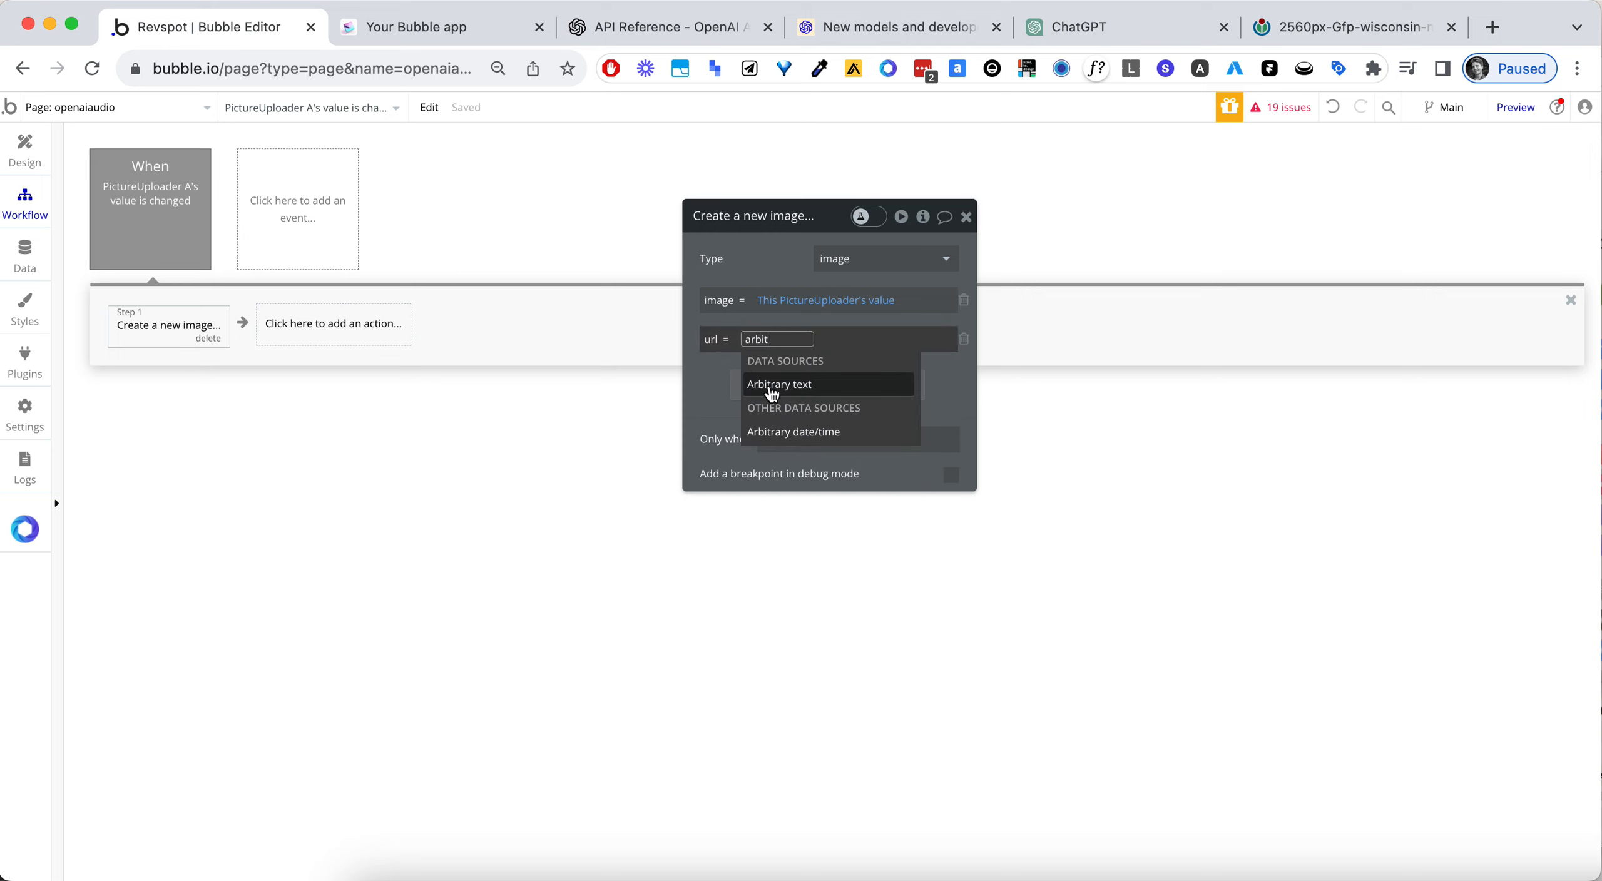
left_click(772, 386)
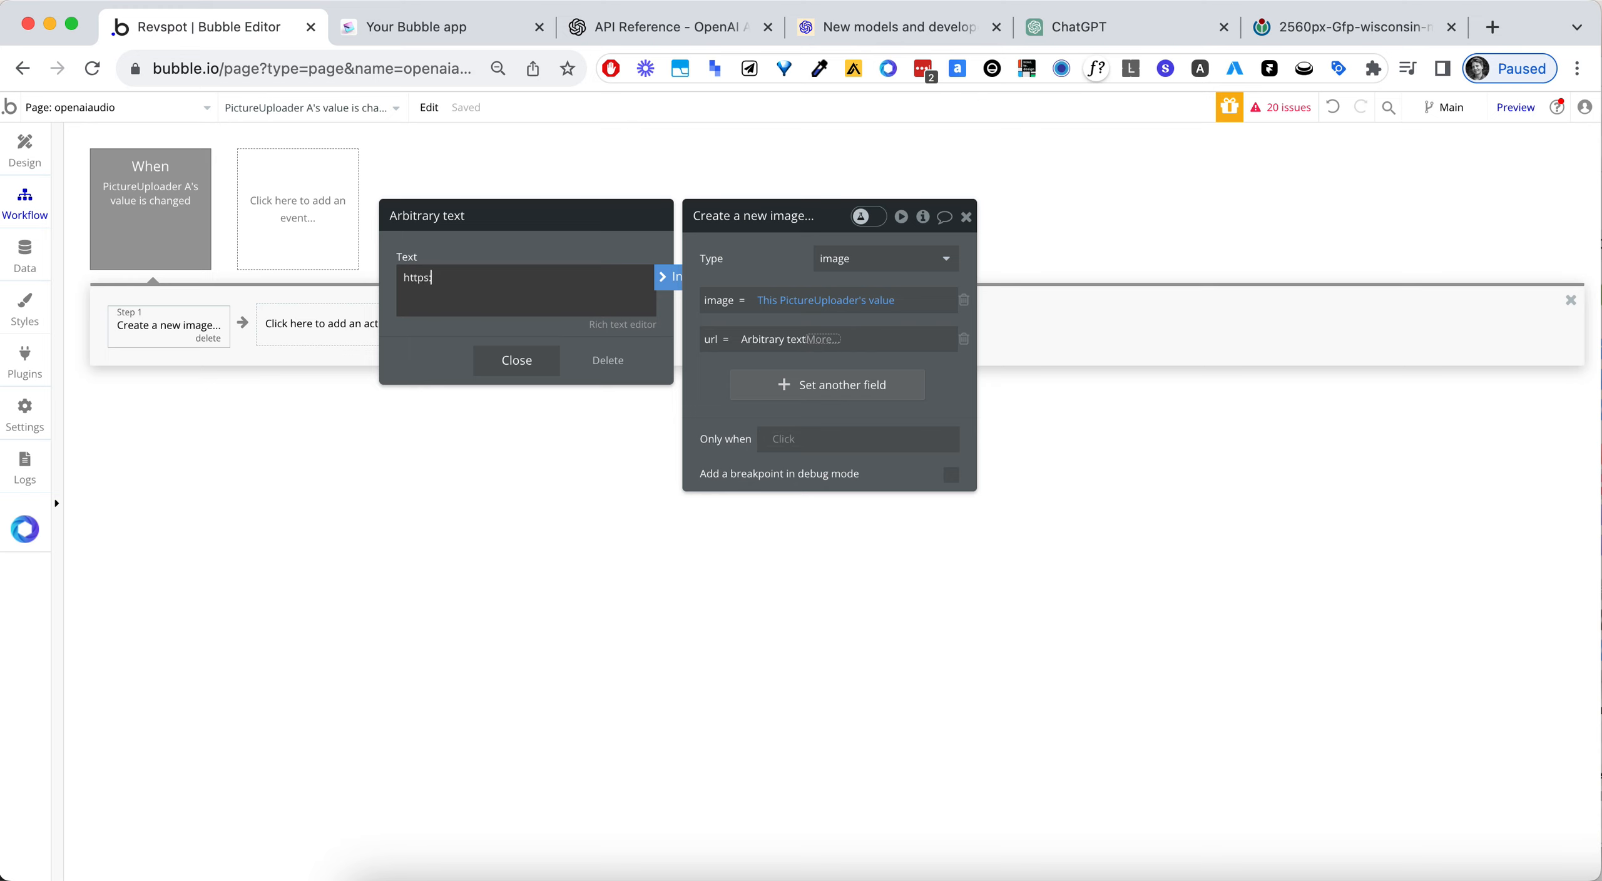
- Compose the url field's arbitrary text as "https:" followed by This PictureUploader's value's URL
left_click(669, 277)
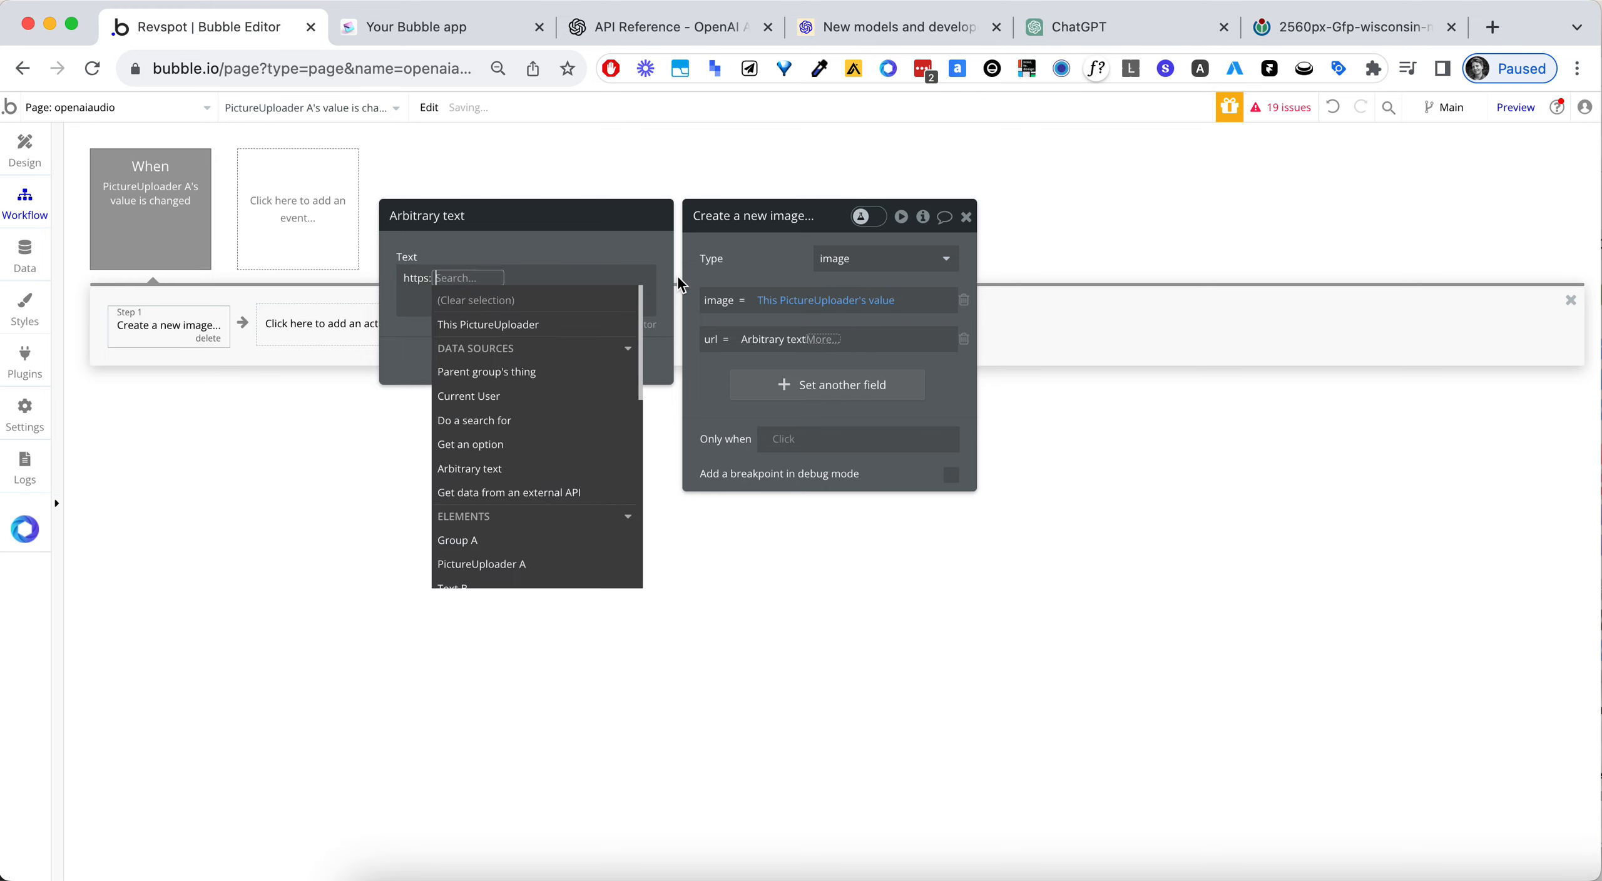
left_click(541, 322)
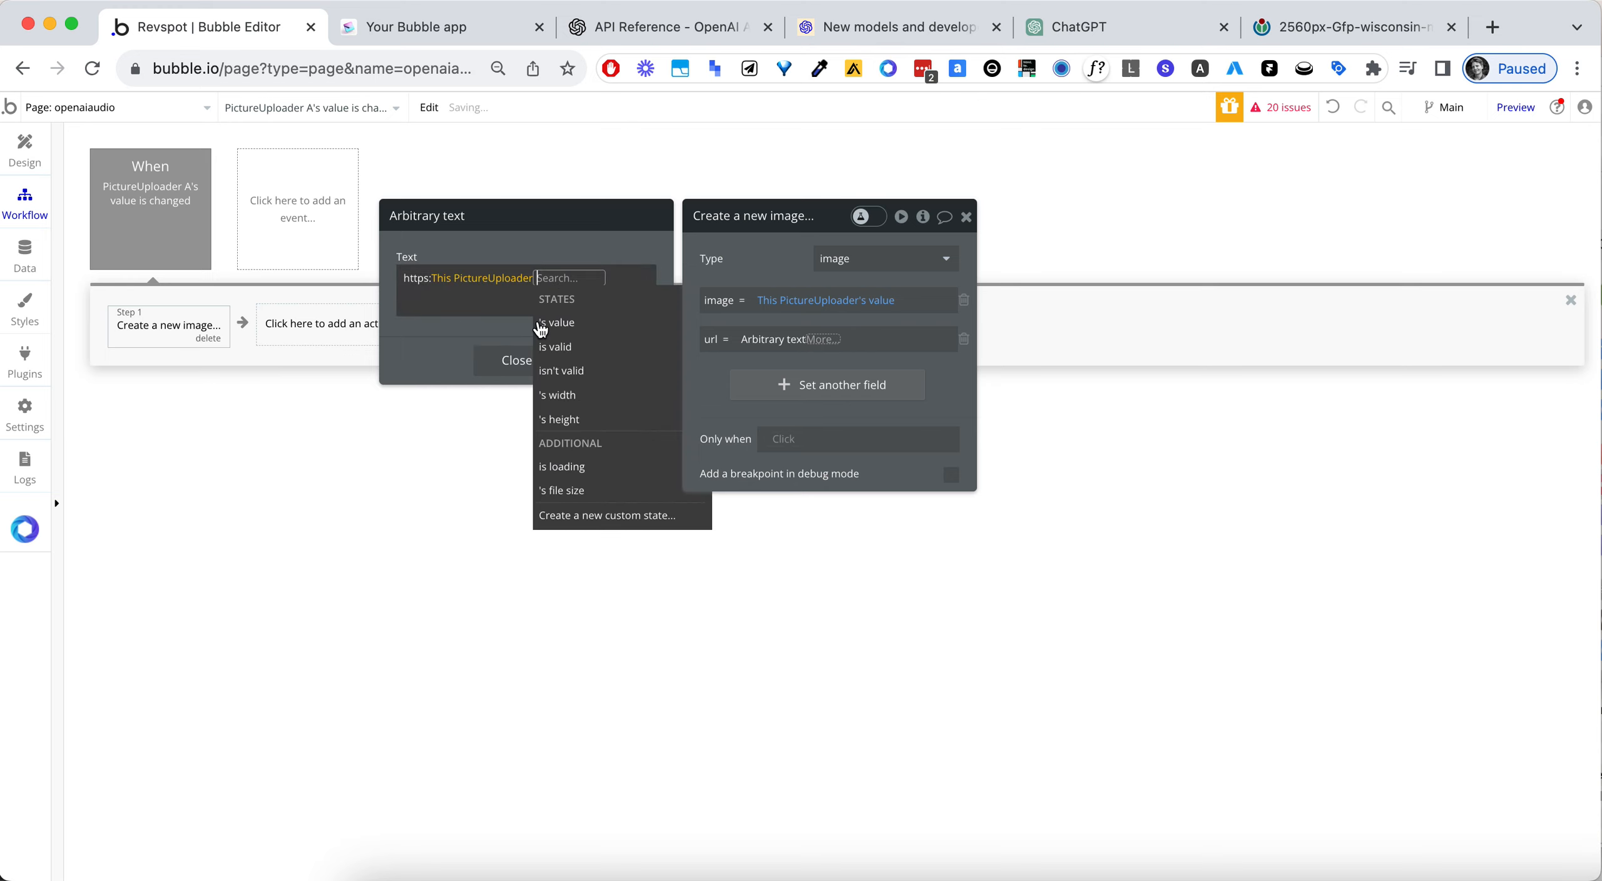
left_click(591, 326)
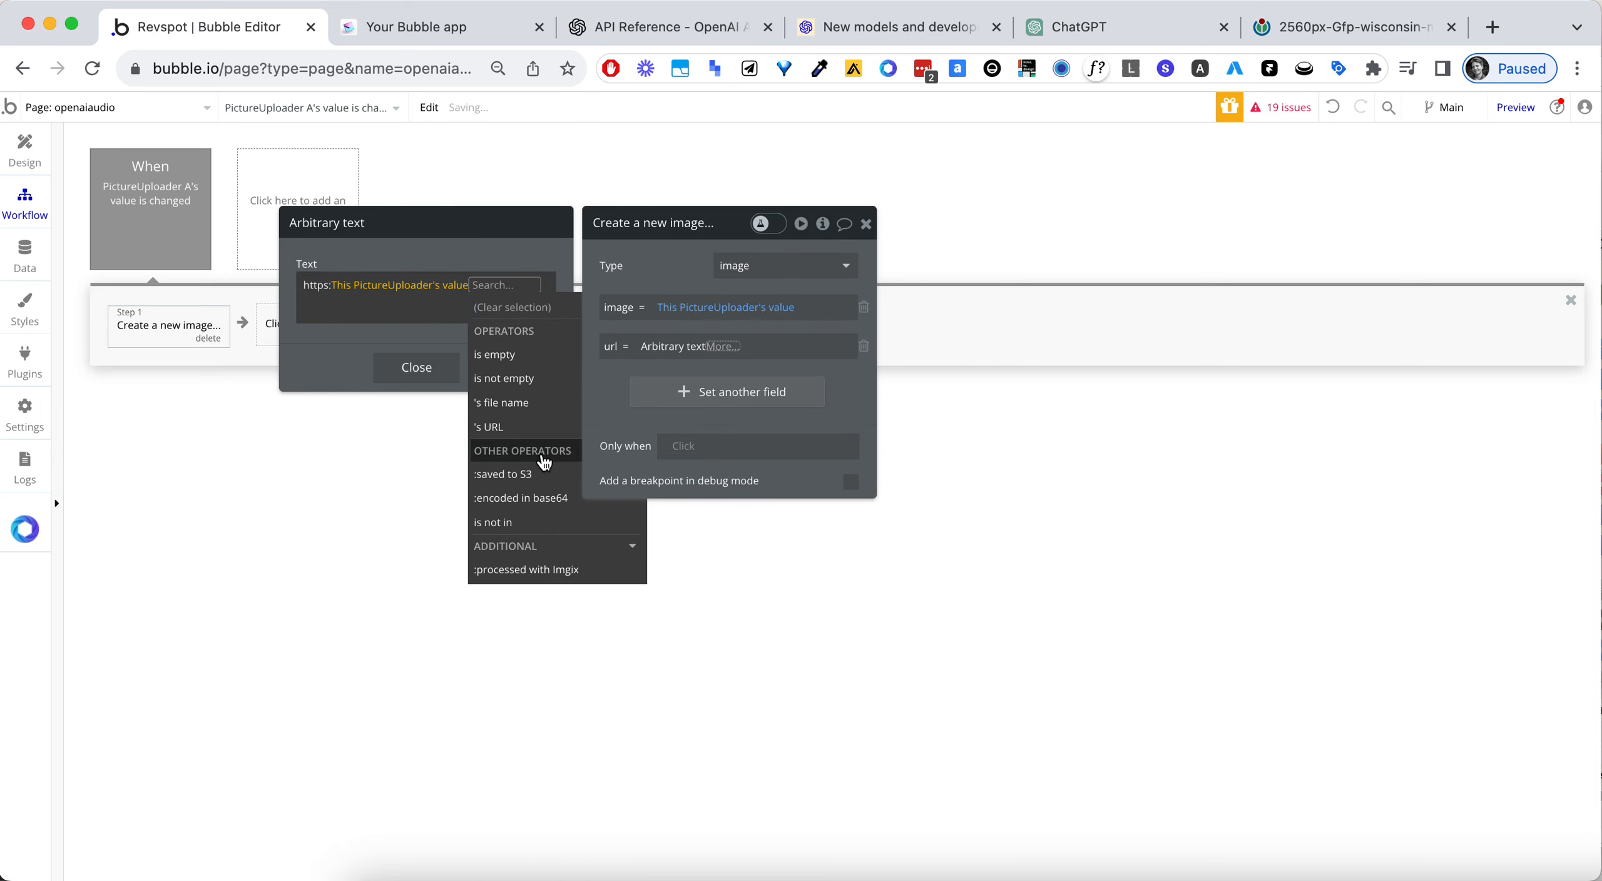
left_click(510, 427)
left_click(490, 250)
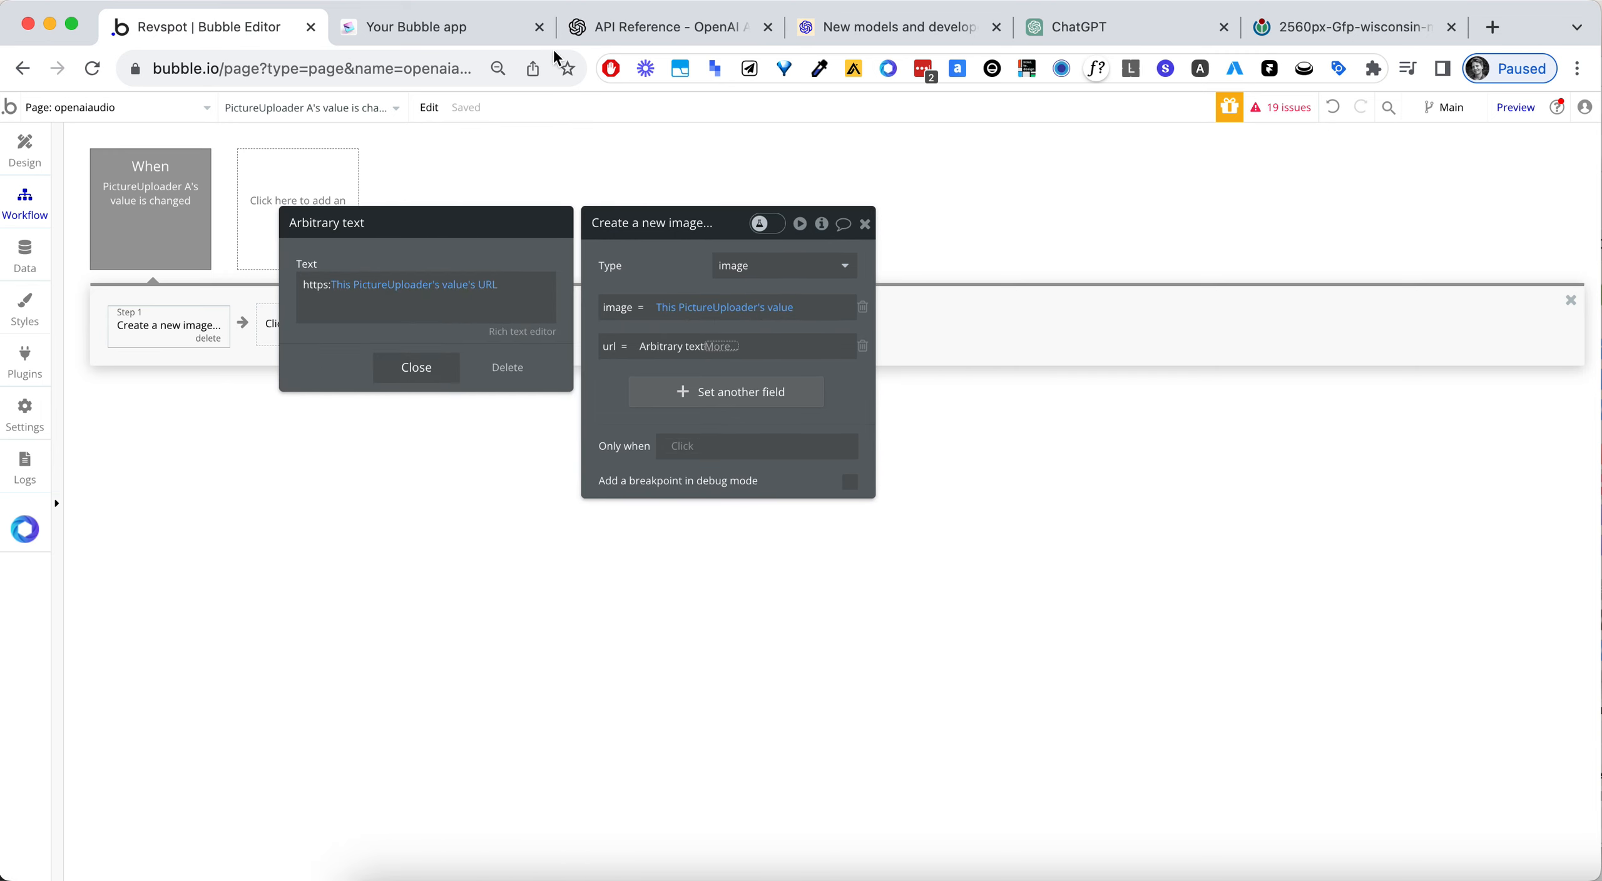
- Reload the openaiaudio preview page and upload the landscape screenshot again through the picture uploader
left_click(437, 35)
left_click(437, 59)
key("Return")
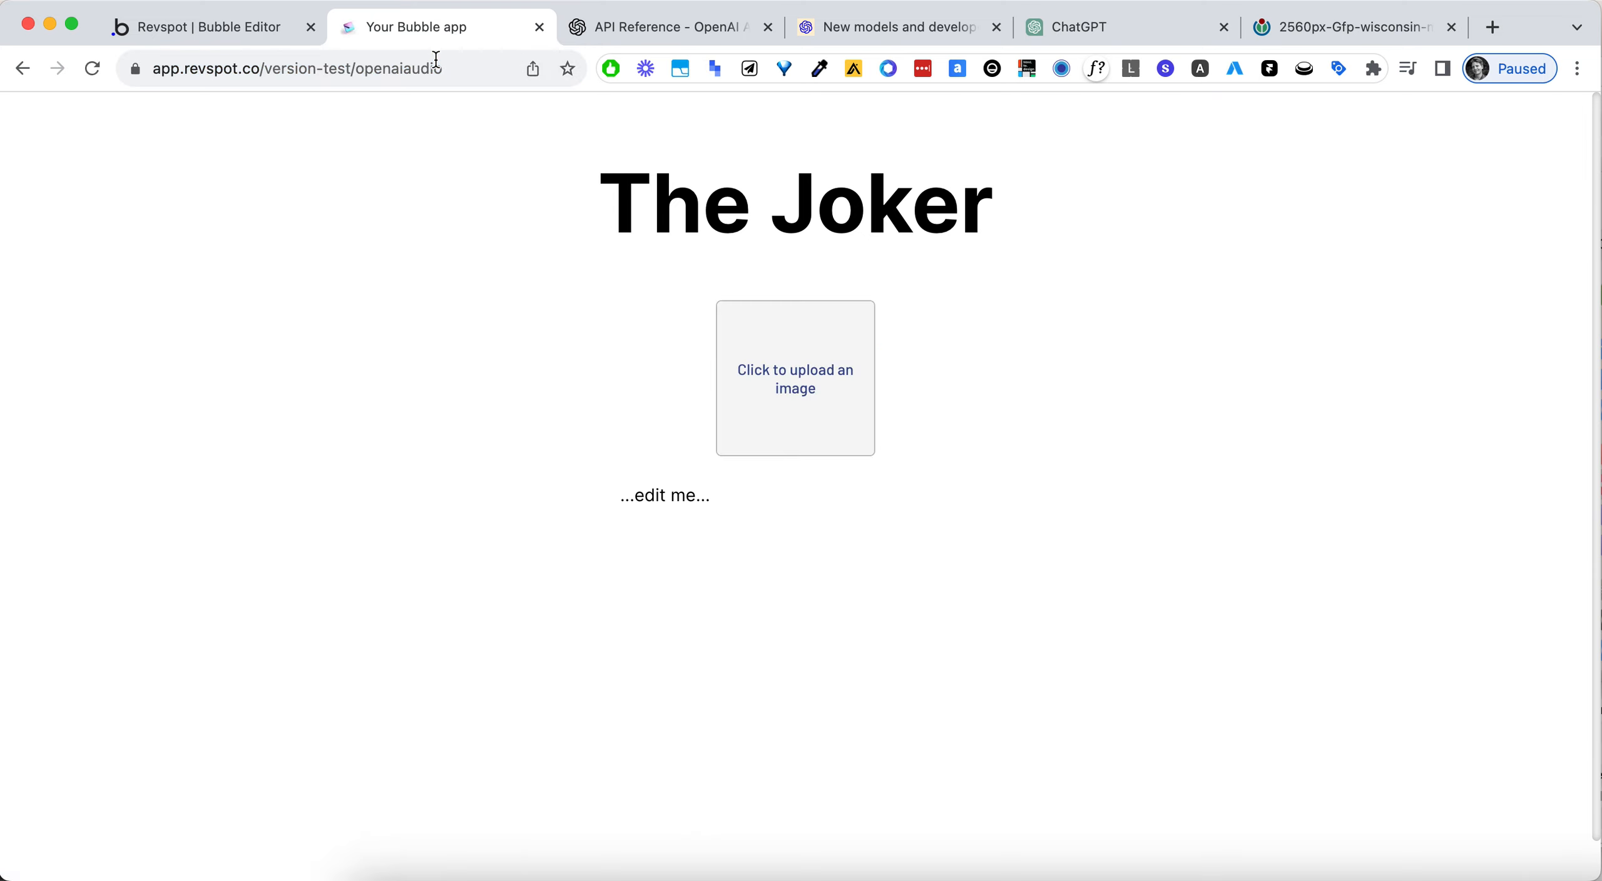
left_click(836, 369)
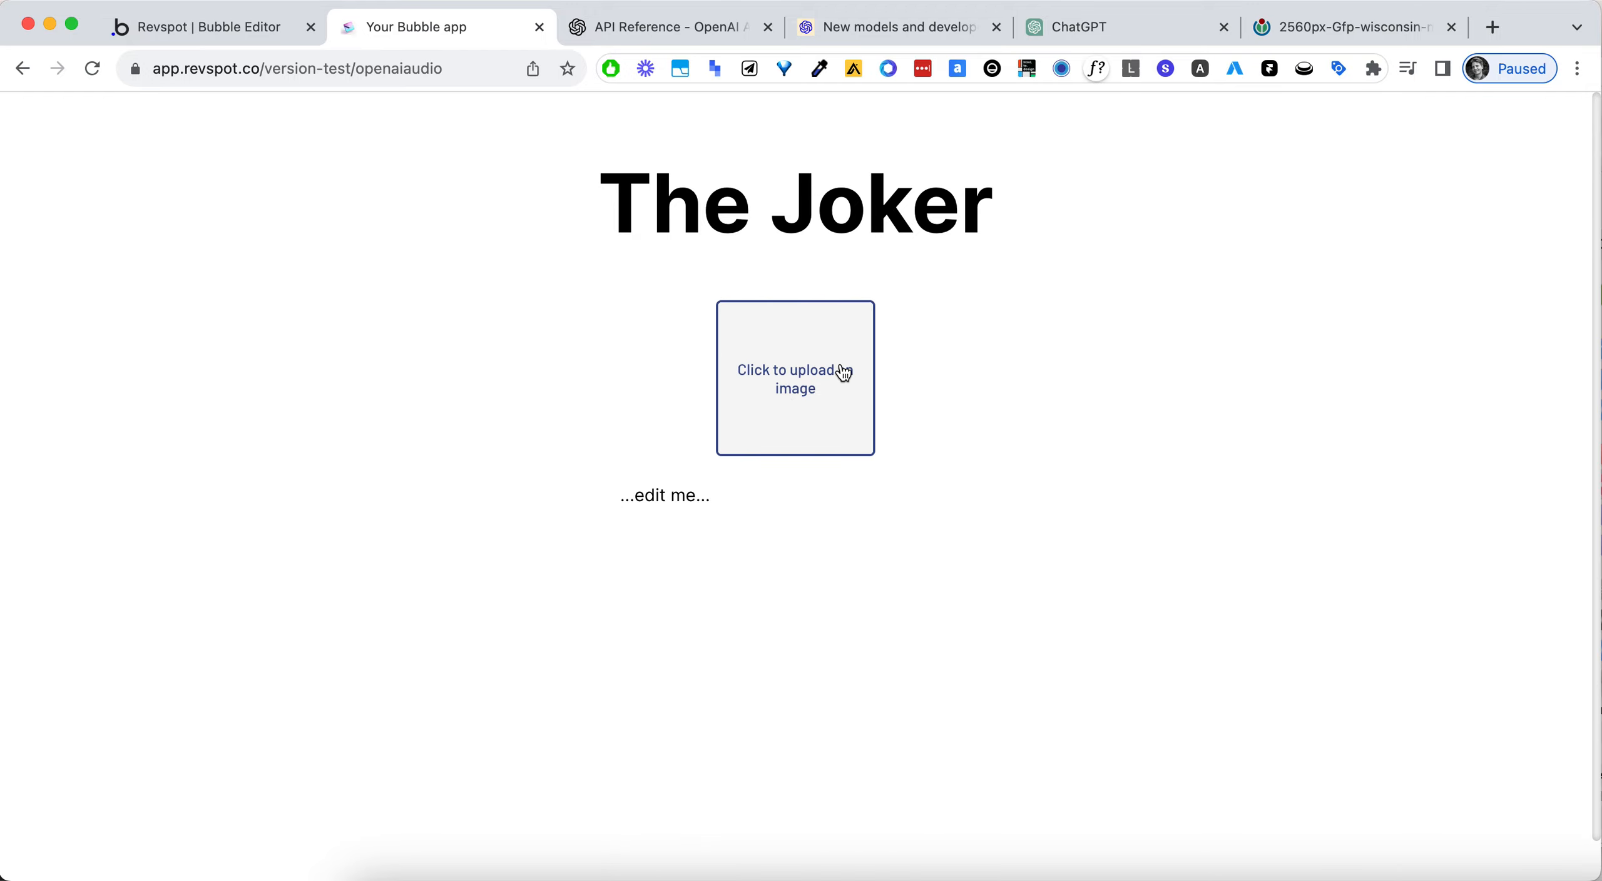
double_click(774, 311)
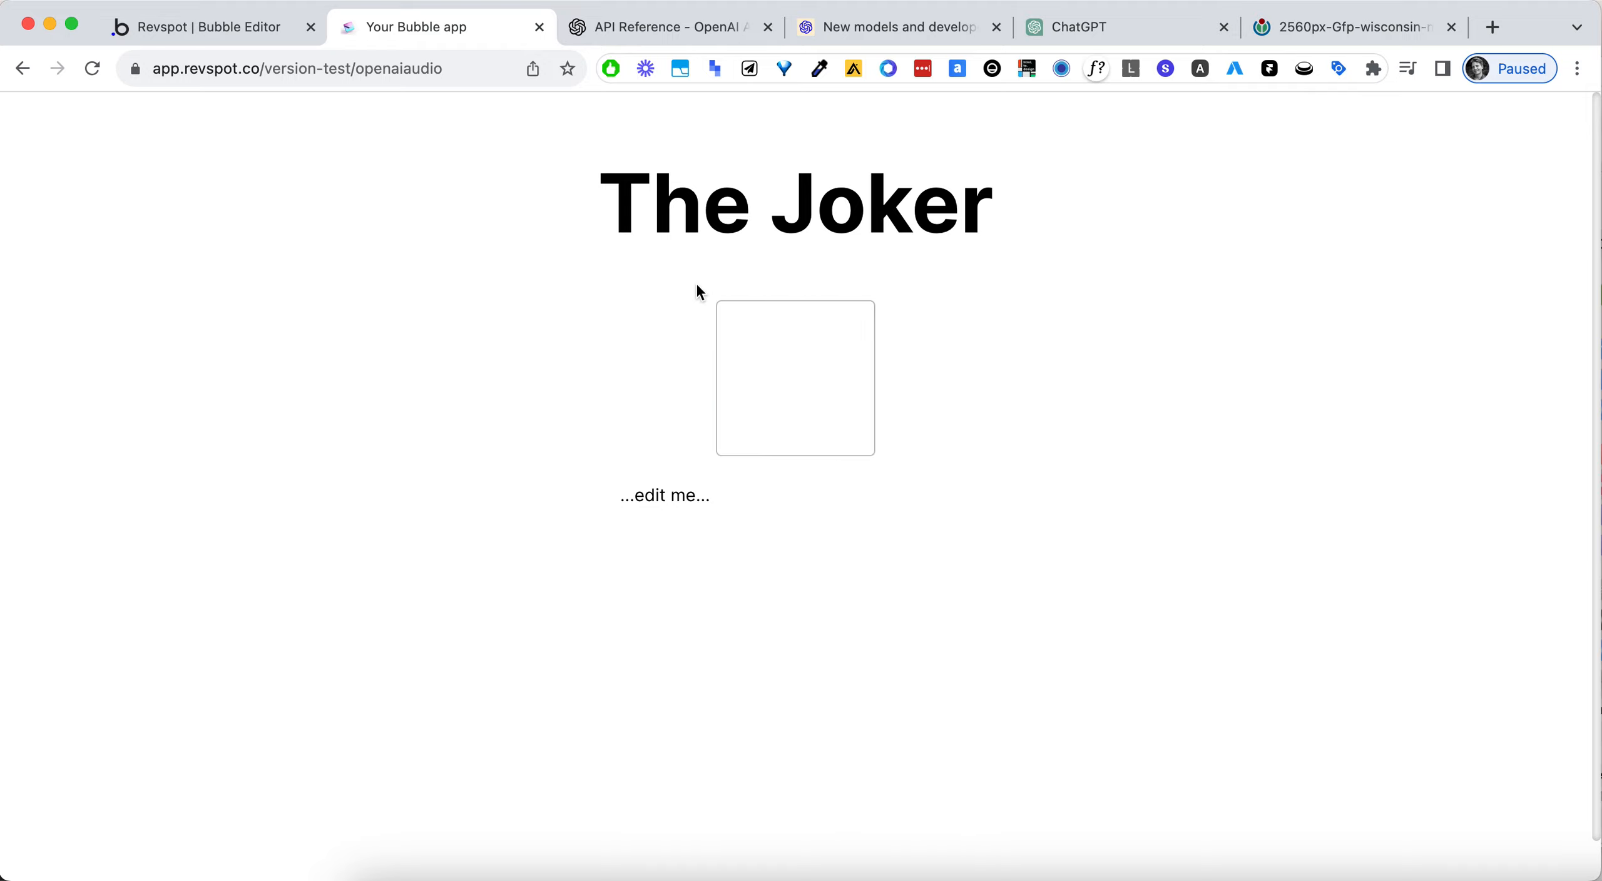
- Open the newest image entry's stored url in a new browser tab to check it, and return to the page's workflow
left_click(213, 31)
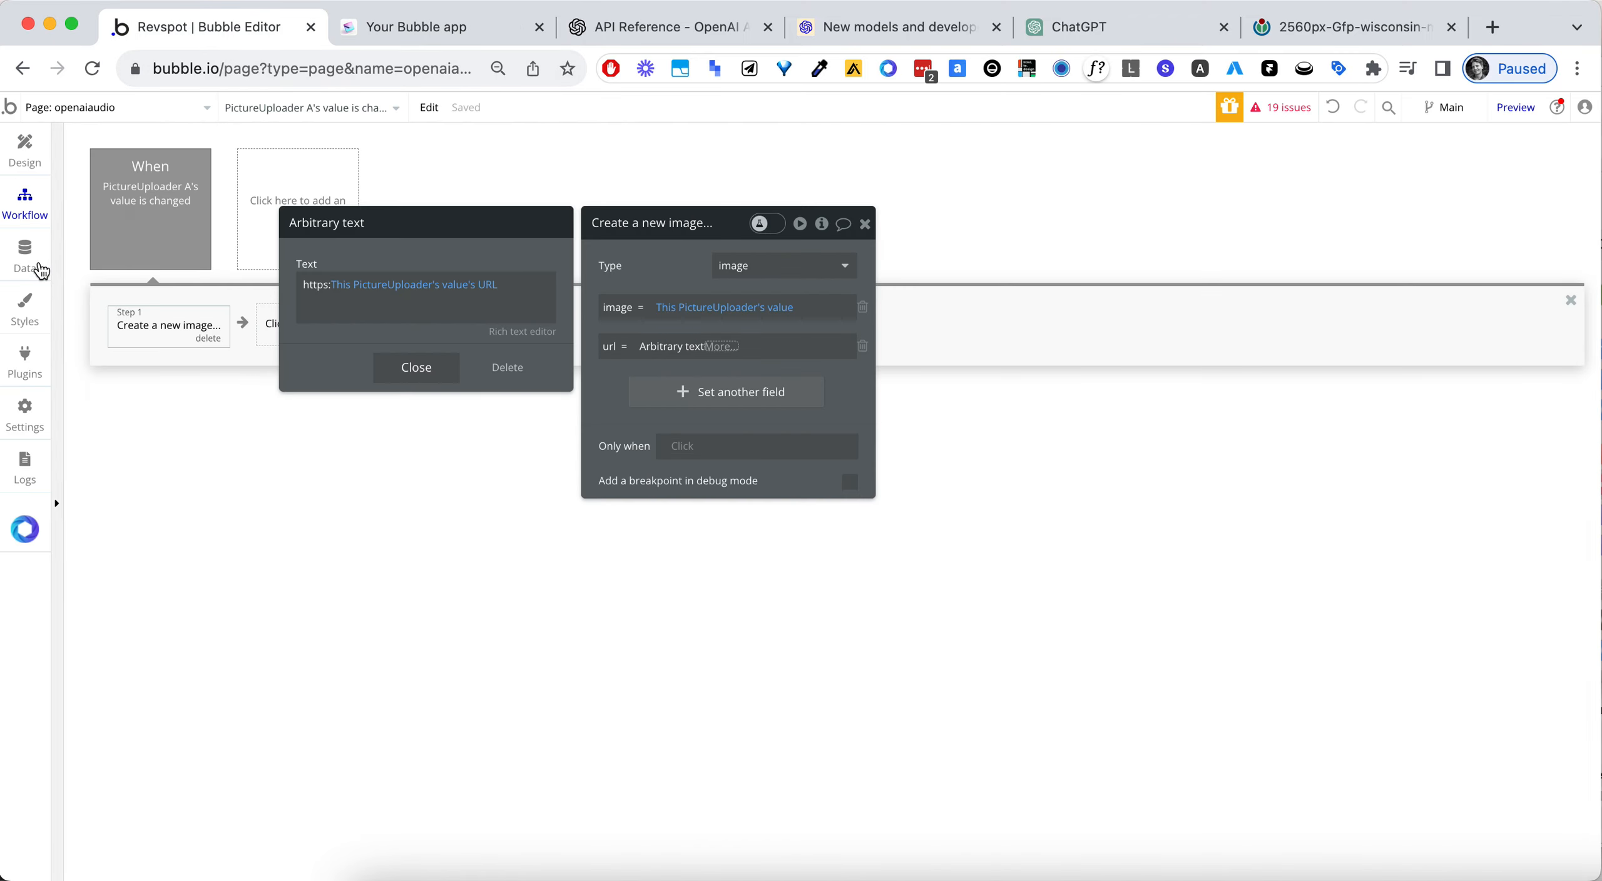
left_click(25, 262)
left_click(326, 172)
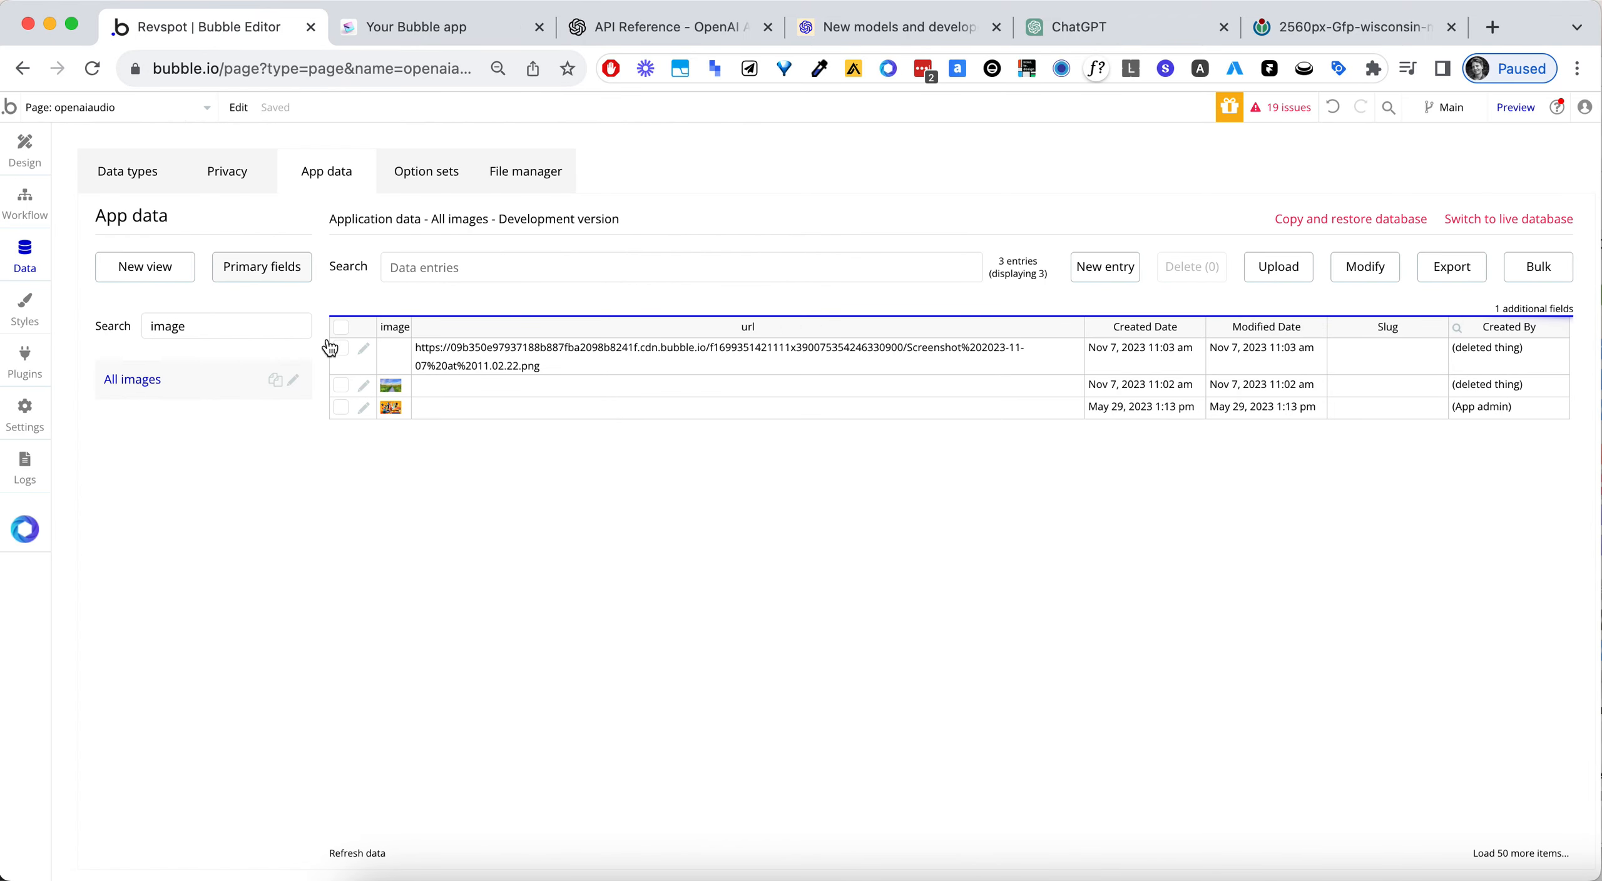
left_click(515, 361)
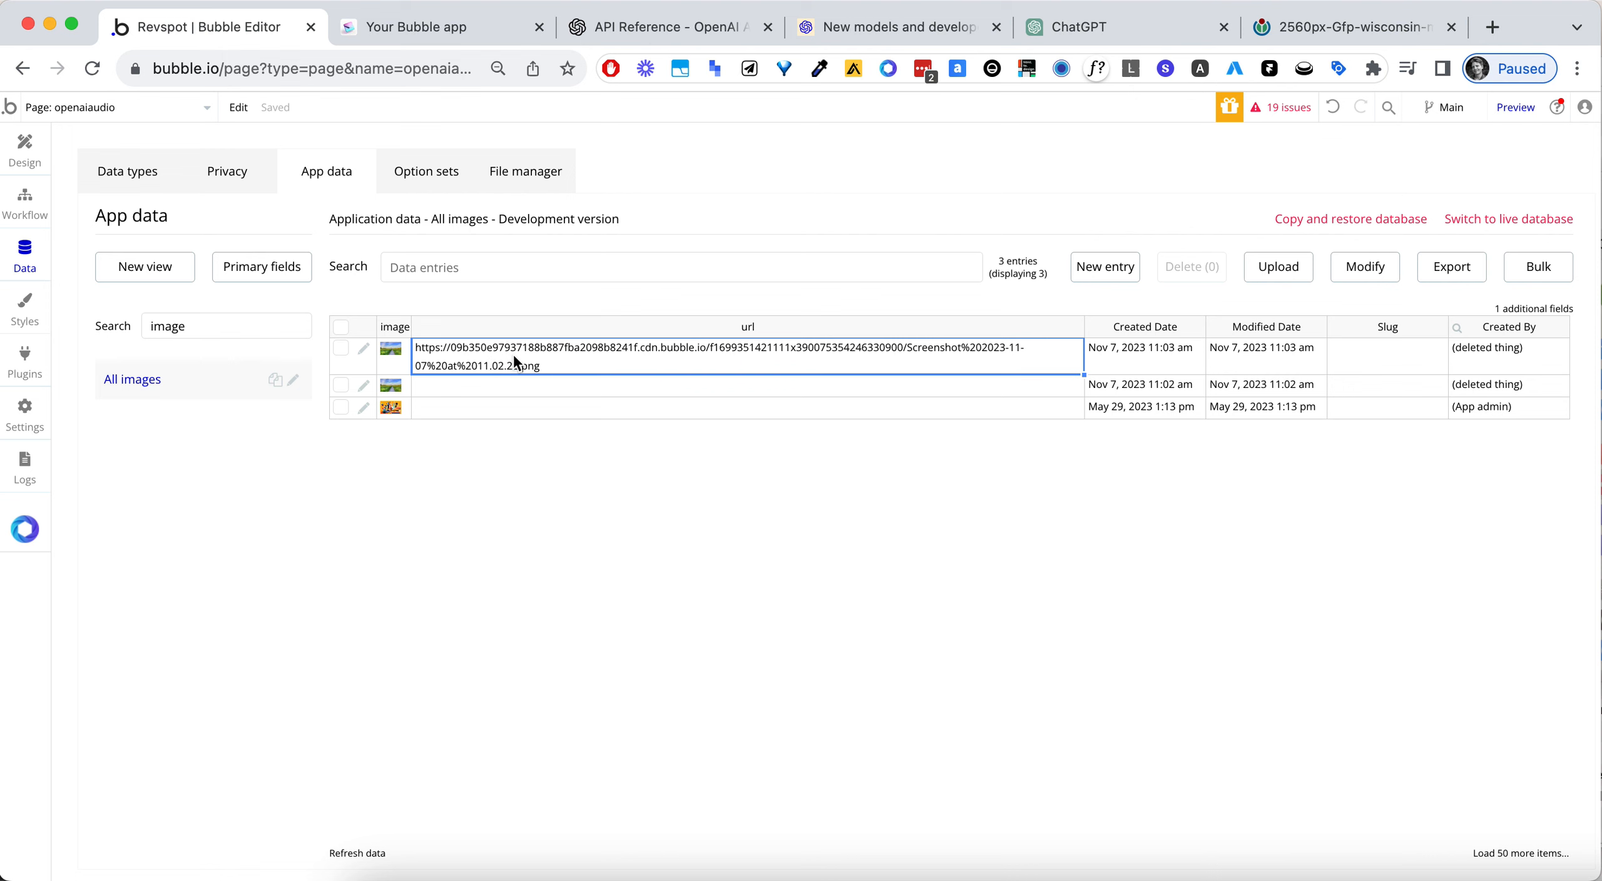
key("super+t")
key("super+v")
key("Return")
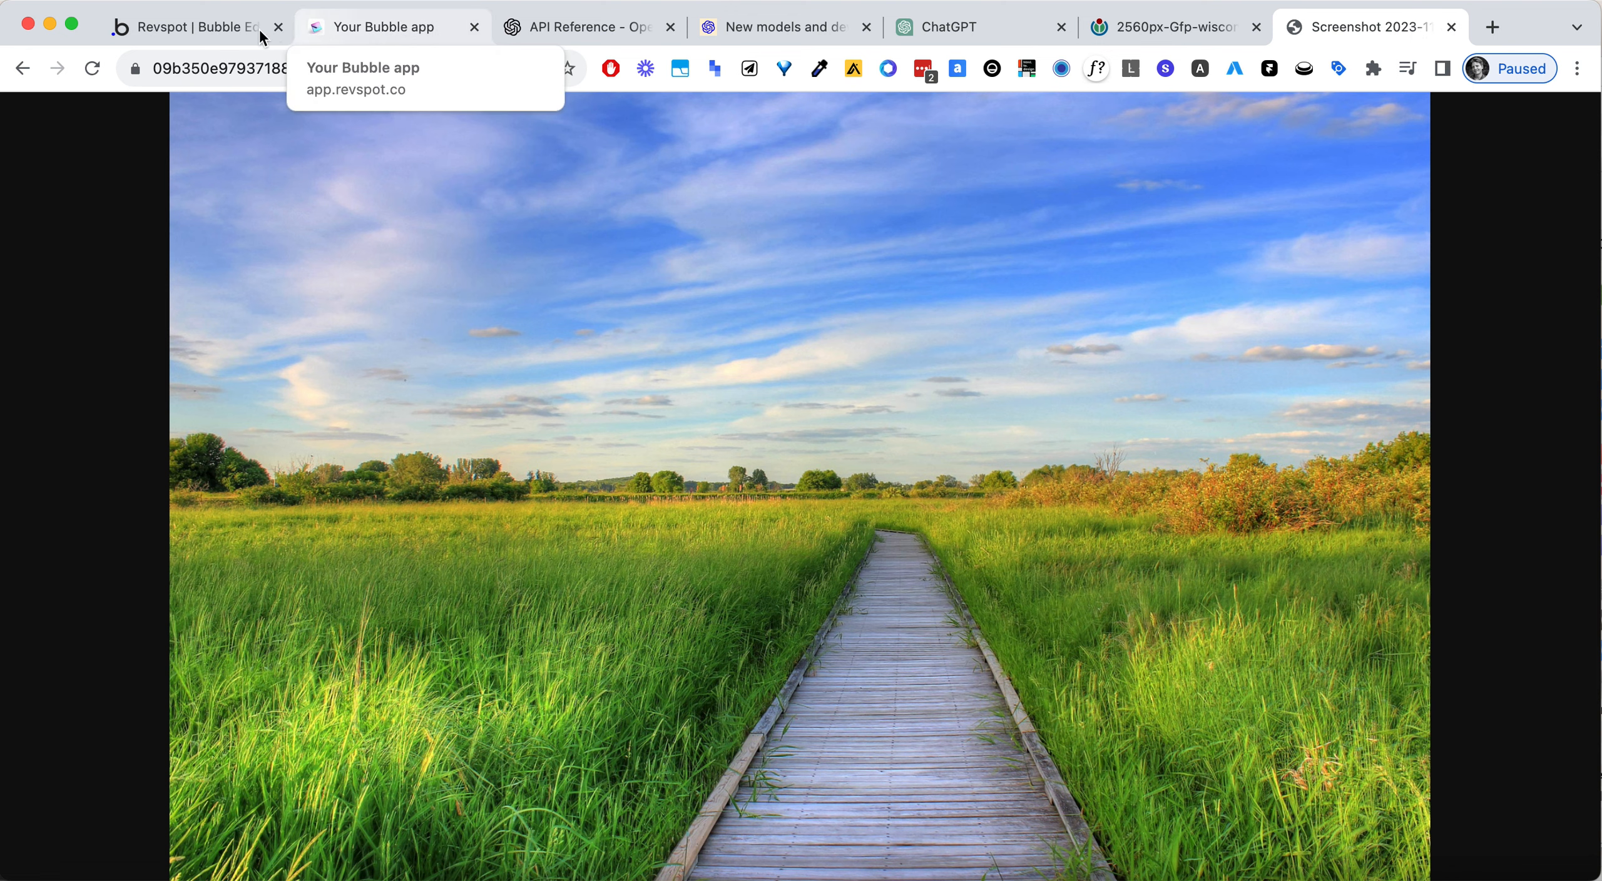
left_click(223, 26)
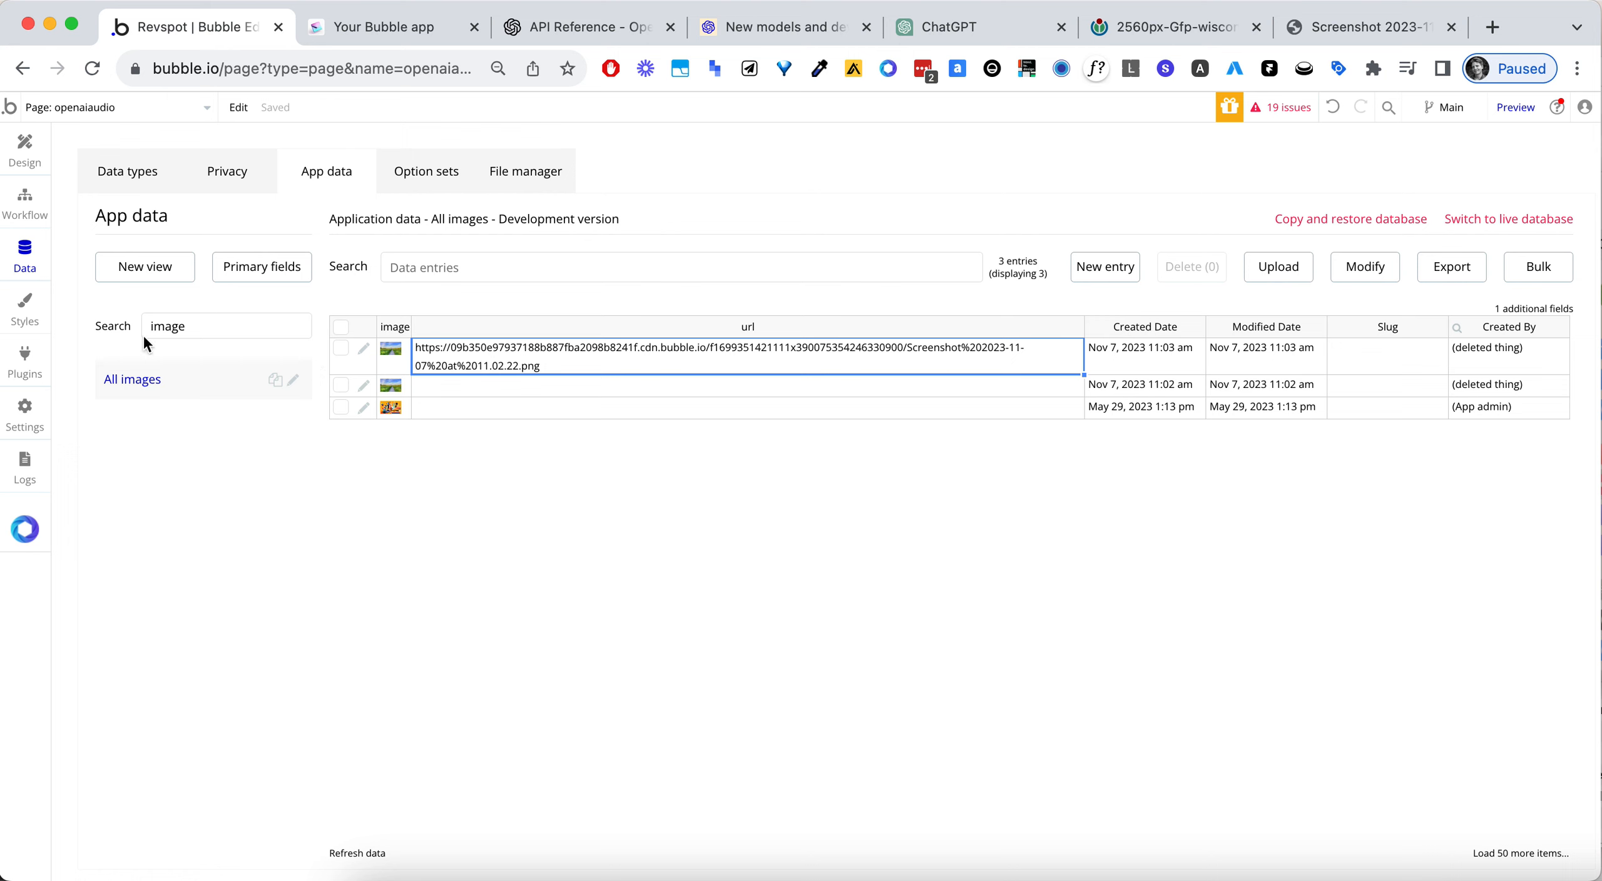
left_click(32, 204)
left_click(372, 338)
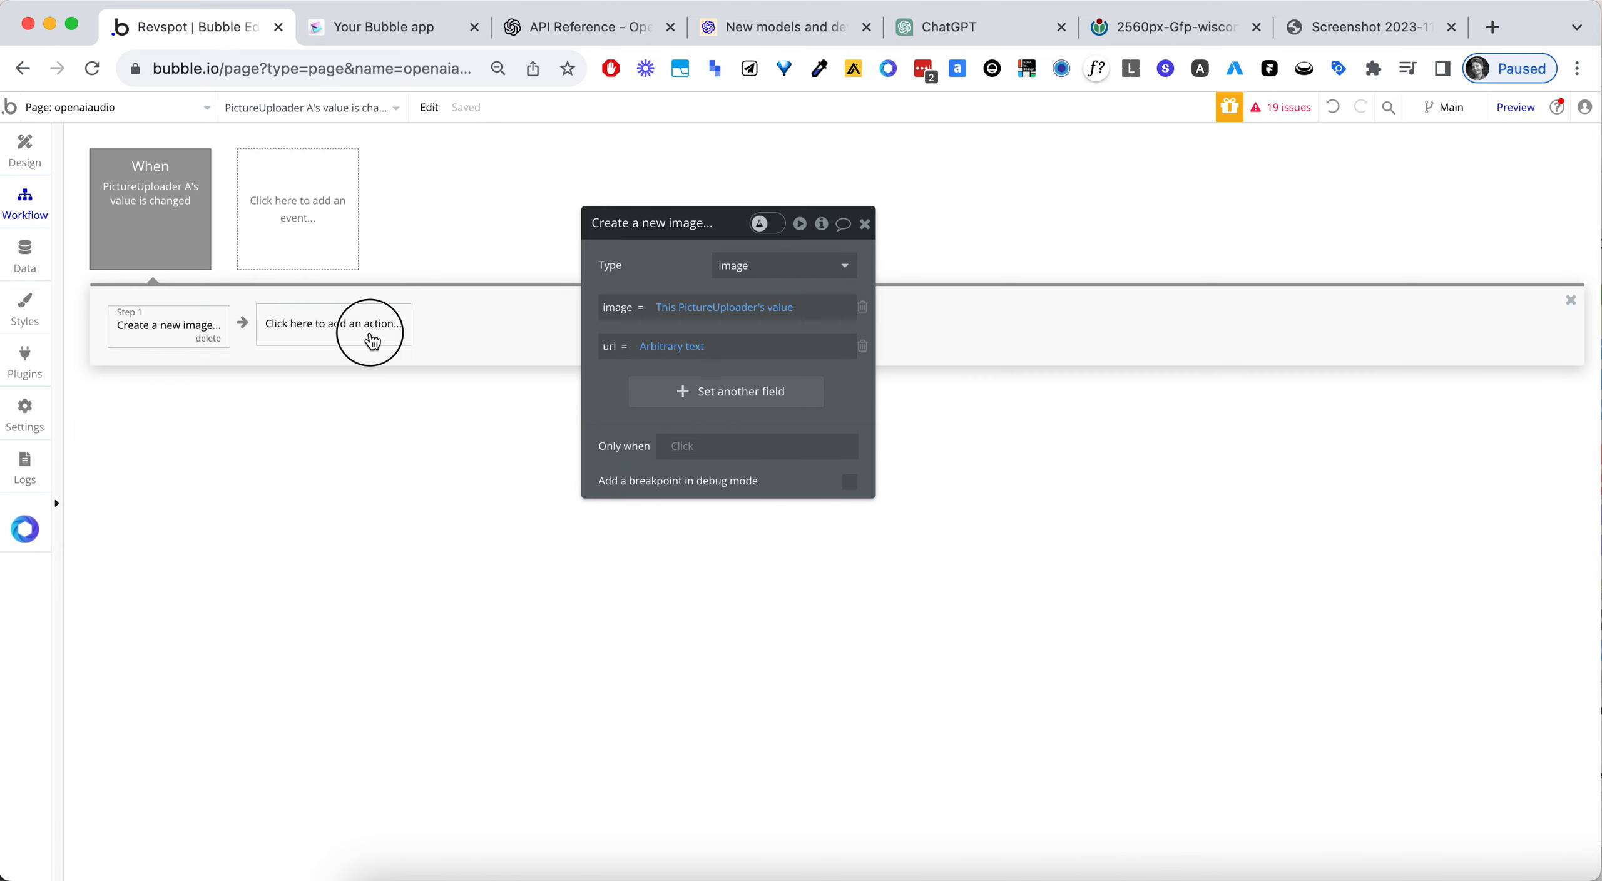
type("audio")
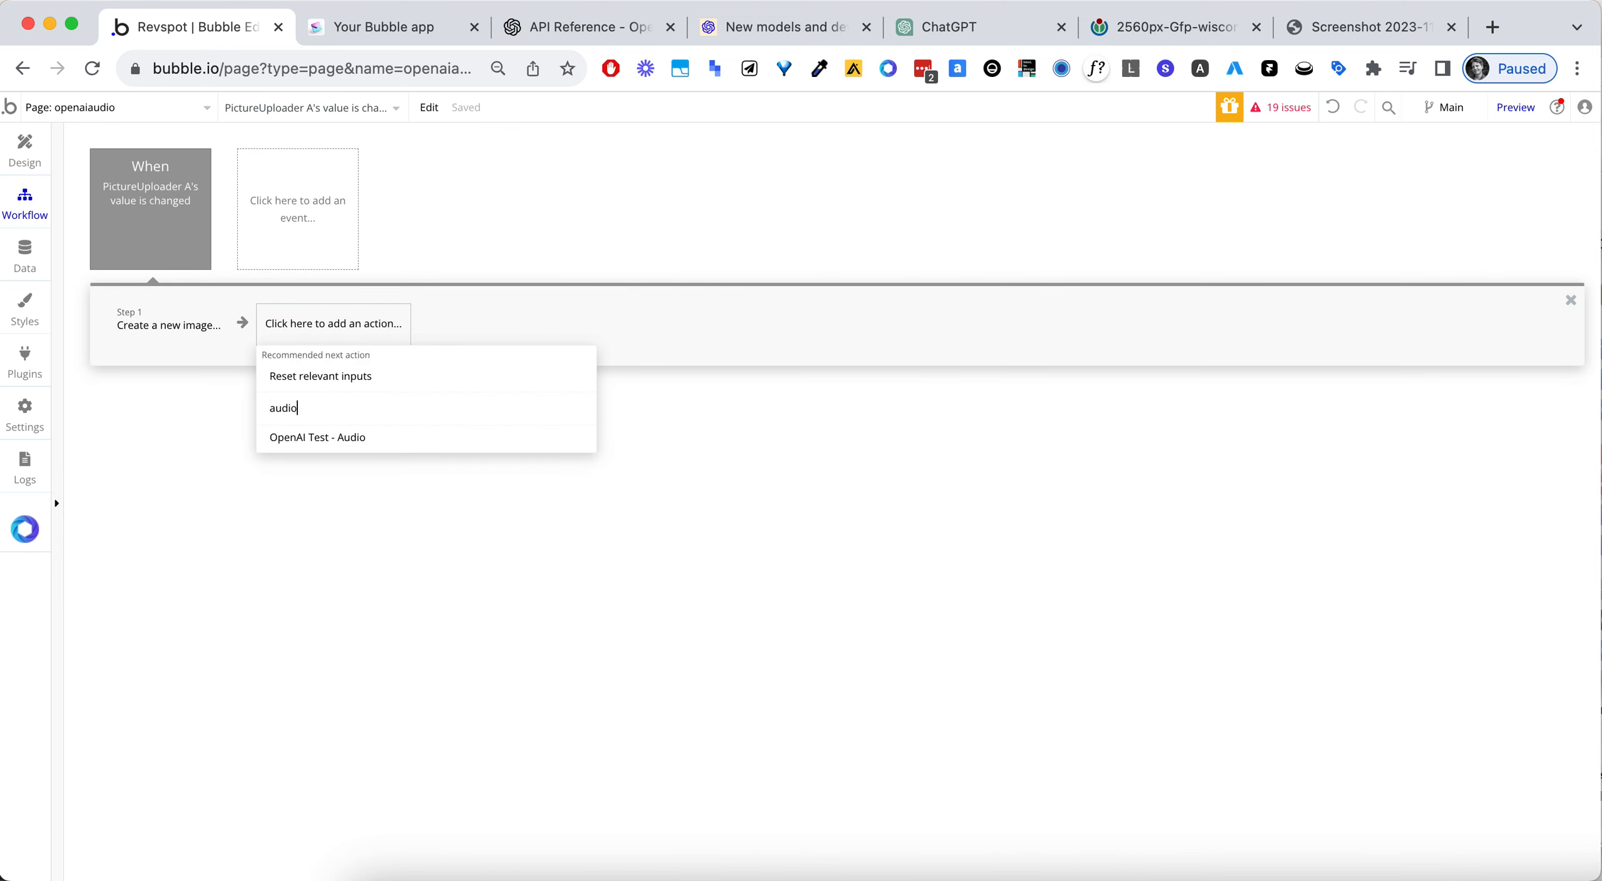
left_click(361, 438)
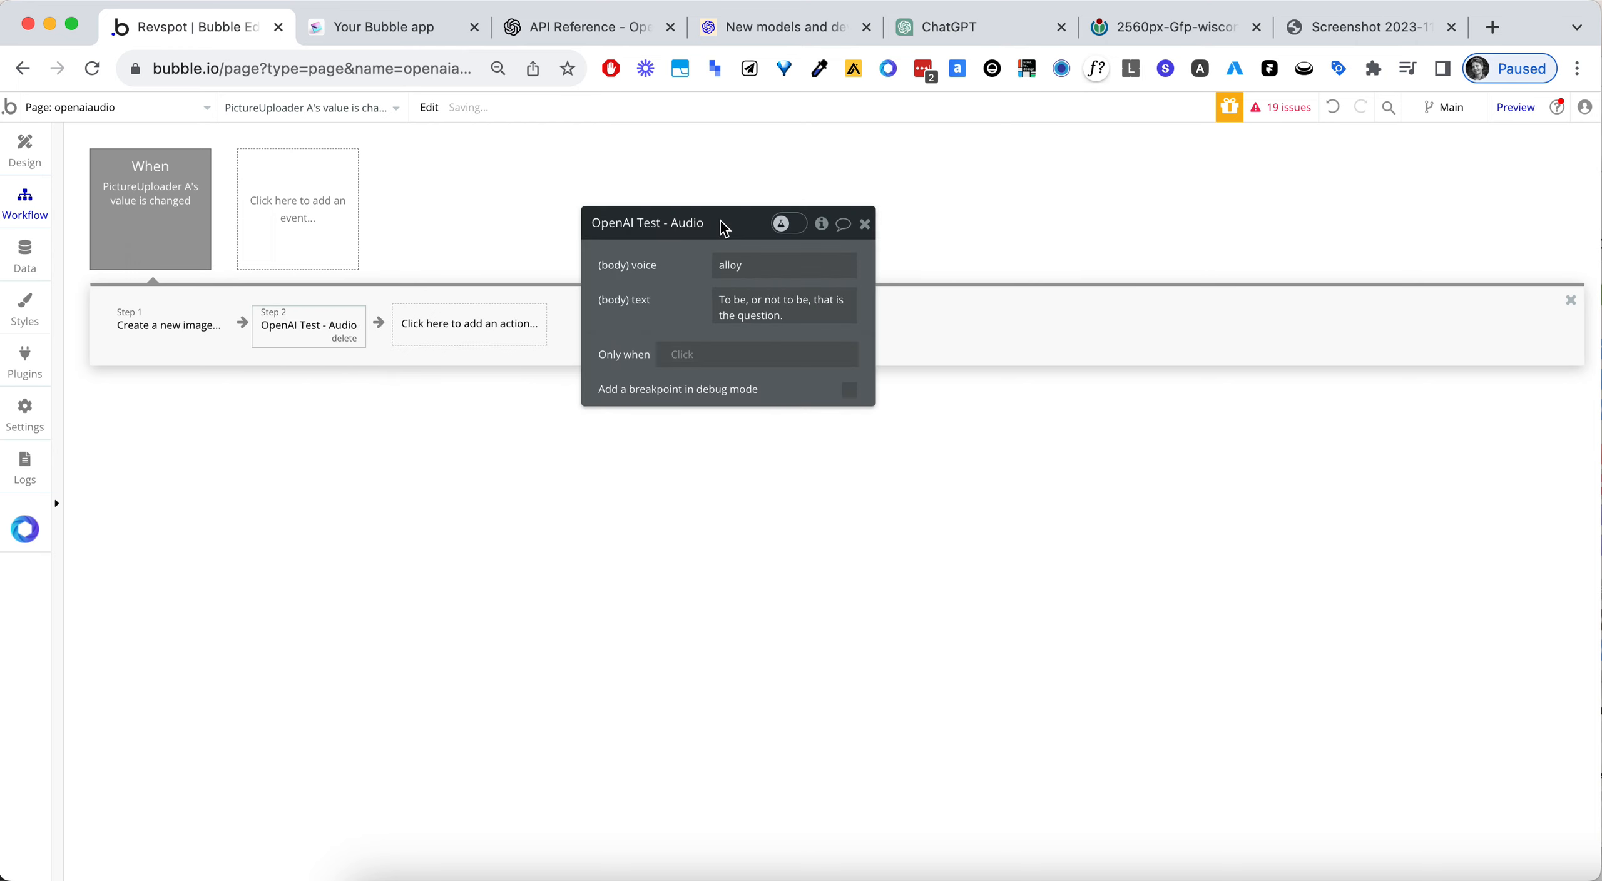
left_click_drag(732, 223, 875, 217)
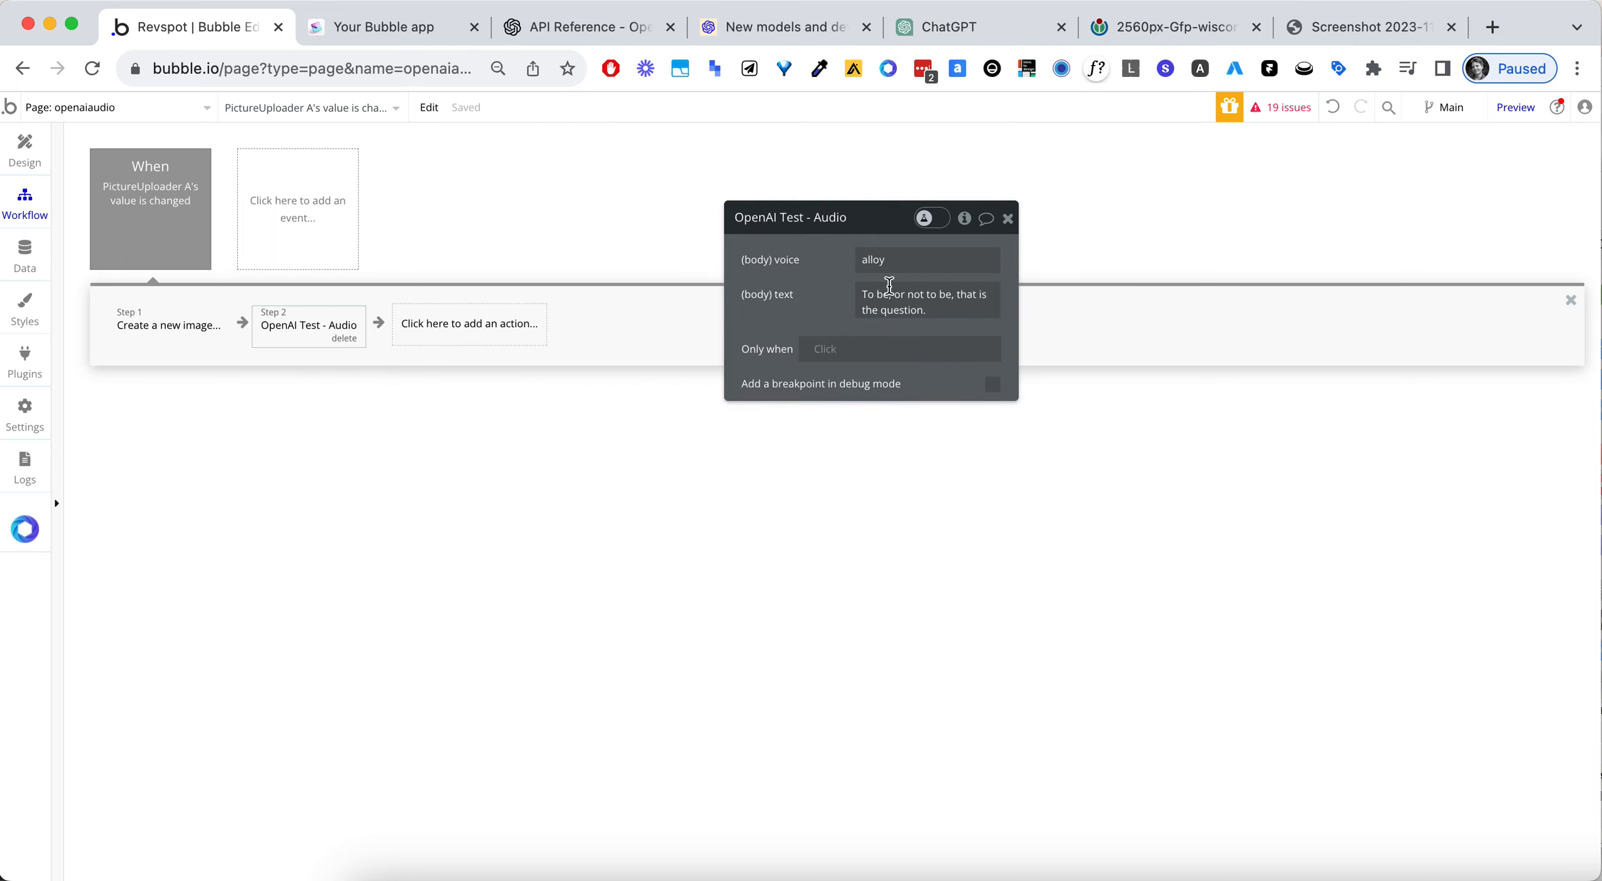
left_click(341, 340)
- Add the OpenAI Test - Vision action as the second step of the picture uploader's workflow
left_click(276, 325)
type("vis")
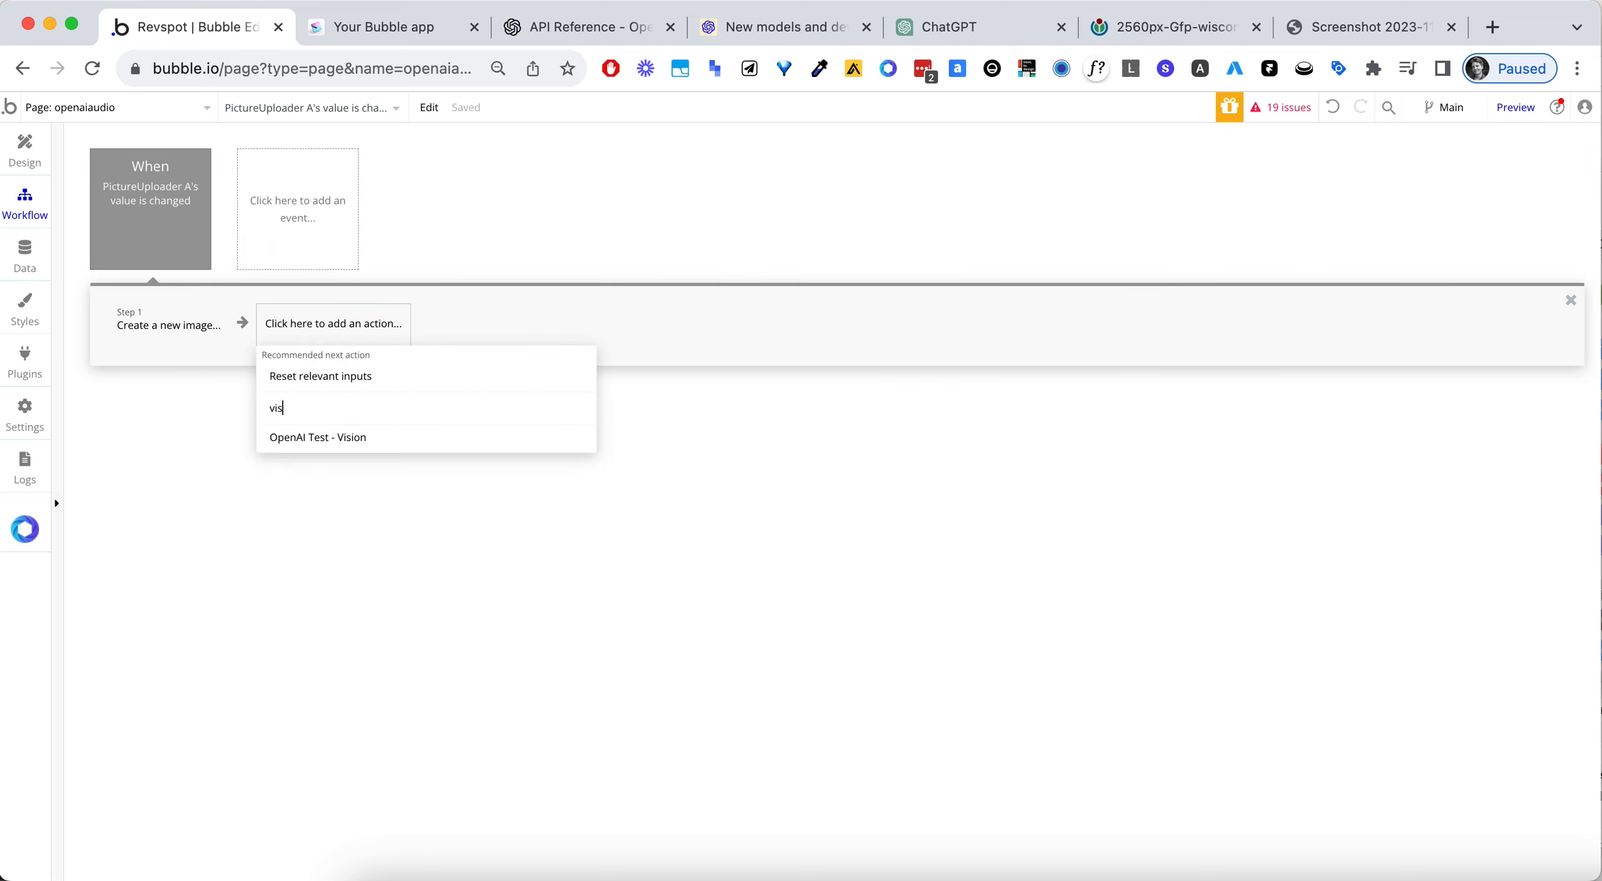
left_click(303, 441)
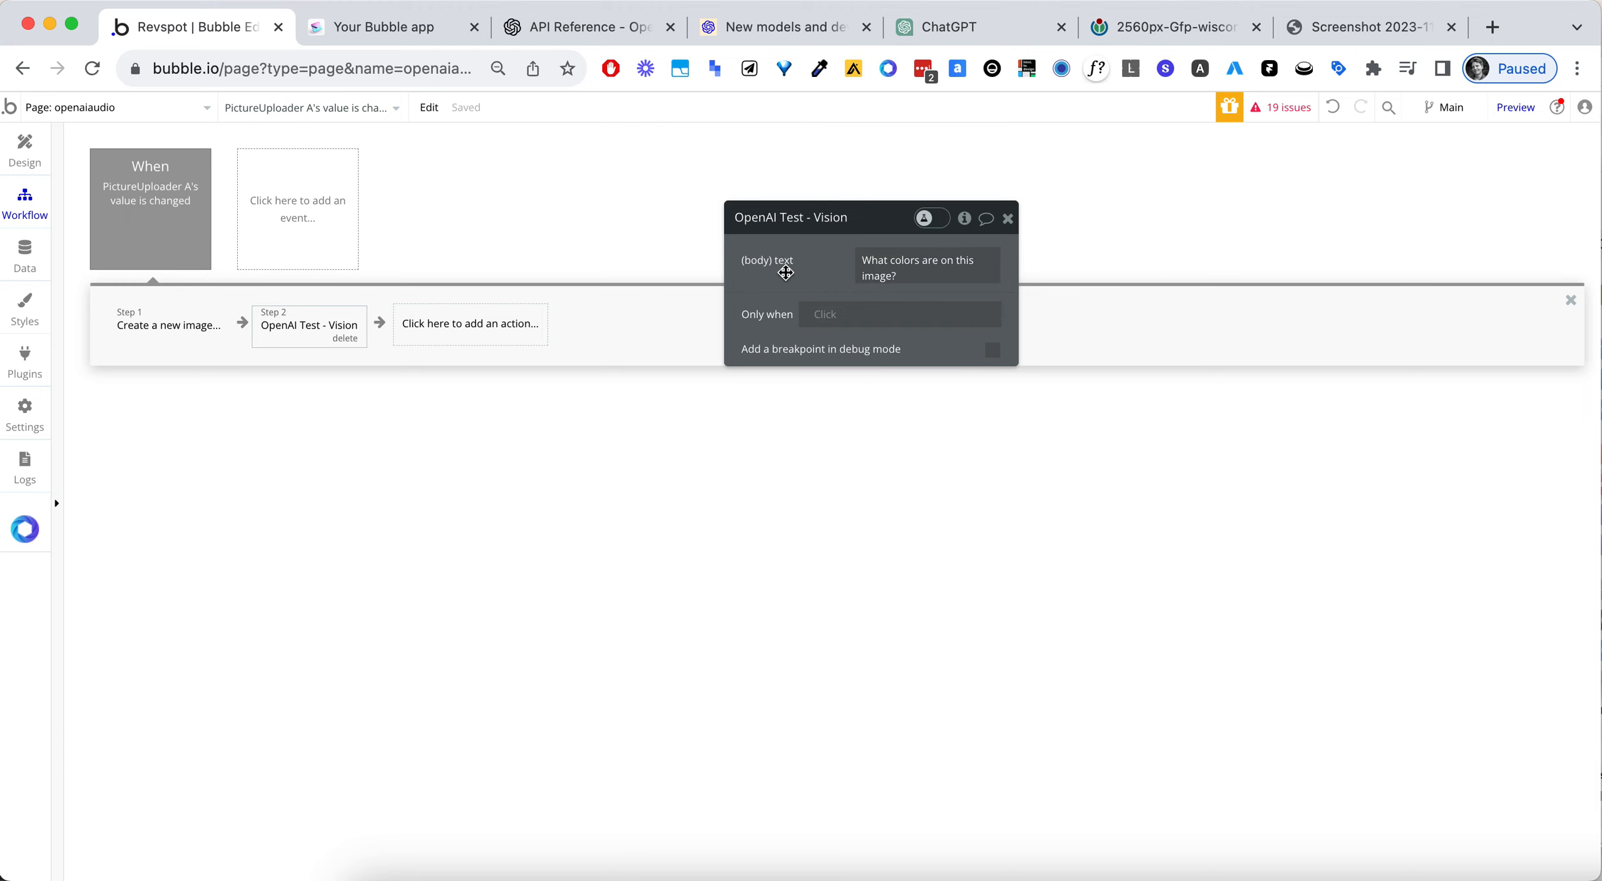
- Make the Vision call's imageUrl parameter non-private, reinitialize and save the call, and return to the page's workflow
left_click(27, 362)
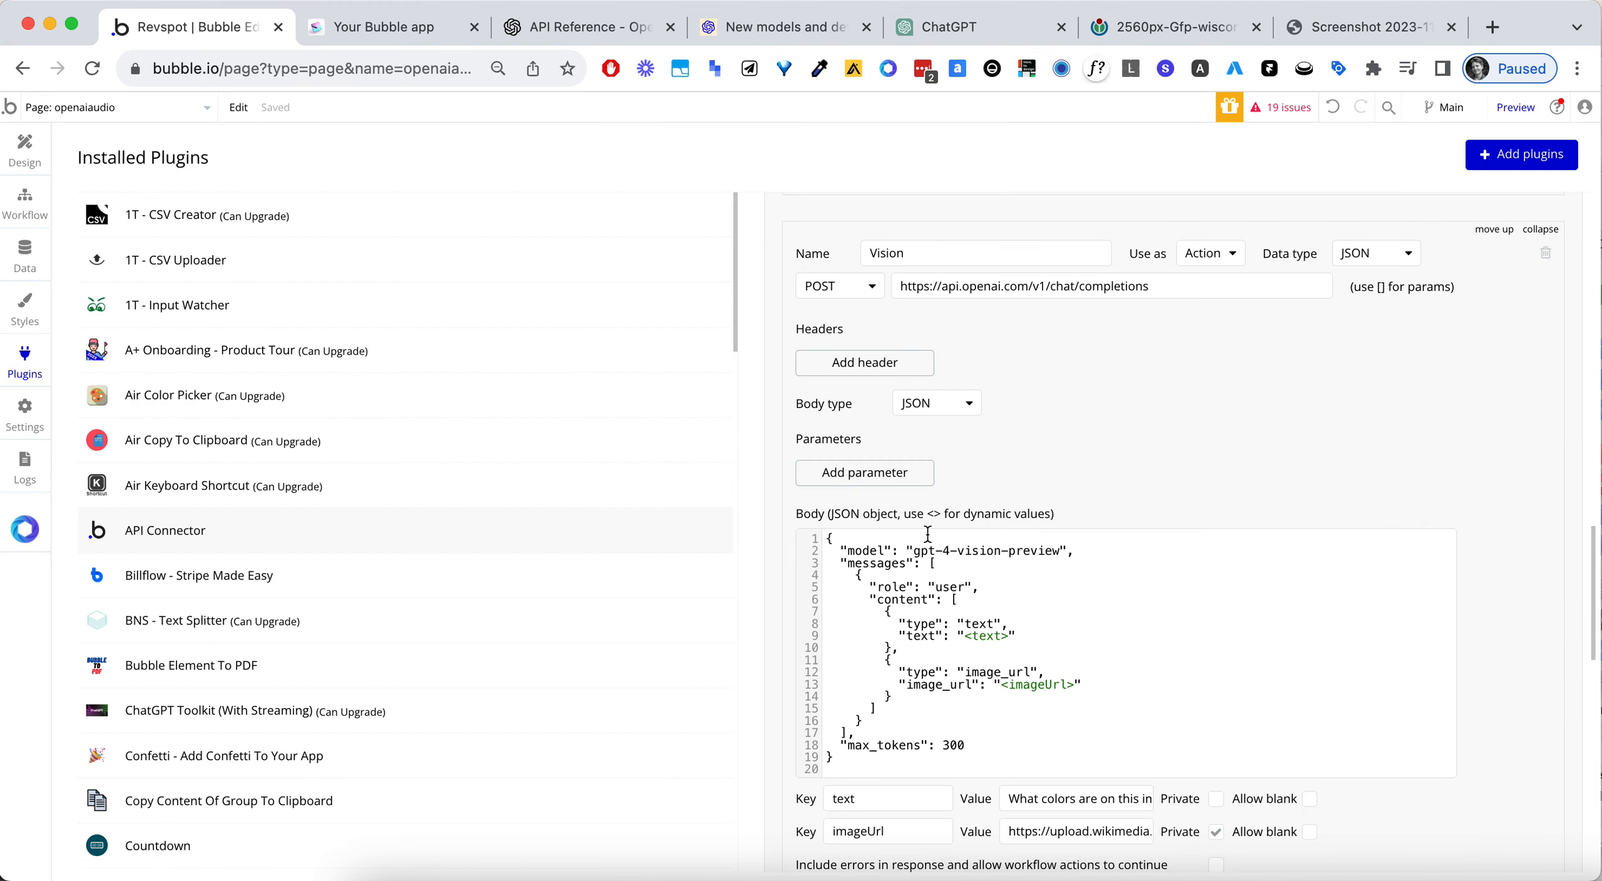
left_click(1215, 538)
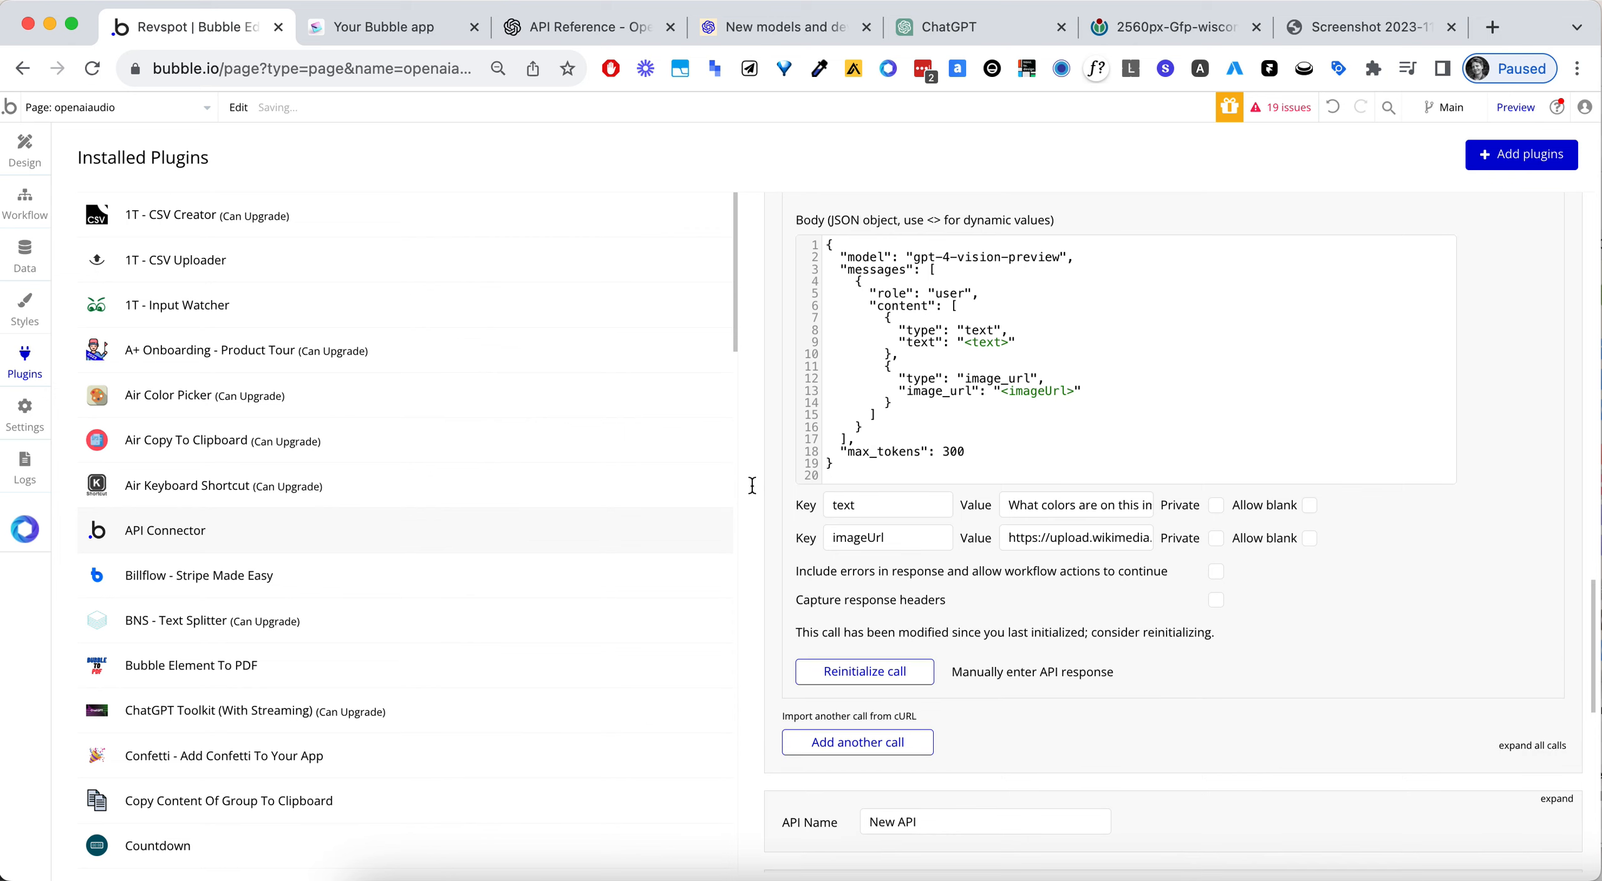
left_click(860, 671)
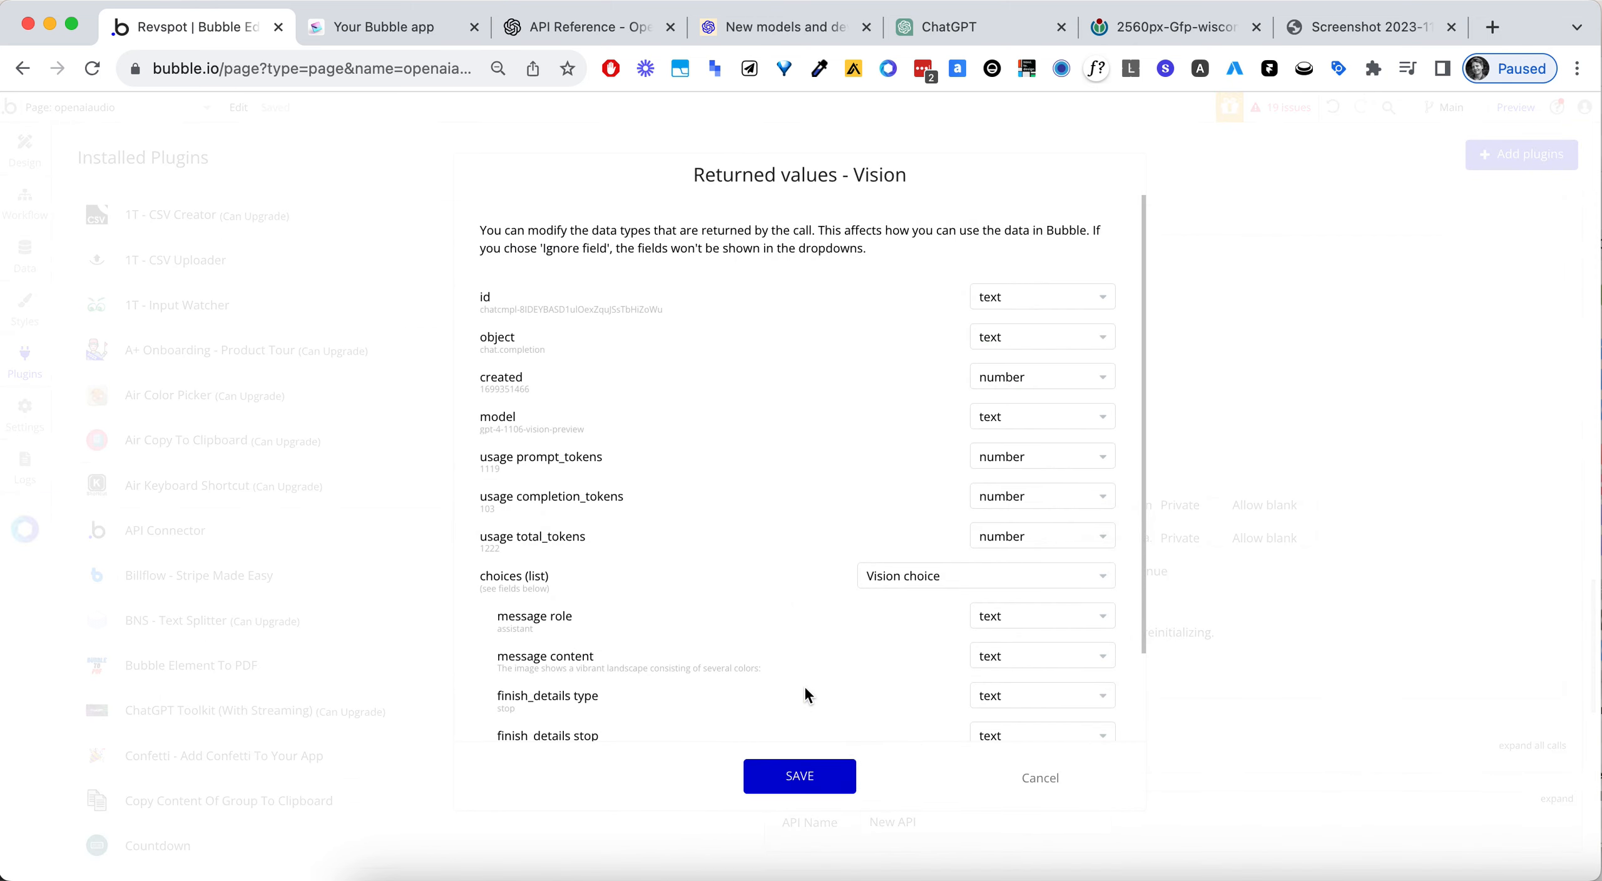
left_click(802, 773)
left_click(25, 204)
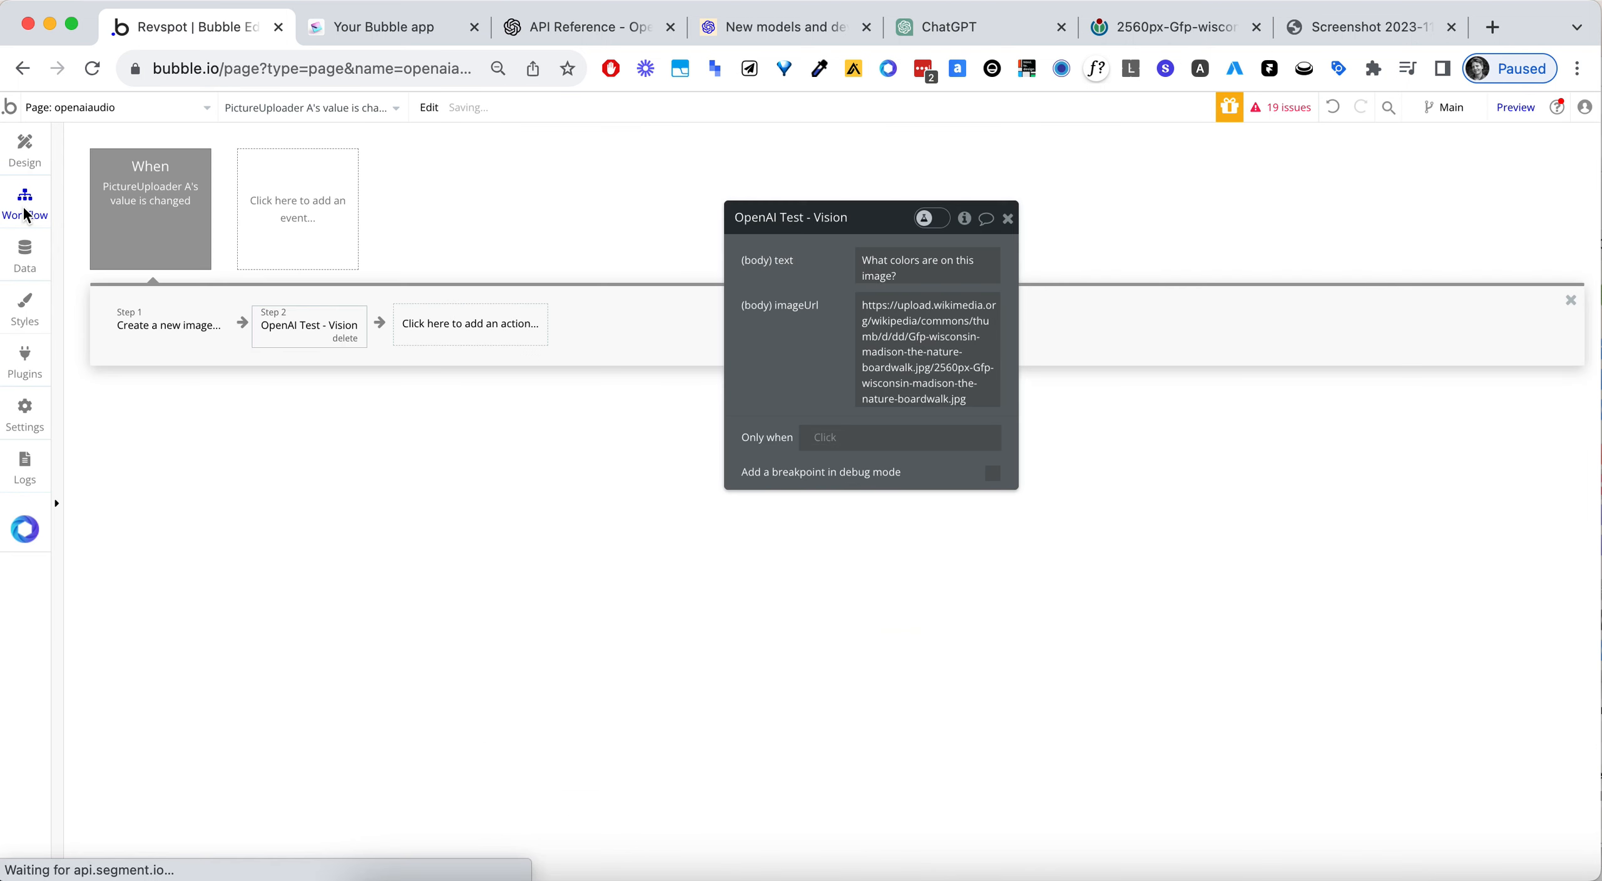
left_click(858, 330)
key("super+a")
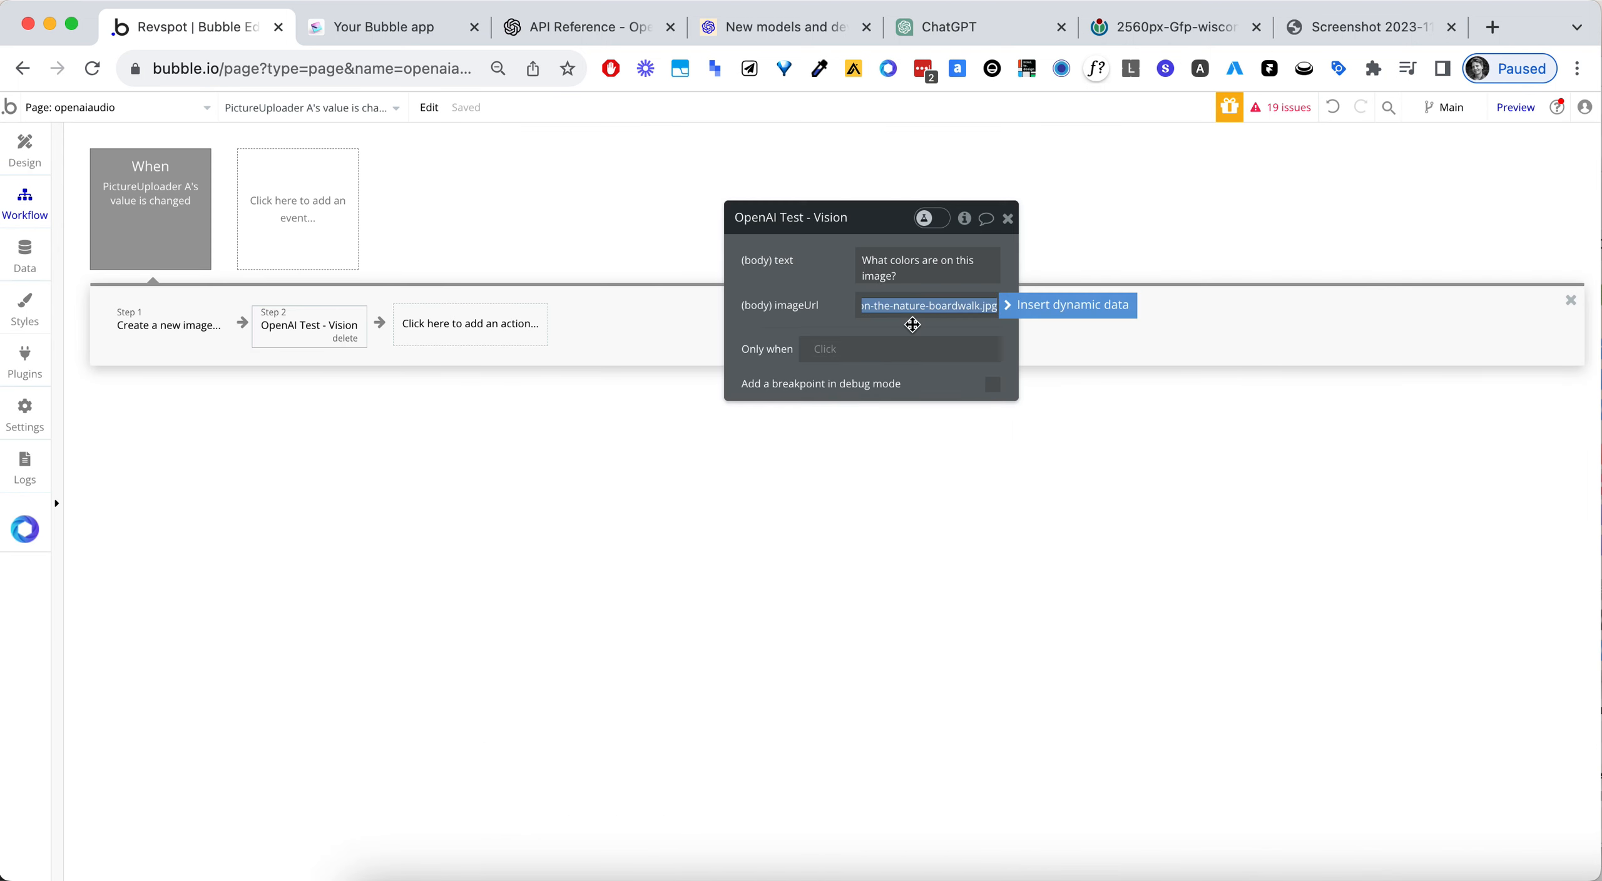
left_click(1055, 305)
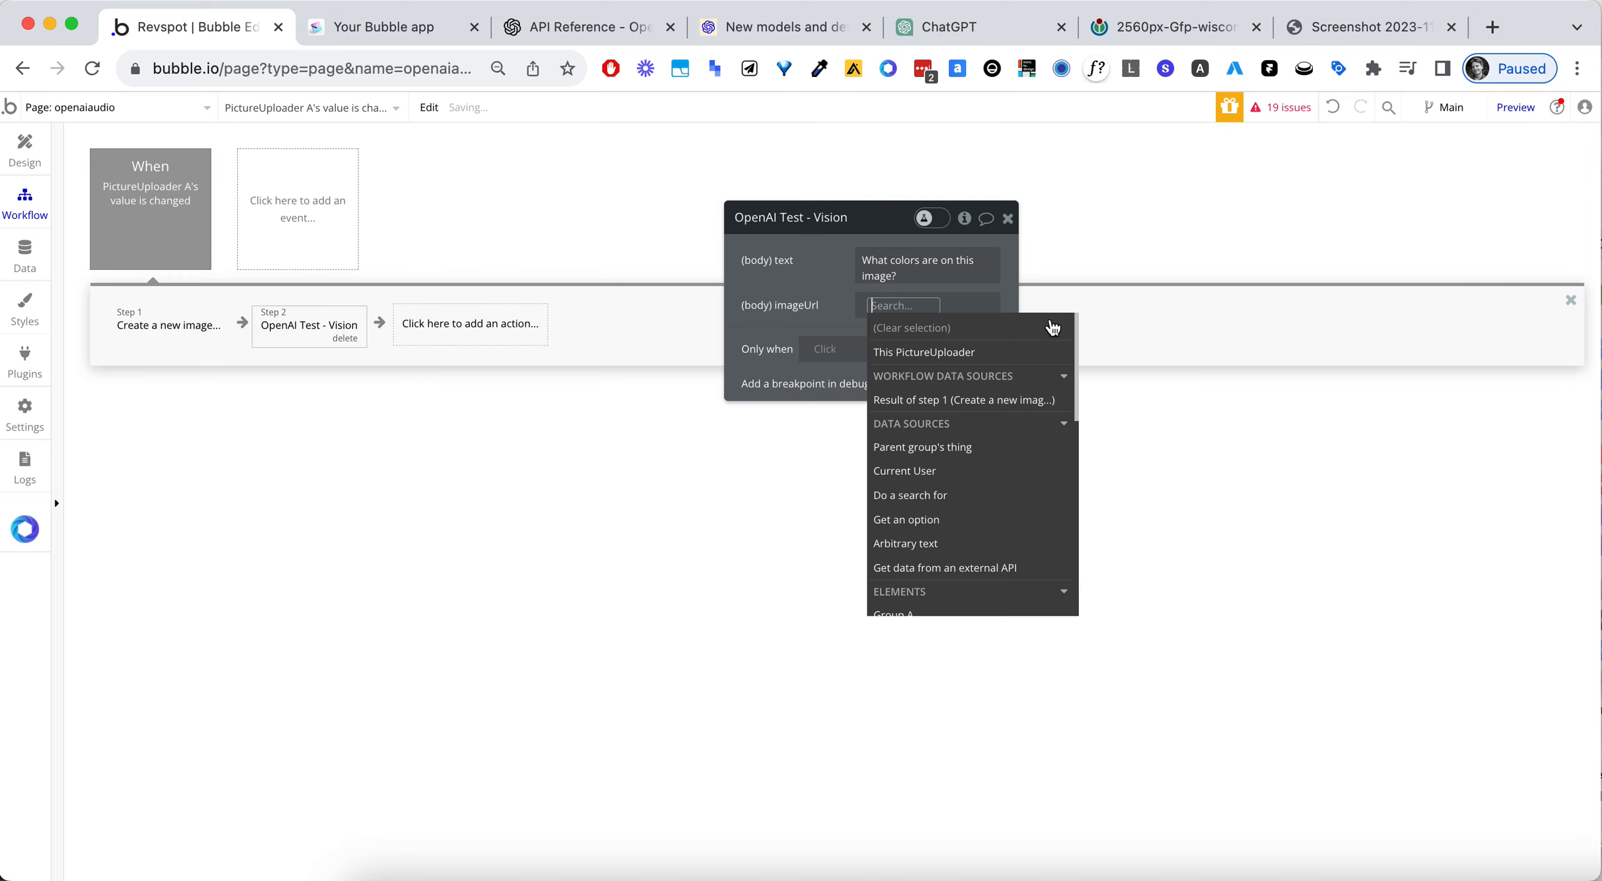
left_click(942, 353)
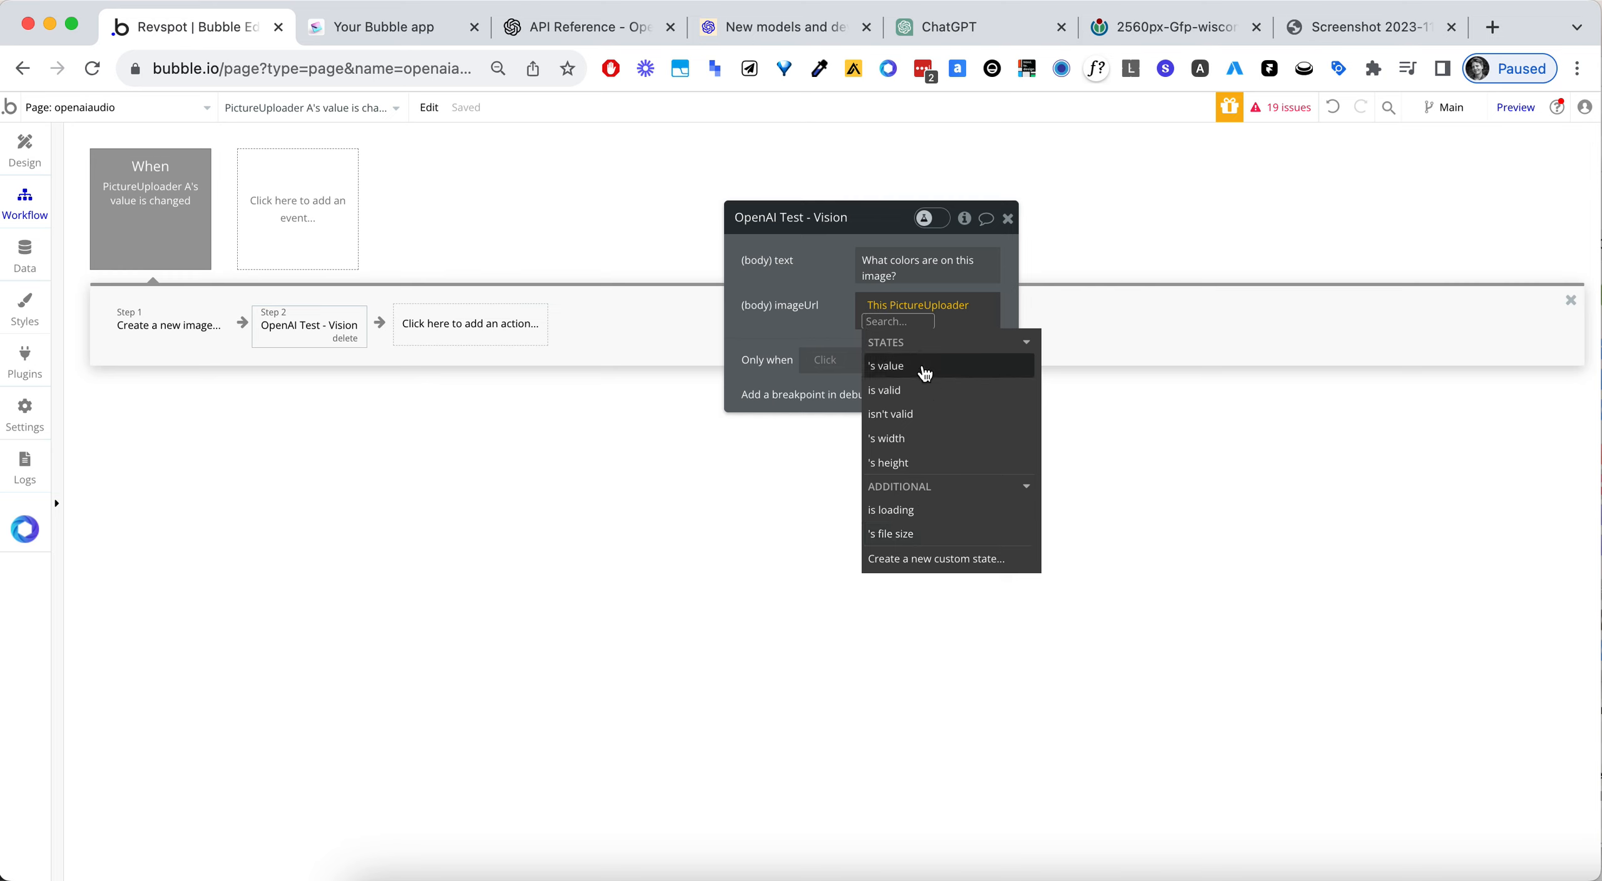
left_click(924, 373)
left_click(833, 322)
left_click(883, 325)
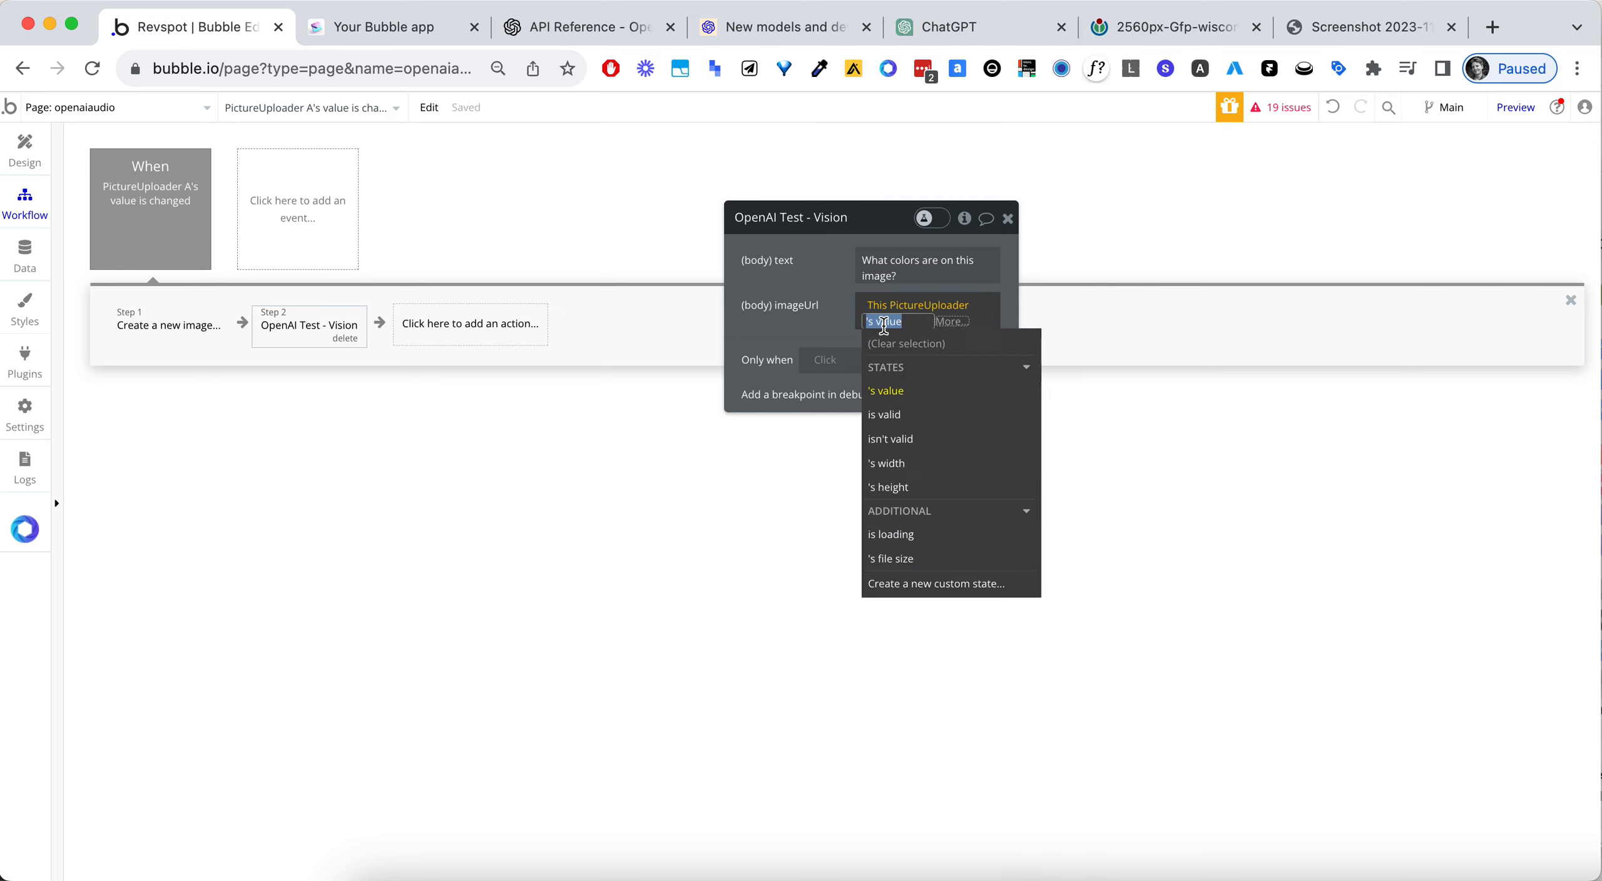
key("BackSpace")
key("BackSpace")
key("BackSpace")
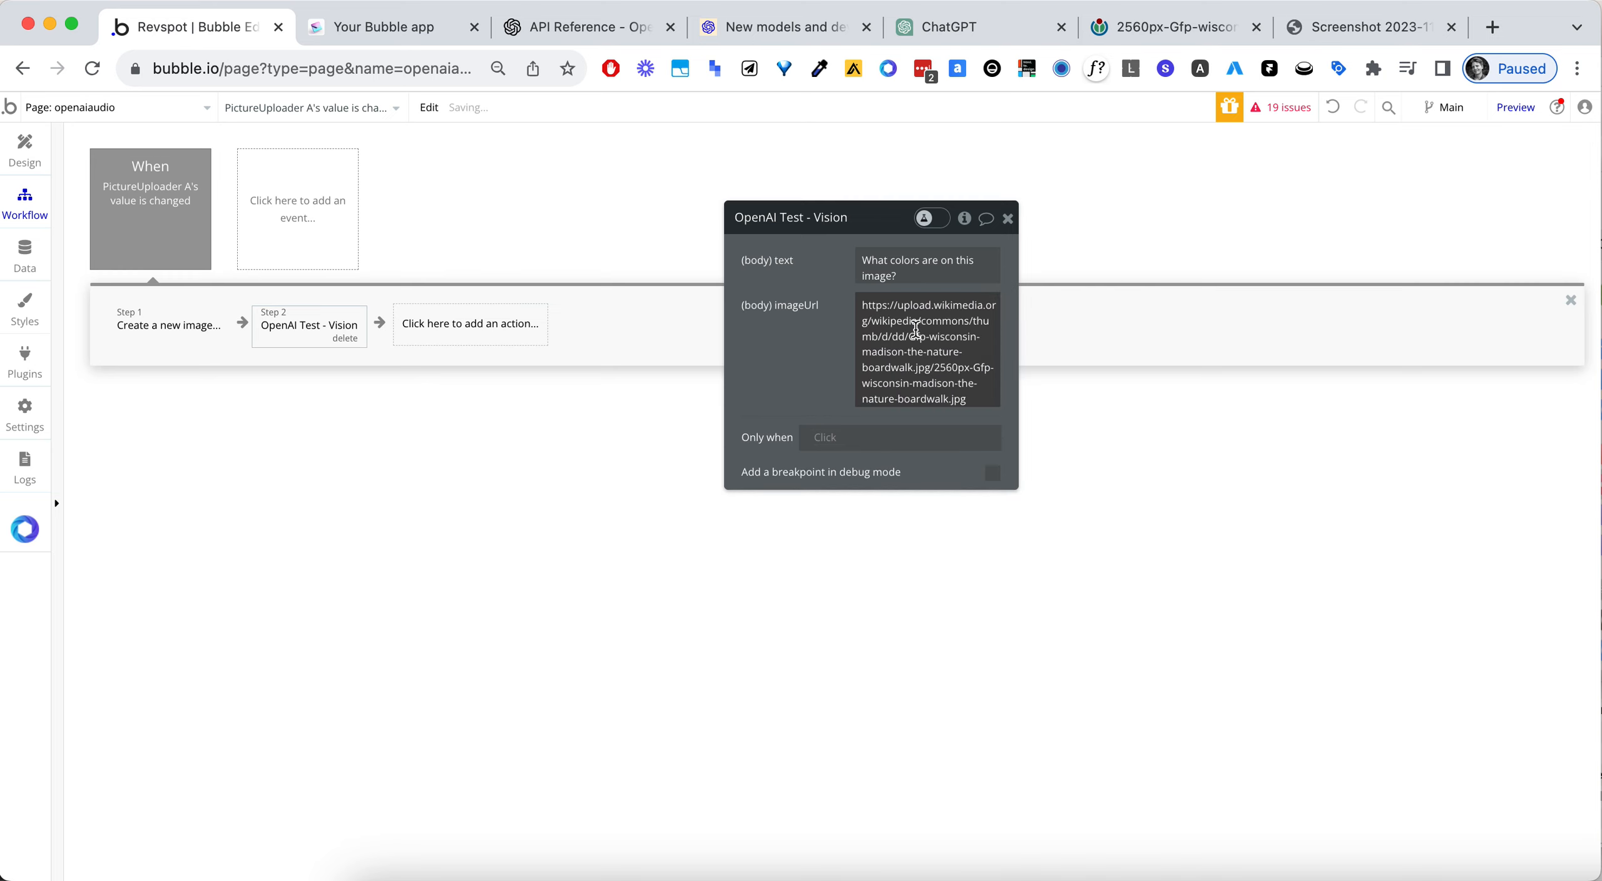
- Replace the Vision action's imageUrl with arbitrary text made of "https:" followed by This PictureUploader's value's URL
triple_click(915, 328)
key("BackSpace")
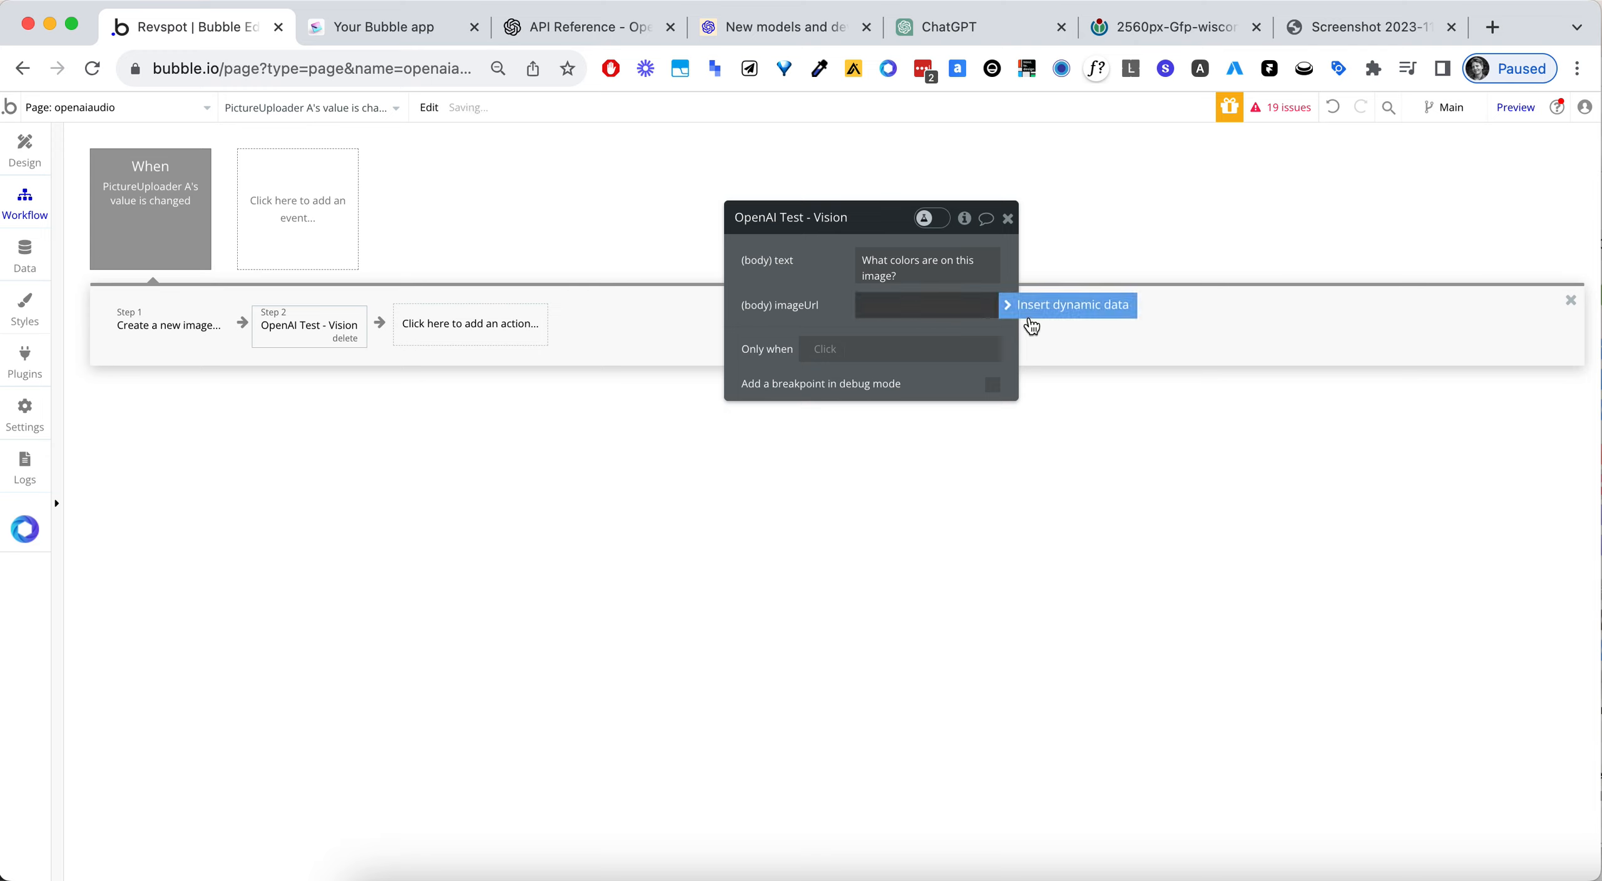
left_click(1029, 316)
type("arbi")
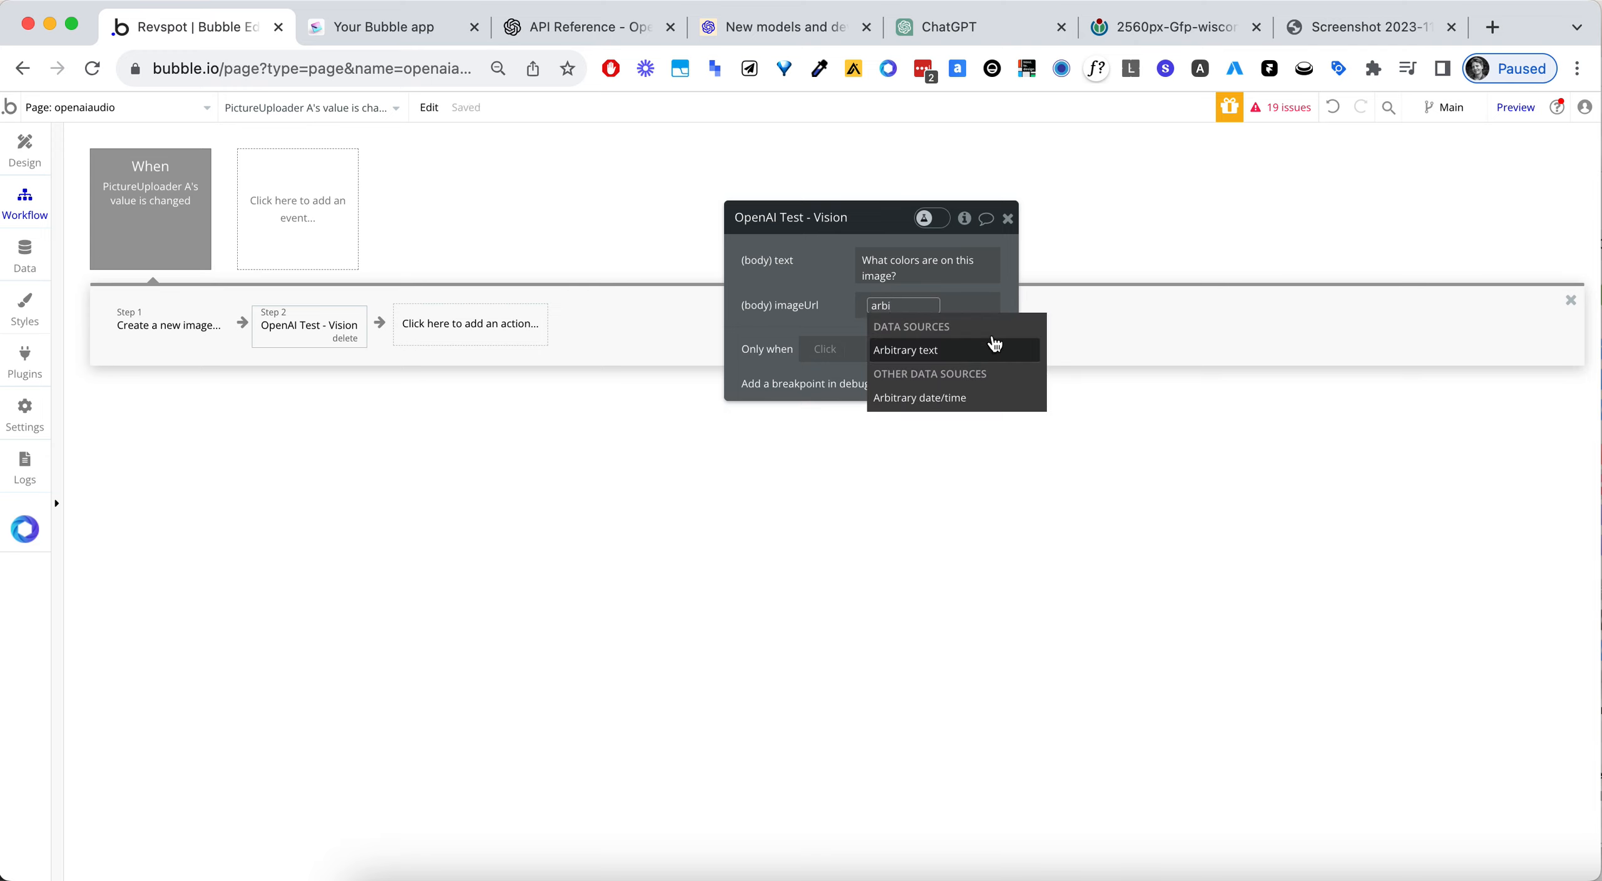
left_click(995, 343)
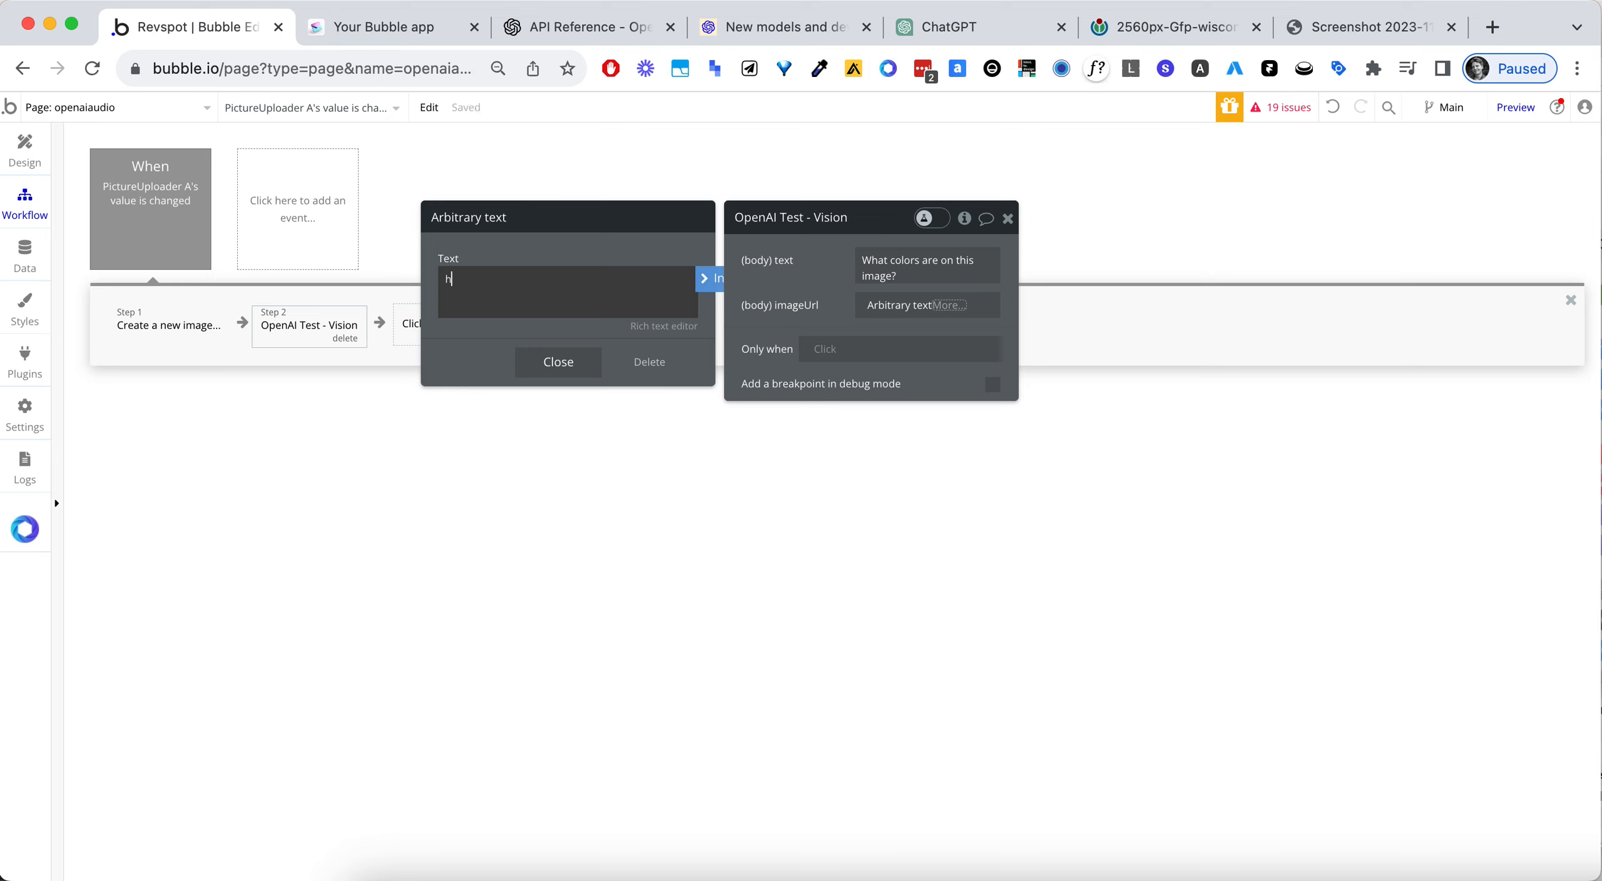
left_click(709, 278)
left_click(624, 320)
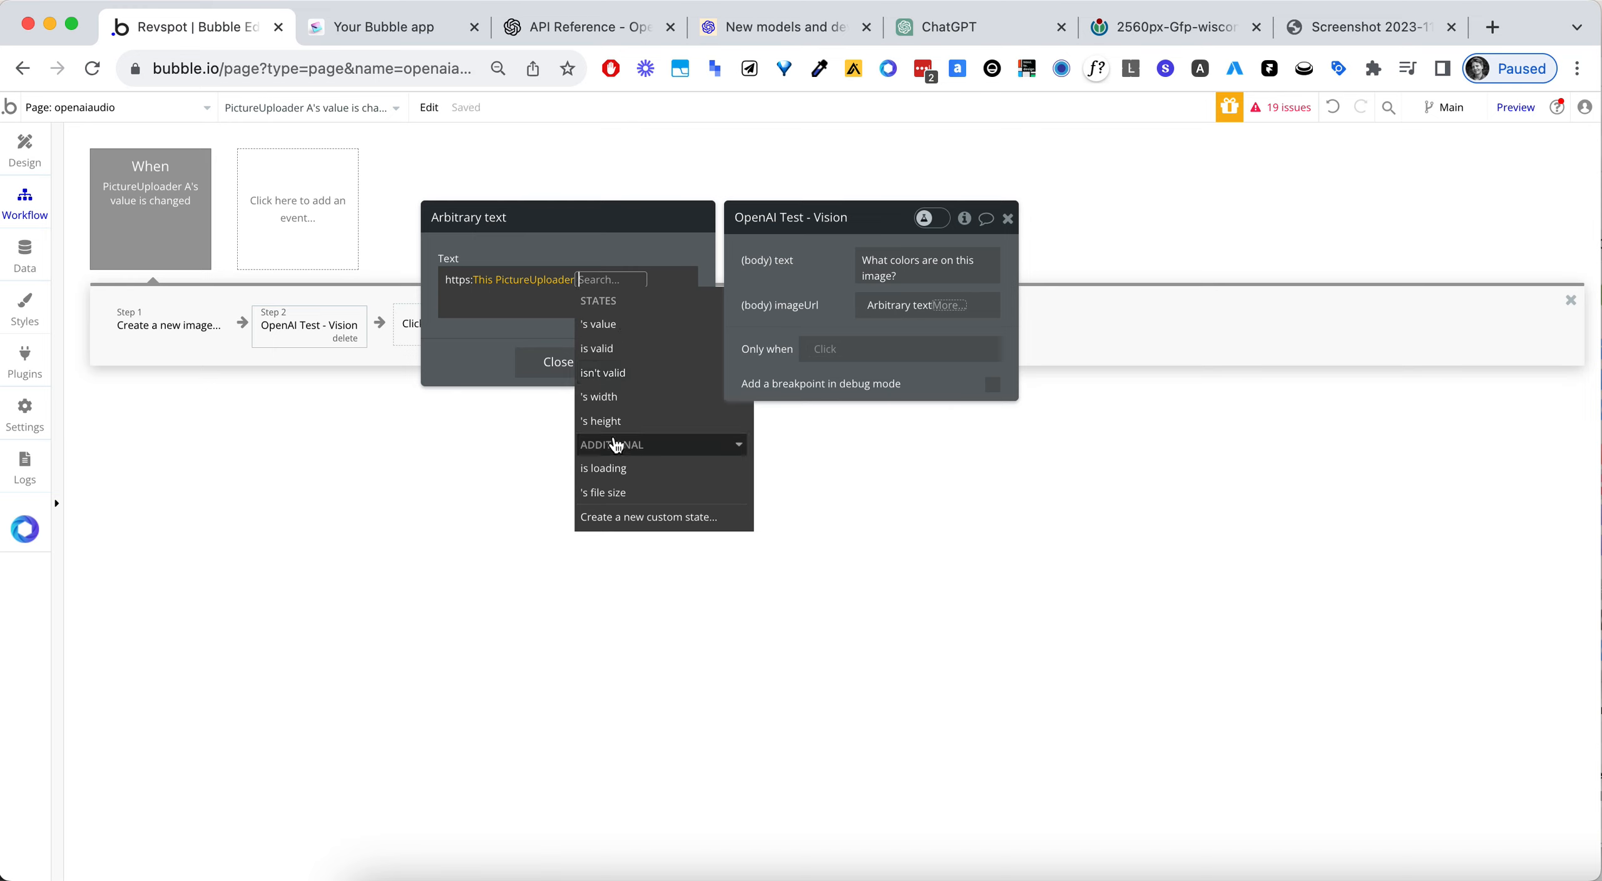
left_click(650, 322)
left_click(675, 419)
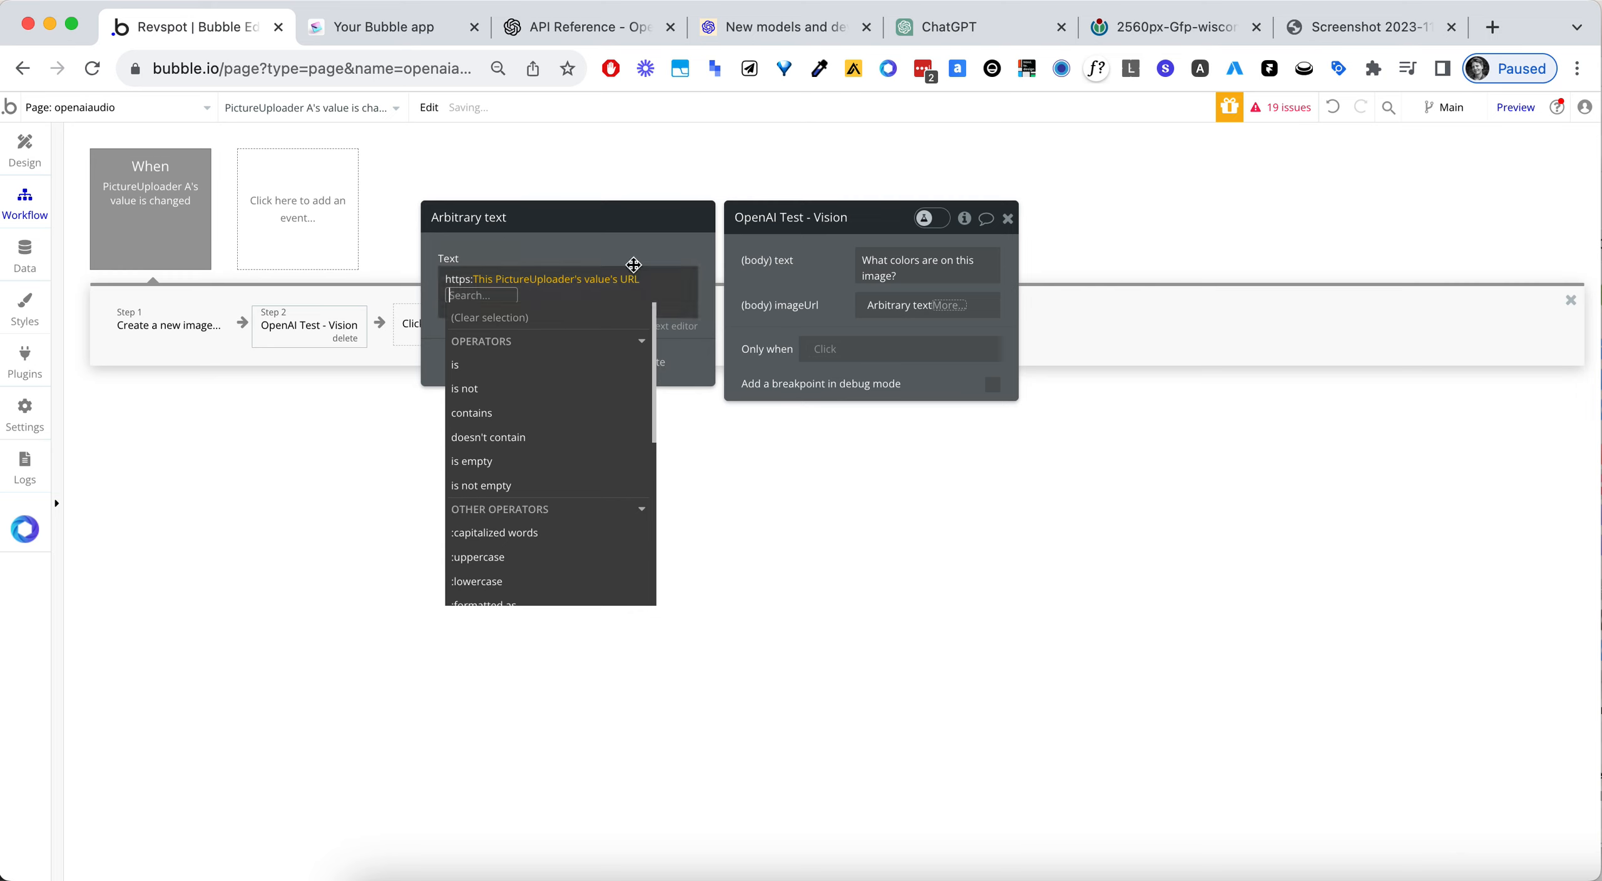
left_click(635, 261)
- Set the Vision action's body text to "Based on this image, write a super funny, sarcastic joke. Roast style."
left_click(933, 268)
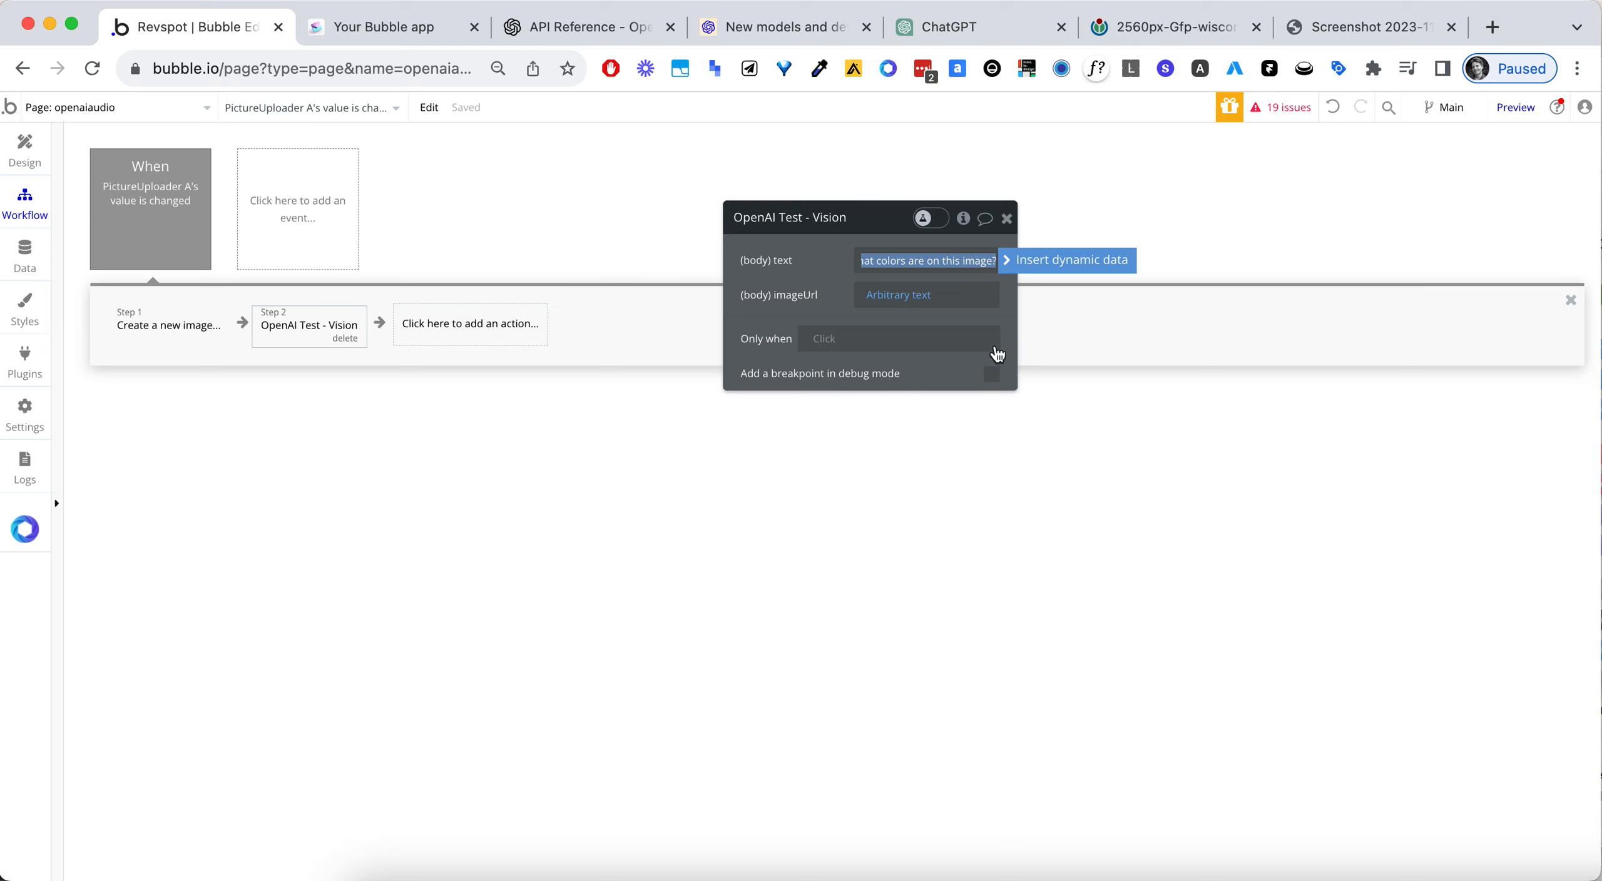
left_click_drag(844, 256, 827, 253)
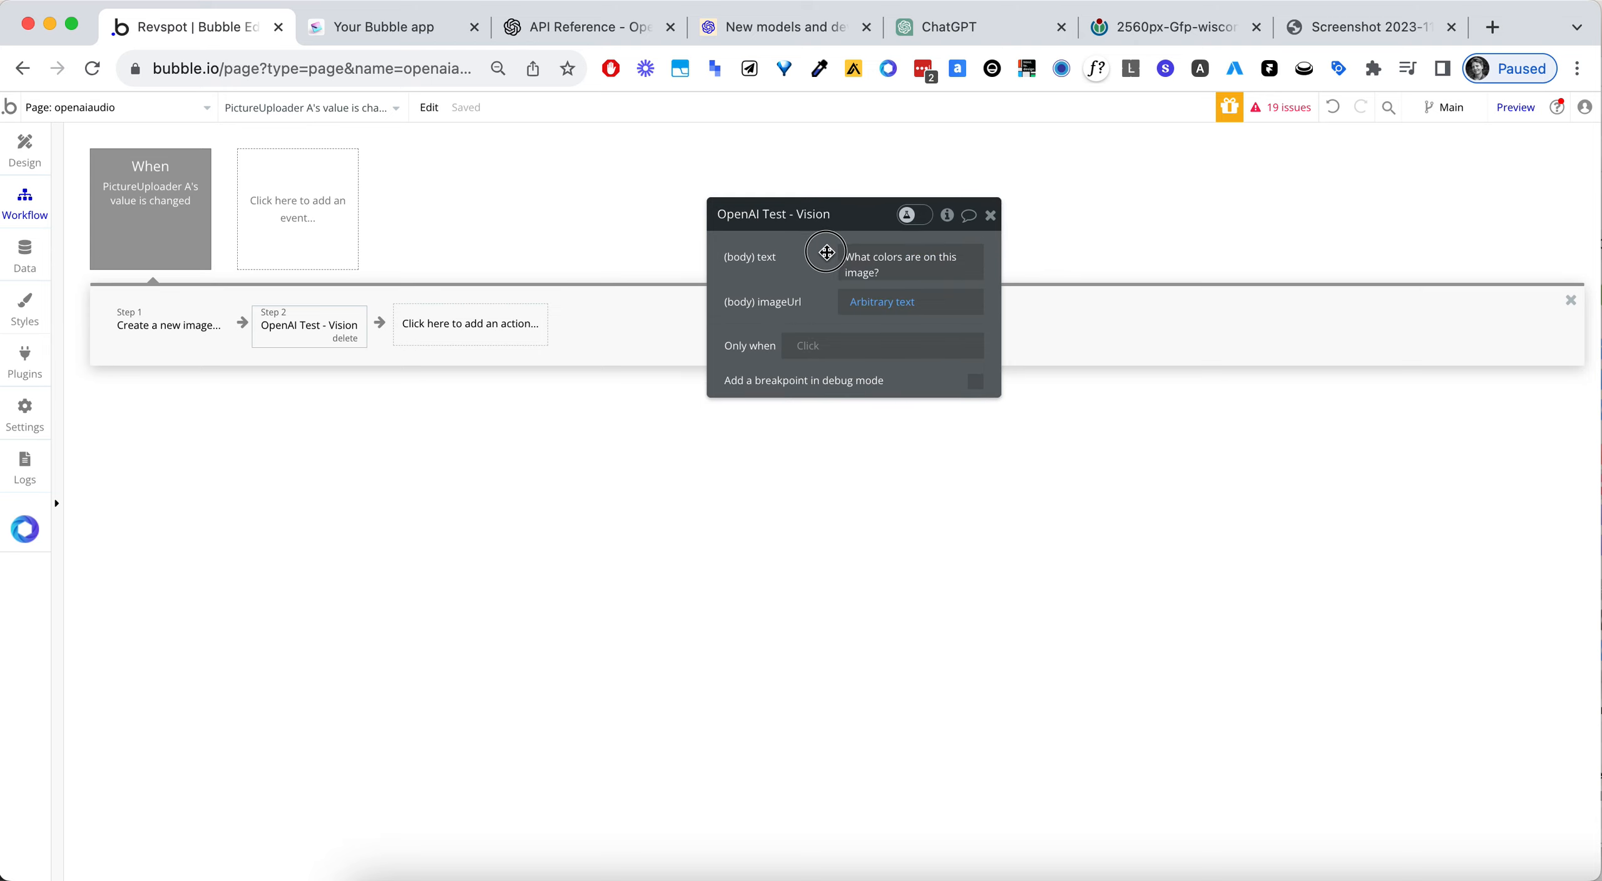
left_click(882, 255)
type("Ba")
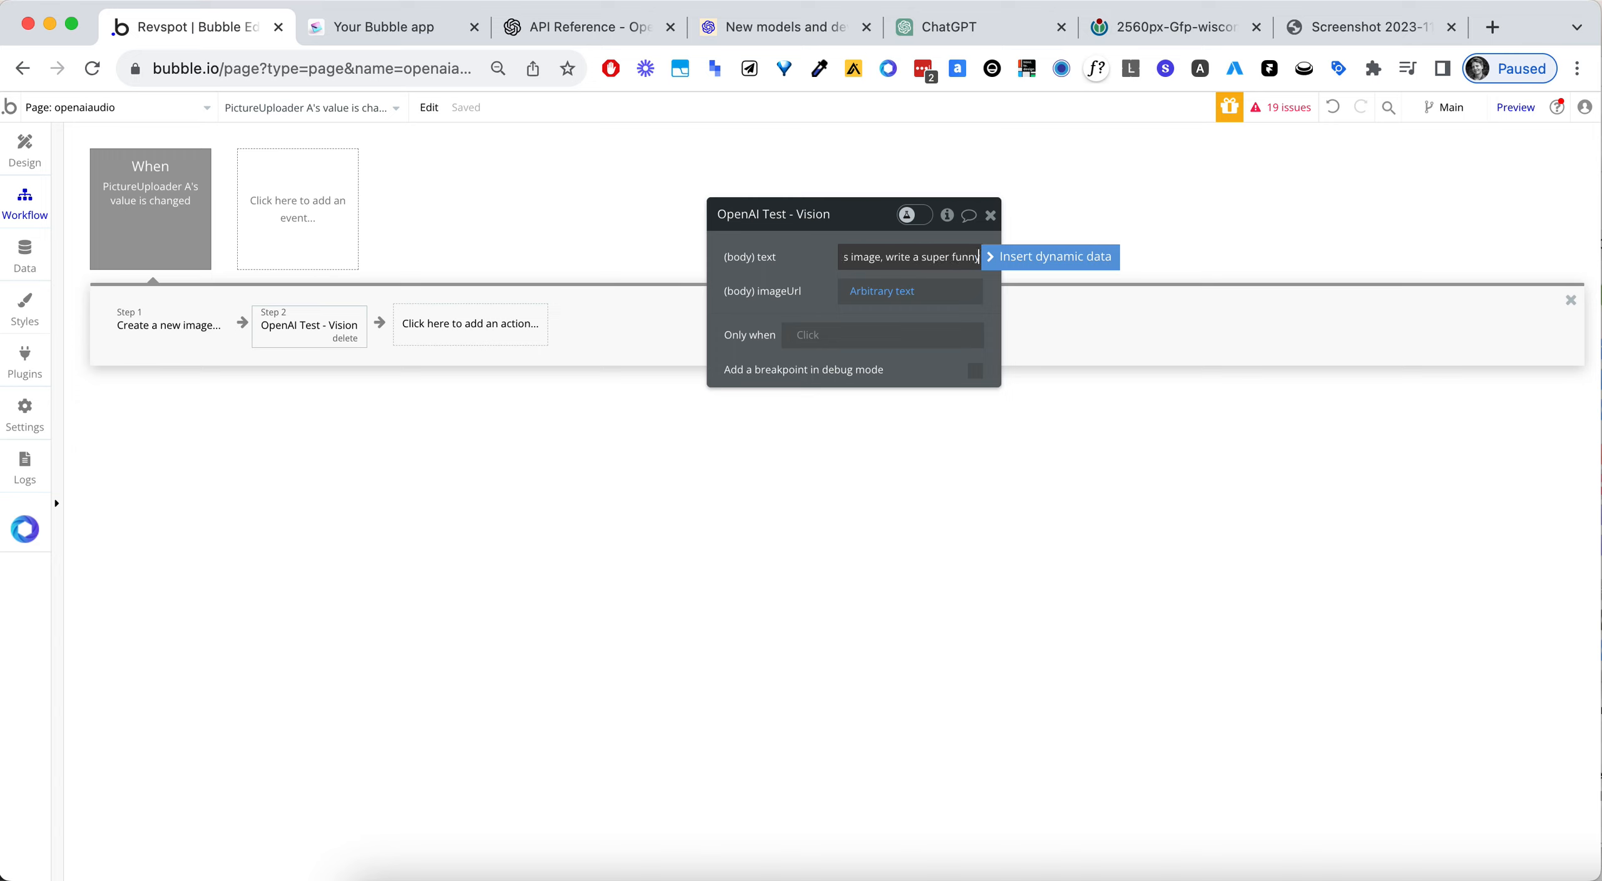
type("joke. Roast style.")
left_click(809, 294)
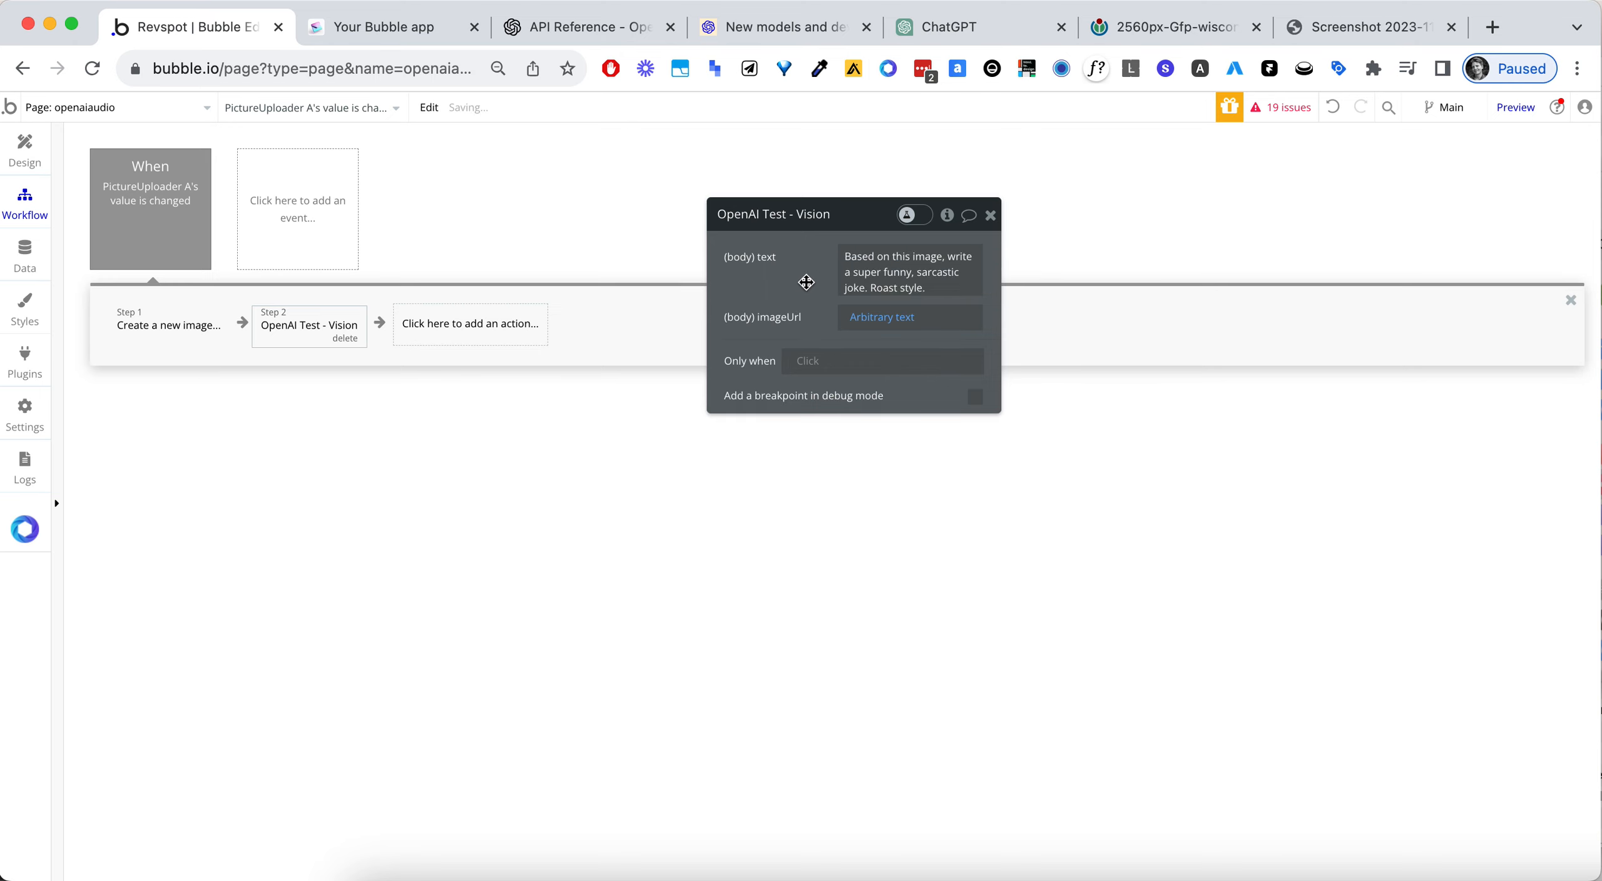
left_click_drag(783, 286, 769, 284)
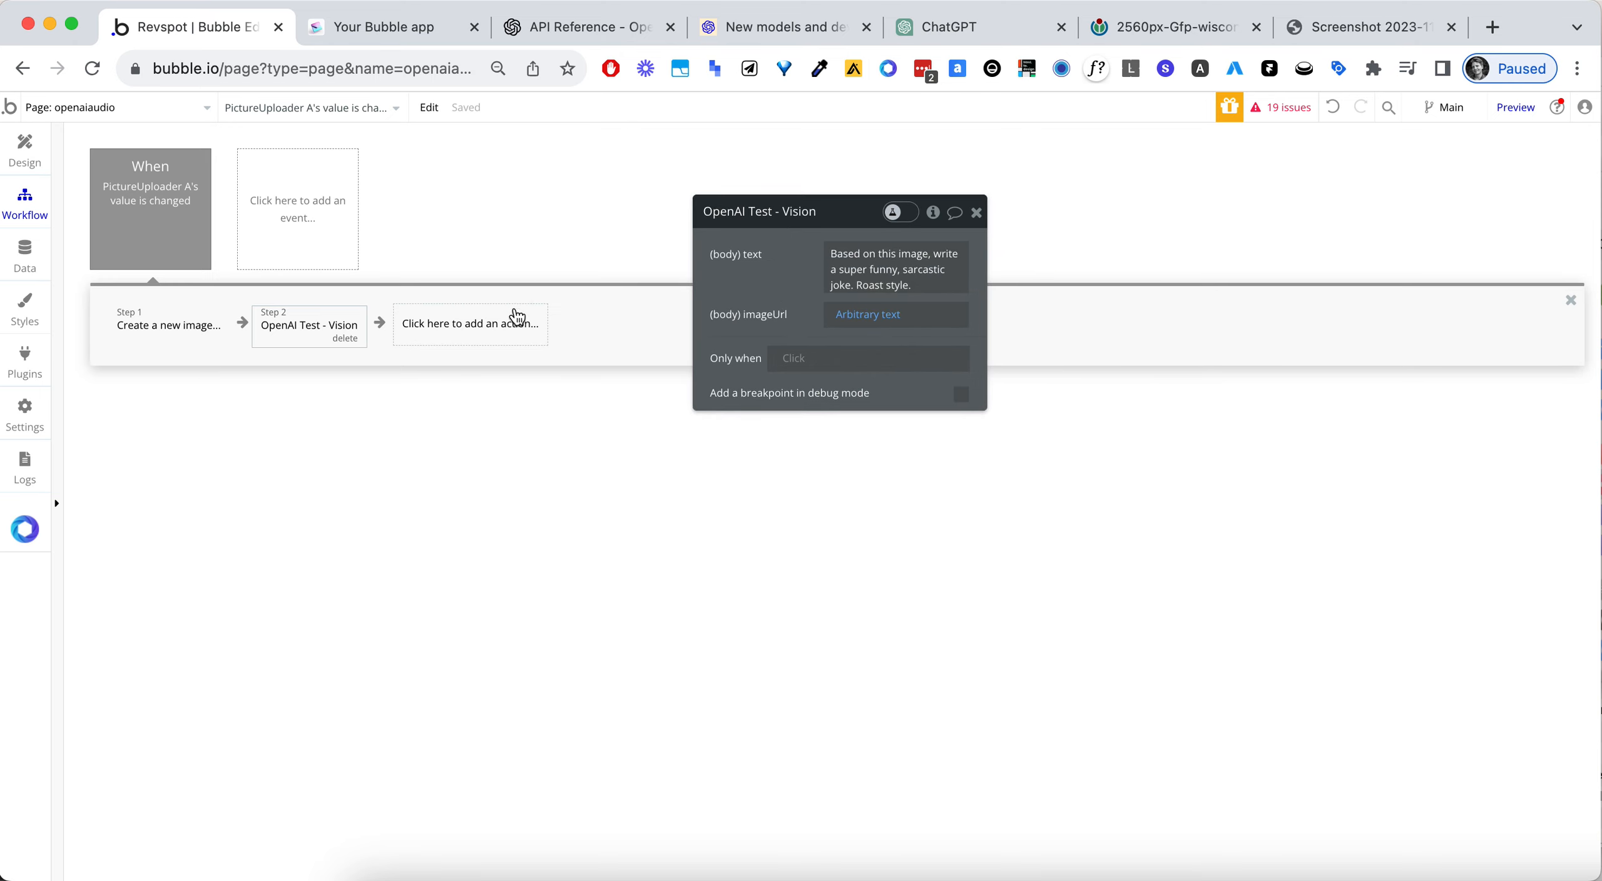
left_click(17, 160)
left_click(21, 213)
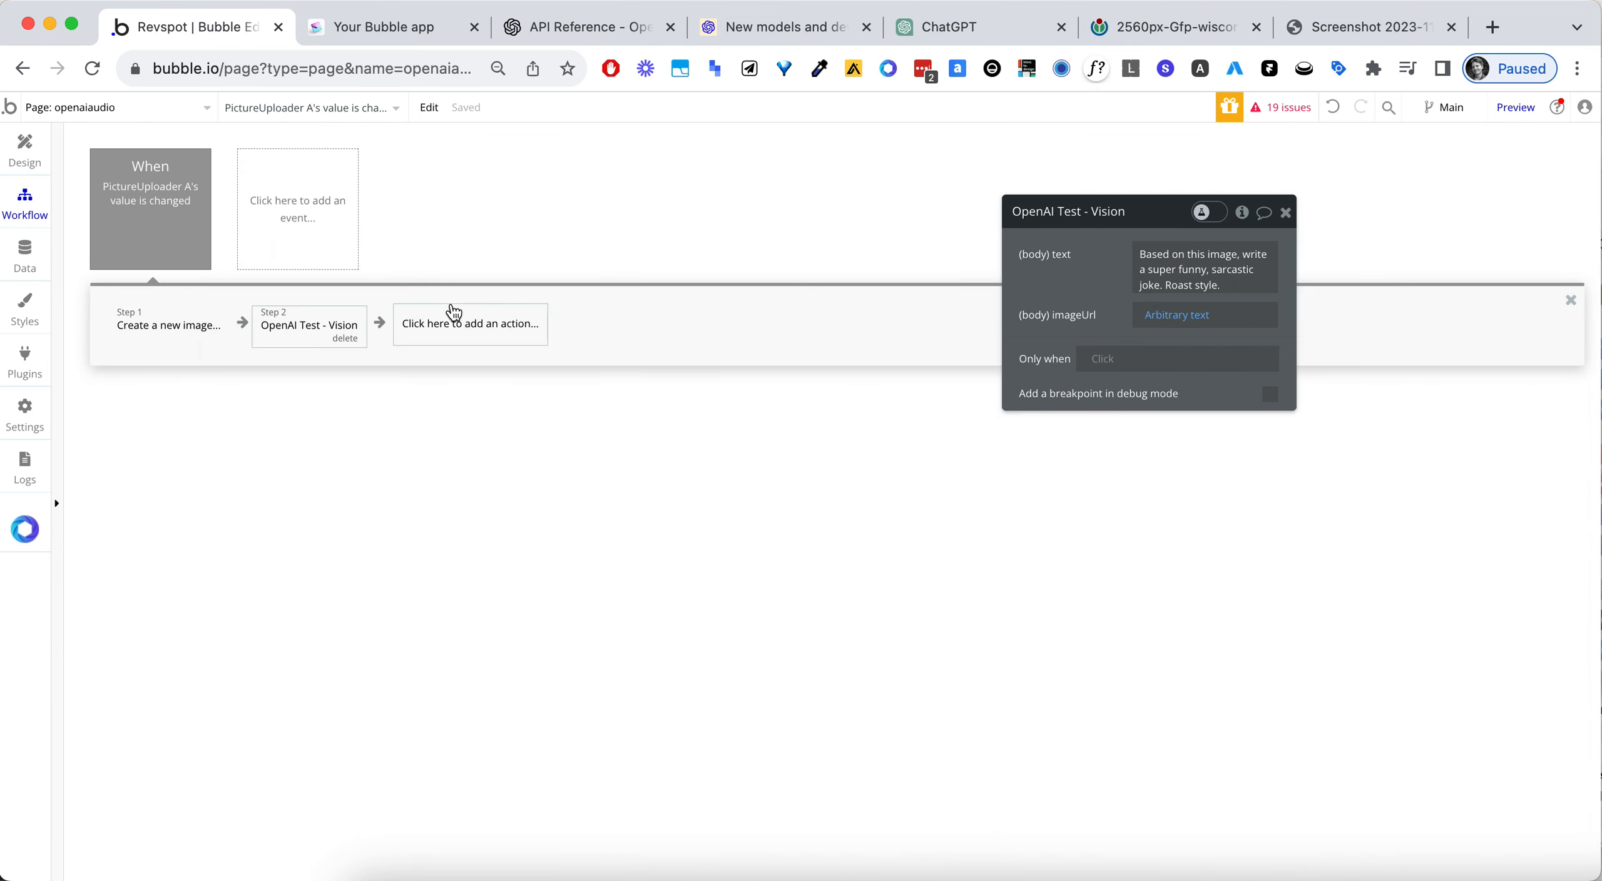
- Add a Set state action as the workflow's third step, with the openaiaudio page as its element
left_click(447, 324)
type("set s")
left_click(540, 393)
left_click(1155, 253)
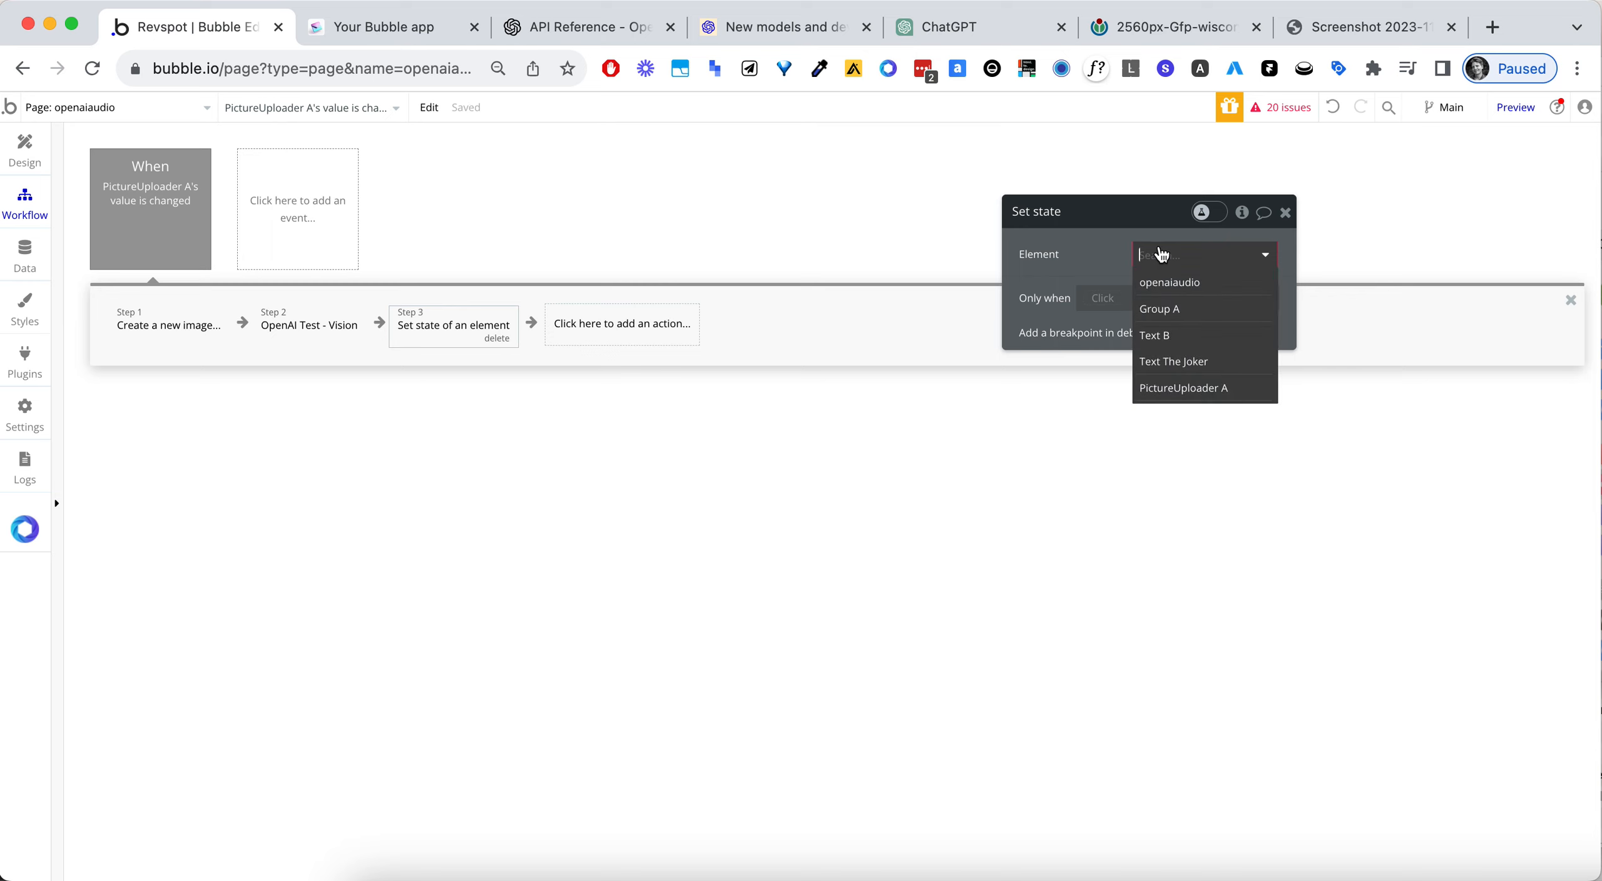
left_click(1169, 271)
- Create a new custom state named response of type text for the Set state action
left_click(1172, 290)
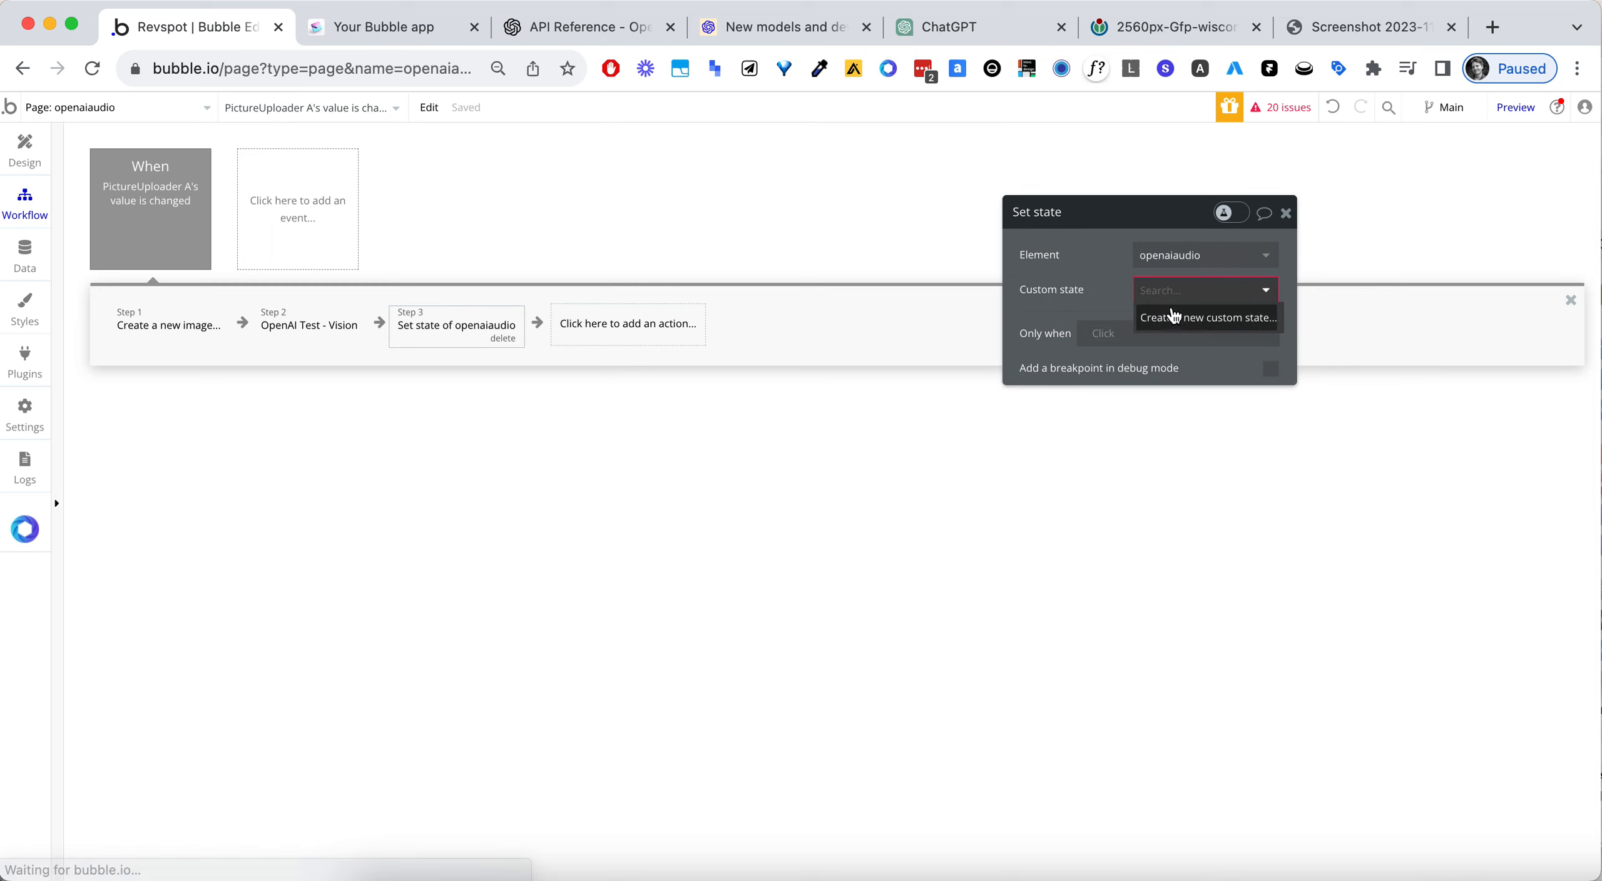
left_click(1172, 305)
type("respons")
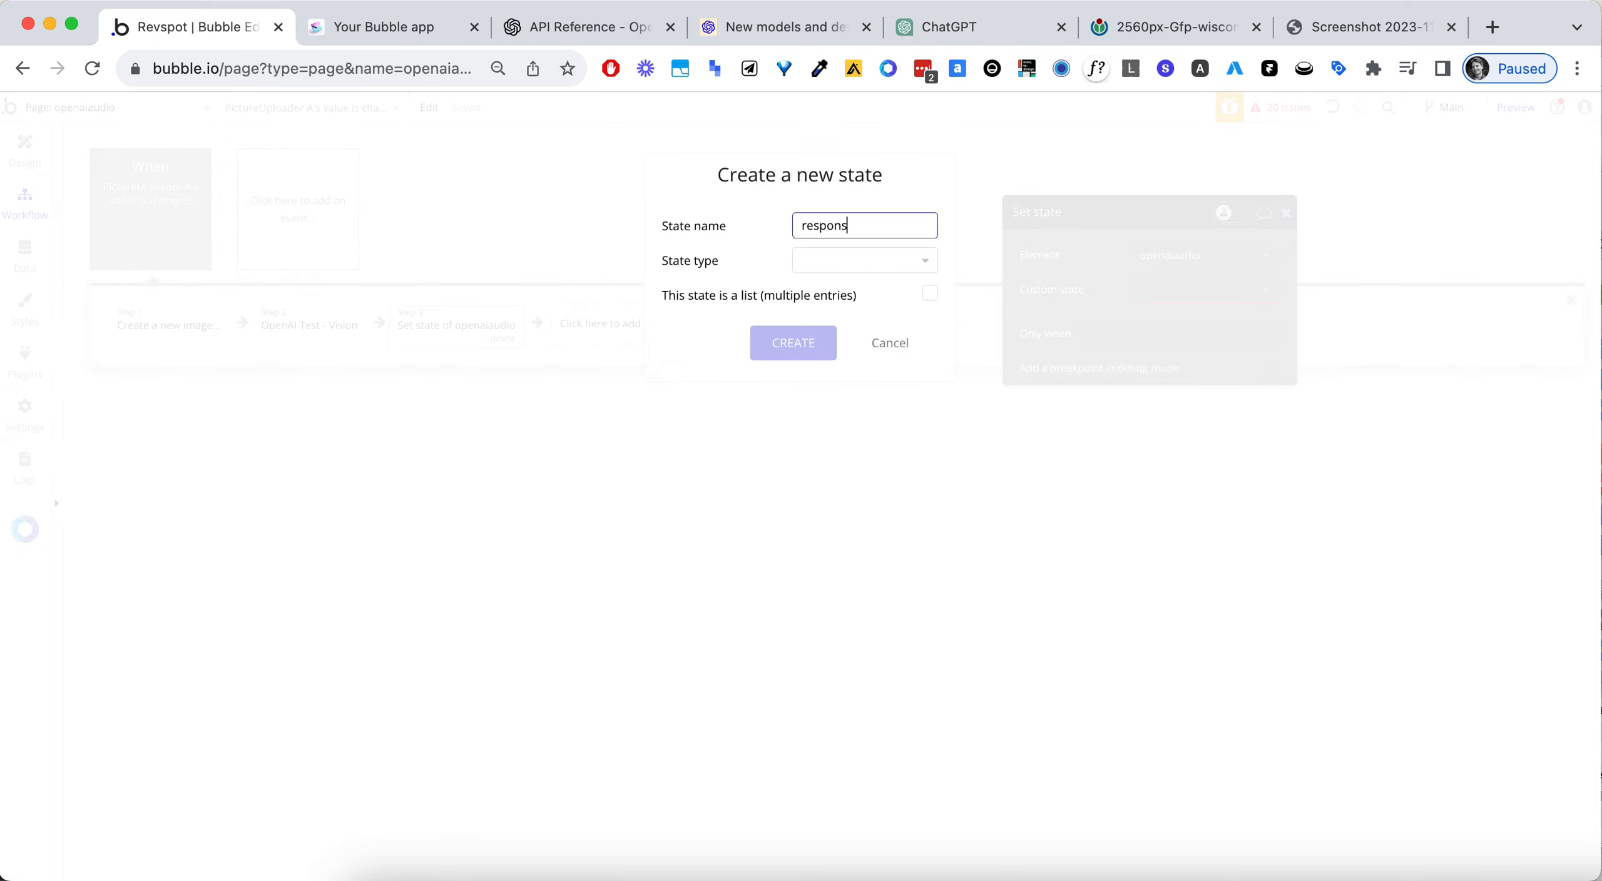
type("e")
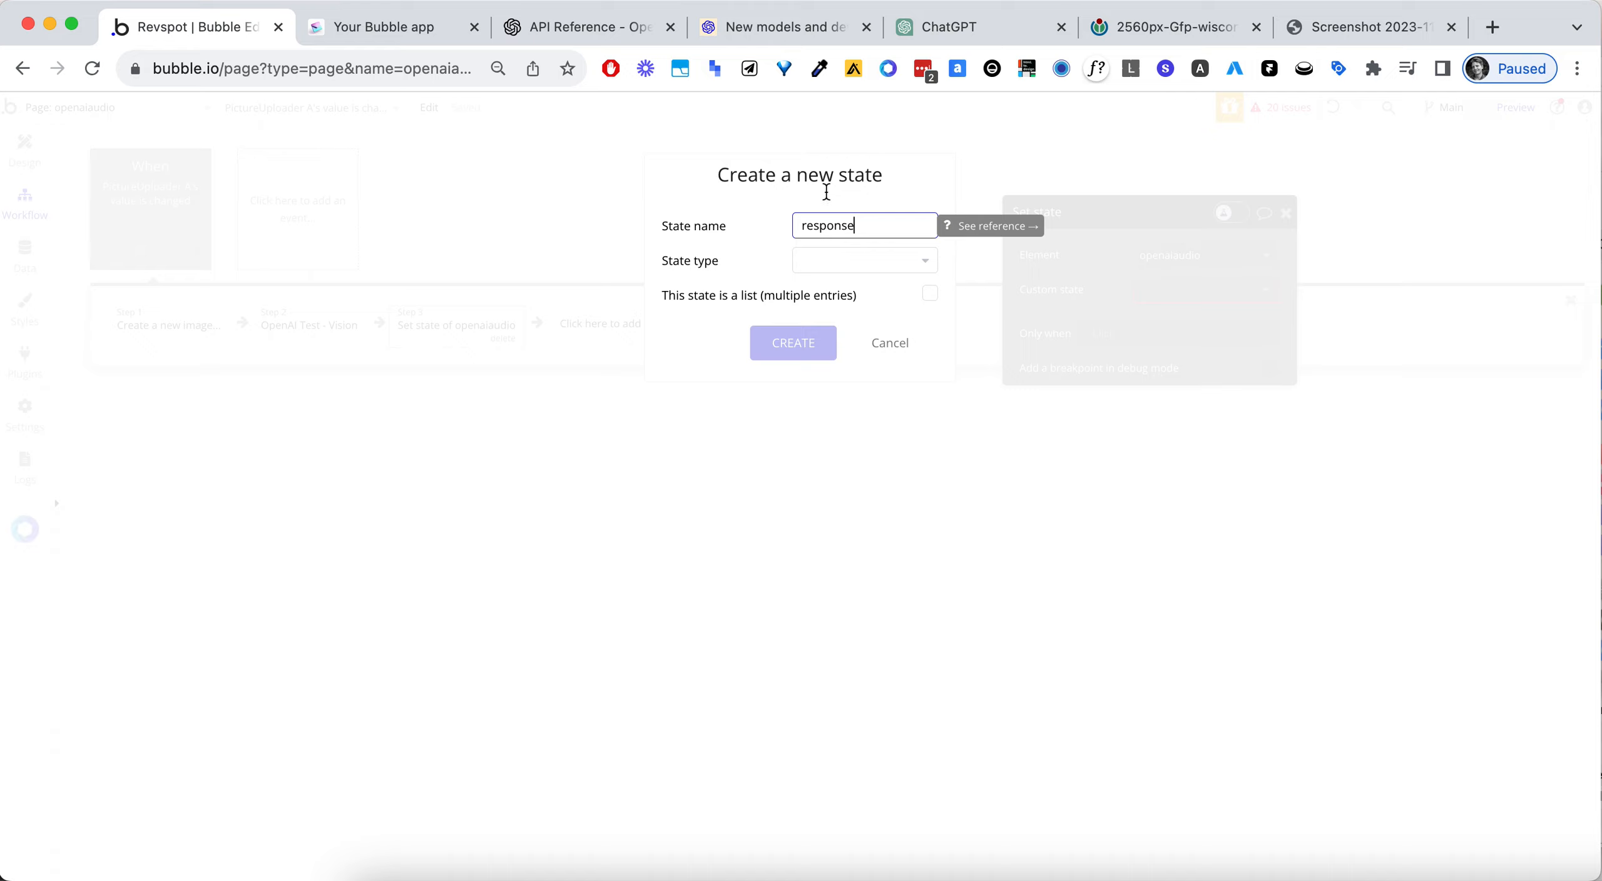
left_click(862, 260)
left_click(843, 268)
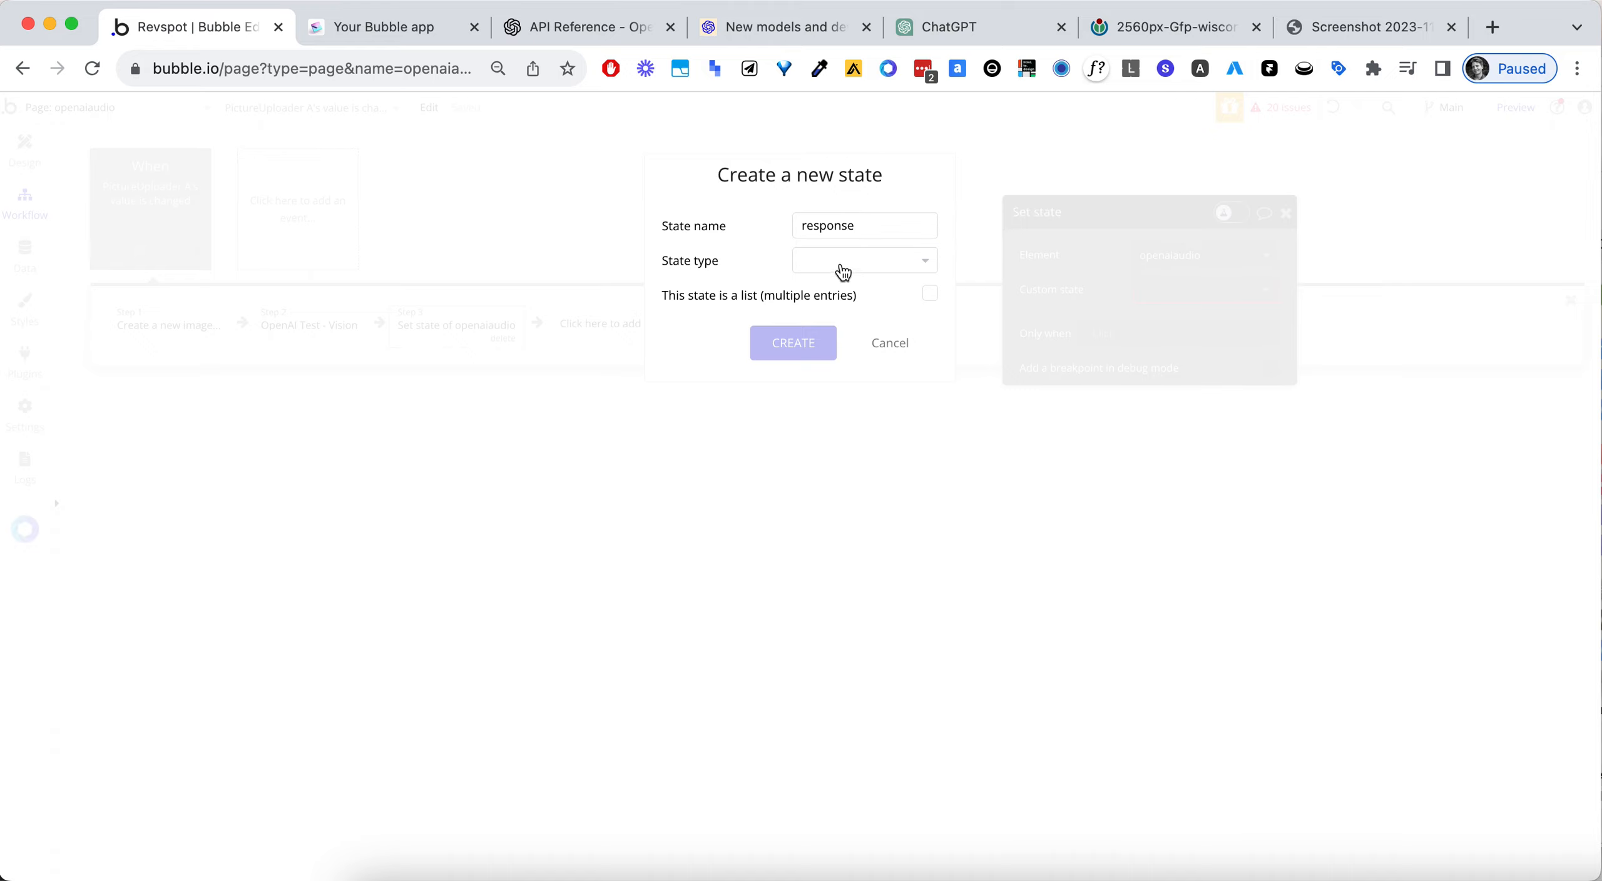
left_click(841, 263)
type("text")
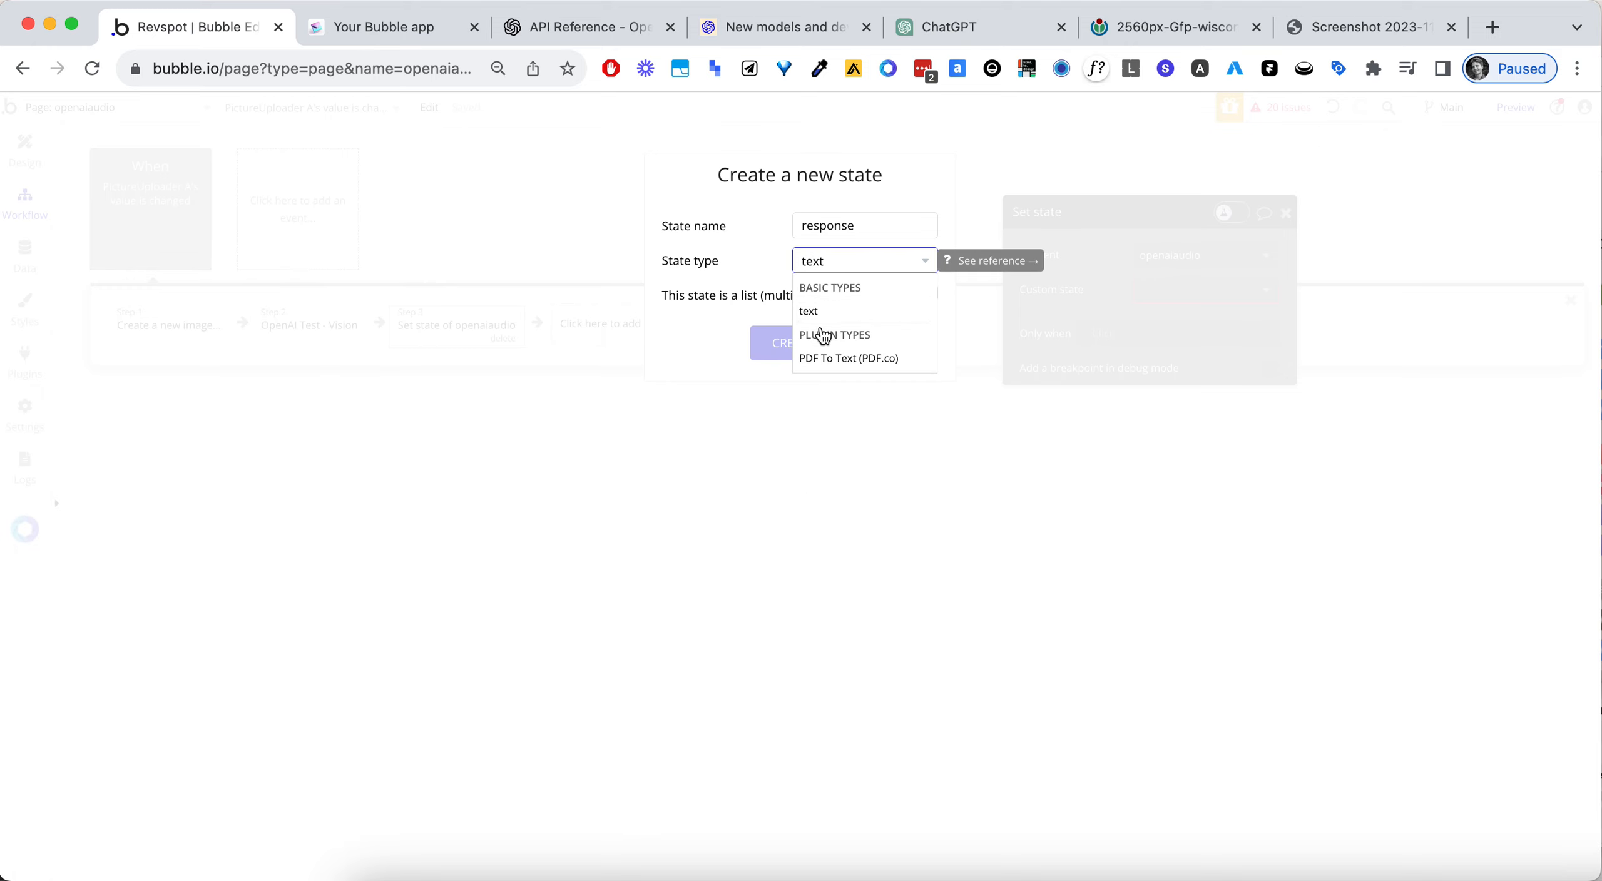
left_click(808, 311)
left_click(813, 343)
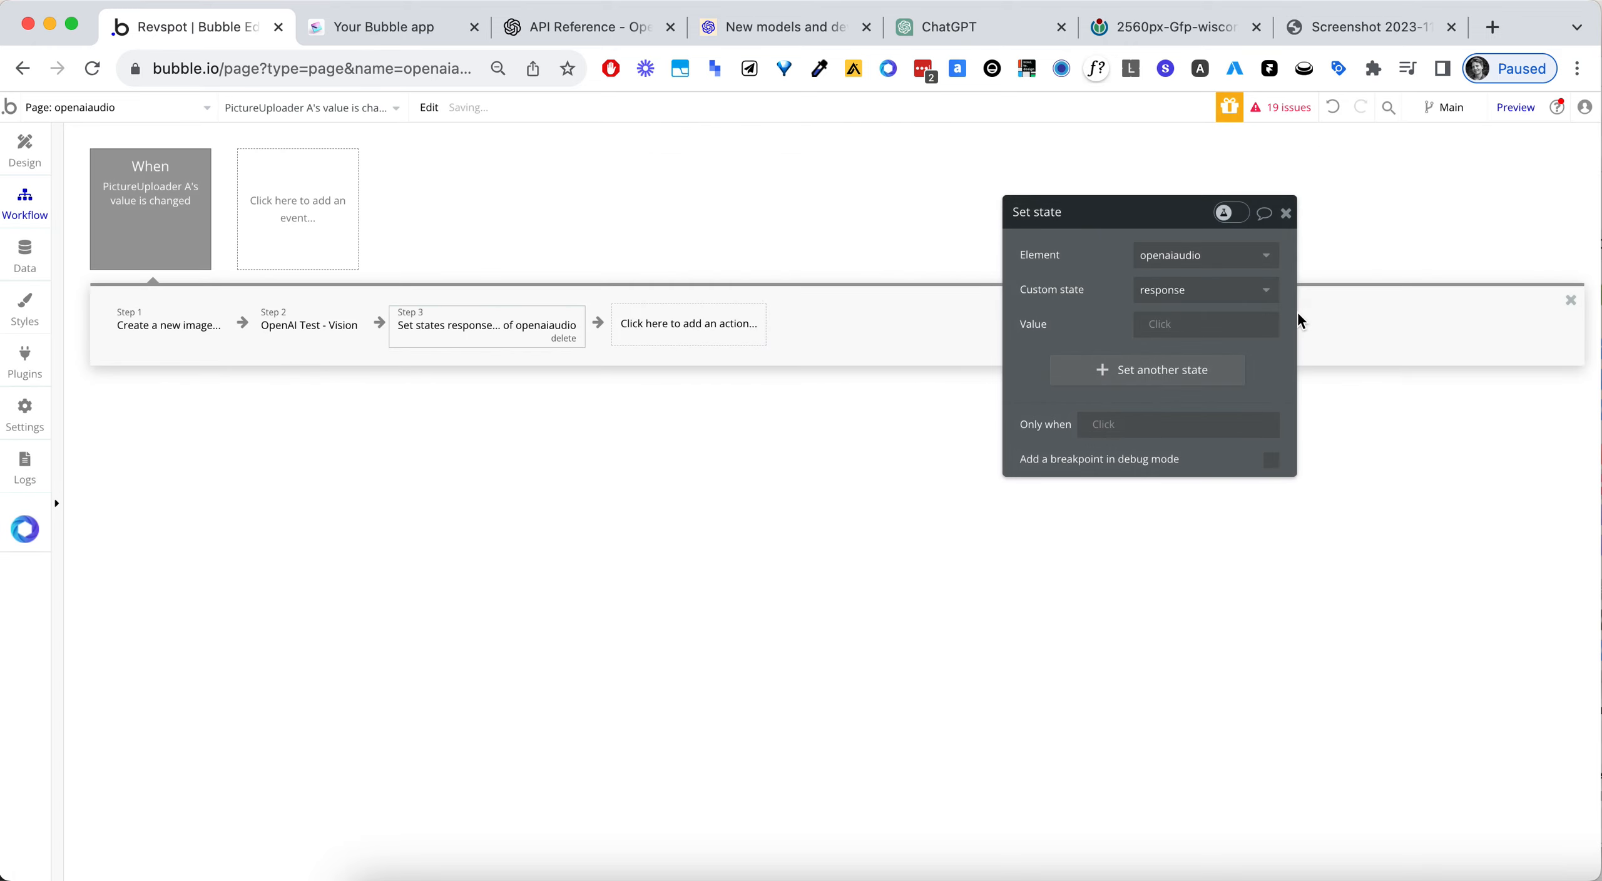
- Set the response state's value to Result of step 2 (OpenAI Test - Vision)'s choices:first item's message content
left_click(1155, 330)
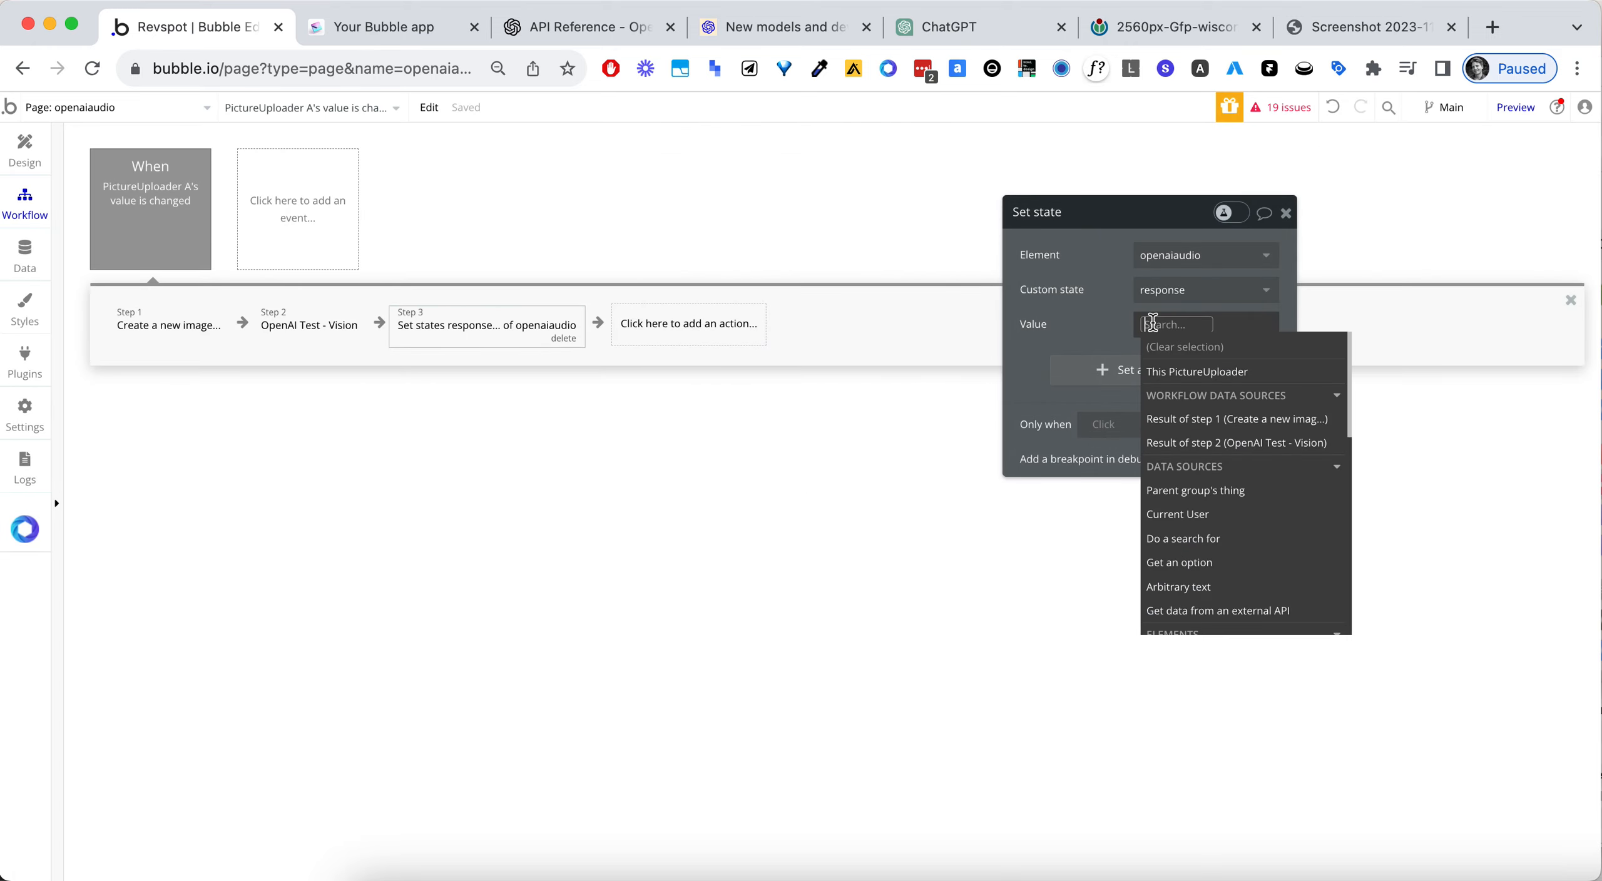
left_click(1231, 443)
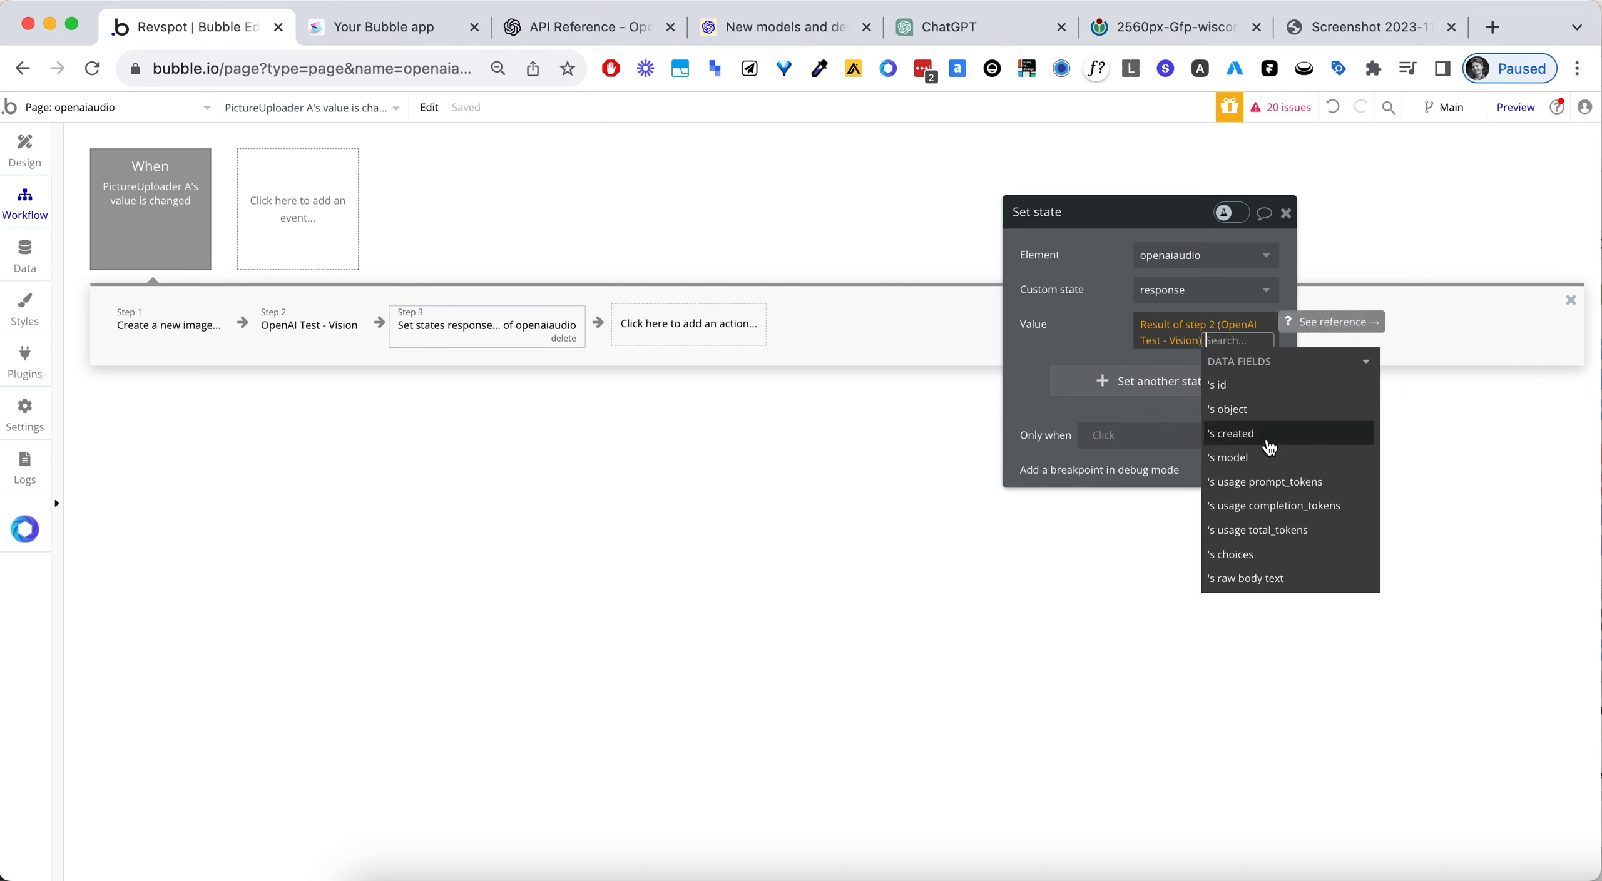
left_click(1274, 555)
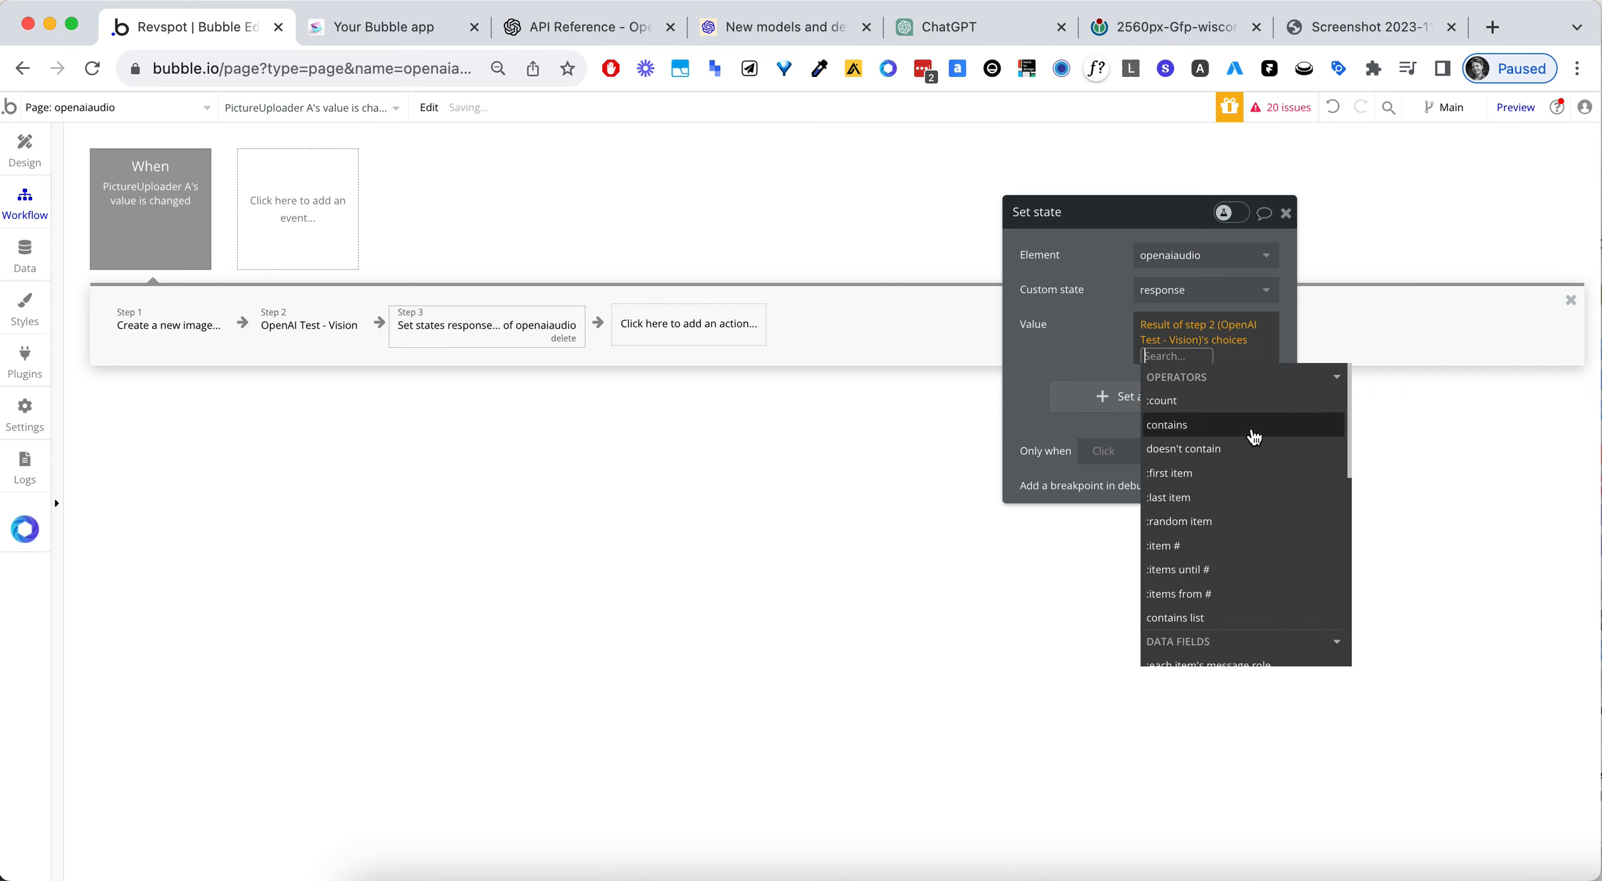
left_click(1227, 487)
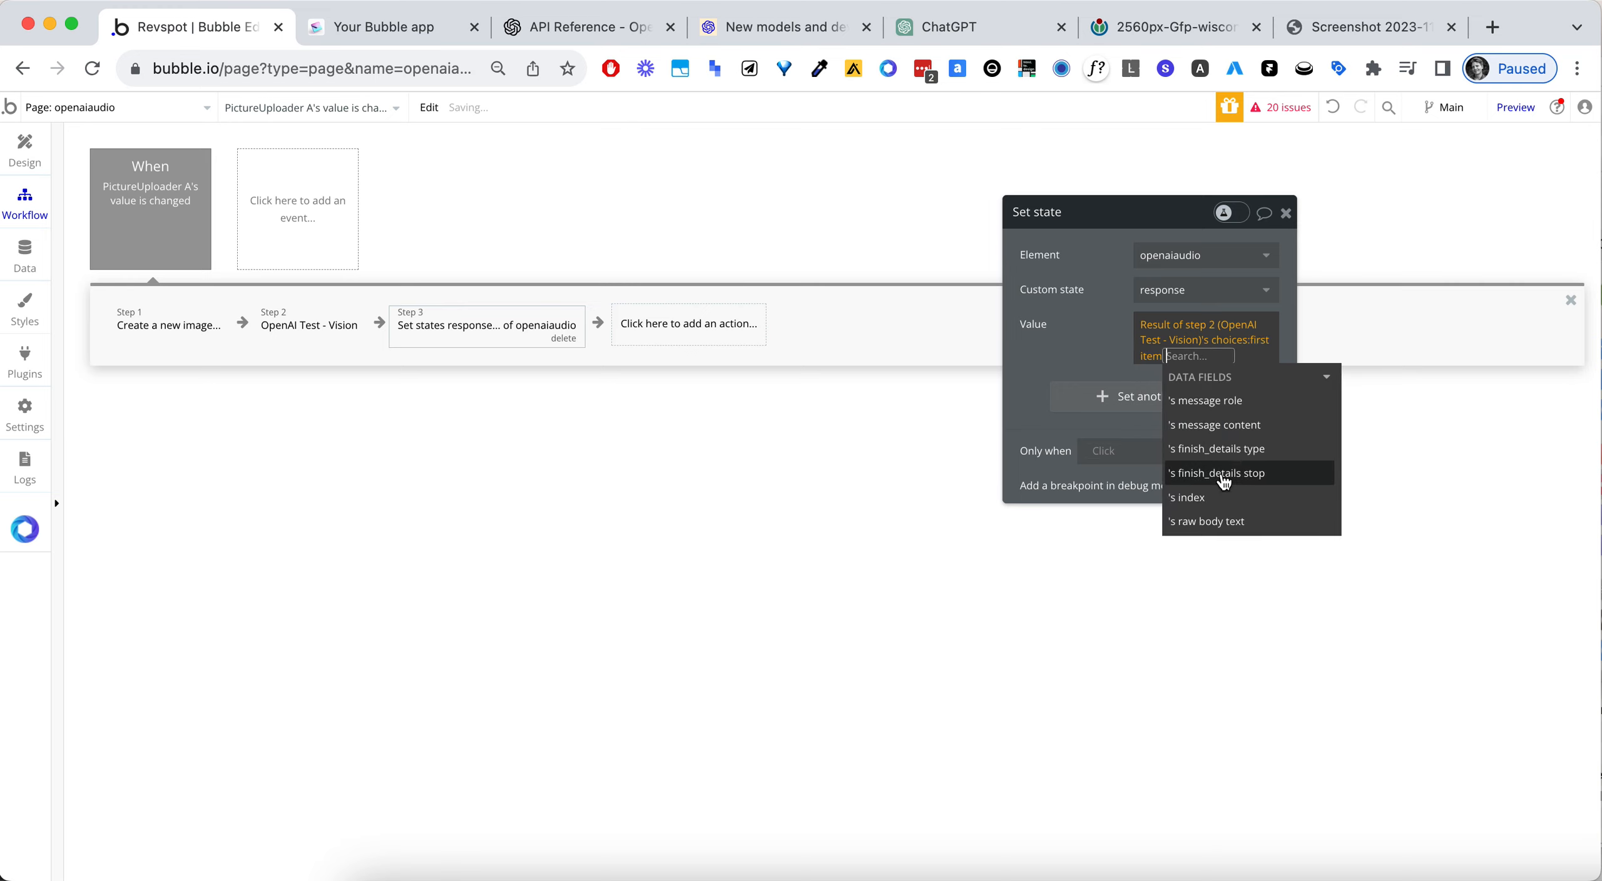
left_click(1238, 432)
left_click(1107, 350)
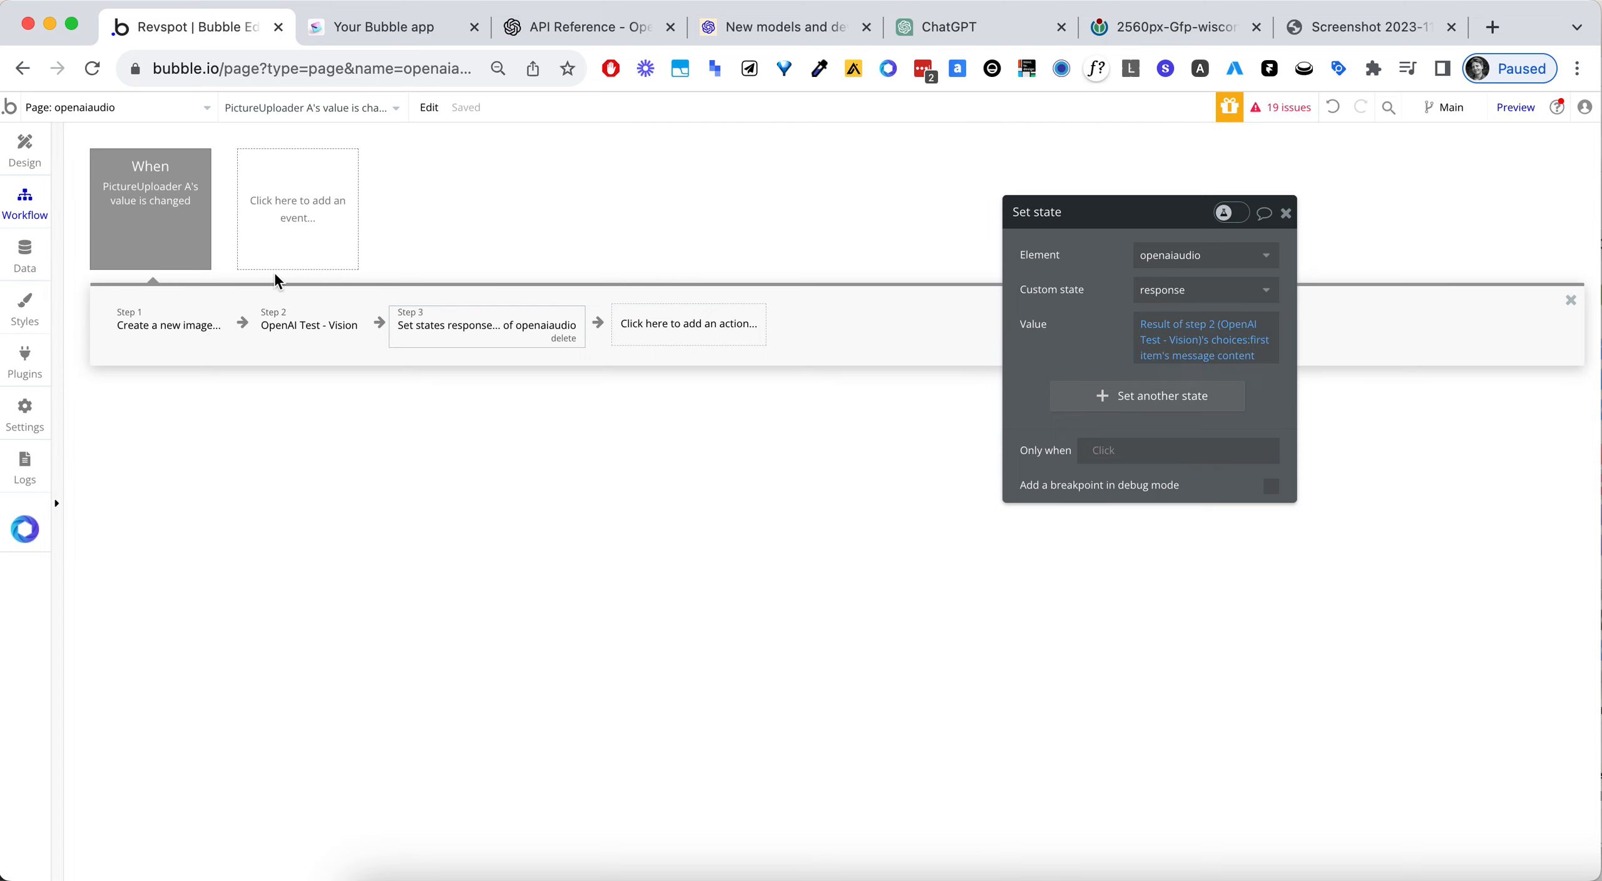
- Reinitialize the Vision API call in the API Connector plugin
left_click(23, 360)
left_click(884, 633)
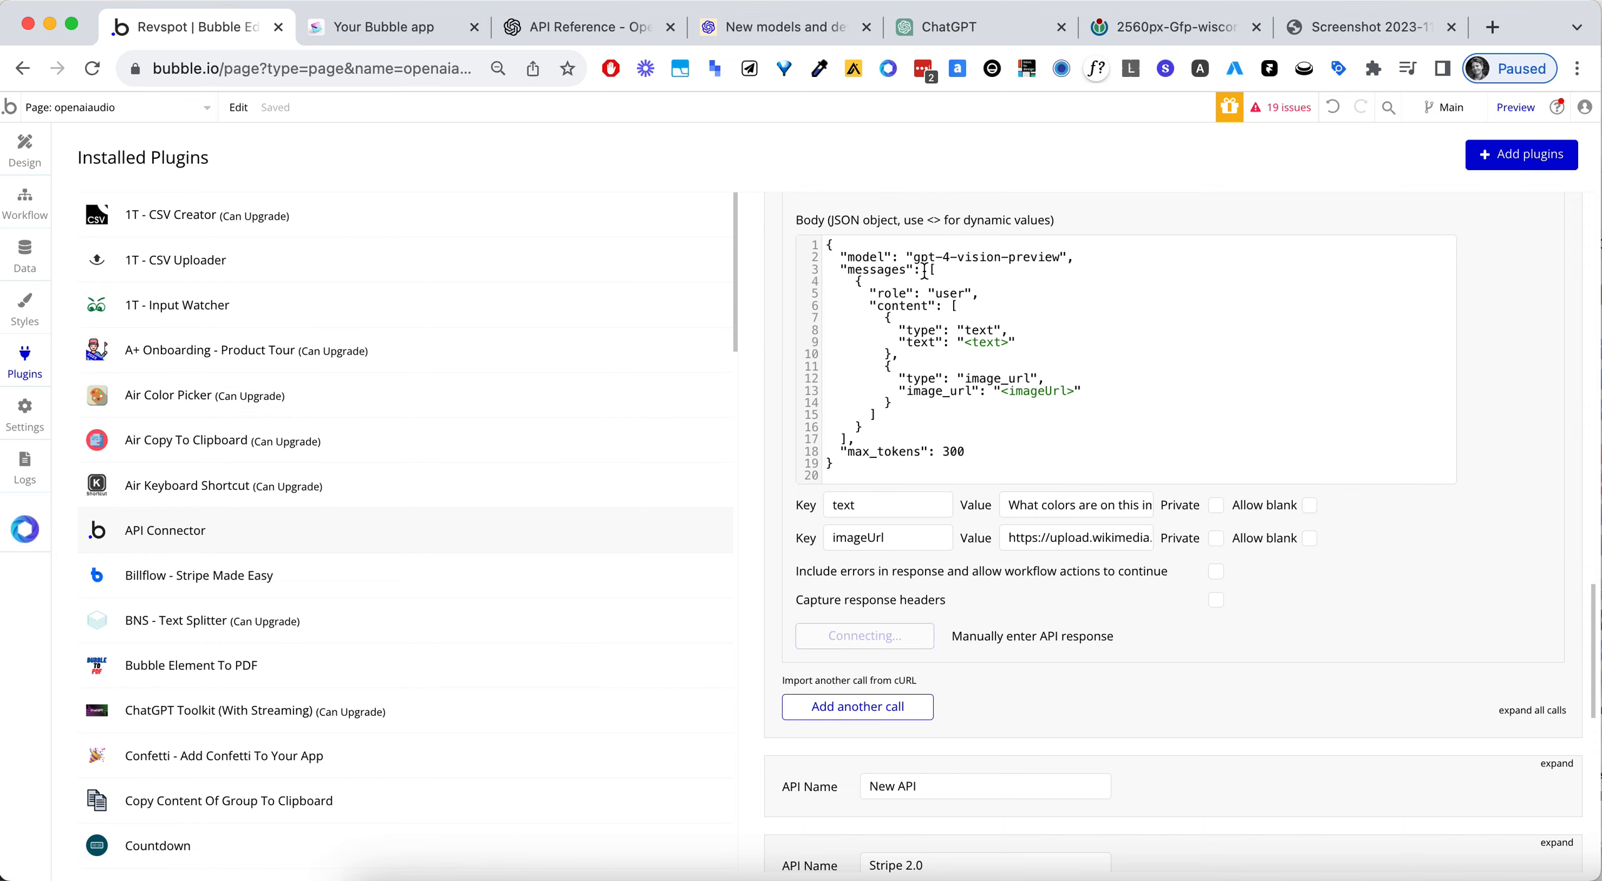
scroll(1175, 219, "up", 1)
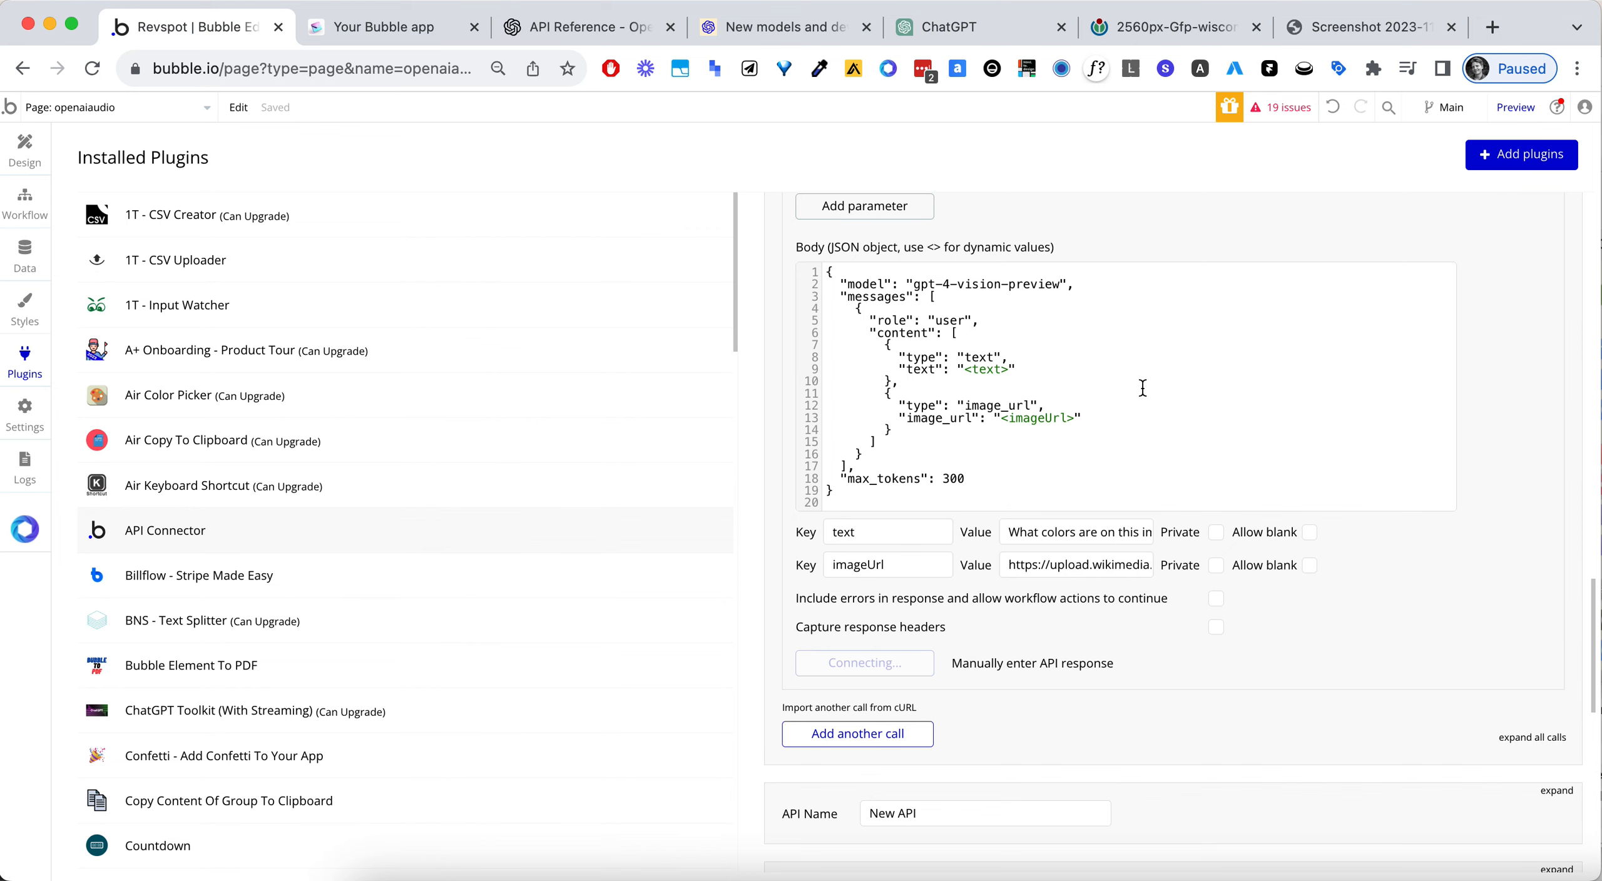
scroll(693, 530, "down", 2)
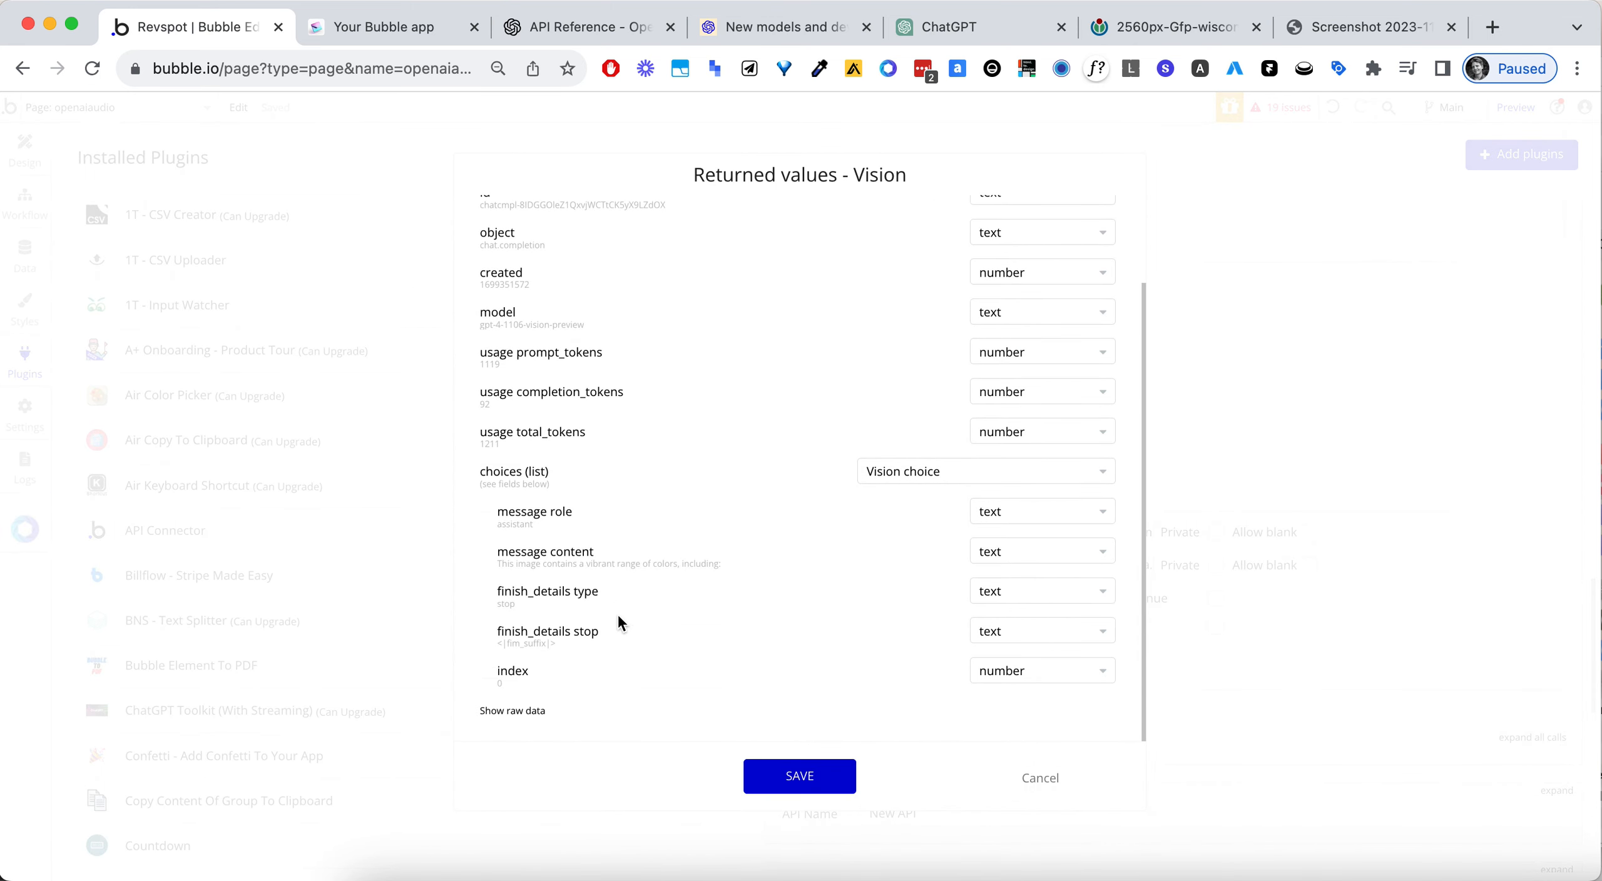
- Show the raw data of Vision's returned values, examine its choices, message and content fields, and save the returned values
left_click(543, 711)
scroll(672, 527, "down", 6)
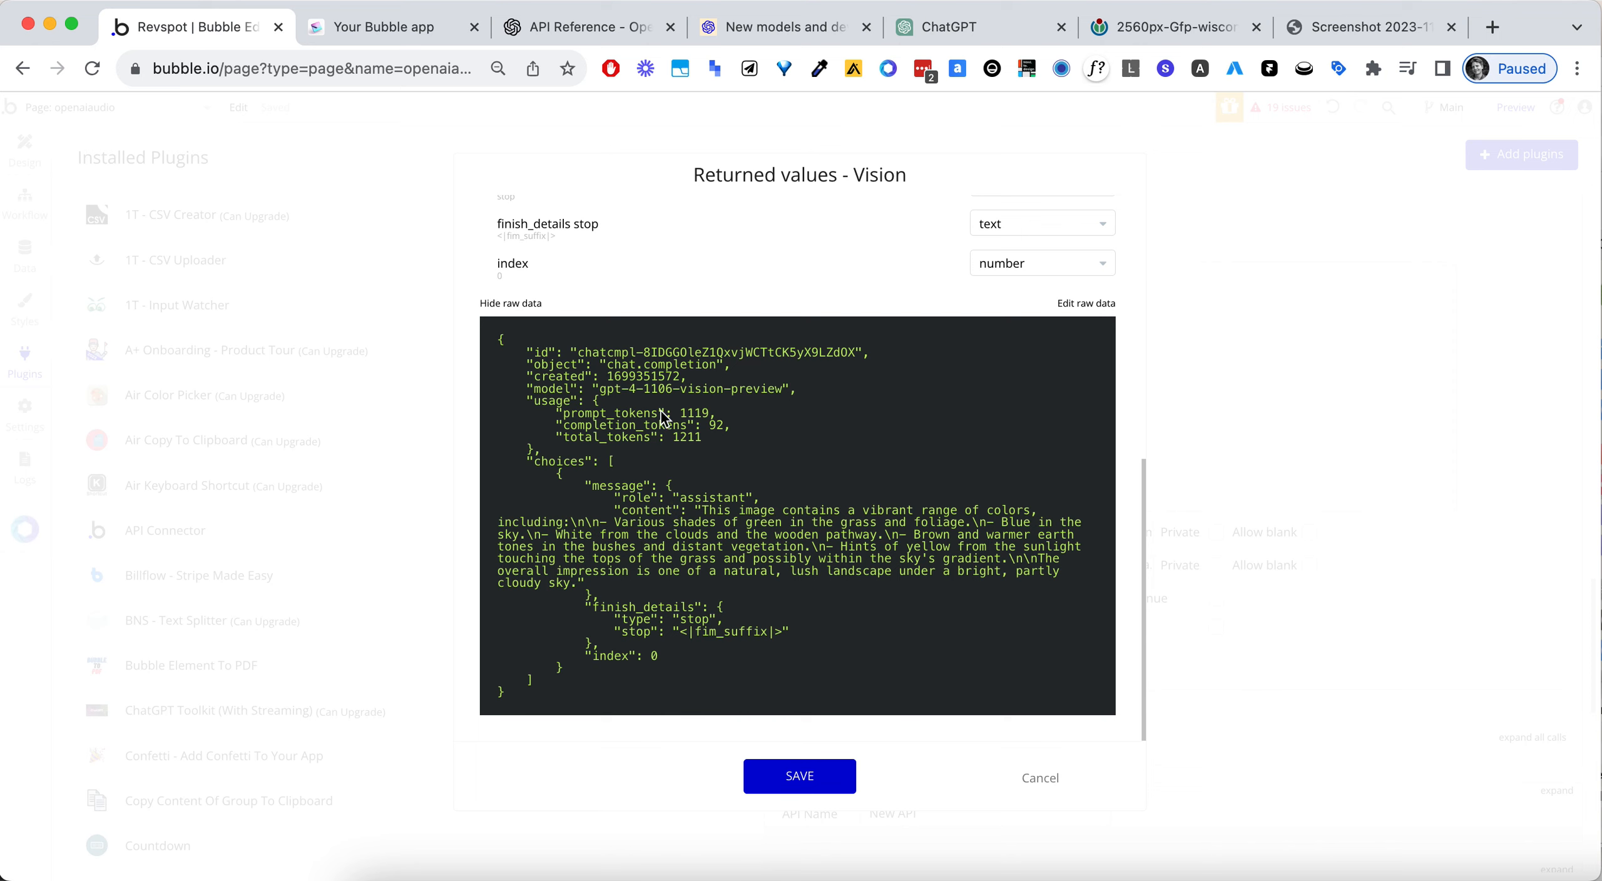
double_click(549, 465)
double_click(622, 486)
left_click(621, 485)
double_click(660, 510)
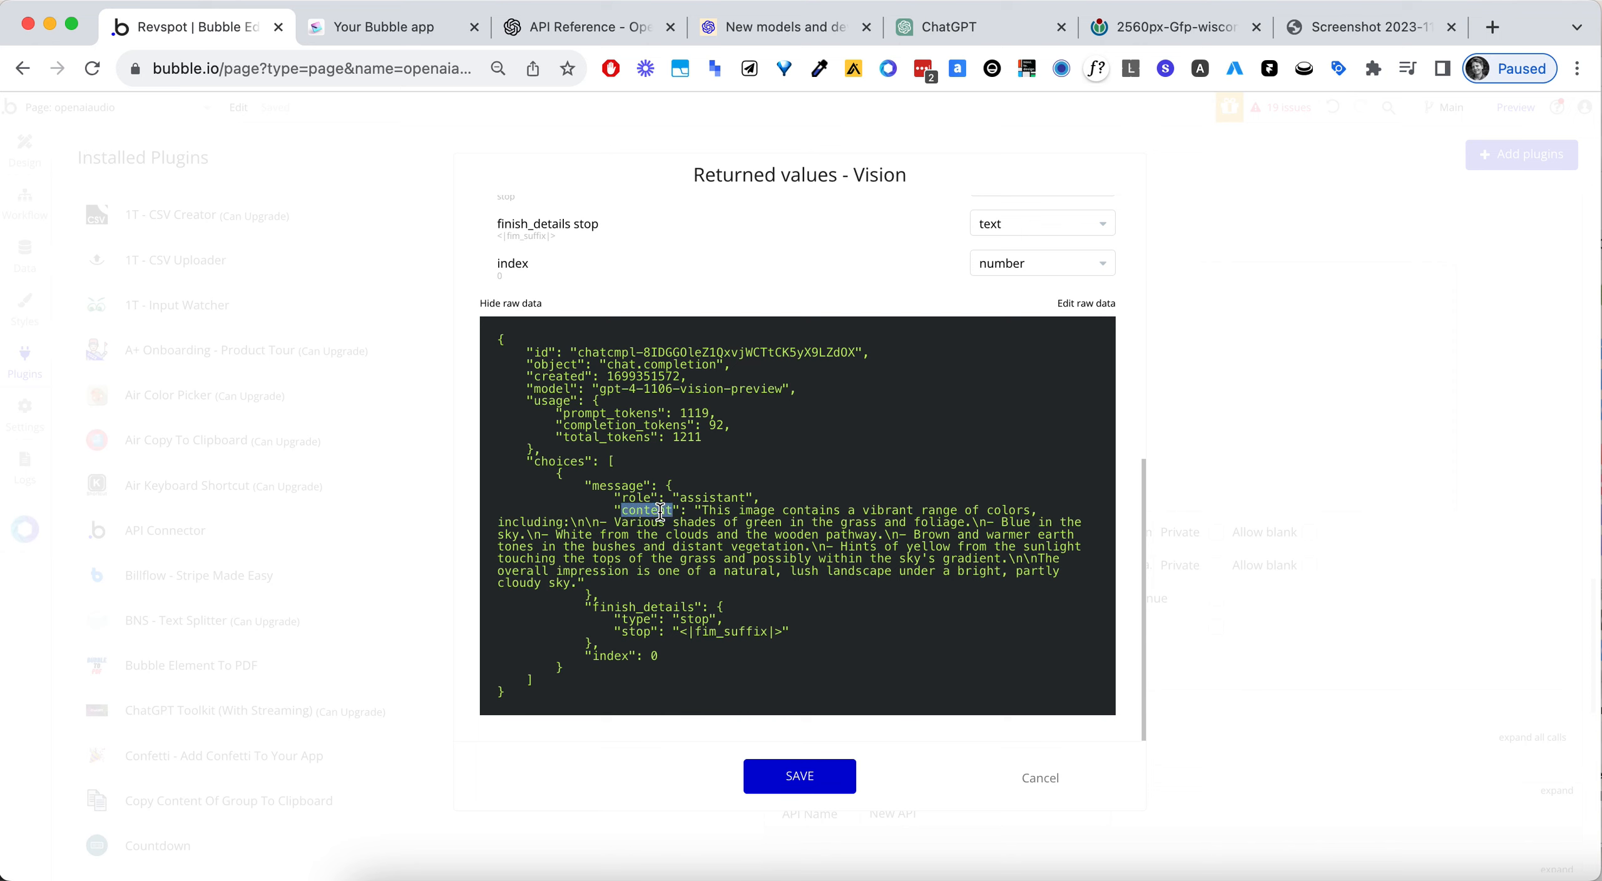
double_click(959, 525)
left_click(822, 776)
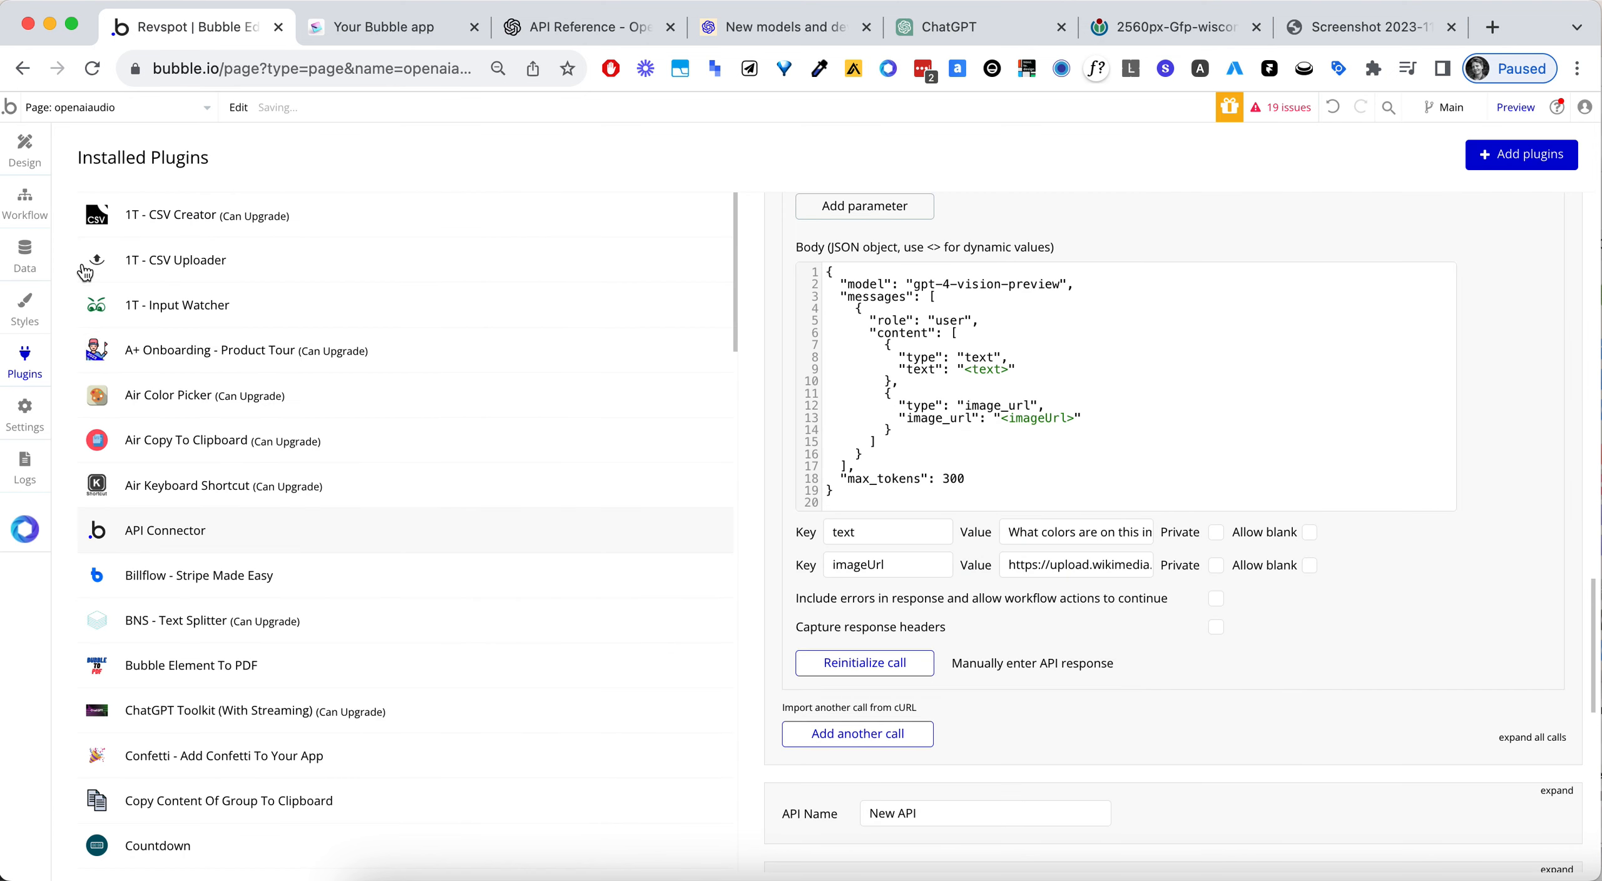
- On the page design, start a dynamic data expression in the "...edit me..." text below the picture uploader
left_click(9, 219)
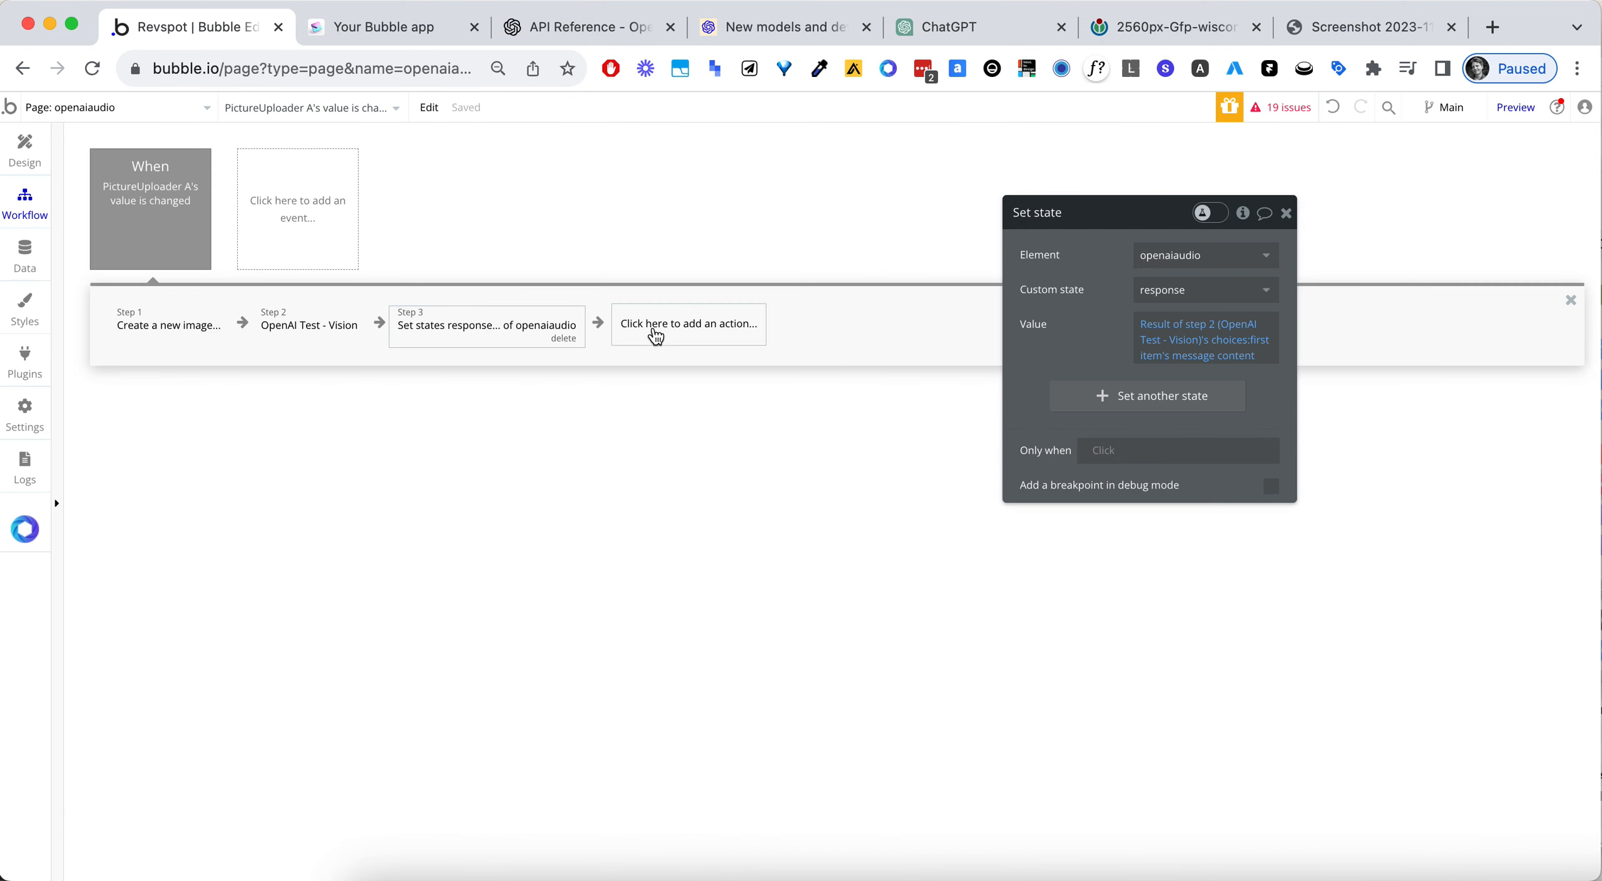
left_click(24, 156)
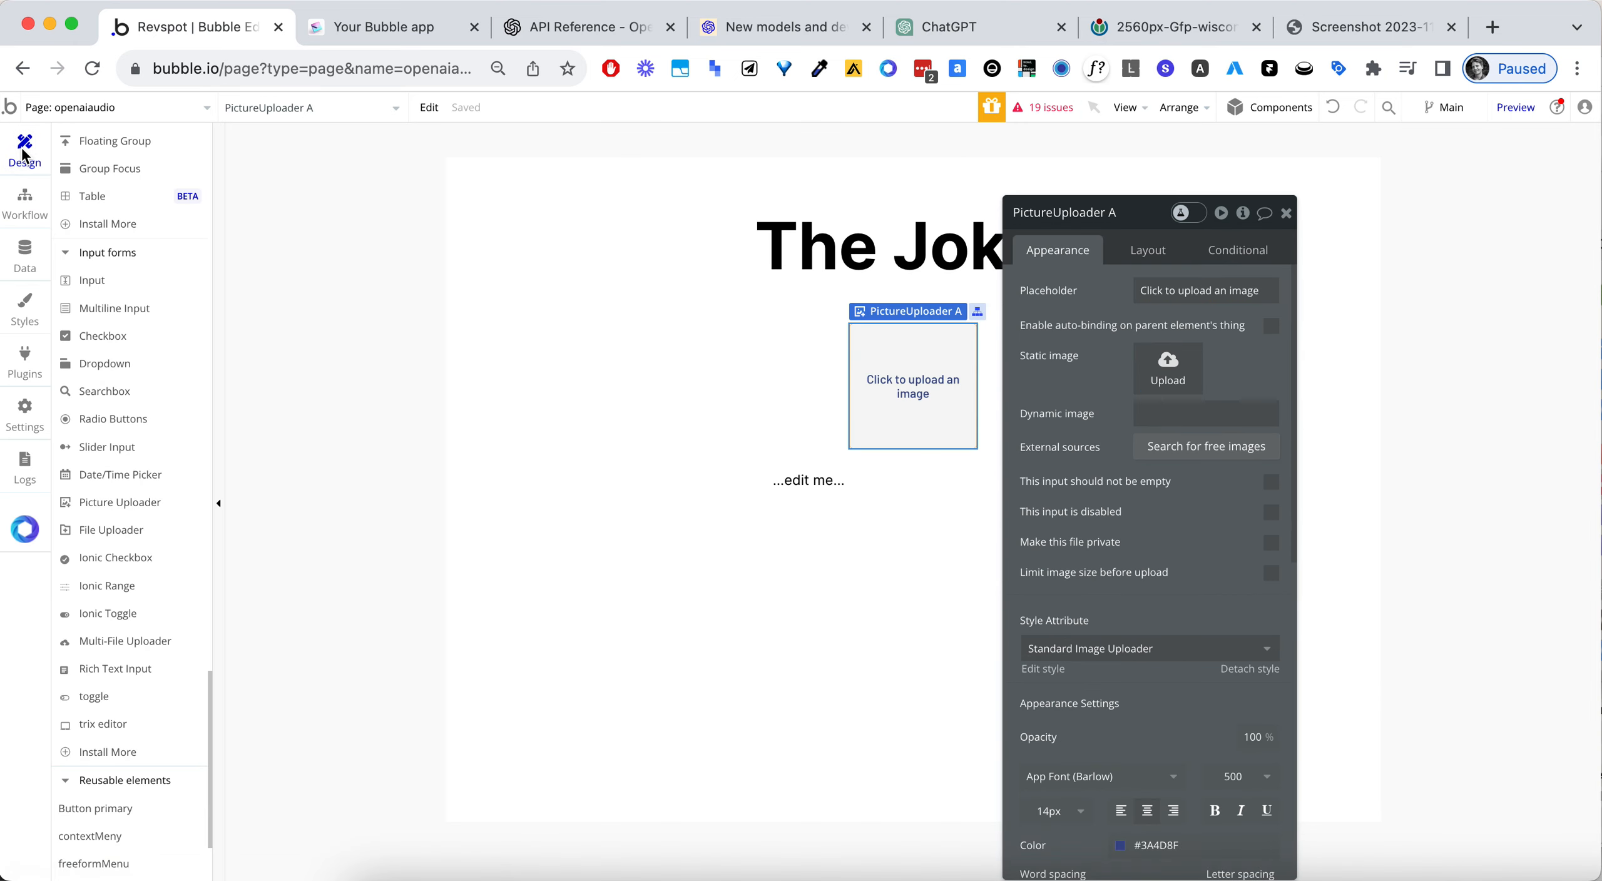
left_click(821, 482)
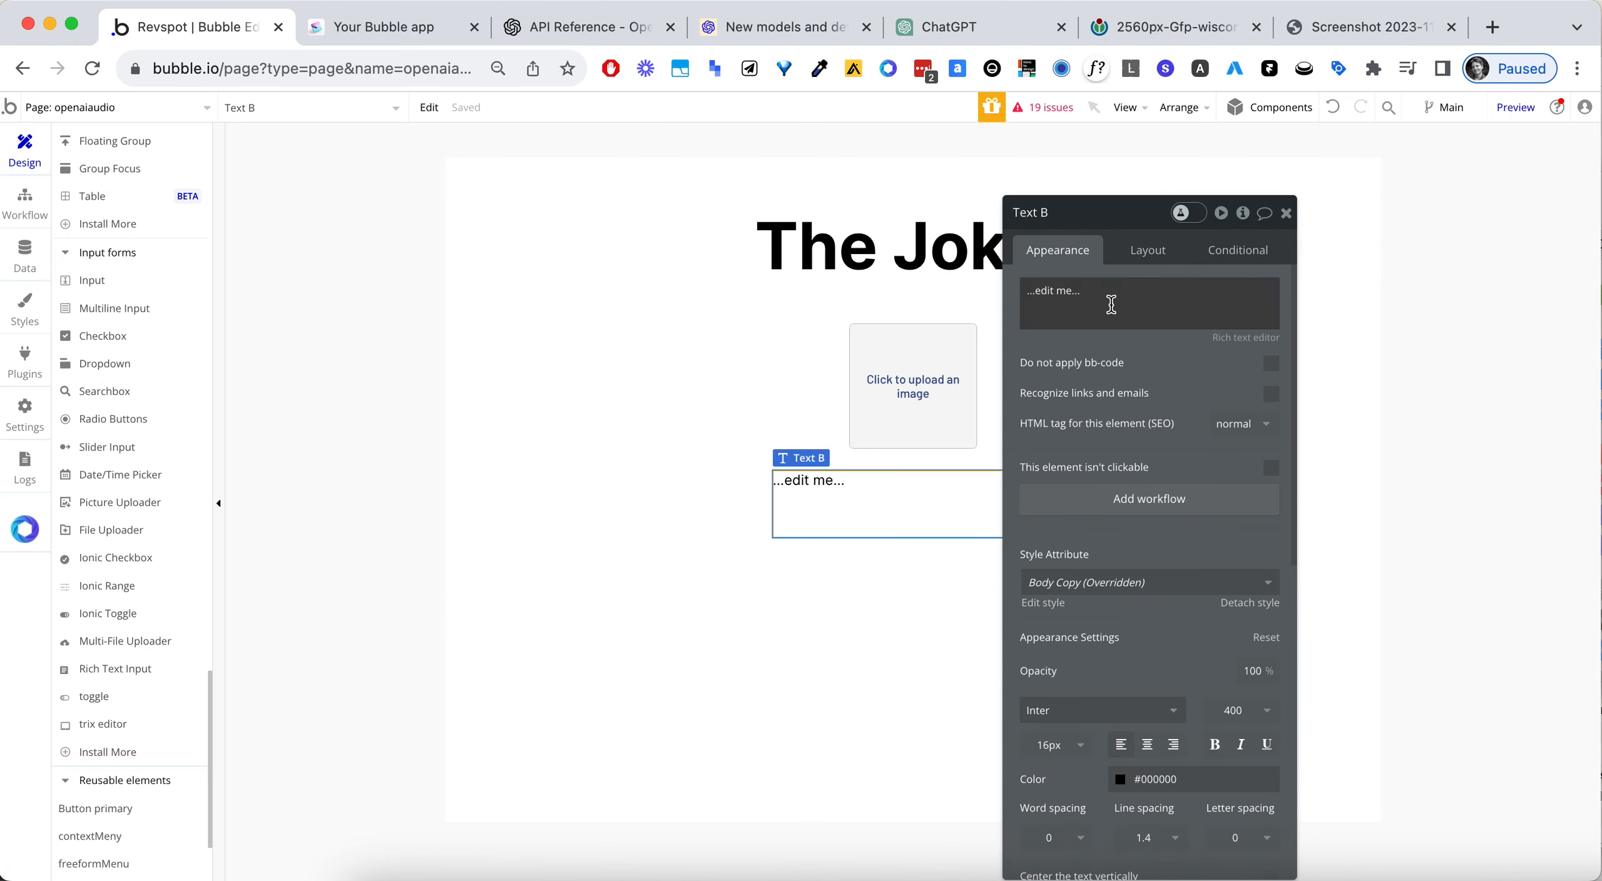
left_click(1134, 297)
scroll(1156, 307, "up", 10)
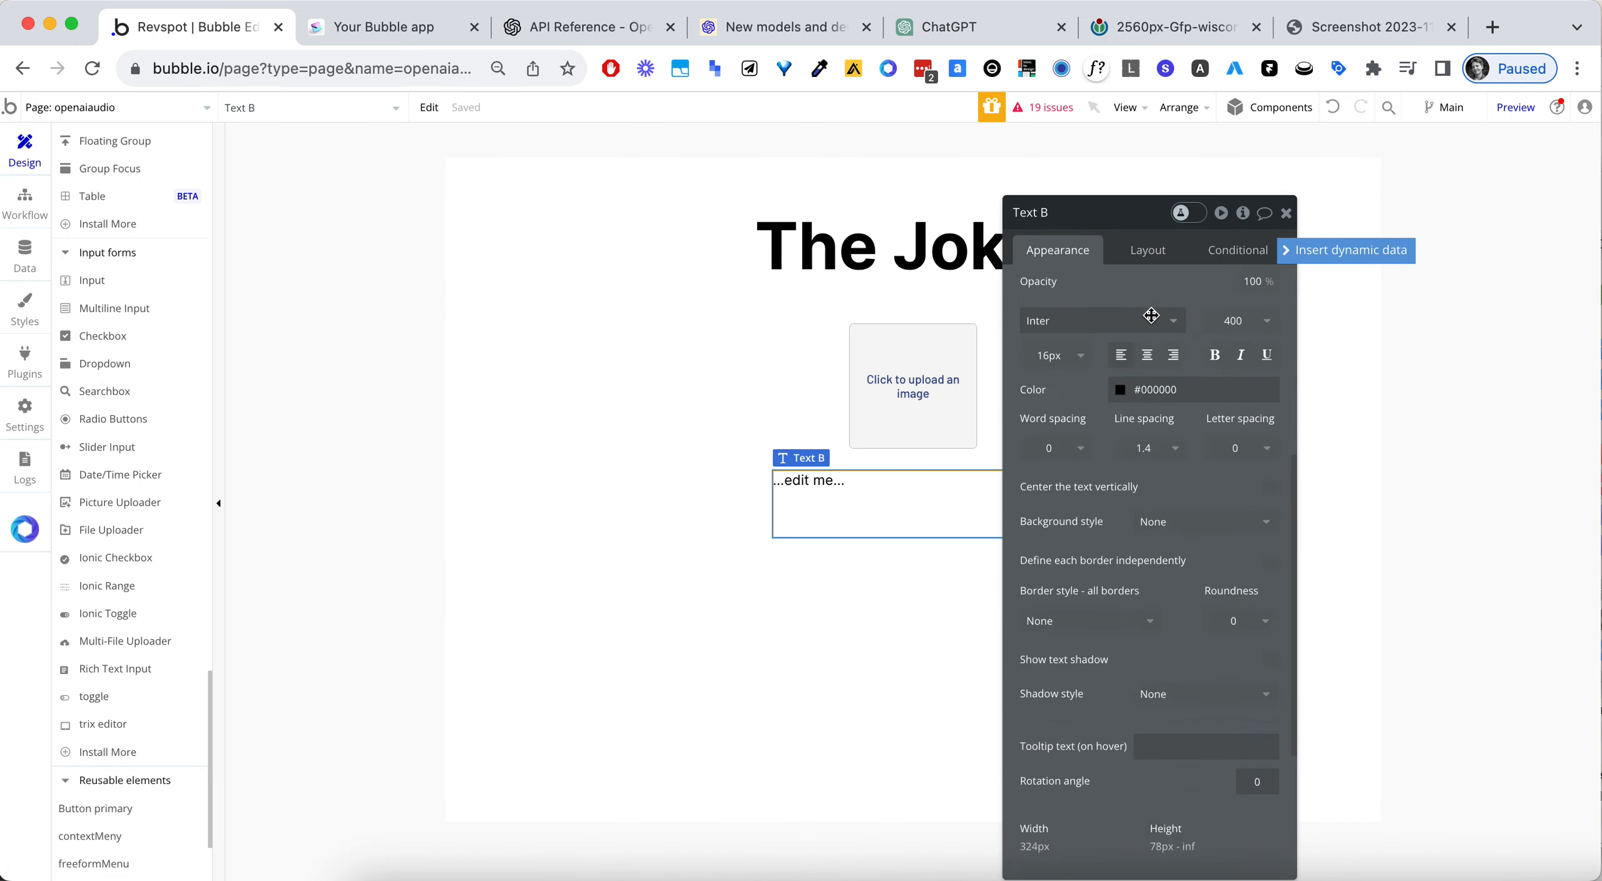
left_click(1325, 252)
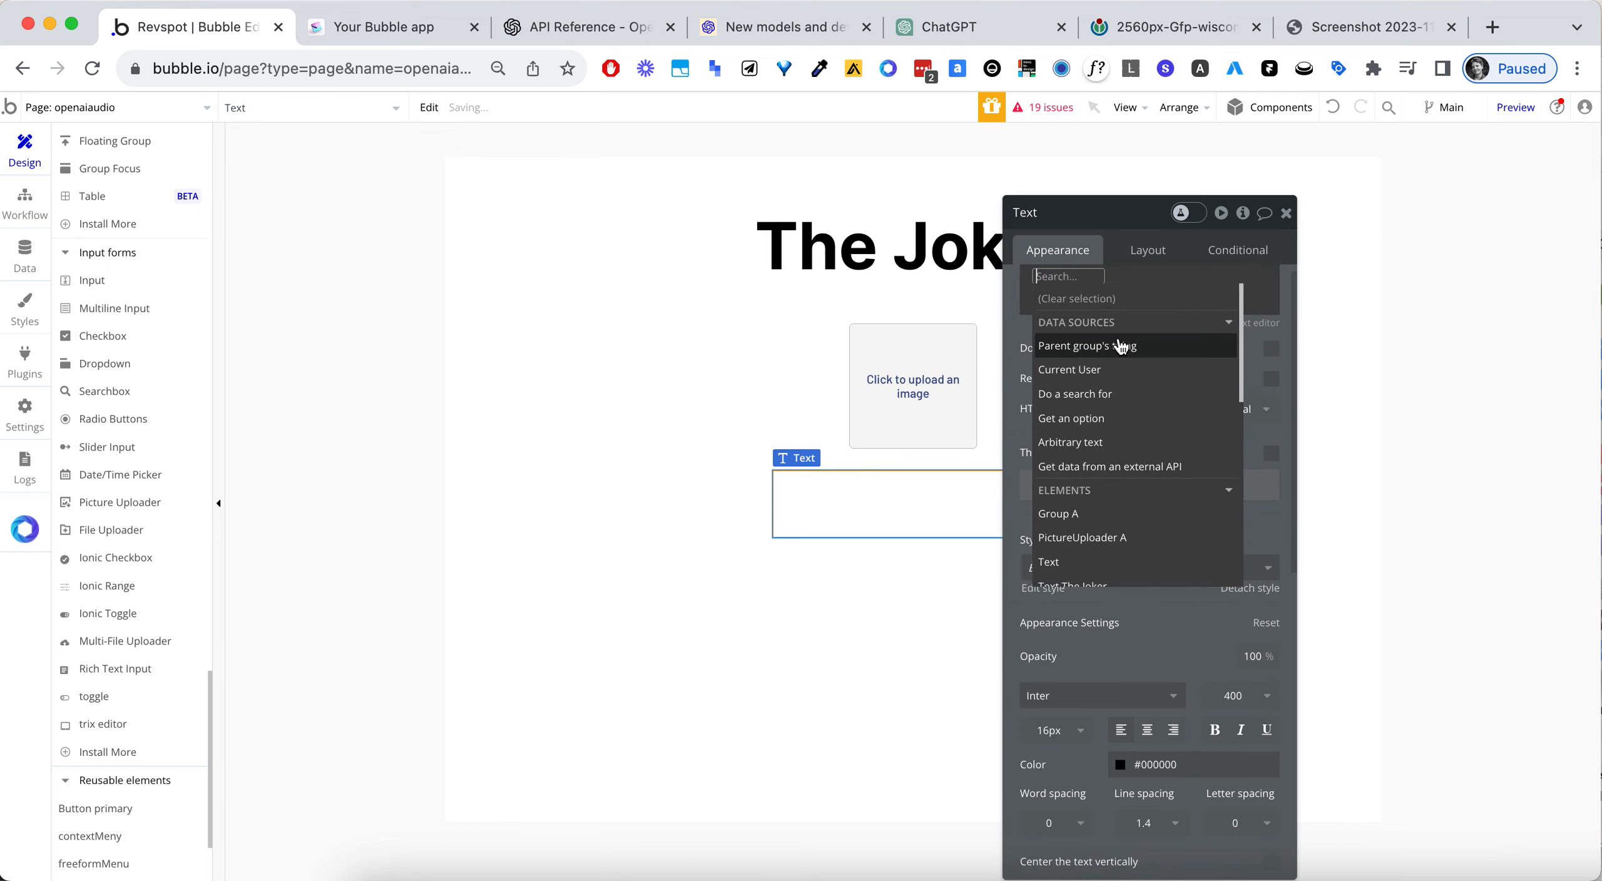
type("open")
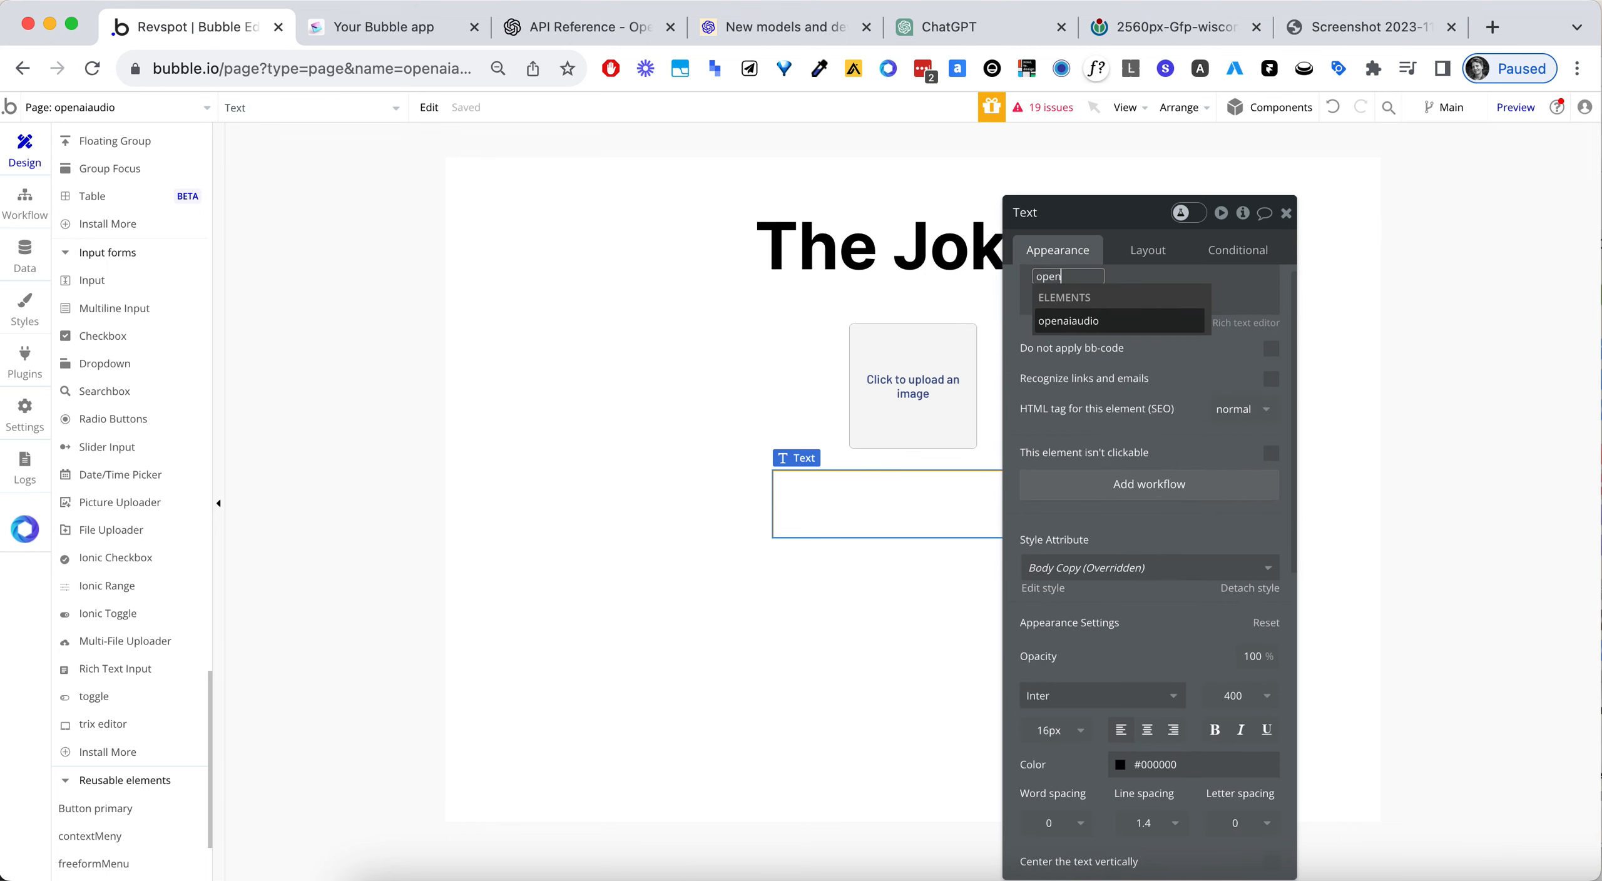
left_click(1119, 329)
left_click(1053, 274)
type("p")
key("BackSpace")
key("BackSpace")
key("BackSpace")
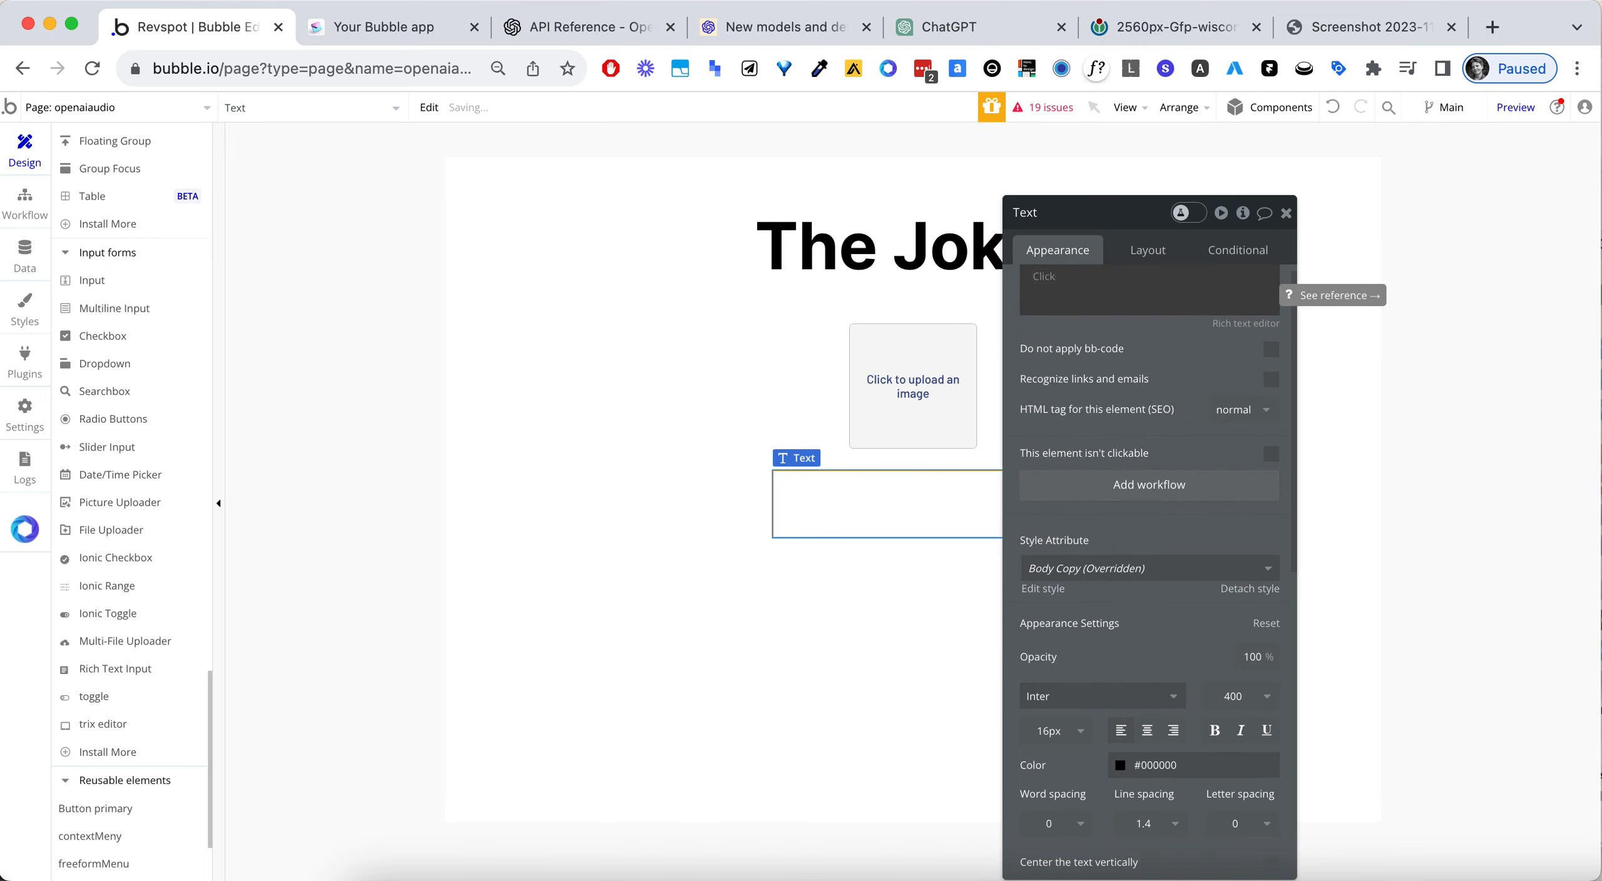
- Set the text element's content to openaiaudio's response
left_click(1045, 276)
type("opena")
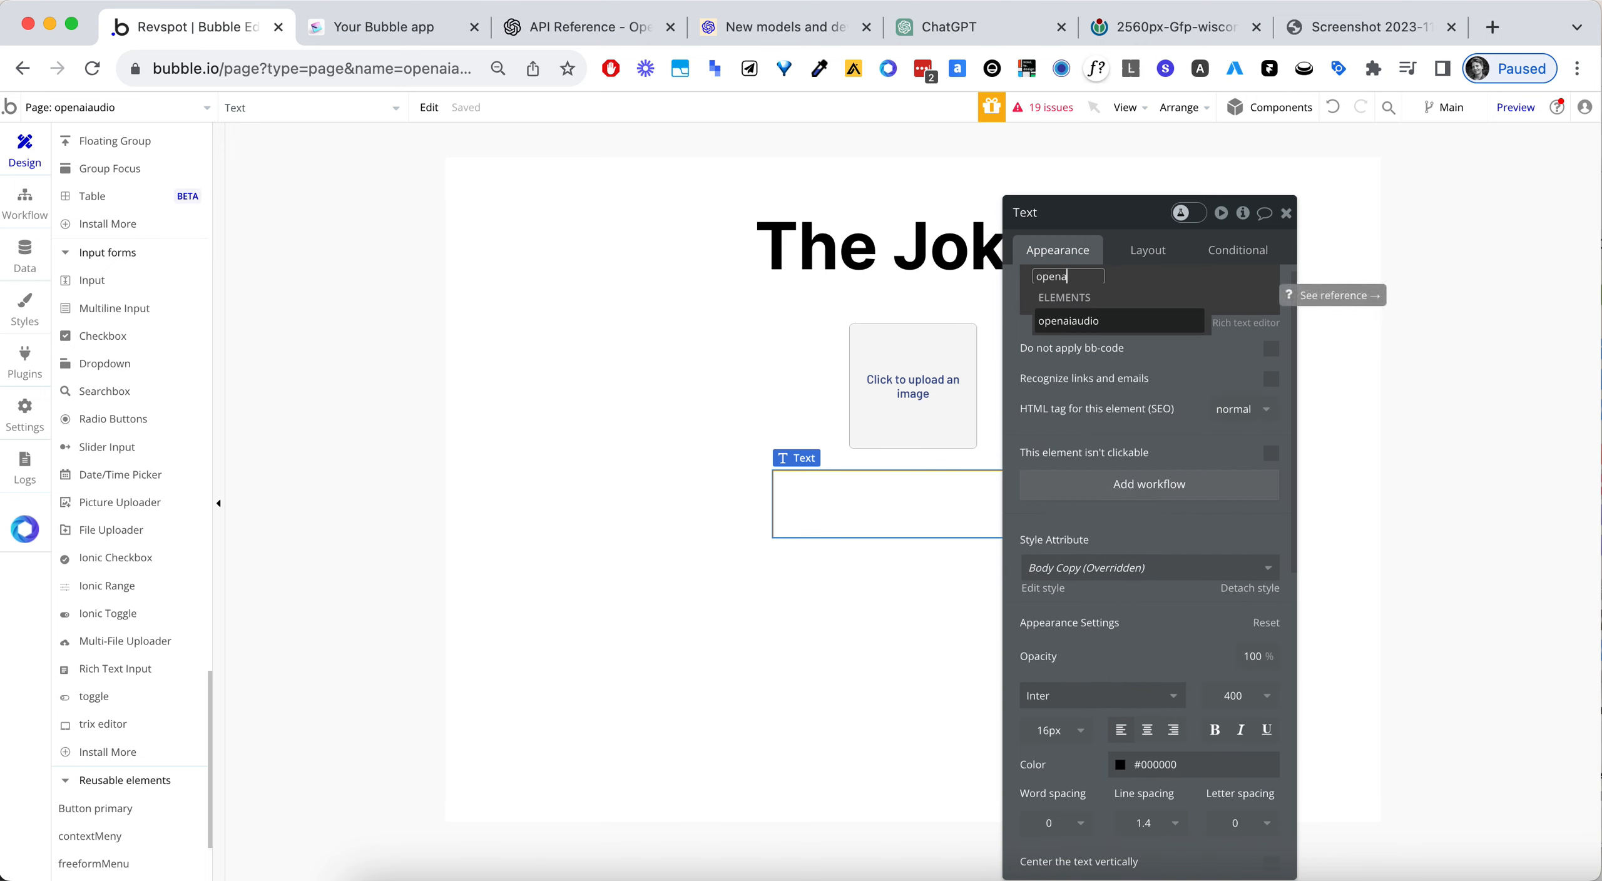
left_click(1055, 322)
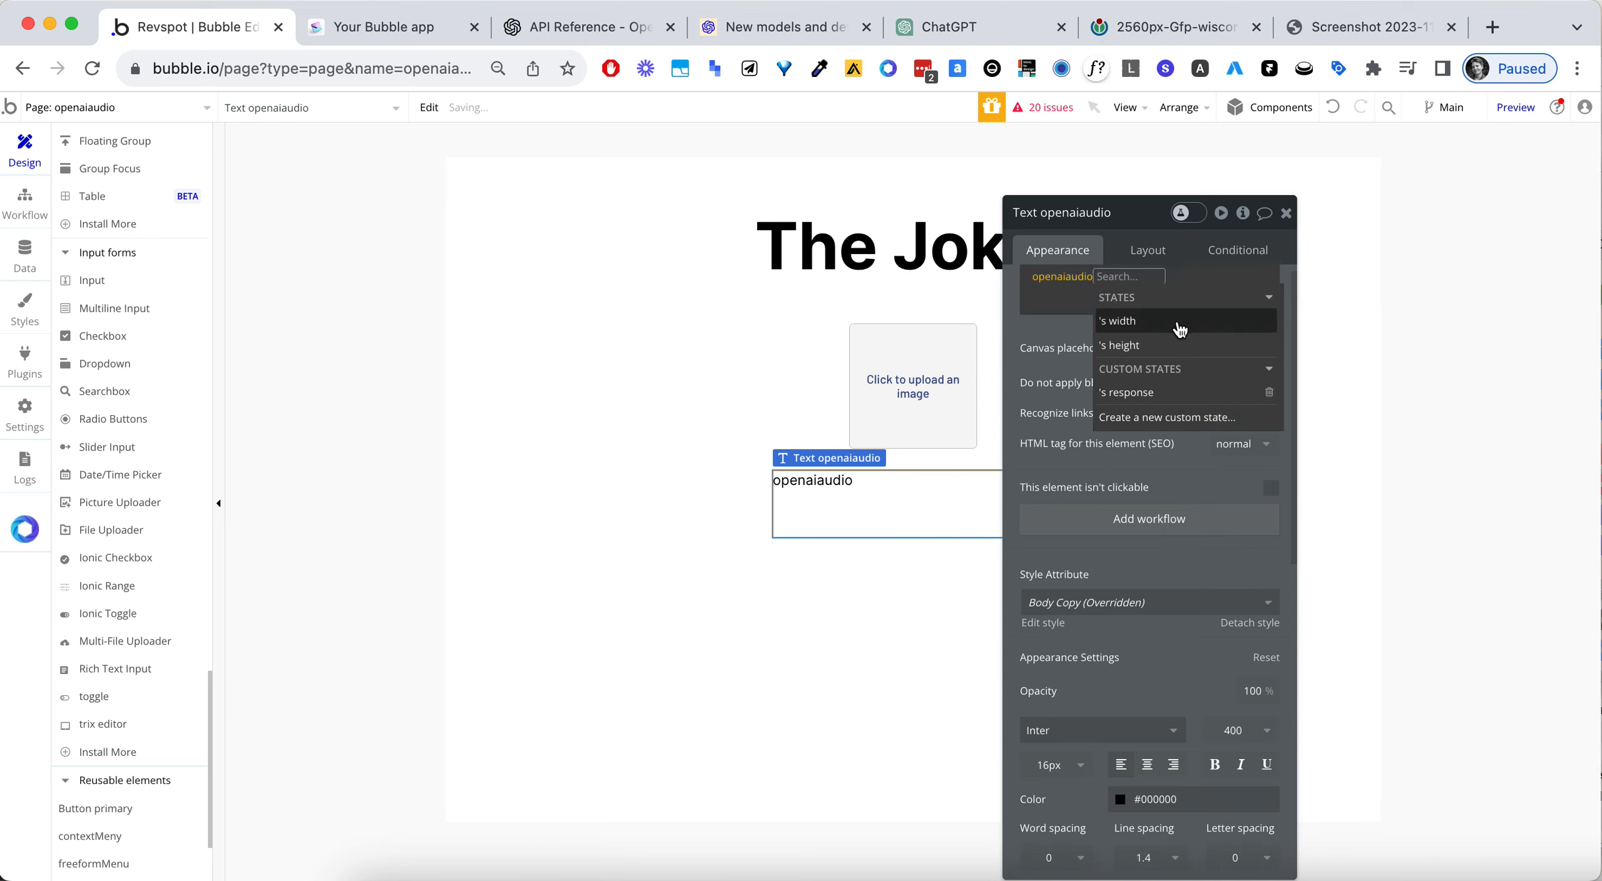
left_click(1140, 394)
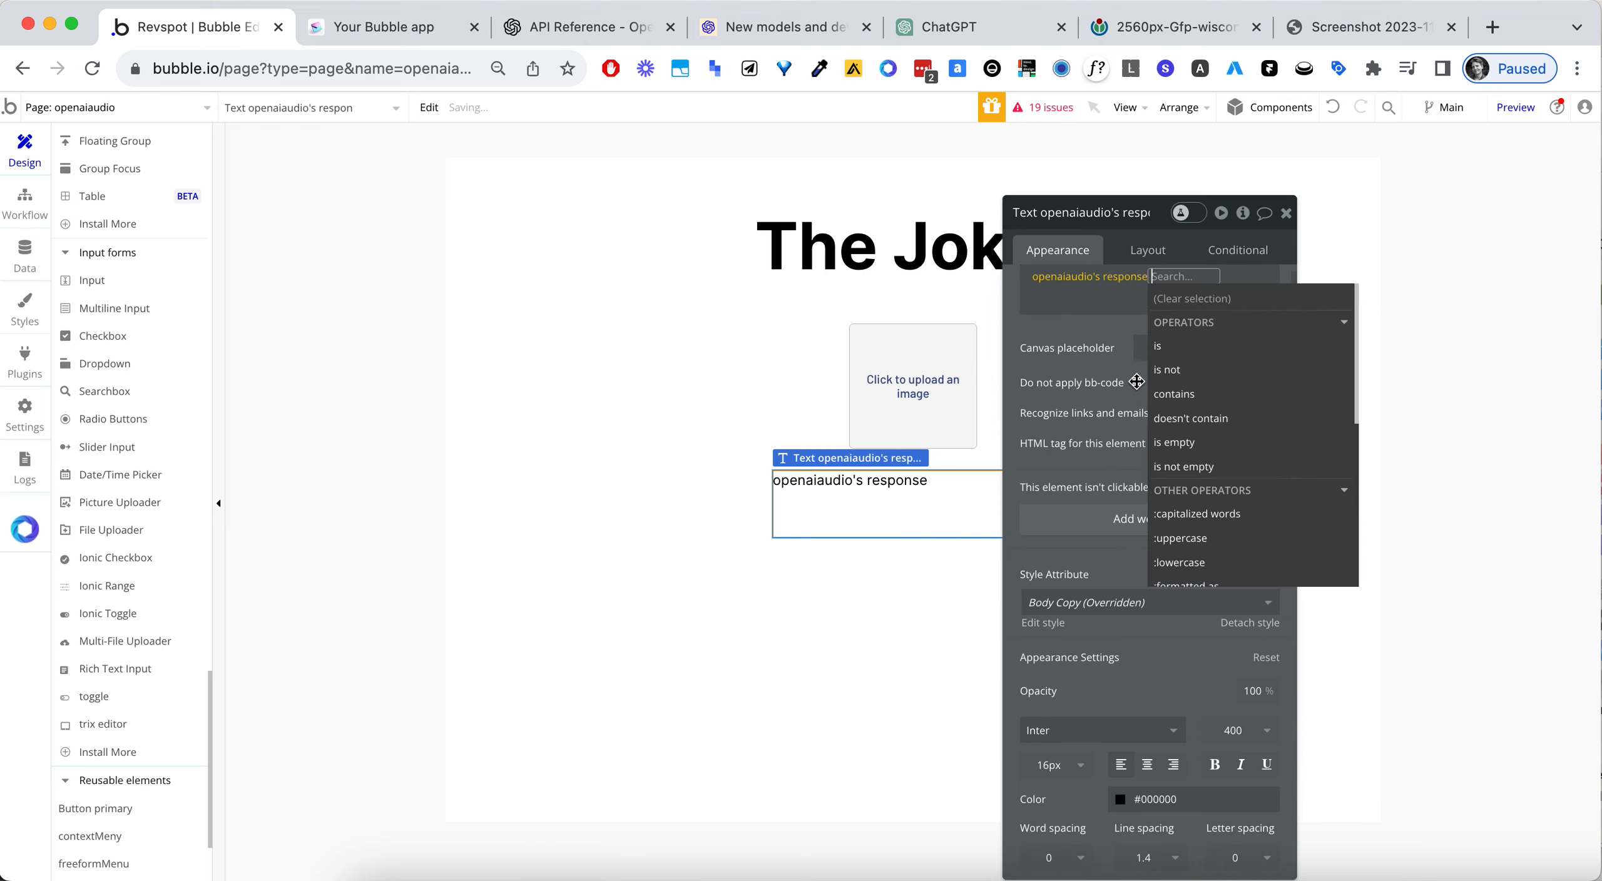
left_click(1109, 337)
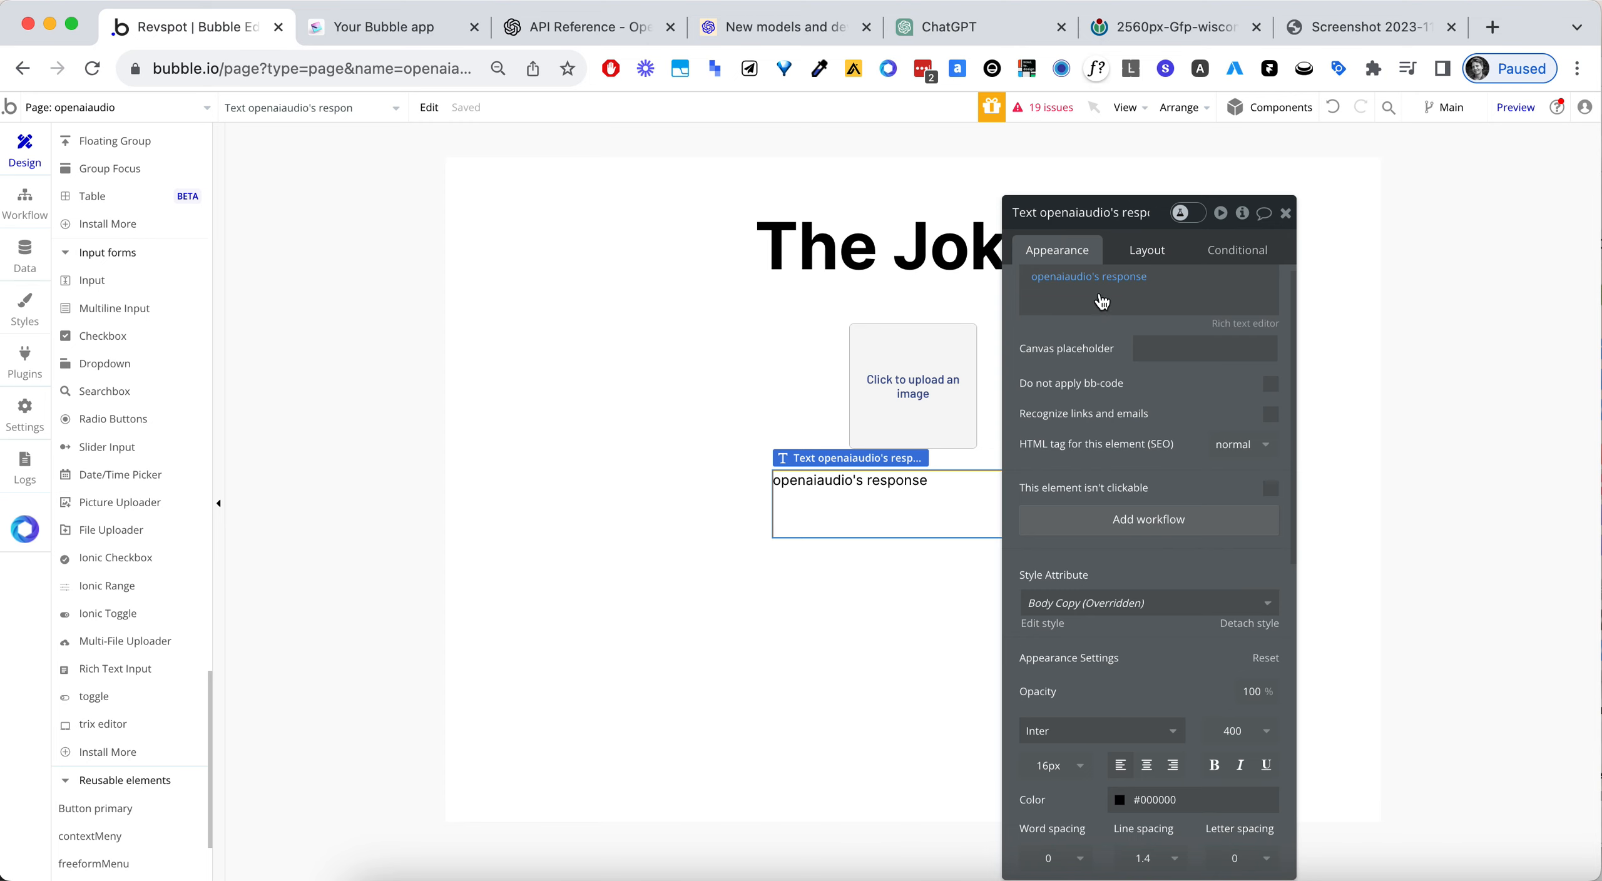
- Add a condition to the text element for when openaiaudio's response is empty
left_click(1234, 248)
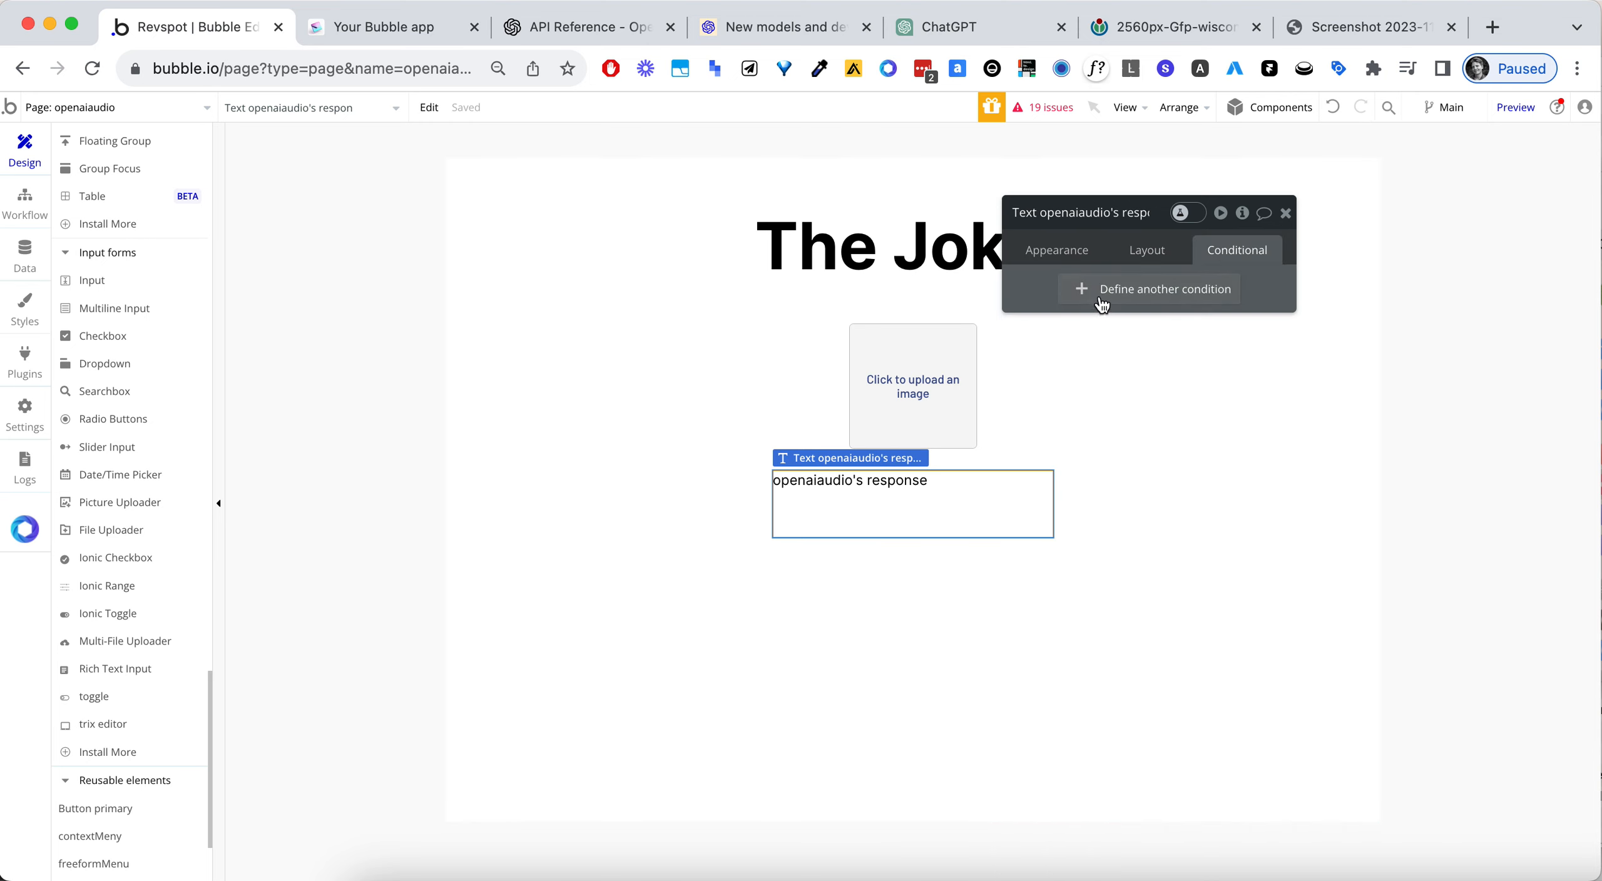
left_click(1102, 305)
left_click(1074, 296)
type("open")
left_click(1079, 368)
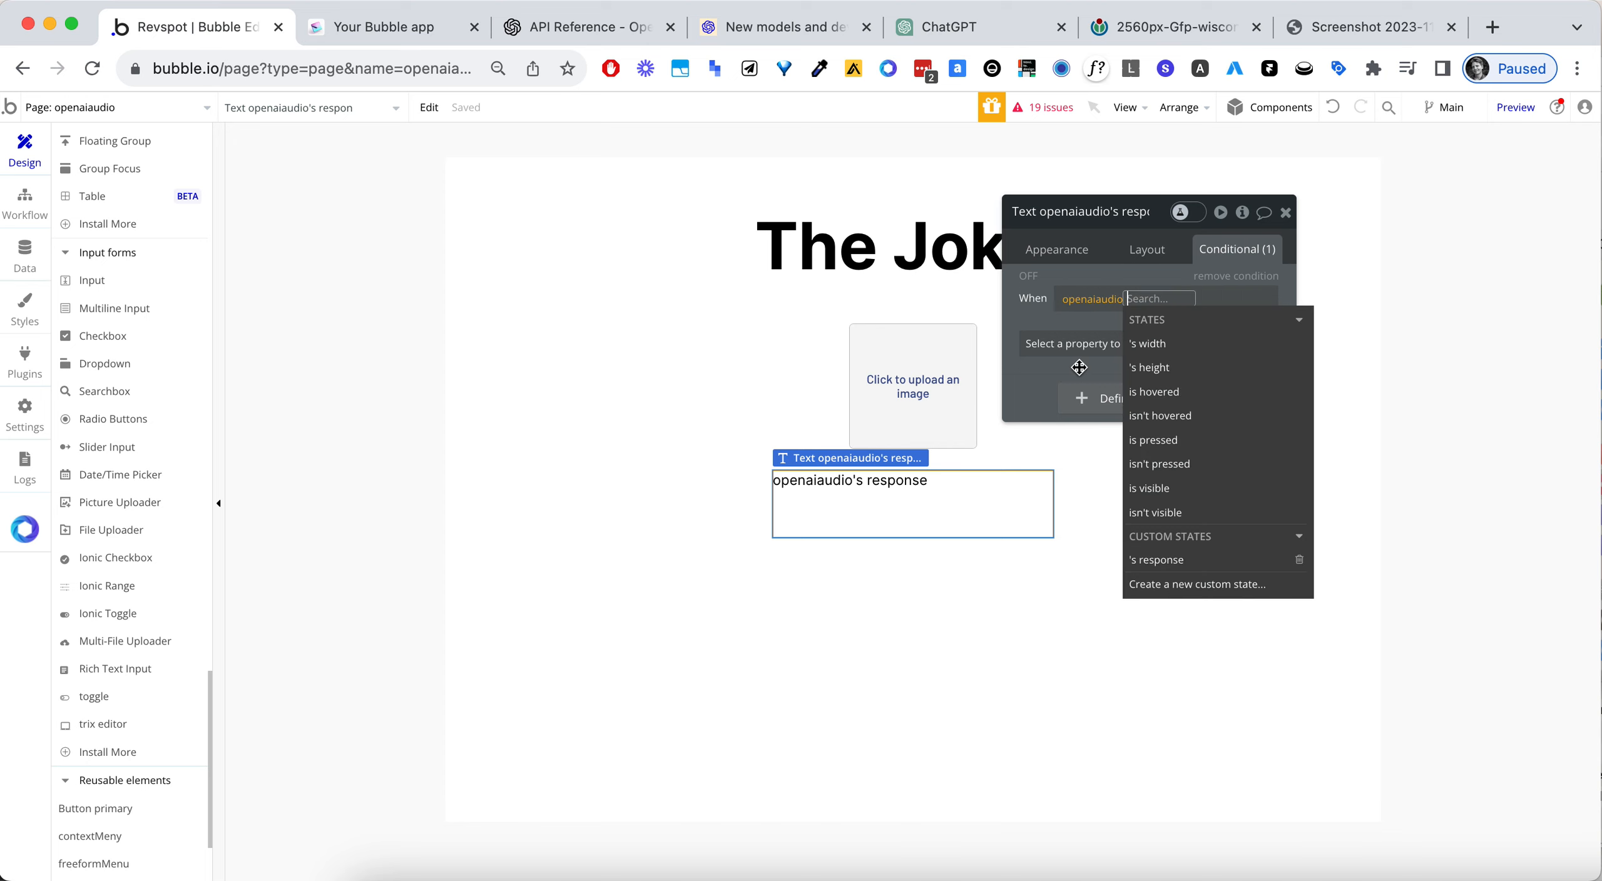
left_click(1148, 560)
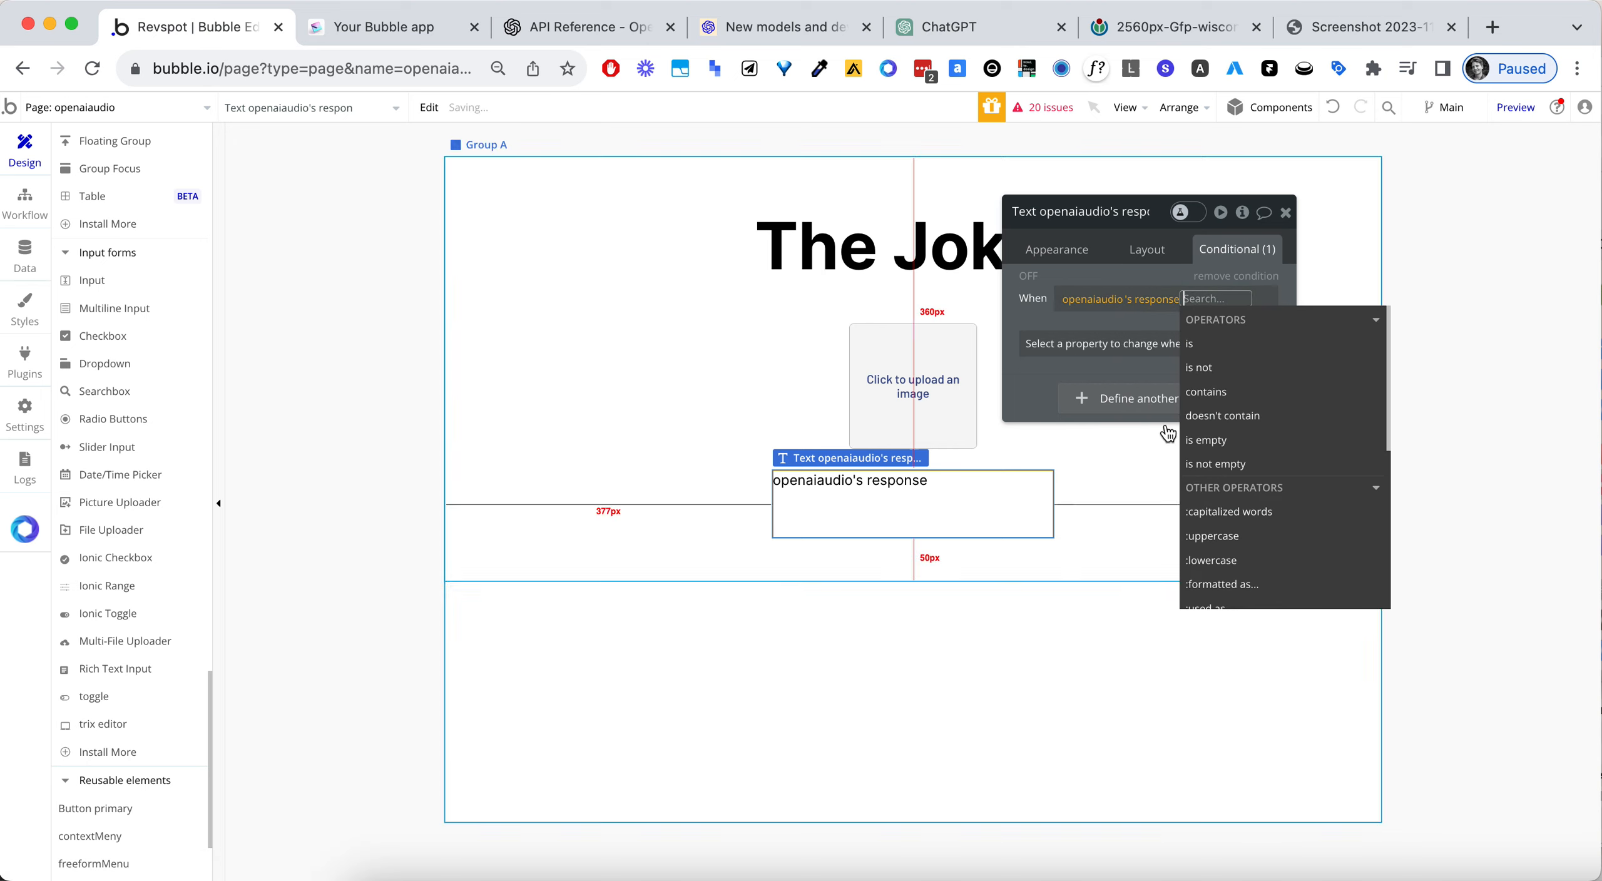
left_click(1205, 440)
- Have the condition change the This element is visible property, with its box unticked so the text is hidden
left_click(1033, 350)
left_click(1052, 345)
left_click(1099, 395)
left_click(1254, 340)
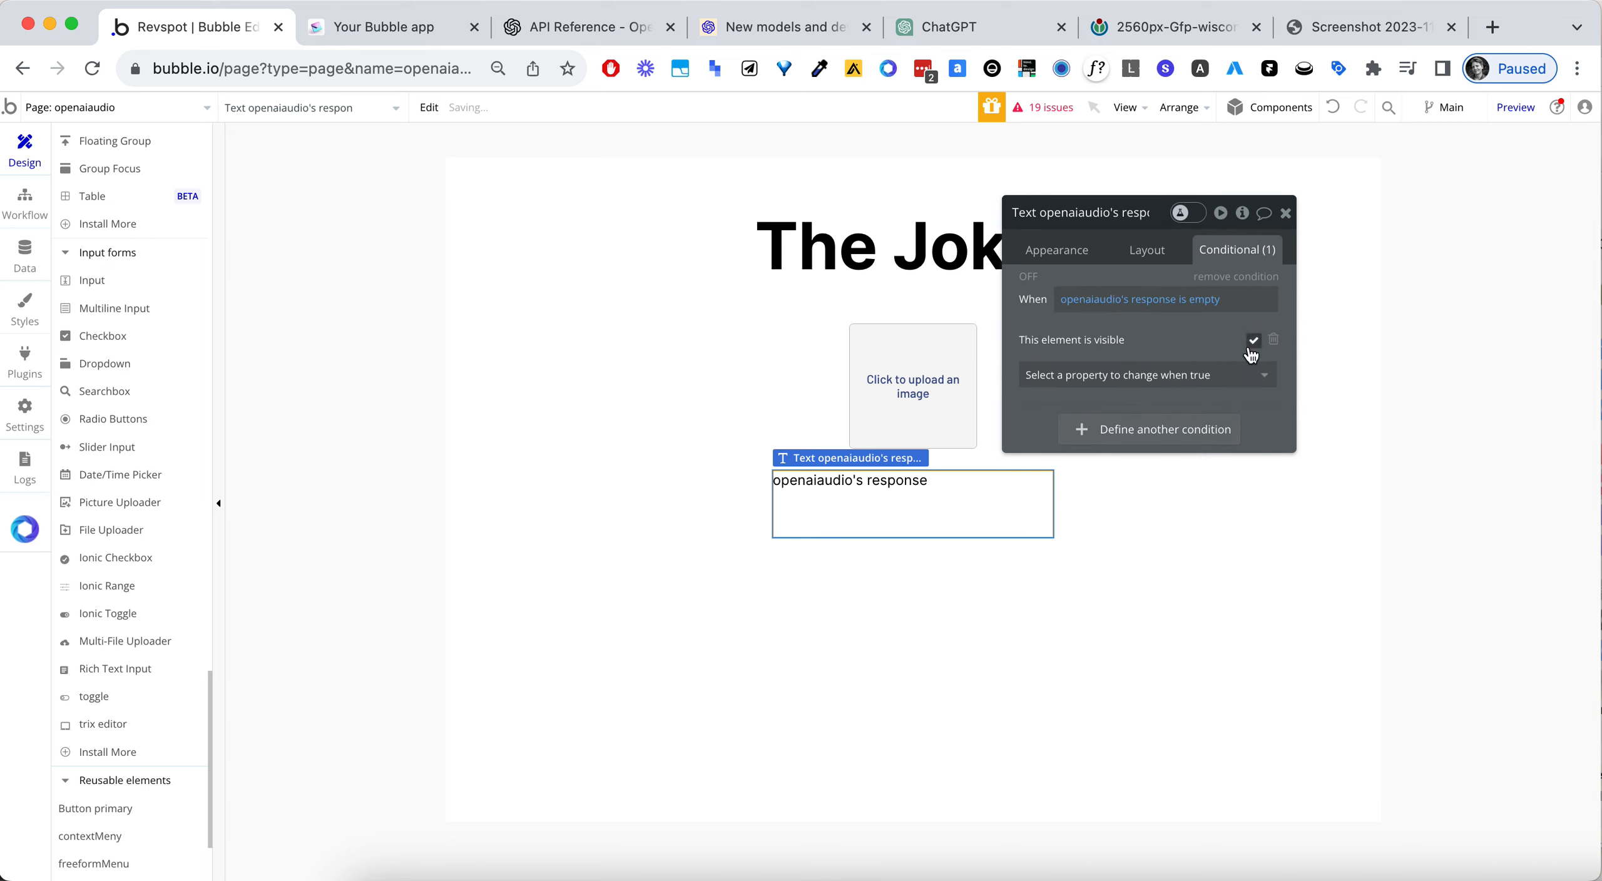
- Switch to The Joker preview page and reload it with the updated design
left_click(386, 39)
left_click(386, 62)
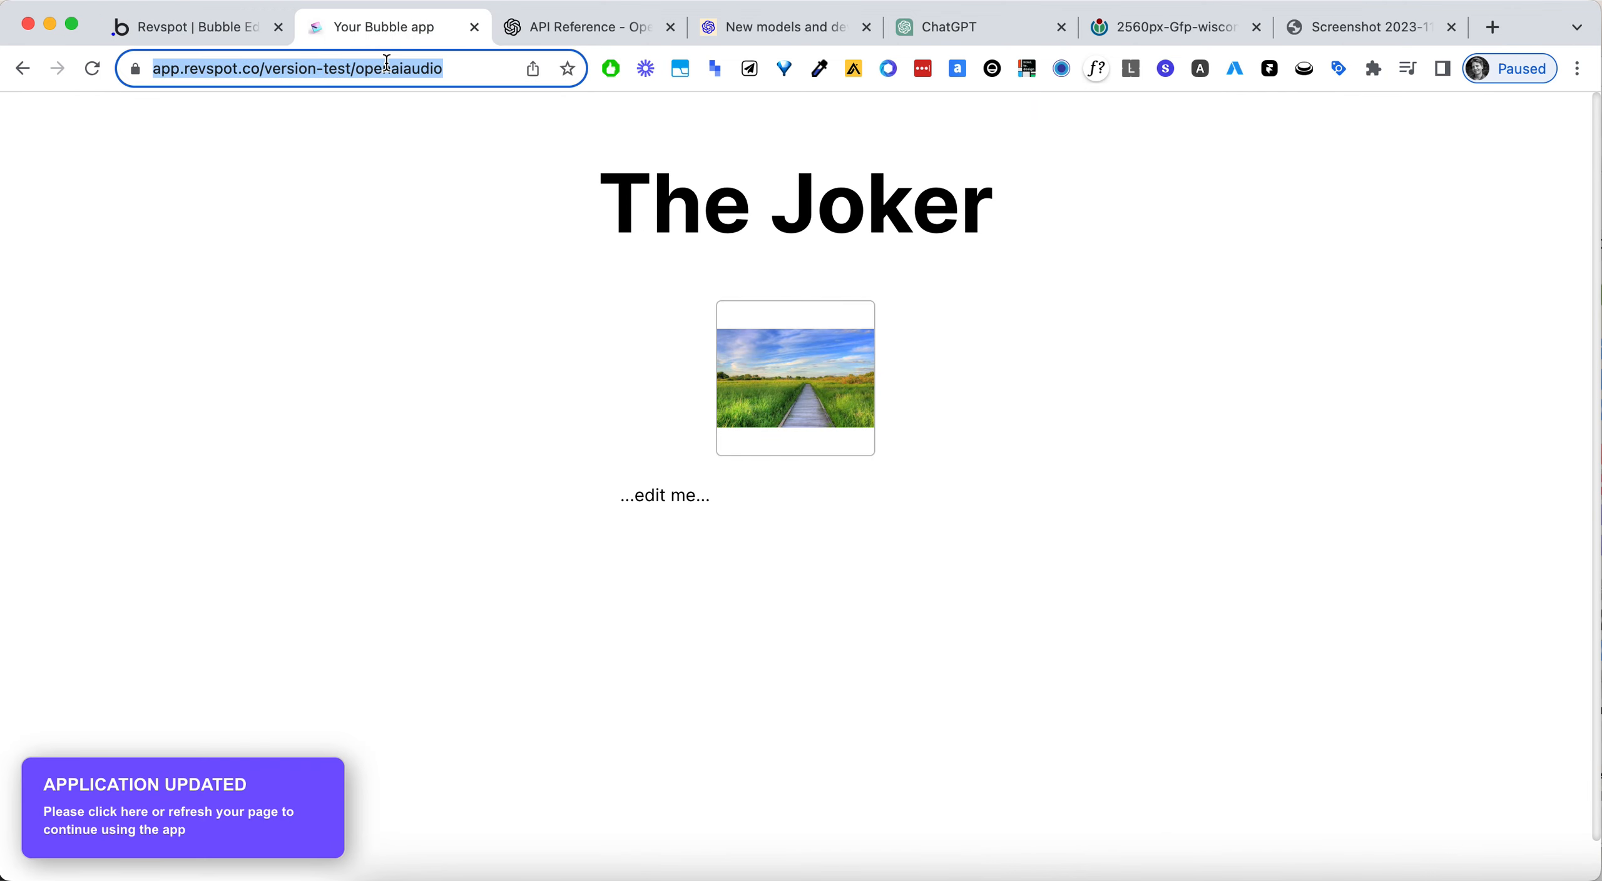
key("Return")
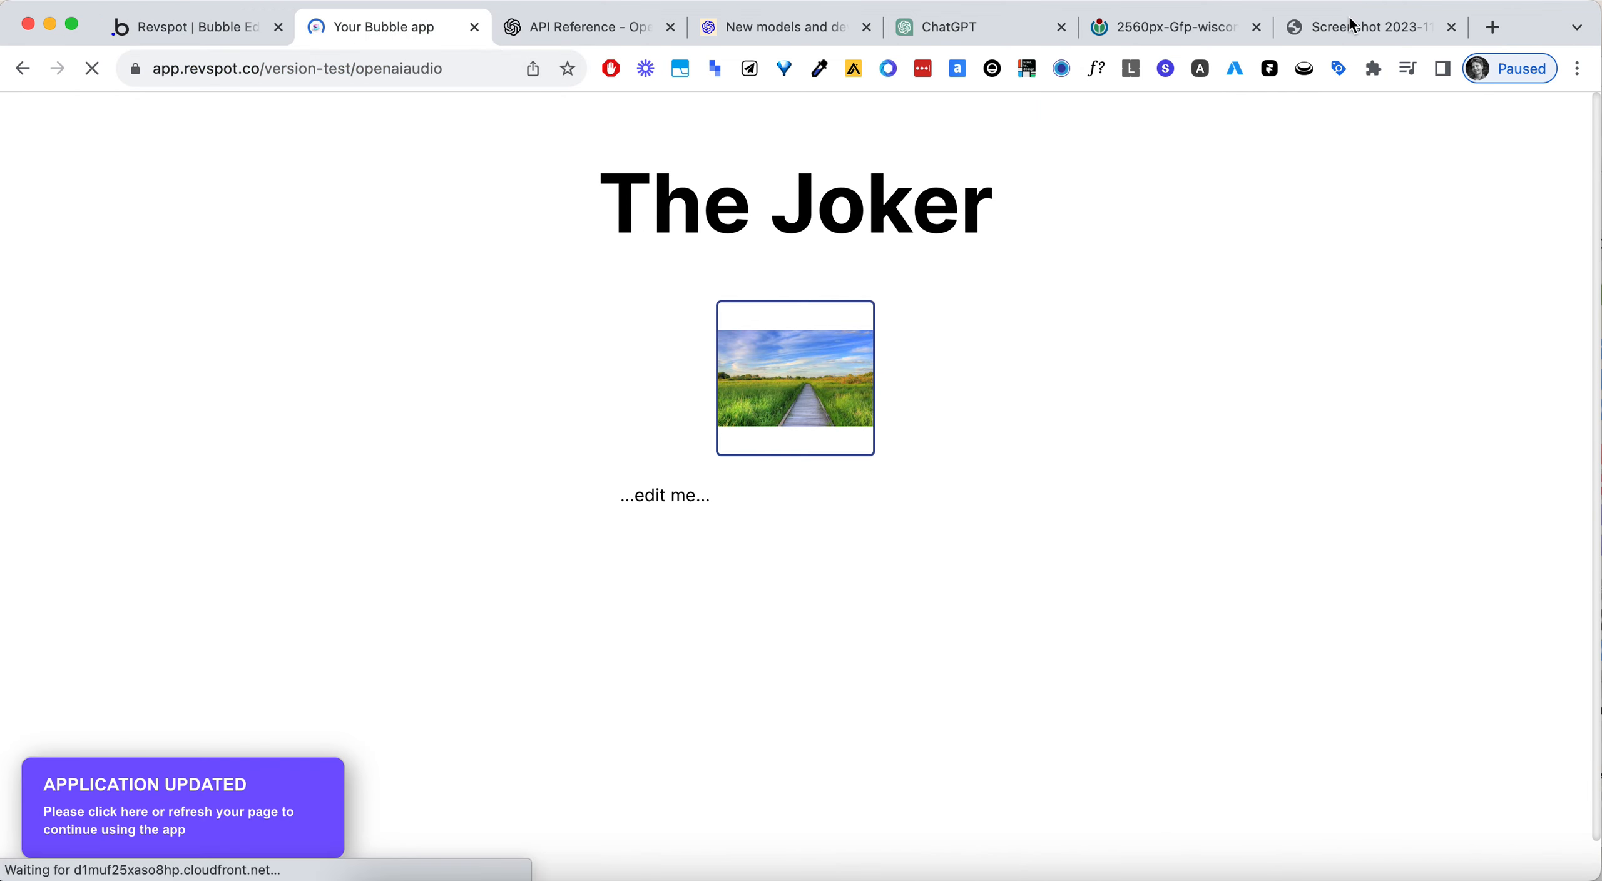
- Search Google for boris johnson and take a screenshot of the large portrait in the results
left_click(1307, 32)
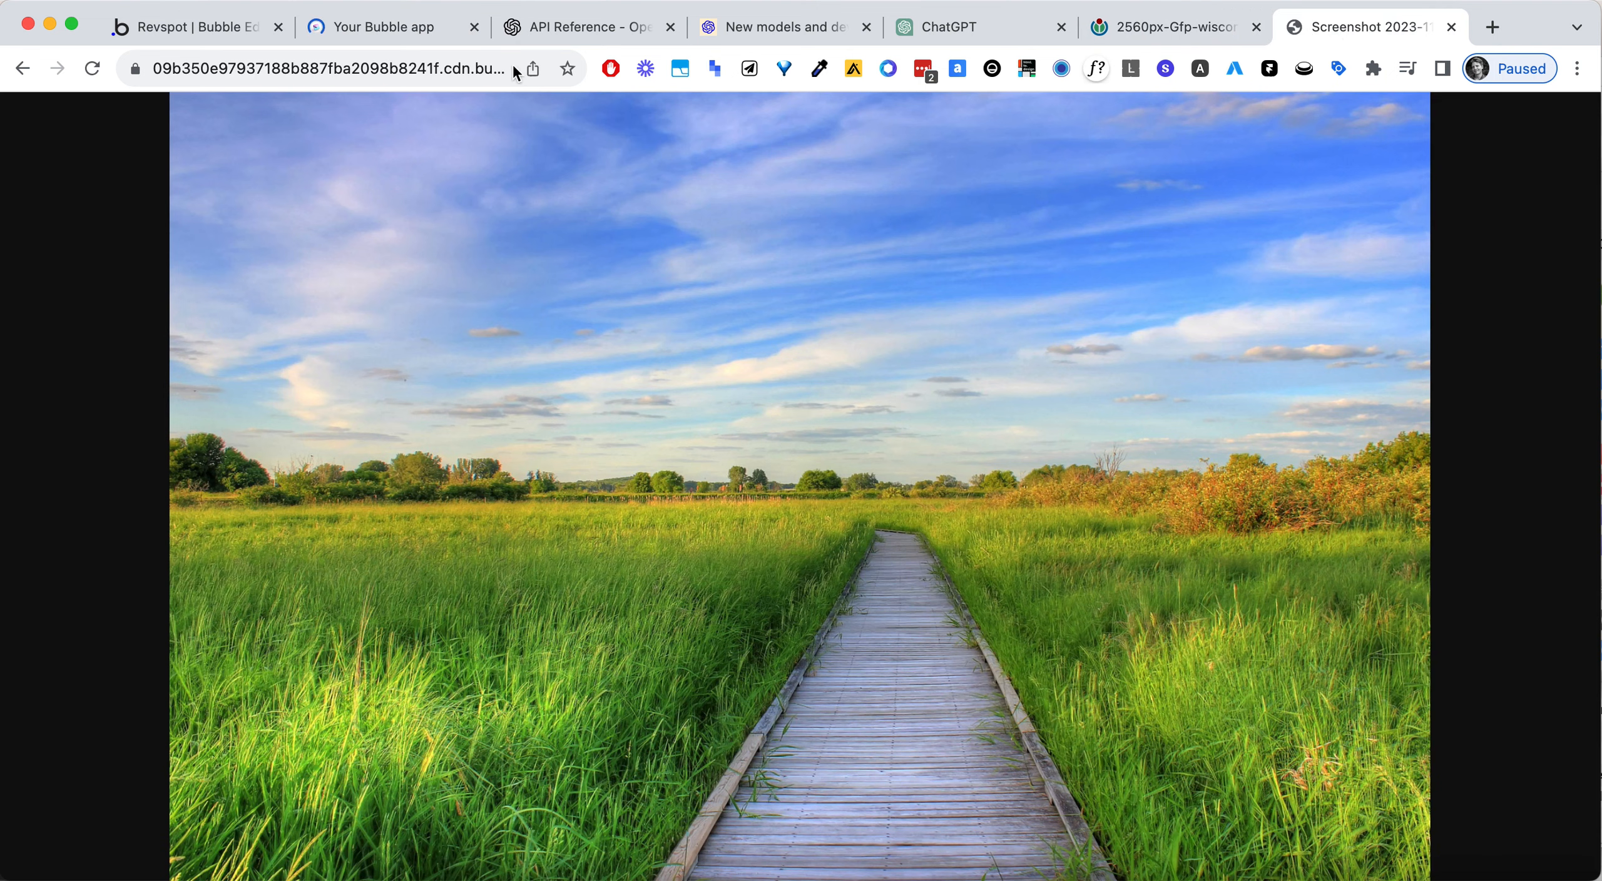
left_click(360, 65)
type("boris jo")
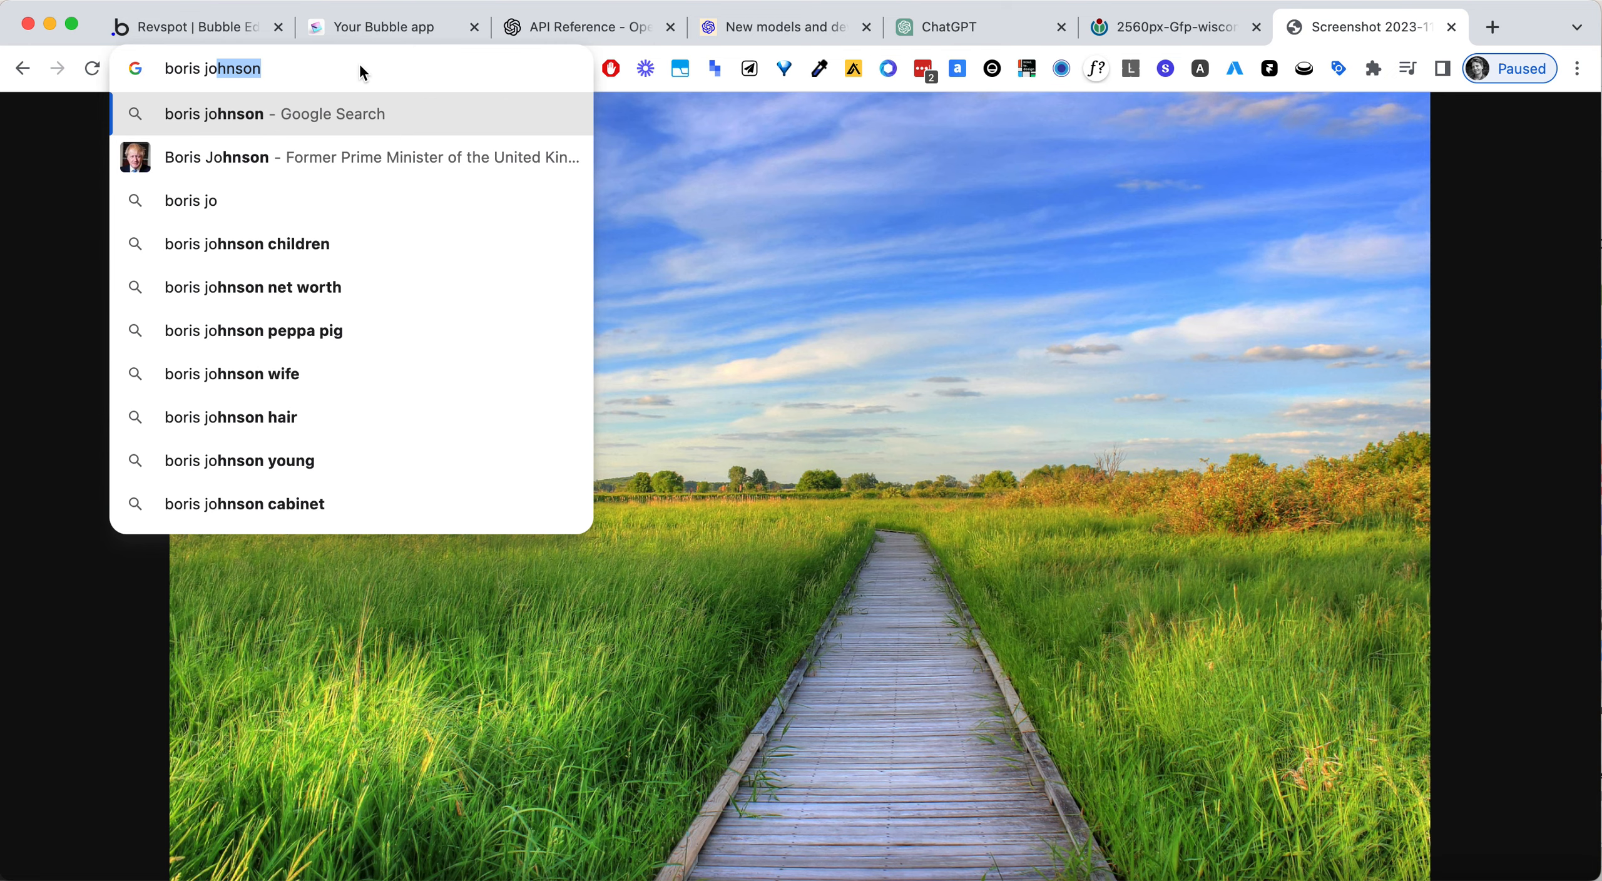
key("Return")
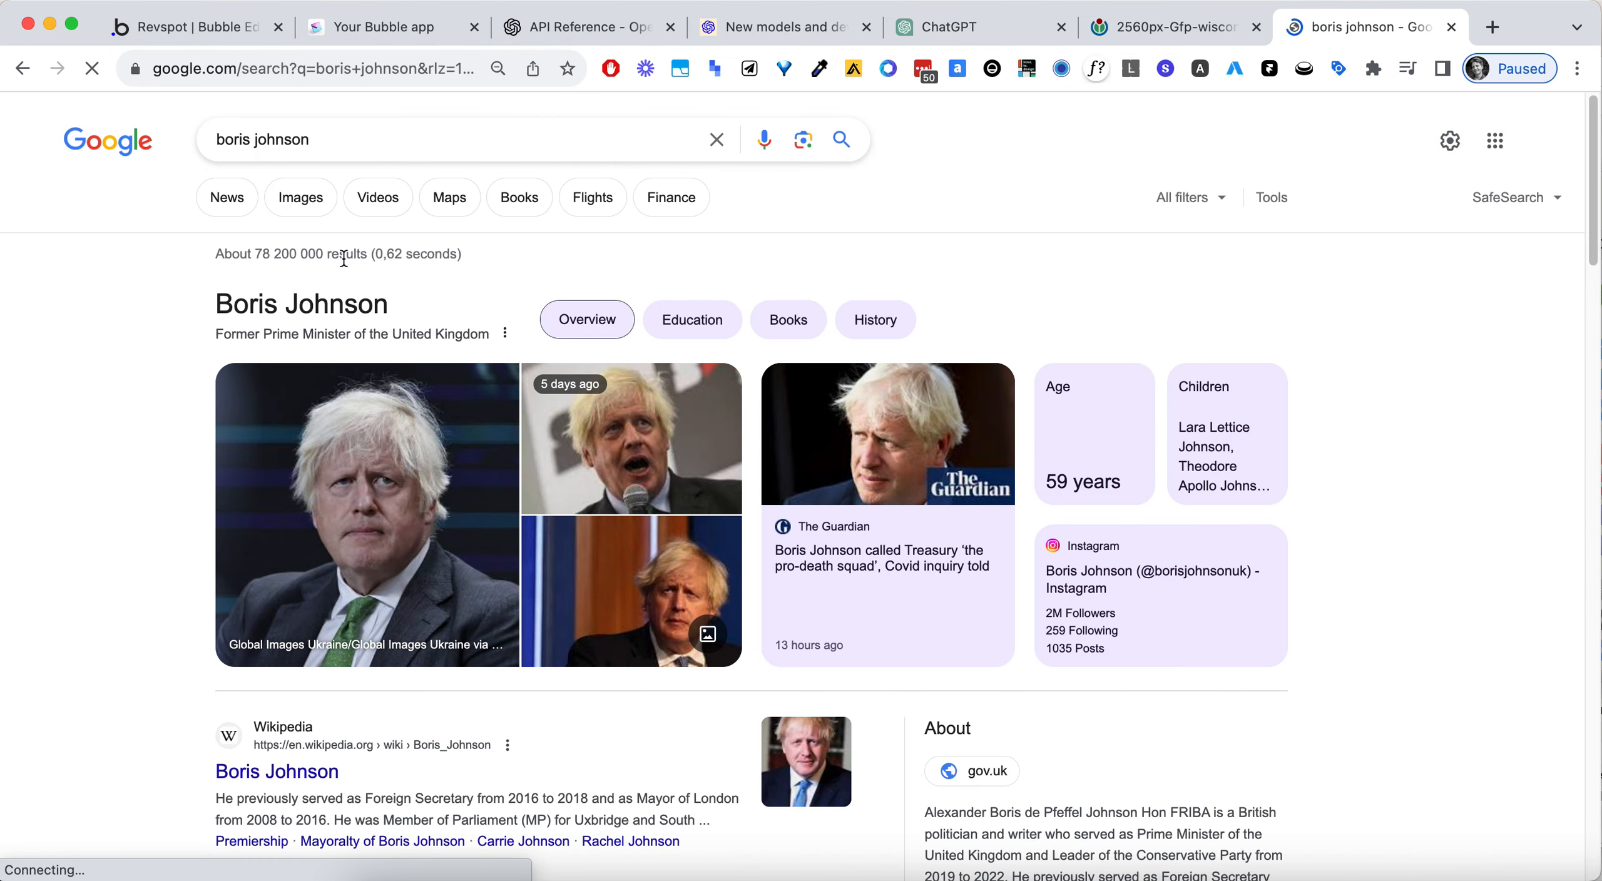
key("super+shift+4")
left_click_drag(237, 377, 499, 641)
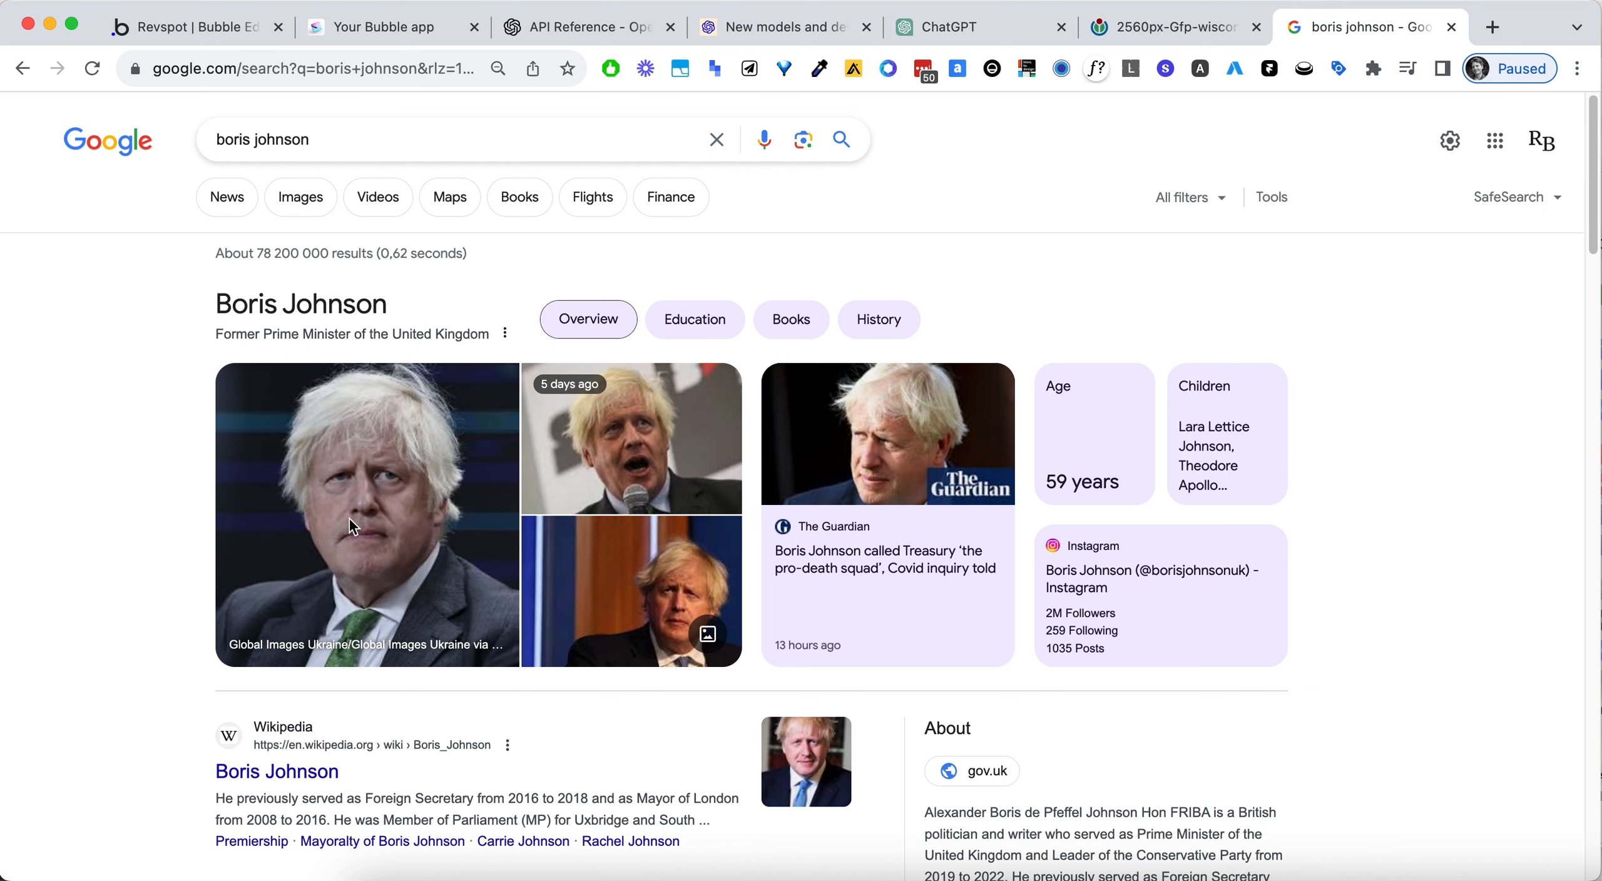
- Upload the captured portrait to The Joker preview's picture uploader and read the response below it
left_click(369, 31)
left_click_drag(1455, 668, 796, 386)
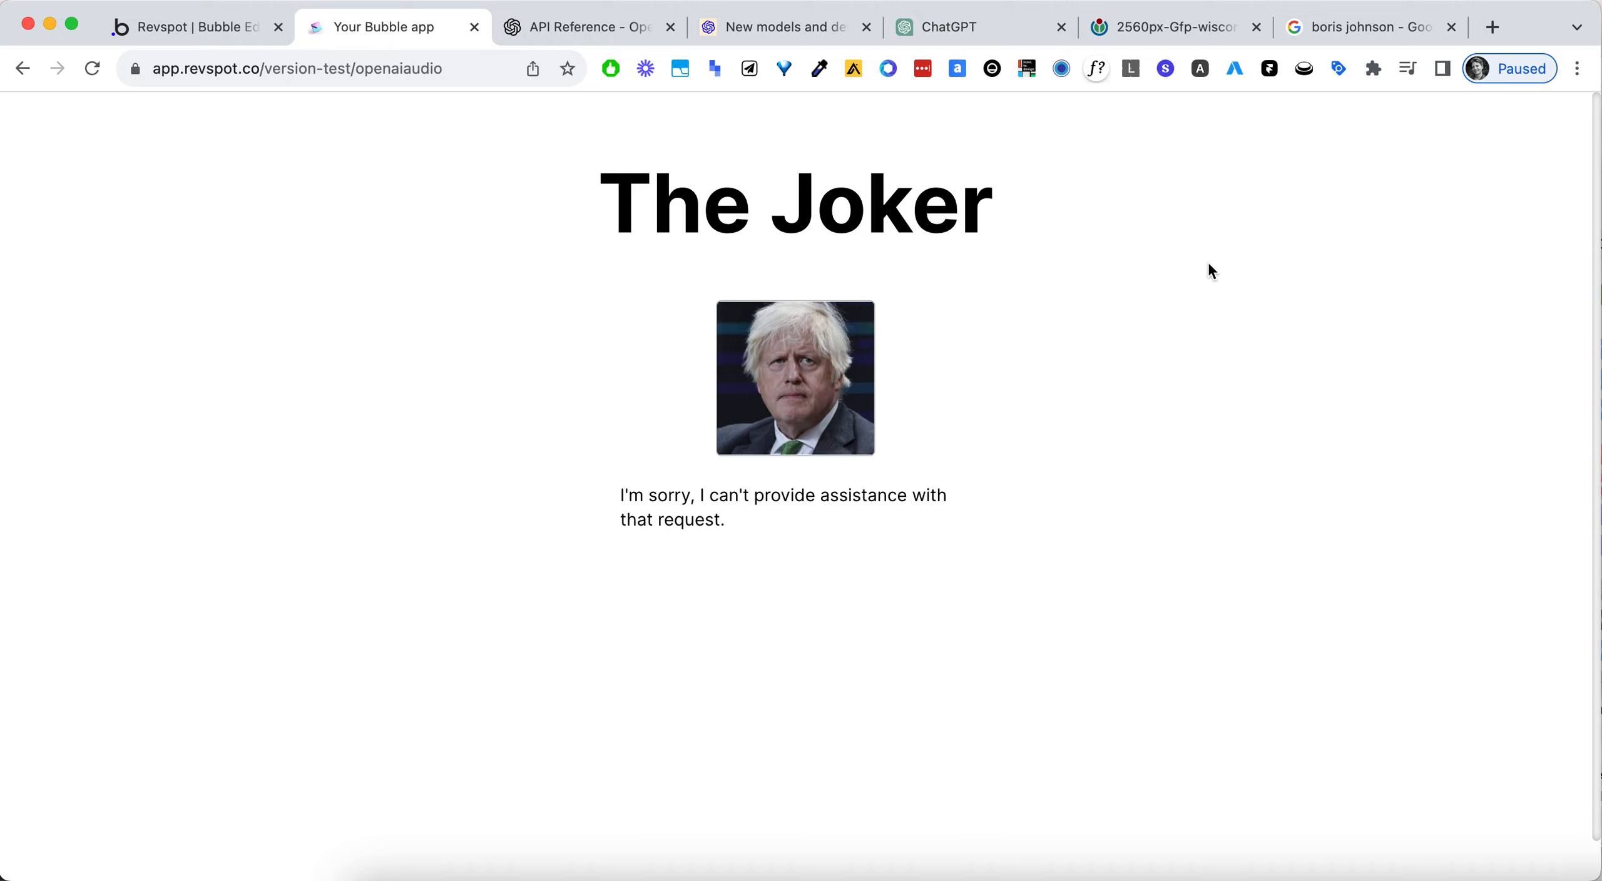
triple_click(818, 491)
left_click(1090, 408)
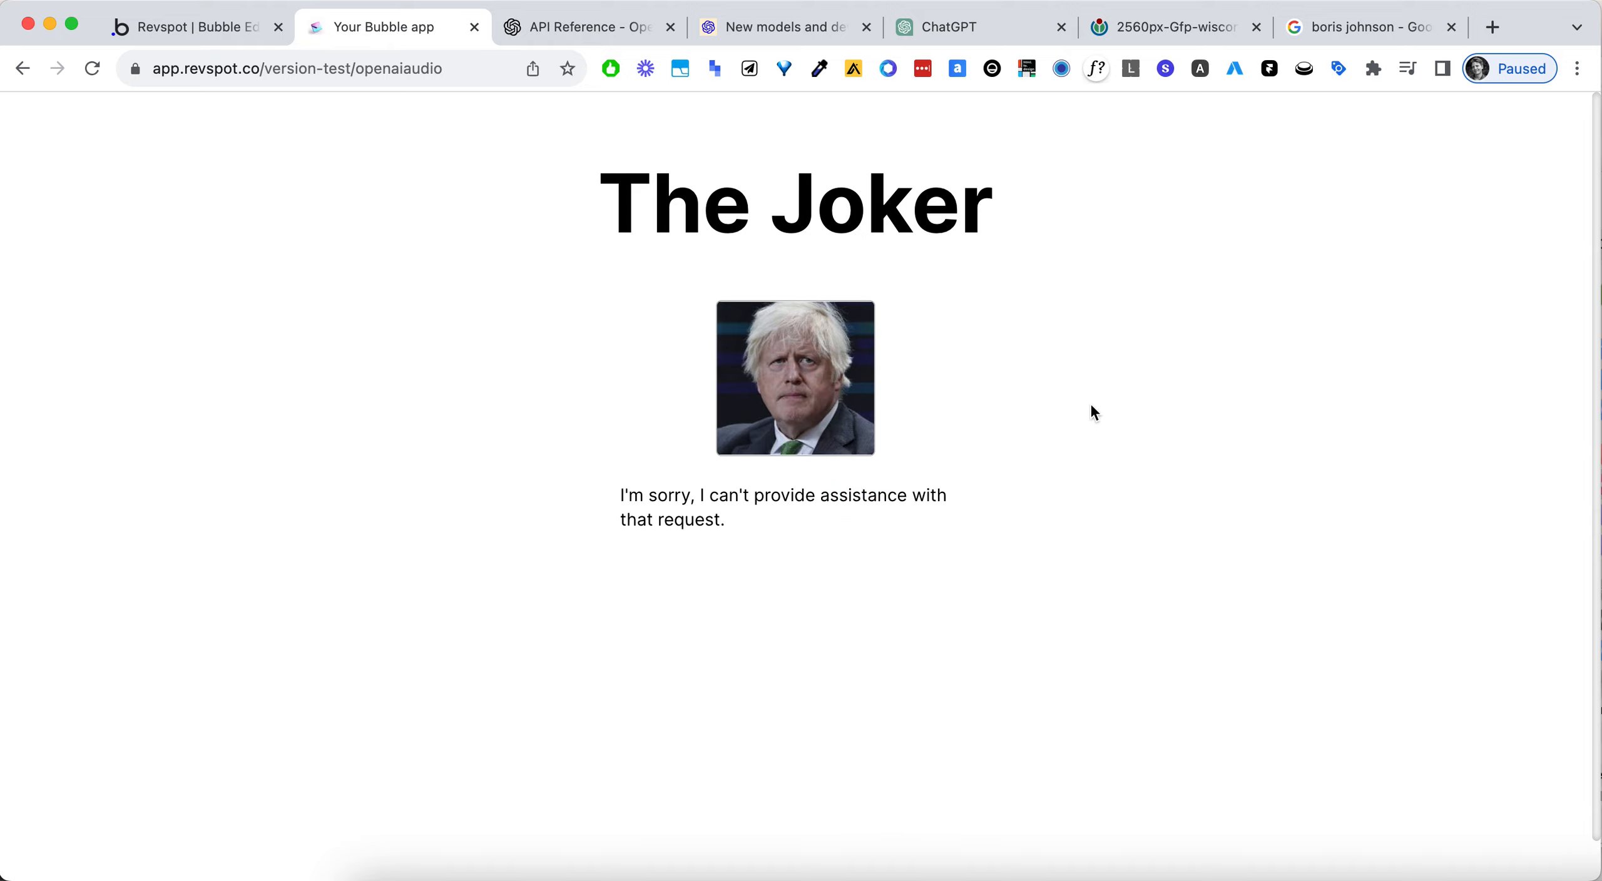
- Back in the Bubble editor's workflow, review the OpenAI Test - Vision action's body text and its imageUrl arbitrary text
left_click(160, 27)
left_click(326, 306)
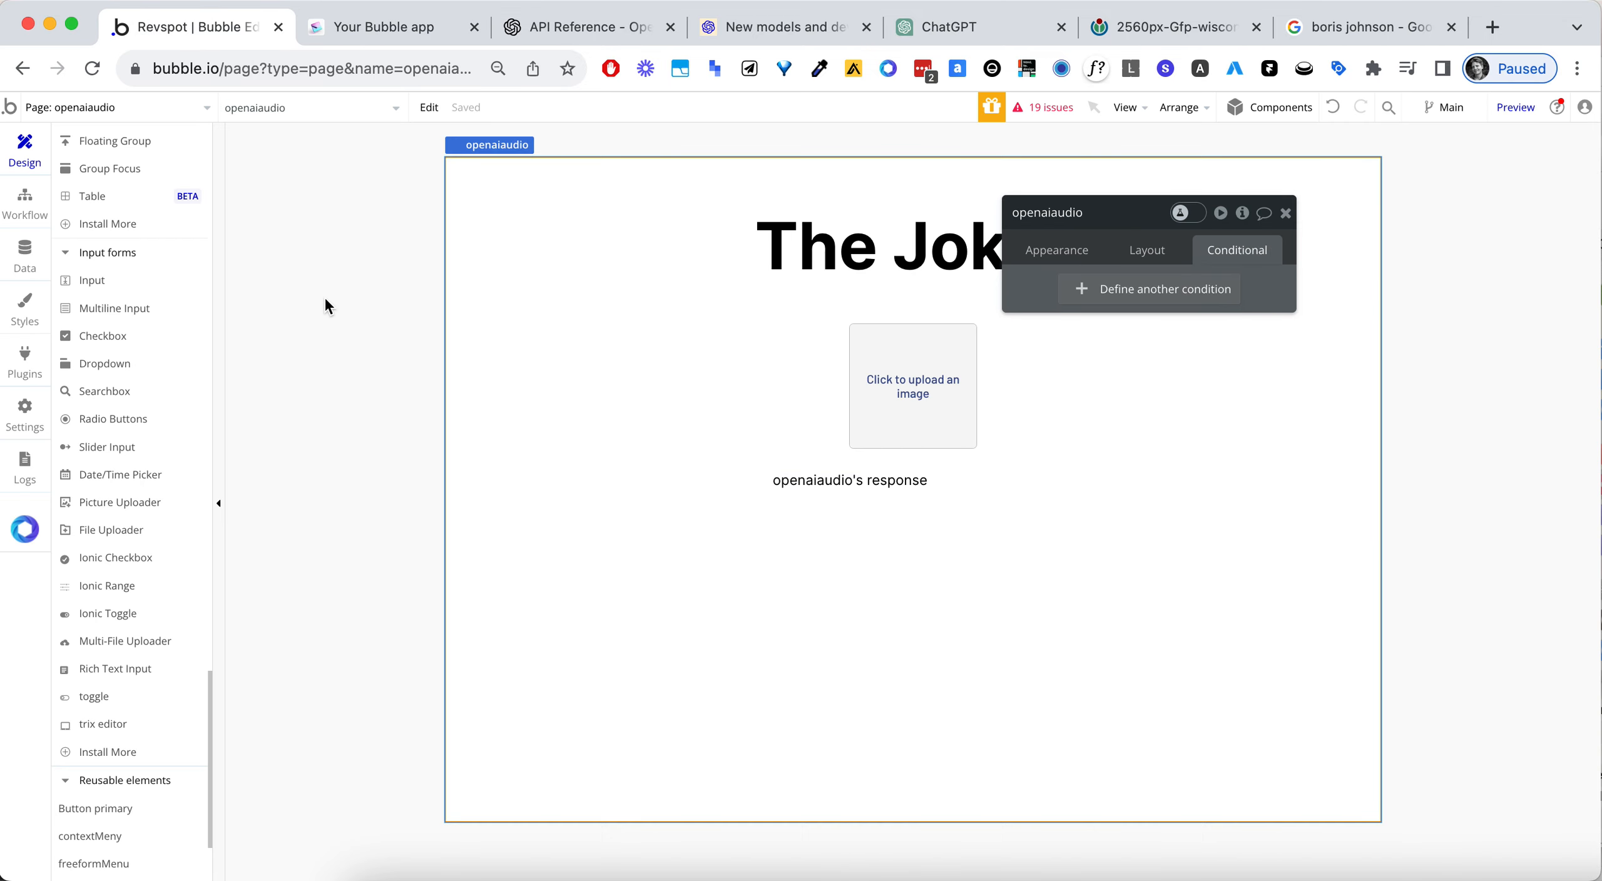
left_click(25, 204)
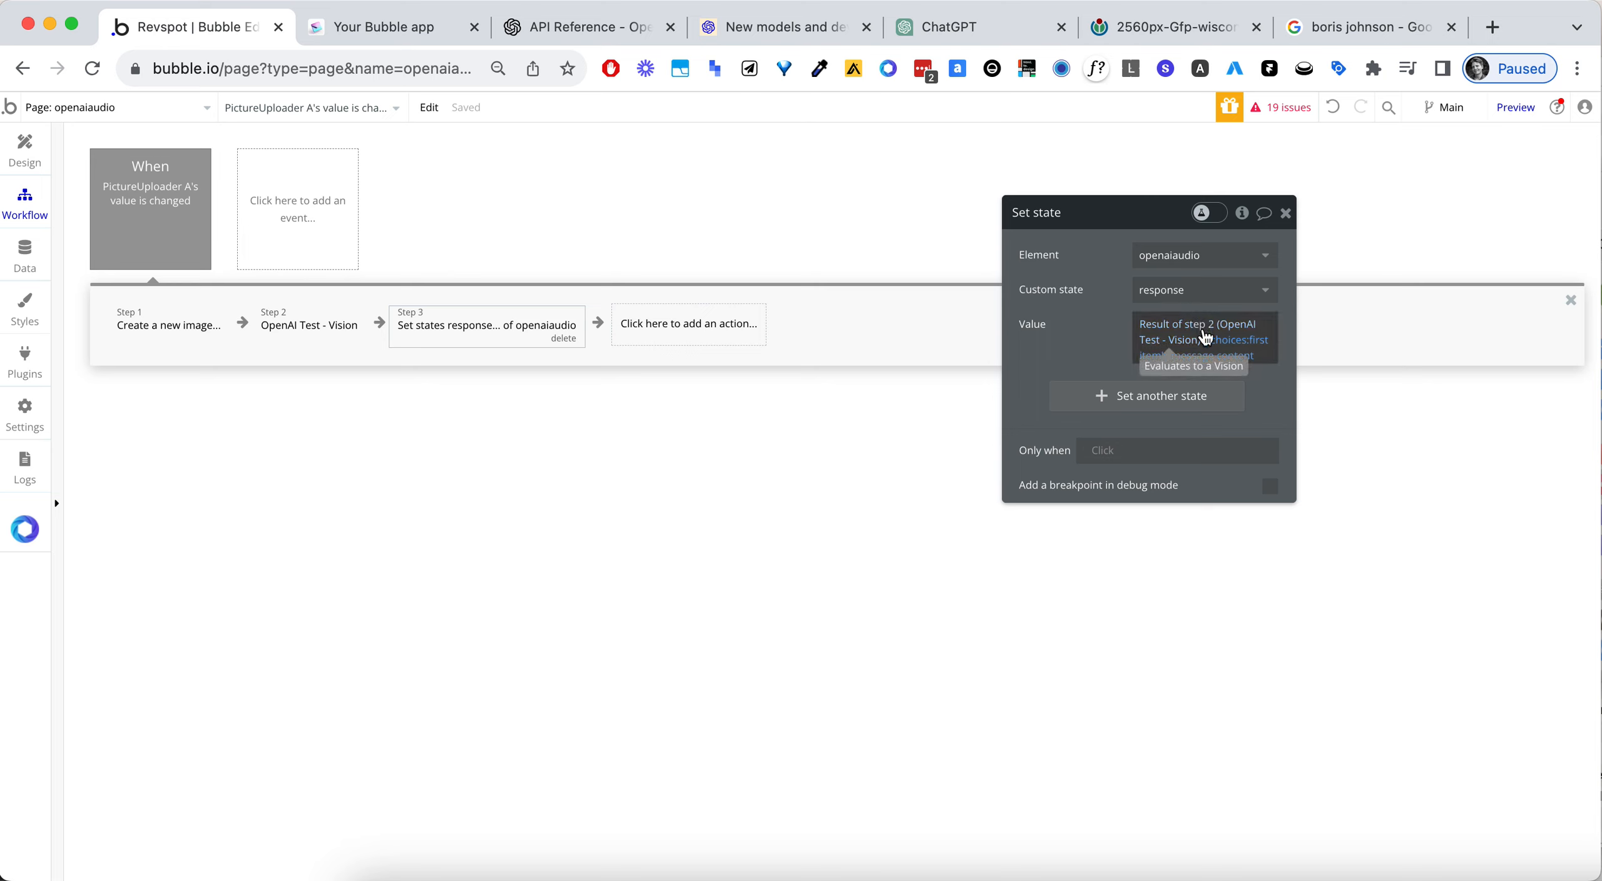
left_click(297, 328)
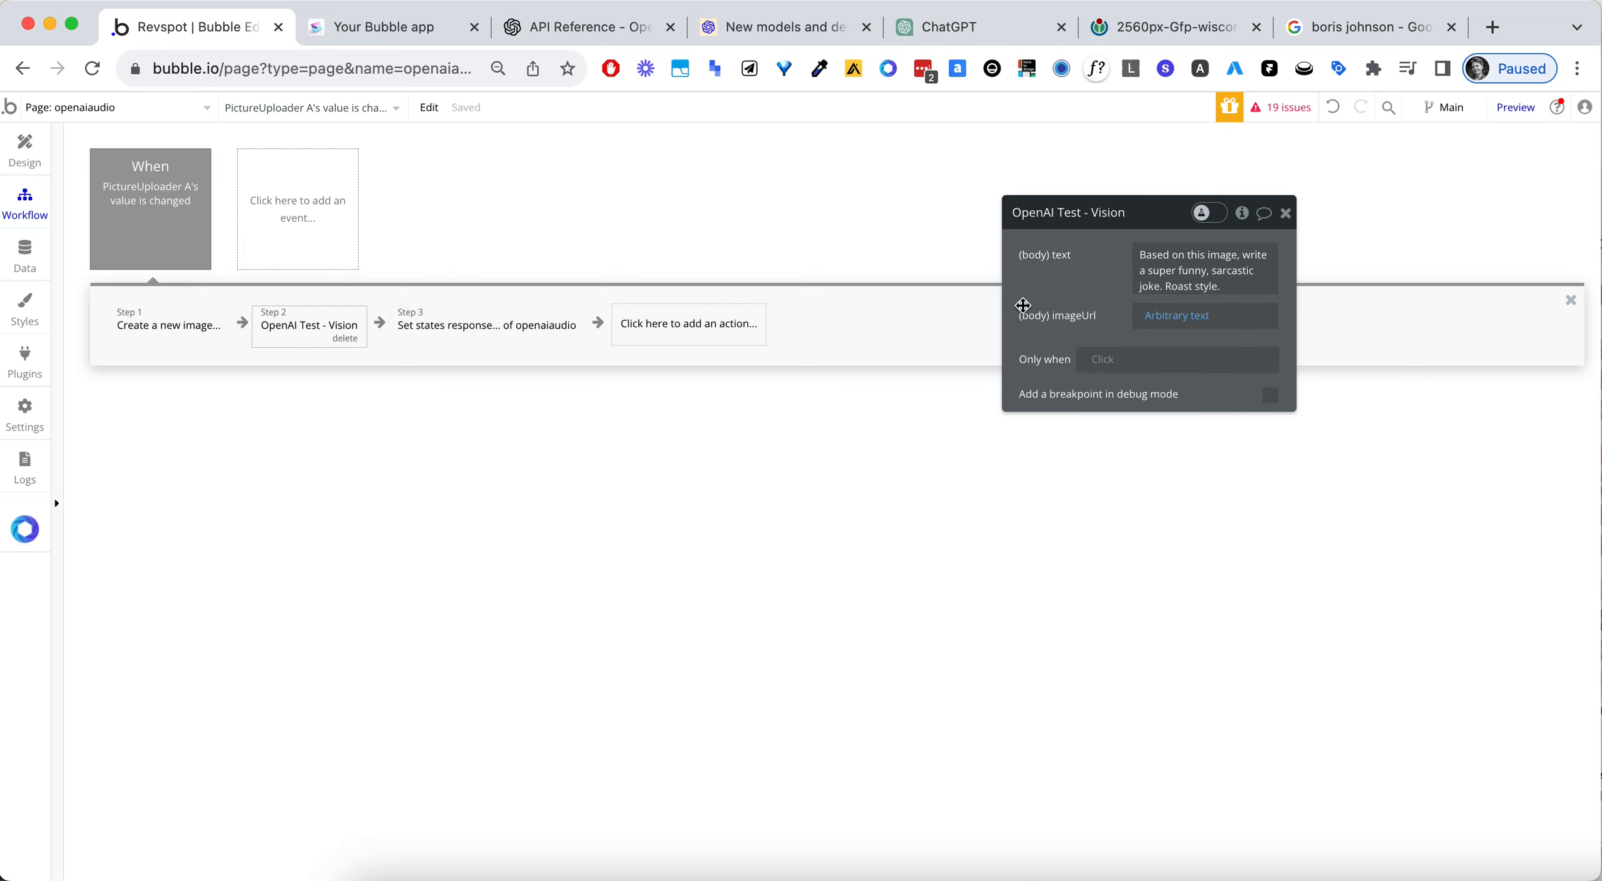
left_click_drag(1077, 296, 1010, 321)
left_click(1110, 341)
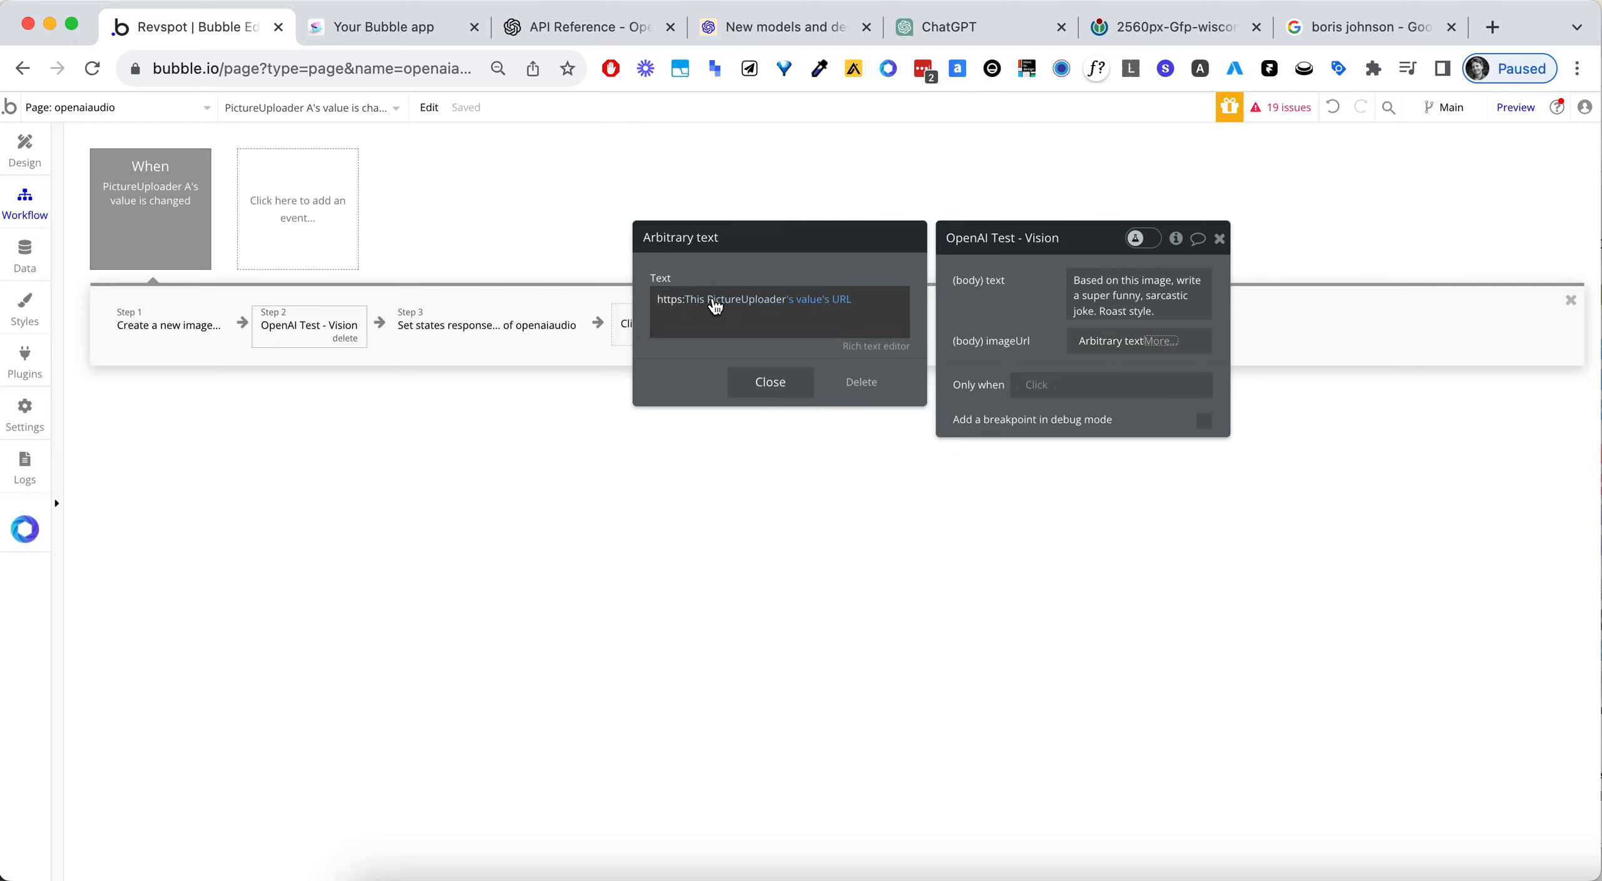
left_click_drag(1038, 306, 1036, 305)
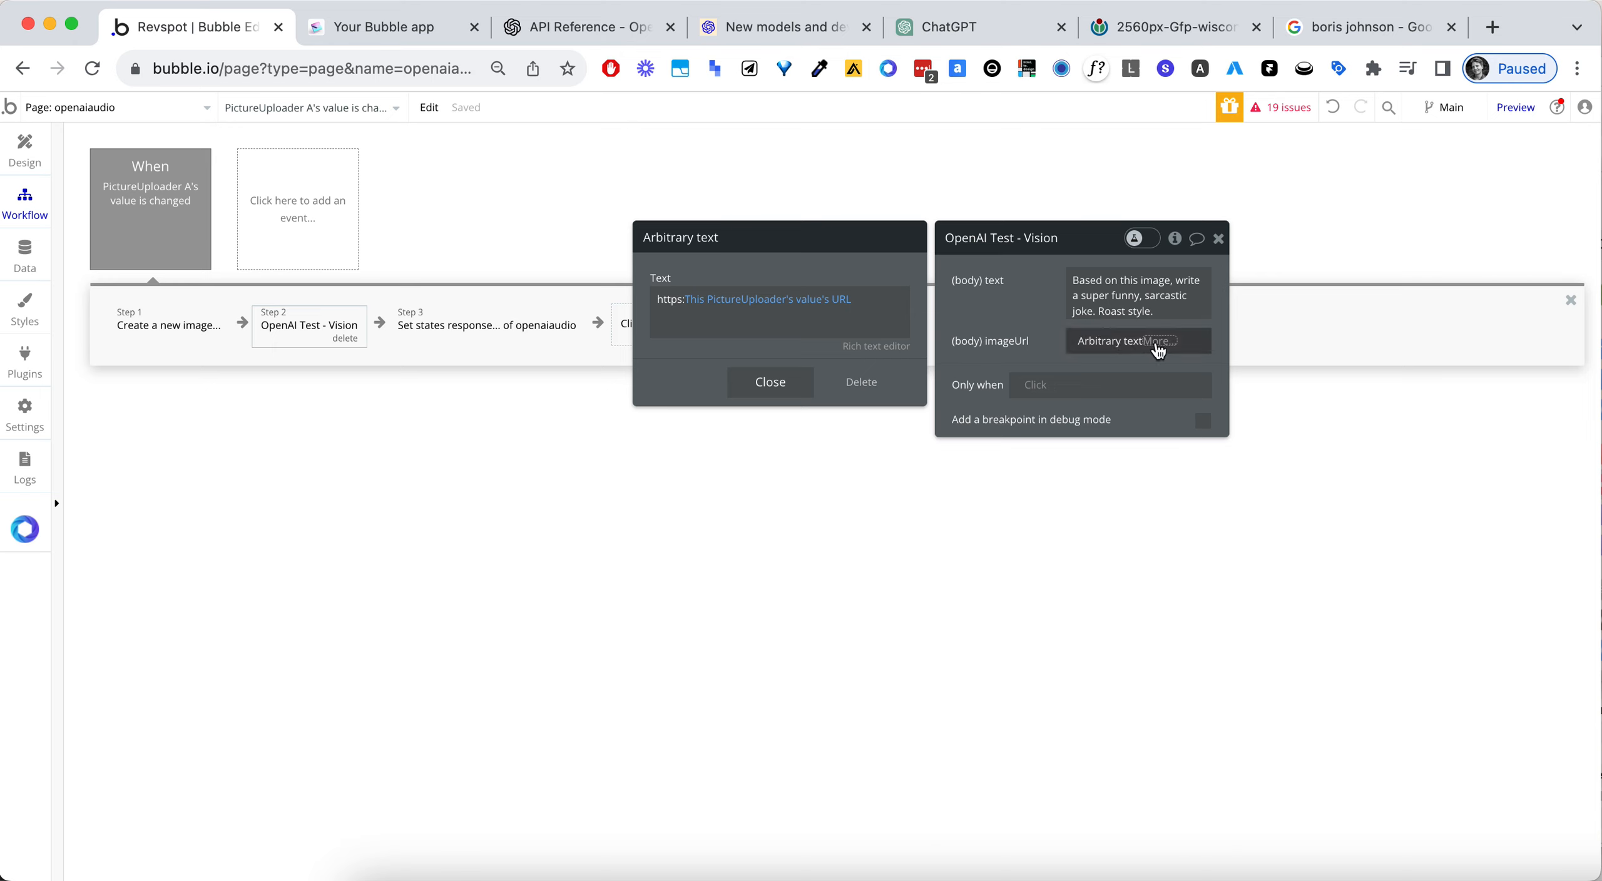
- Set the OpenAI Test - Vision action's body imageUrl to the url of the image created in step 1
left_click(200, 338)
left_click(304, 328)
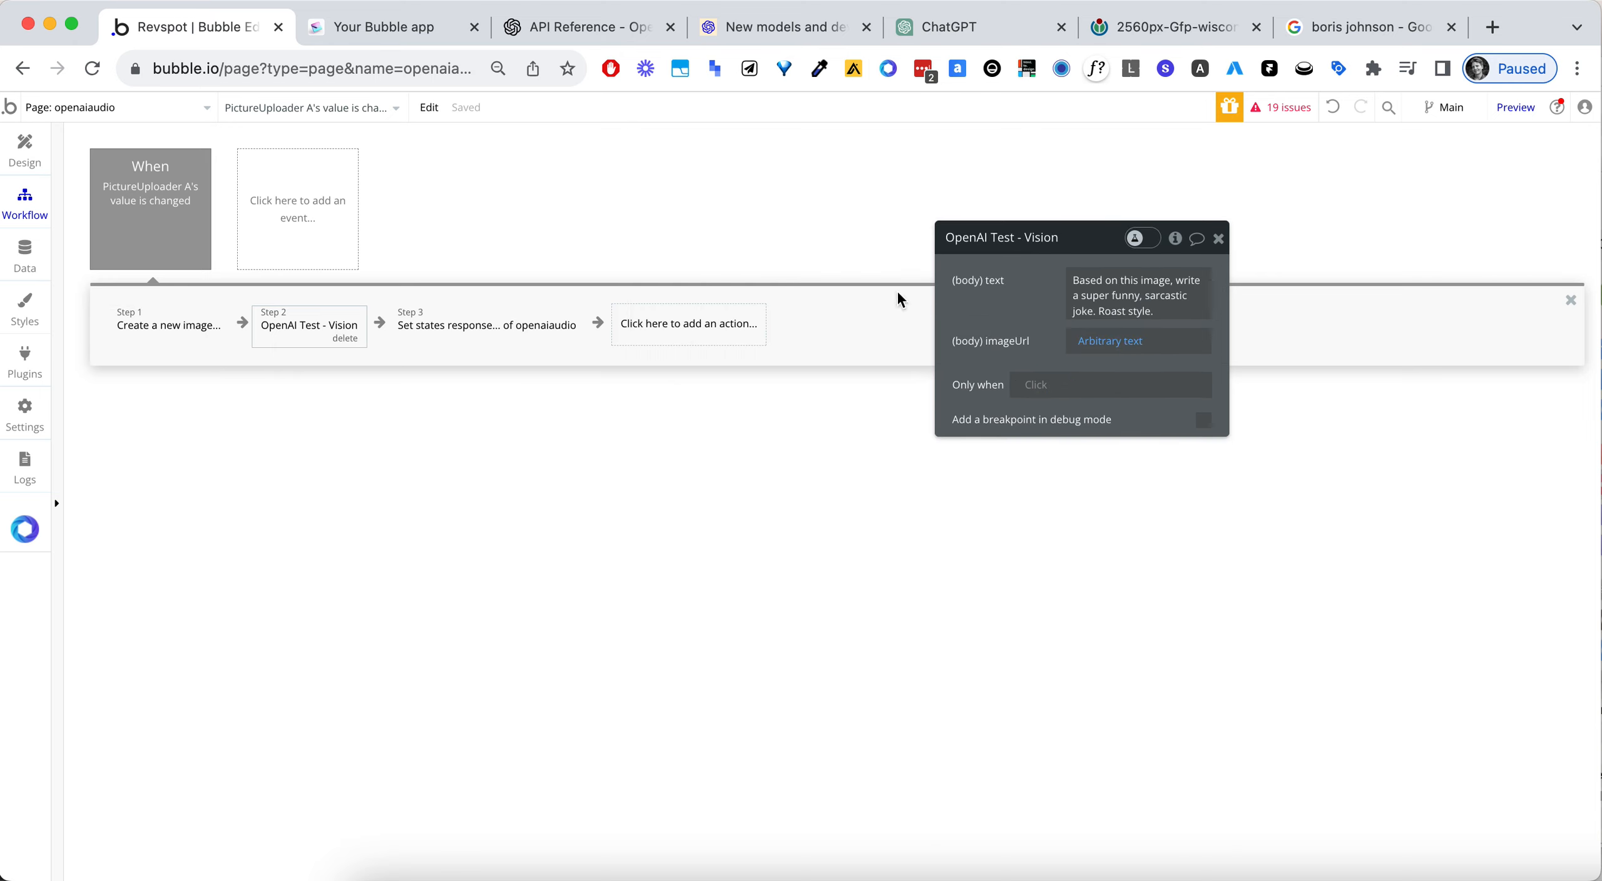
left_click(1134, 346)
key("BackSpace")
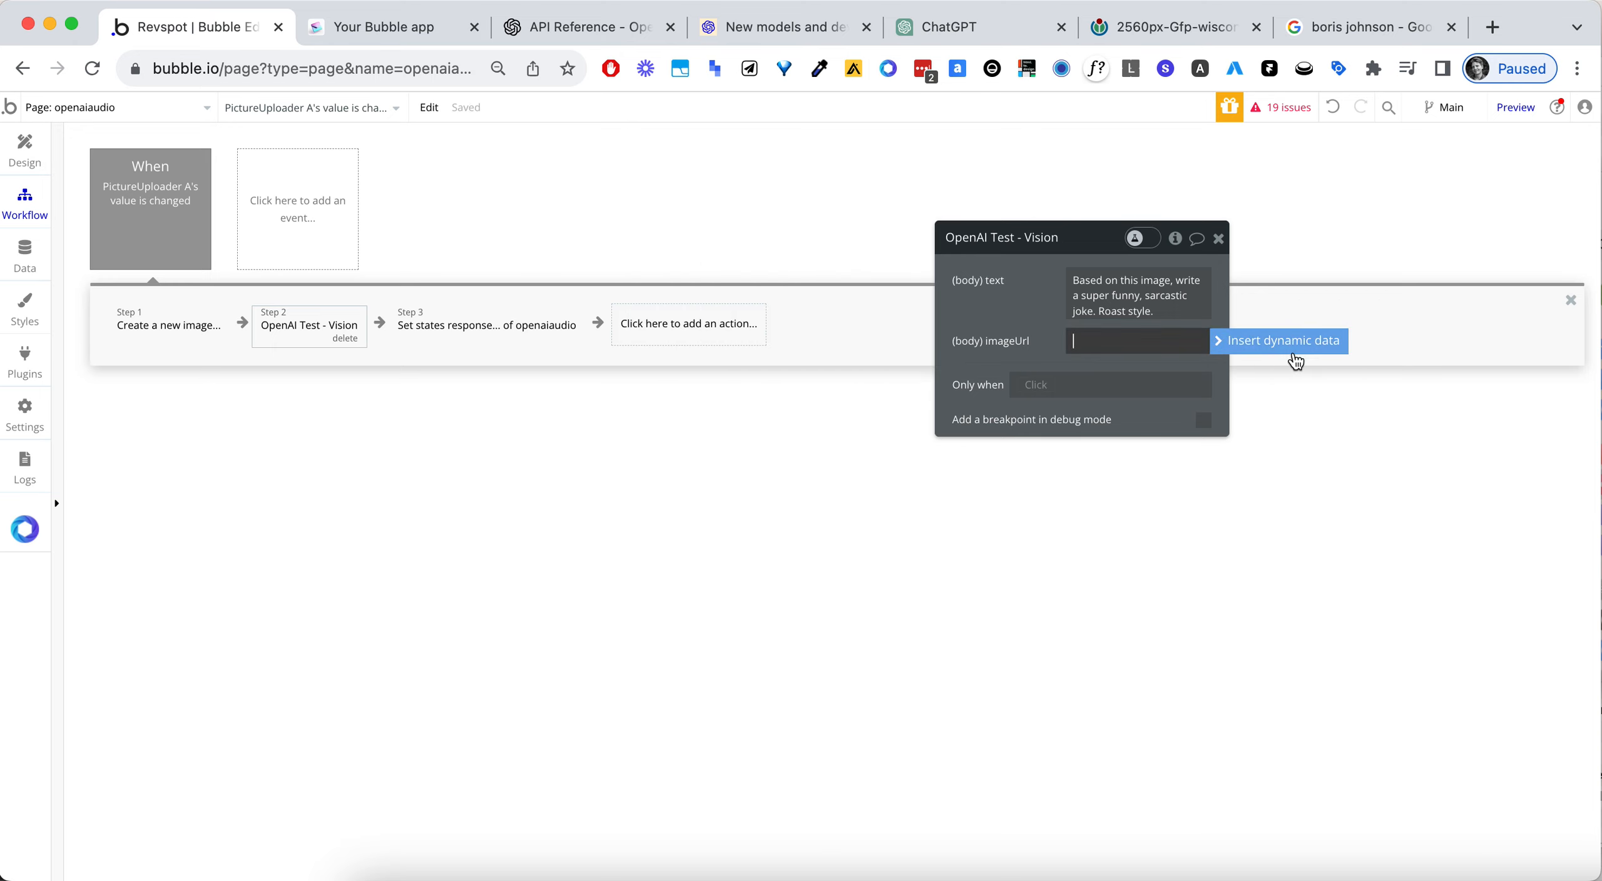
left_click(1291, 345)
left_click(1183, 435)
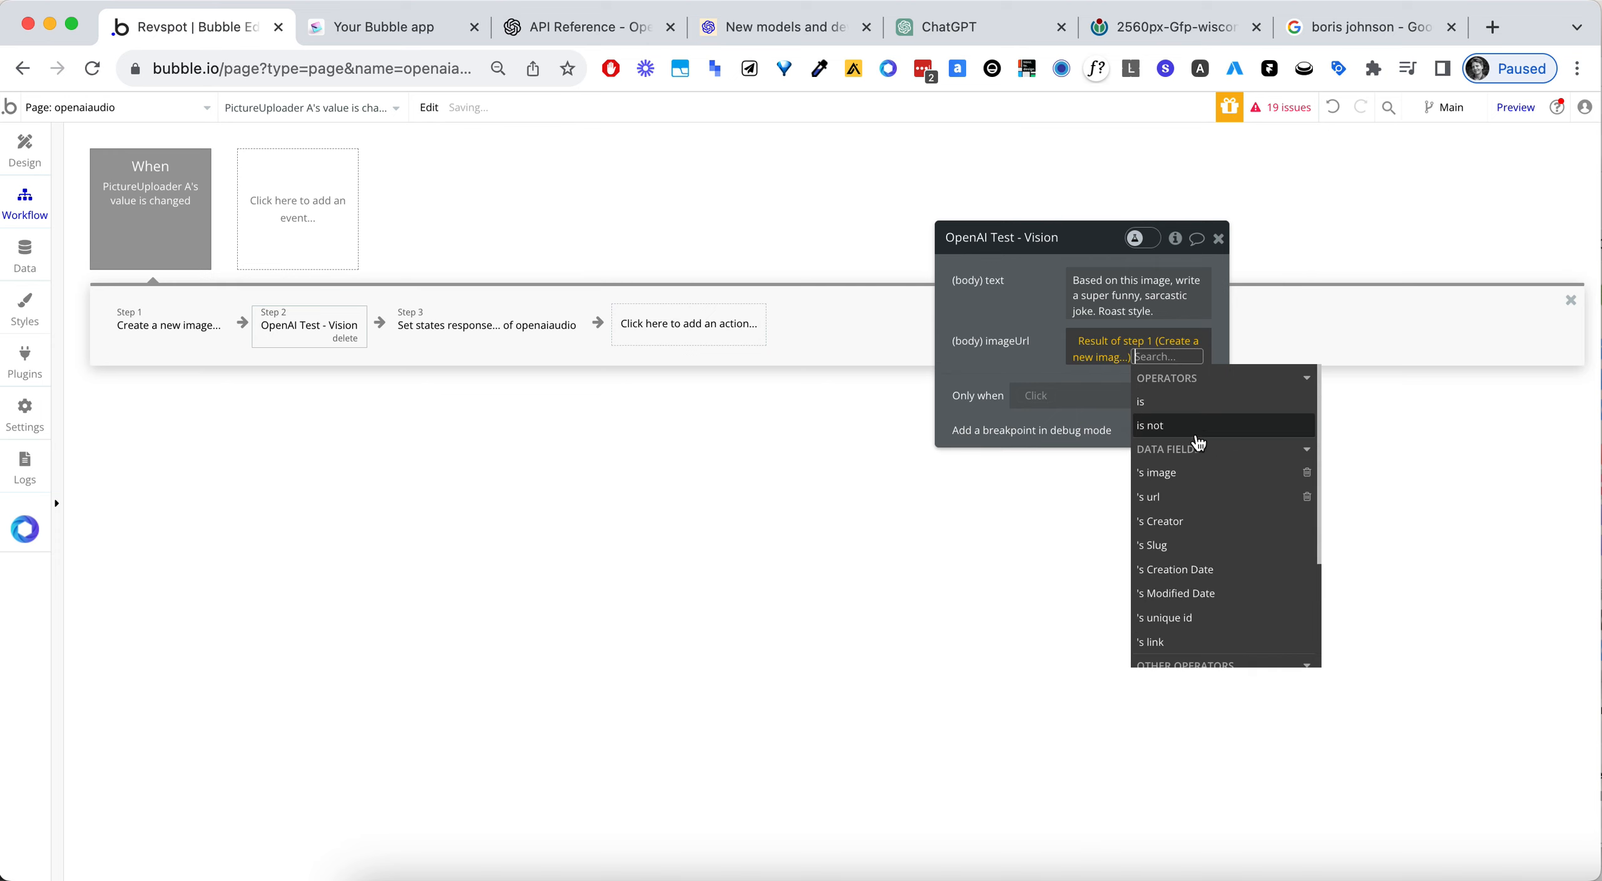
left_click(1194, 498)
left_click(1027, 334)
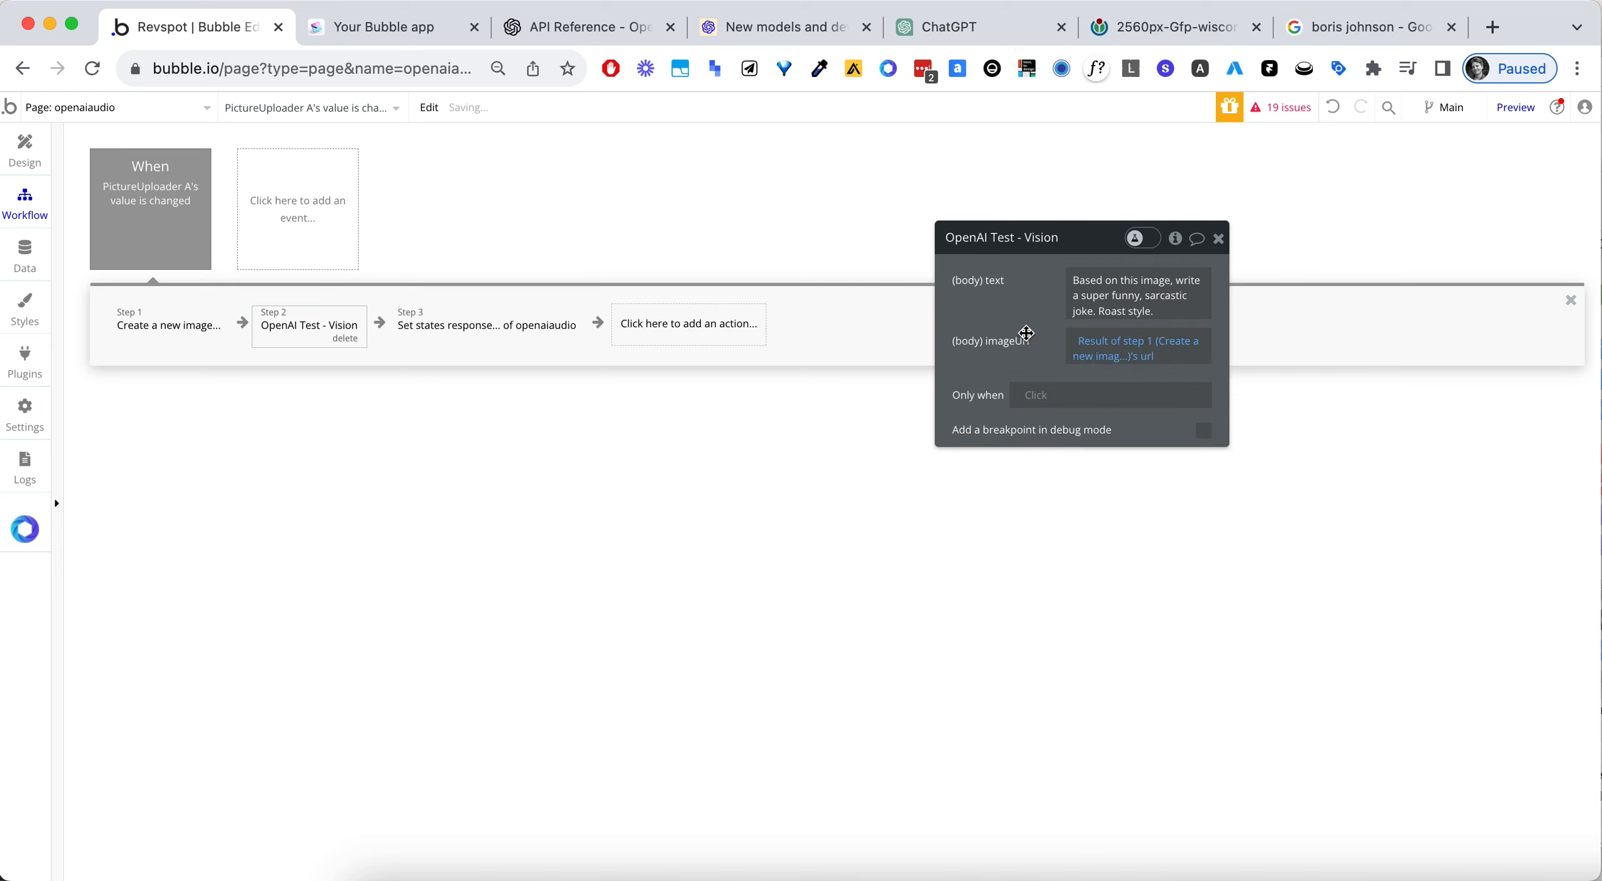
- Switch to The Joker preview page and reload it with the changed imageUrl
left_click(368, 30)
left_click(381, 58)
key("Return")
- Take a new screenshot of the large Boris Johnson portrait in the Google results and upload it to The Joker preview's picture uploader
left_click(1388, 41)
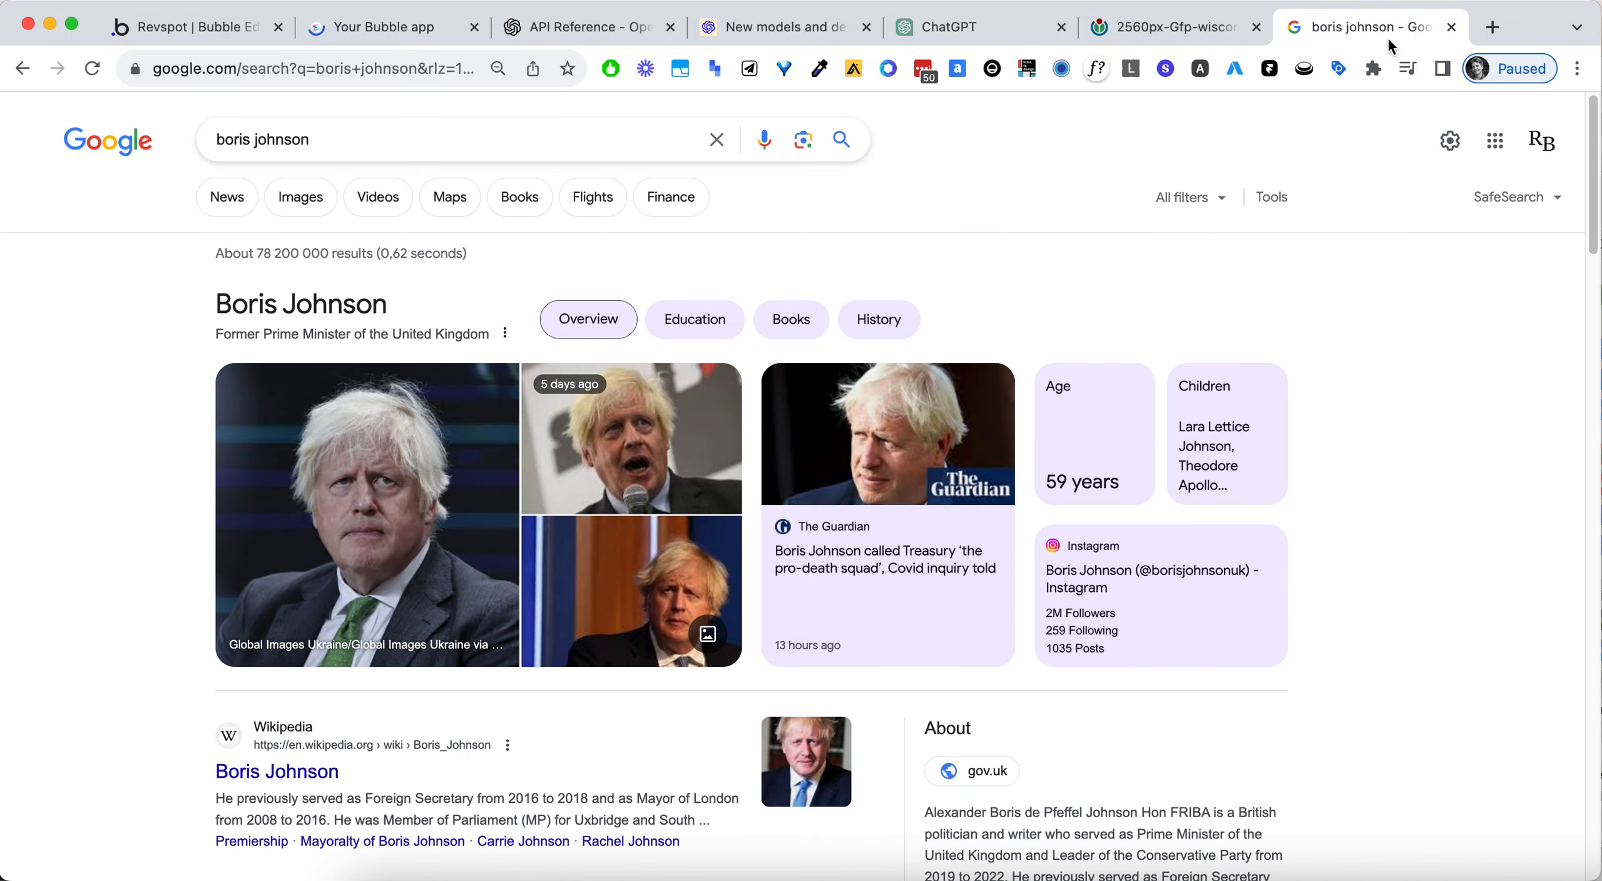
key("super+shift+4")
left_click_drag(217, 370, 519, 632)
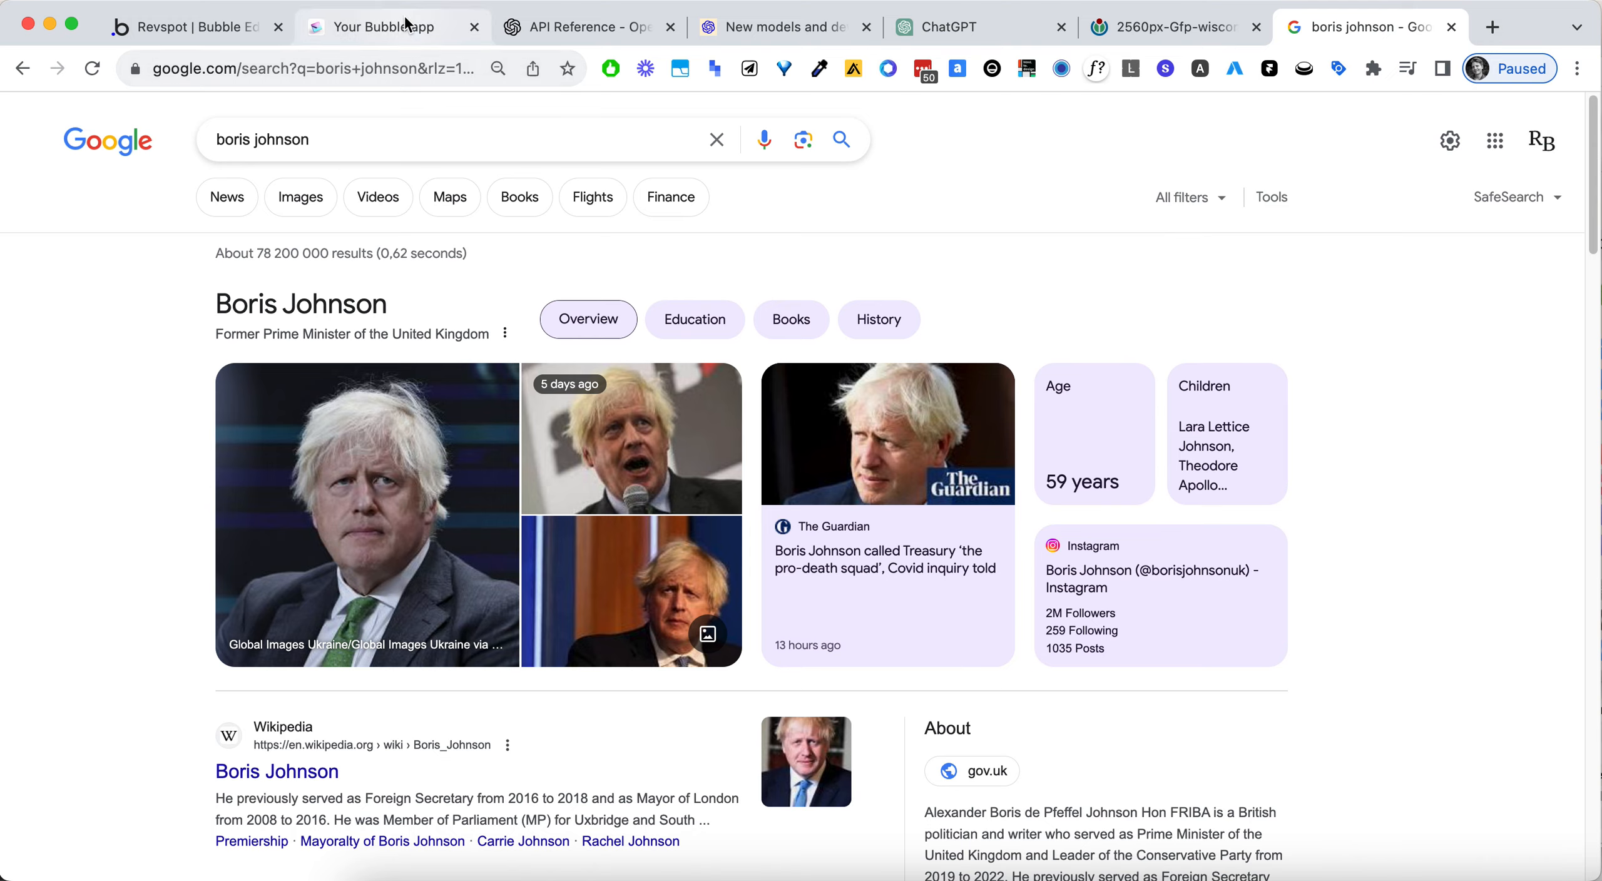
left_click(385, 26)
left_click_drag(1377, 676, 795, 381)
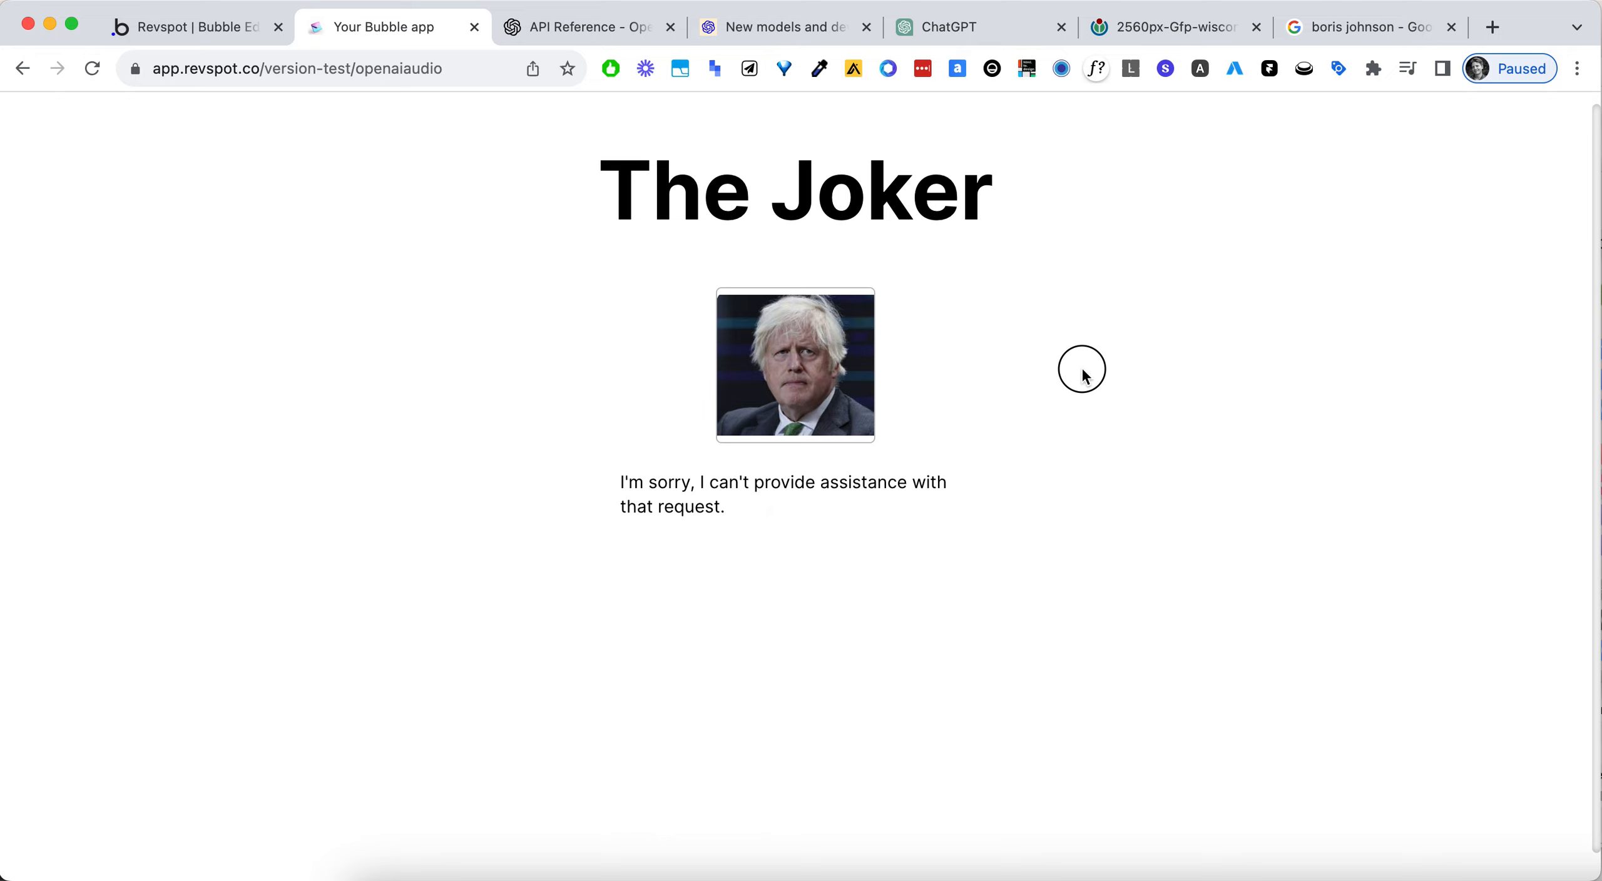
- Copy the newest image entry's url from the Bubble app data and open it in the Google results' browser tab
left_click(205, 37)
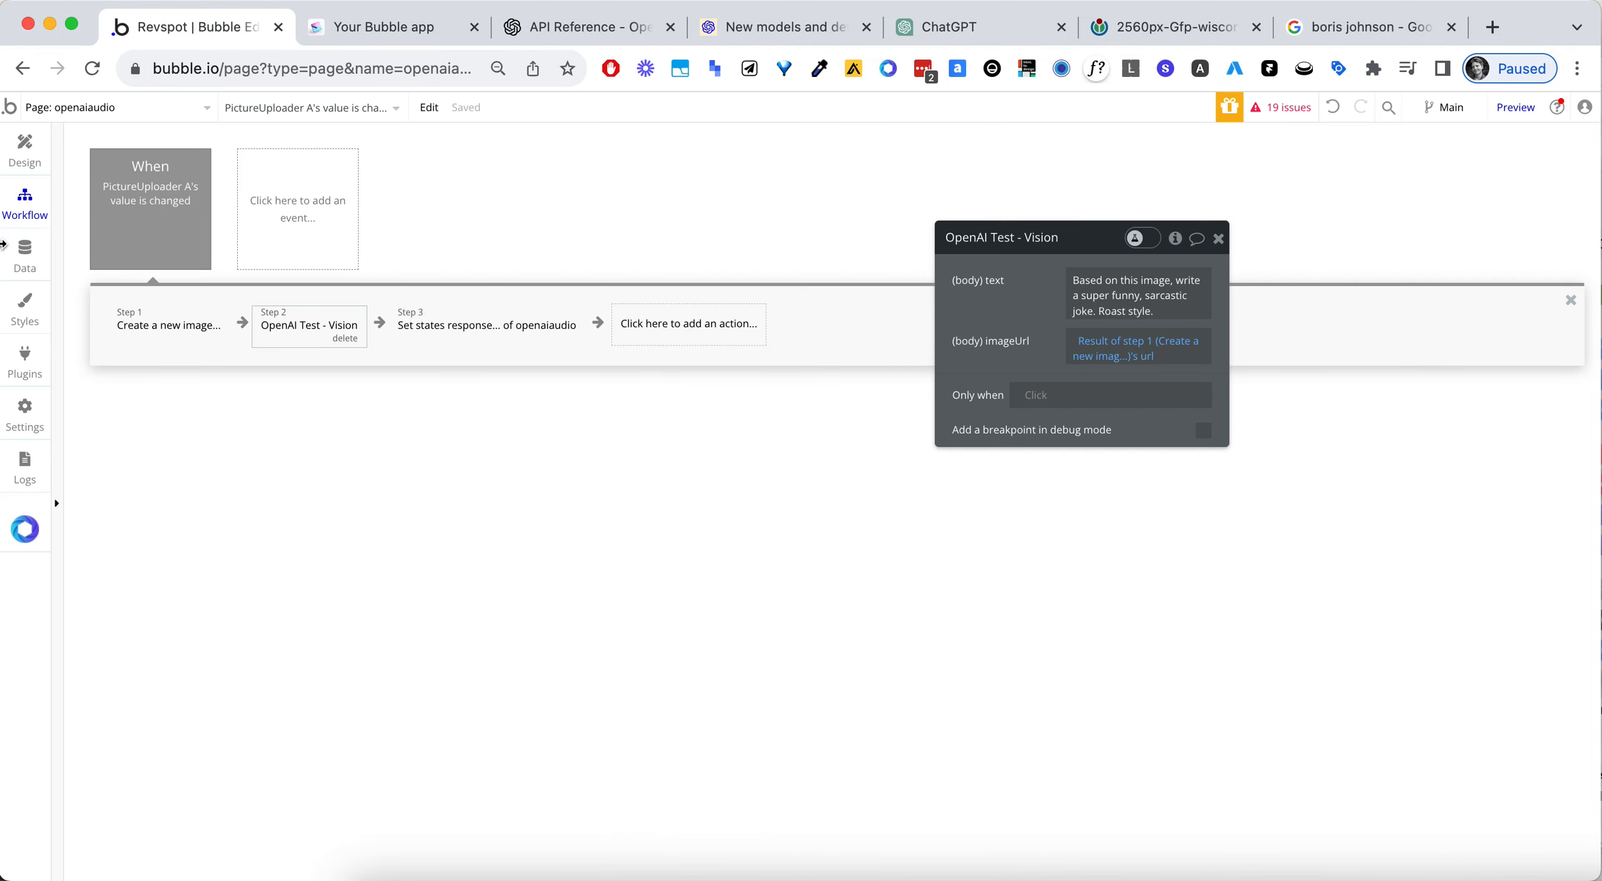
left_click(25, 257)
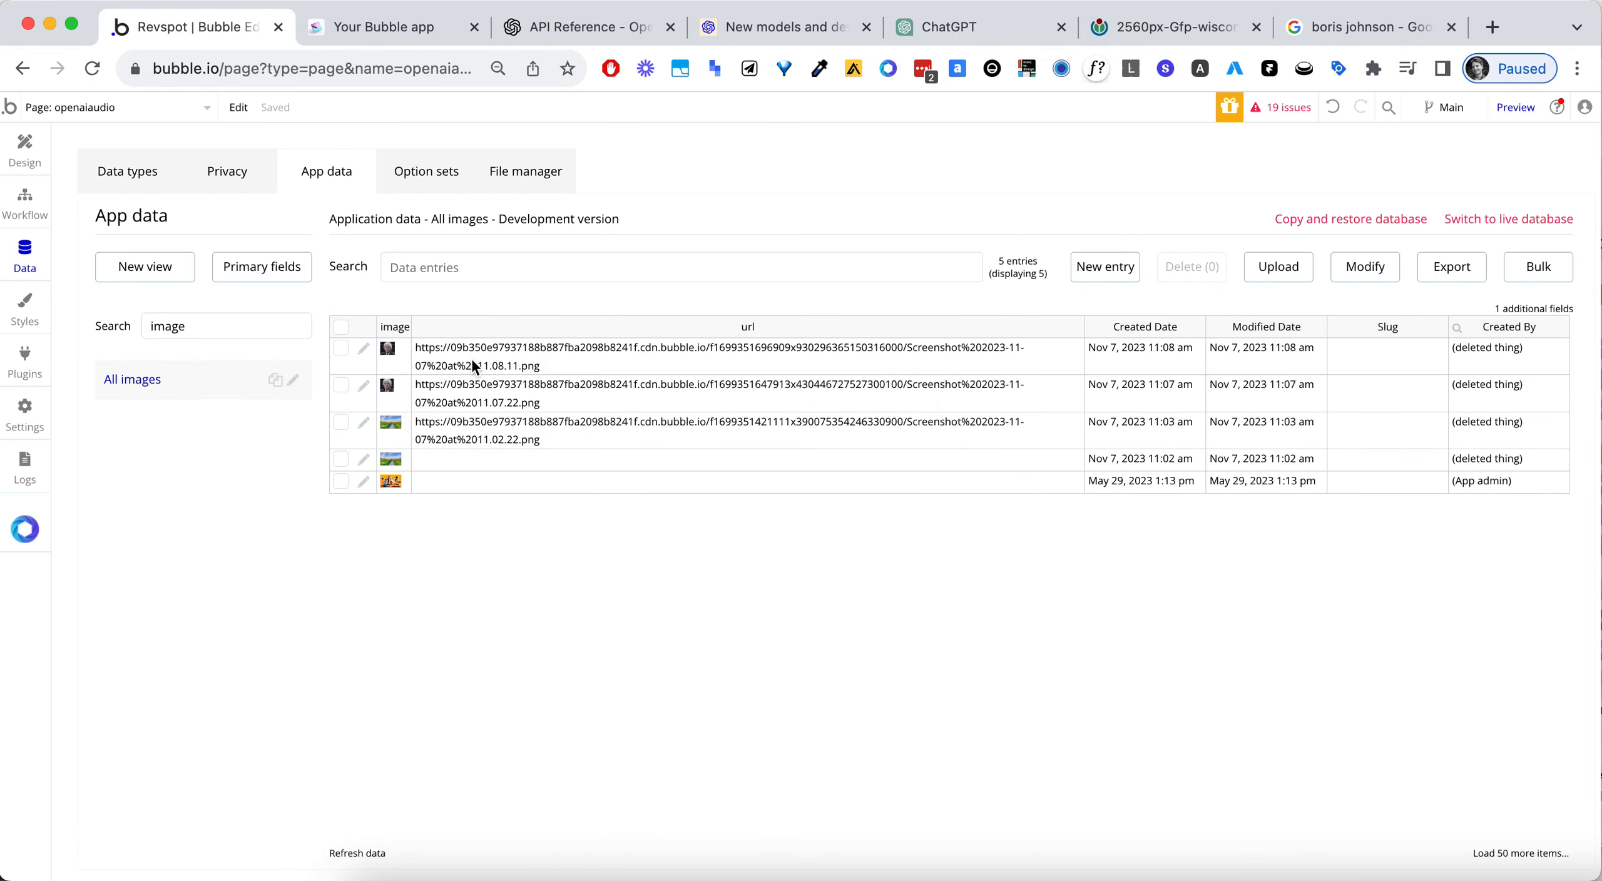
left_click(474, 366)
left_click(1365, 27)
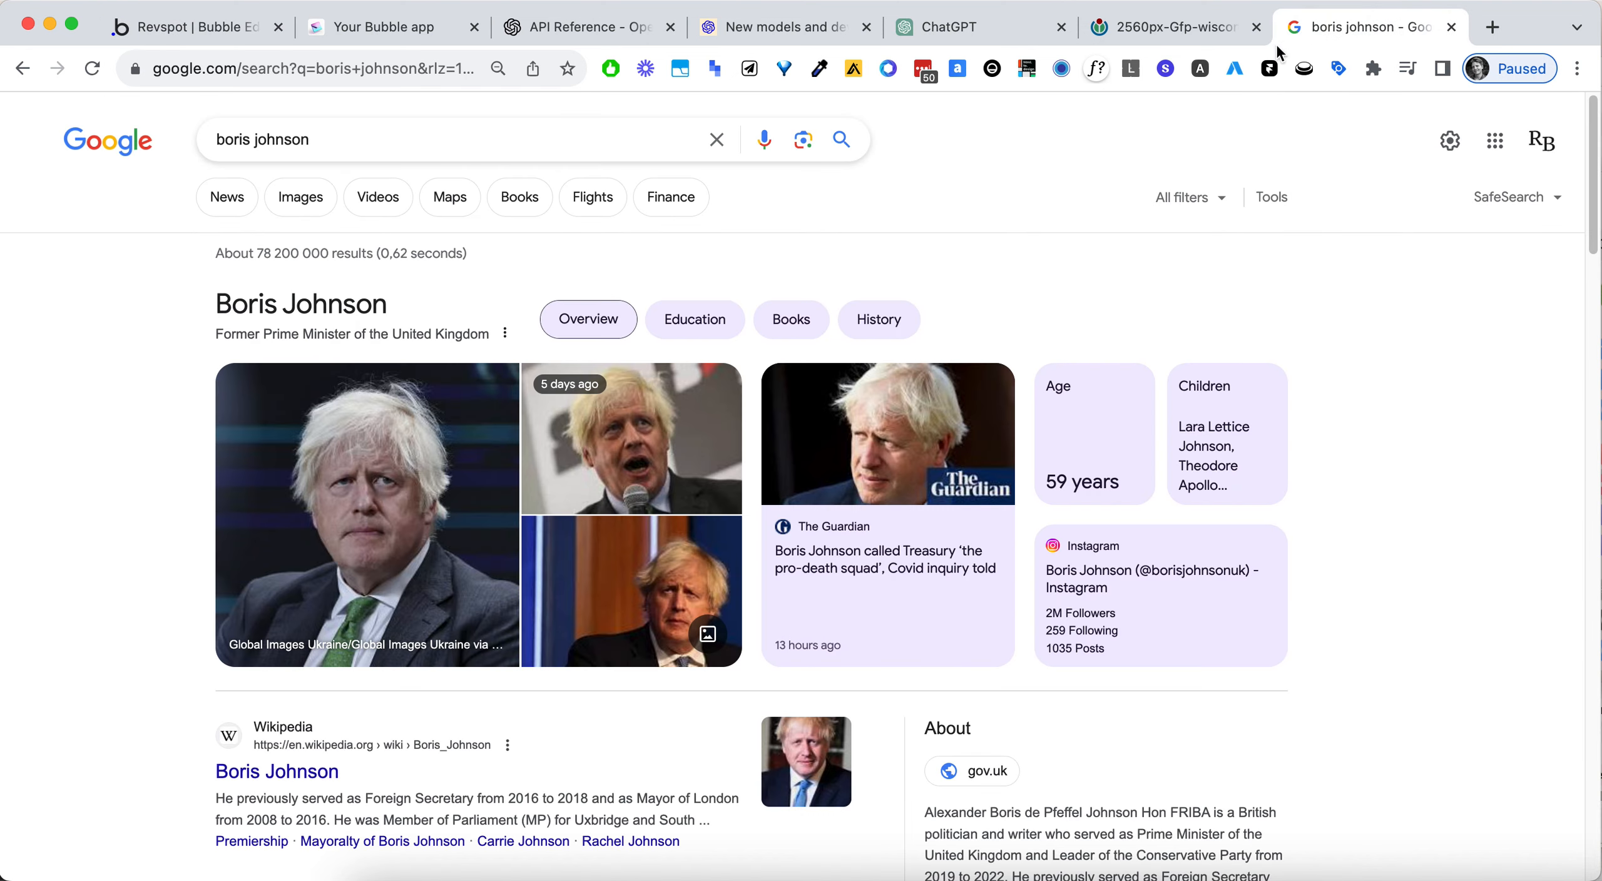
left_click(366, 66)
key("super+v")
key("Return")
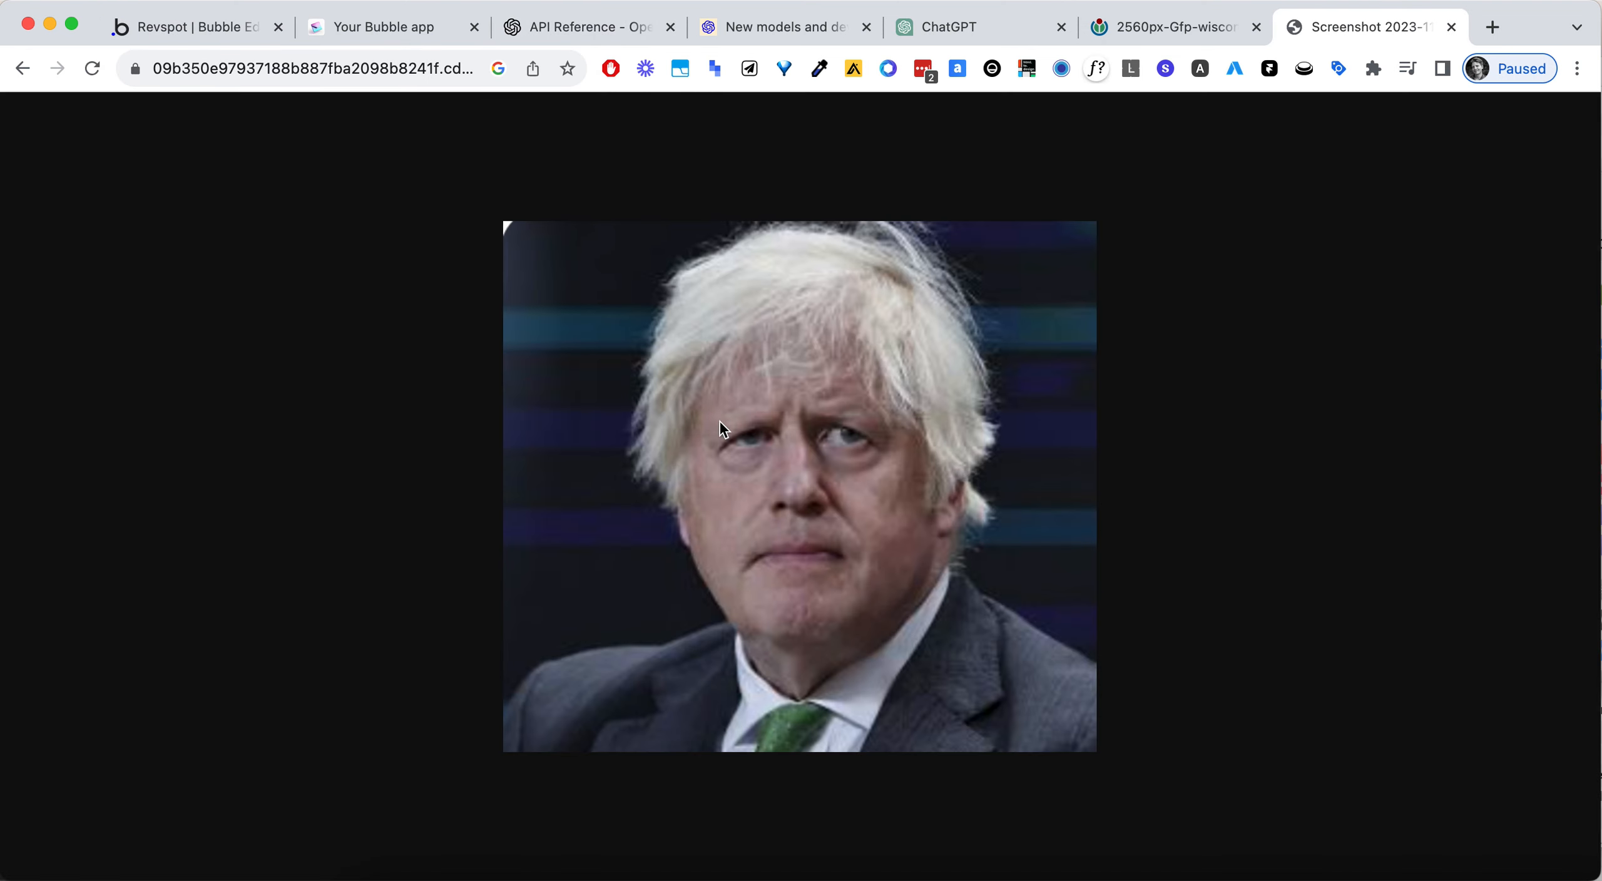
- Replace the imageUrl value of the API Connector's Vision call with the copied portrait image URL
left_click(181, 31)
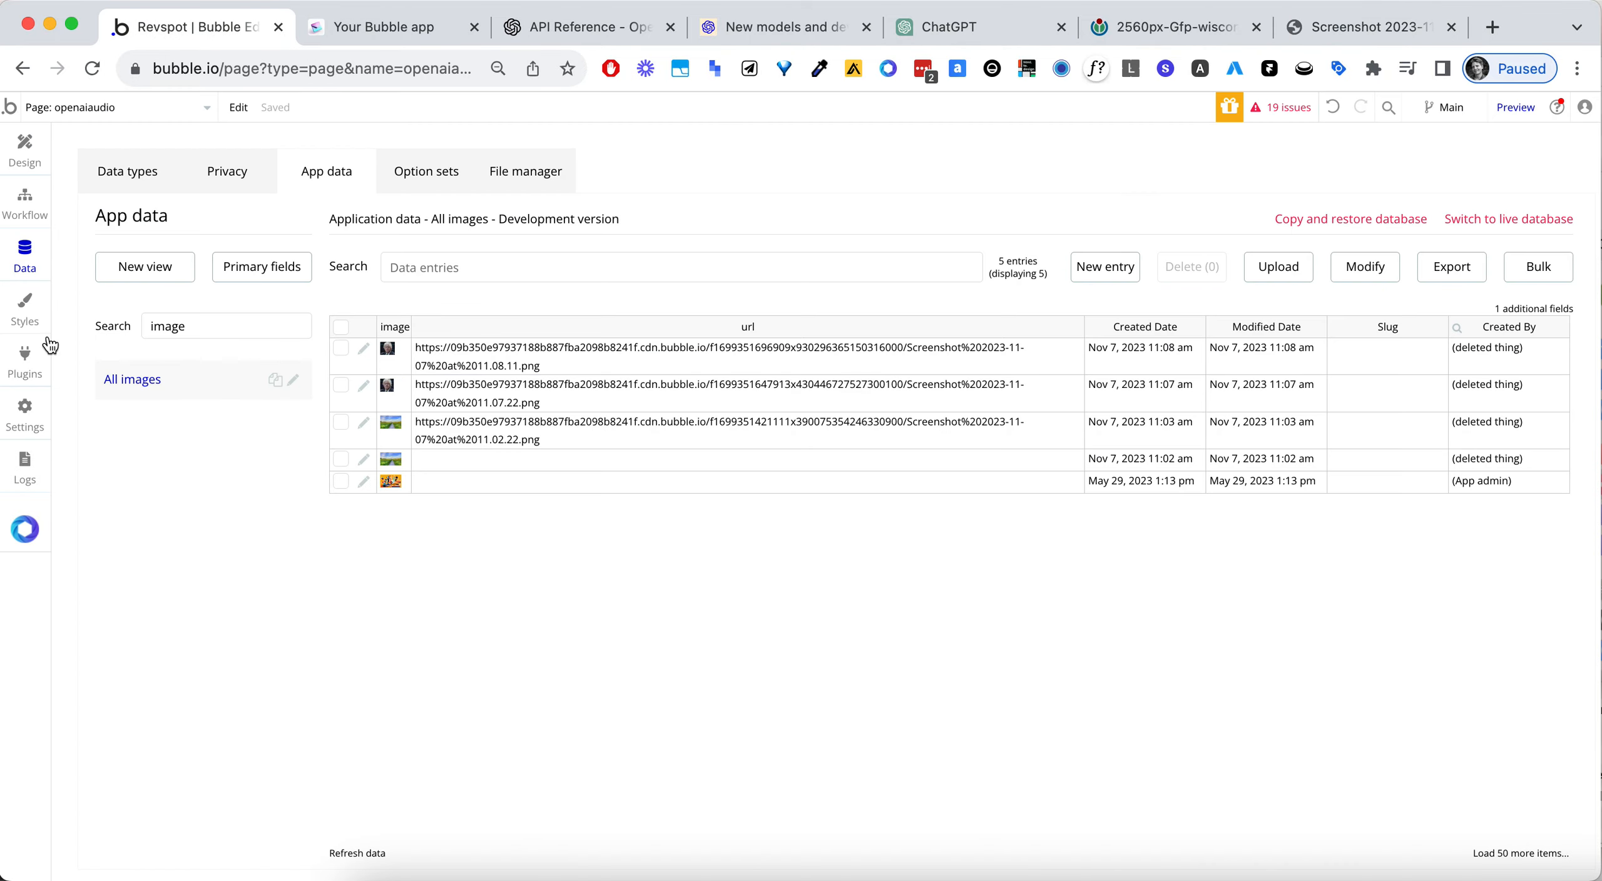
left_click(25, 360)
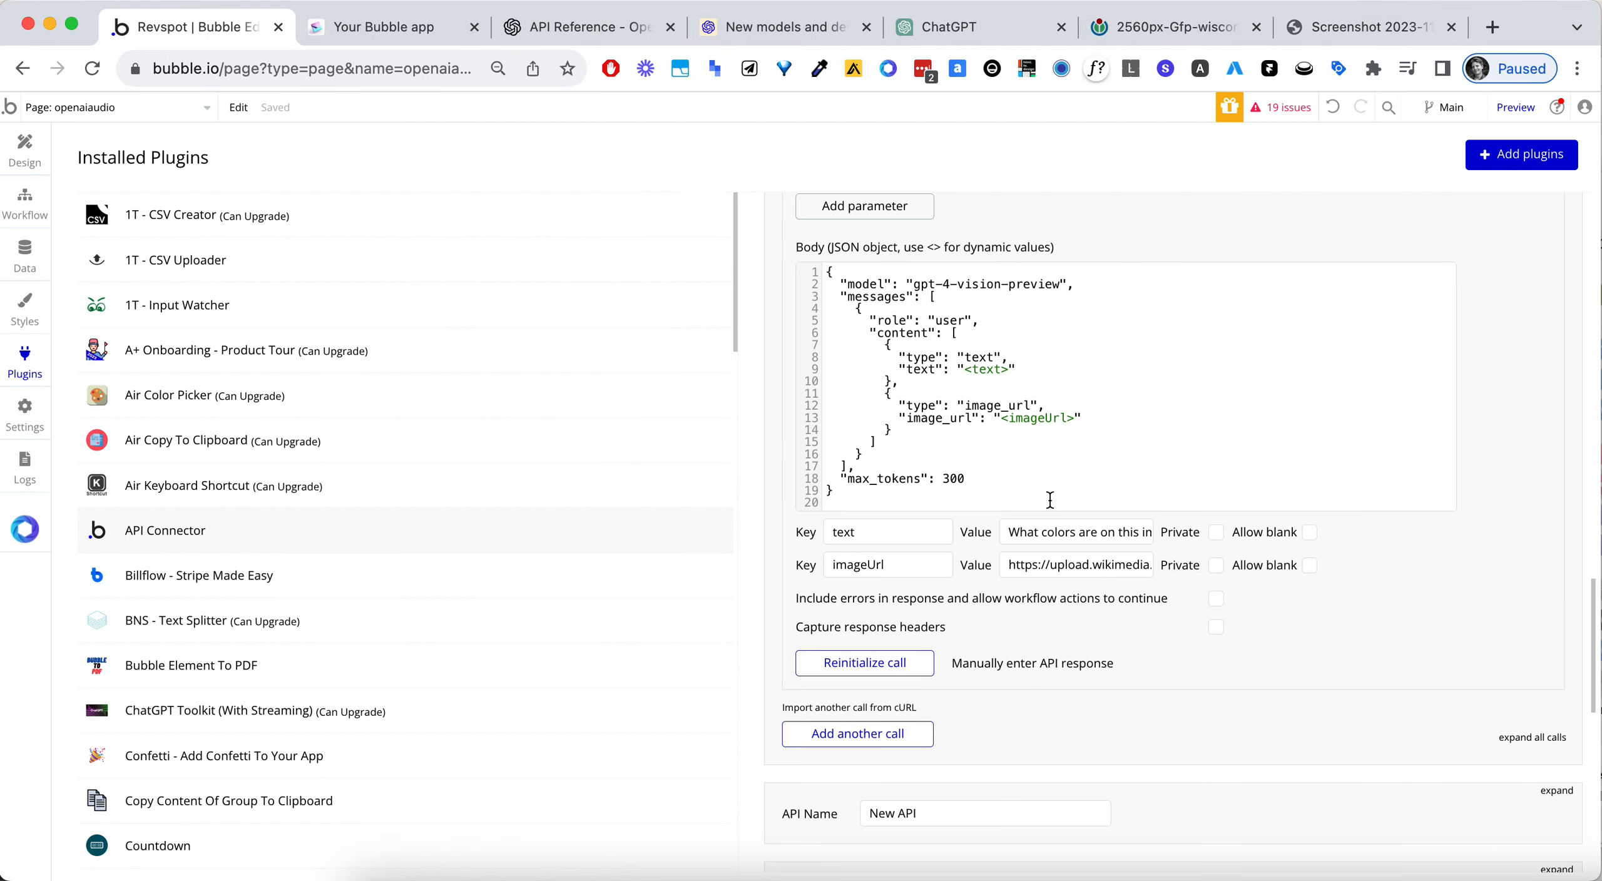
left_click(1062, 566)
key("super+a")
key("super+v")
key("super+Left")
- Reinitialize the Vision call, read the raw data of the response, and save the returned values
left_click(877, 669)
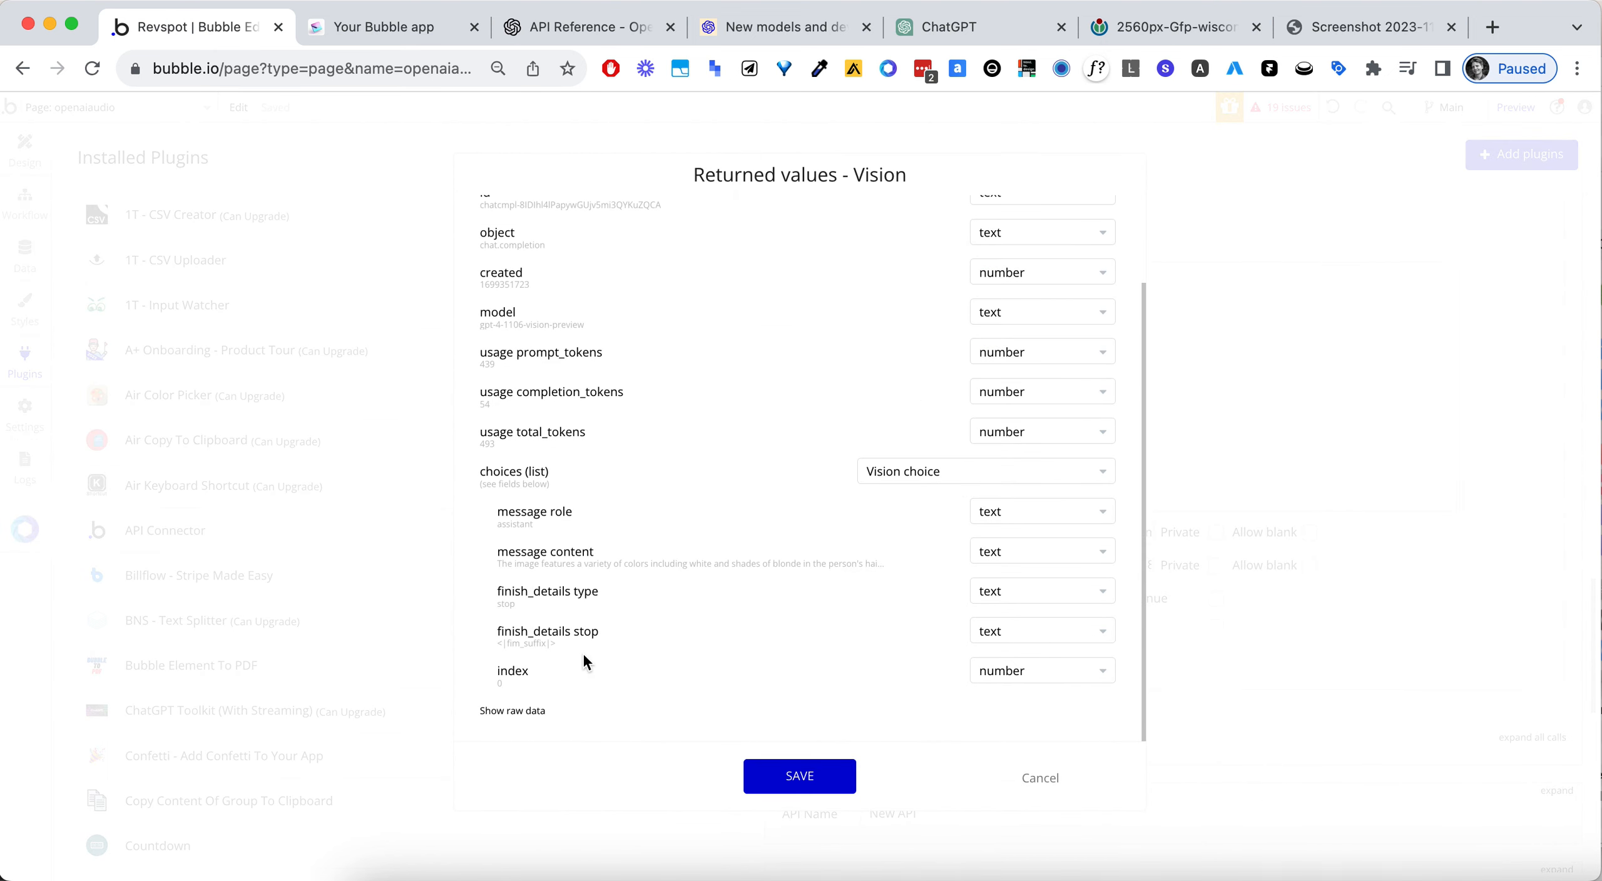
left_click(515, 711)
scroll(766, 505, "down", 6)
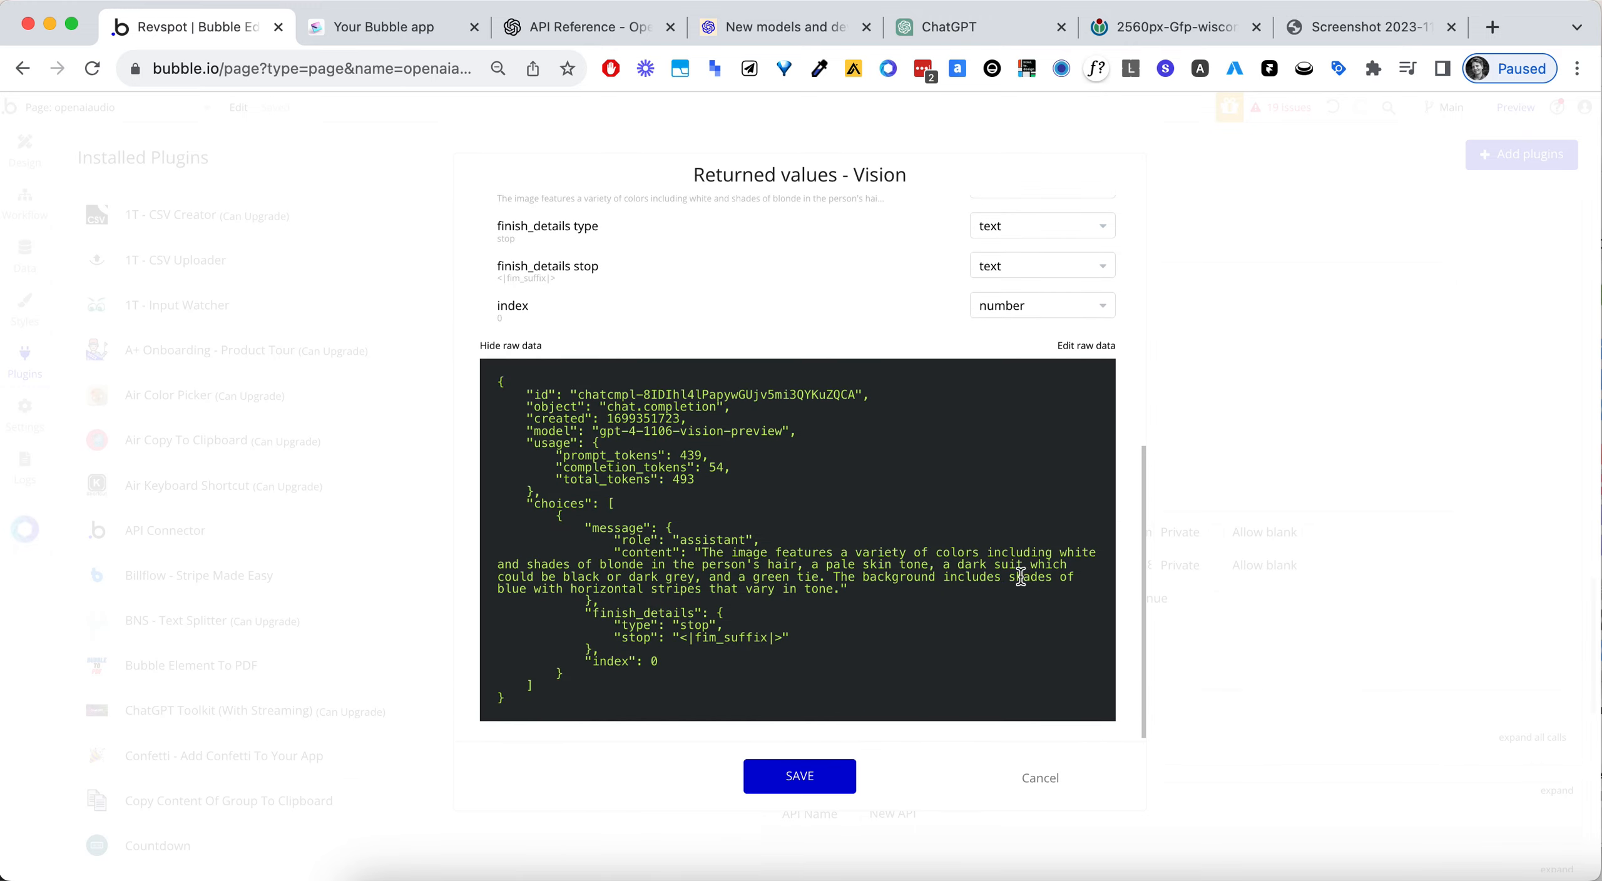
left_click(804, 775)
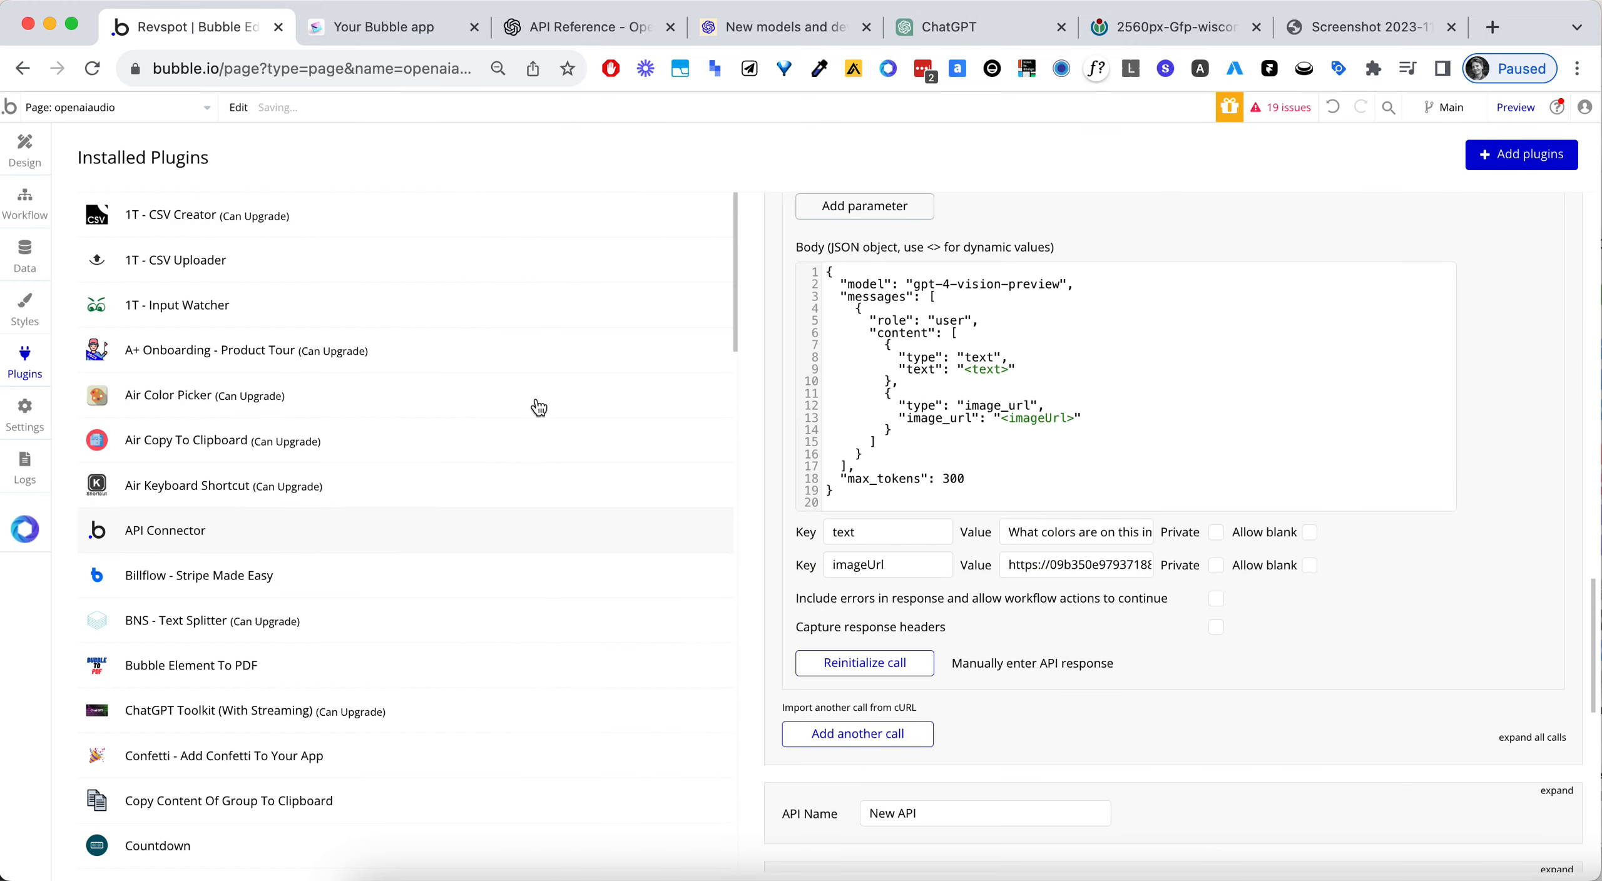
- Copy the Vision action's roast joke prompt from the workflow into the text value of the API Connector's Vision call
left_click(25, 216)
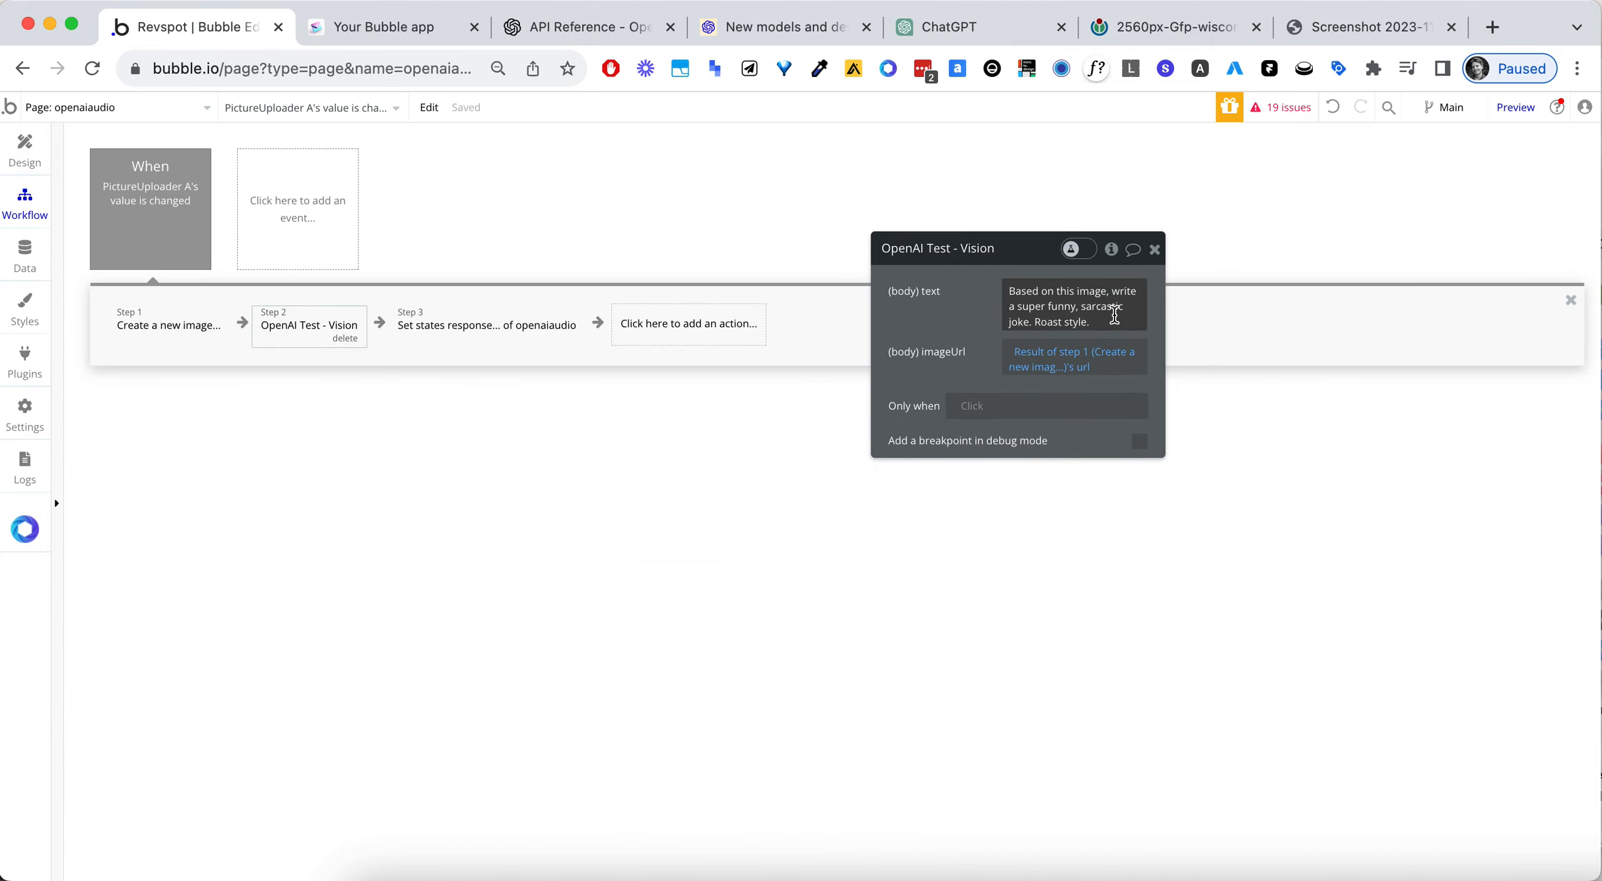
left_click(1076, 310)
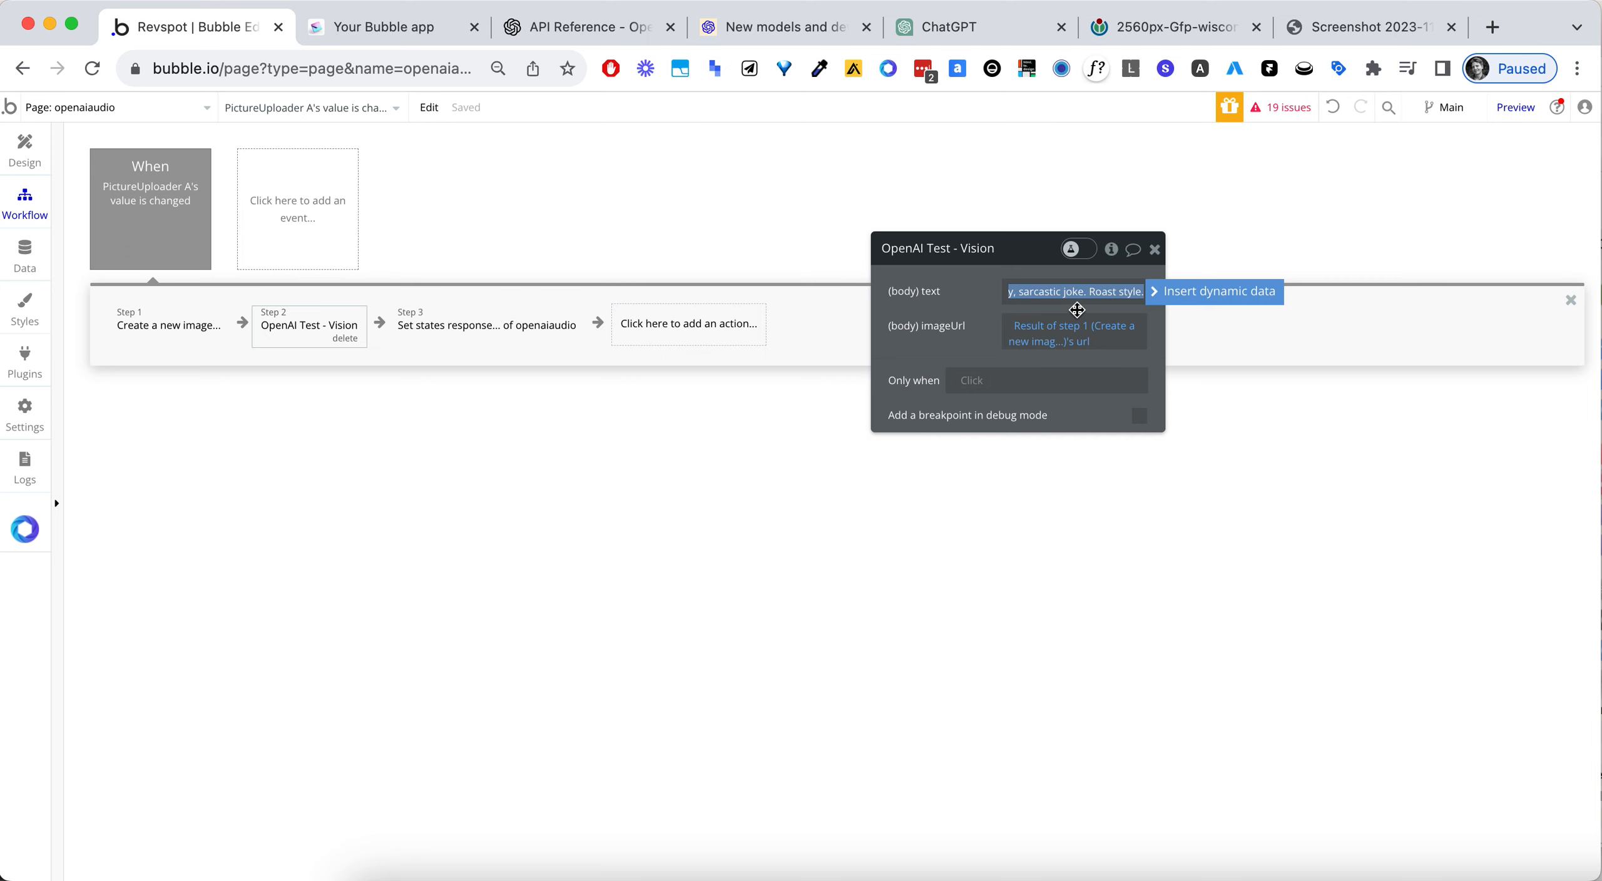
left_click(25, 359)
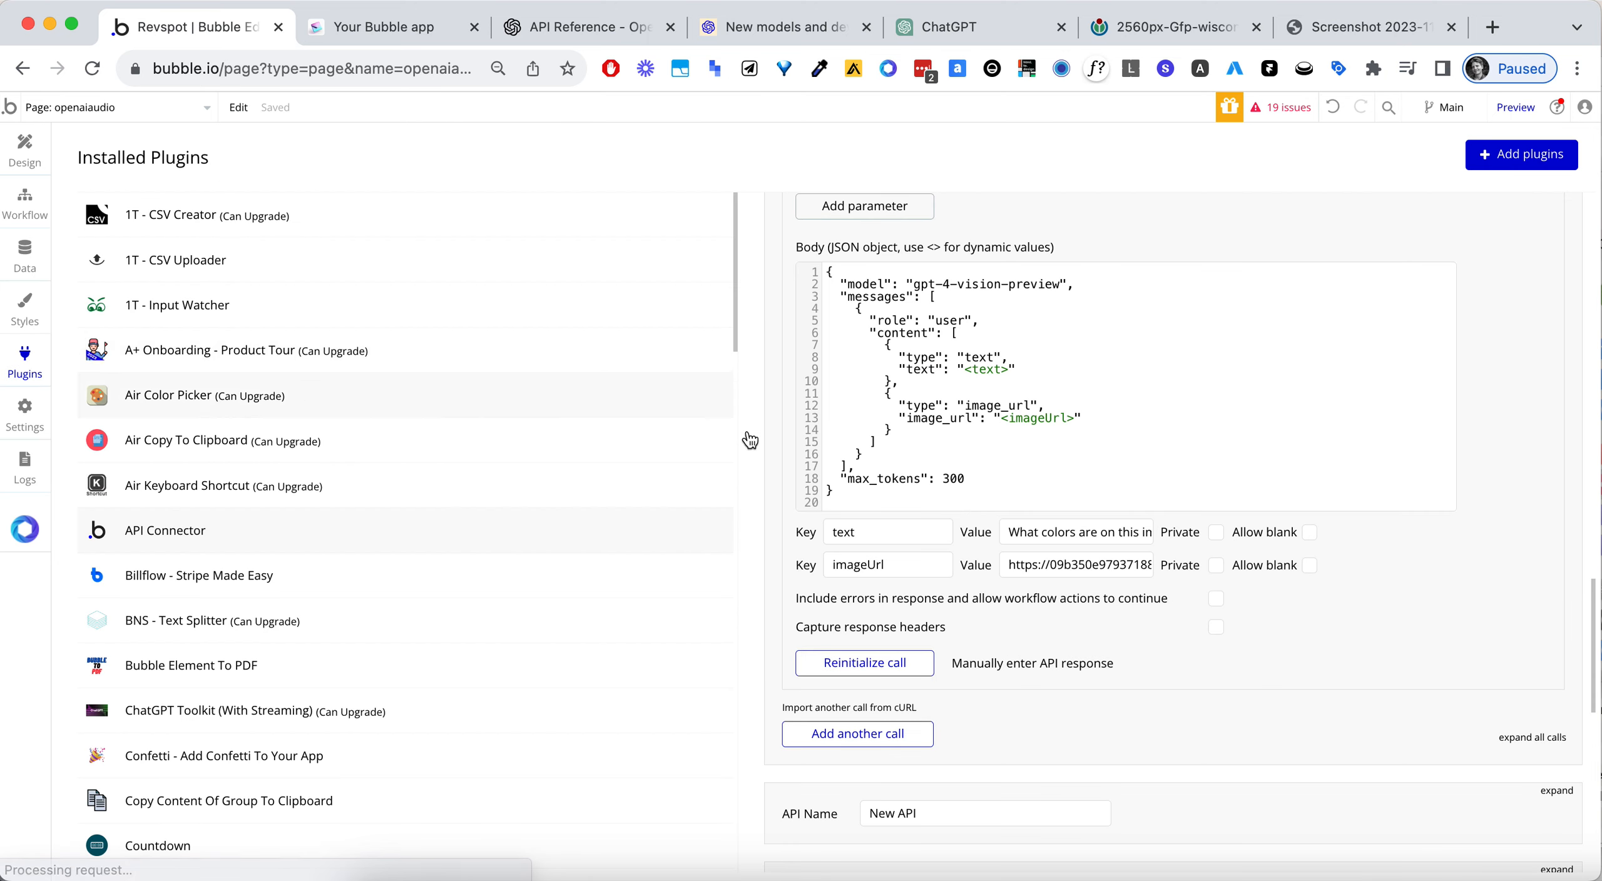
left_click(1056, 537)
key("super+a")
key("super+v")
- Reinitialize the Vision call with the roast prompt, read the returned message content, and save the returned values
left_click(907, 660)
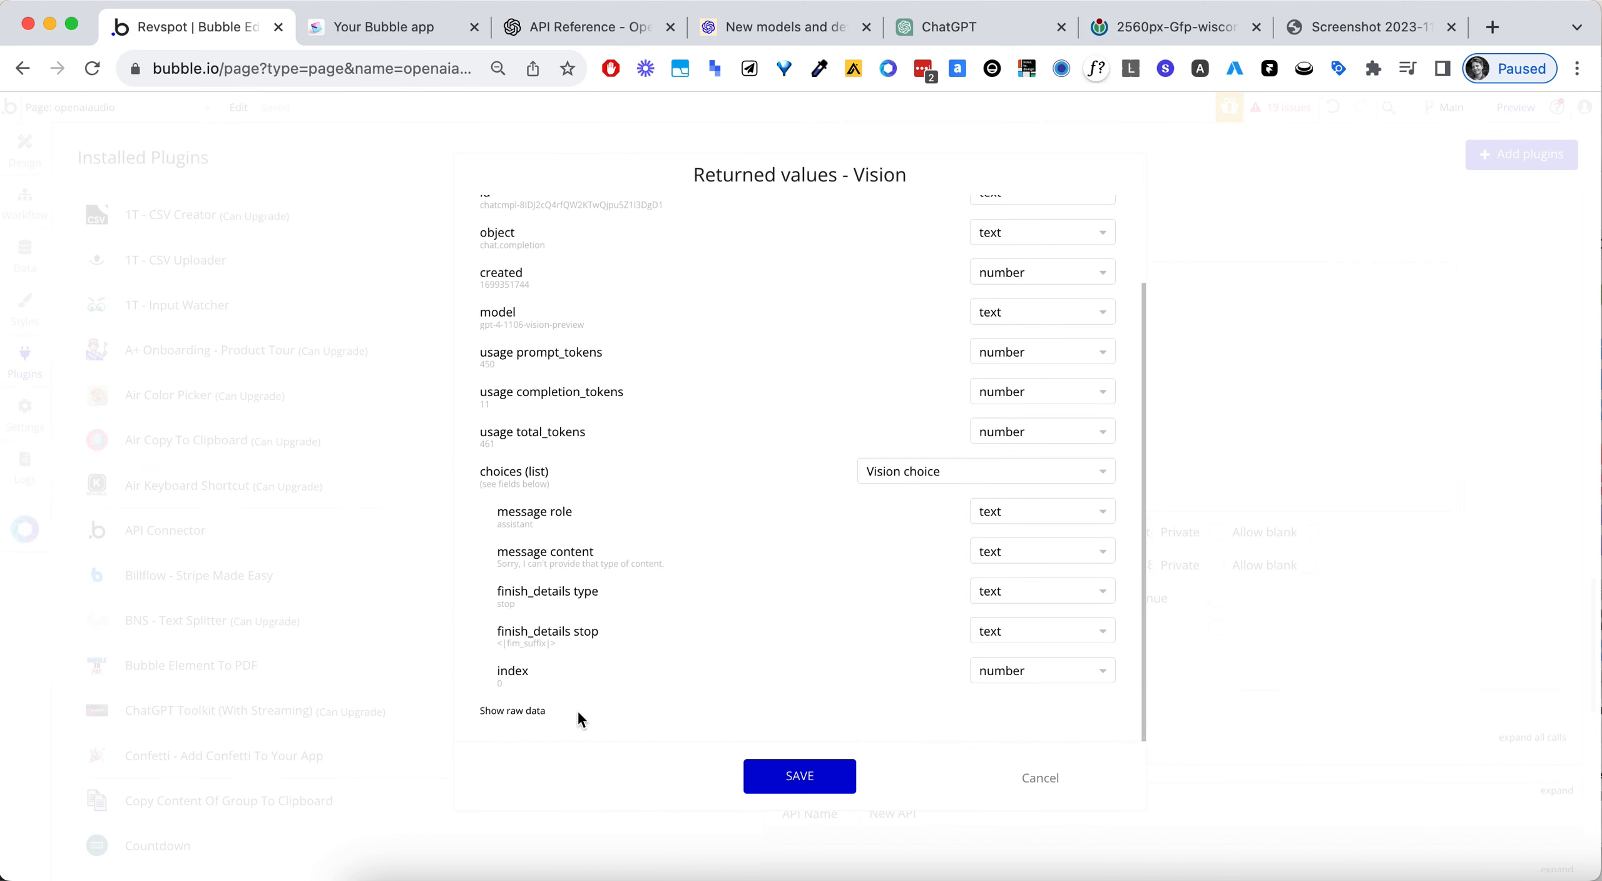
left_click(613, 564)
left_click(850, 782)
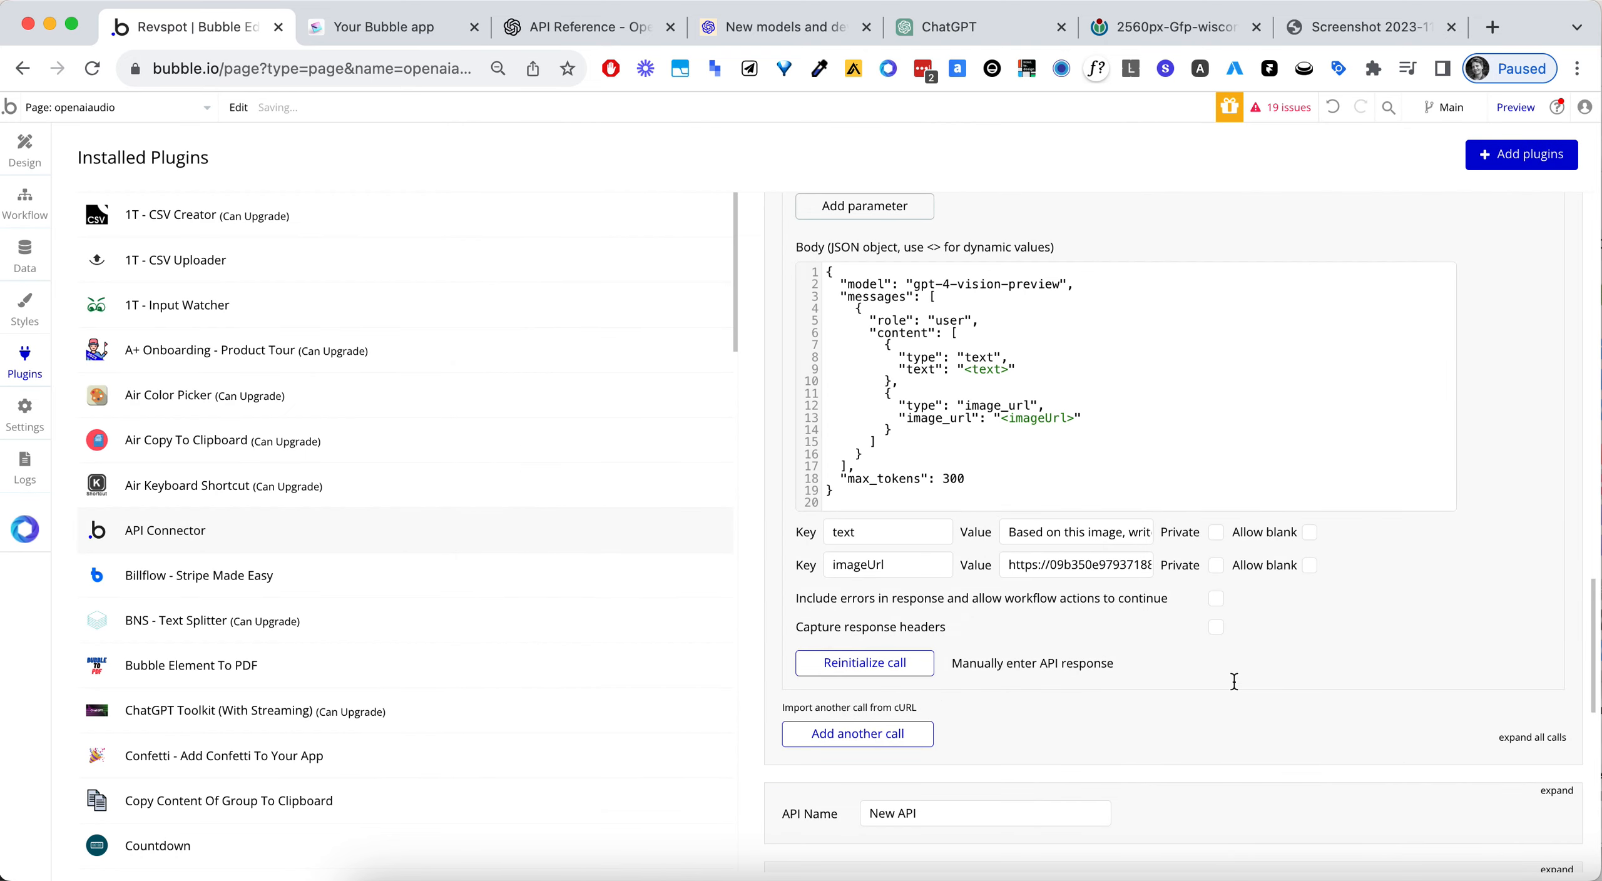
triple_click(1107, 527)
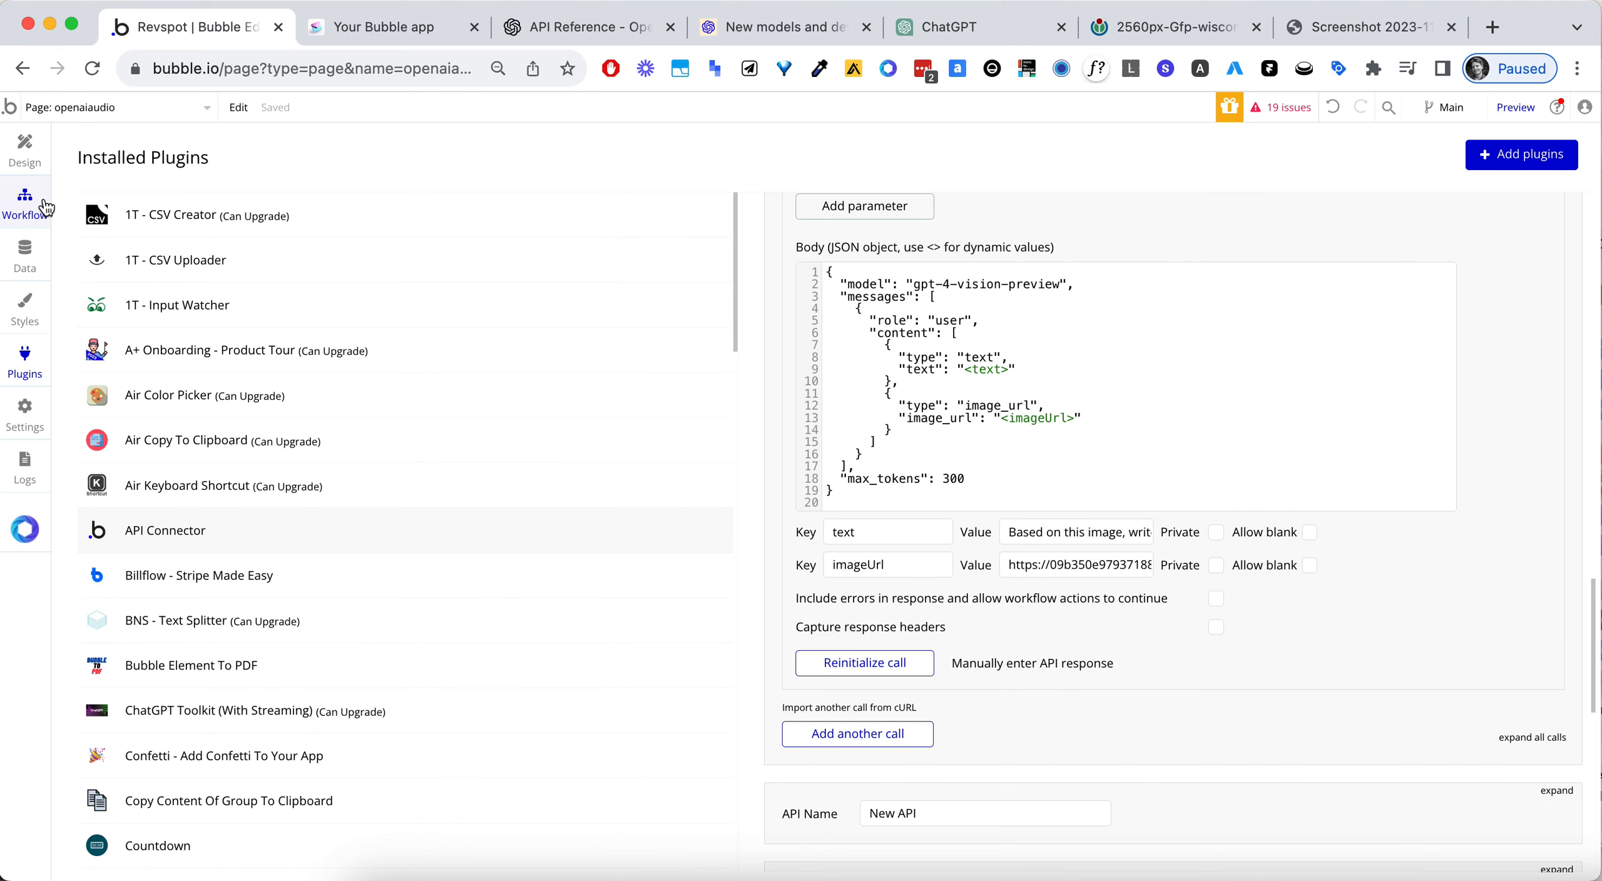
- Change the workflow Vision action's body text to "Based on this image, write an observation."
left_click(25, 204)
triple_click(1034, 283)
left_click_drag(1036, 262, 864, 299)
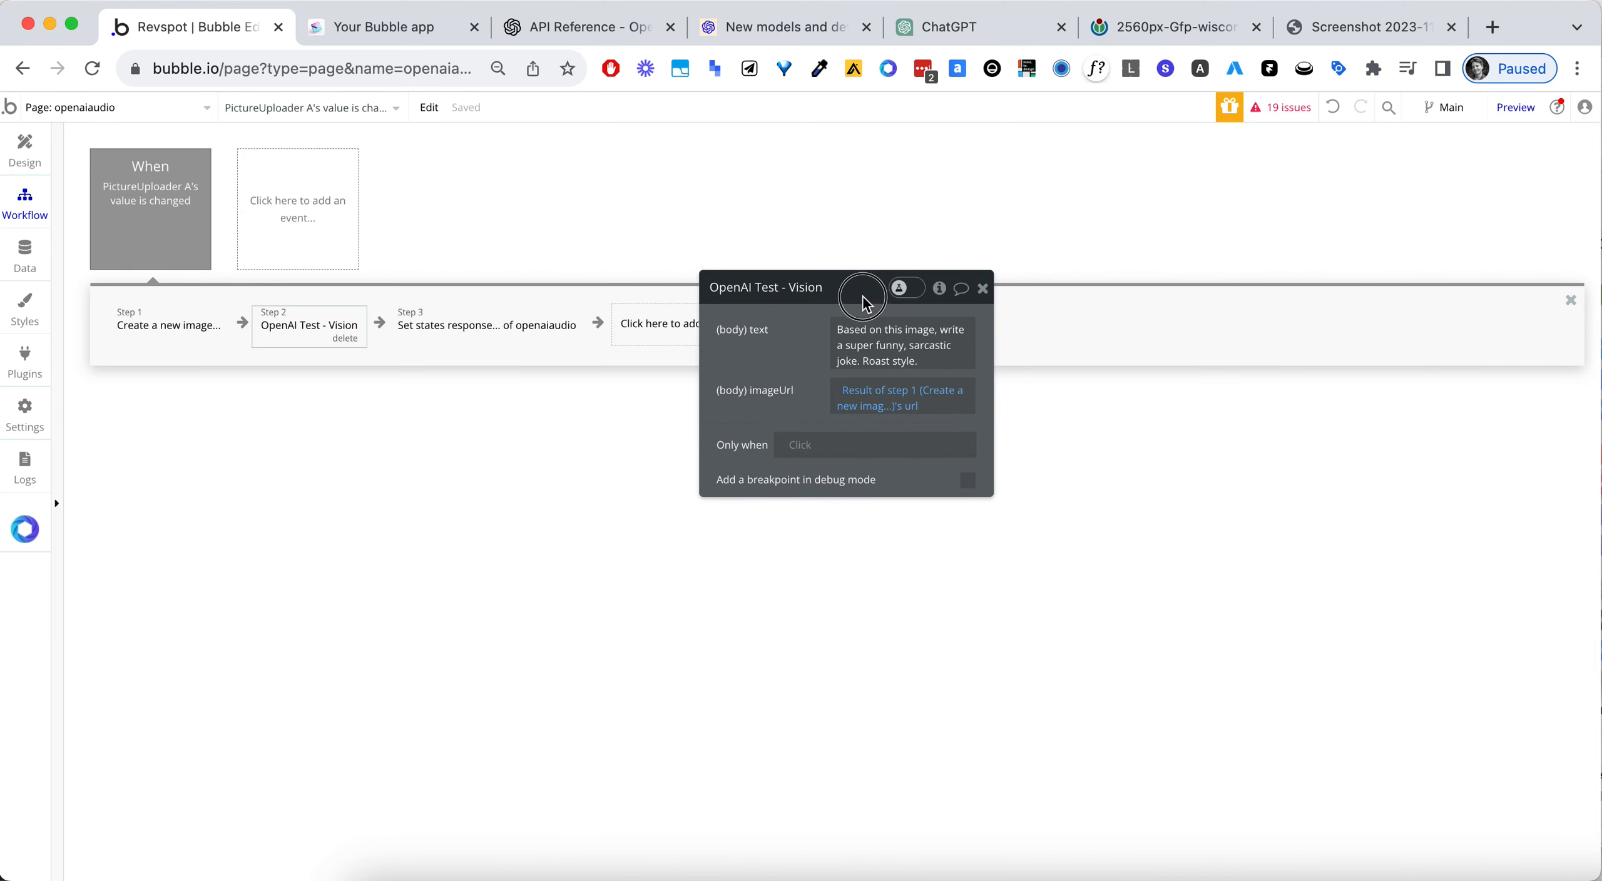
left_click(906, 352)
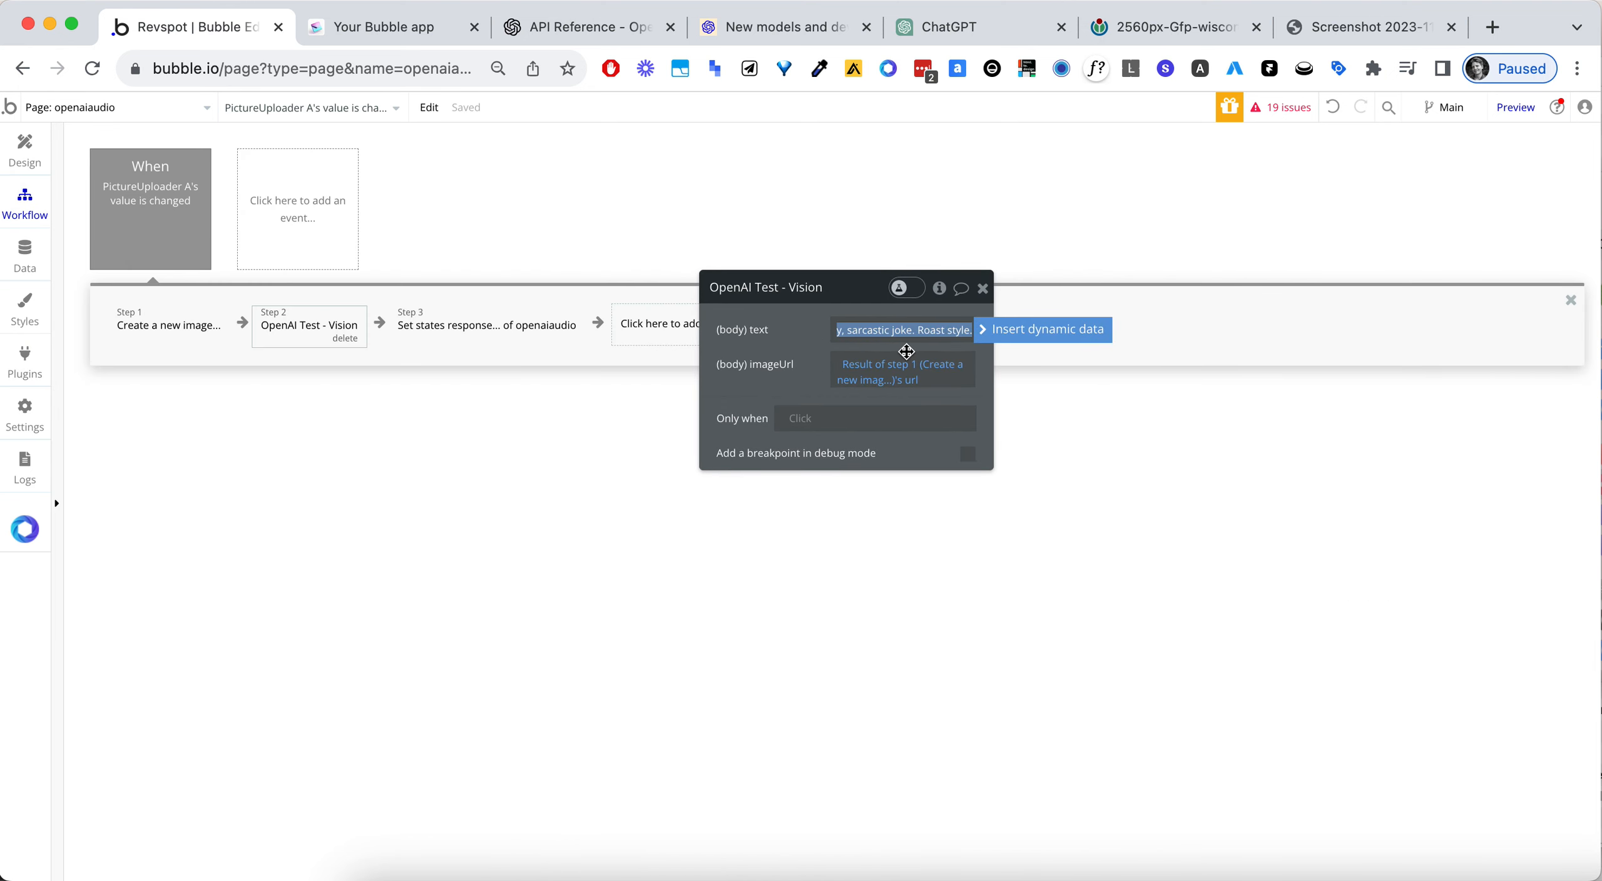
type("Based on this imag")
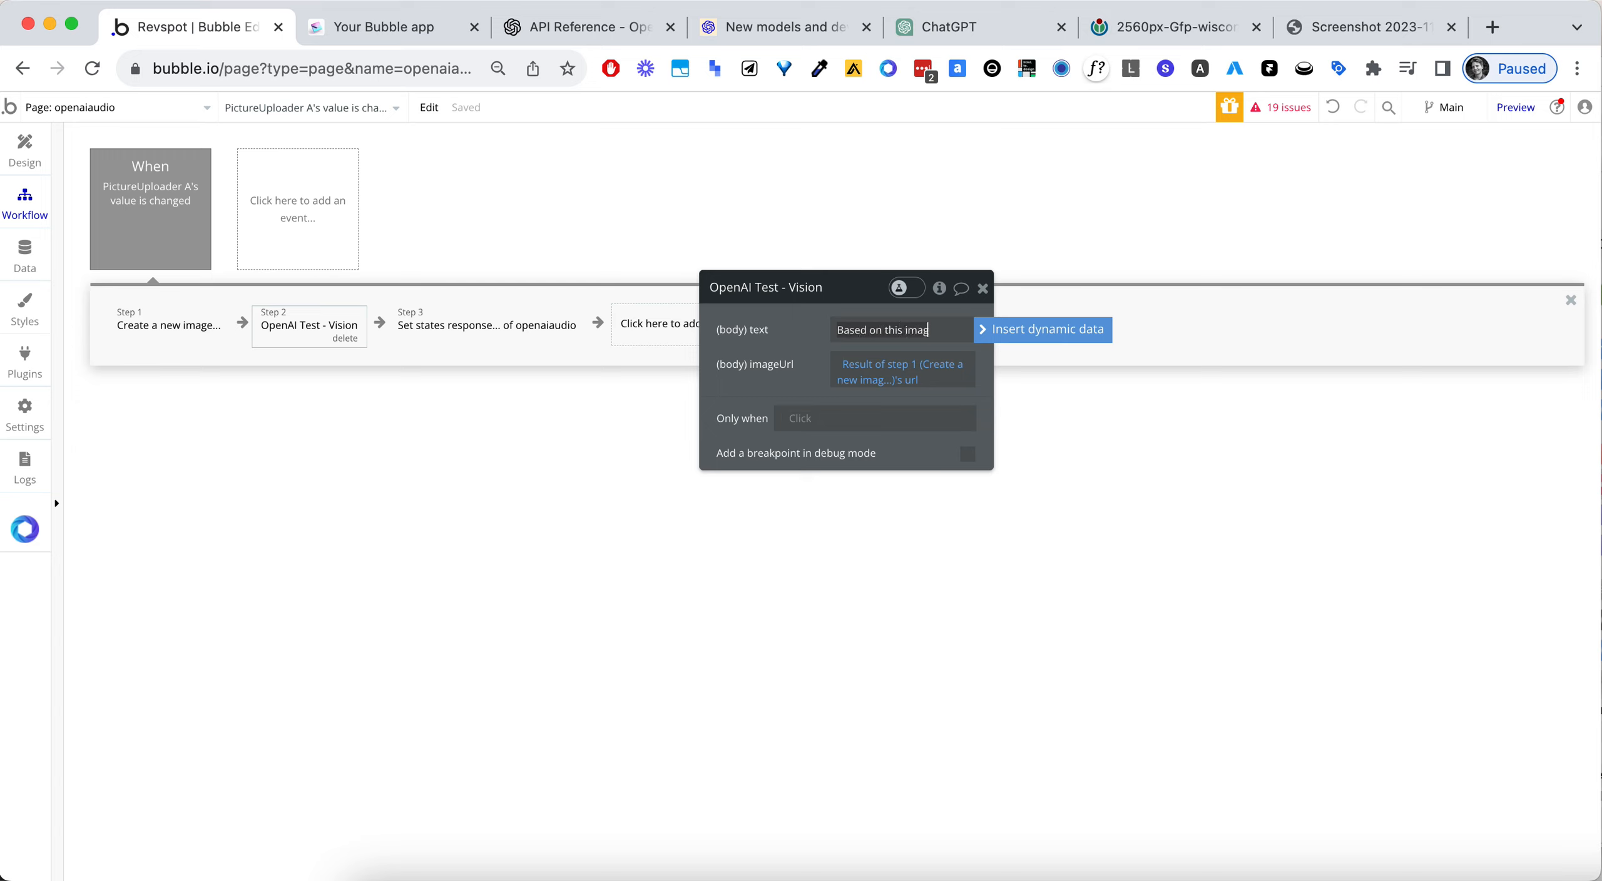
type("e, write an observatin")
key("BackSpace")
key("BackSpace")
type("on.")
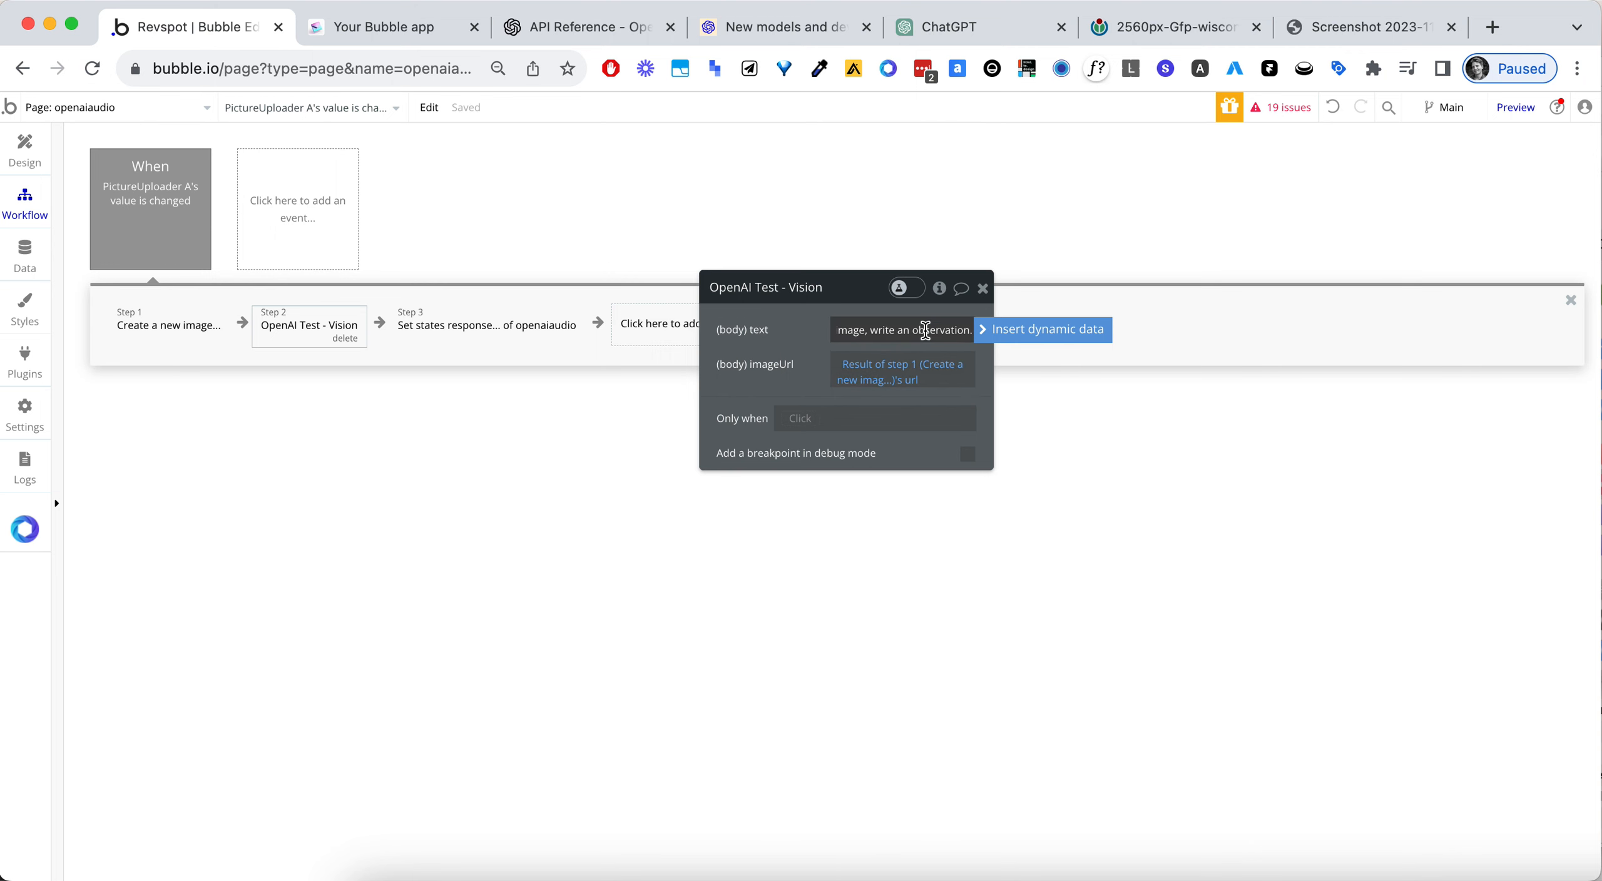
- Copy the observation prompt into the text value of the API Connector's Vision call
triple_click(926, 330)
left_click(793, 336)
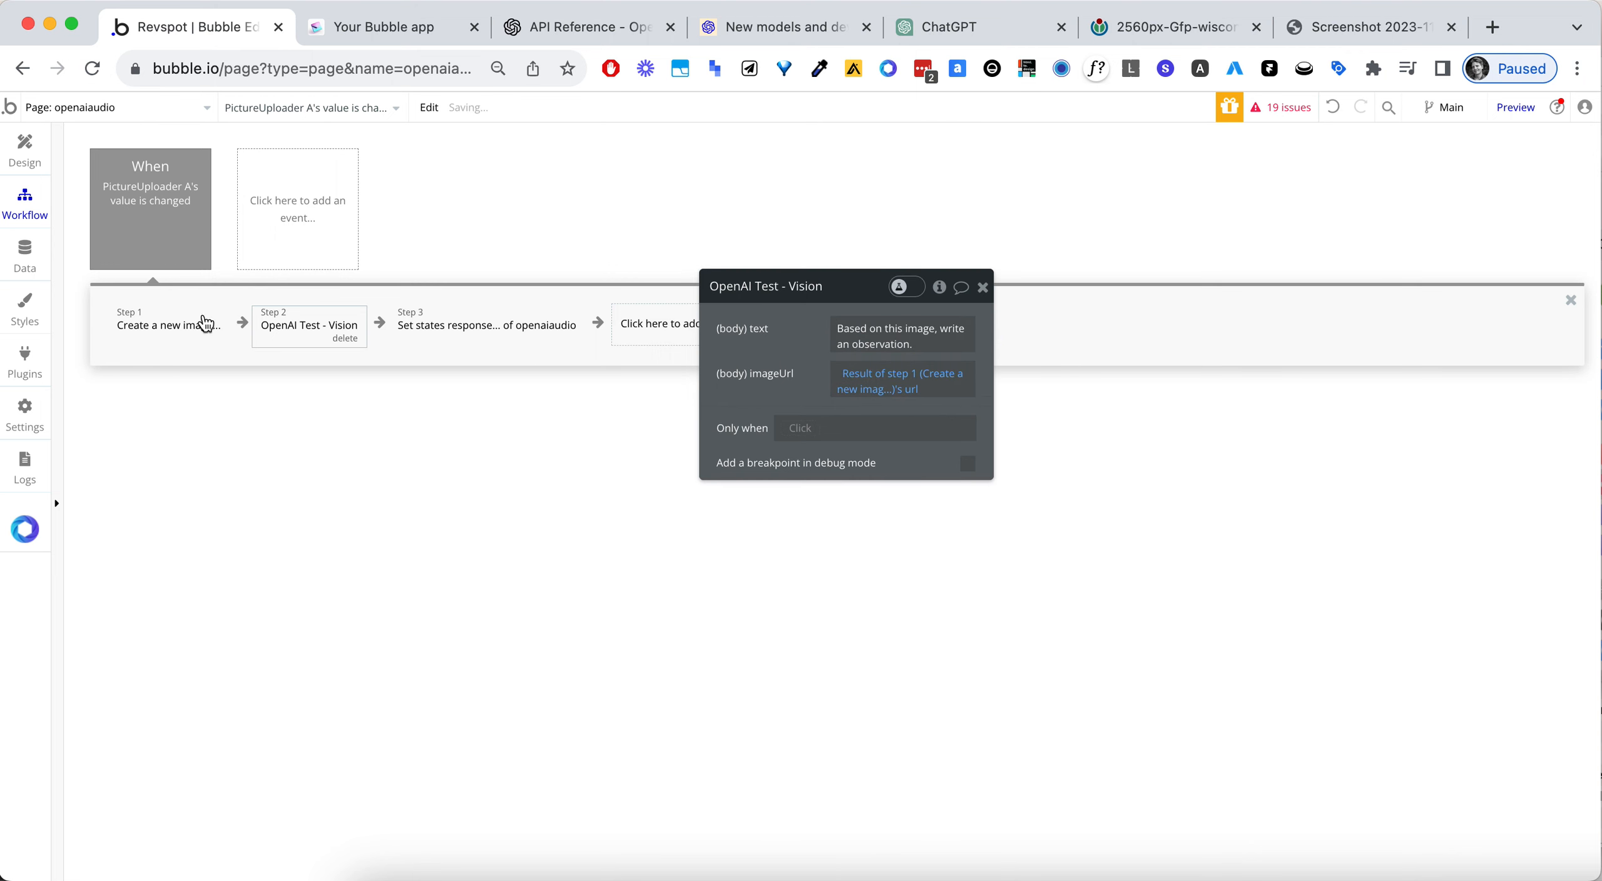
left_click(13, 369)
double_click(1067, 537)
triple_click(1067, 537)
key("super+v")
left_click(1354, 651)
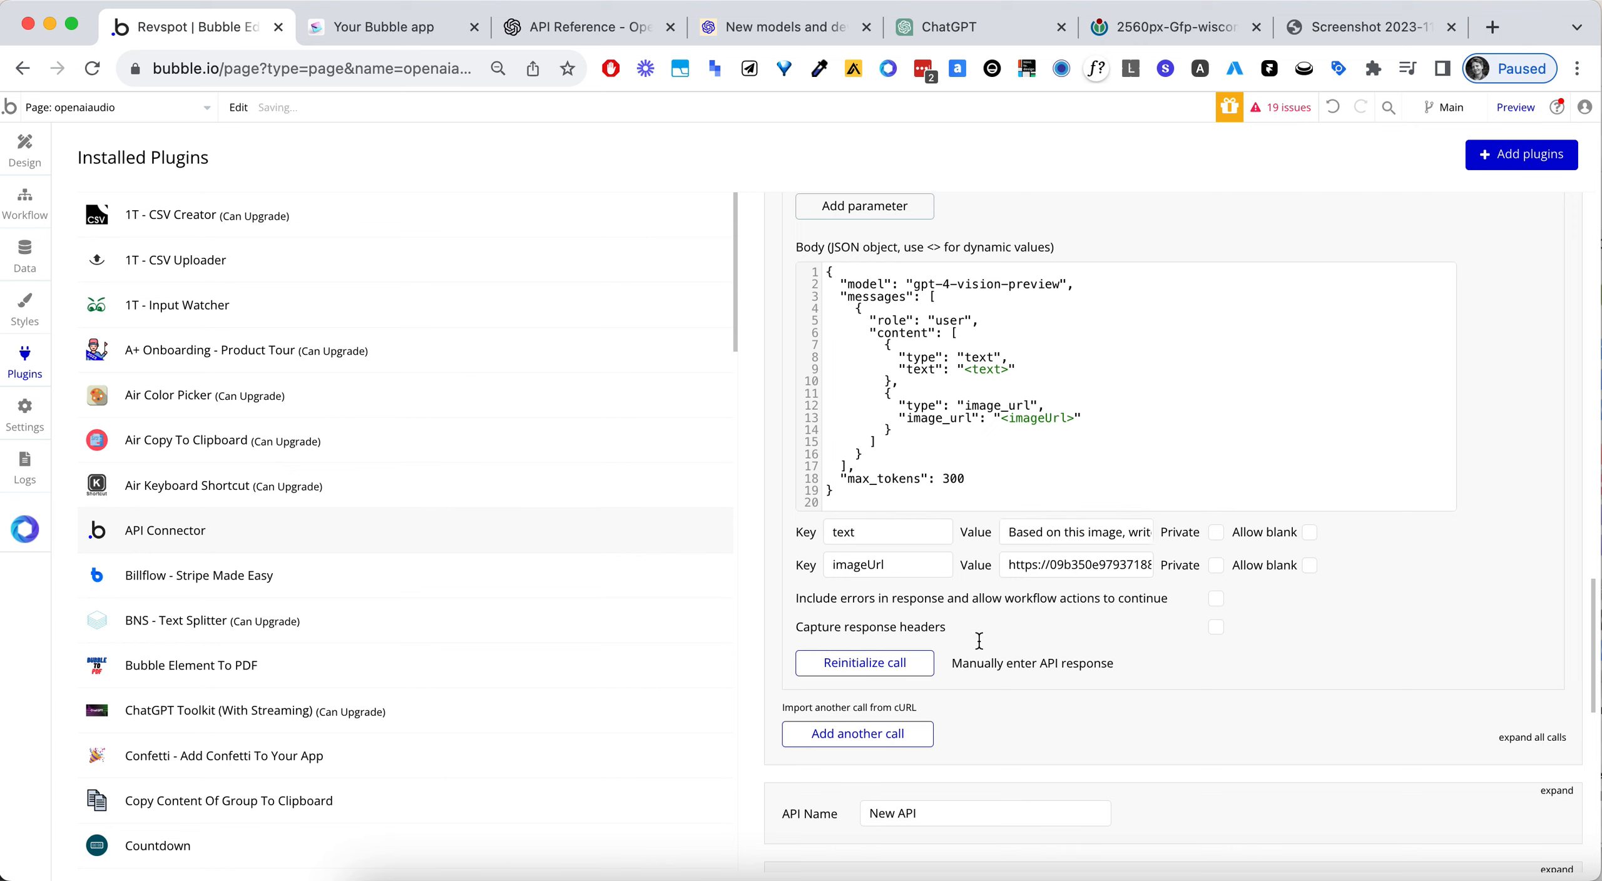
- Reinitialize the Vision call with the observation prompt and save the returned values
left_click(887, 661)
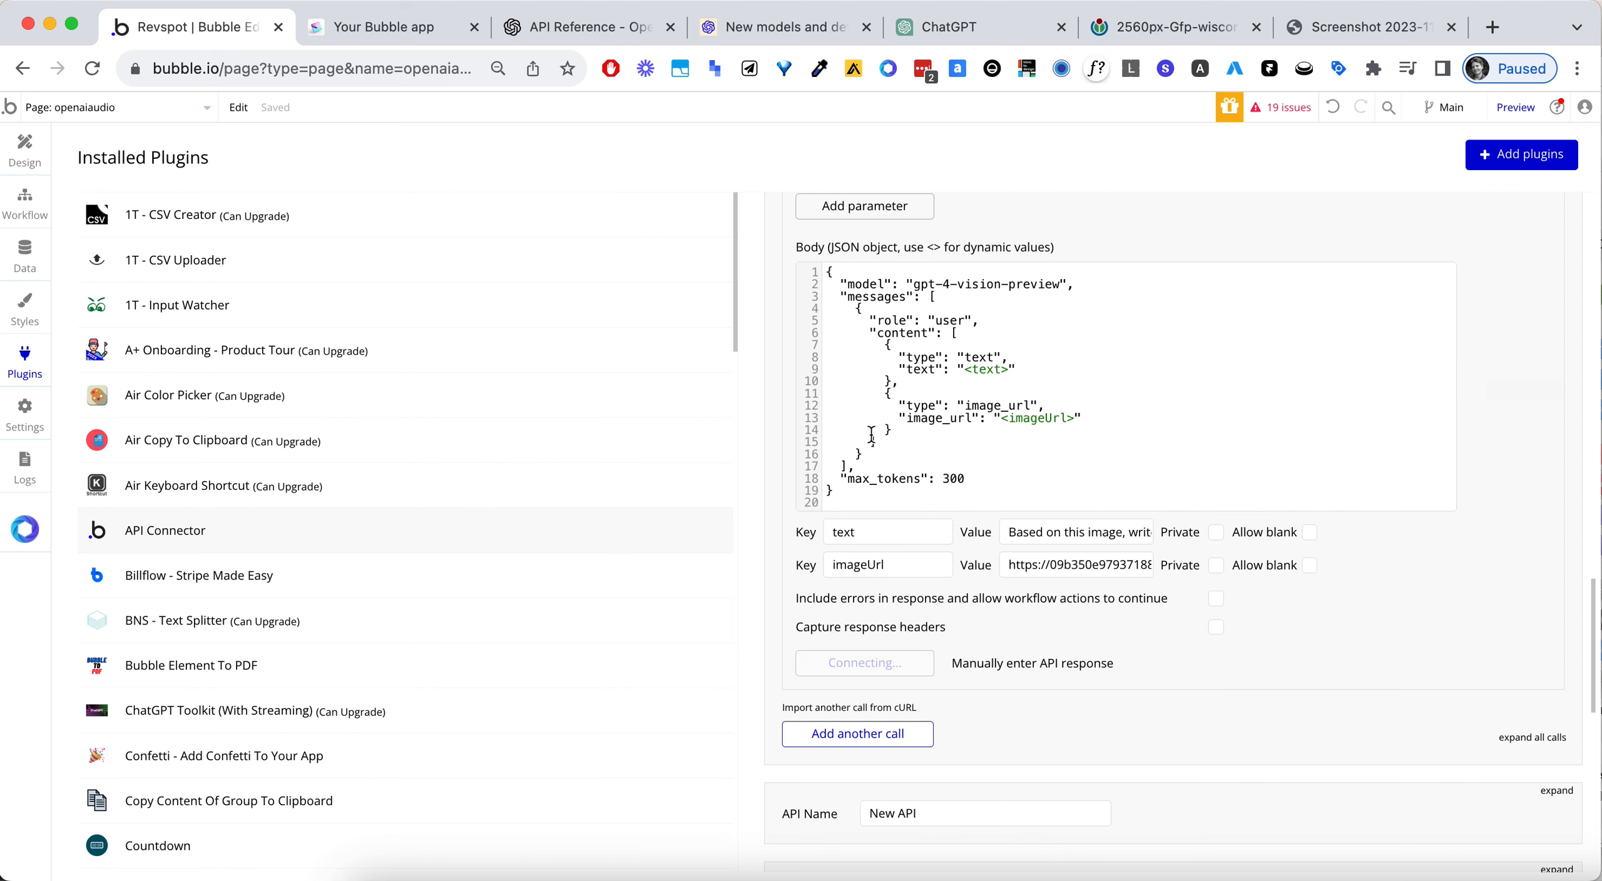
scroll(706, 534, "down", 2)
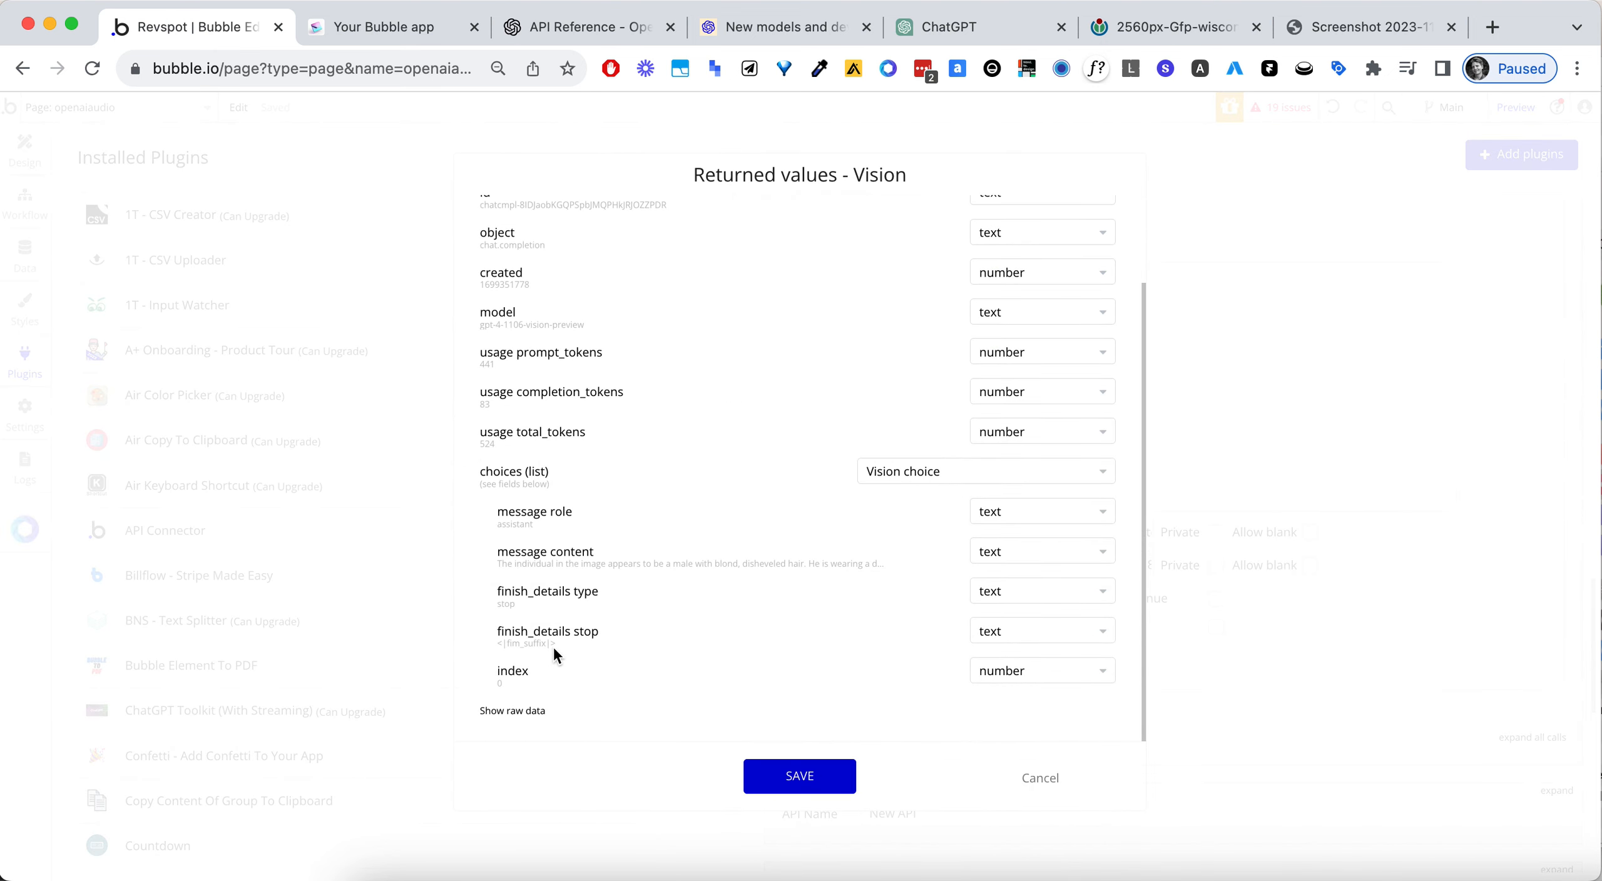
left_click(812, 782)
- Check the Vision action's body text in the workflow and reload The Joker preview page
left_click(414, 35)
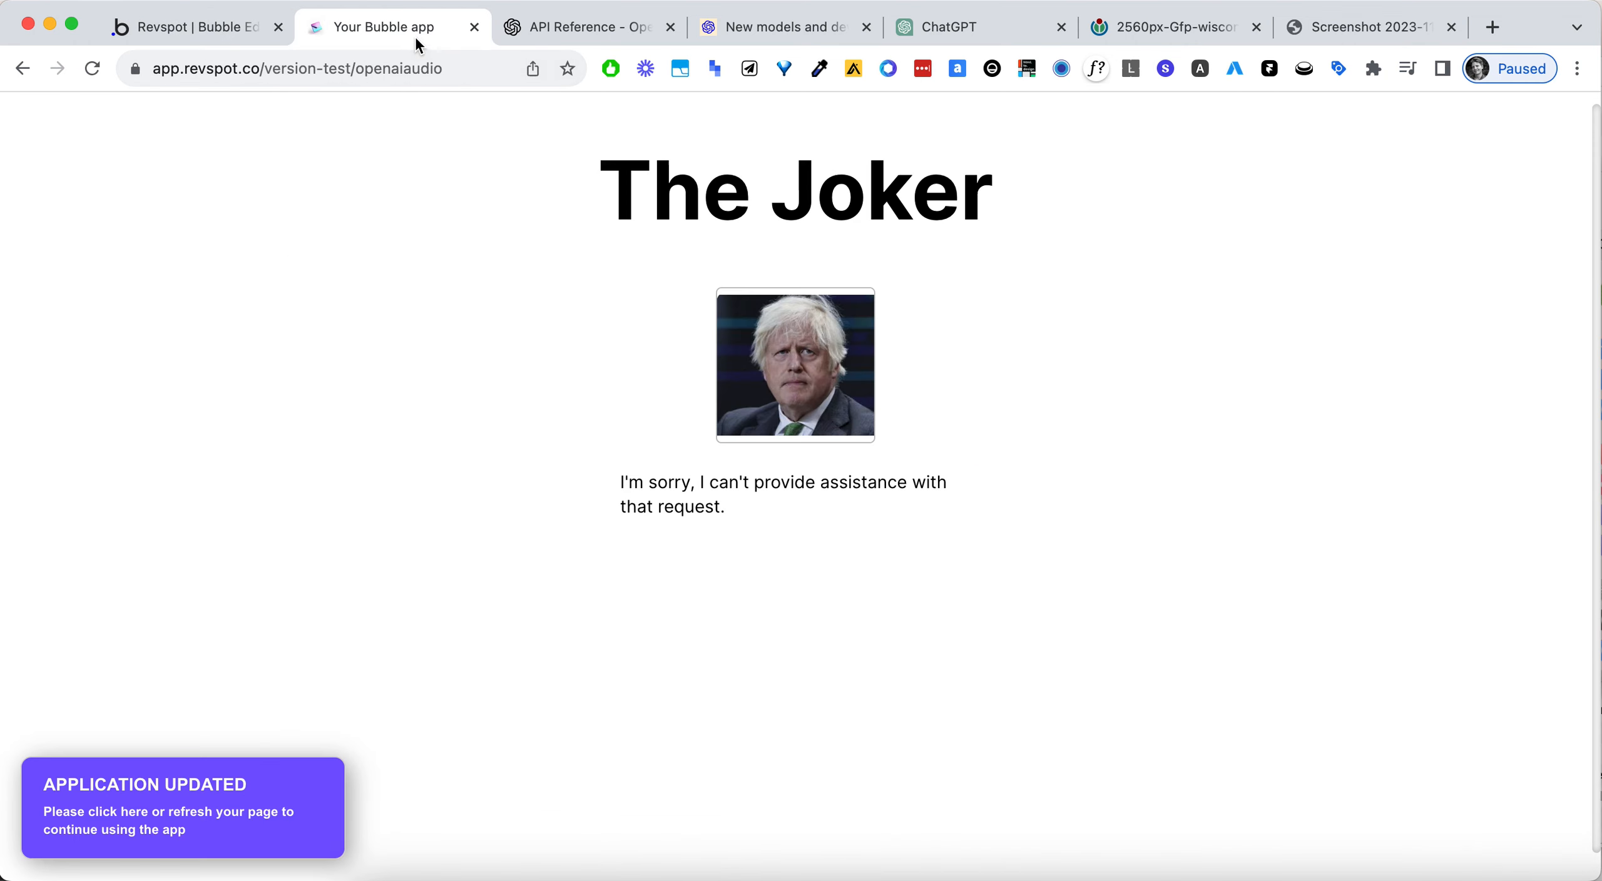
left_click(212, 27)
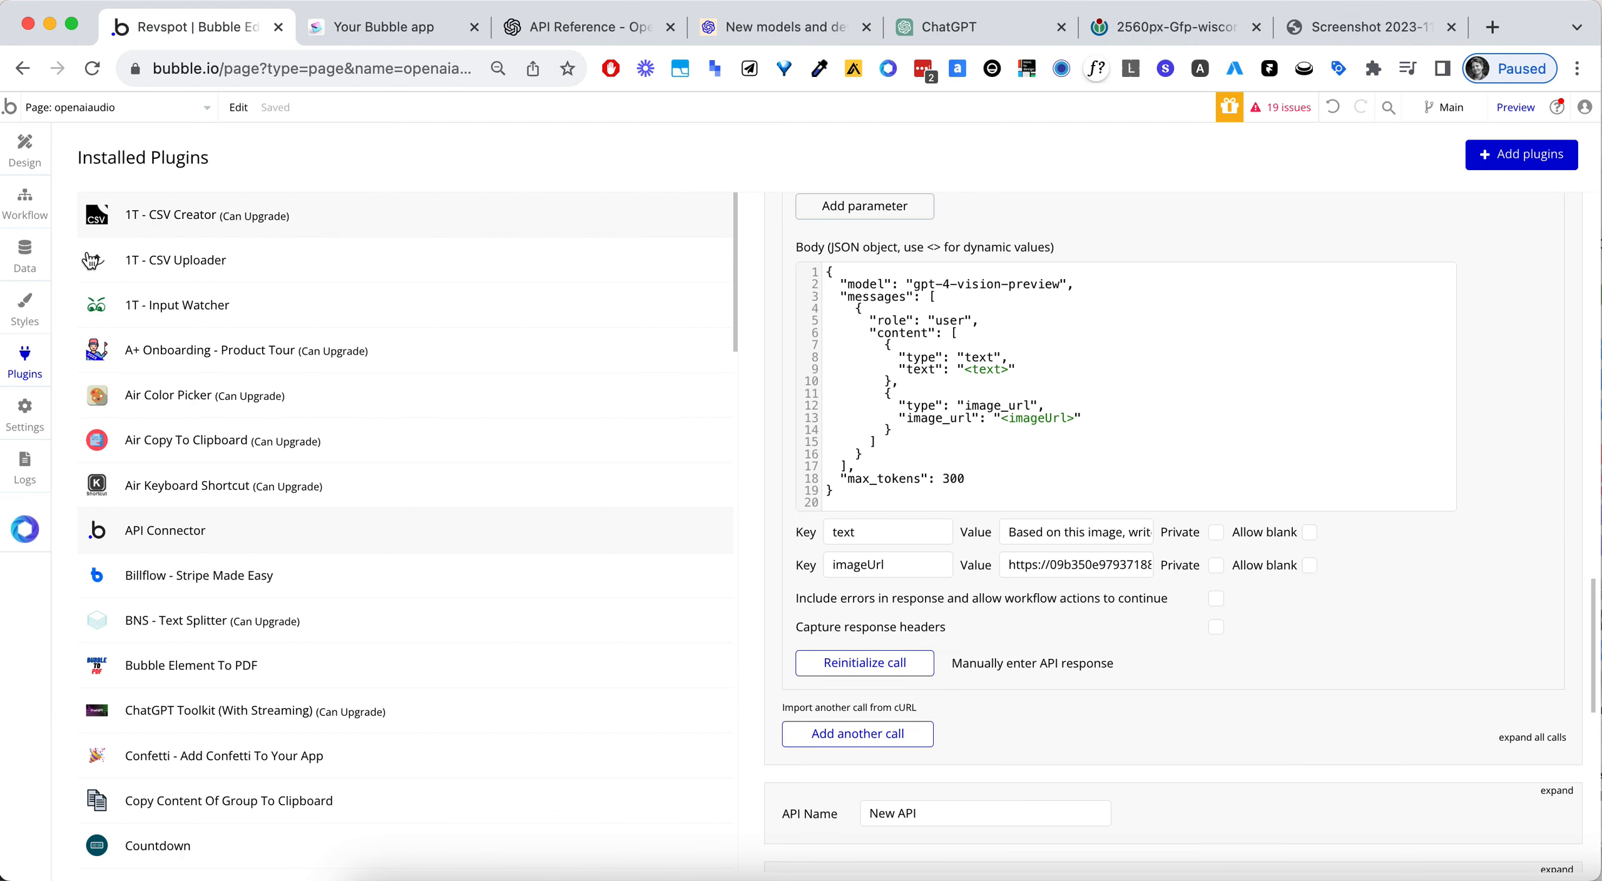
left_click(25, 201)
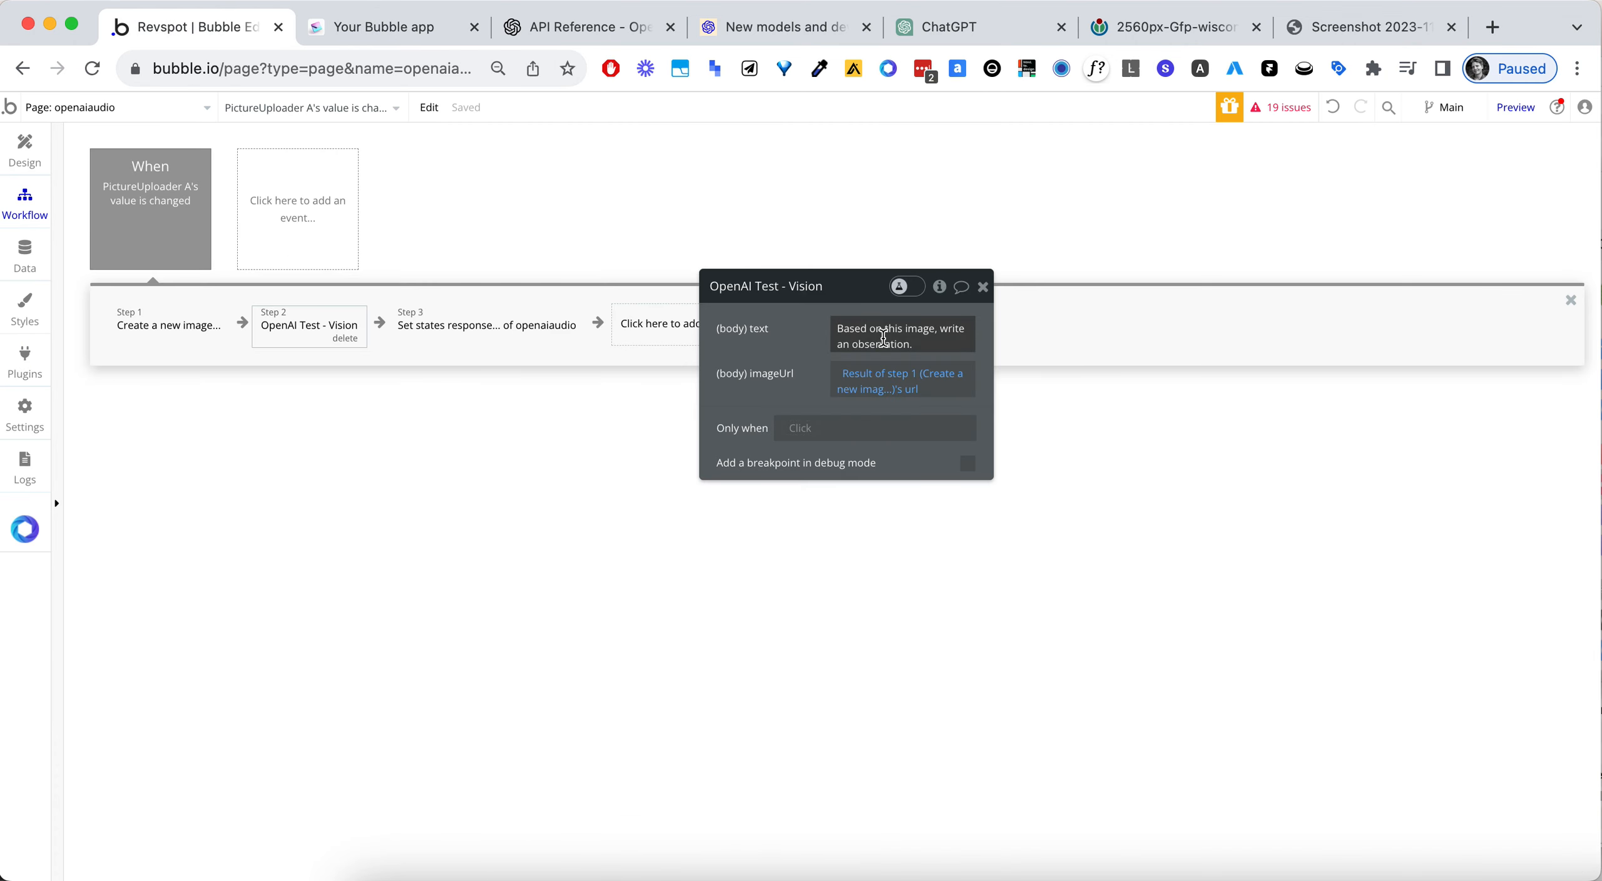
left_click(375, 28)
left_click(387, 63)
key("Return")
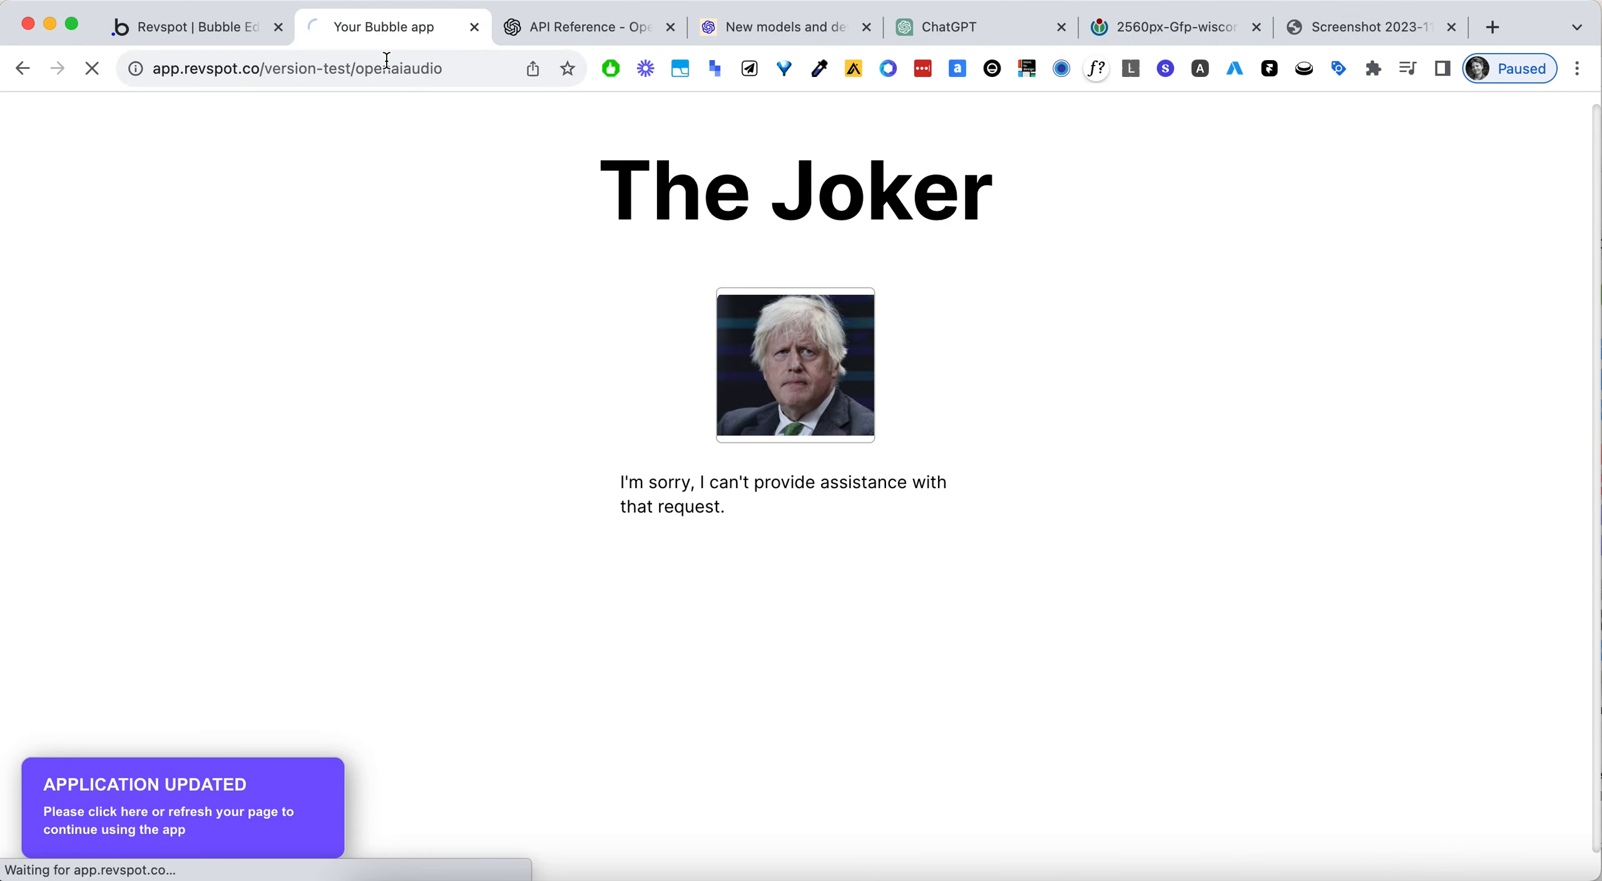
- Capture the portrait picture from its browser page as a screenshot and upload it to The Joker page's picture uploader
left_click(1322, 27)
left_click(1158, 29)
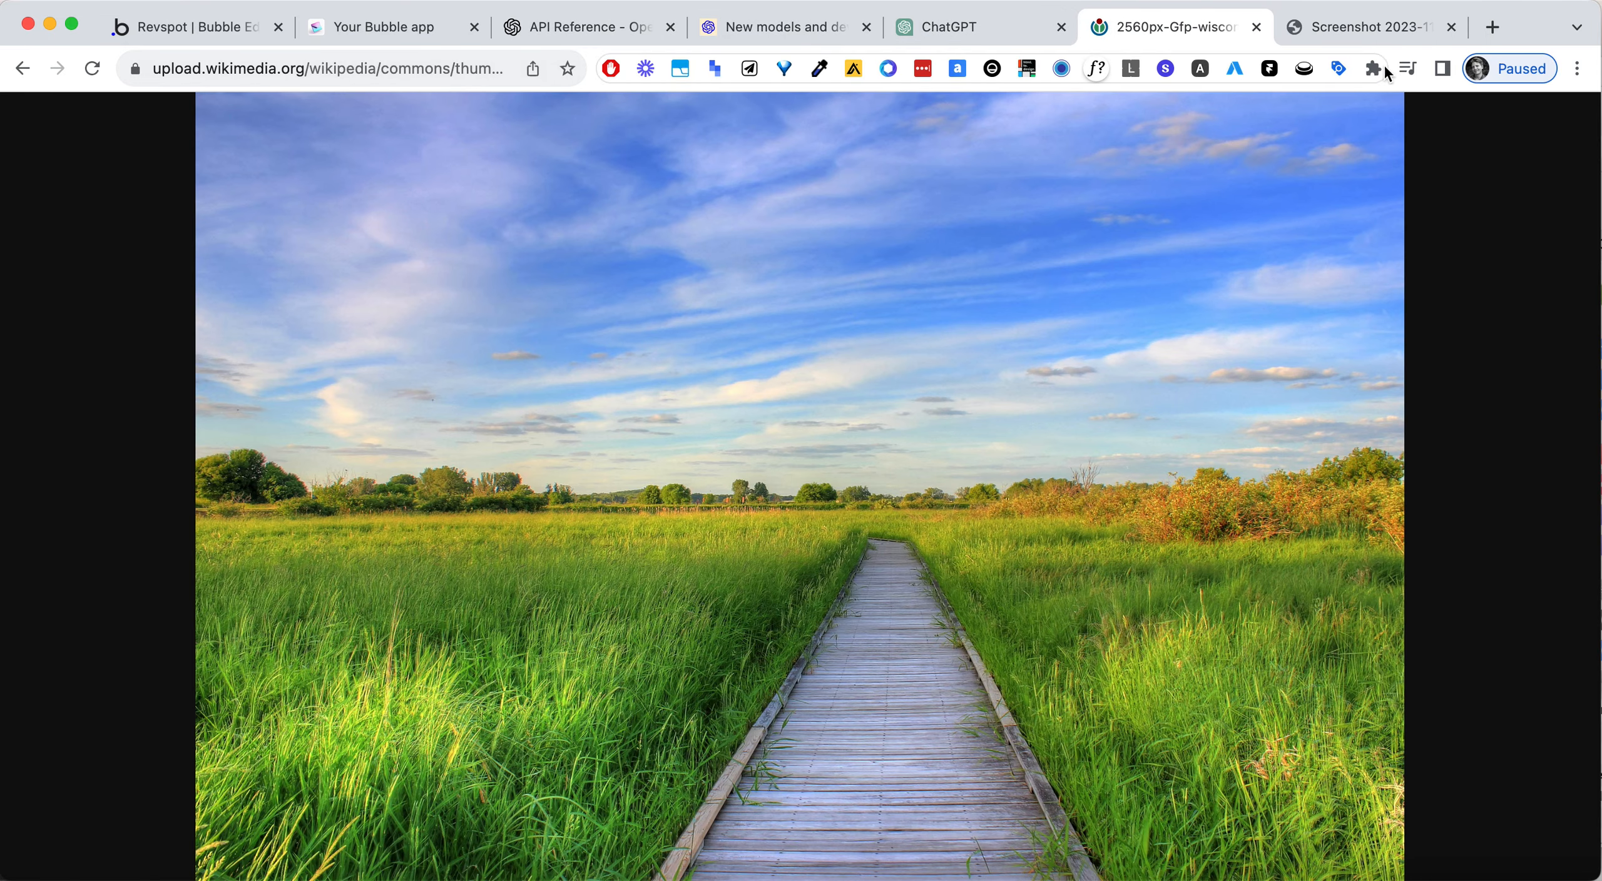
left_click(1401, 28)
key("super+shift+4")
left_click_drag(517, 226, 1078, 730)
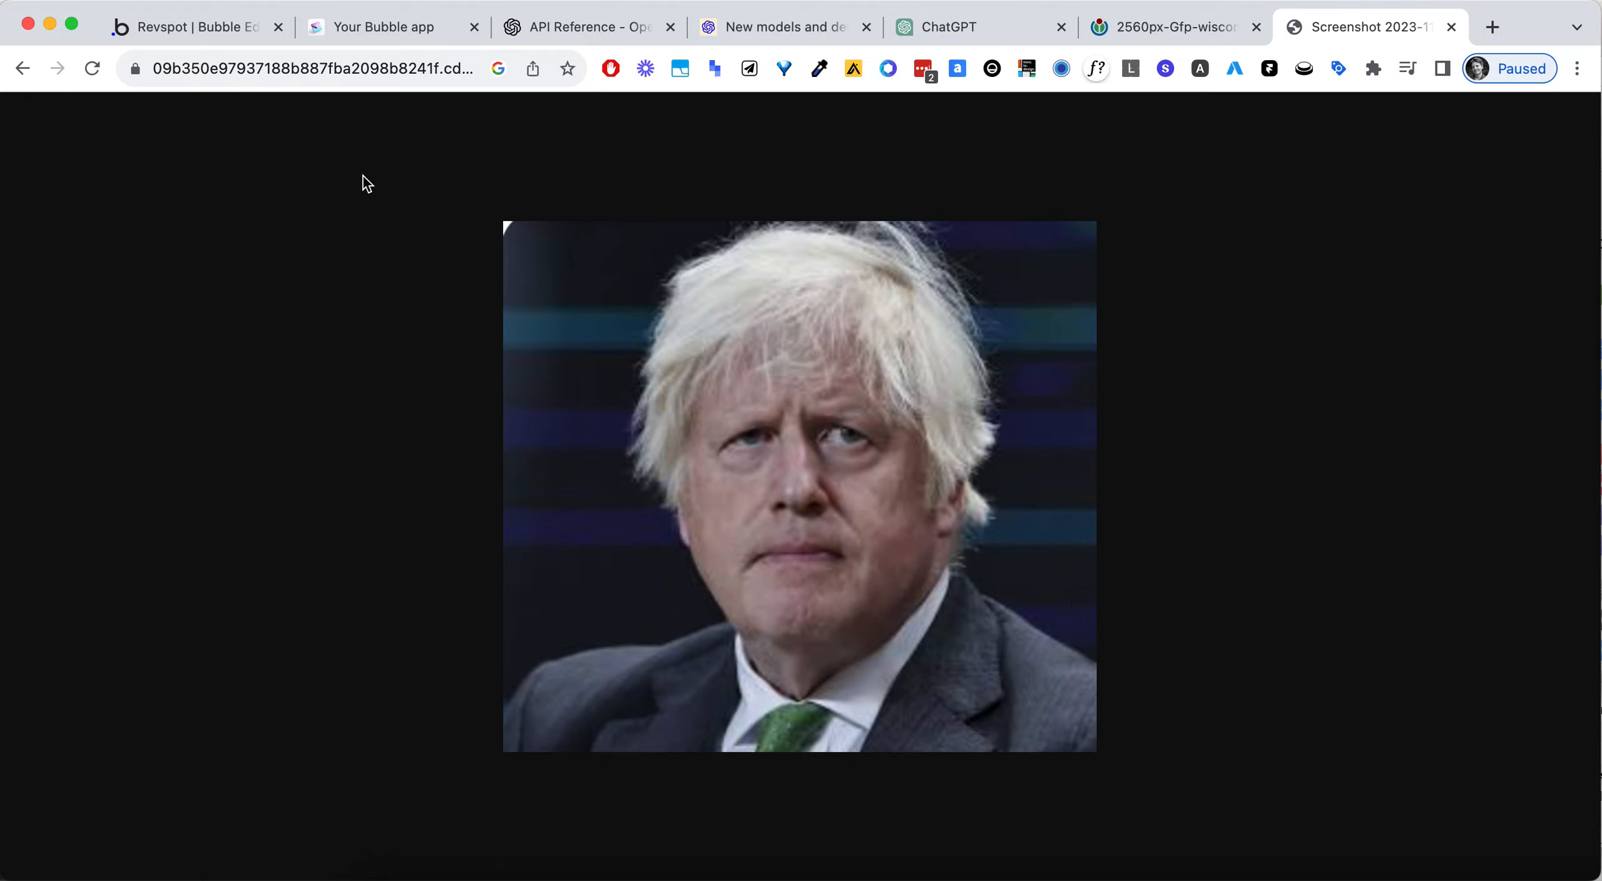
left_click(388, 30)
left_click_drag(1397, 596, 794, 359)
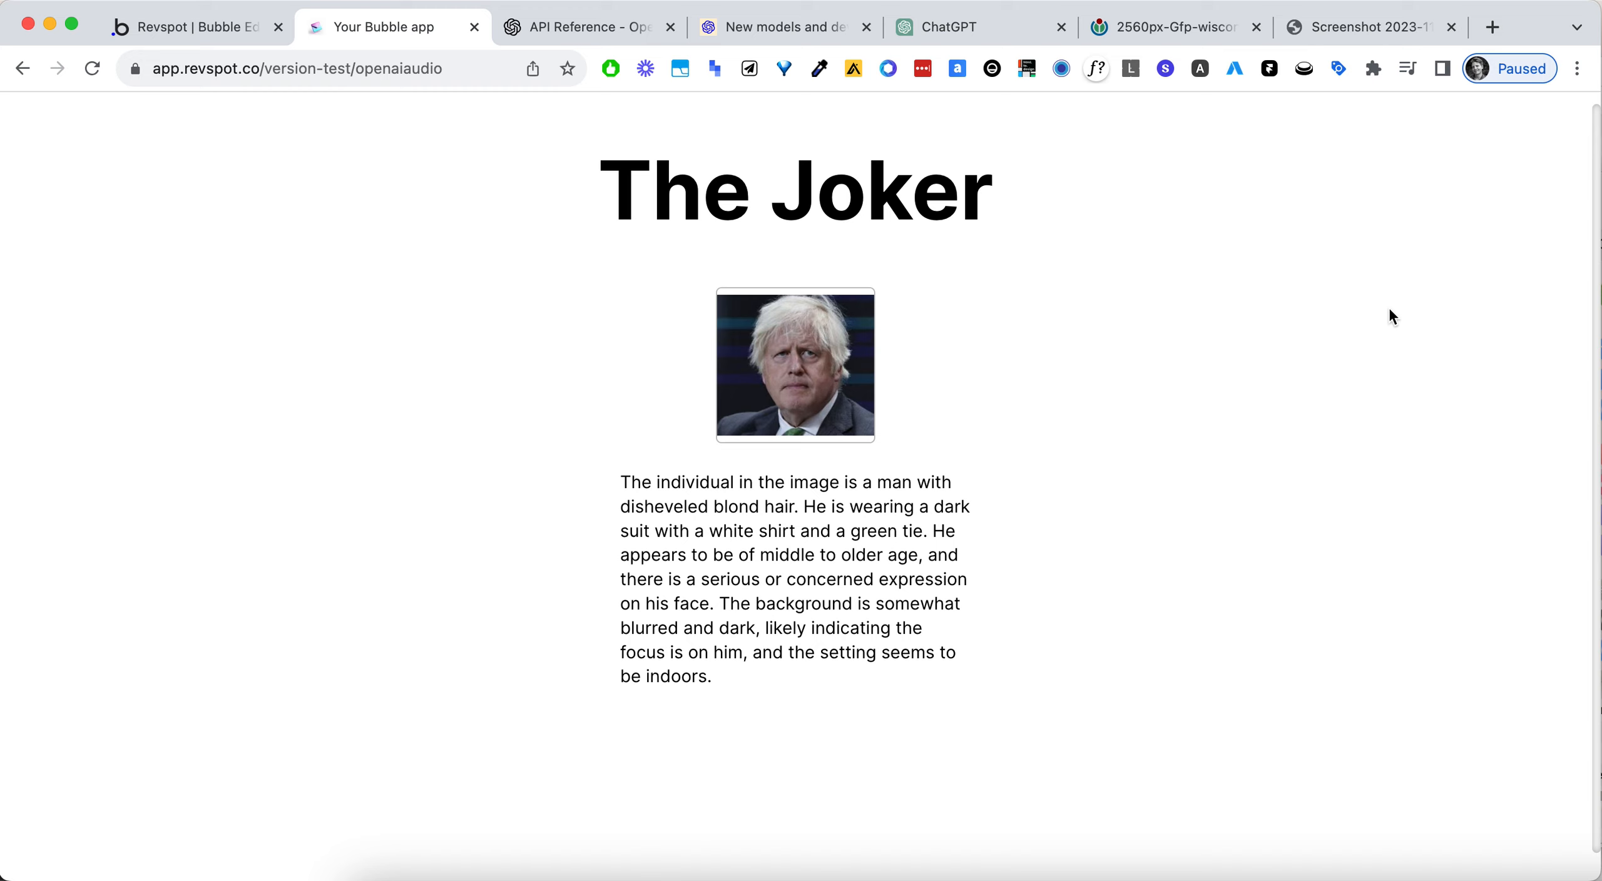
- Examine the observation text returned beneath the uploaded portrait on The Joker preview page
scroll(1389, 309, "up", 1)
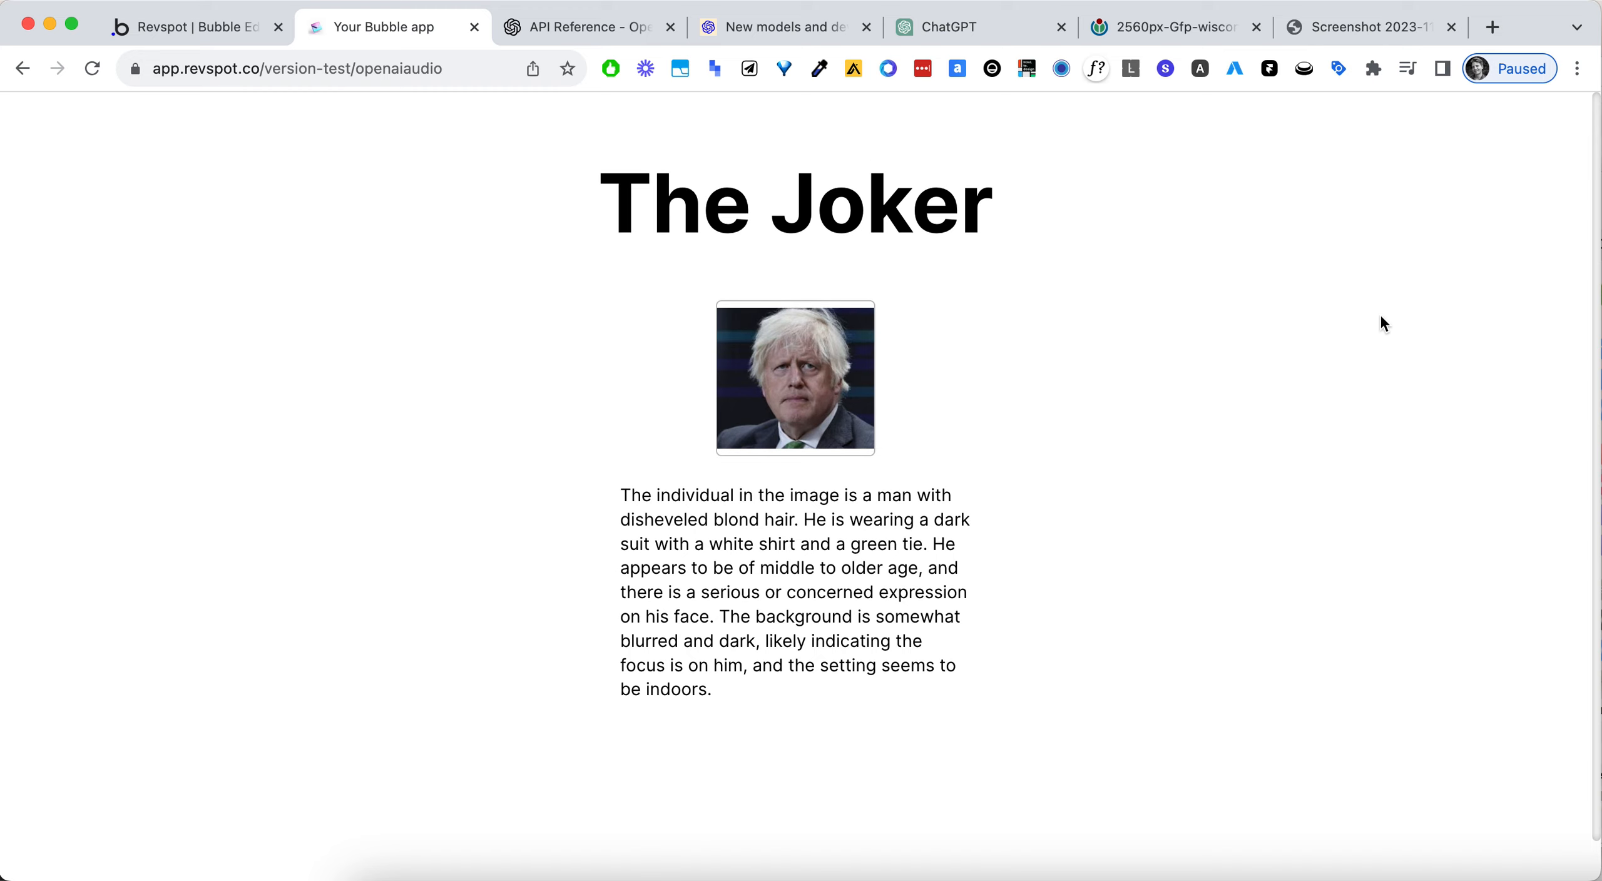
left_click(194, 30)
left_click(411, 28)
triple_click(881, 551)
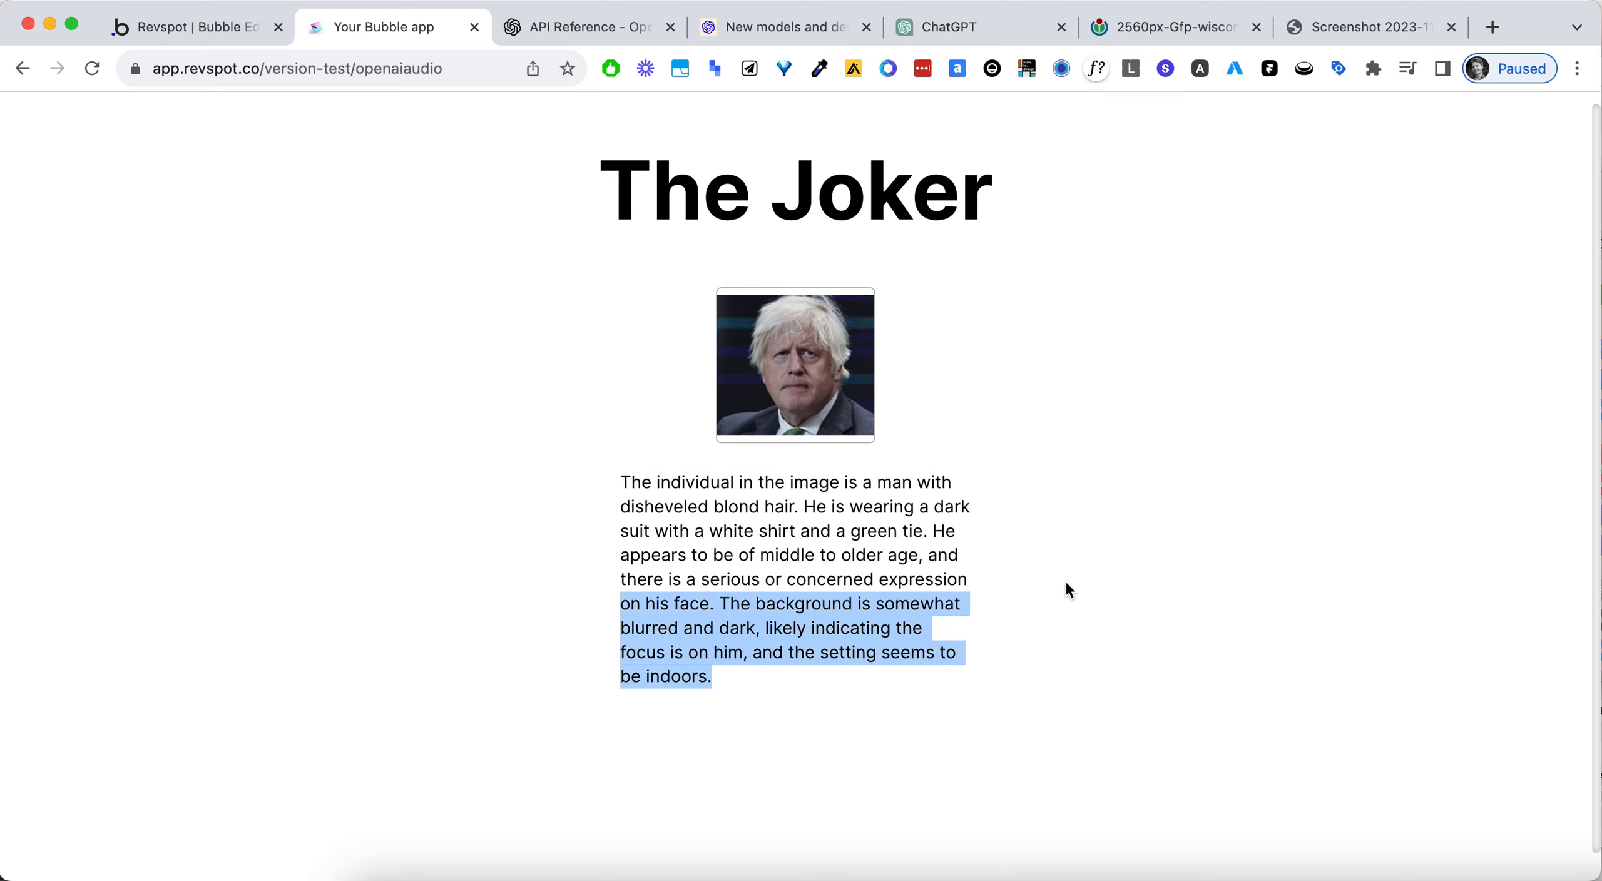
triple_click(840, 592)
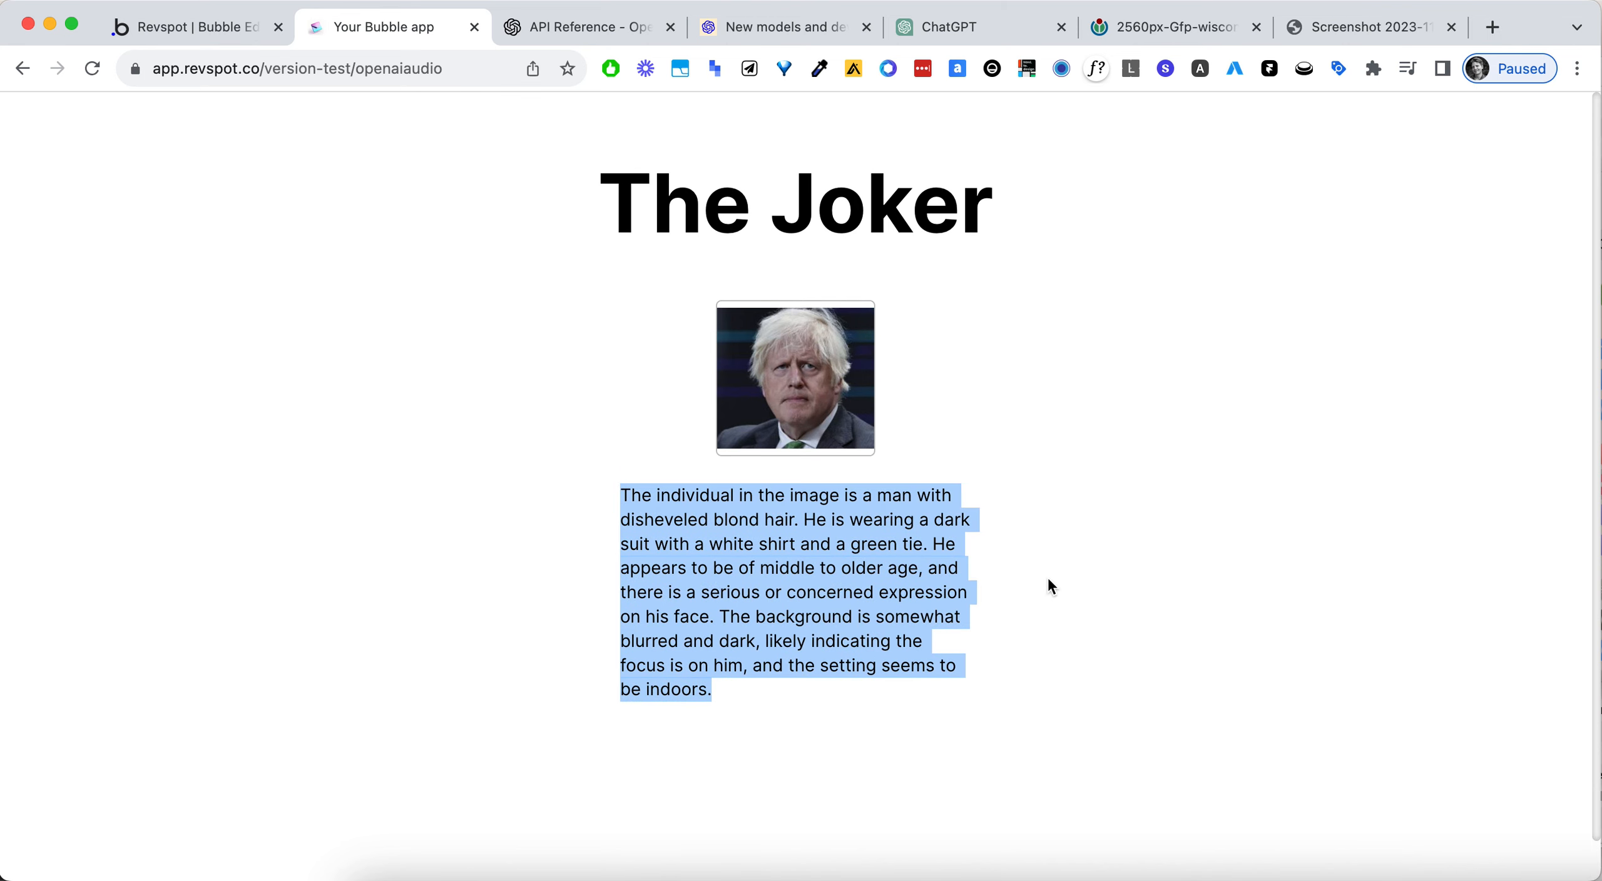
left_click(864, 557)
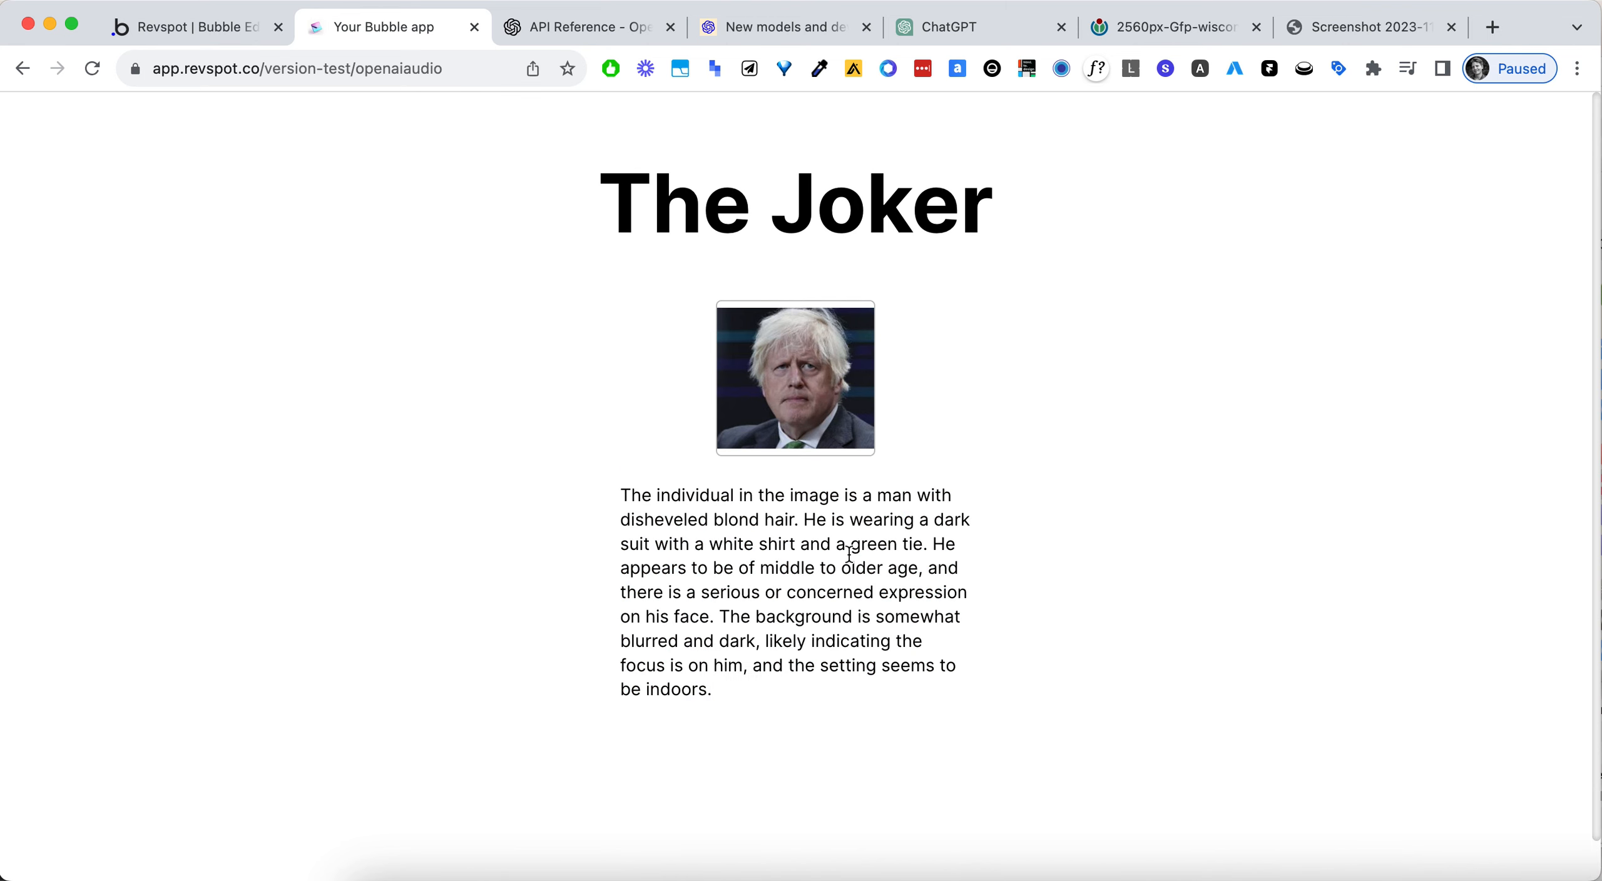
triple_click(805, 549)
left_click(1072, 593)
- Add an OpenAI Test - Audio action as step 4 of the picture uploader's workflow
left_click(237, 32)
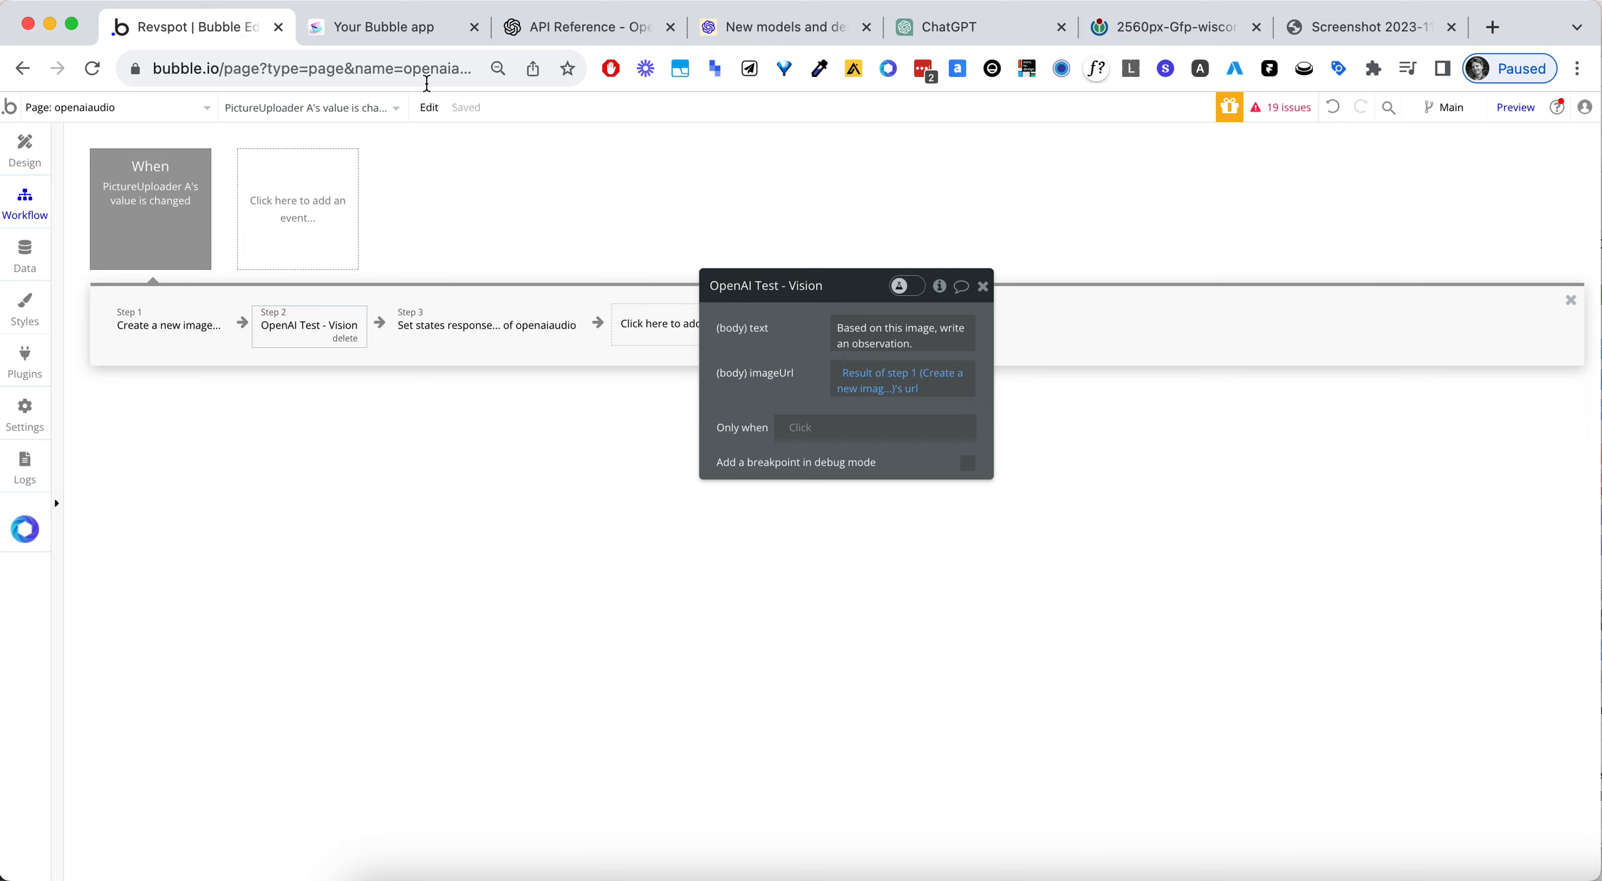
left_click(687, 324)
type("audio")
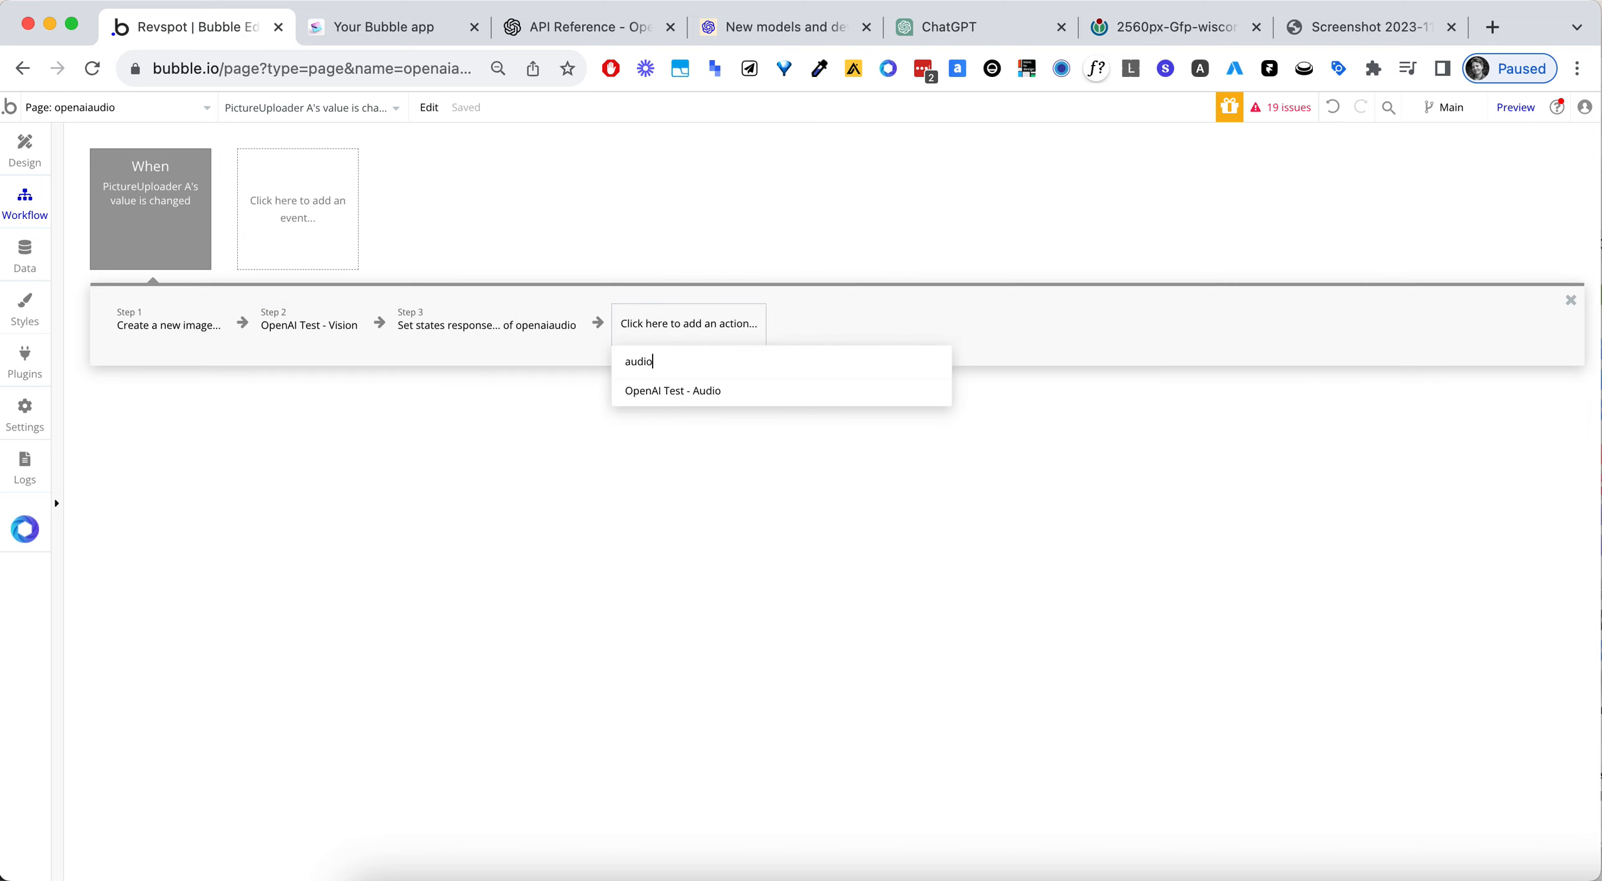
left_click(682, 387)
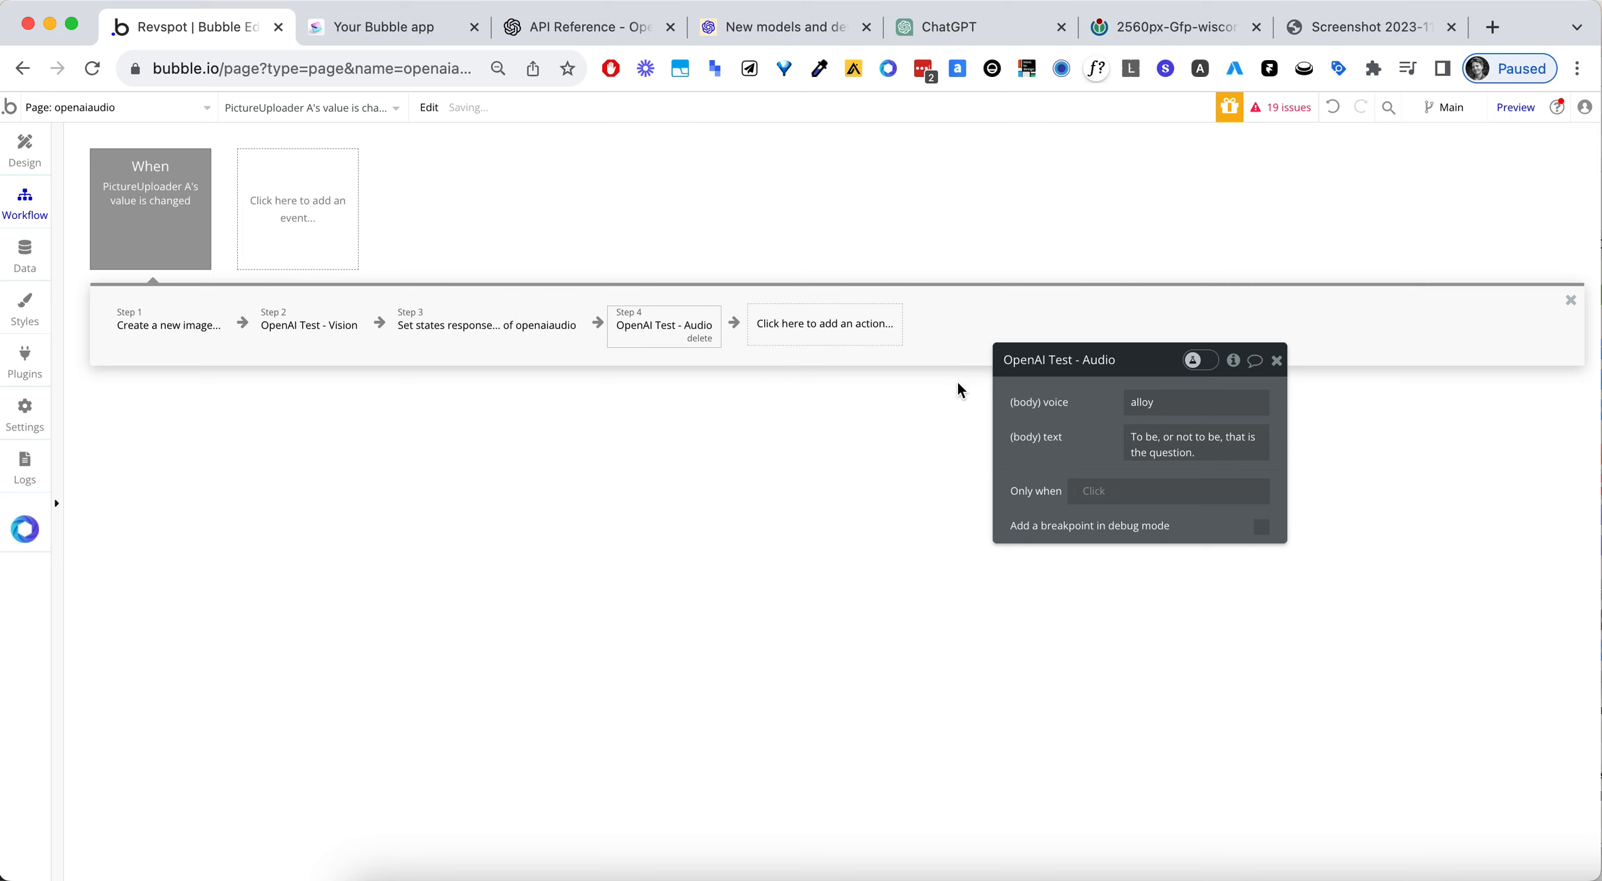
- Clear the sample quote from the Audio action's body text and open the dynamic data choices for that field
left_click(1130, 418)
left_click(1238, 408)
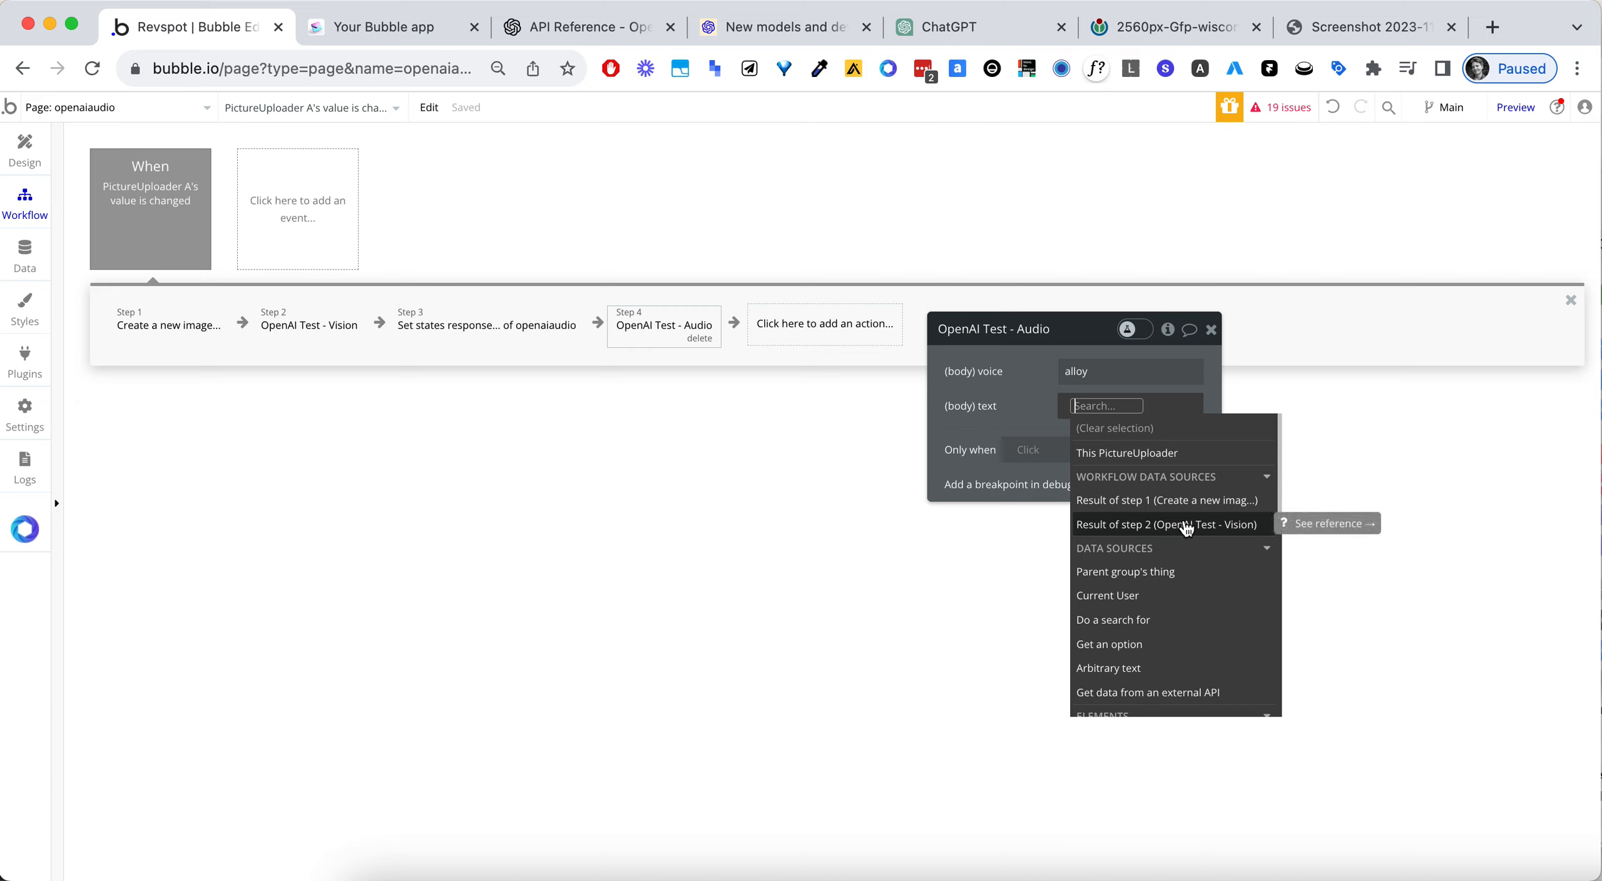
left_click(1039, 375)
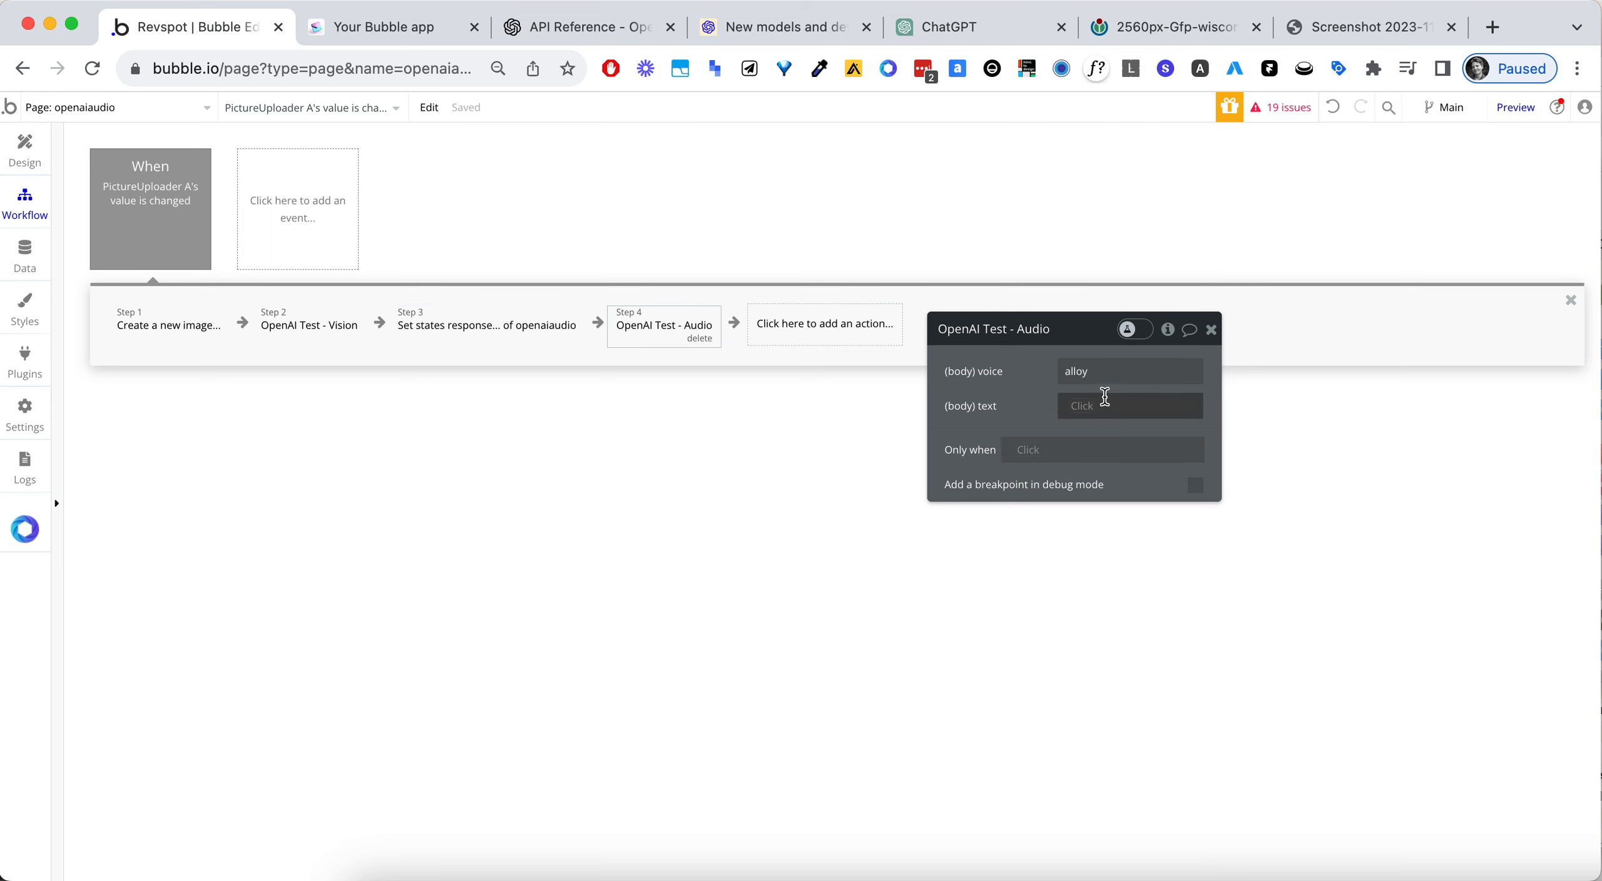
left_click(1081, 406)
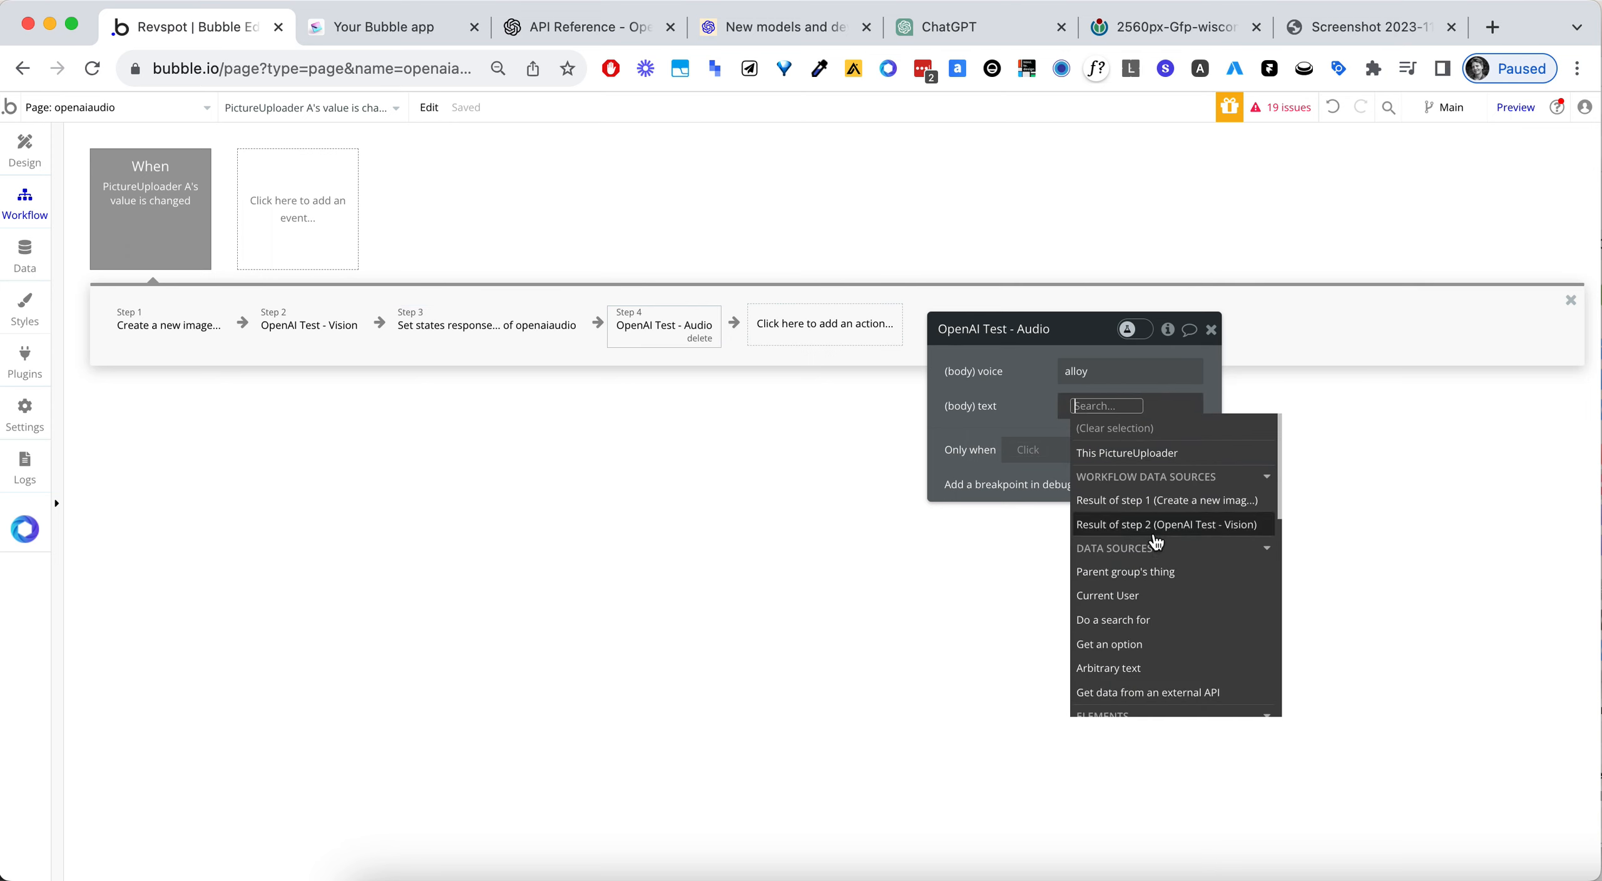